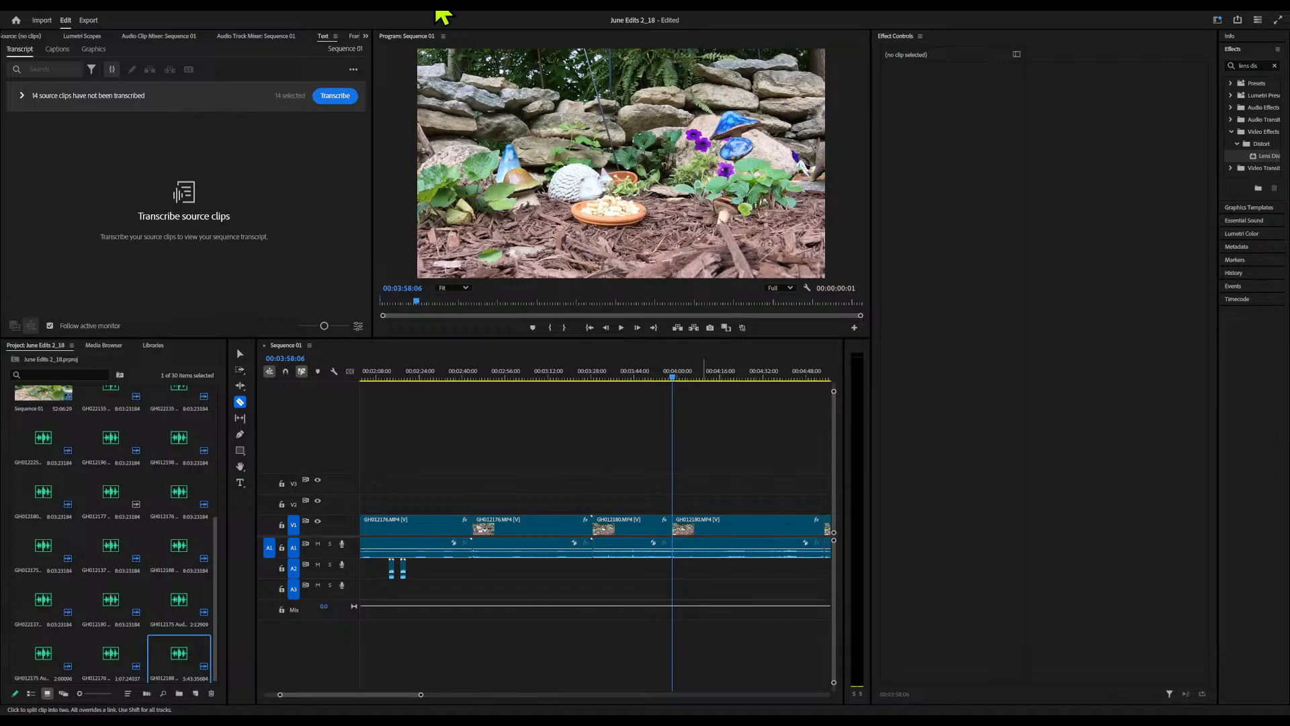
Enlarge the Program monitor by narrowing the neighbouring transcript panel
left_click_drag(435, 8, 647, 6)
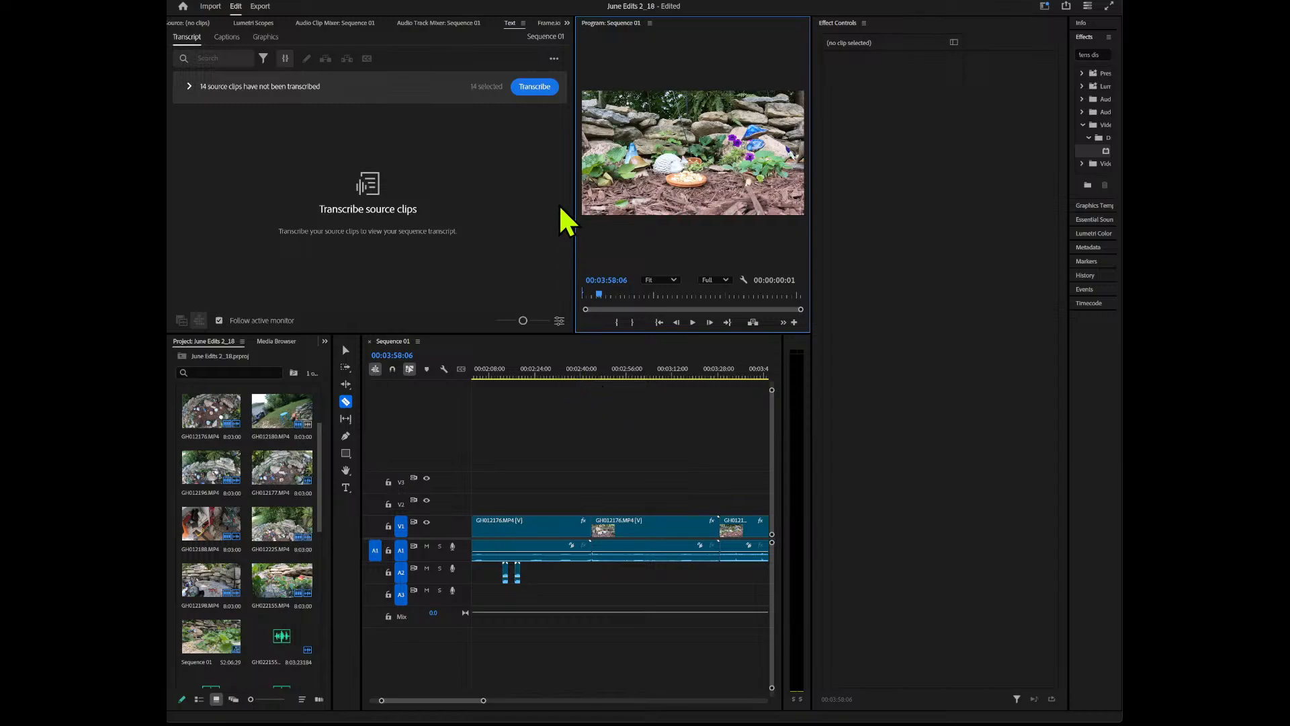
left_click_drag(573, 194, 185, 194)
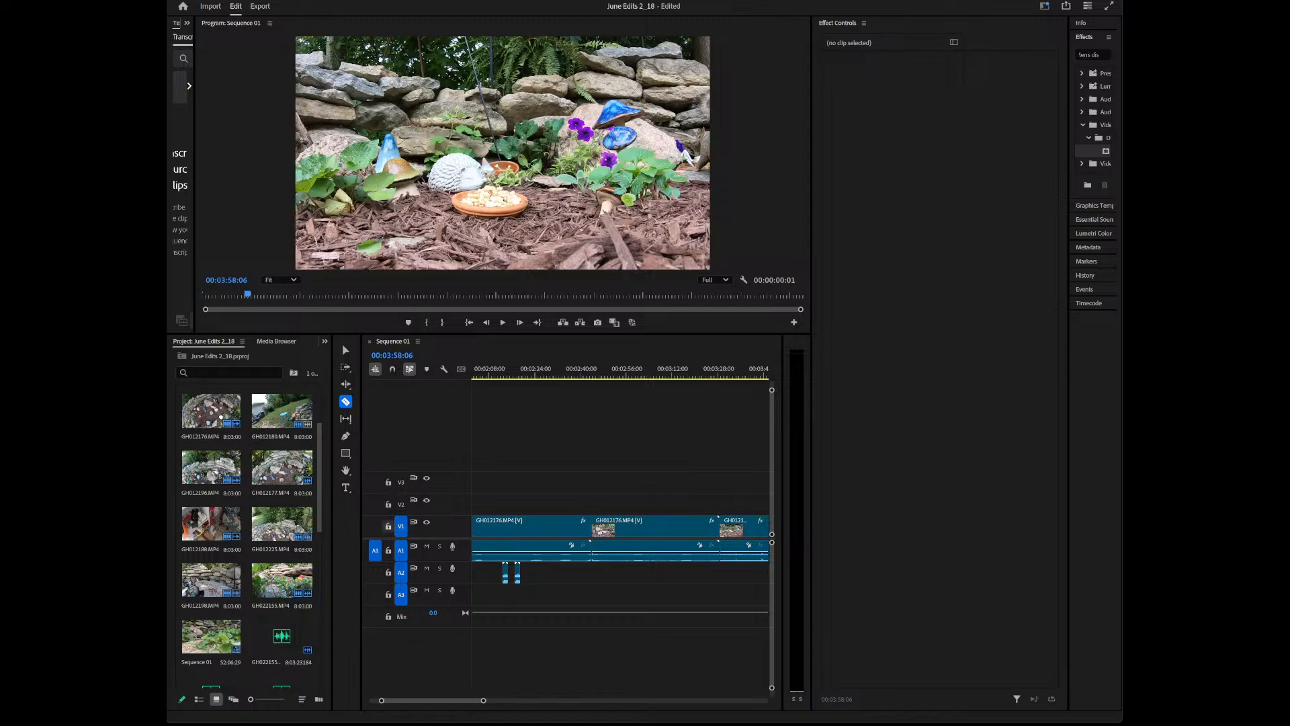
Ripple delete the short GH012180 clip directly before the first GH012188 clip in the sequence
left_click(576, 373)
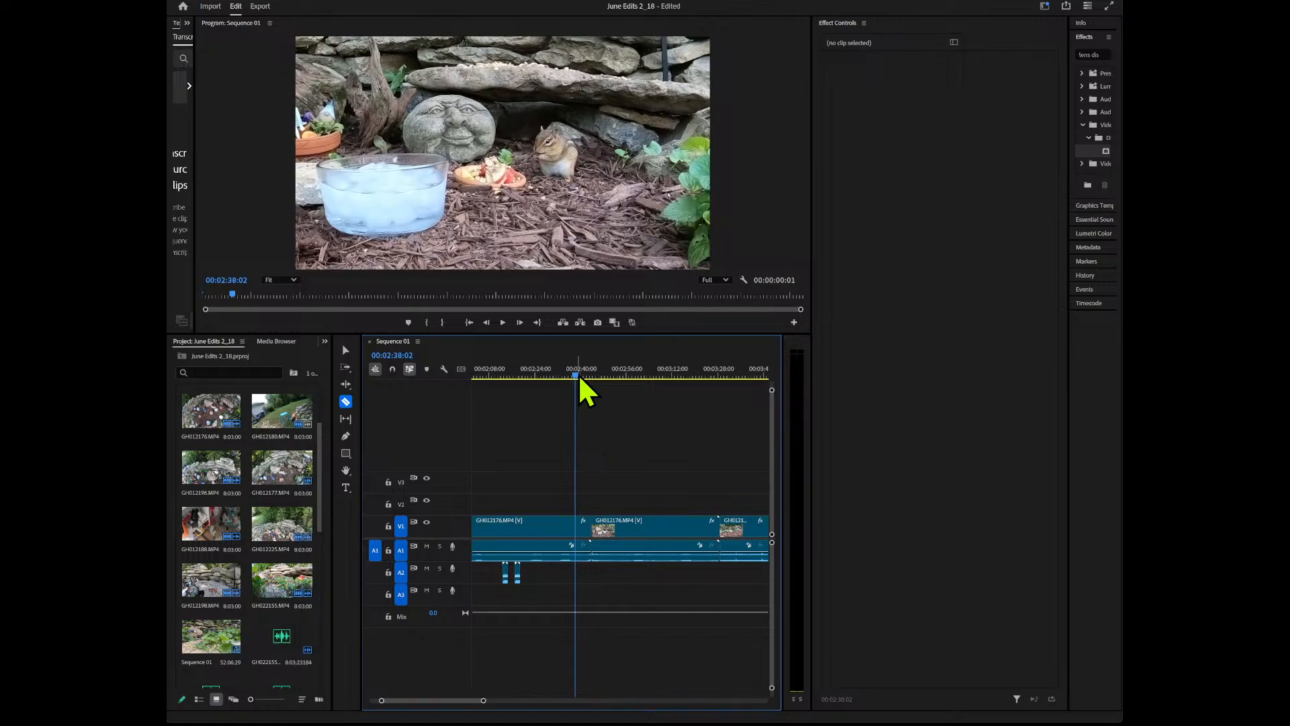
left_click_drag(578, 374, 605, 373)
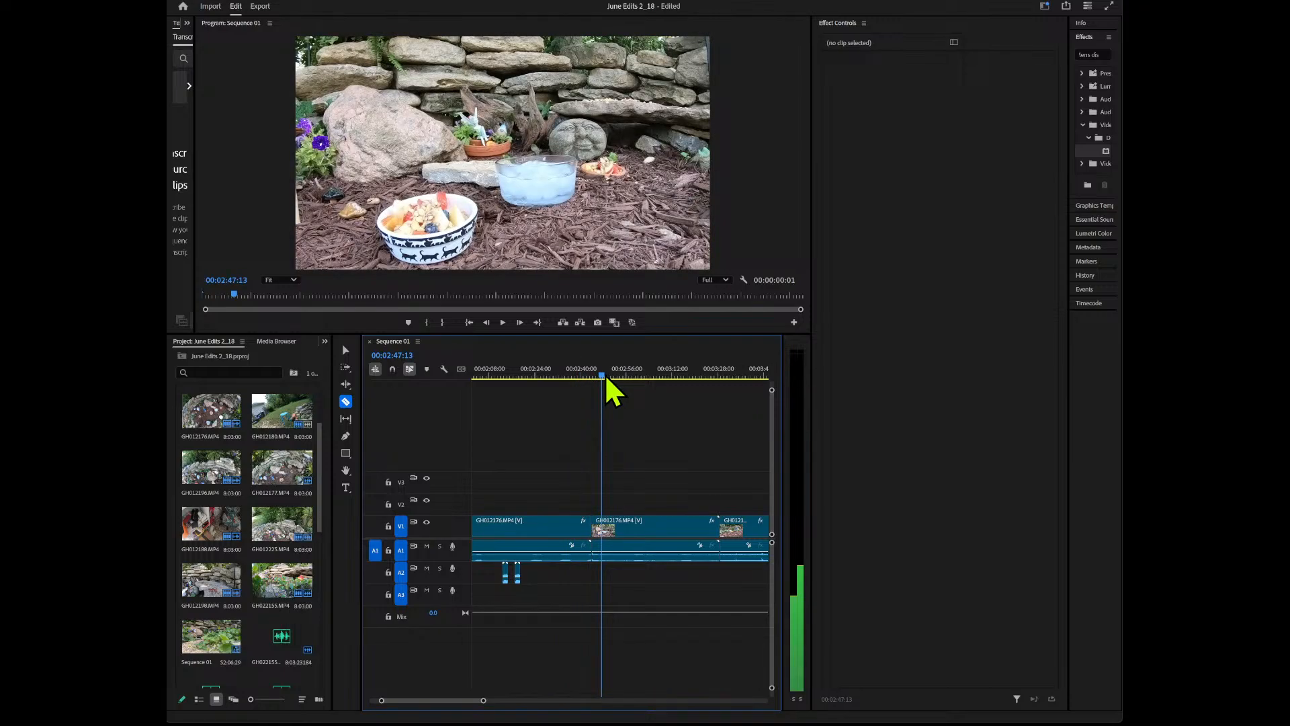
left_click_drag(605, 375, 715, 384)
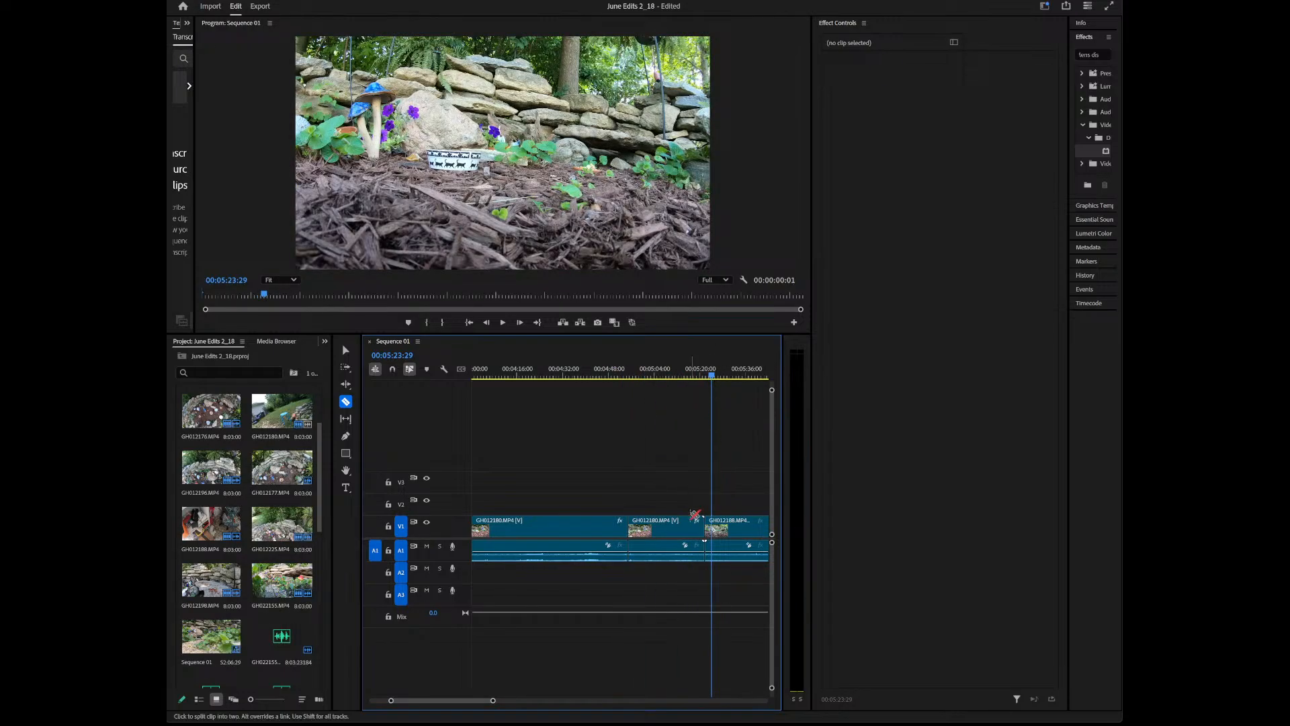
left_click(678, 525)
key("shift+Delete")
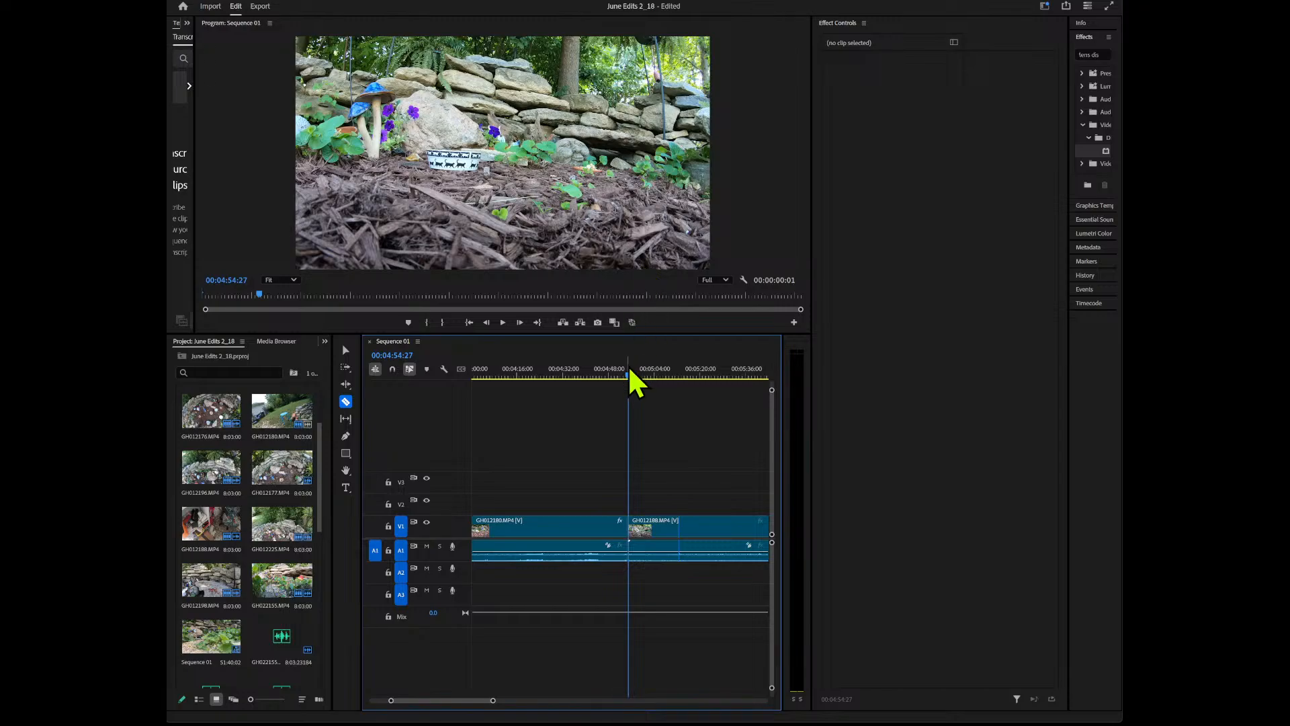
Select the first GH012188 clip at about 00:06:15 and widen the timeline by shrinking the Project and Tools panels
left_click_drag(629, 377, 495, 379)
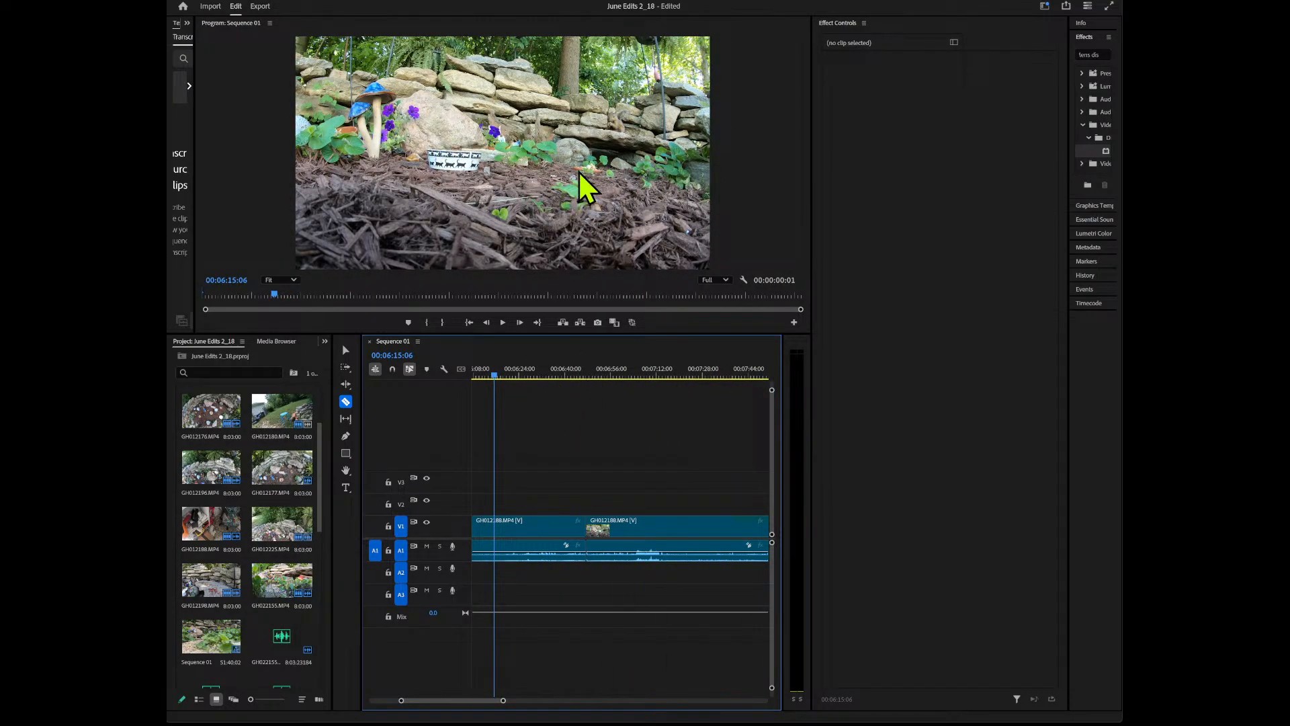
left_click(606, 141)
left_click(512, 531)
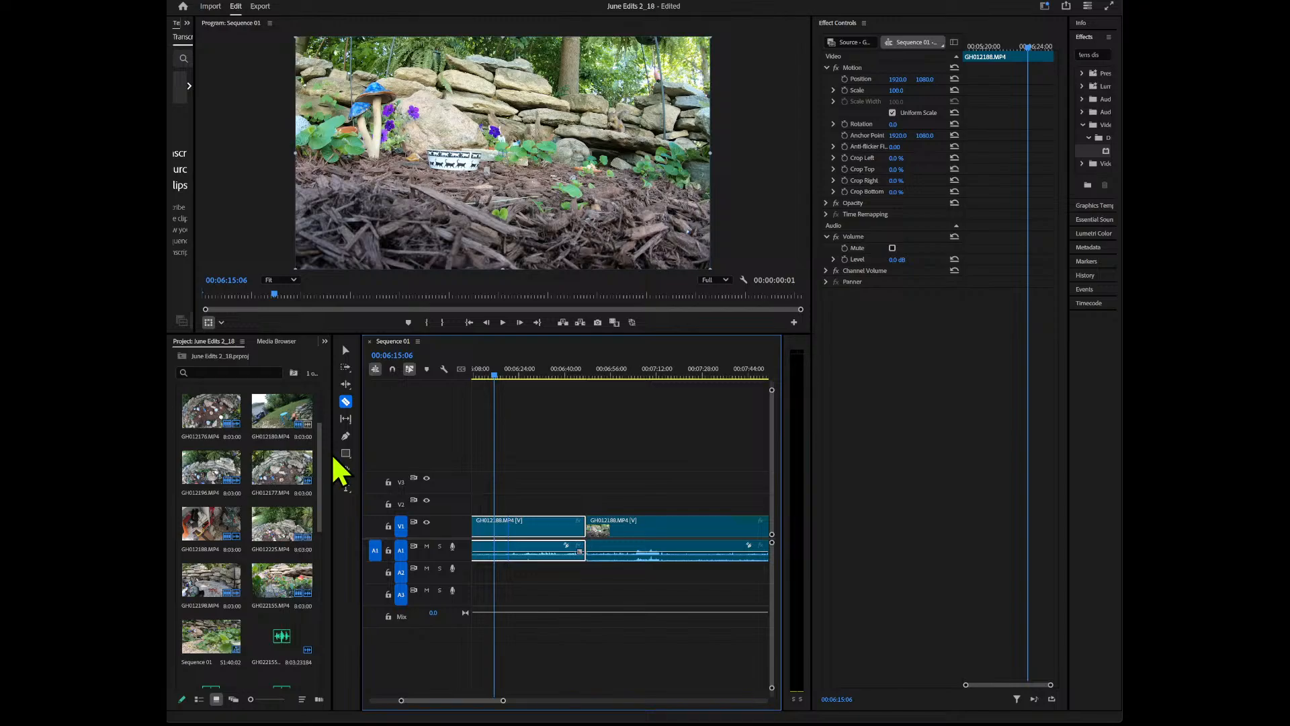
left_click_drag(331, 453, 194, 453)
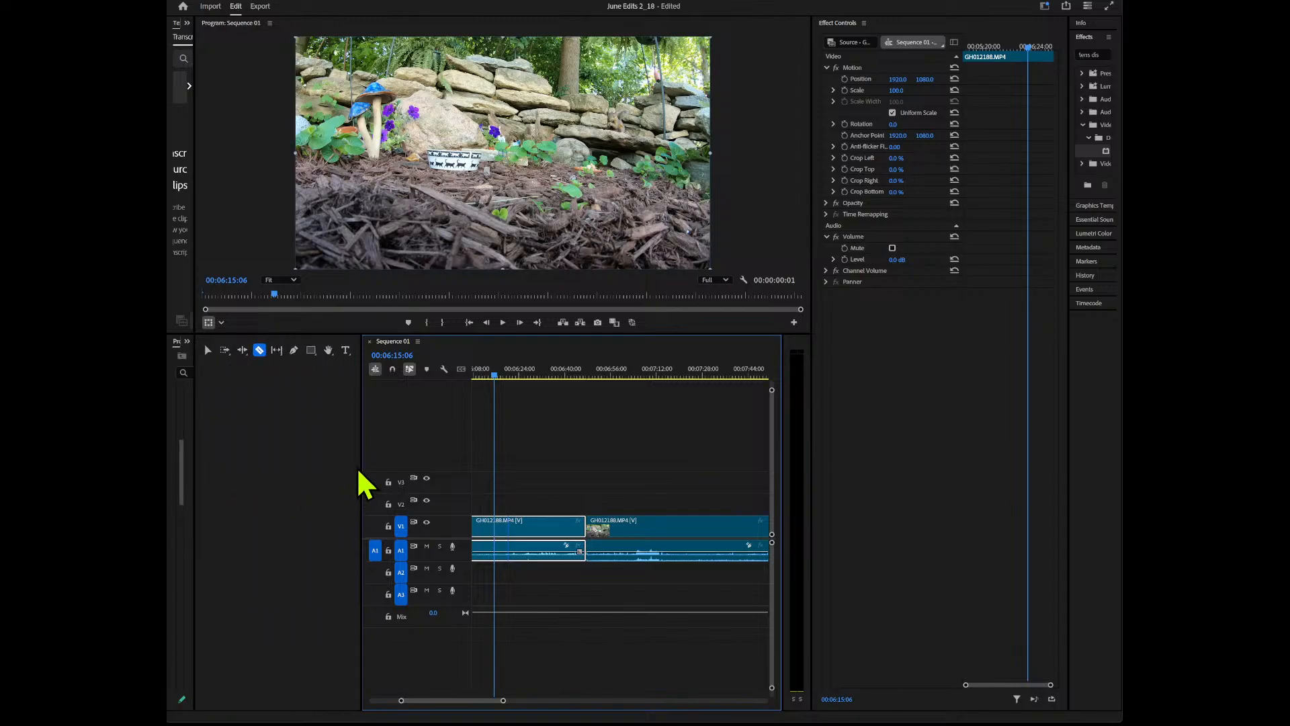
left_click_drag(362, 466, 224, 465)
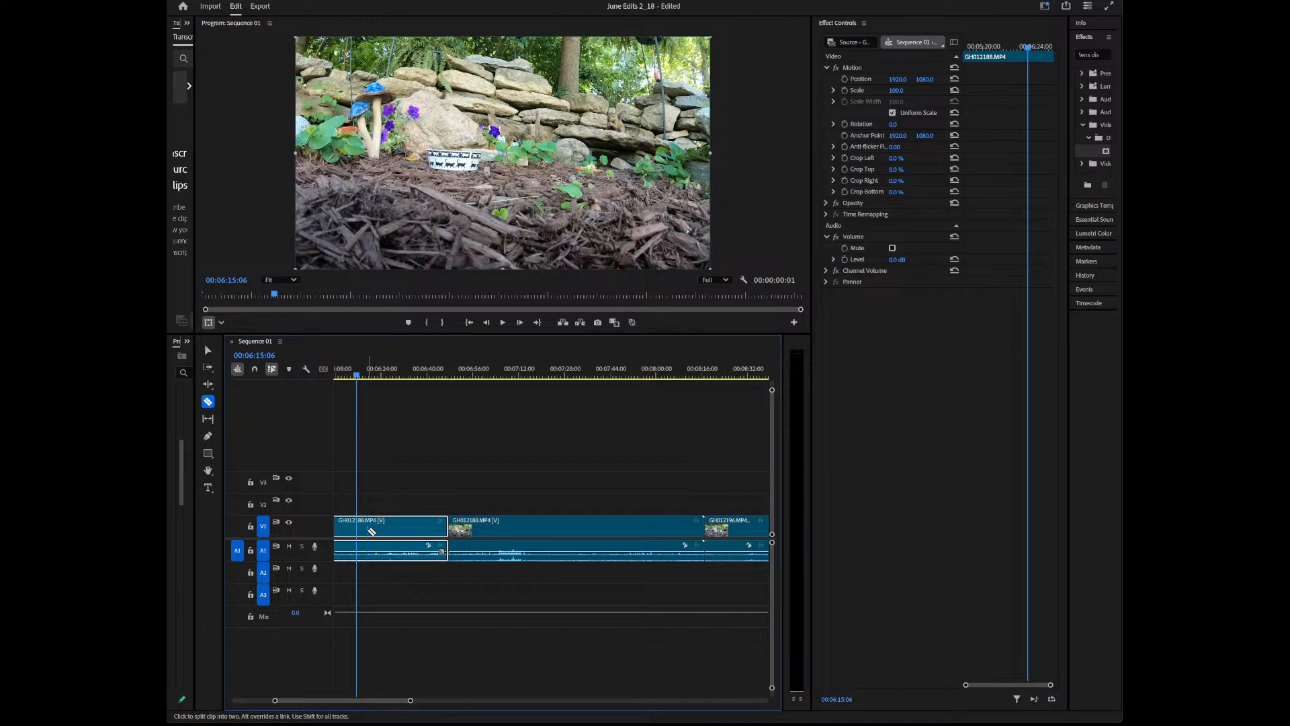
Rotate the selected GH012188 clip to -2° and apply the Lens Distortion effect to it
key("v")
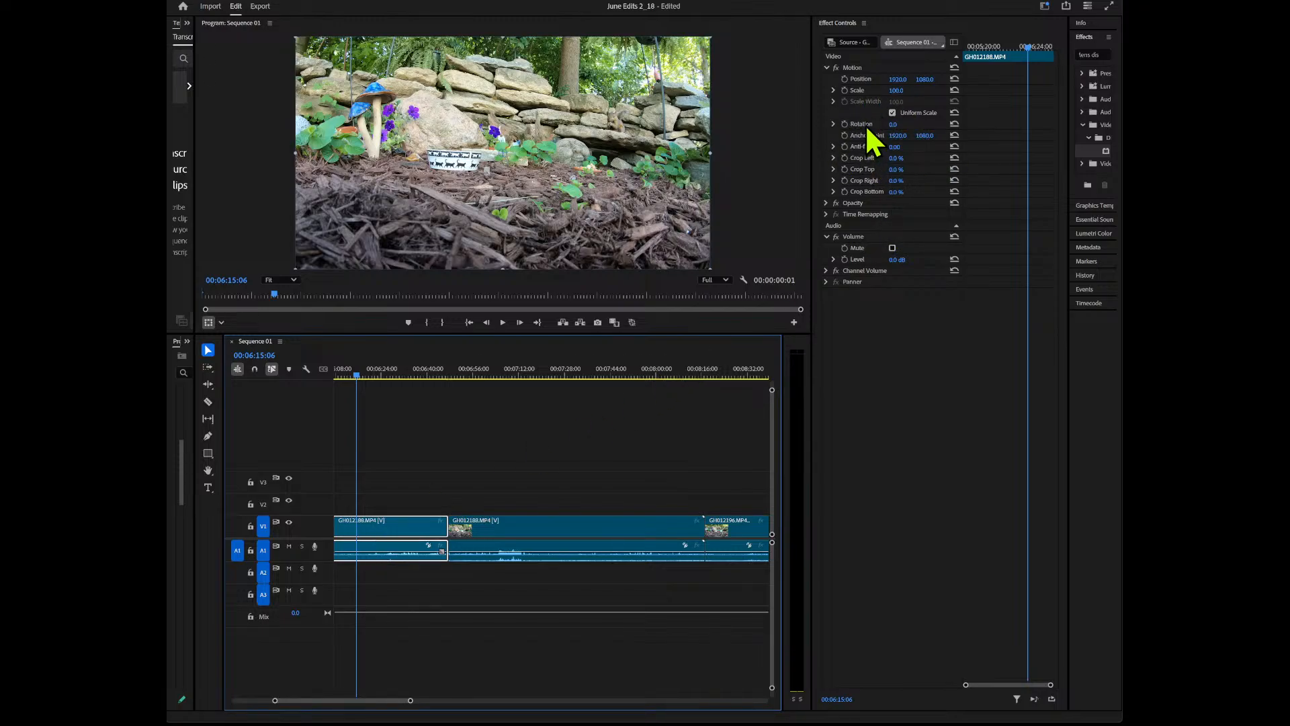
left_click_drag(894, 124, 890, 124)
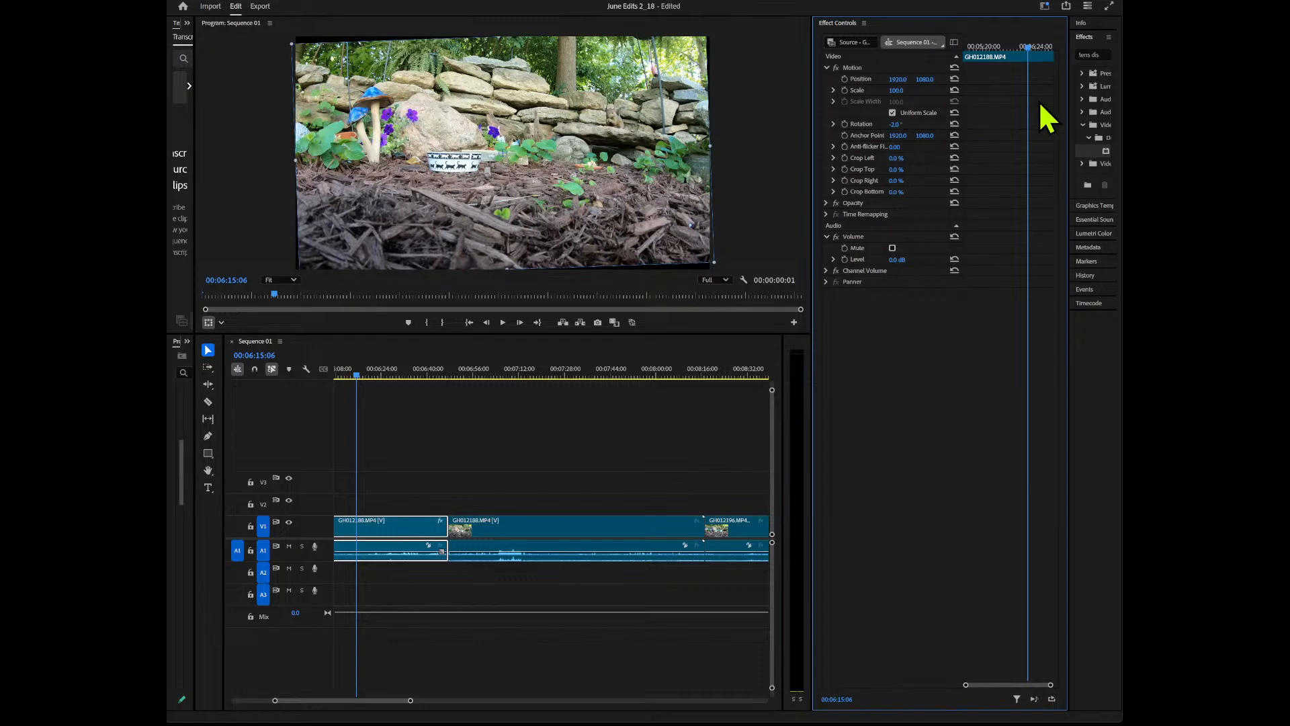
left_click_drag(1064, 117, 1007, 116)
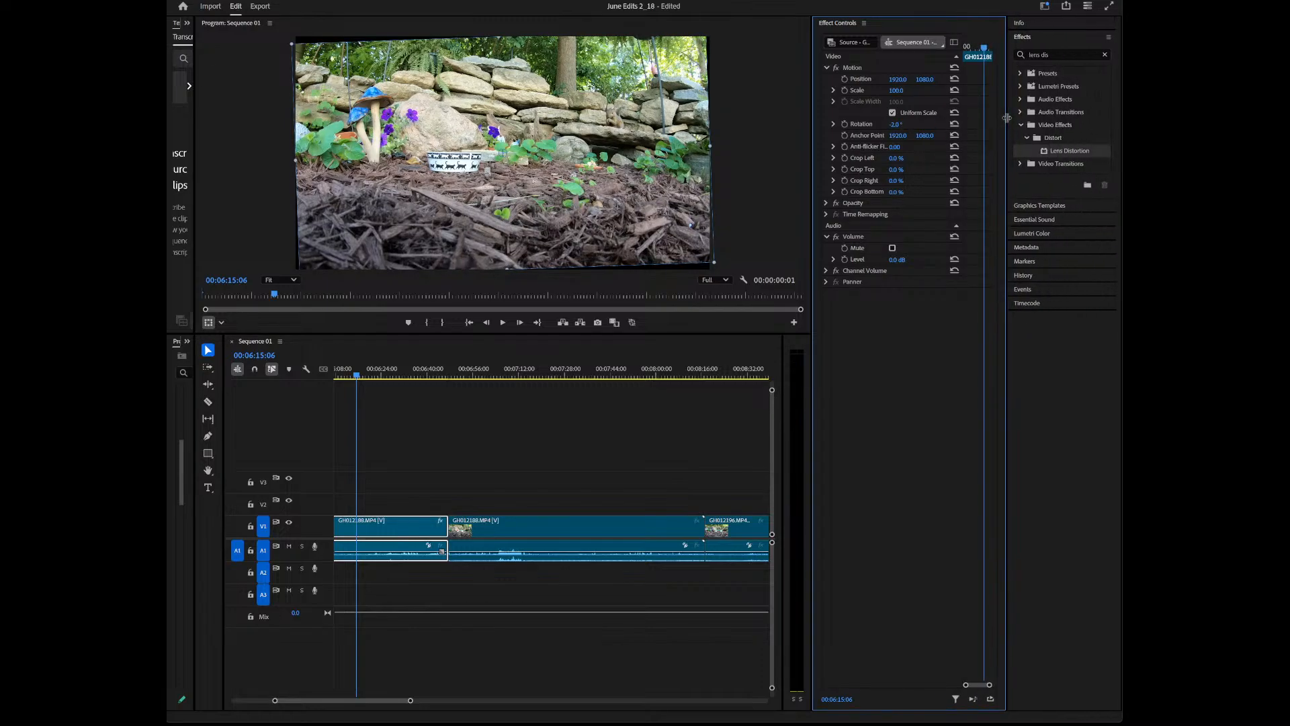
left_click_drag(1069, 150, 948, 202)
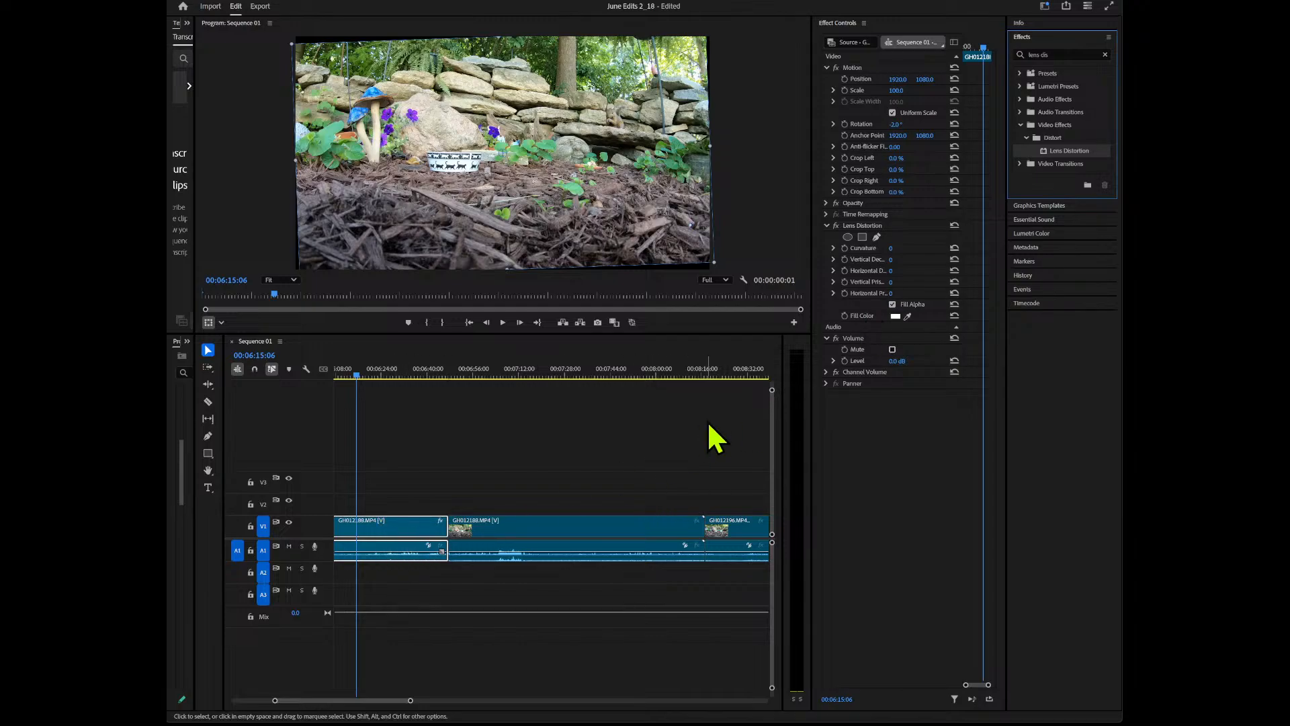
Give the Lens Distortion effect a small negative curvature and scale the GH012188 clip to 111
left_click(895, 248)
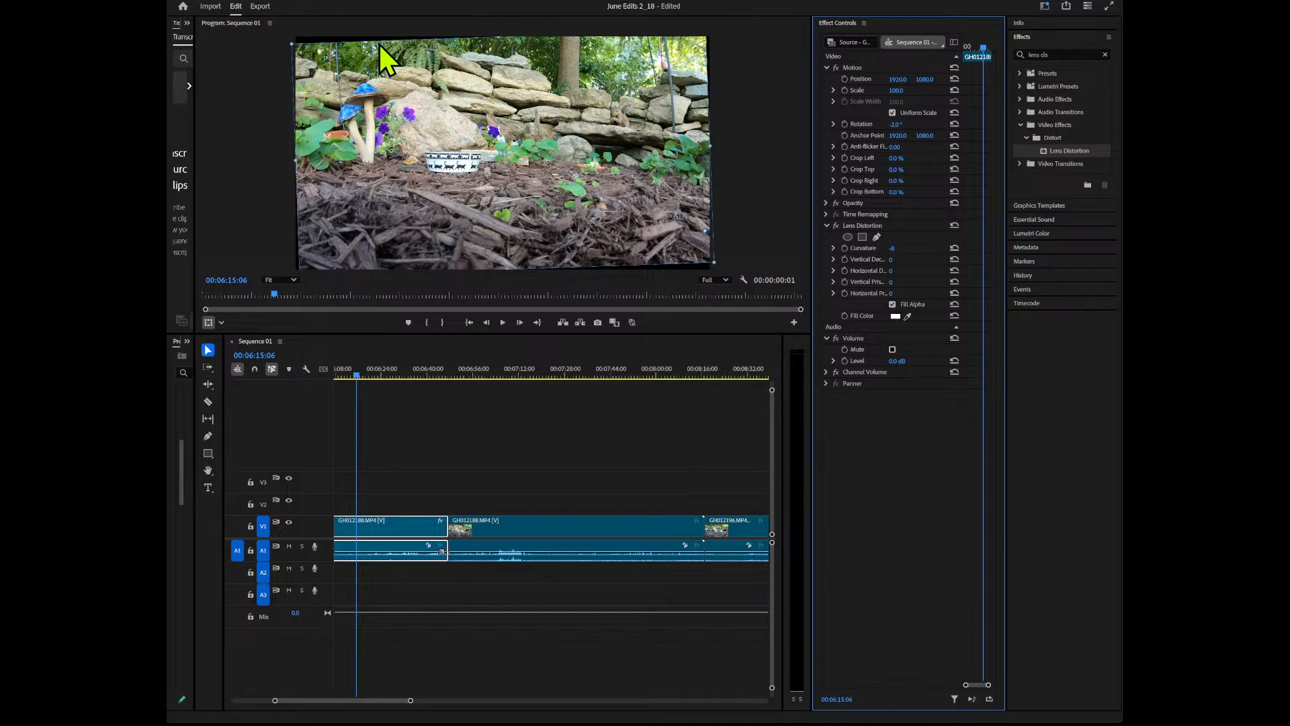
left_click_drag(896, 90, 902, 90)
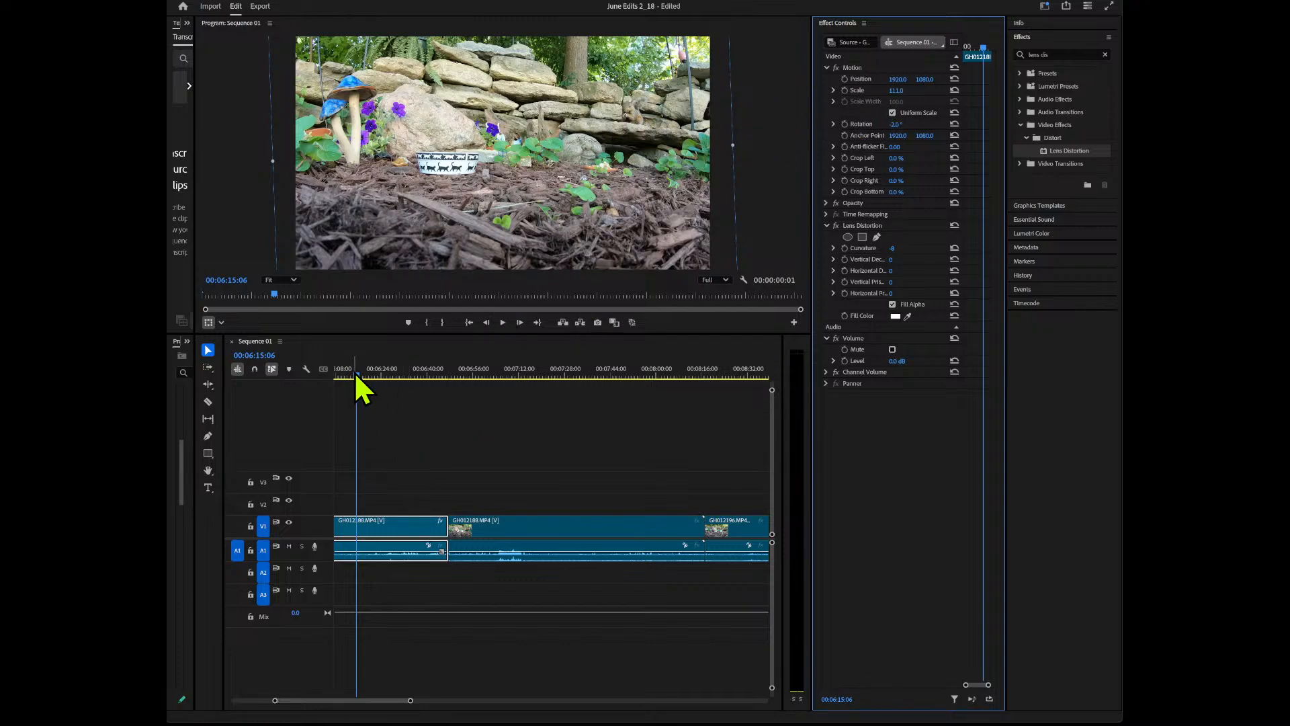
Scrub from the start of the first GH012188 clip to 00:05:57:00
key("Up")
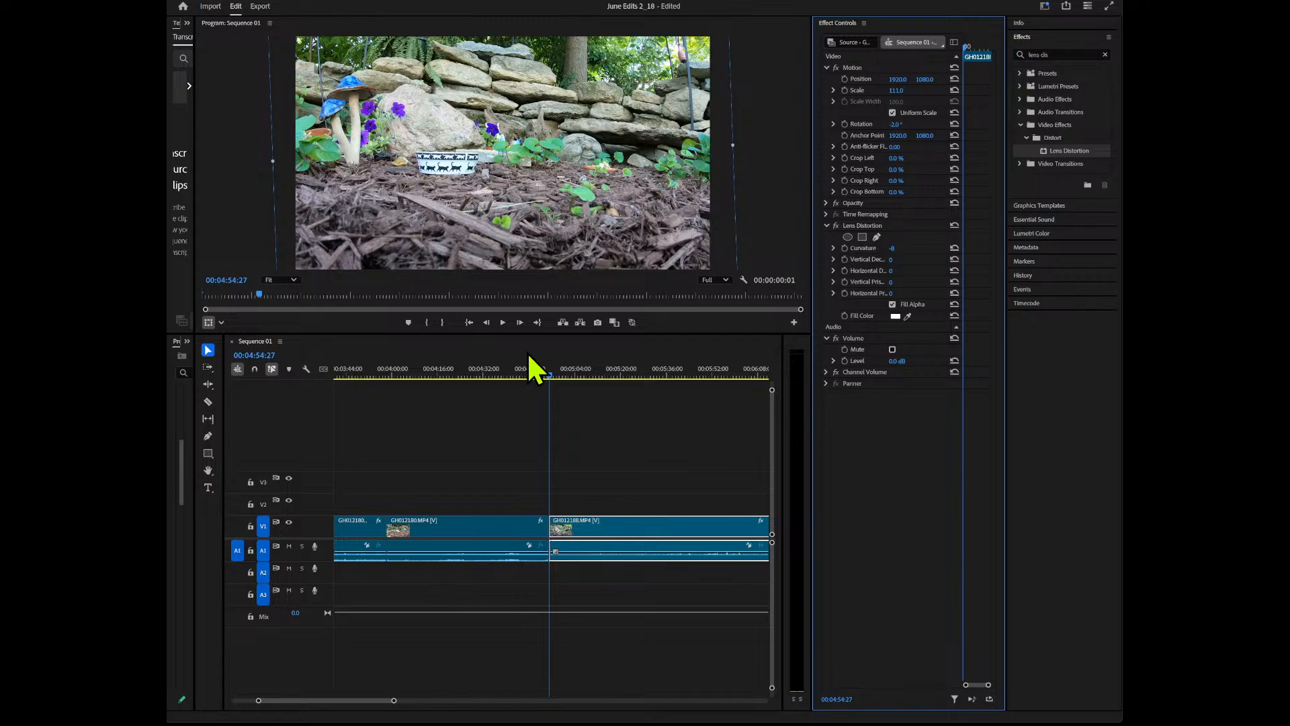
left_click_drag(545, 372, 731, 398)
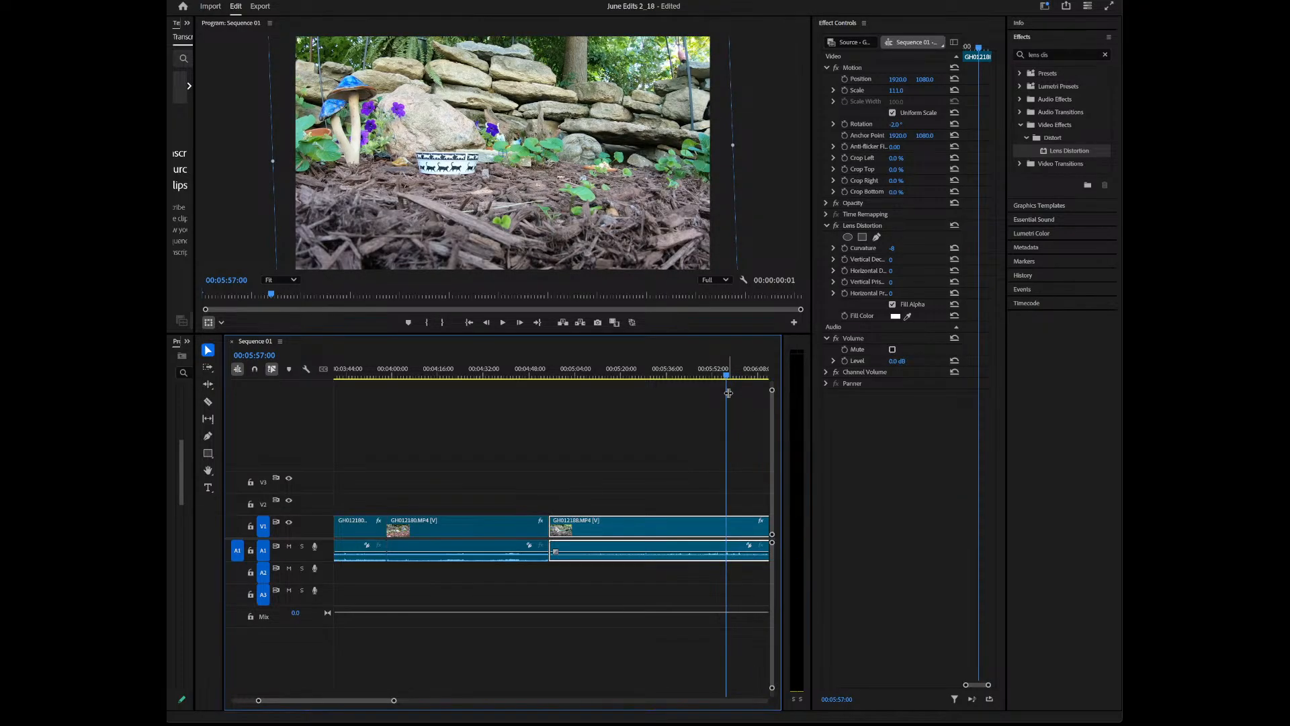
key("c")
left_click(728, 531)
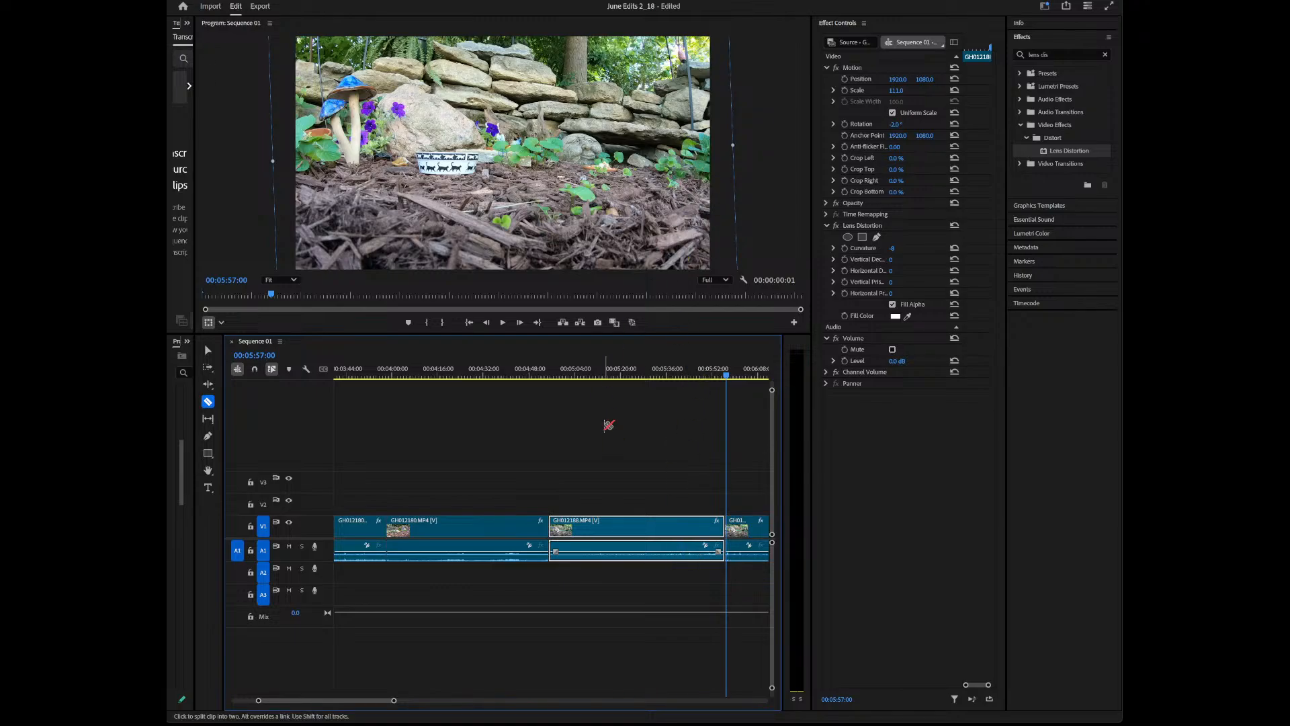
key("ctrl+z")
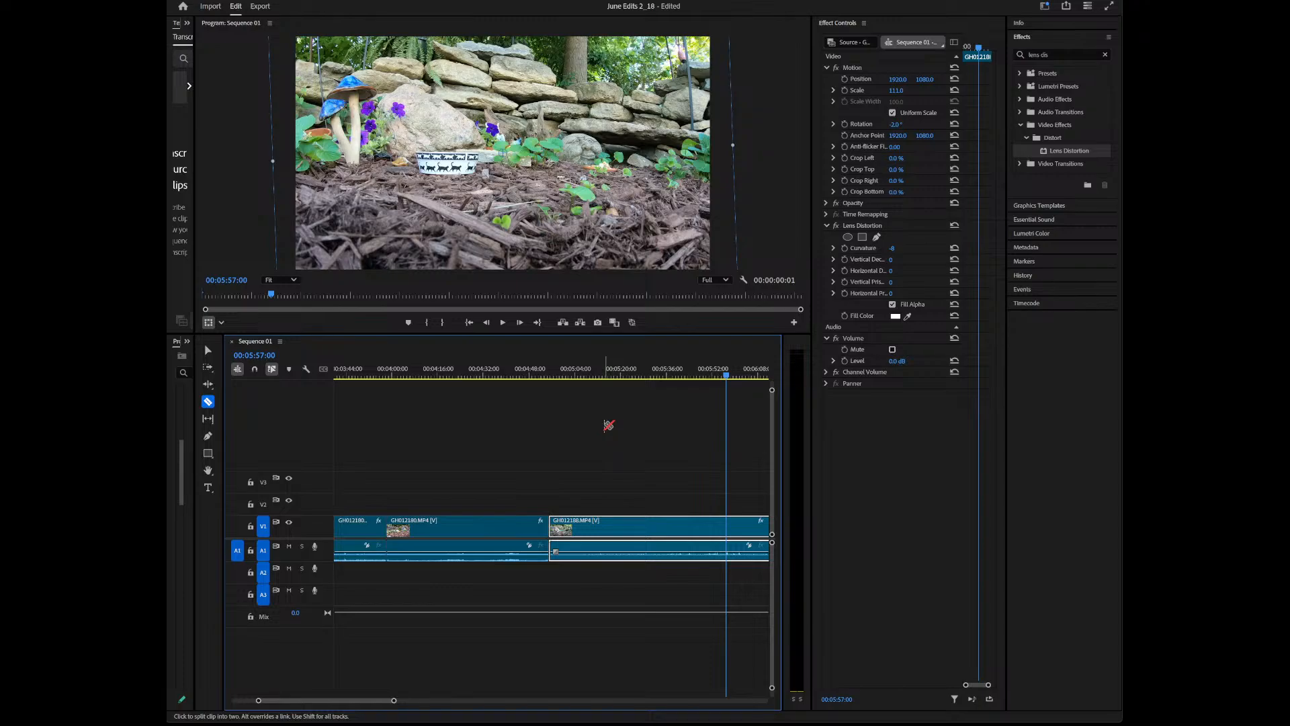
Ripple trim the start of the first GH012188 clip up to the playhead
key("q")
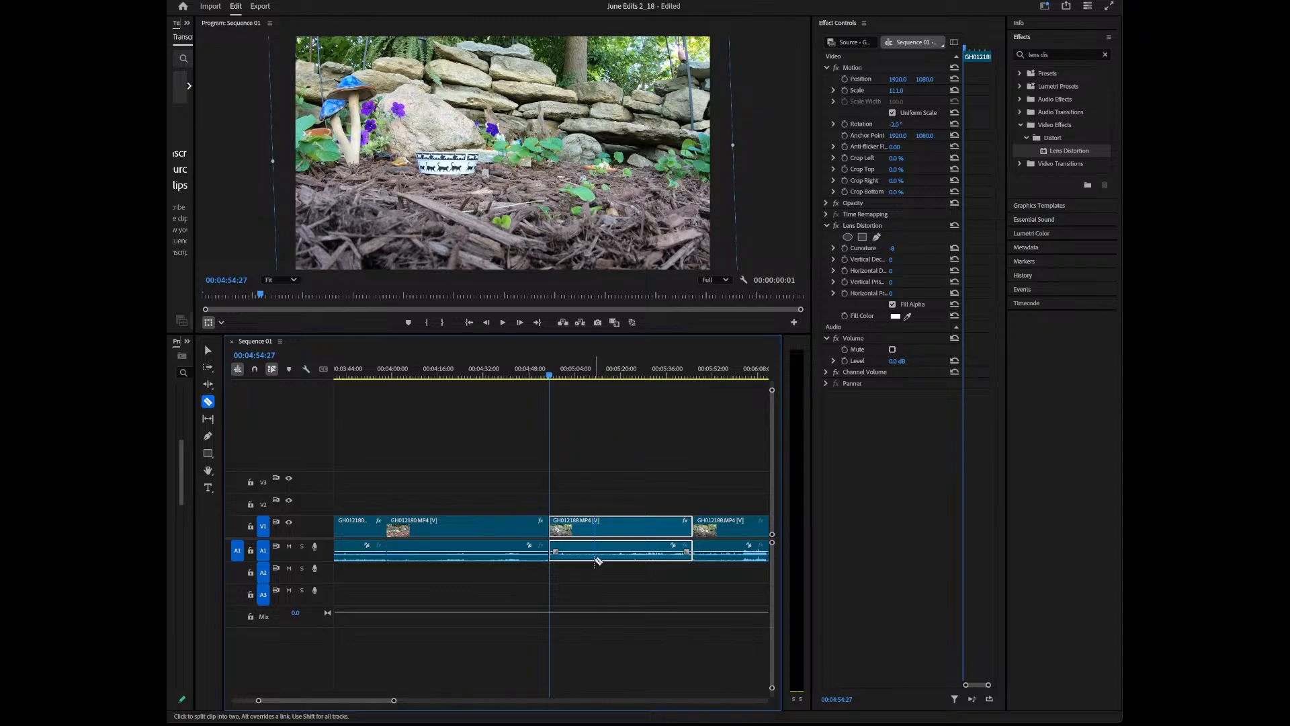
Reframe the GH012188 clip on the squirrel with scale 194, more counterclockwise rotation, and a position shifted left and down to a vertical value of 1947
left_click_drag(550, 374, 652, 402)
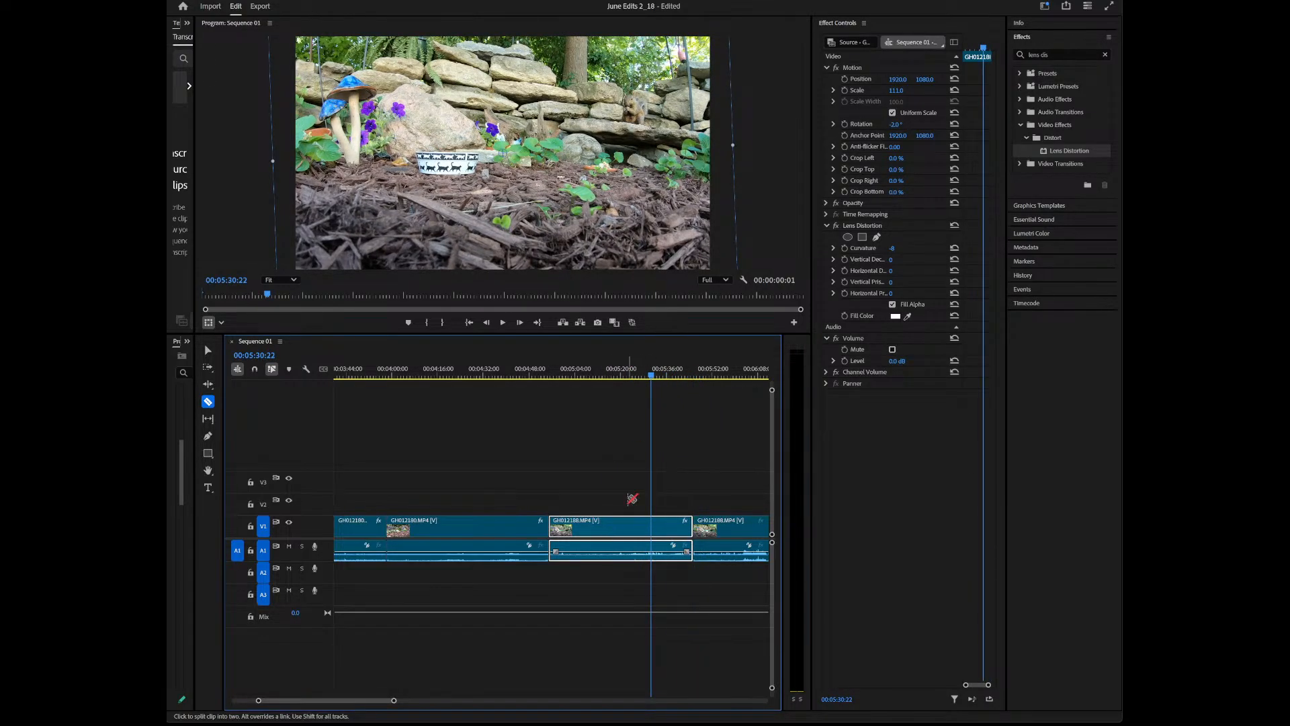
left_click_drag(895, 125, 801, 79)
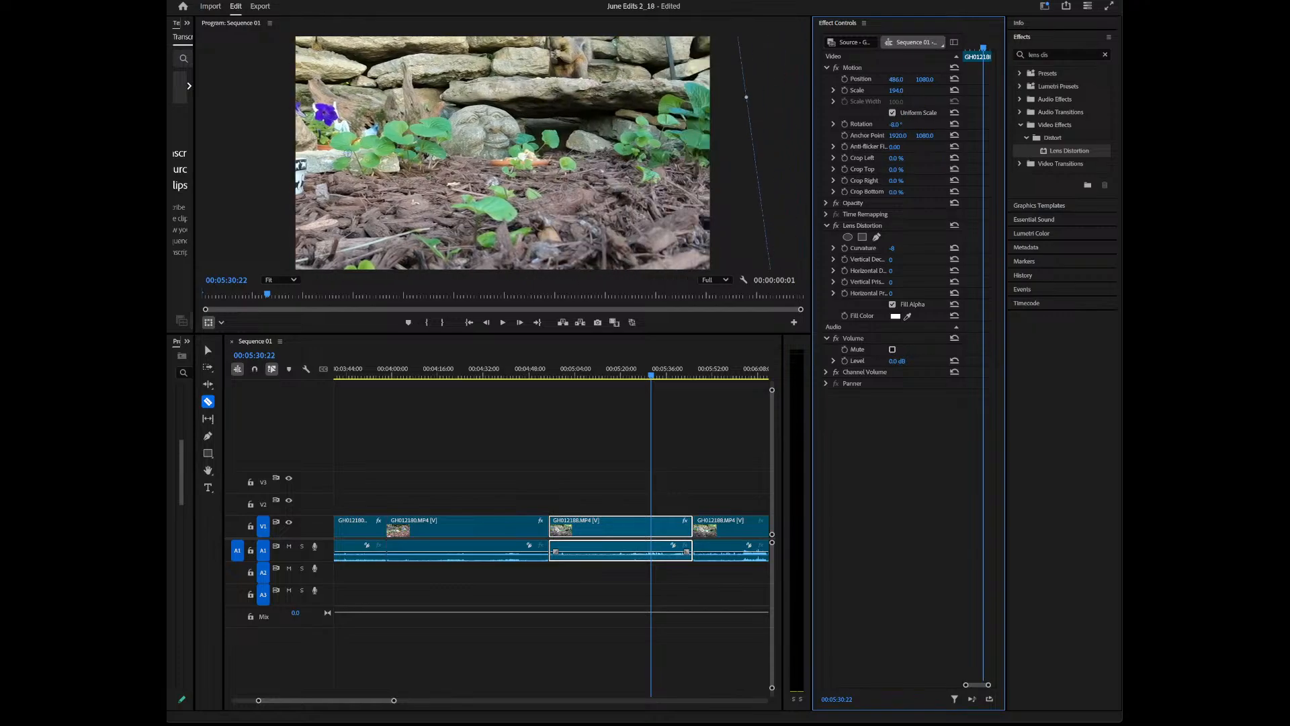
left_click_drag(929, 79, 986, 79)
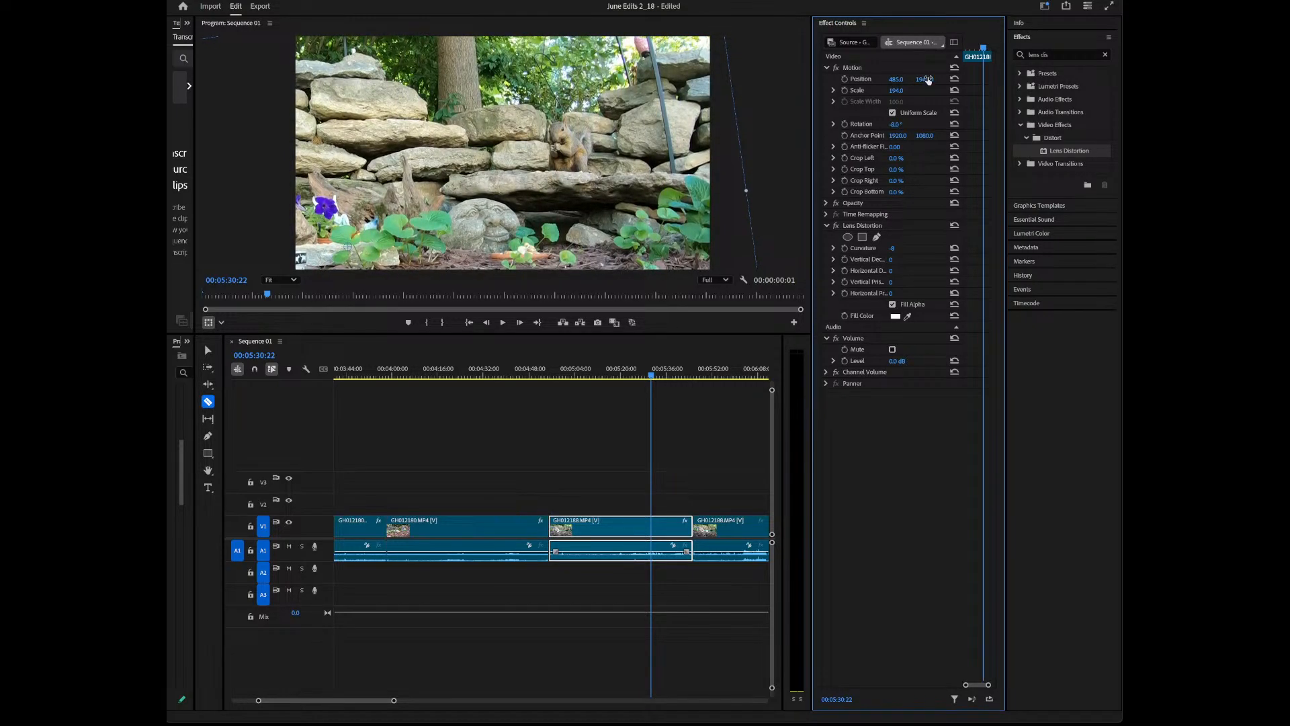
Play and scrub through several parts of the reframed GH012188 clip to check its framing and sound
left_click_drag(653, 373, 548, 390)
key("space")
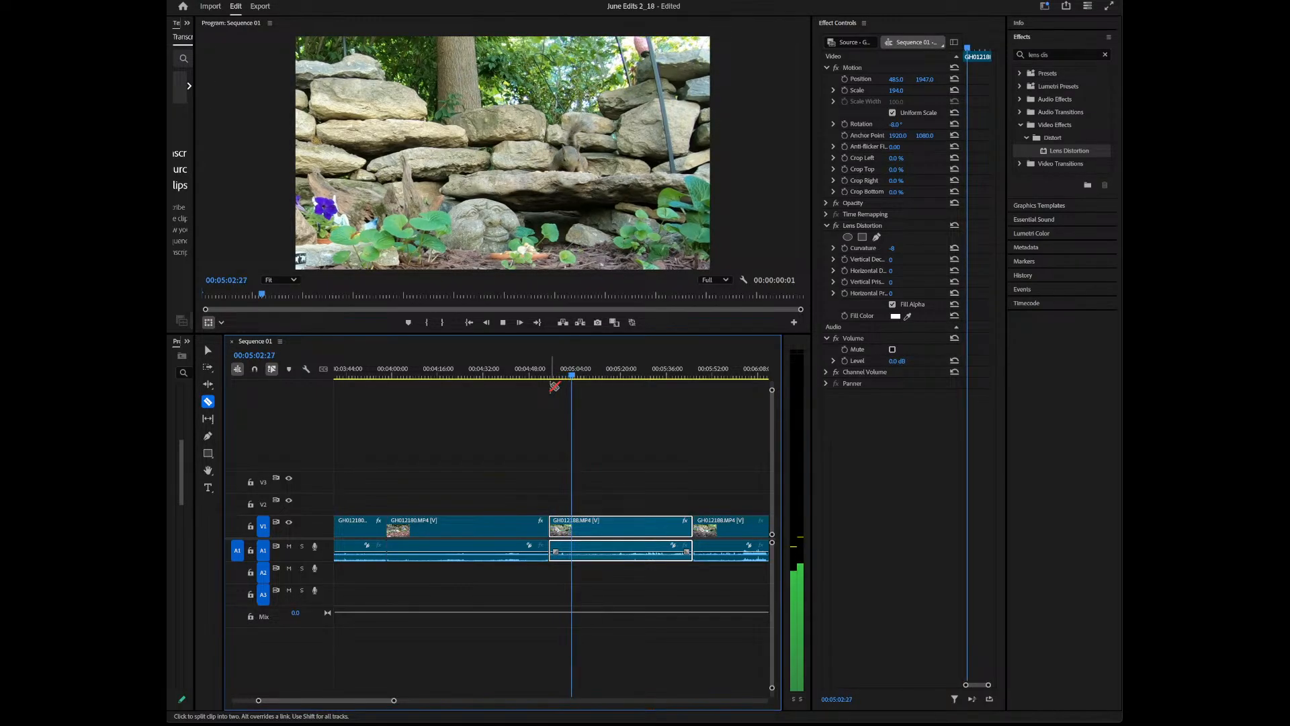
key("space")
left_click_drag(570, 375, 649, 388)
key("space")
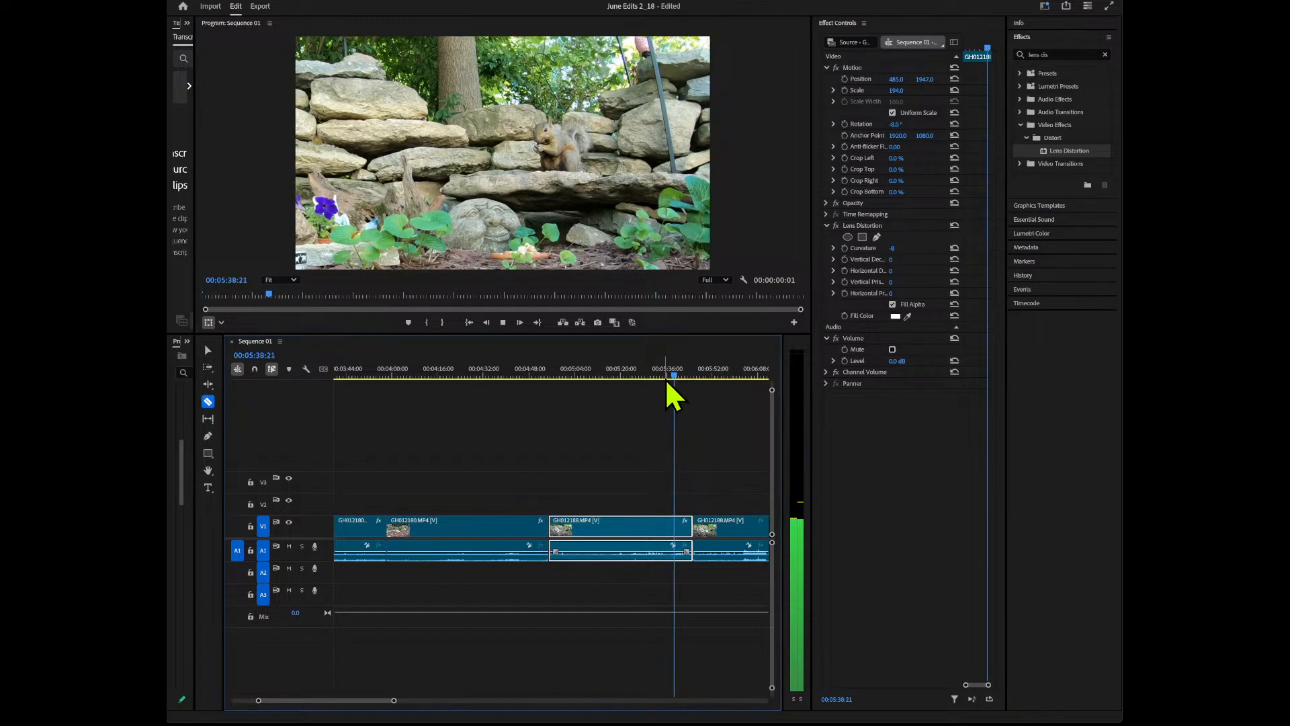
left_click_drag(672, 373, 654, 376)
key("space")
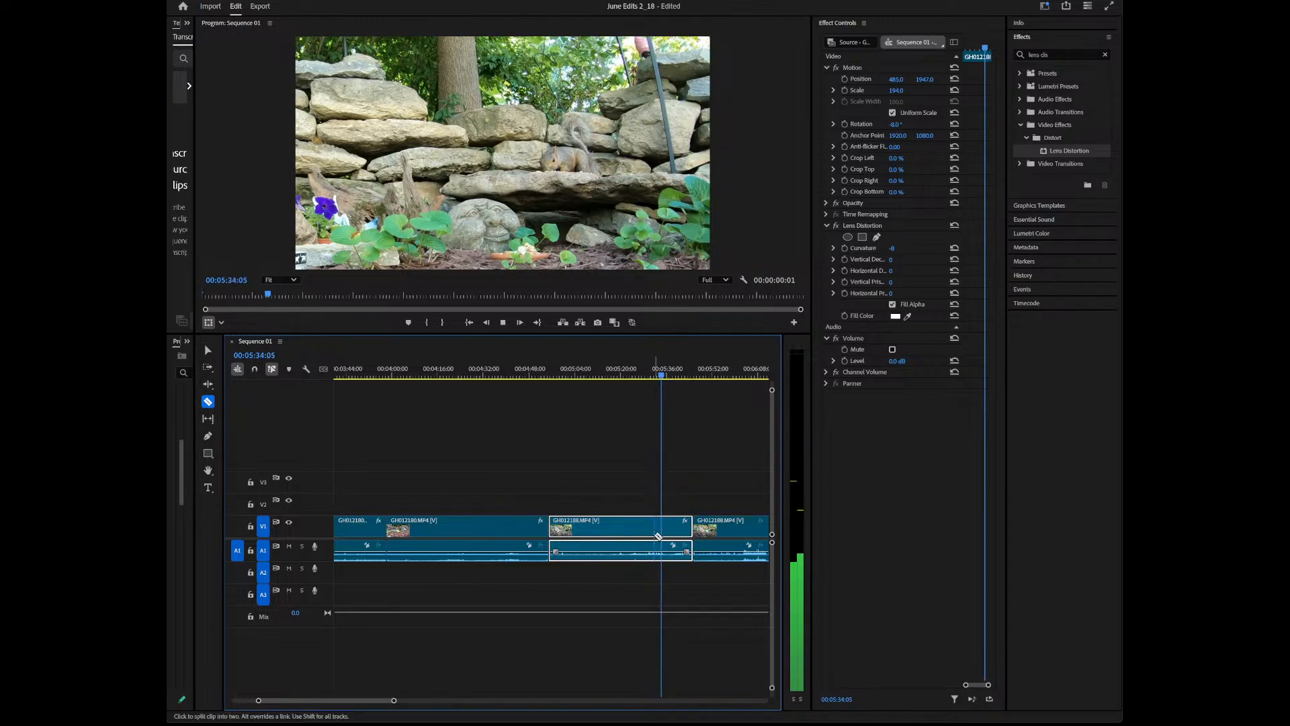
key("space")
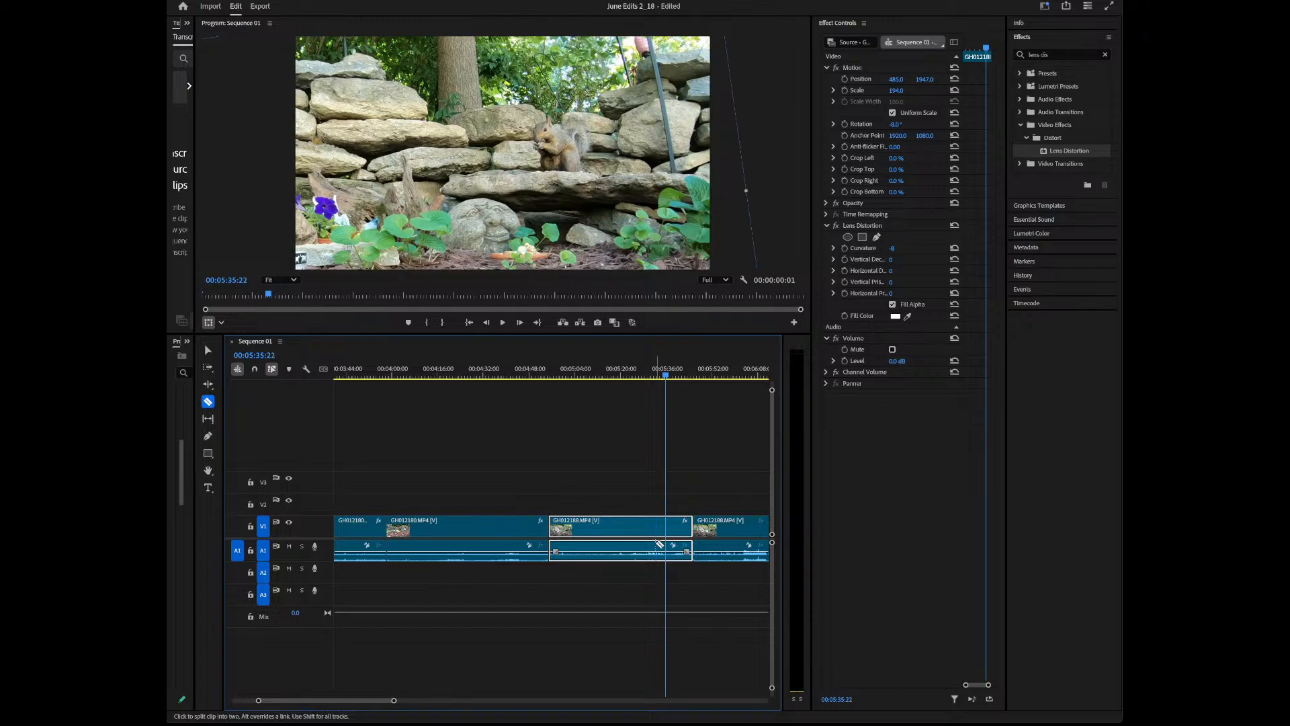
left_click(635, 376)
left_click_drag(636, 377, 633, 377)
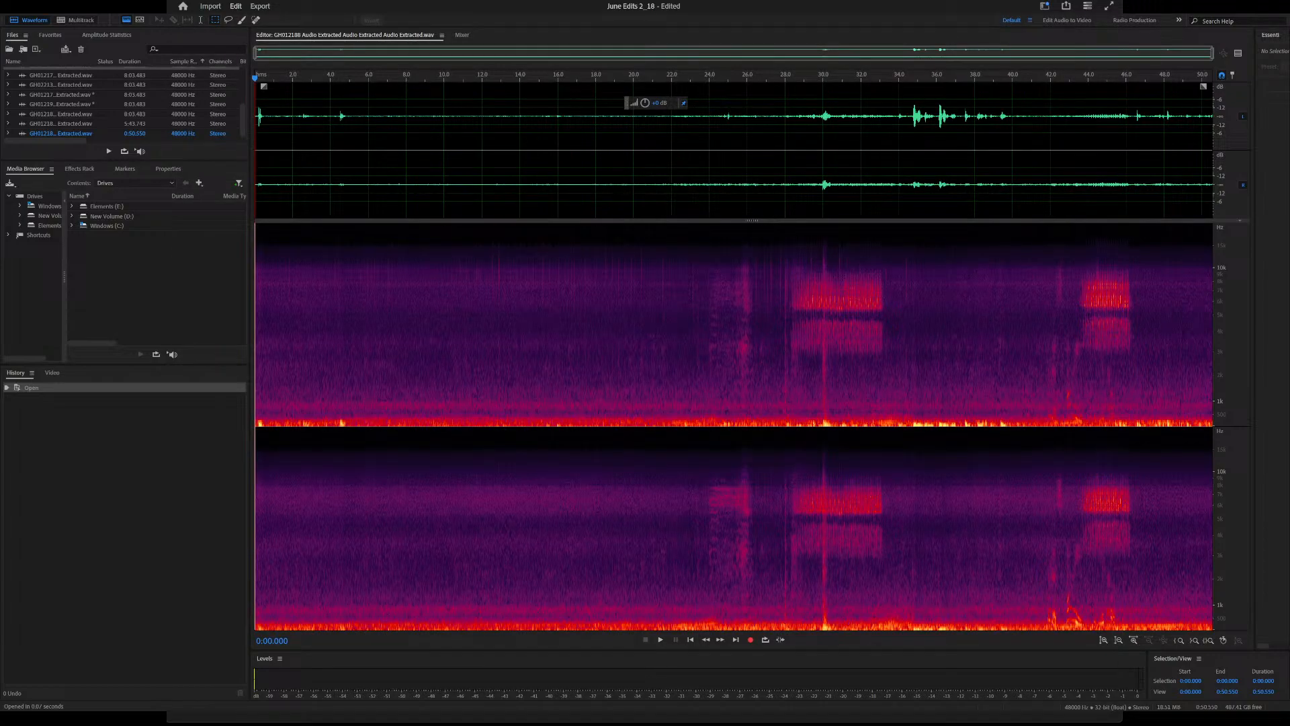
In Adobe Audition, listen to the extracted GH012188 audio from about 34 s and 42 s
left_click(498, 274)
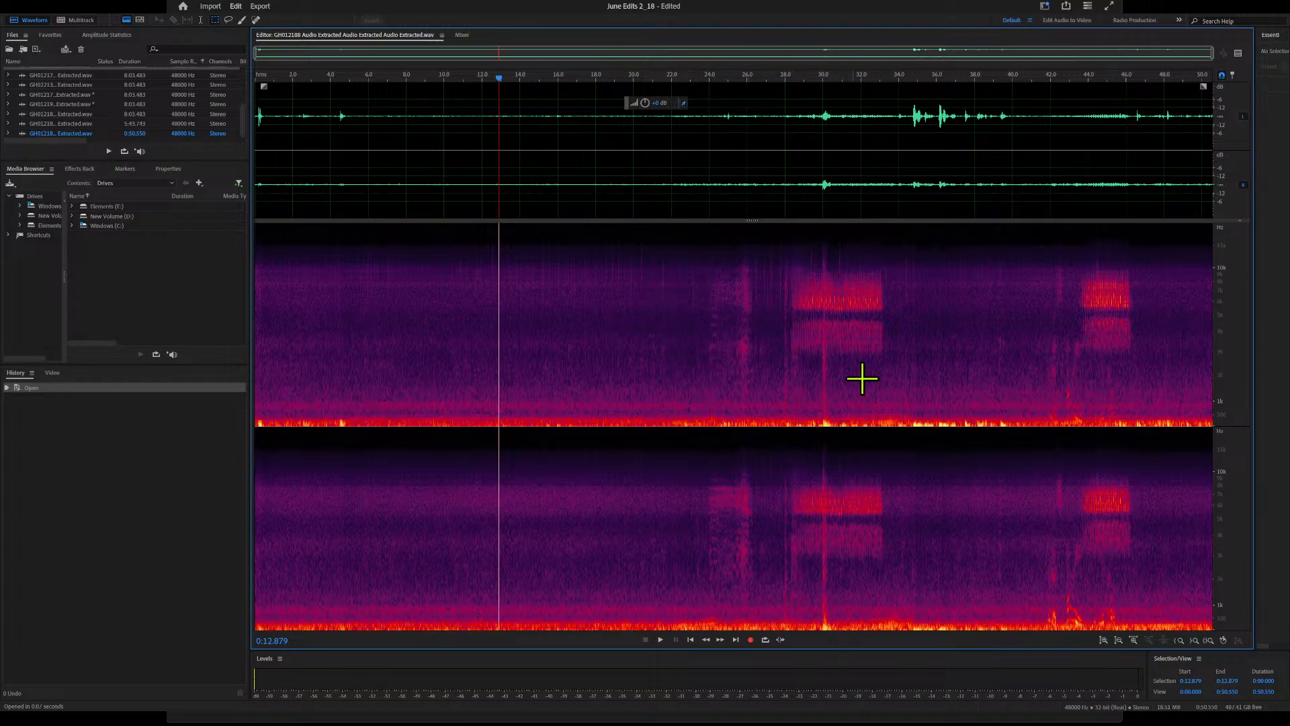
left_click(898, 77)
key("space")
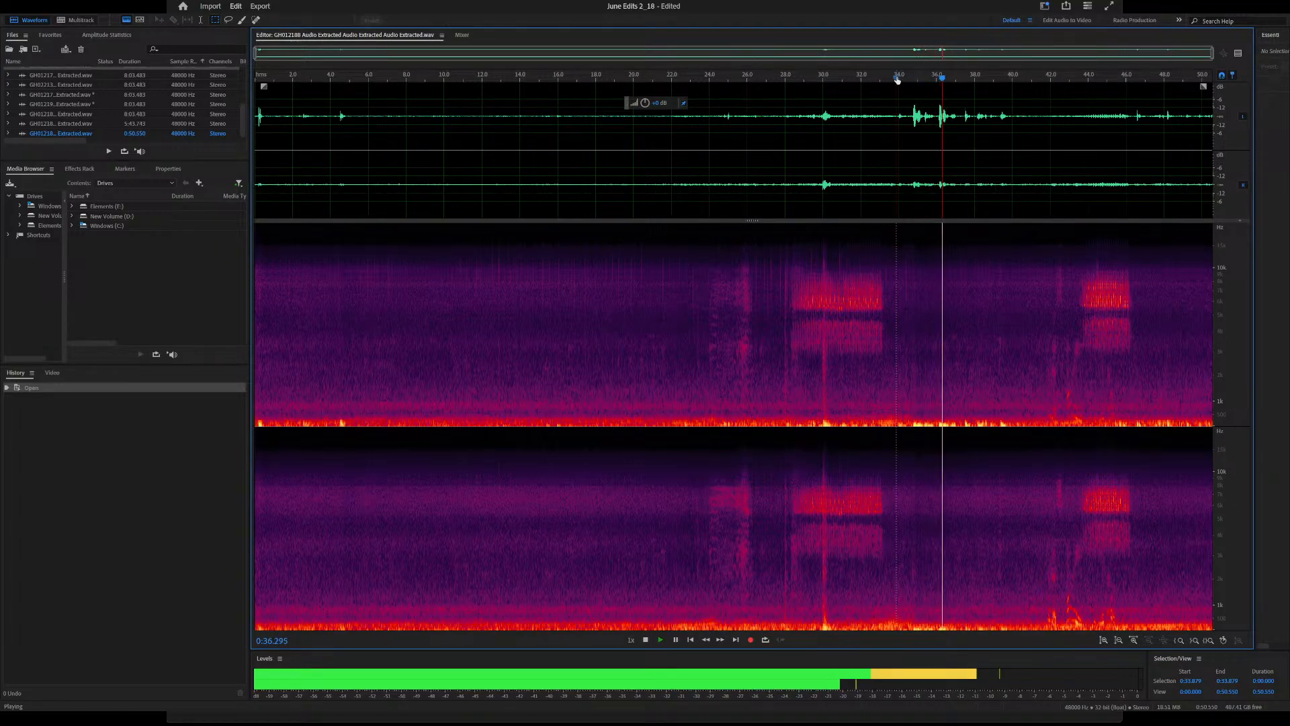
left_click(1053, 78)
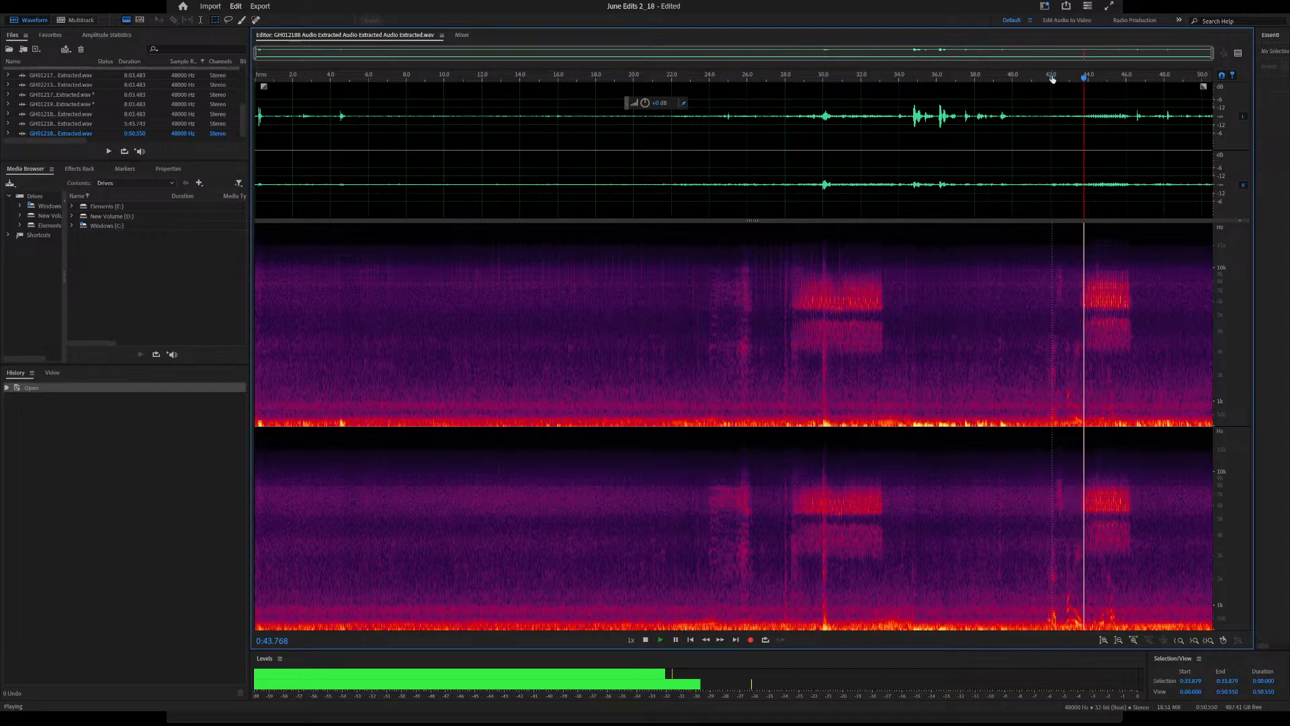
key("space")
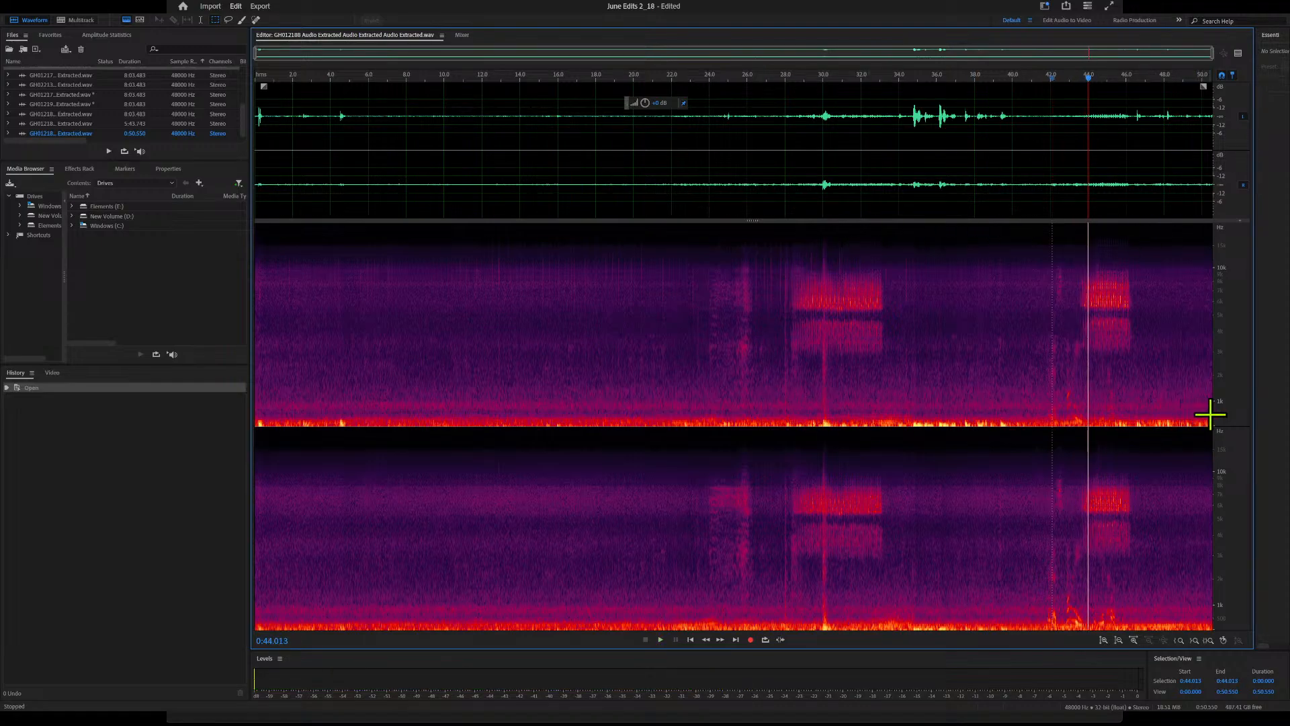
Select the low-frequency band along the full length of the spectrogram and clear the selection
left_click_drag(1210, 417, 229, 536)
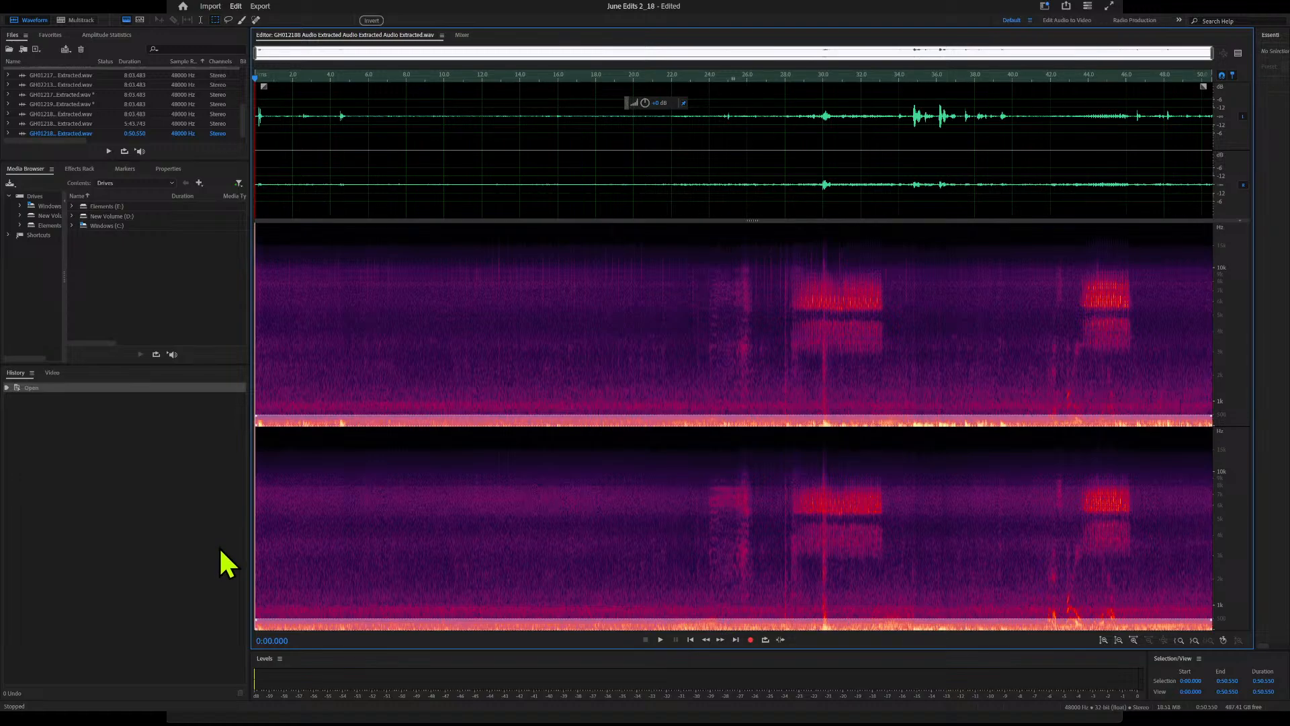
left_click(432, 445)
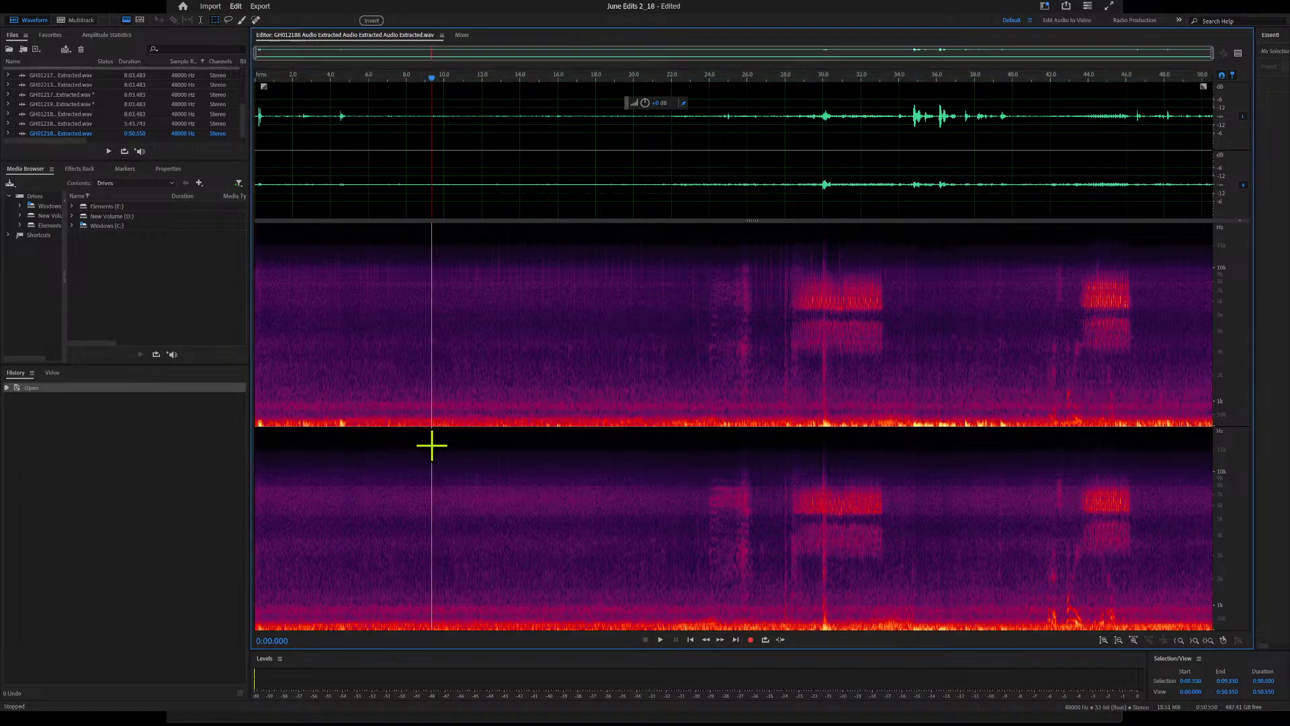
Silence the low-frequency band of the spectrogram between about 28.3 s and 41.2 s
mouse_move(1032, 431)
left_mouse_down()
mouse_move(784, 424)
mouse_move(1035, 426)
left_mouse_up()
key("Delete")
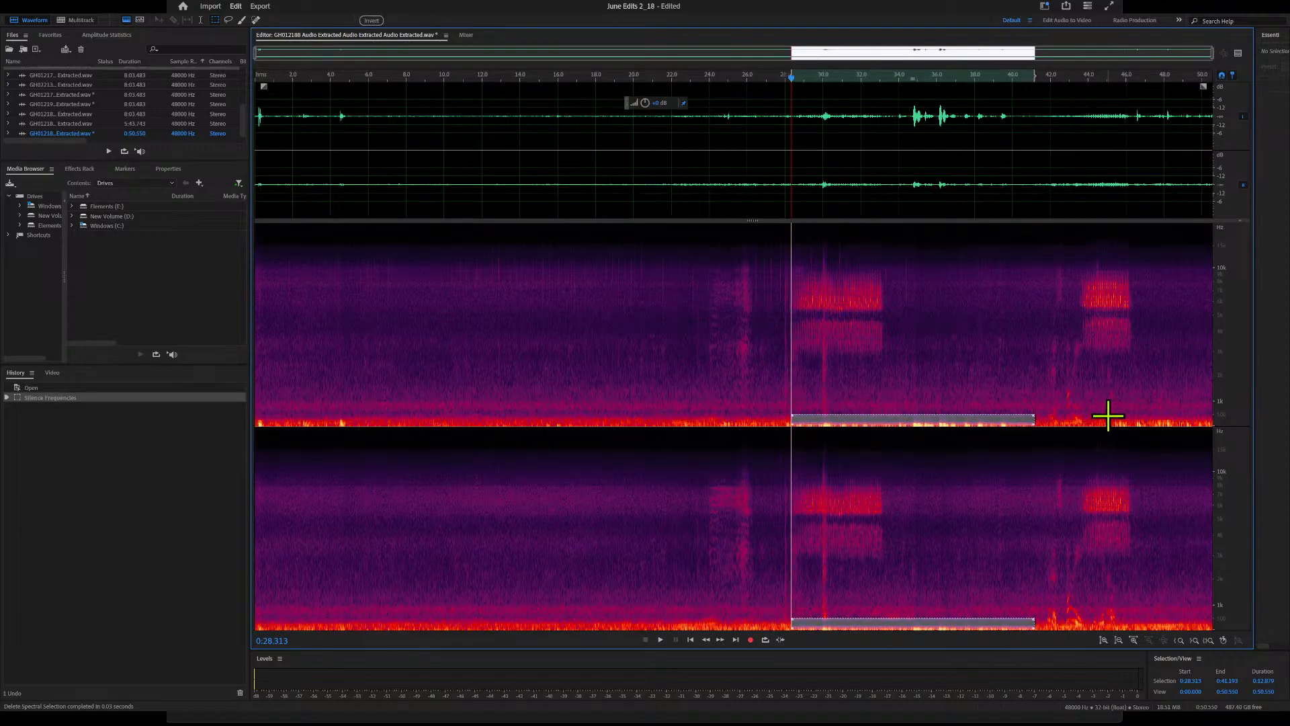
left_click_drag(1034, 433, 1035, 433)
key("Delete")
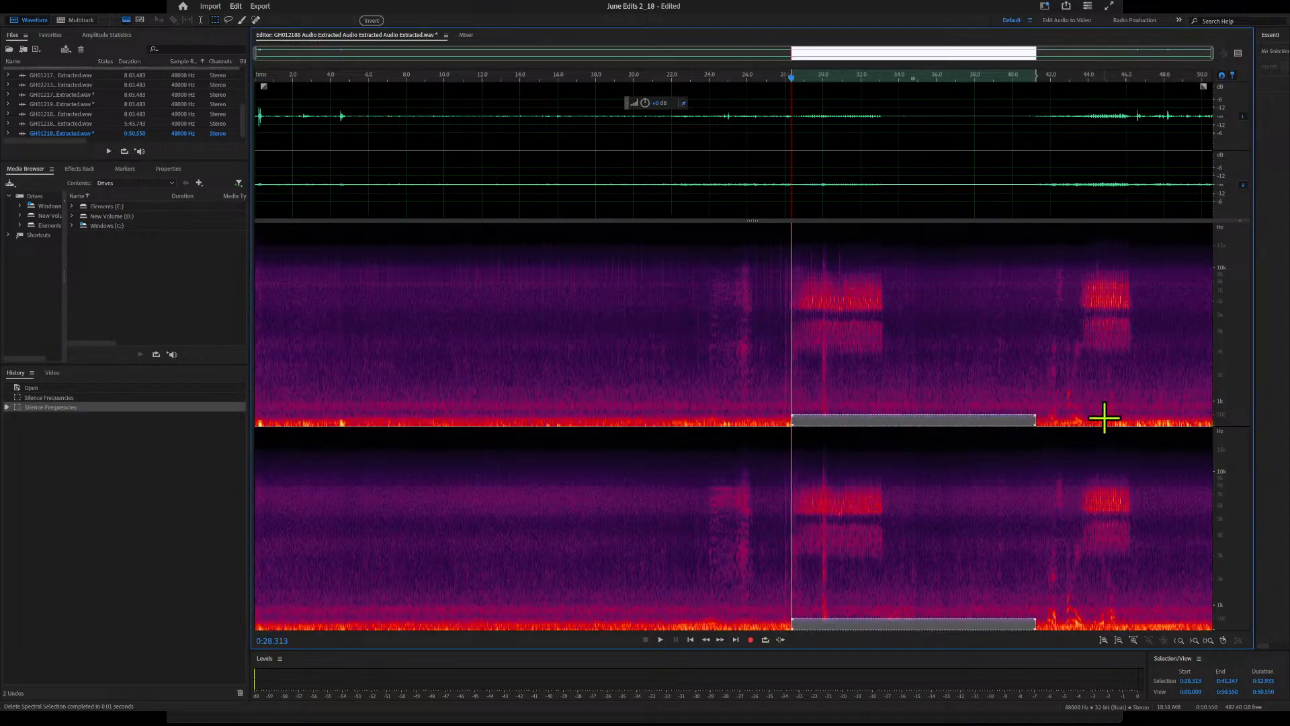
Silence the low-frequency band from 46 s to the end and from the start to about 28.4 s
left_click_drag(1125, 418, 1244, 438)
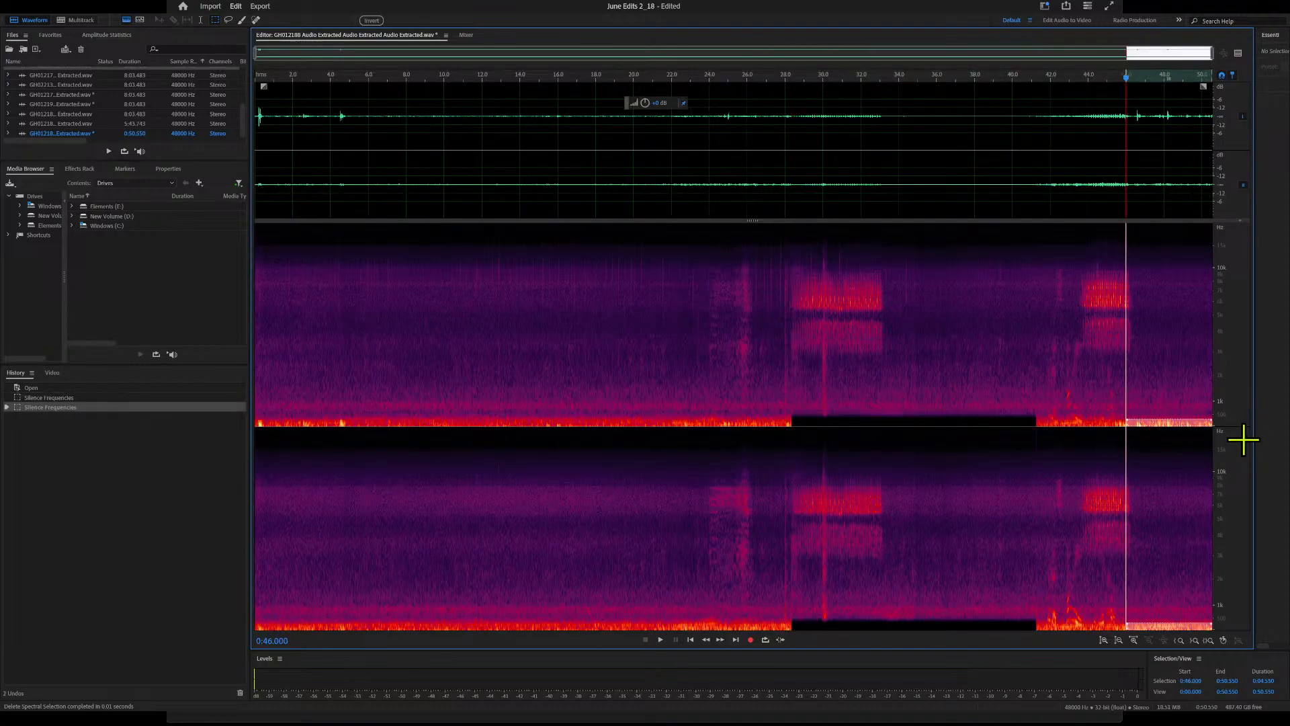
key("Delete")
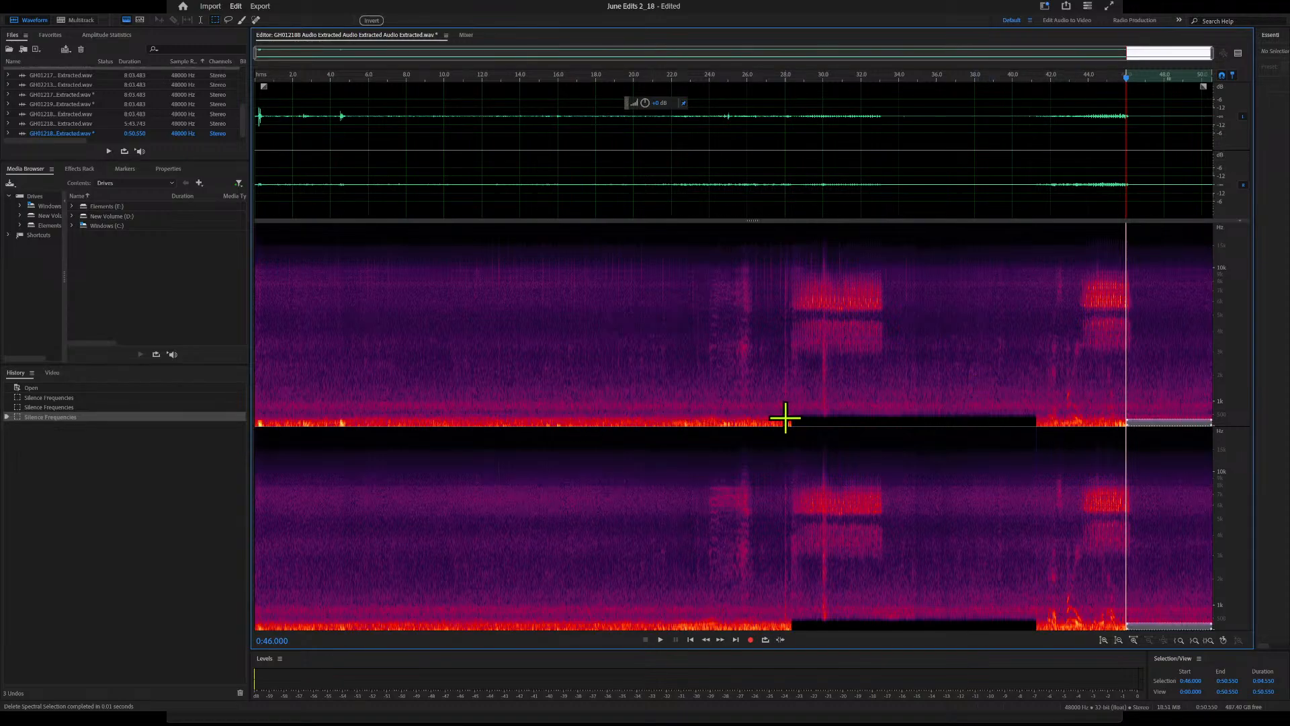
left_click_drag(789, 416, 239, 443)
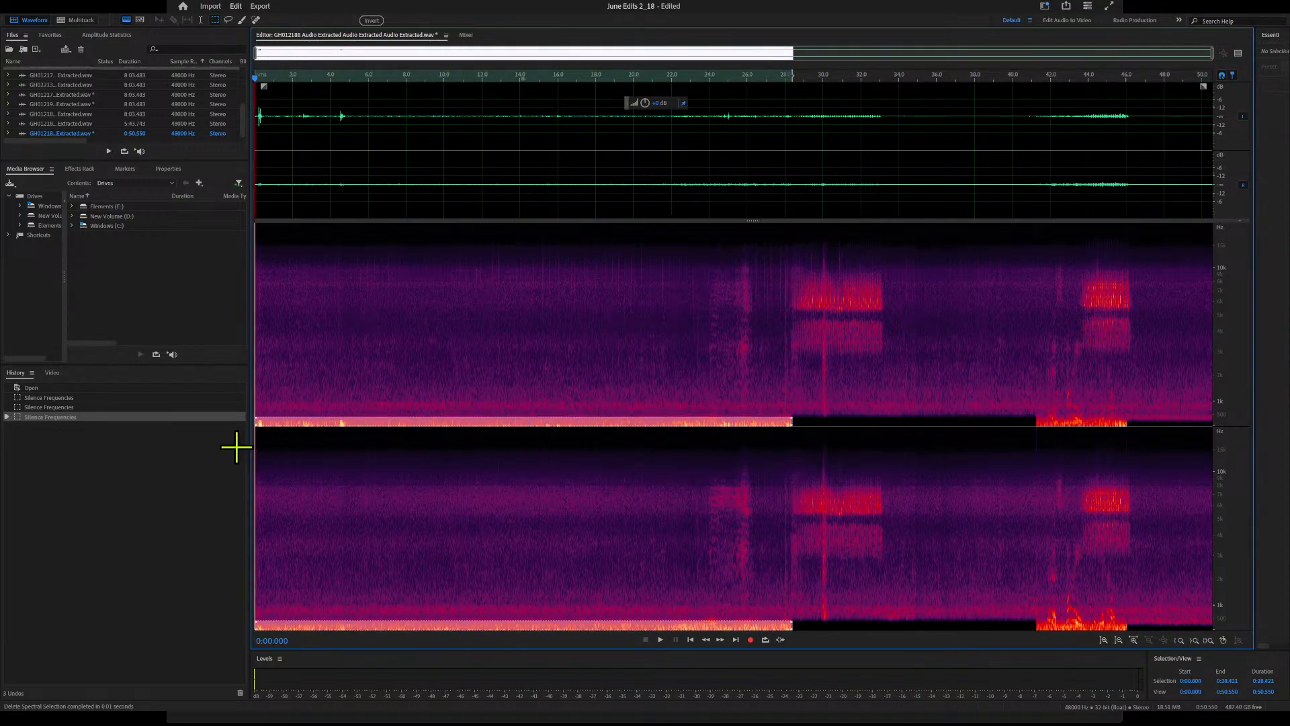
key("Delete")
left_click(318, 306)
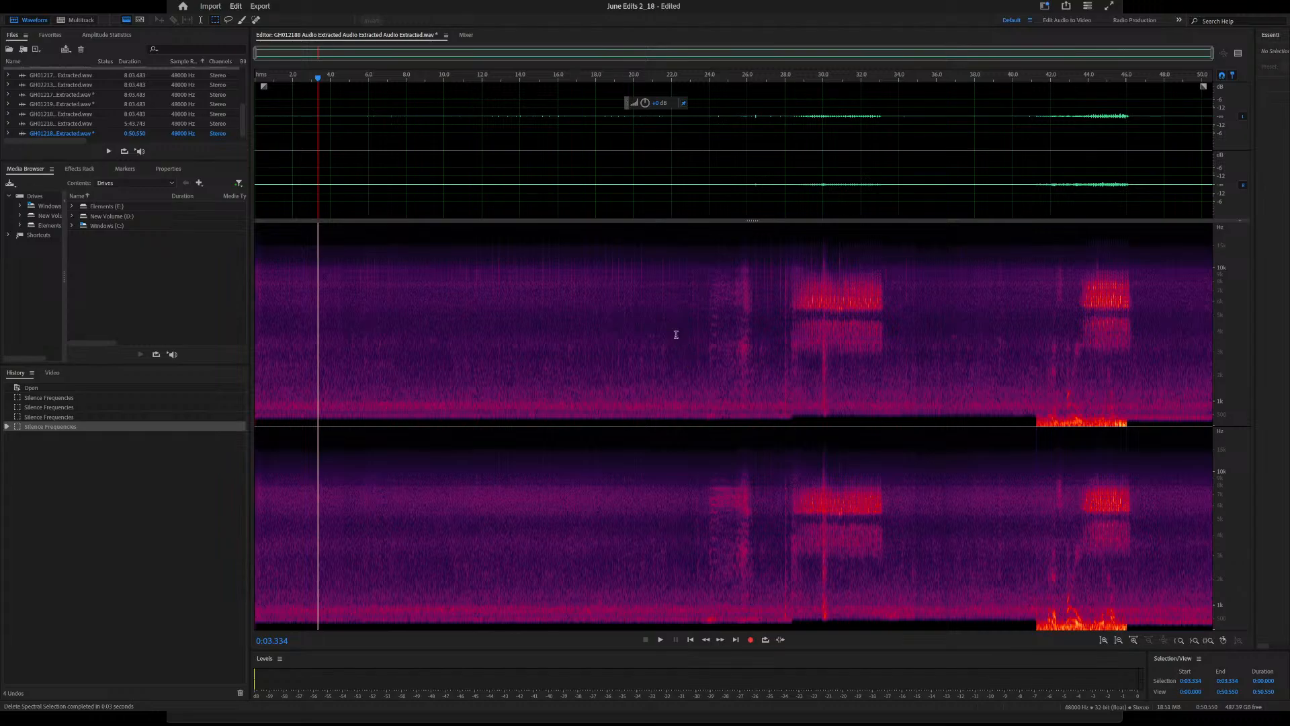
Amplify the entire audio file and listen to the result from about 21.6 s
left_click(685, 428)
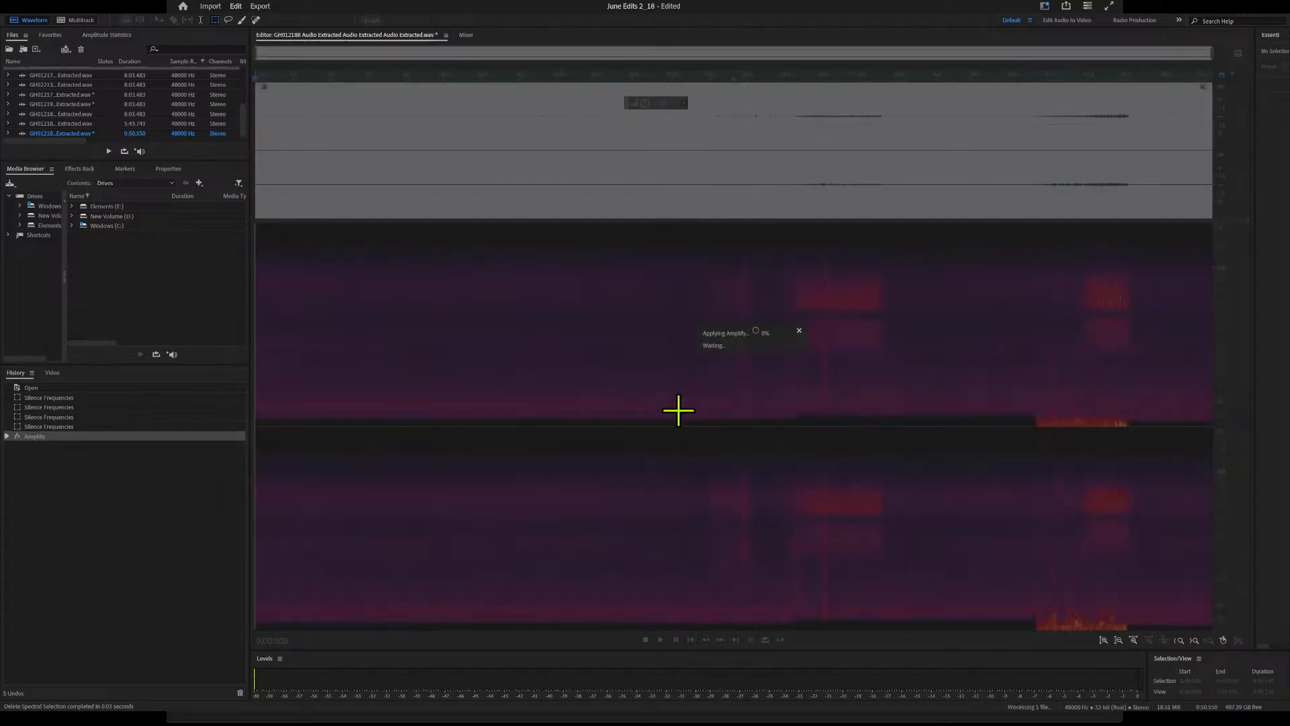
left_click(664, 324)
key("space")
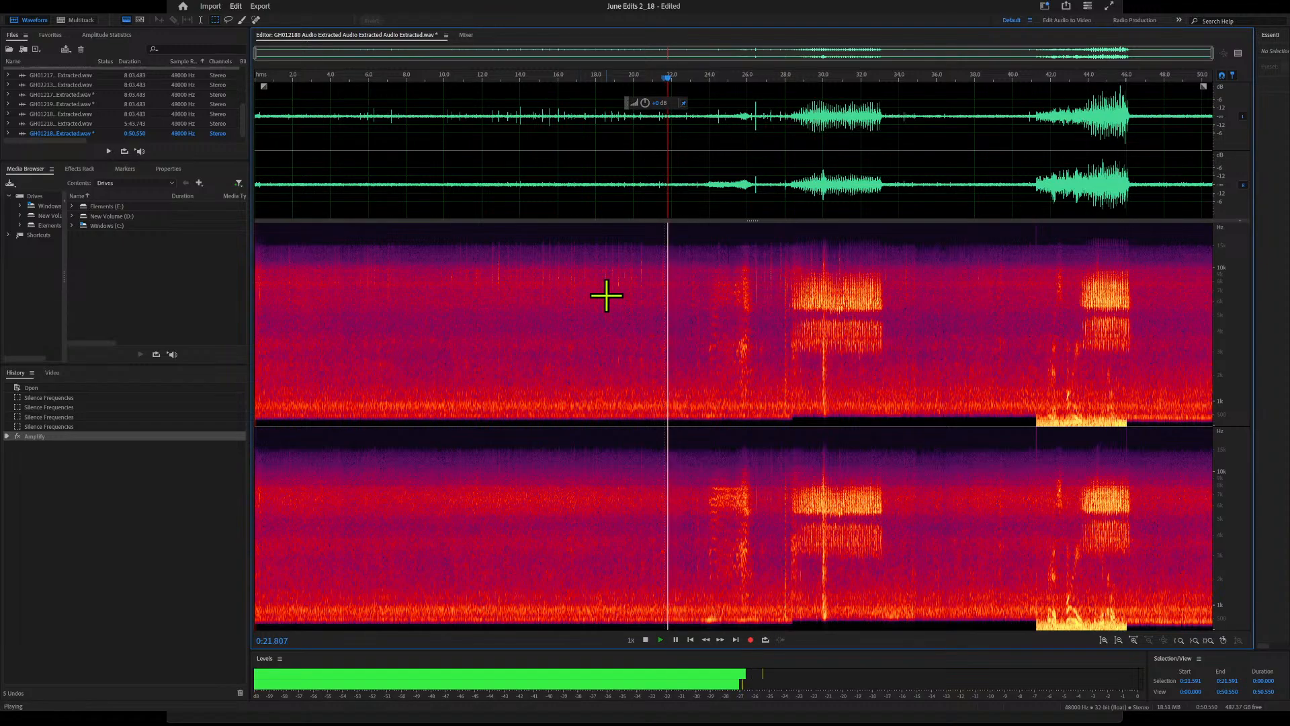
key("space")
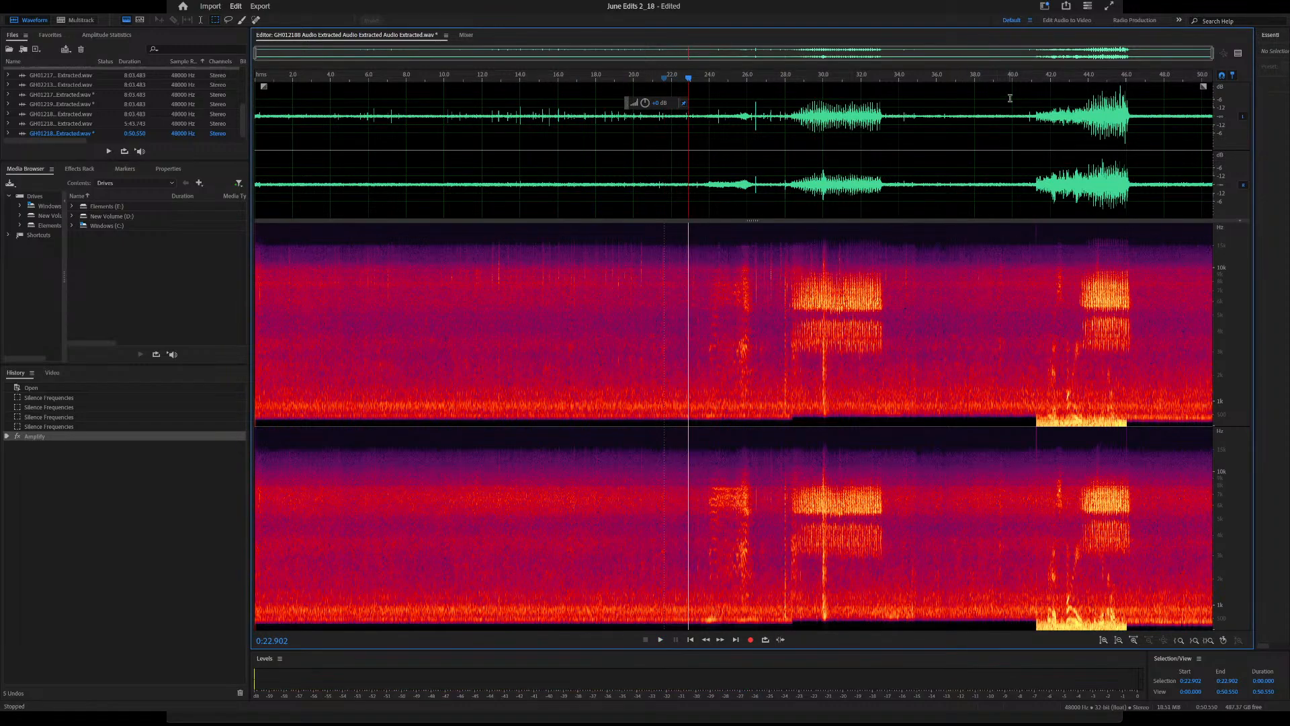
Listen to the amplified audio between about 41.6 s and 44 s
left_click(1043, 78)
key("space")
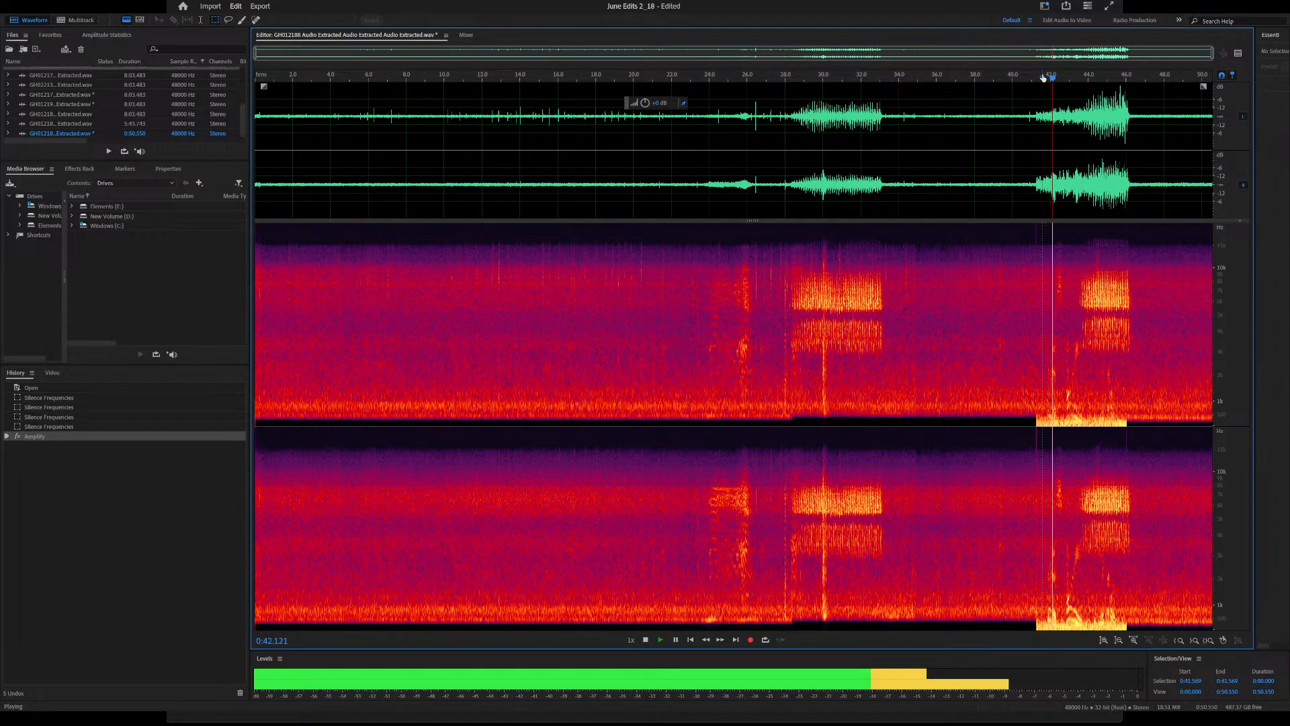
key("space")
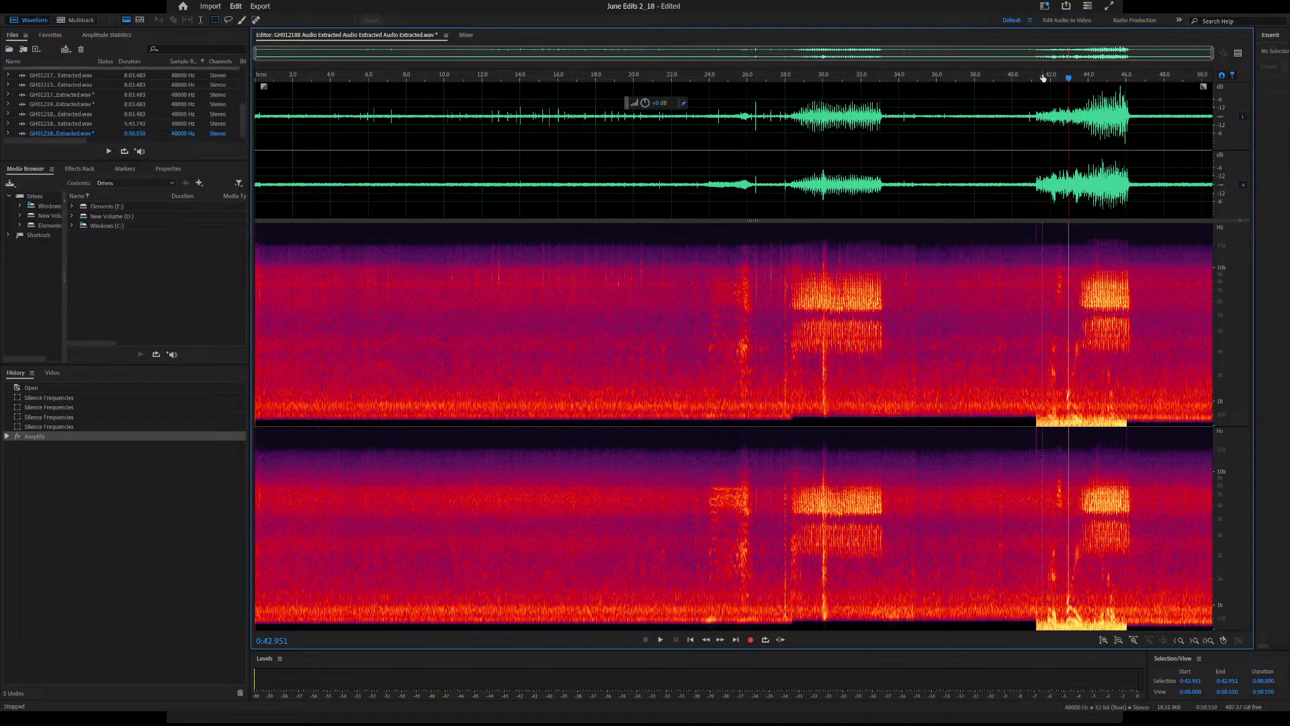
key("space")
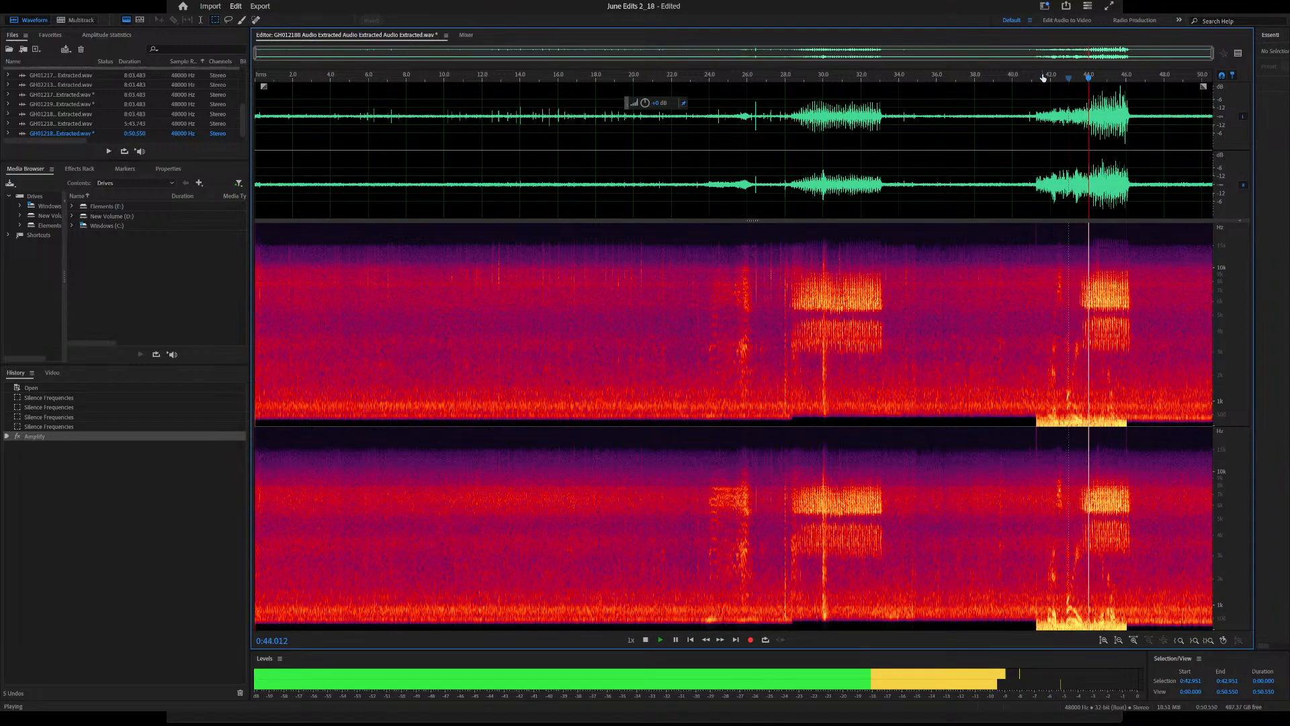
key("space")
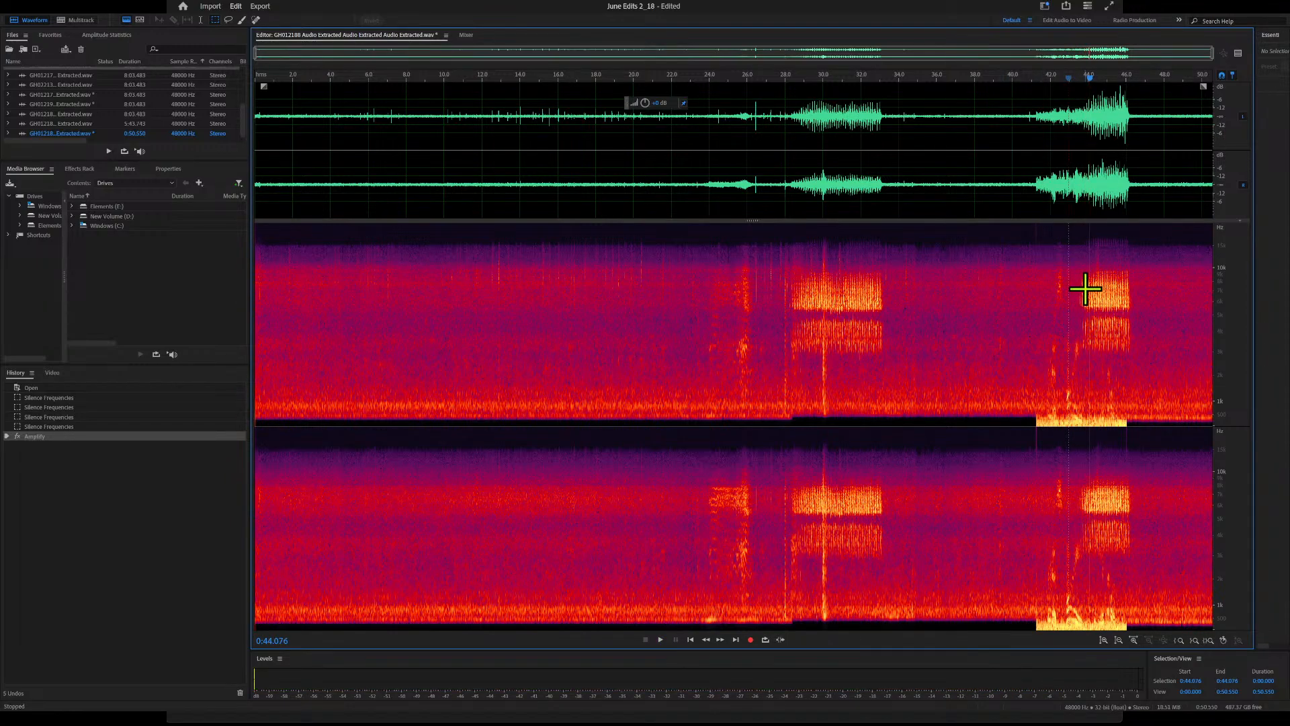
Add a marker at about 43.6 s and silence all frequencies between about 41.7 s and that marker
left_click_drag(1092, 78, 1082, 81)
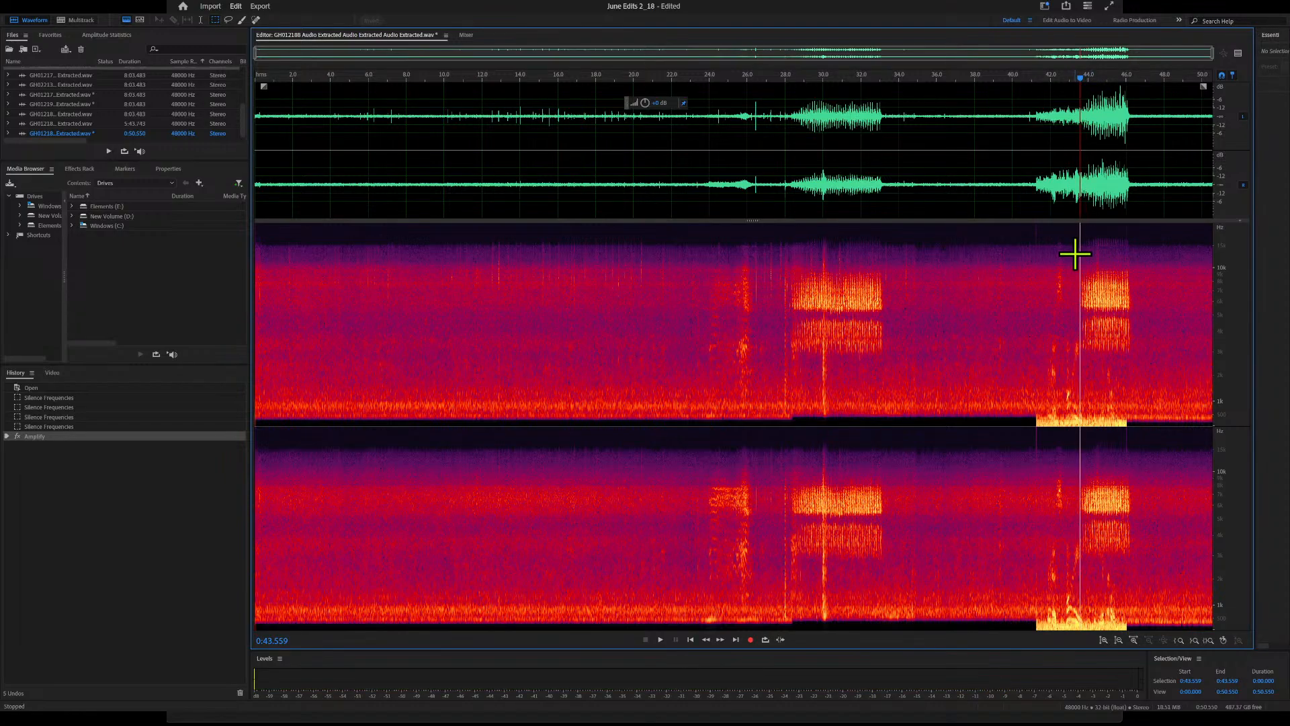
key("m")
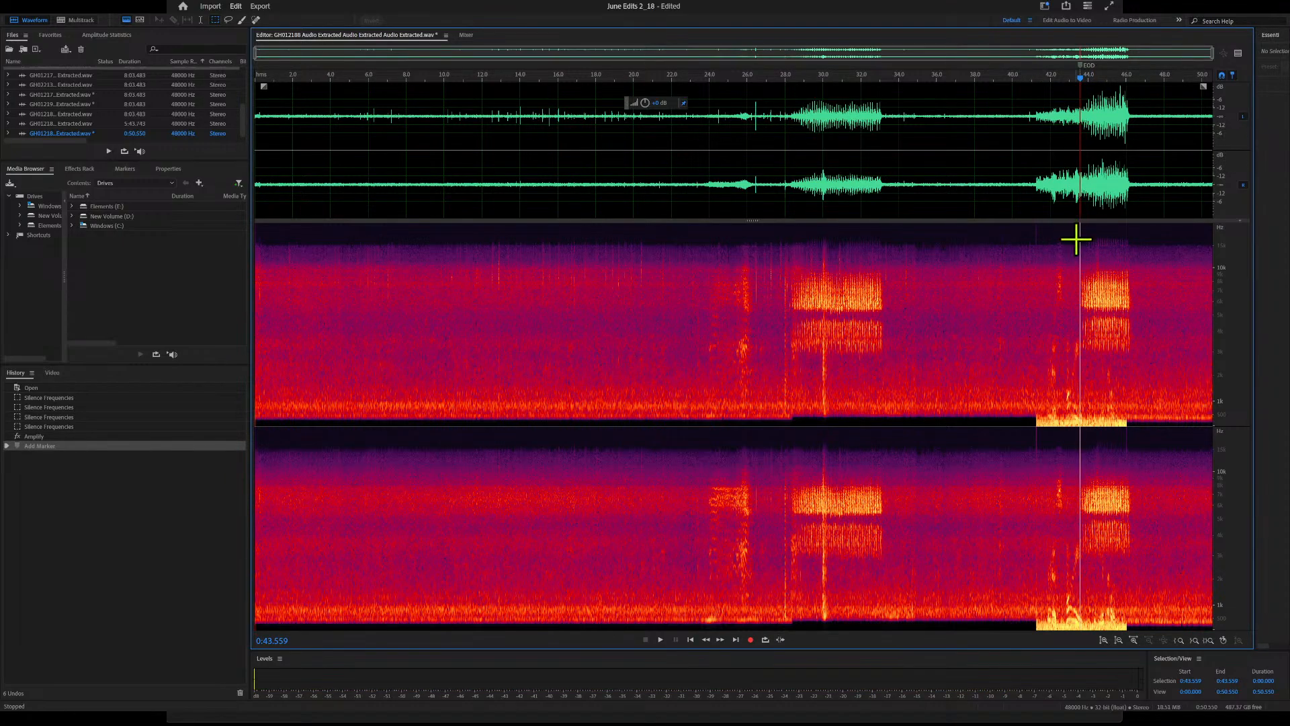
left_click_drag(1045, 240, 1083, 442)
key("Delete")
left_click(1095, 372)
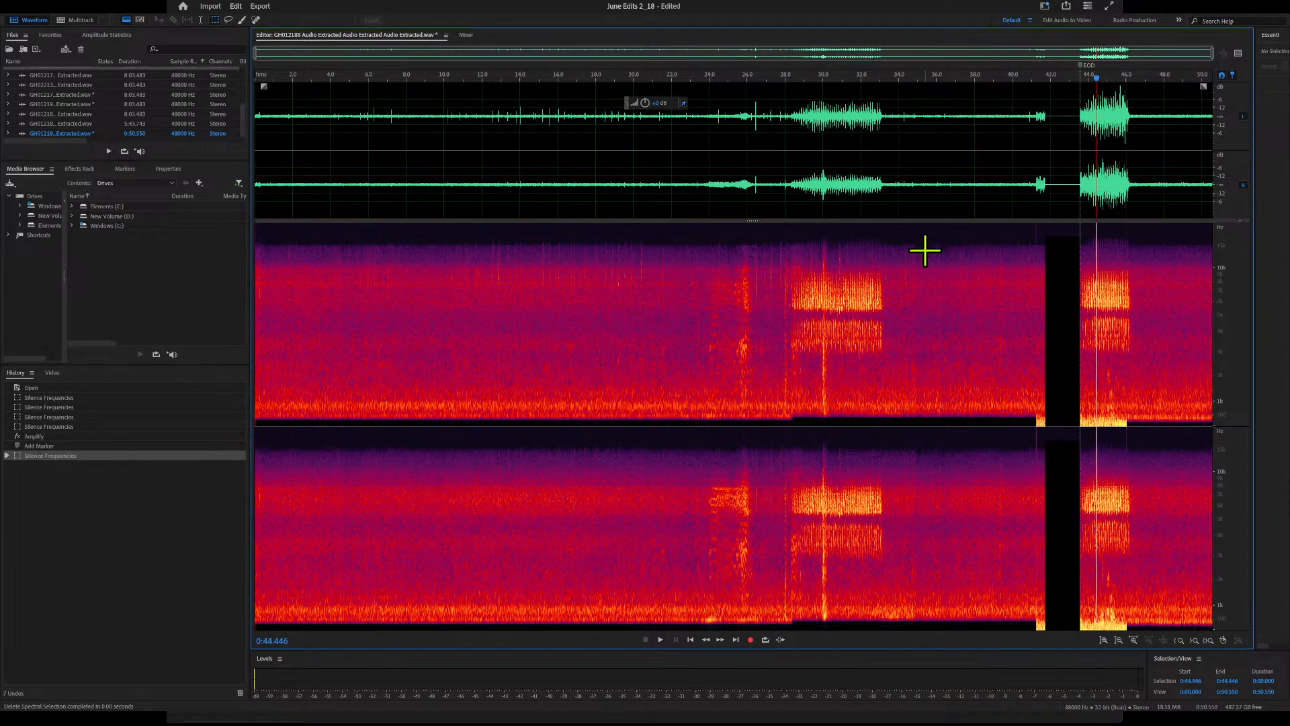
Move the marker to about 41.1 s and select the span from there to about 43.8 s
left_click_drag(841, 236, 878, 460)
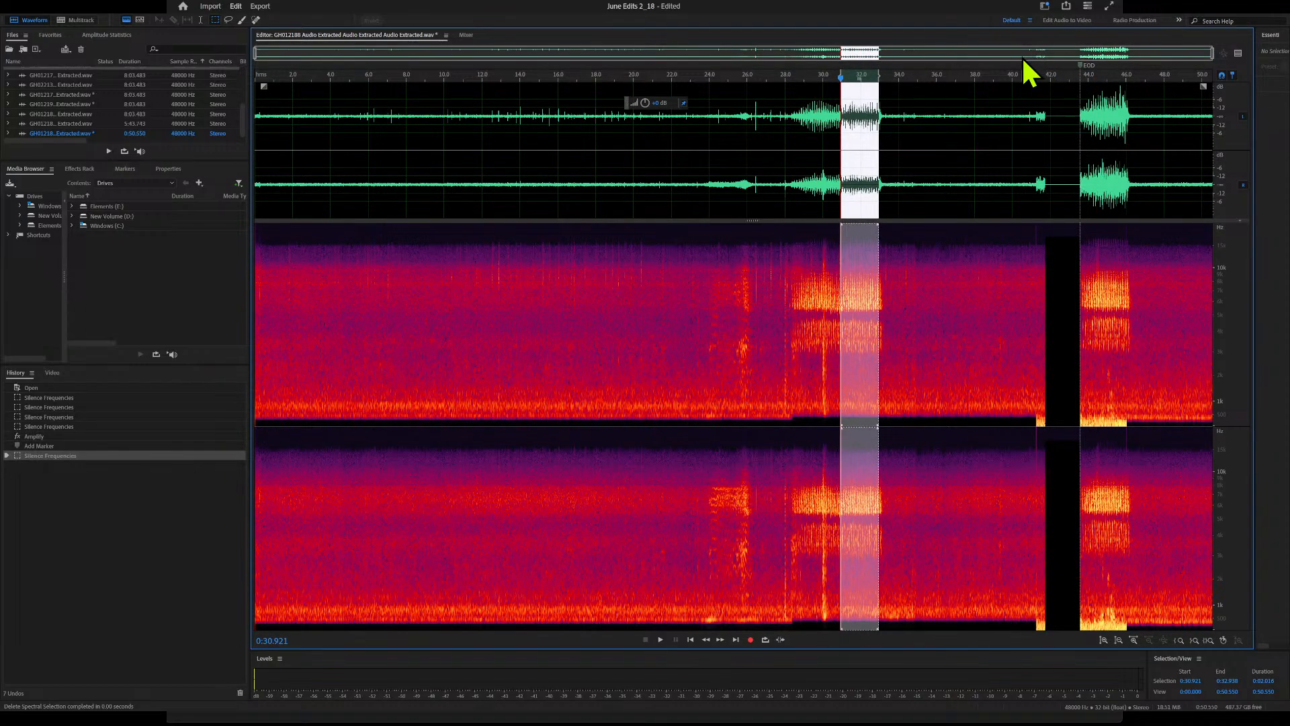
left_click_drag(1080, 65, 1037, 71)
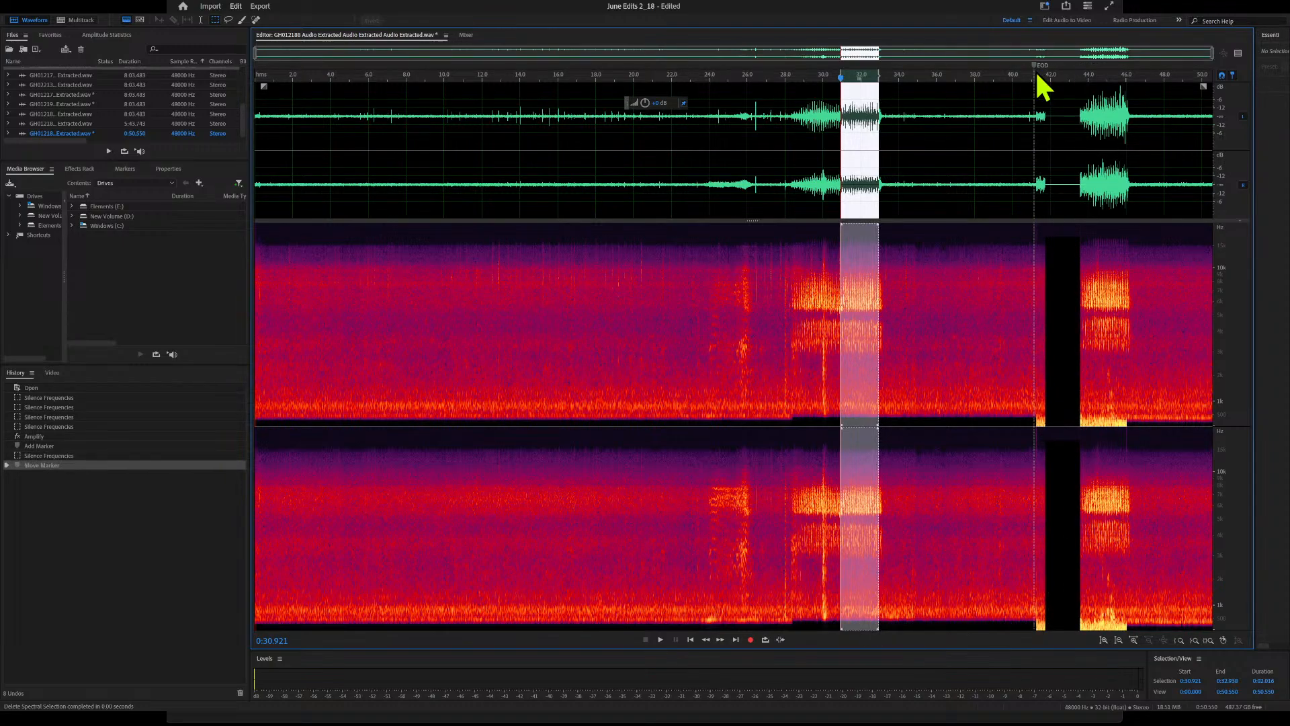
left_click(1039, 76)
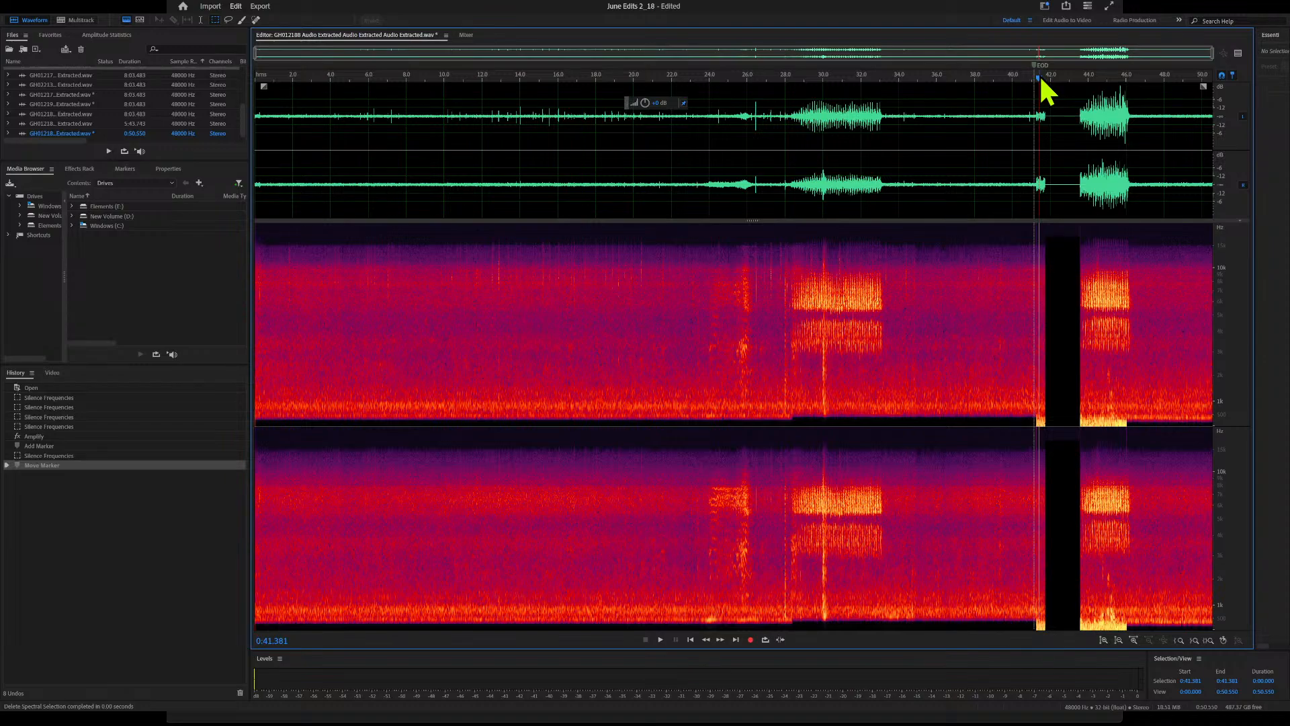
mouse_move(1035, 228)
left_mouse_down()
mouse_move(1089, 316)
mouse_move(1109, 418)
mouse_move(1084, 438)
left_mouse_up()
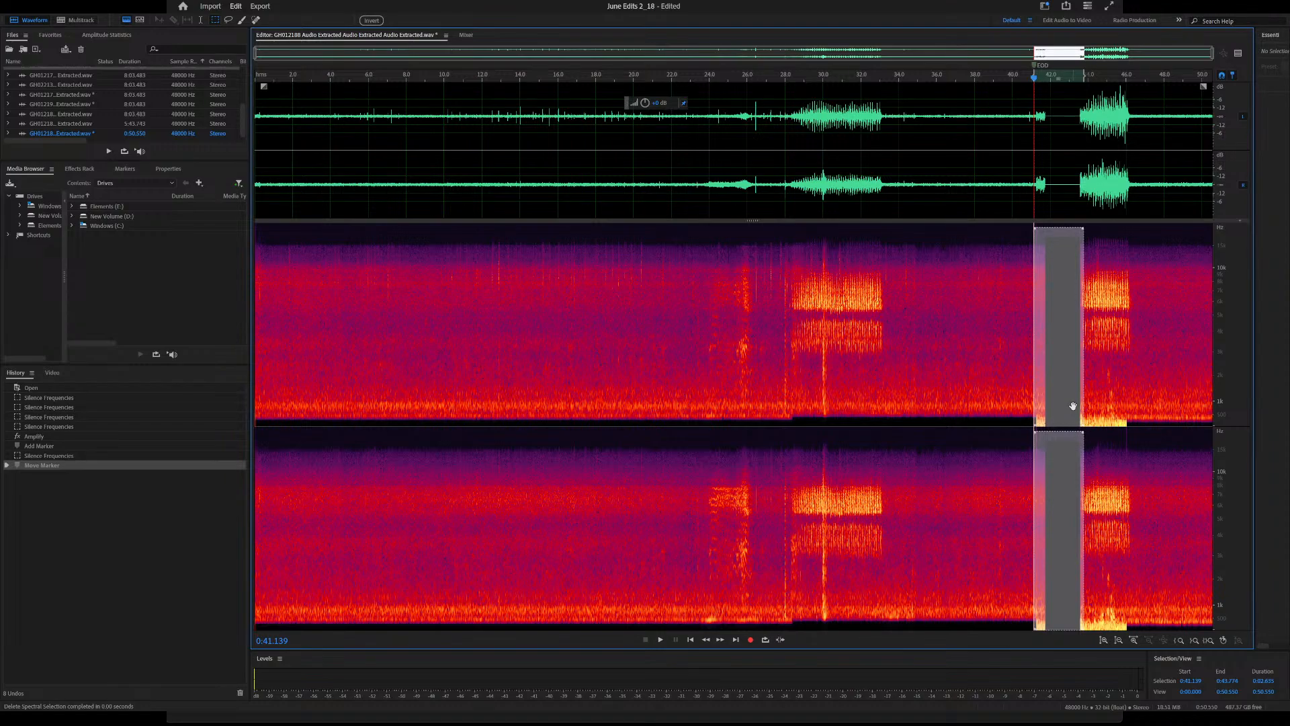
left_click(856, 319)
Copy the call section from about 30.7 s to 32.9 s and mix-paste it into the silenced gap at about 41.5 s
left_click_drag(829, 222, 878, 430)
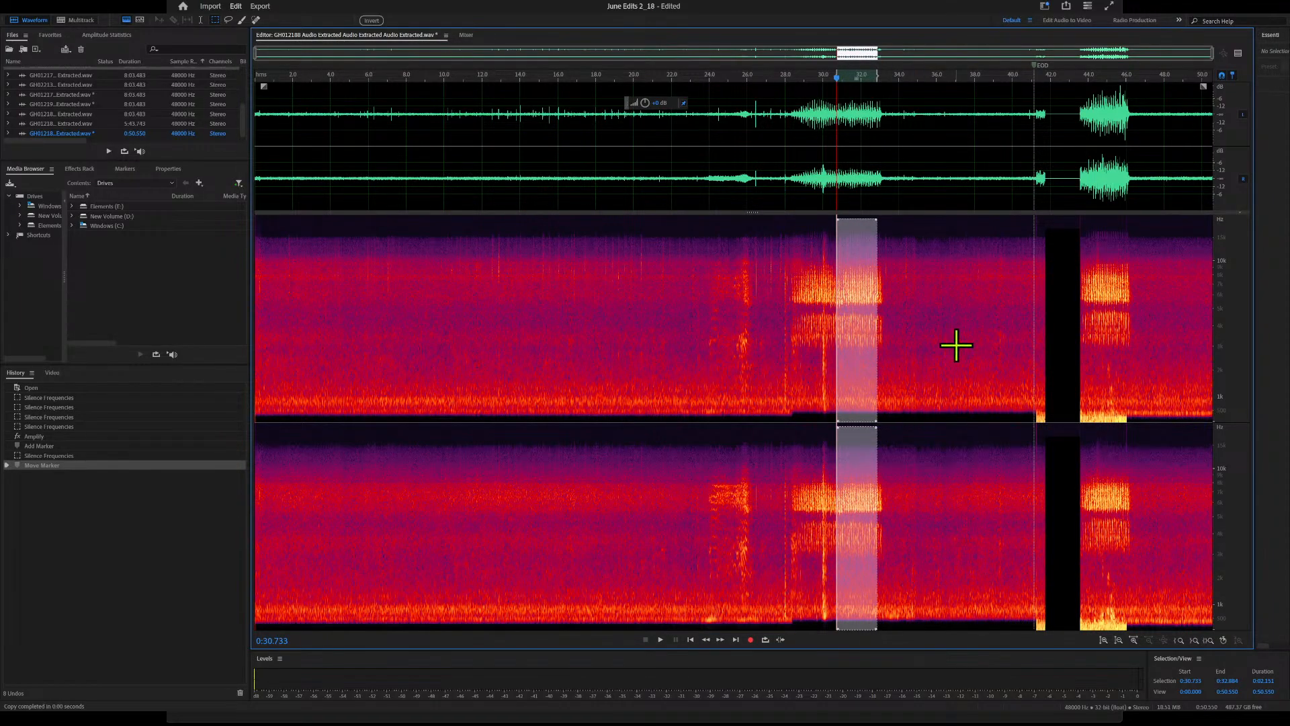
left_click_drag(862, 277, 1061, 290)
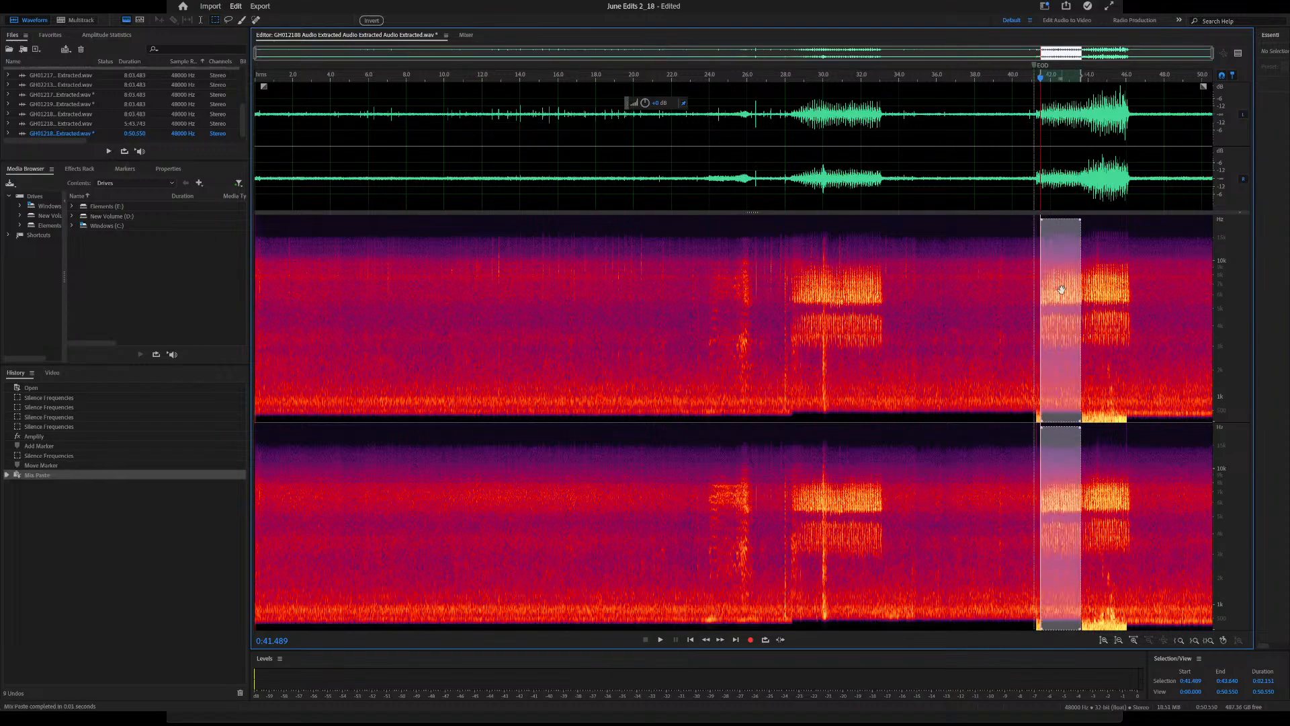
left_click(1003, 330)
Silence the low-frequency band between about 41.1 s and 47.5 s and play the audio from about 24.3 s
left_click_drag(1033, 413, 1156, 425)
key("Delete")
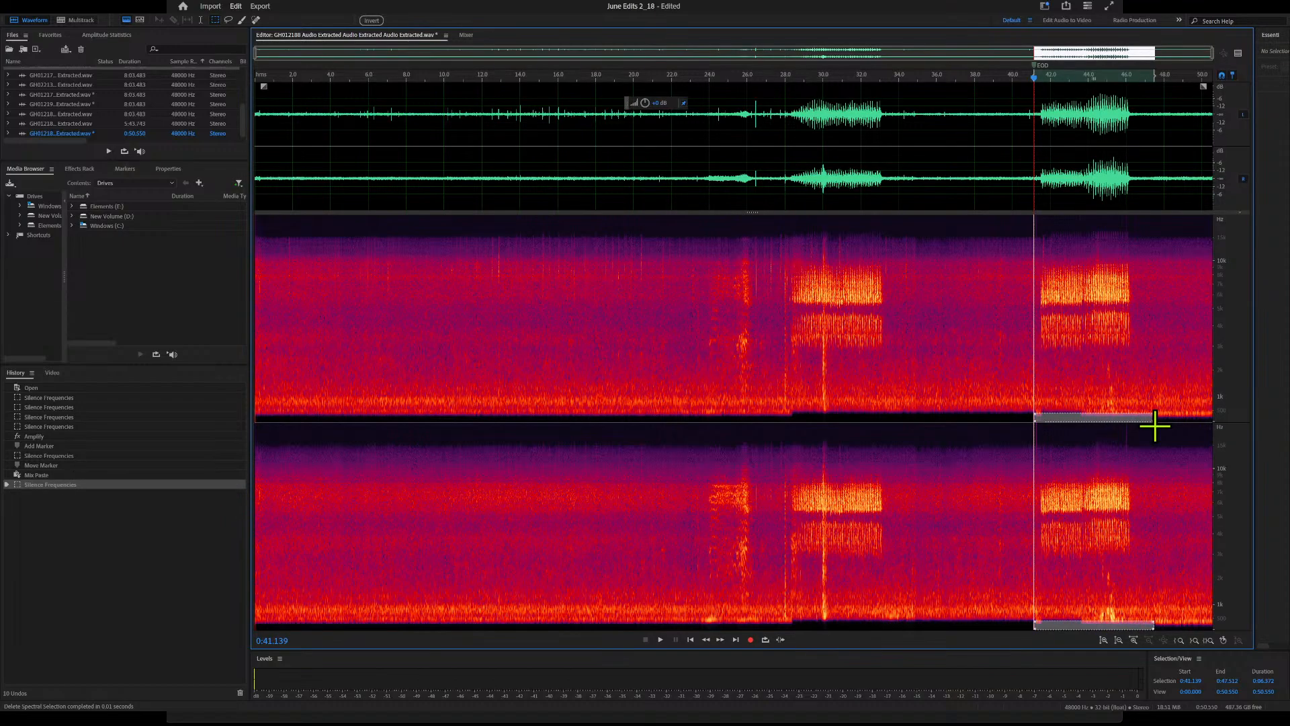
left_click(715, 300)
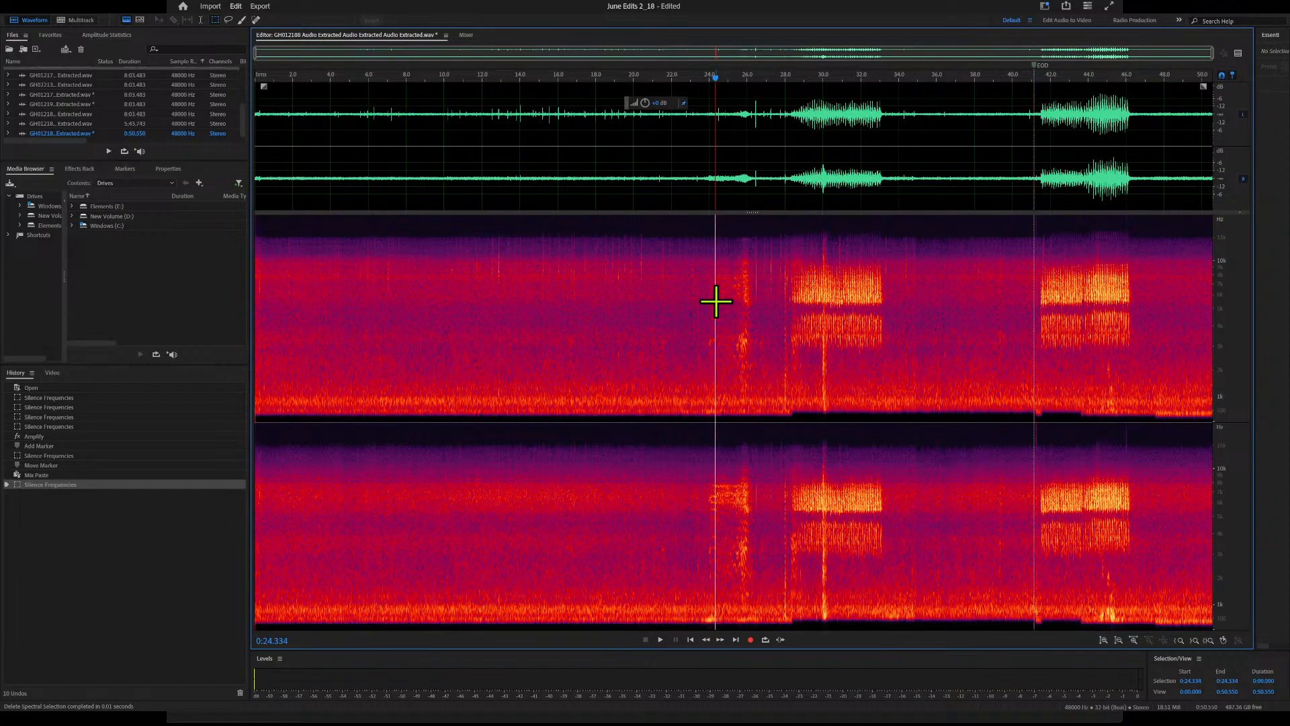
key("space")
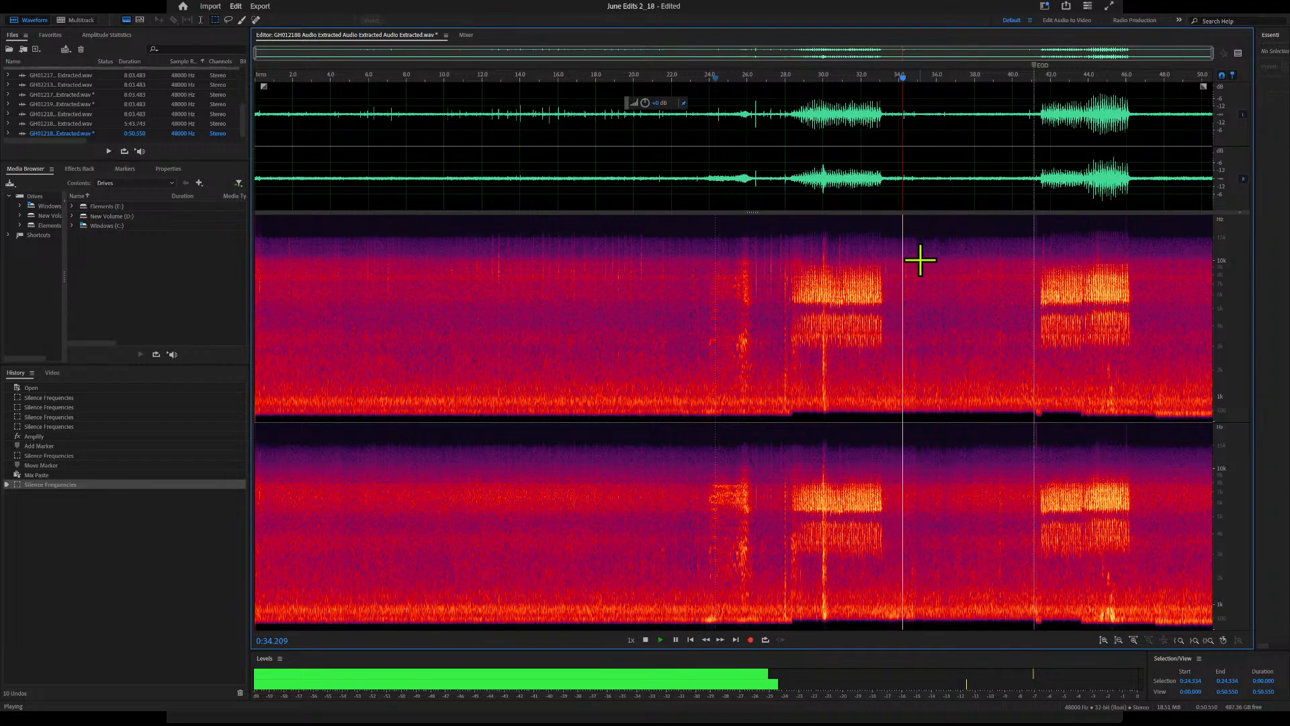
key("space")
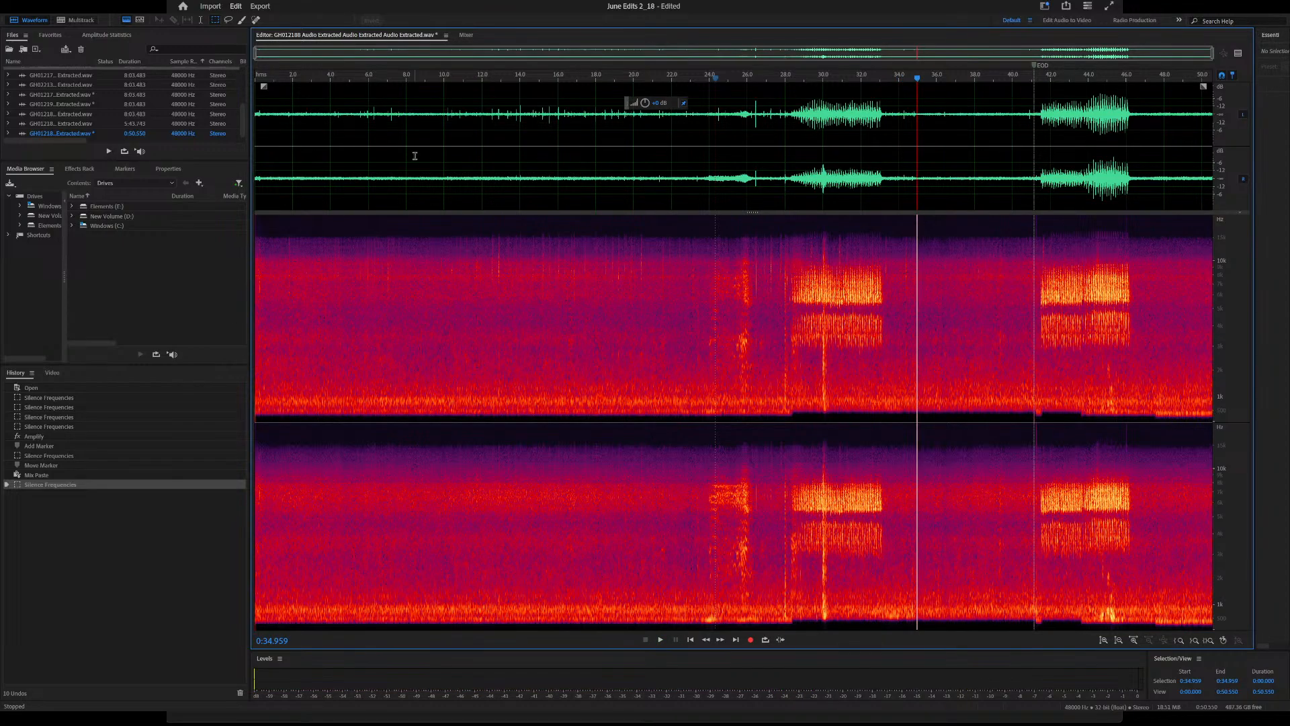
Capture a noise print from the quiet section between about 4.8 s and 7.3 s
left_click(332, 79)
key("space")
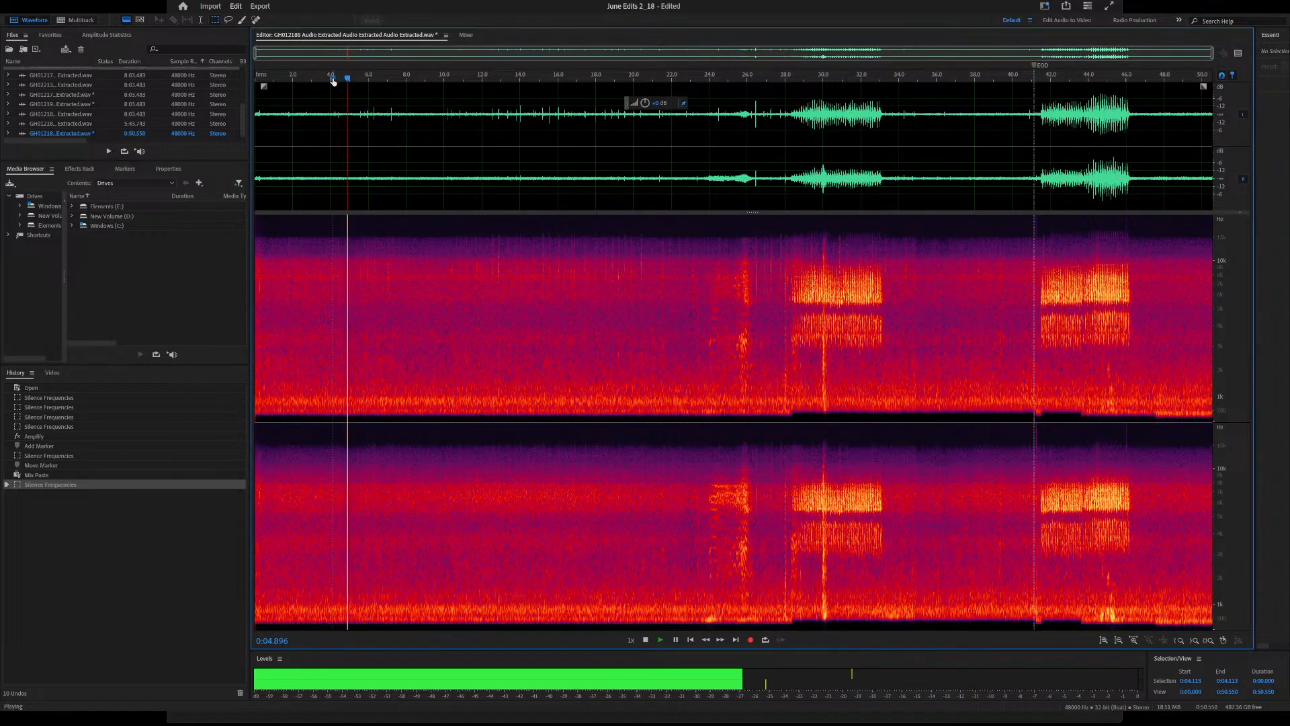
key("space")
left_click_drag(347, 219, 406, 472)
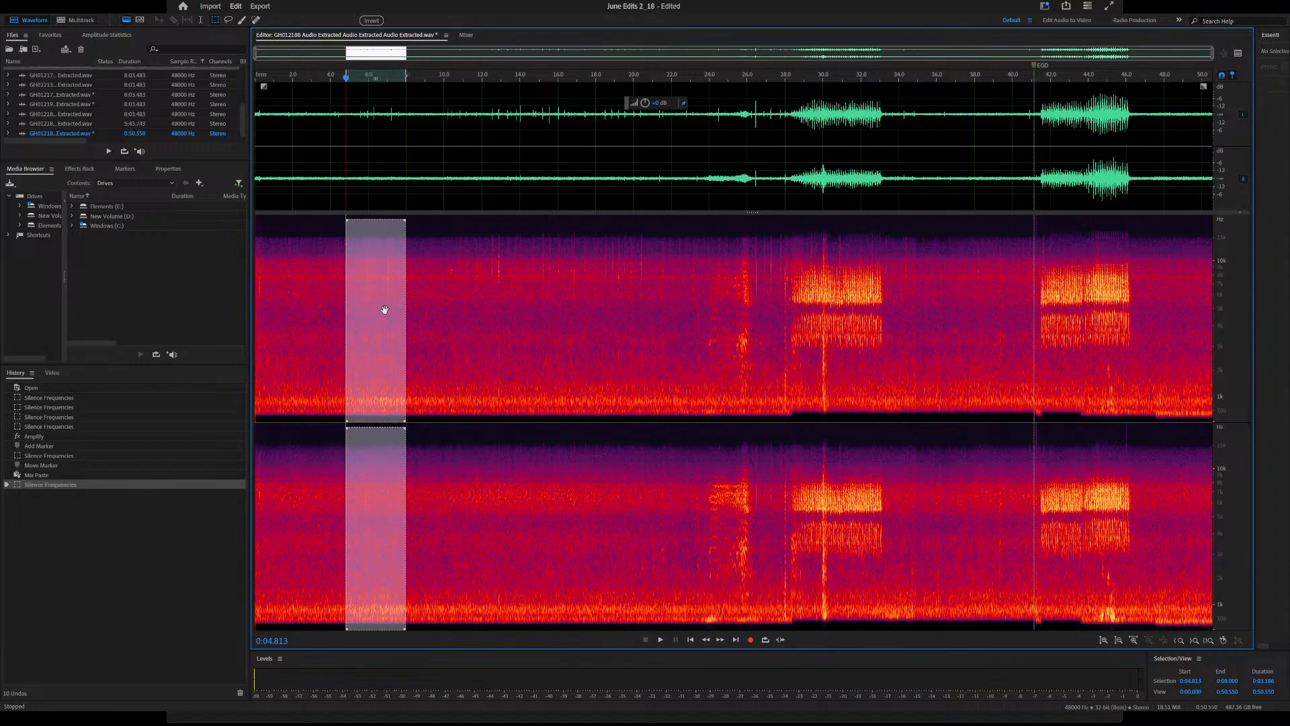
left_click_drag(406, 218, 395, 208)
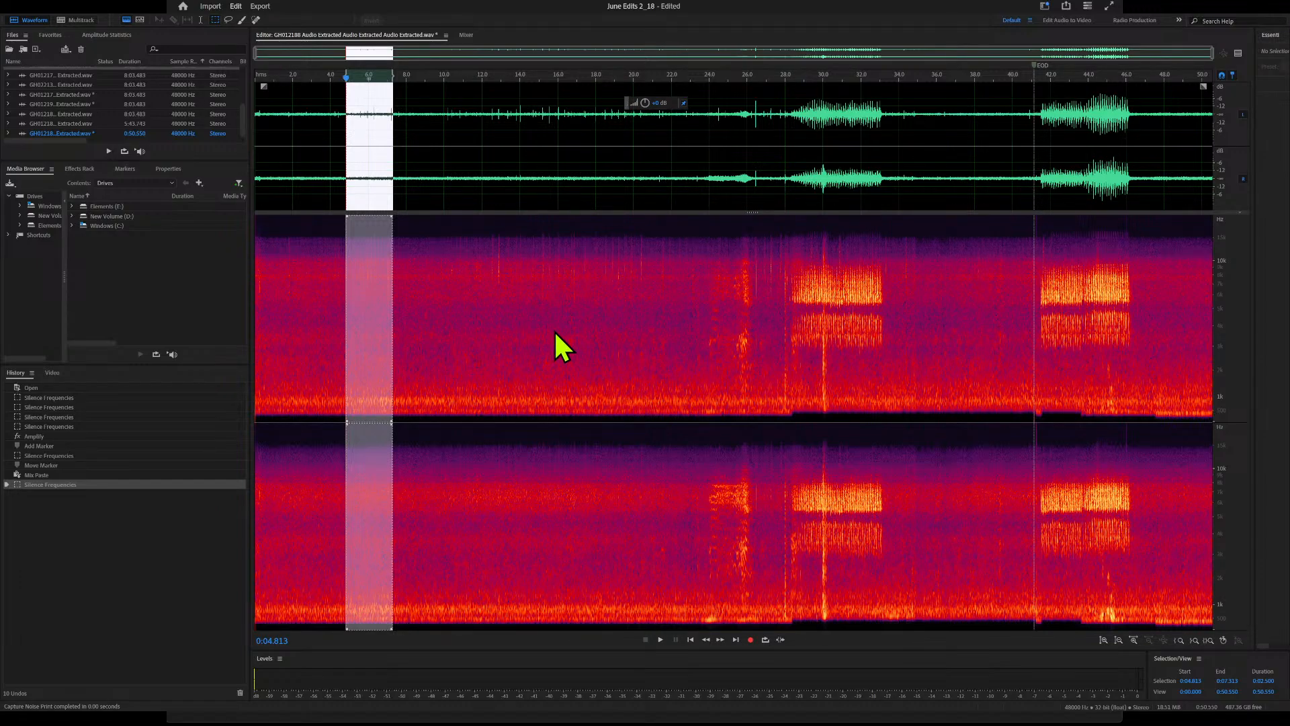
Preview Noise Reduction on the background and the calls, and apply it to the entire file
left_click(315, 231)
key("space")
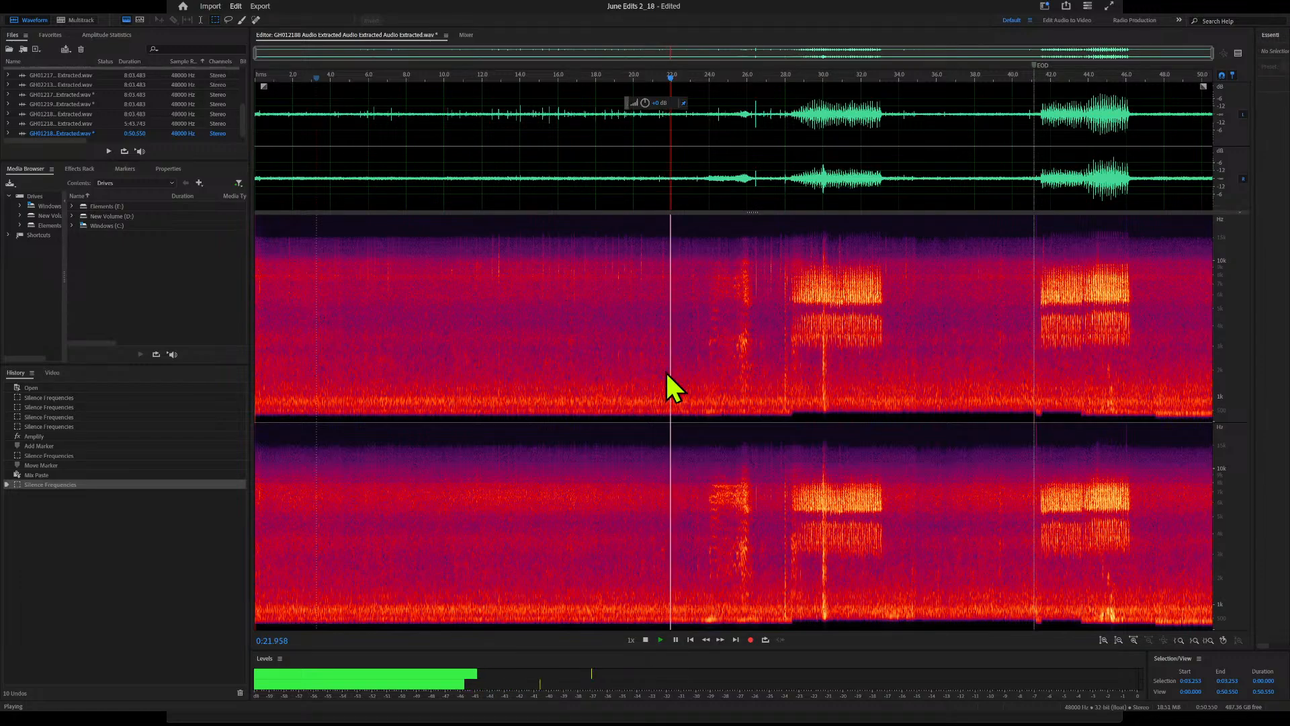
left_click(805, 75)
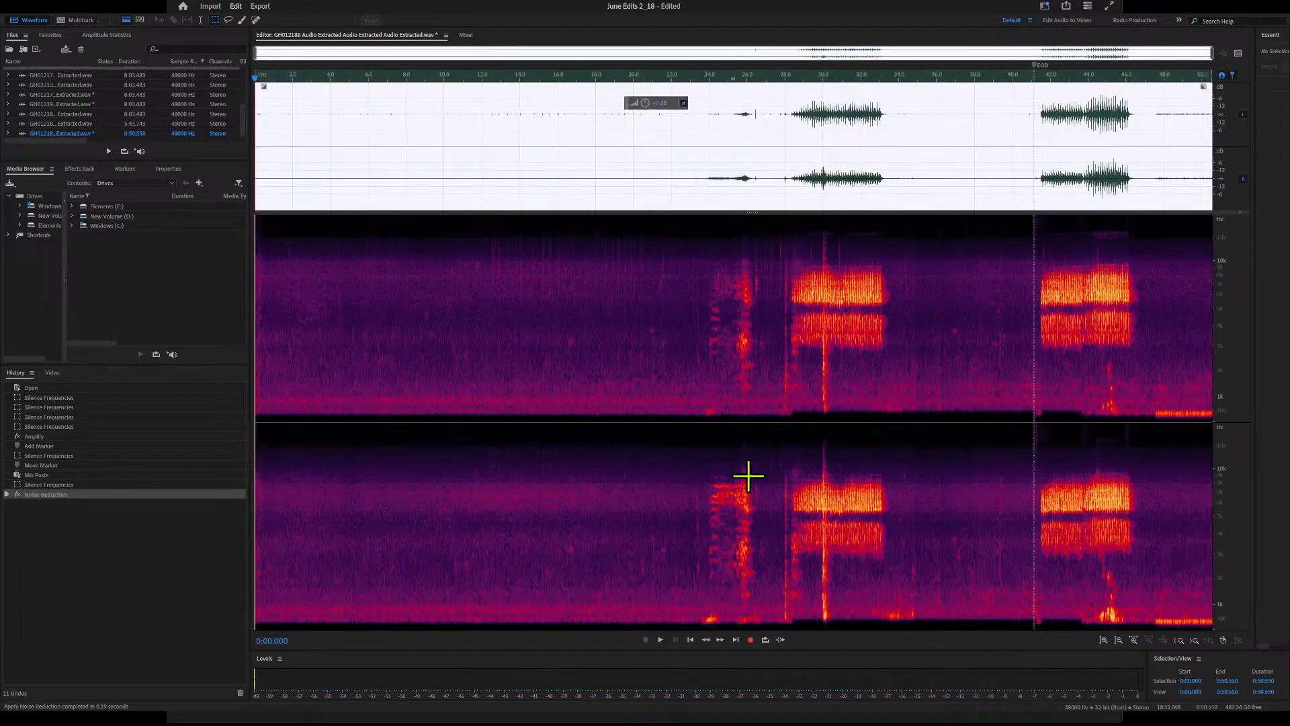
left_click(547, 386)
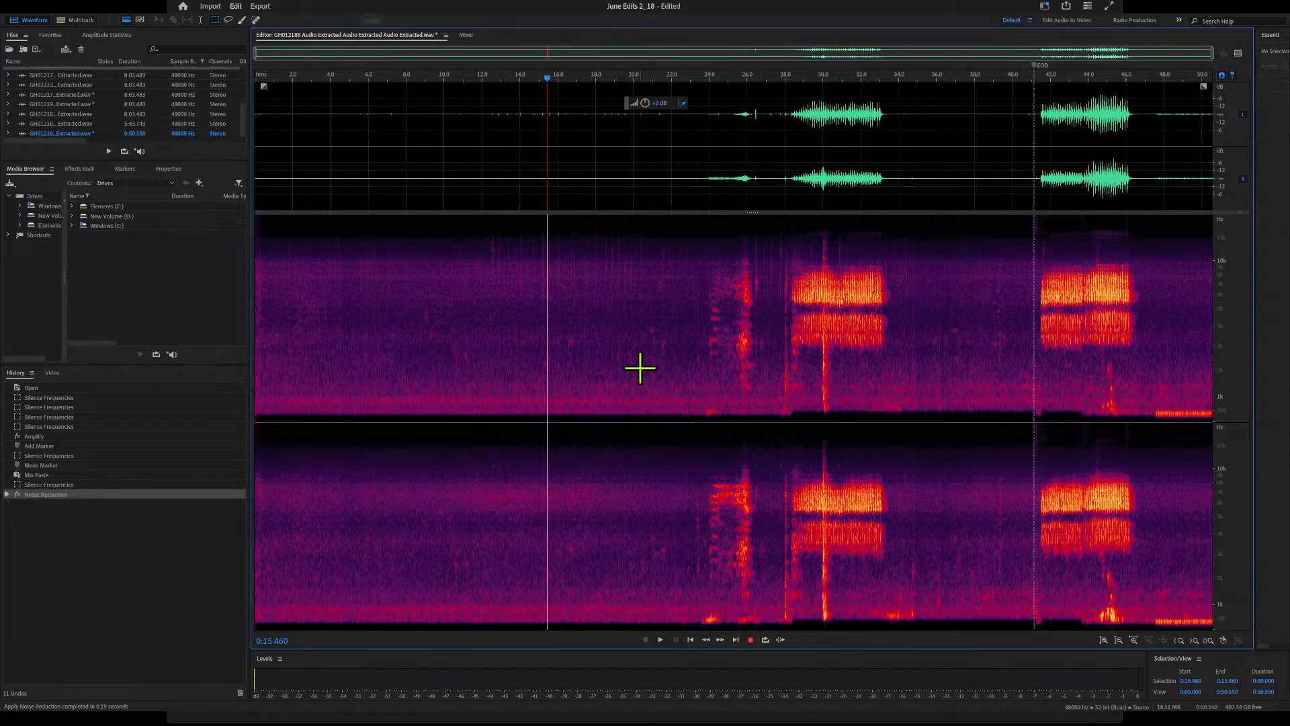
Save and close the cleaned GH012188 audio file and switch back to Premiere Pro
key("ctrl+s")
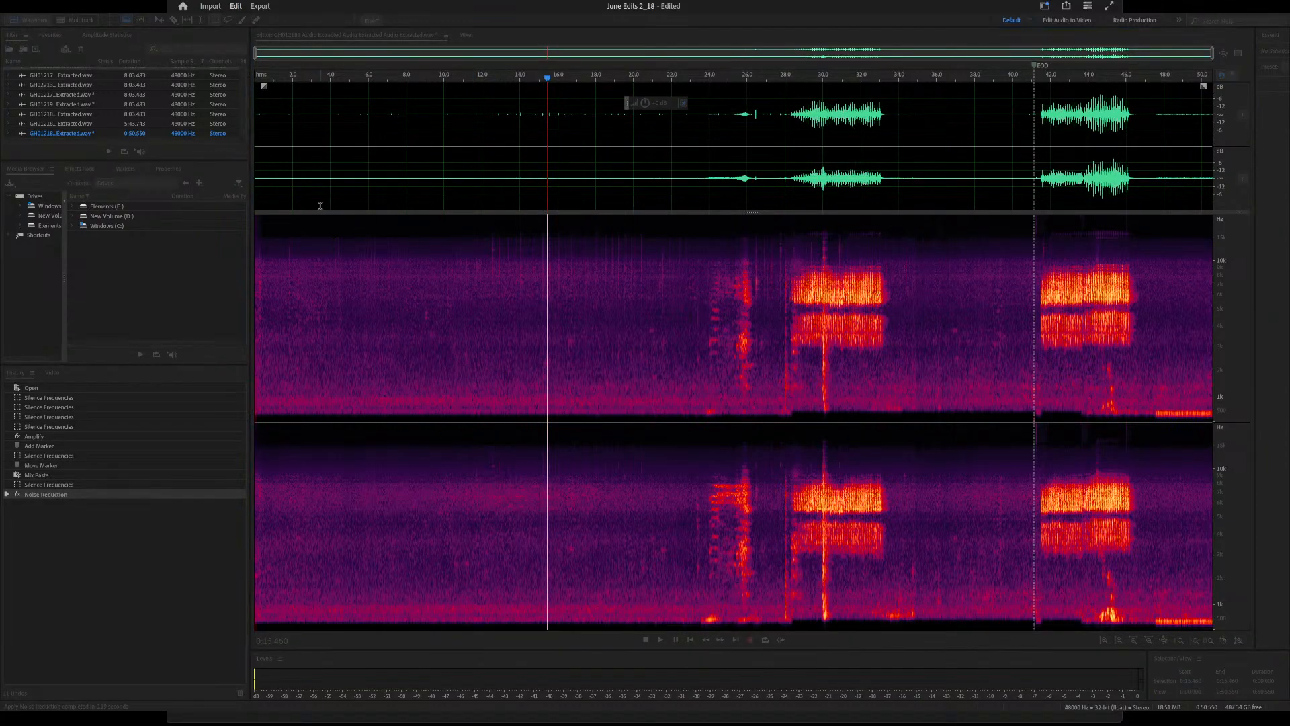
left_click(649, 367)
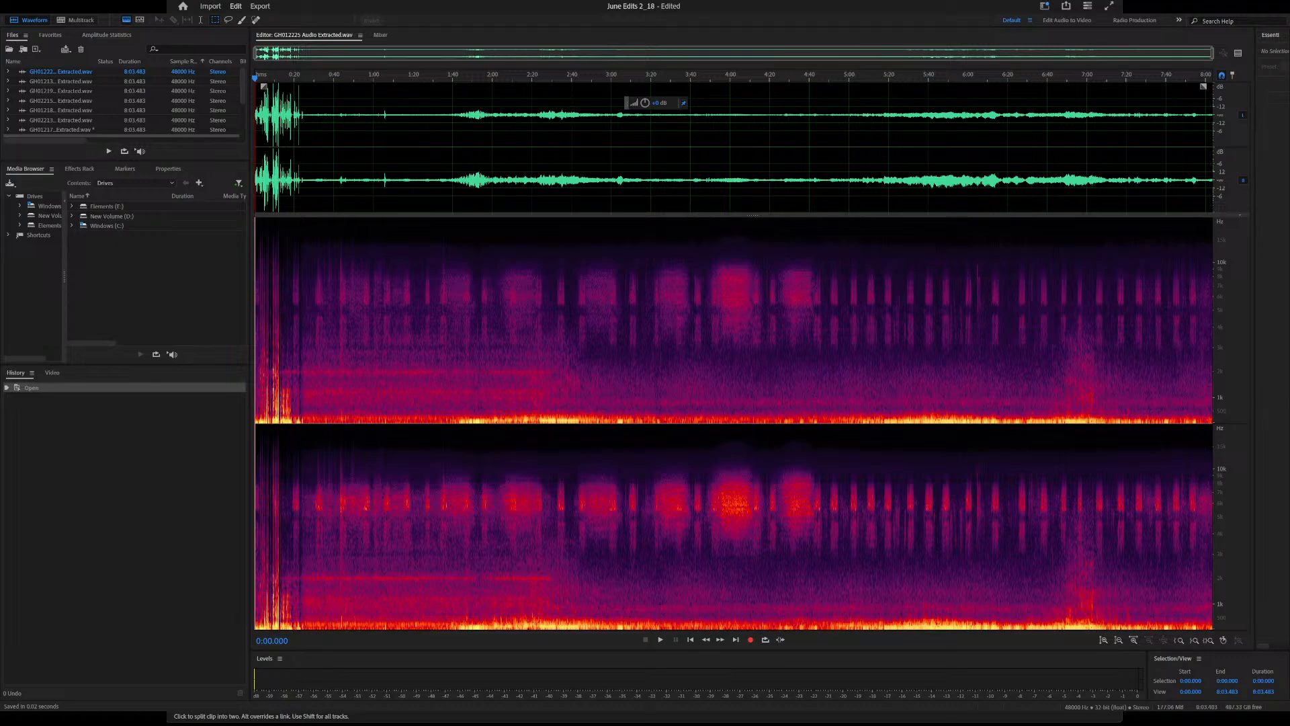
key("alt+Tab")
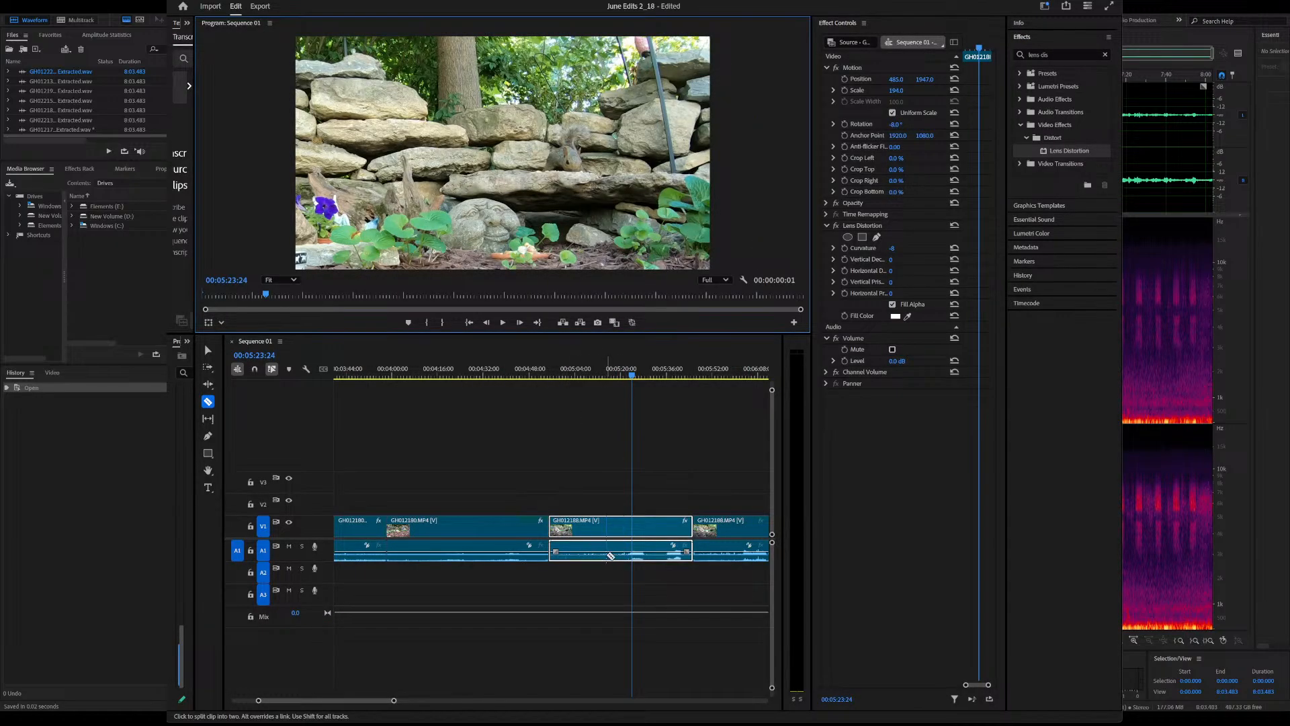
Play the cleaned GH012188 clip from about 4:58 and again from about 5:20 to check its audio
left_click_drag(633, 376, 558, 377)
key("space")
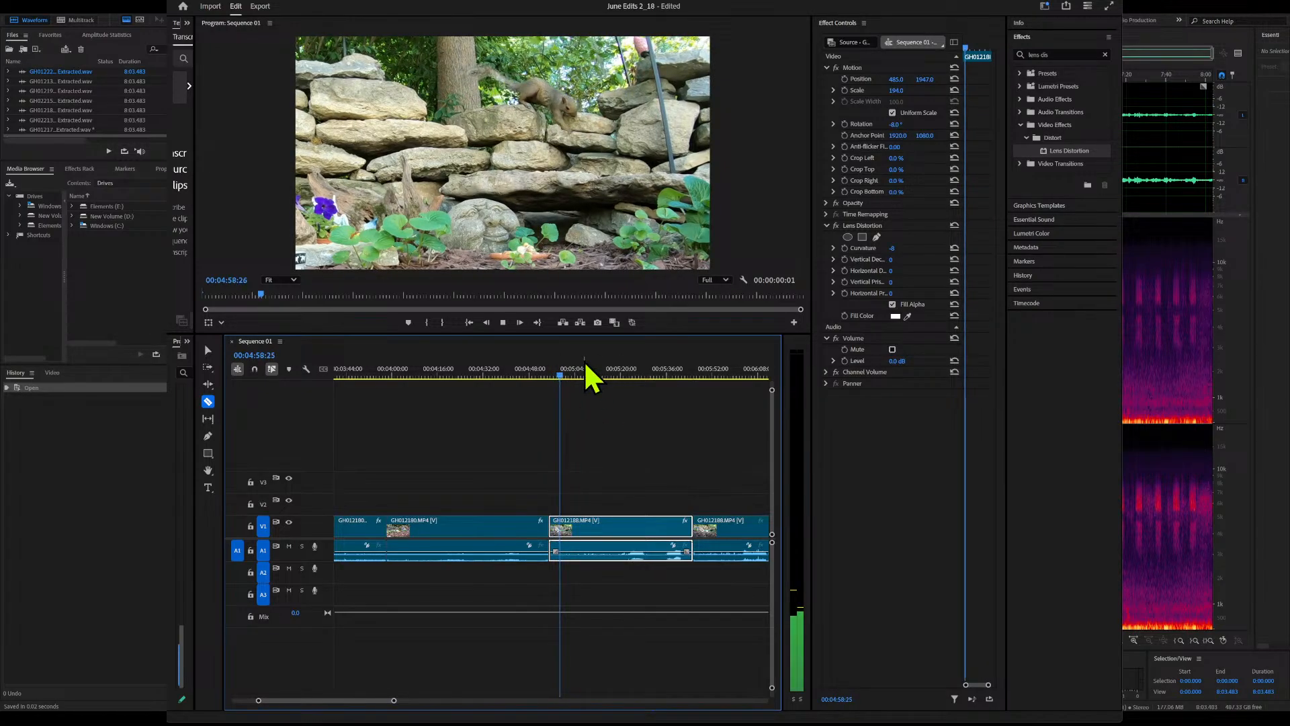
left_click(618, 374)
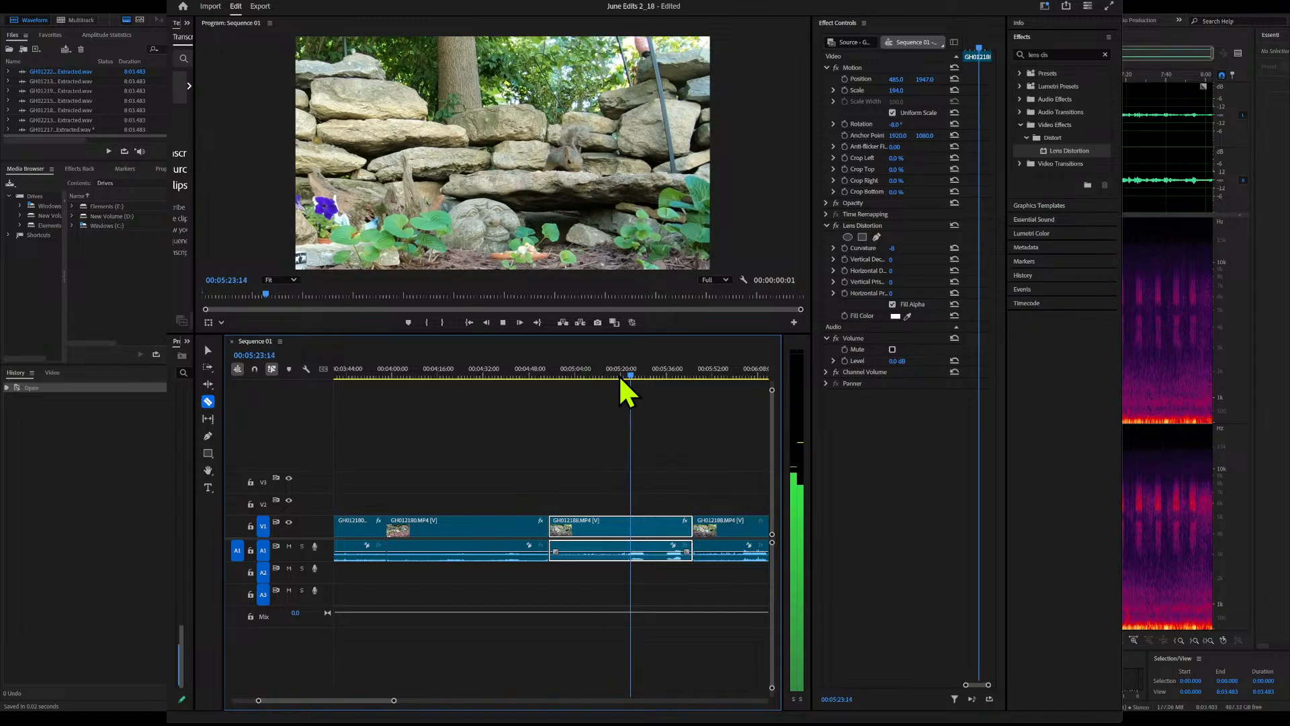
key("space")
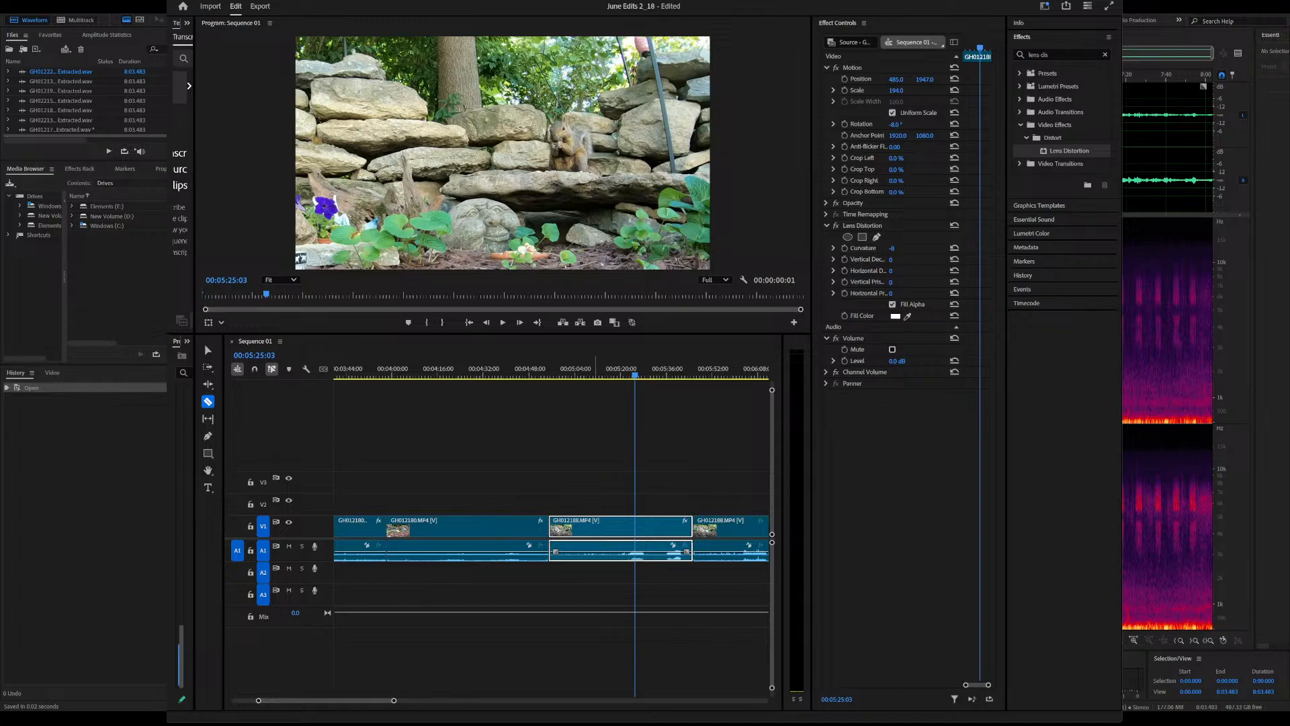
Apply Lens Distortion to the GH012188 clip that starts at 5:45:12 and set its curvature to -8
mouse_move(697, 378)
left_mouse_down()
mouse_move(755, 382)
mouse_move(693, 382)
mouse_move(725, 388)
mouse_move(715, 392)
left_mouse_up()
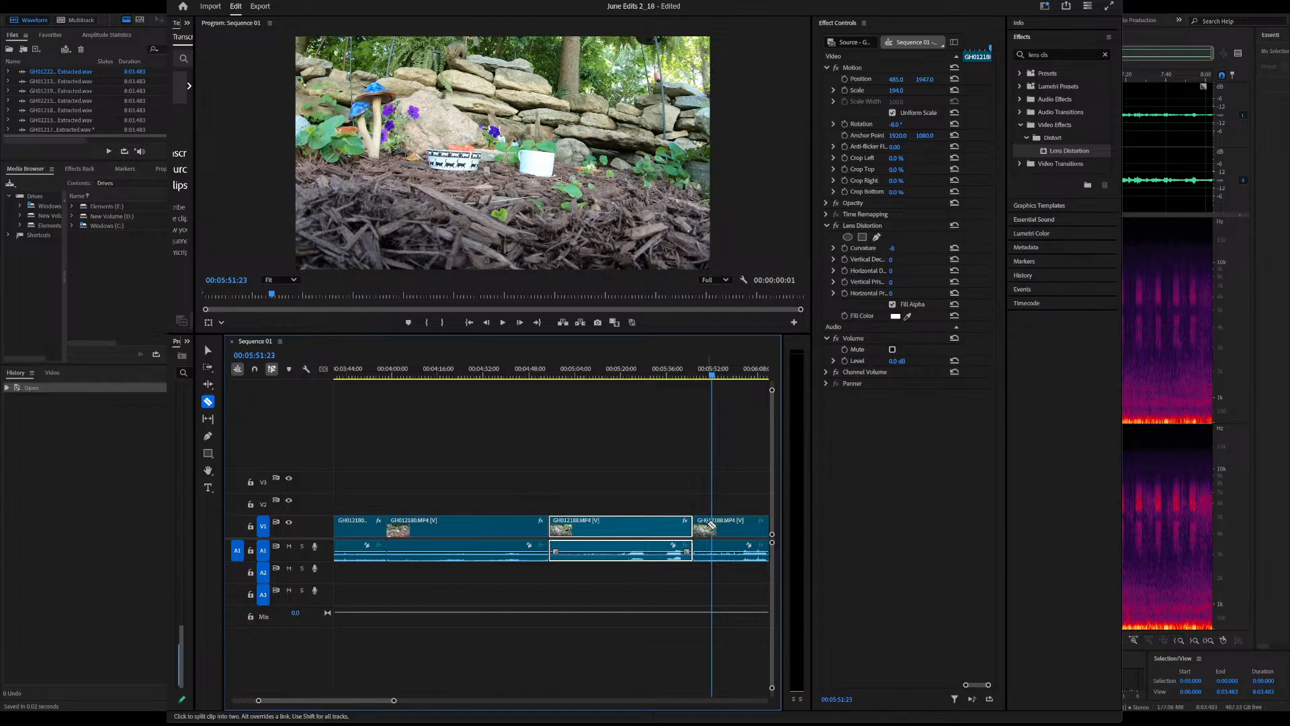
left_click(742, 525)
left_click_drag(1062, 152, 817, 340)
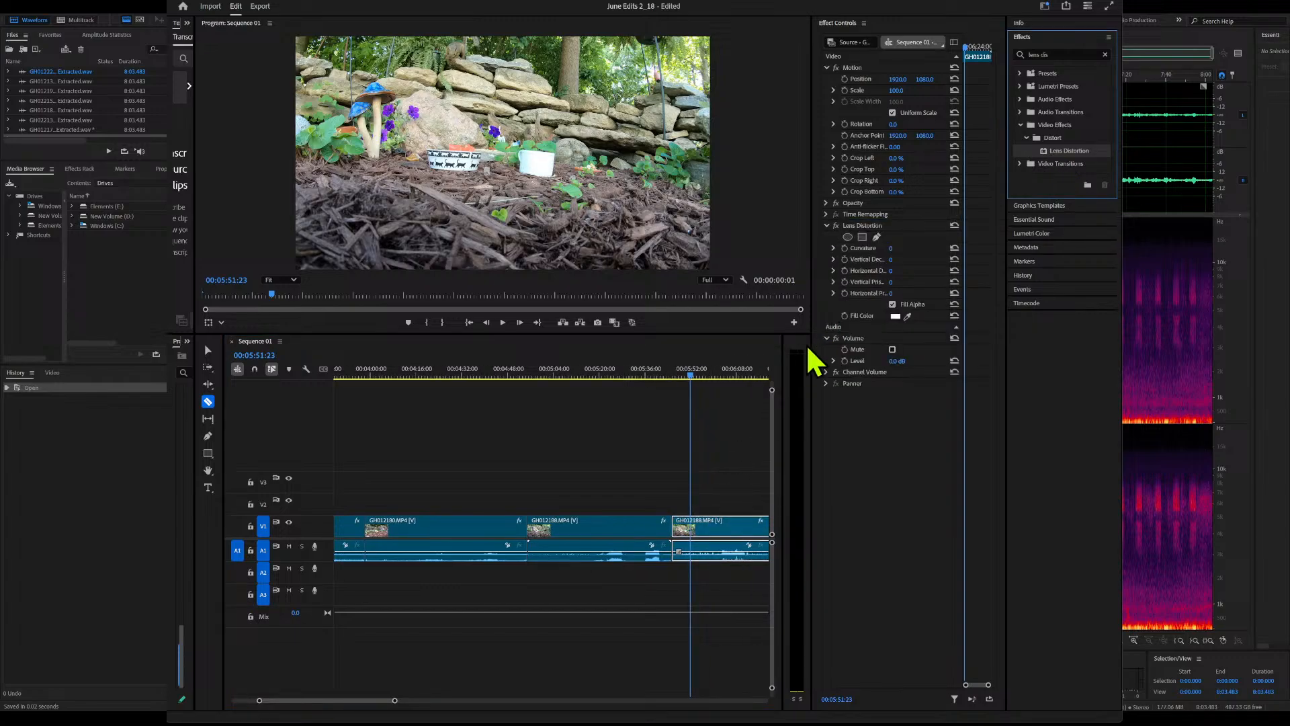
left_click(900, 248)
type("-8")
key("Return")
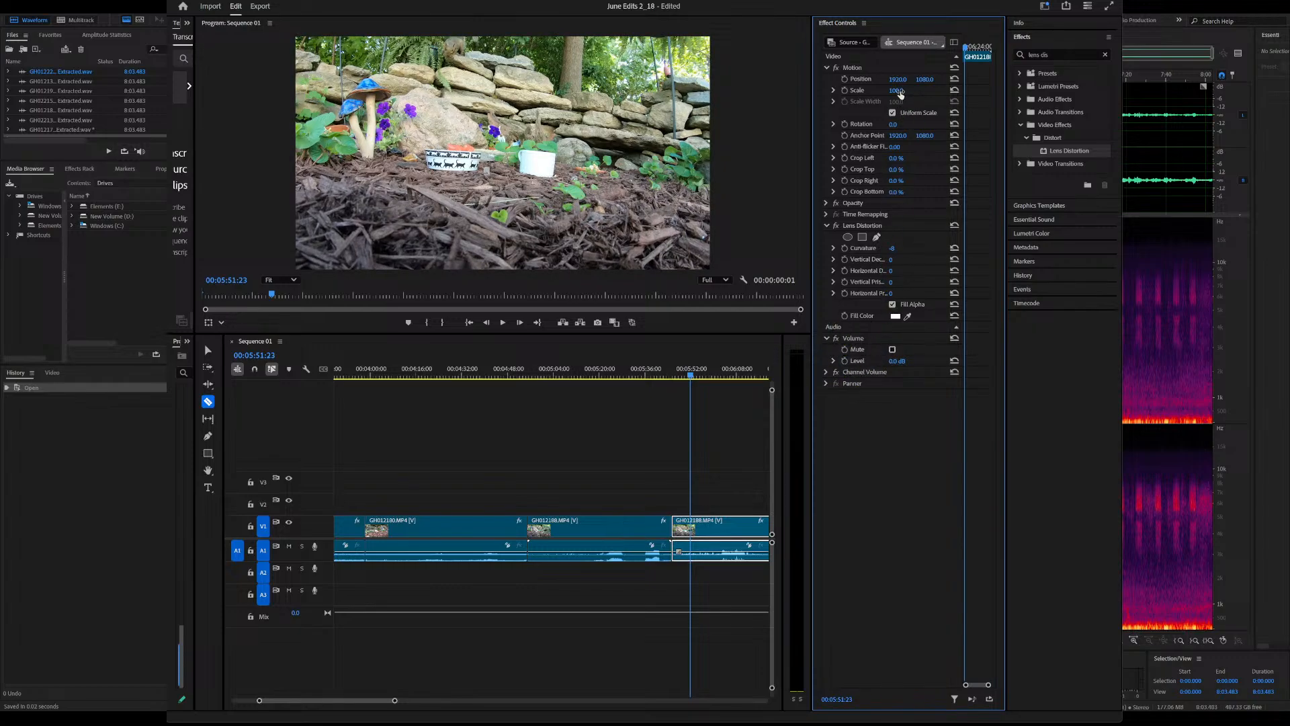
Reframe that clip with scale 142 and position 2463, 1166, straighten it with rotation, and check the framing back to the clip's start
left_click_drag(900, 92, 982, 80)
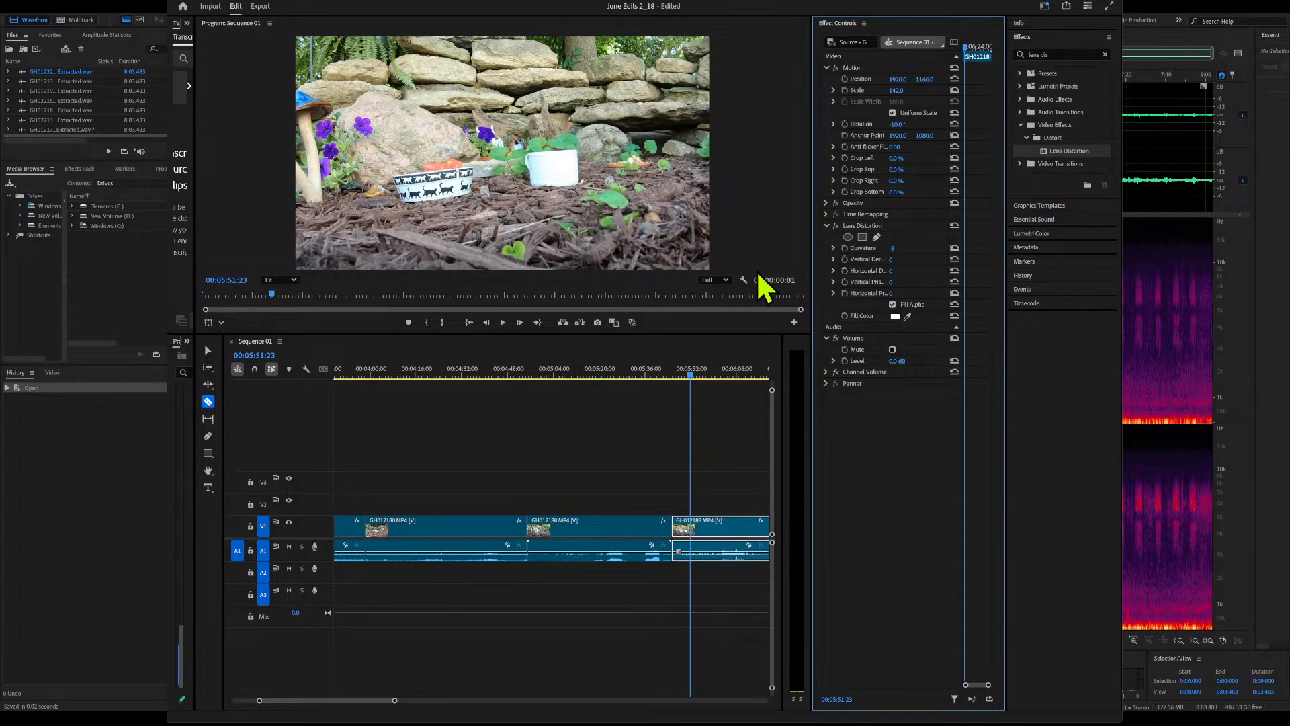
left_click_drag(908, 126, 917, 126)
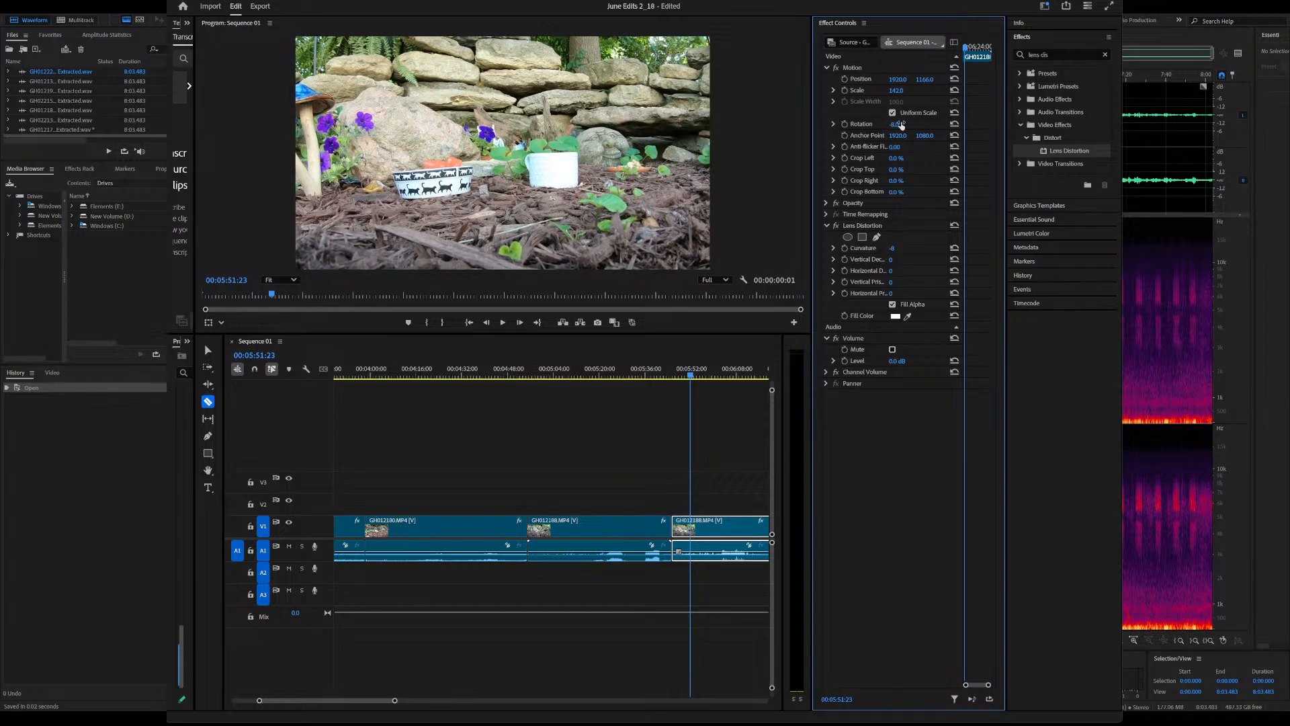
left_click_drag(692, 381, 704, 380)
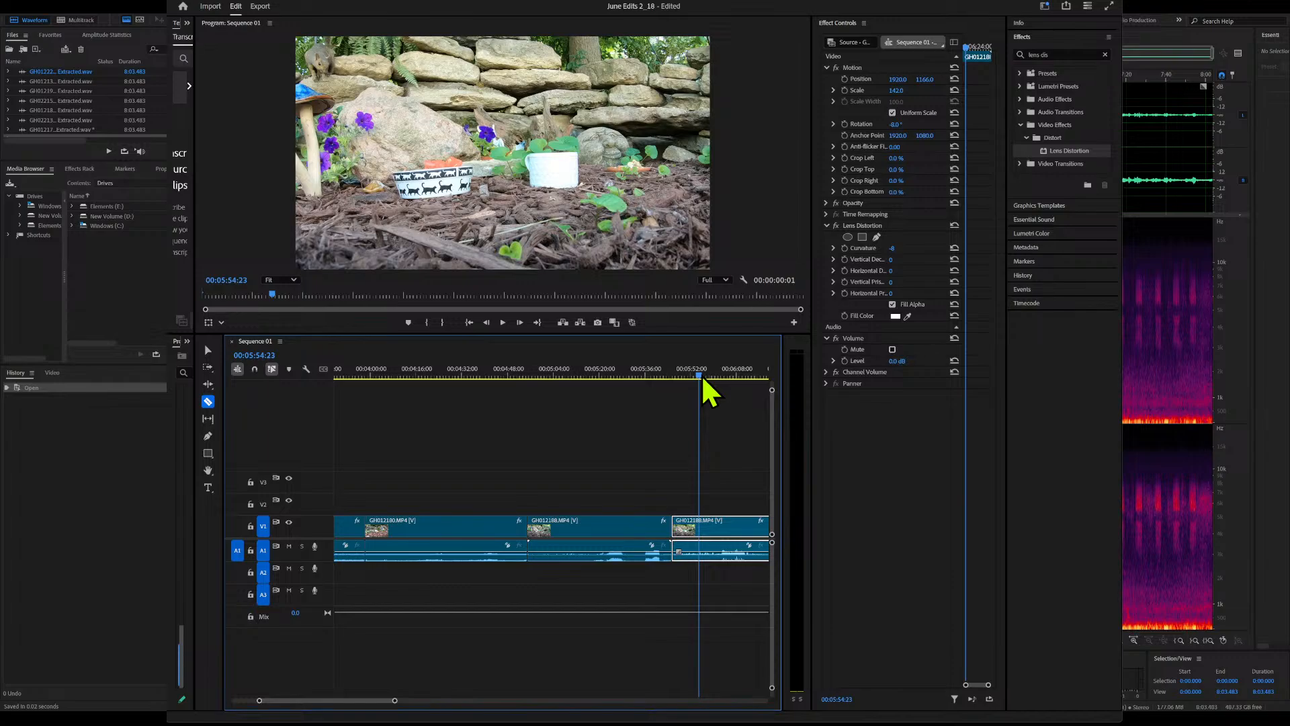
left_click_drag(894, 80, 1015, 80)
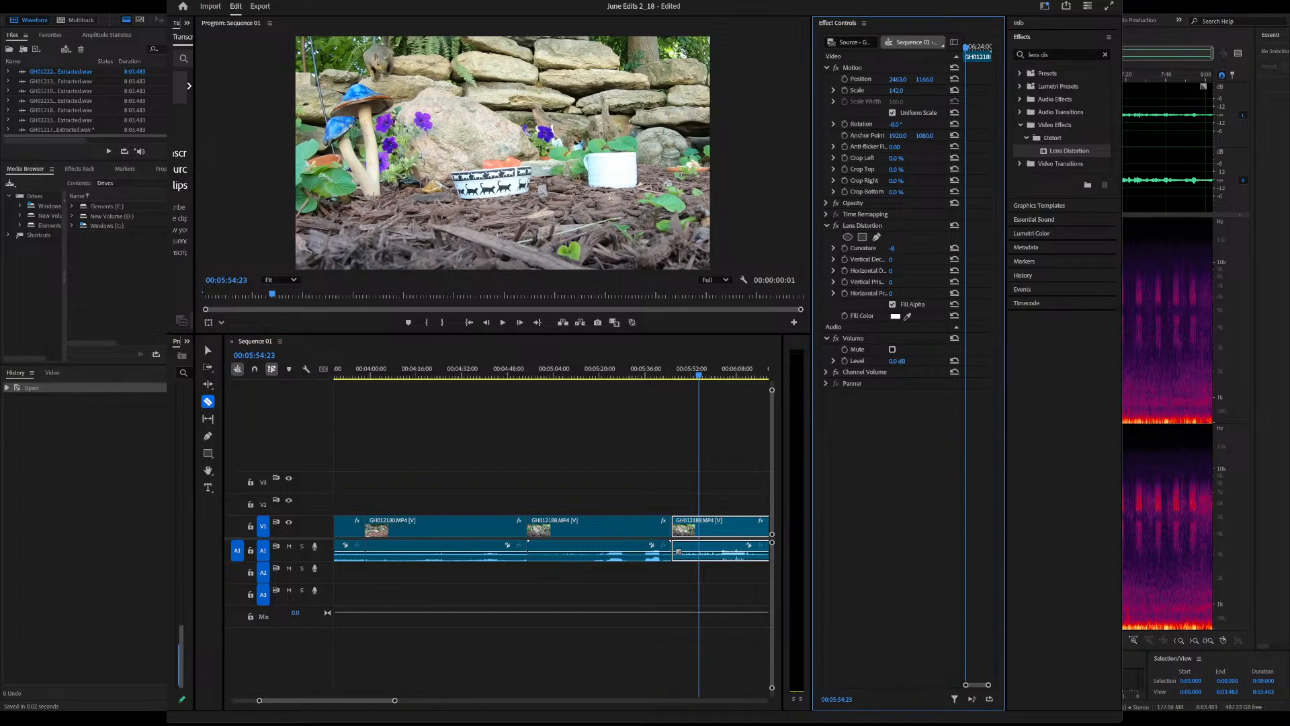
left_click(695, 375)
left_click_drag(697, 374, 696, 375)
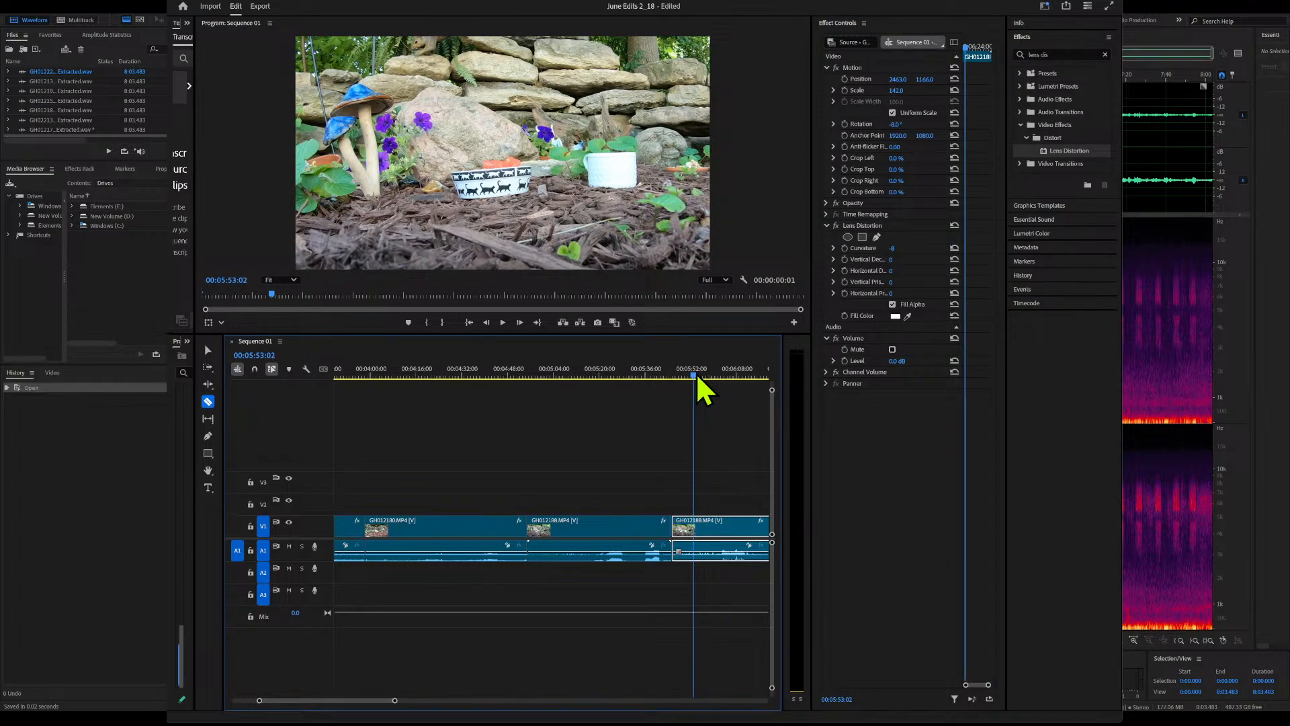
key("Up")
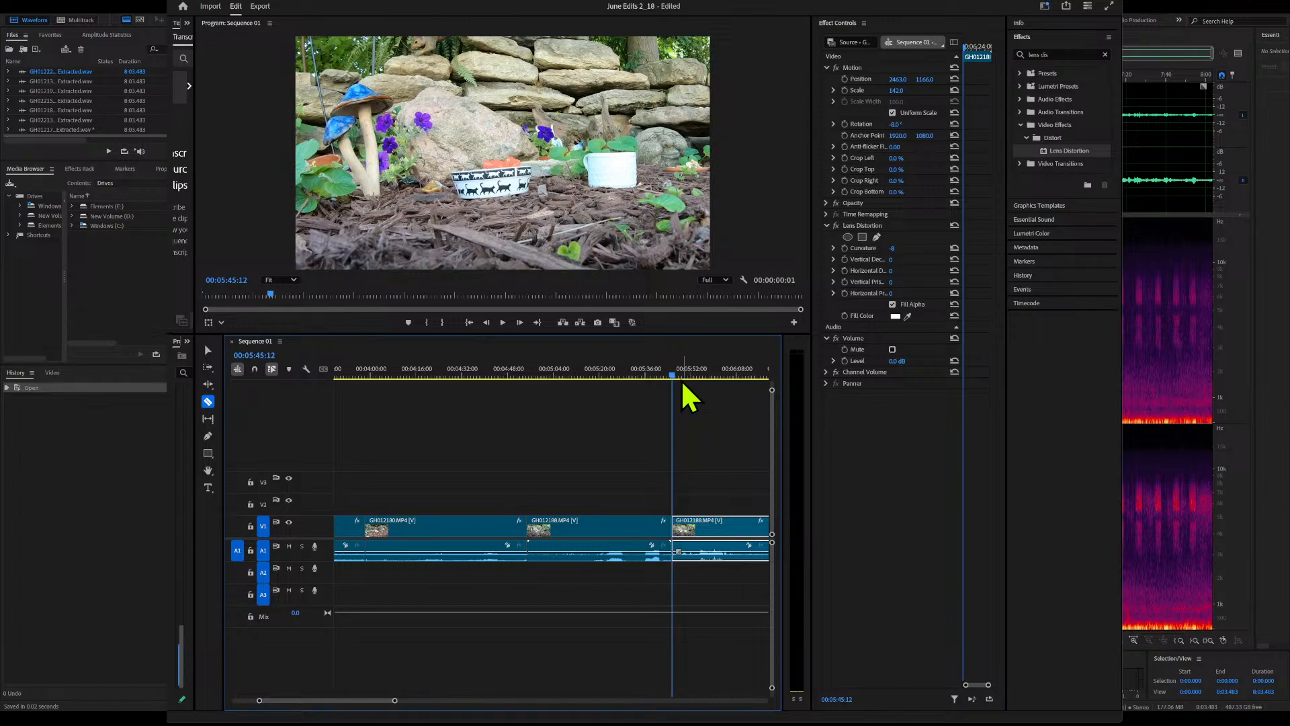
Try to cut the GH012180 clip at about 4:43:25 and ripple-delete its tail, and undo both changes
left_click(601, 526)
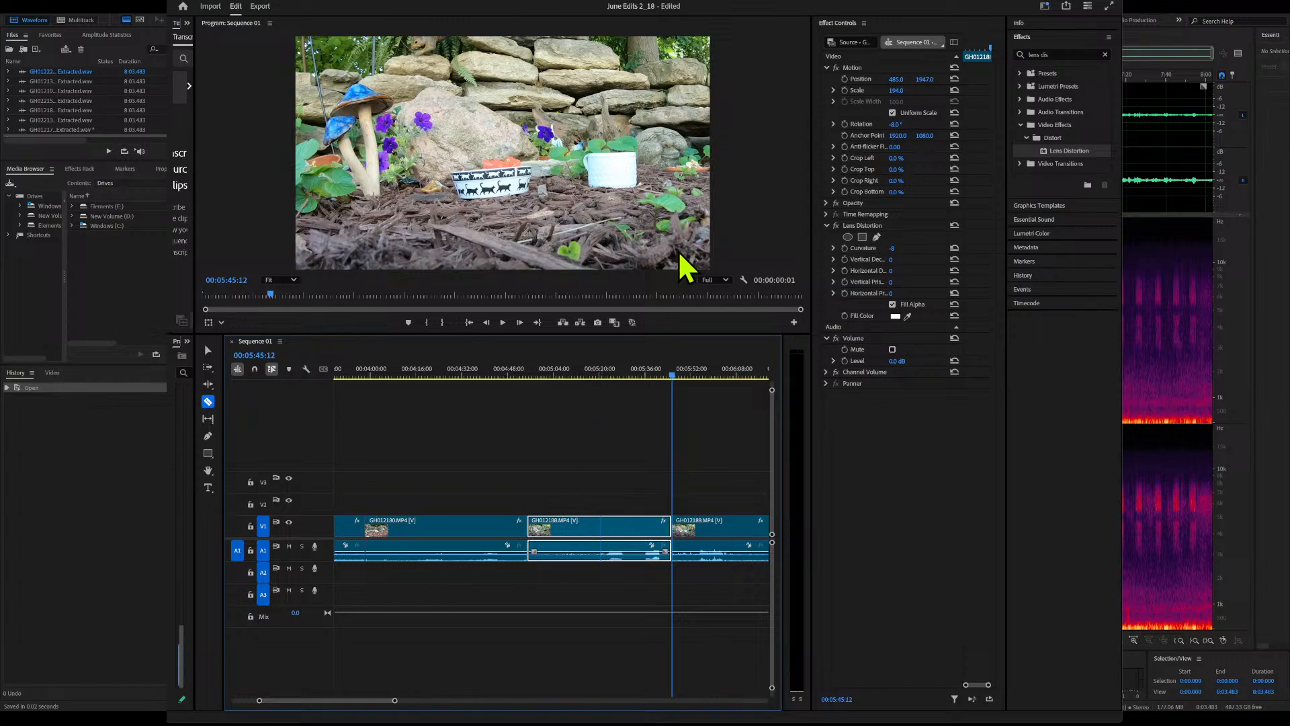
left_click(496, 527)
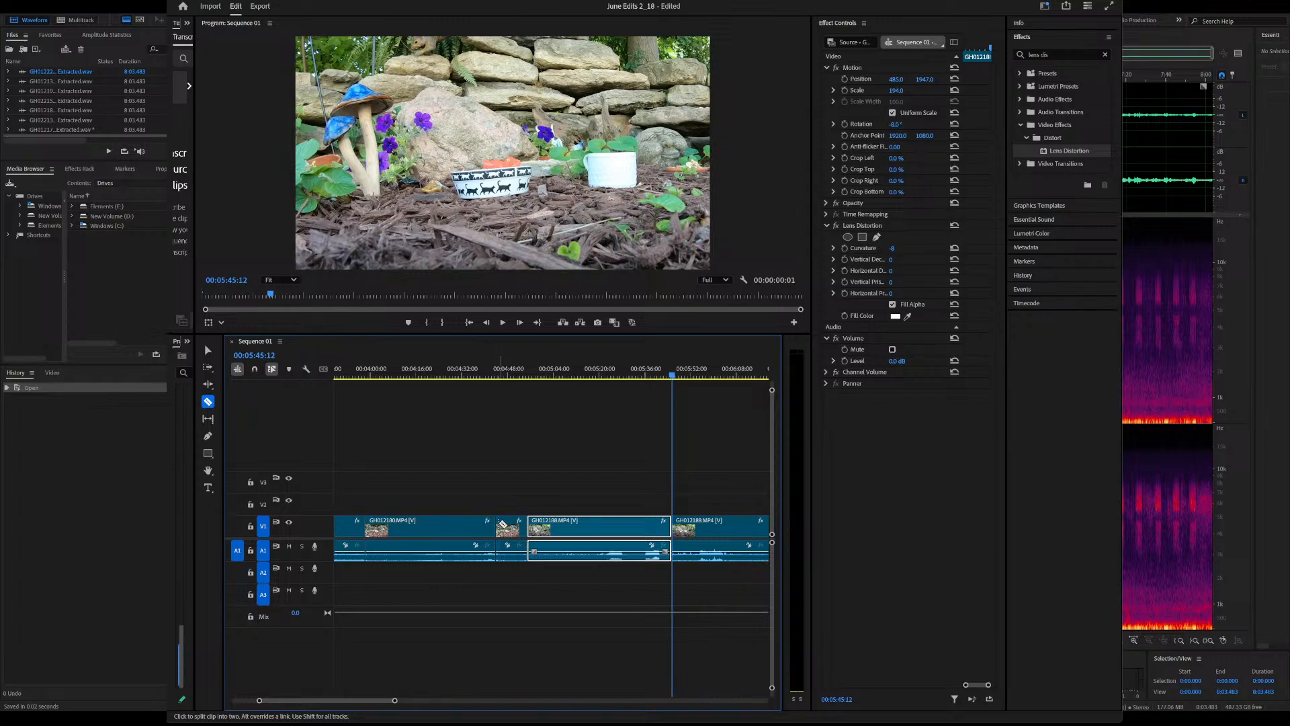
left_click(499, 523, "ctrl")
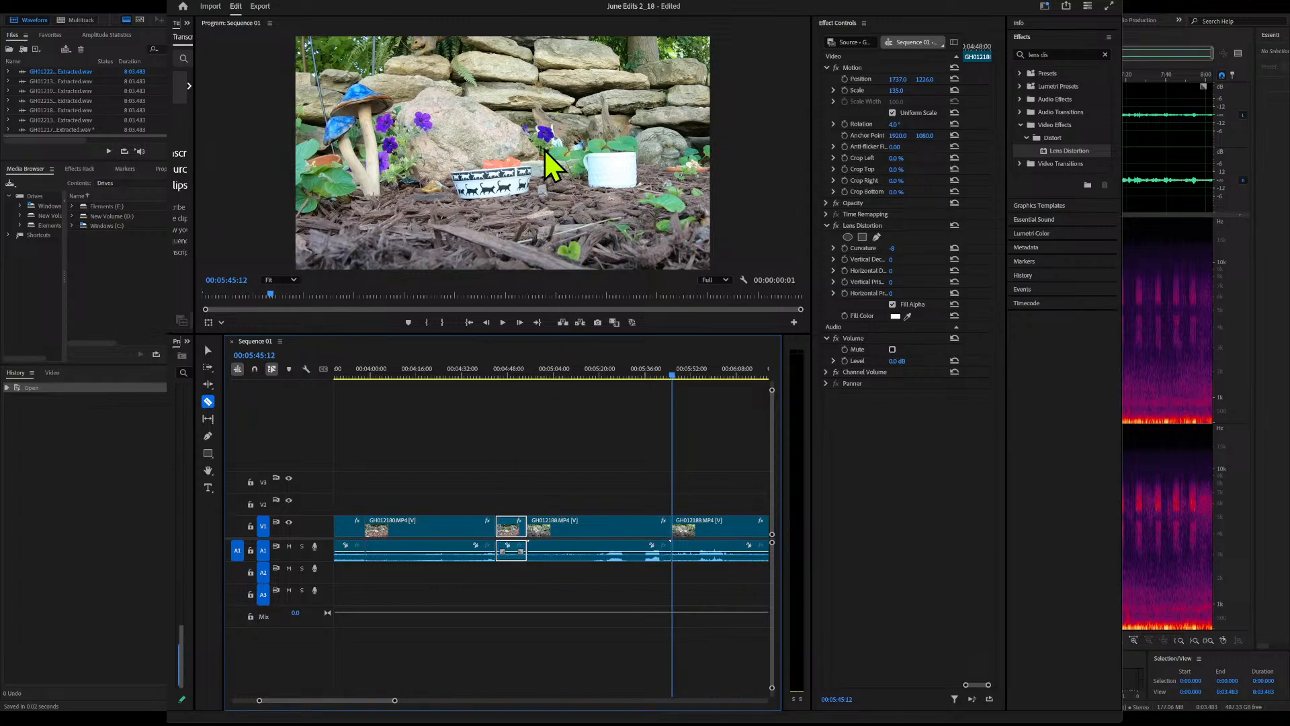
key("shift+Delete")
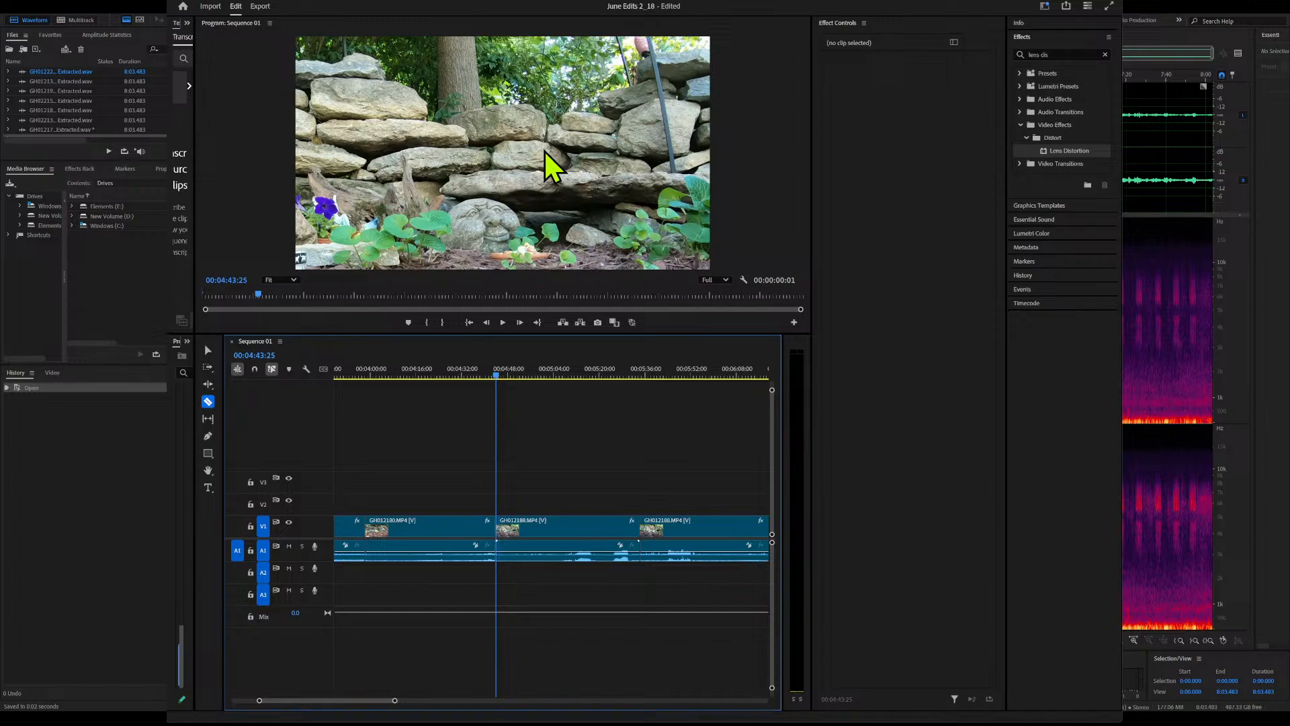
key("ctrl+z")
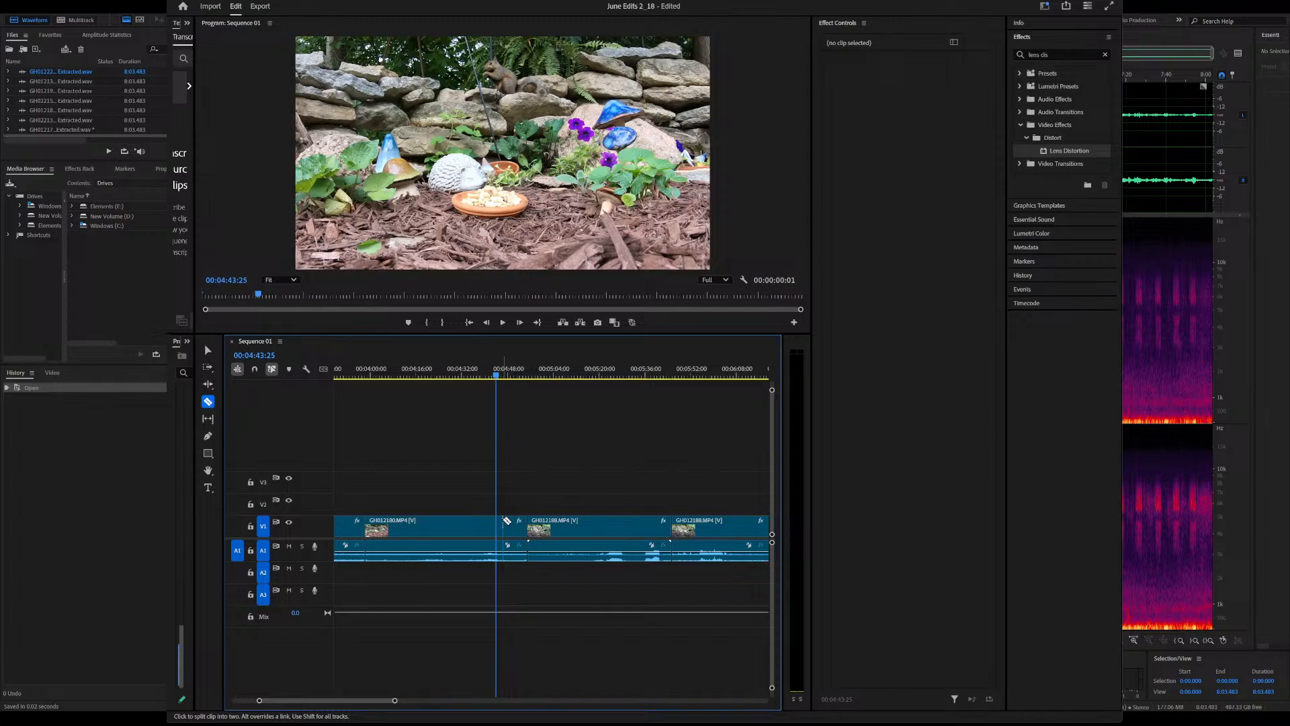
key("ctrl+shift+z")
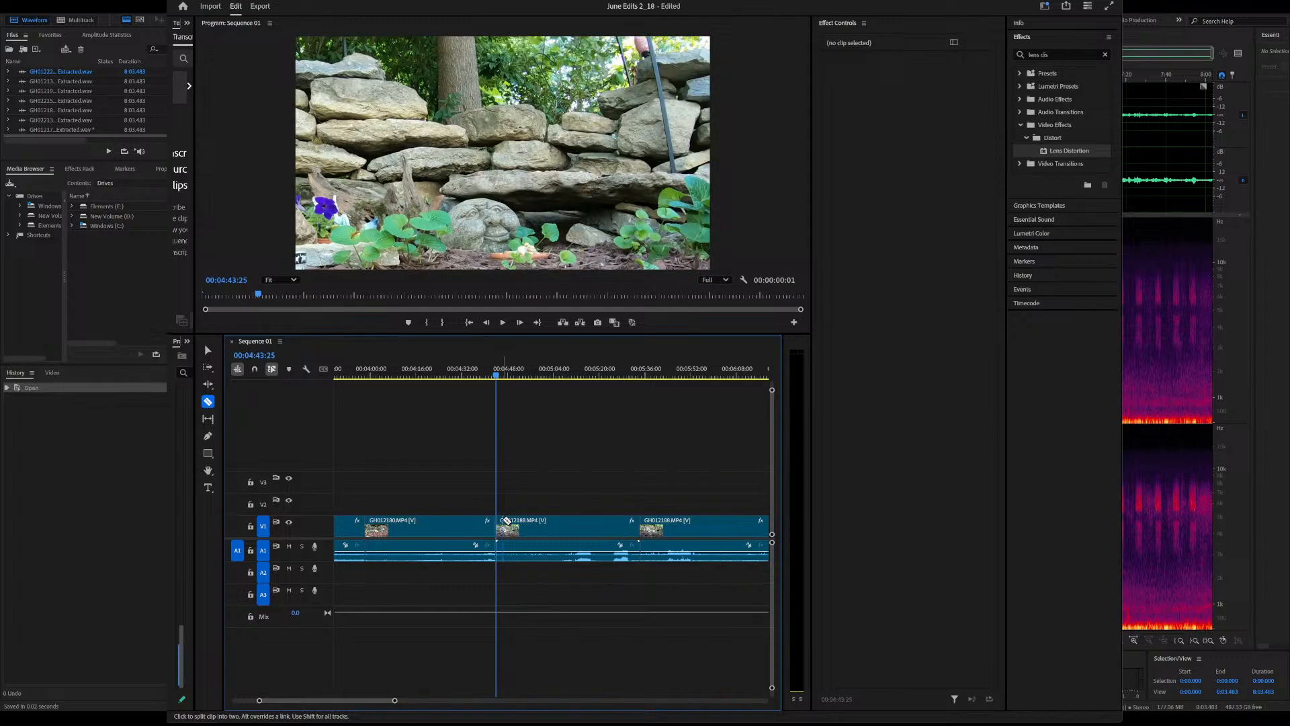
key("ctrl+z")
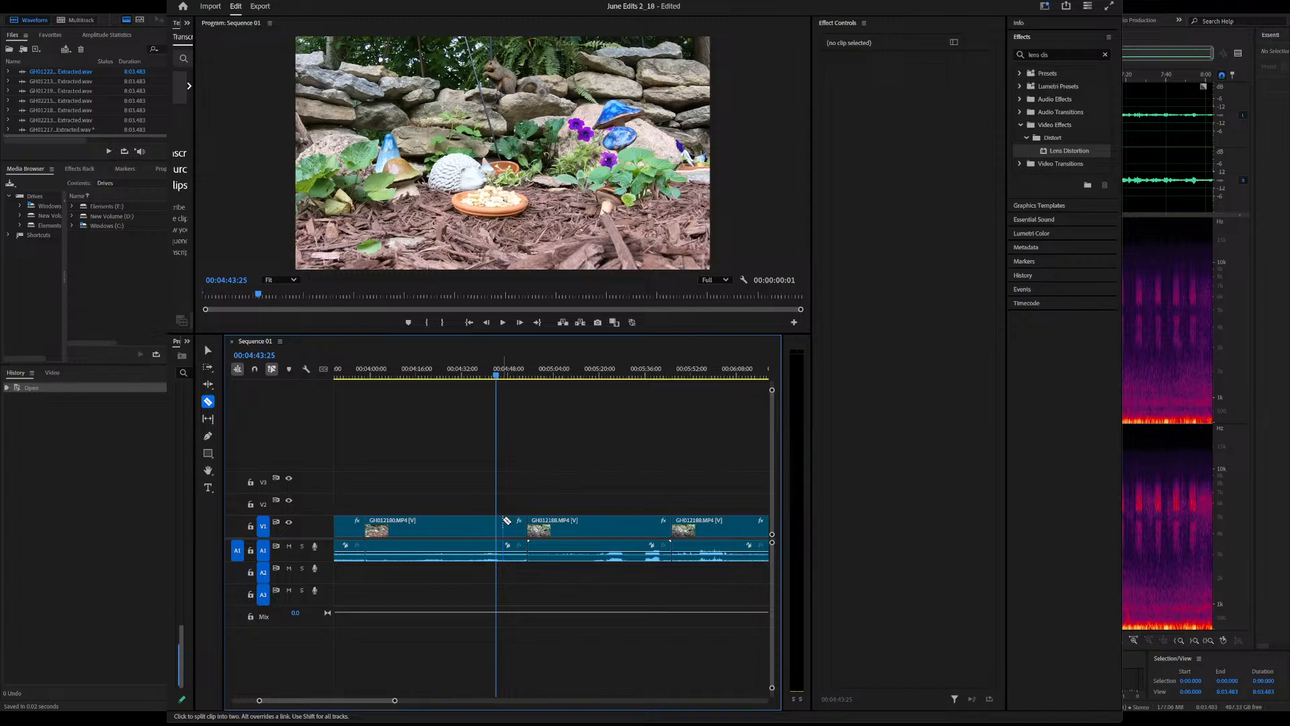
Save the project, step through the edit points to the clip starting at 5:45:12, and review it up to about 6:00
key("ctrl+s")
left_click(573, 376)
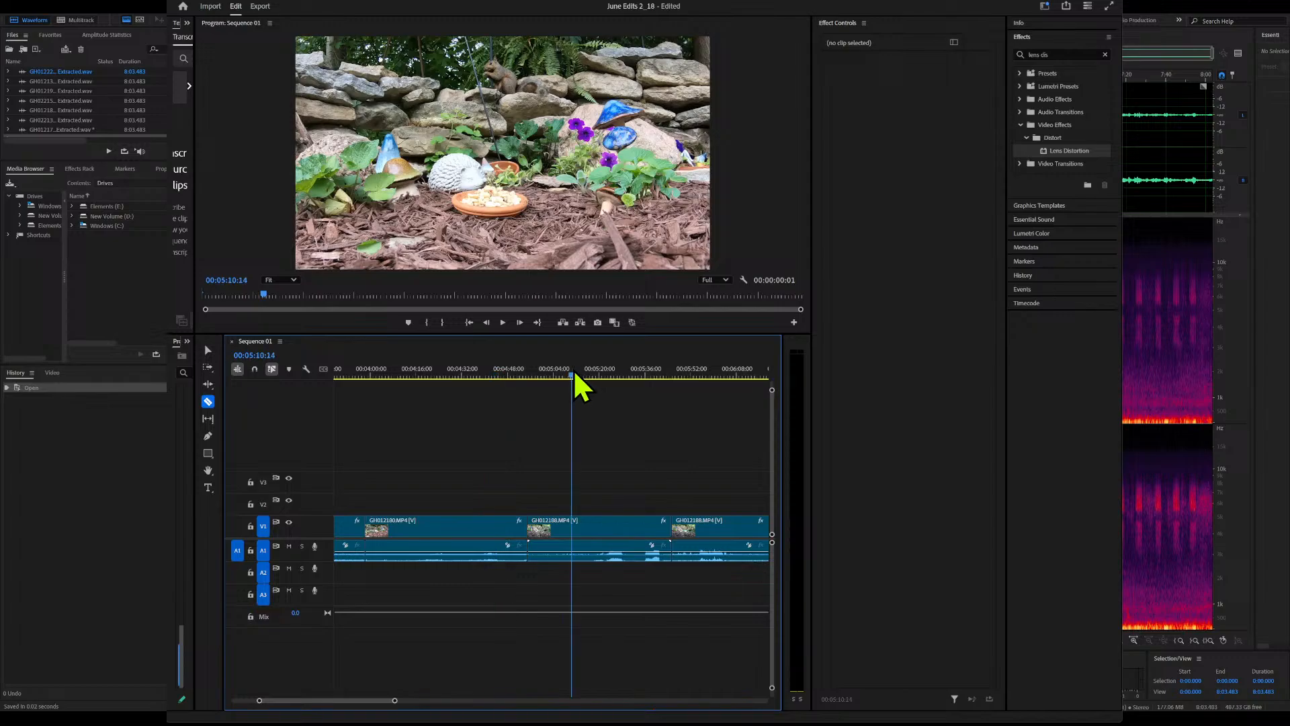
left_click_drag(575, 375, 483, 378)
key("Down")
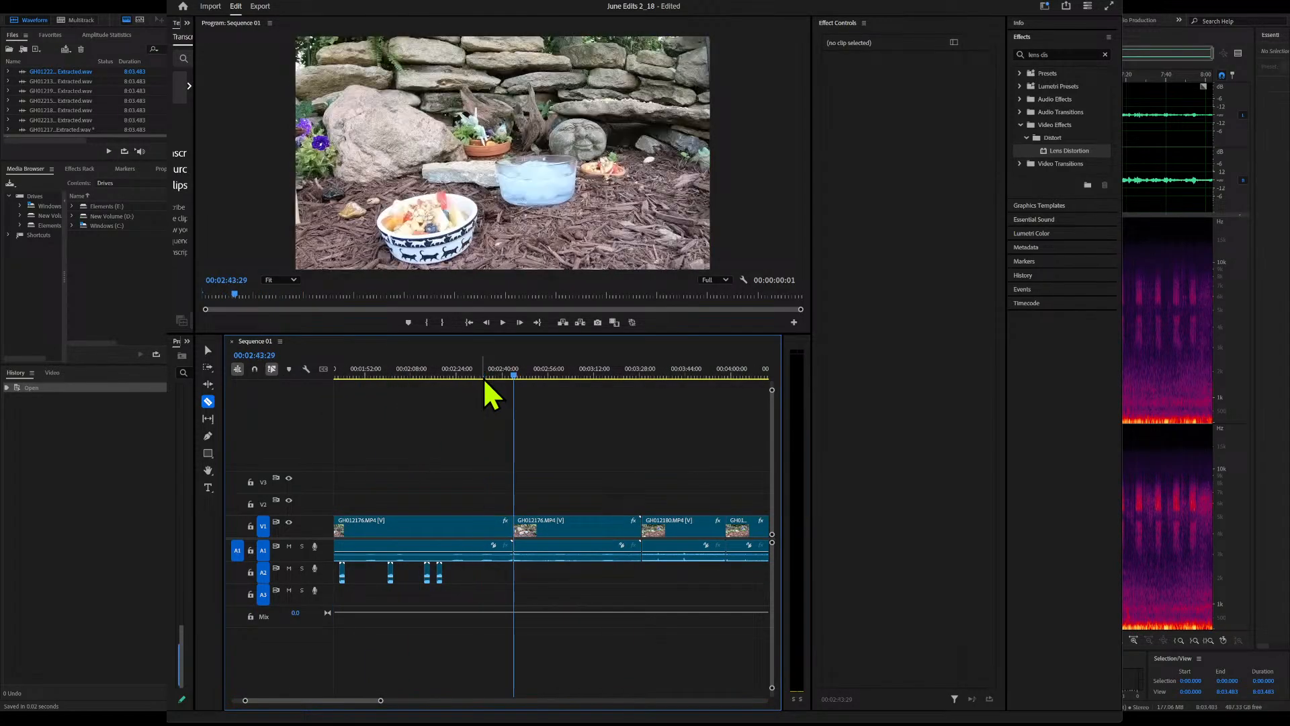
key("Down")
key("Down")
key("Down")
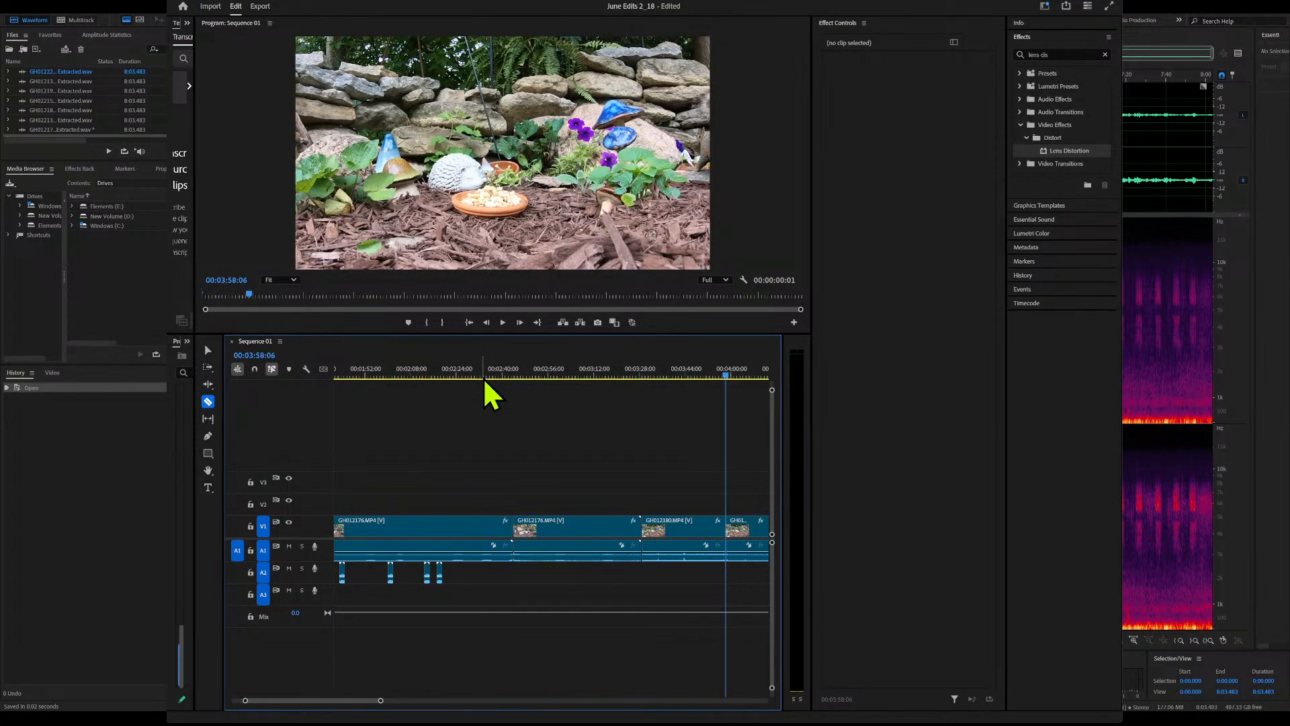
key("Down")
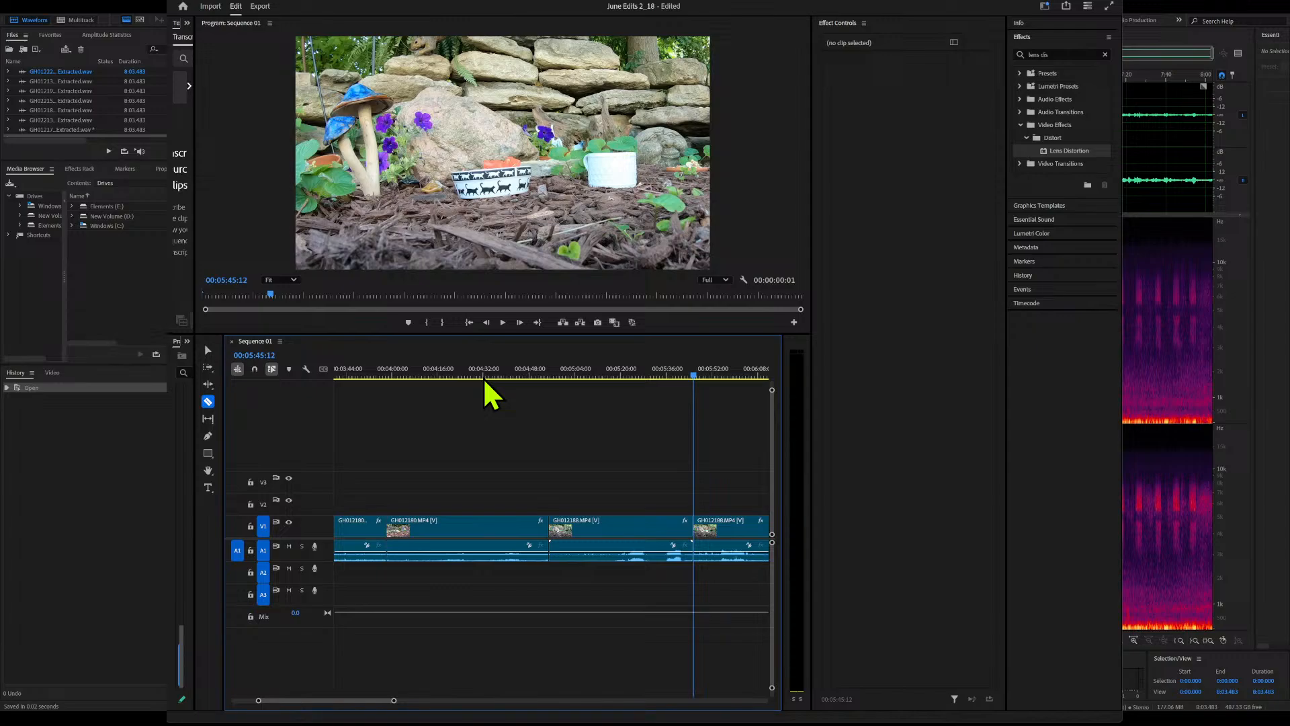
key("Down")
key("Up")
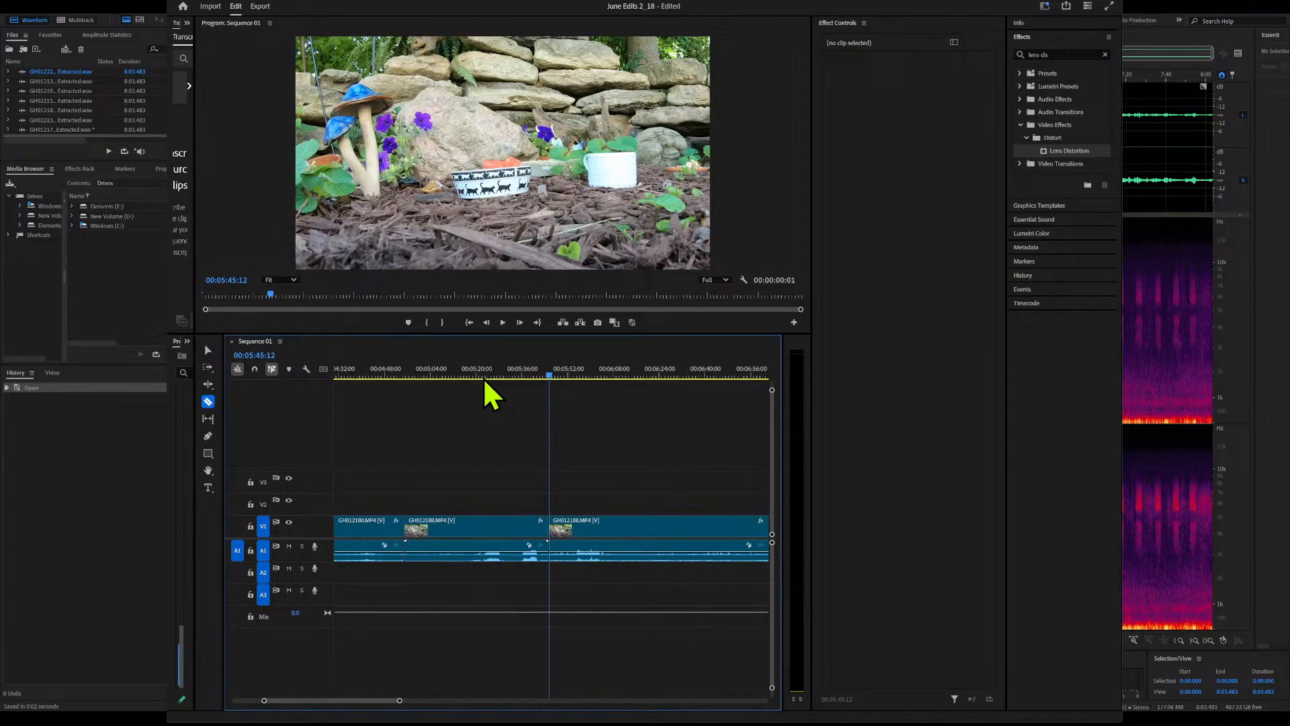
left_click_drag(481, 367, 596, 382)
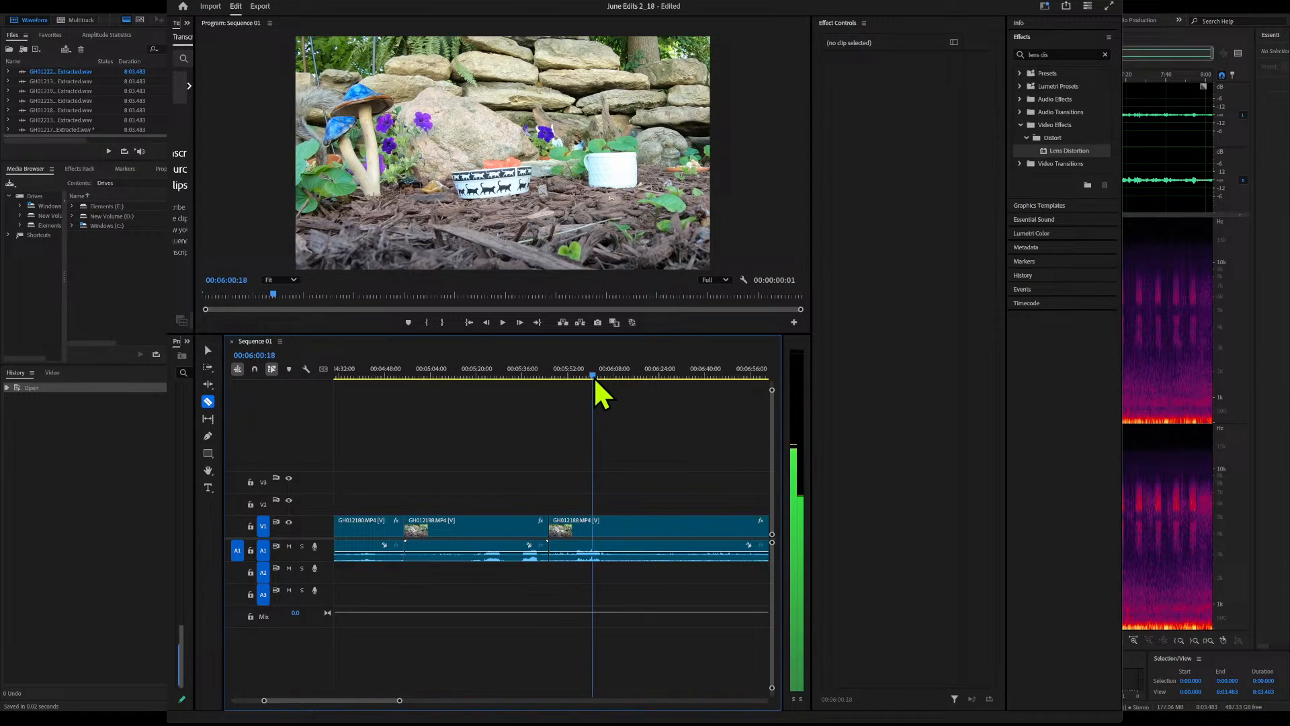
Fine-tune the rotation of the GH012188 clip starting at 5:45:12, trying -1° and settling on about -4°
left_click(672, 527)
left_click(901, 443)
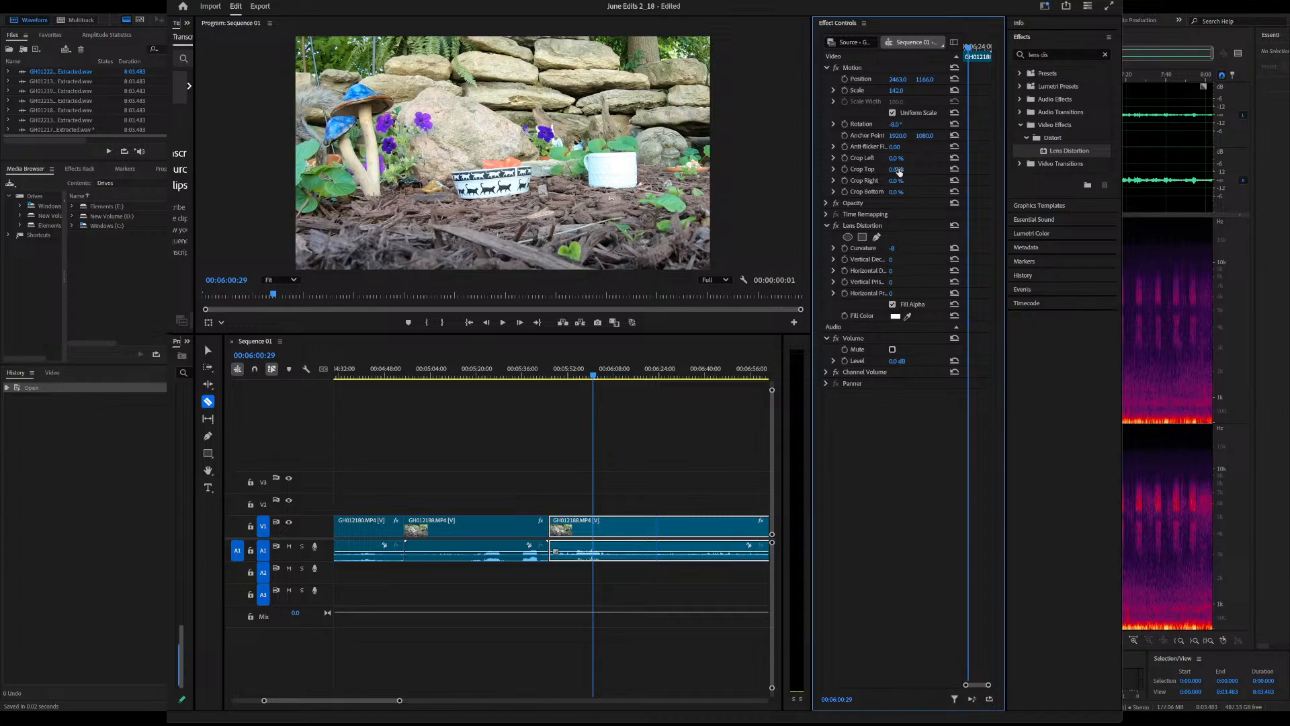
left_click_drag(896, 124, 900, 124)
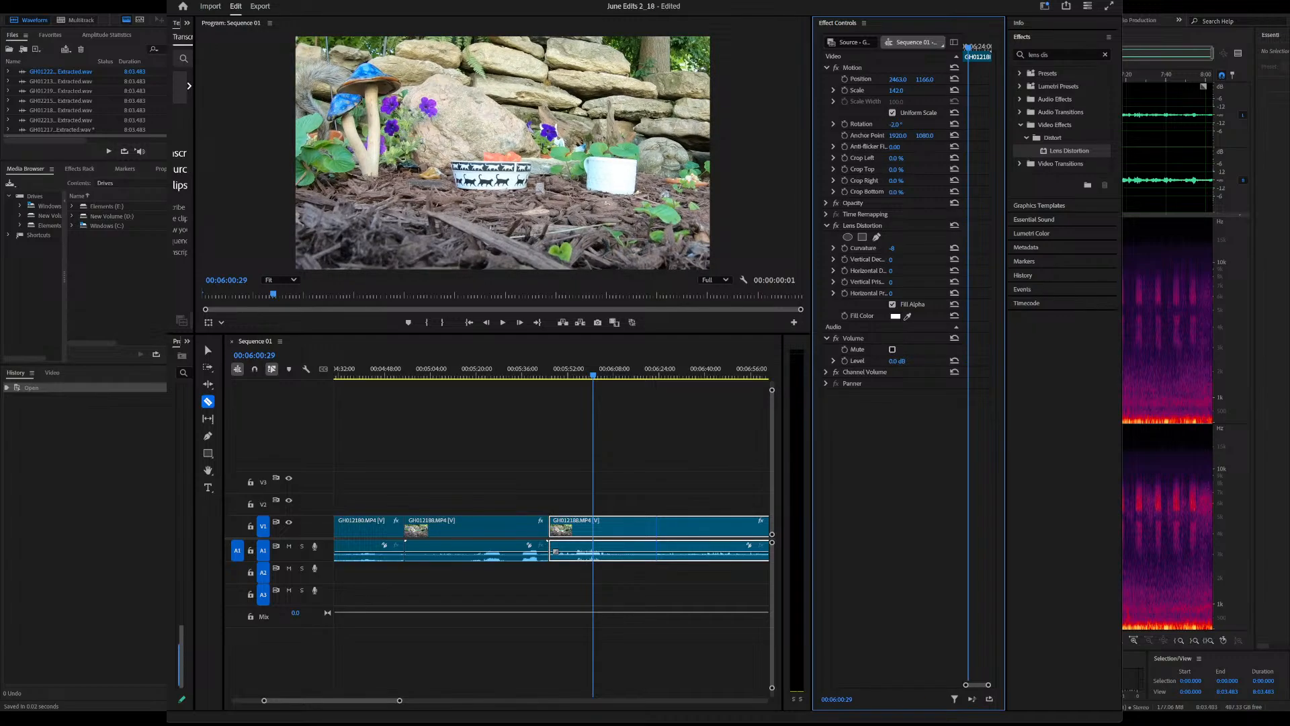
left_click(898, 124)
type("-1")
key("Return")
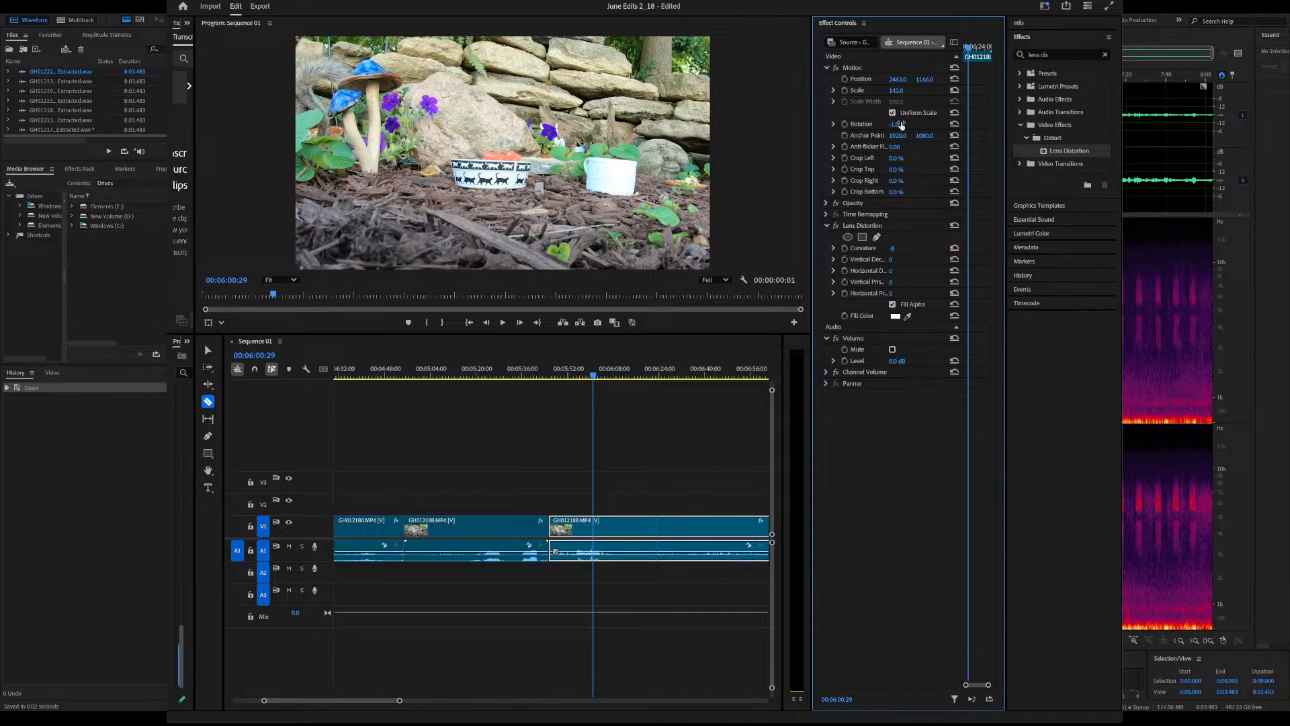
left_click_drag(901, 125, 895, 125)
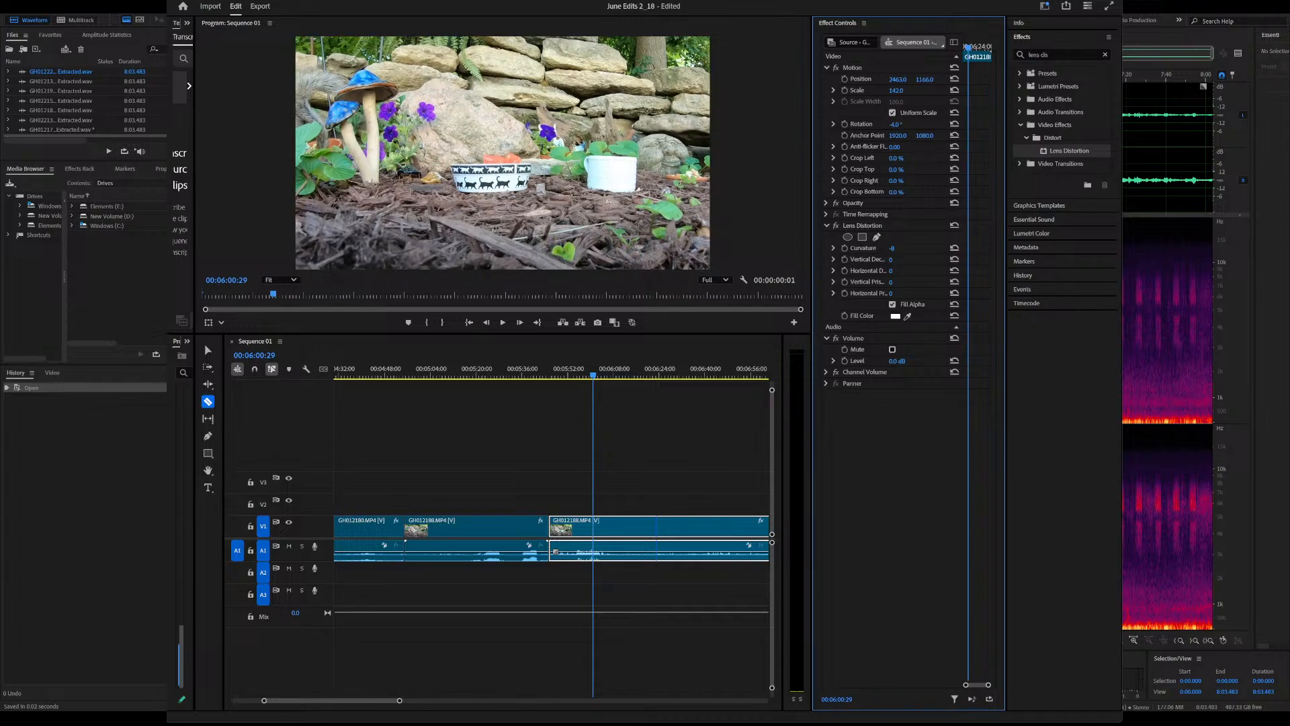
Split the GH012188 clip at 6:04:27
left_click(626, 225)
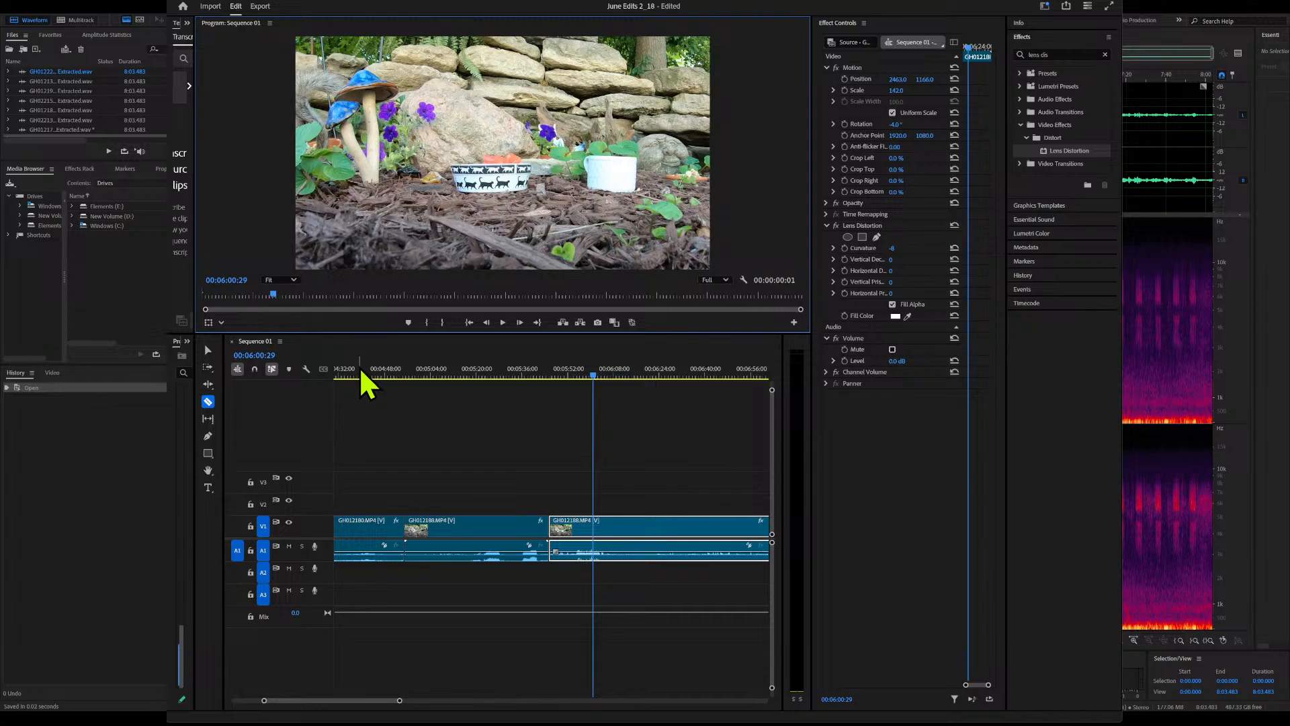
mouse_move(593, 375)
left_mouse_down()
mouse_move(555, 385)
mouse_move(610, 392)
left_mouse_up()
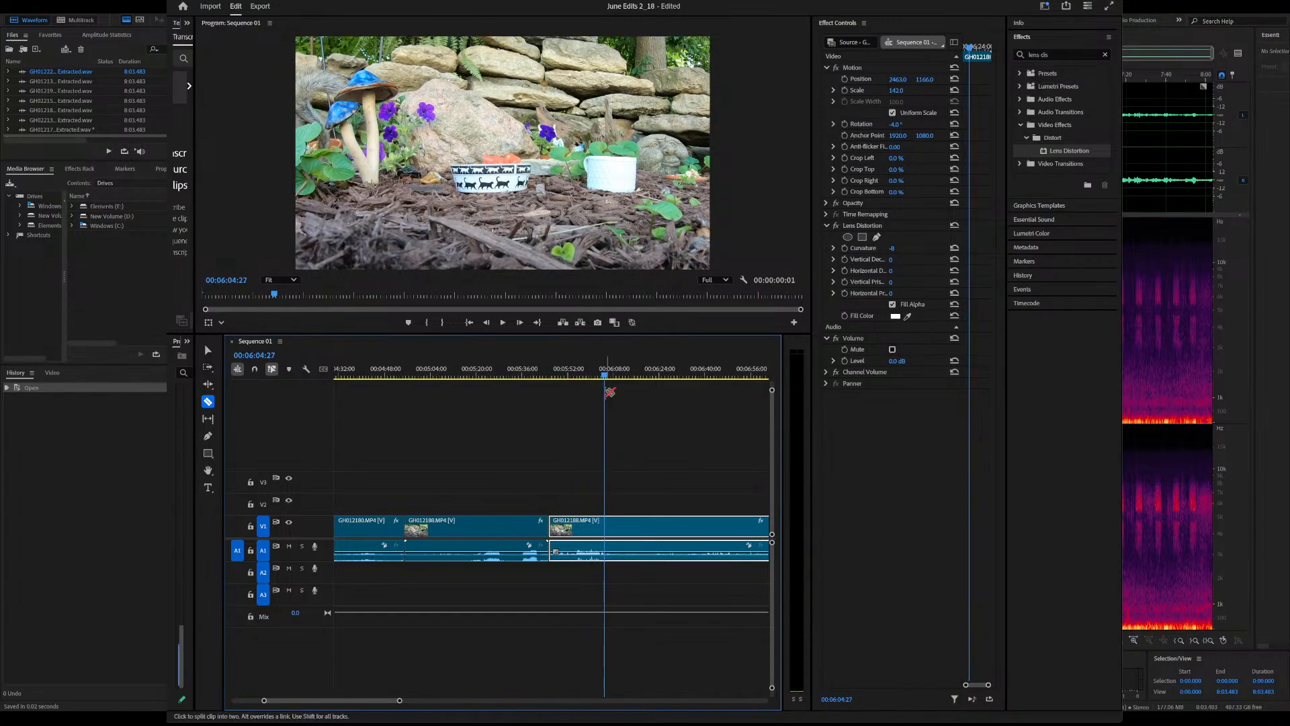
left_click(605, 527)
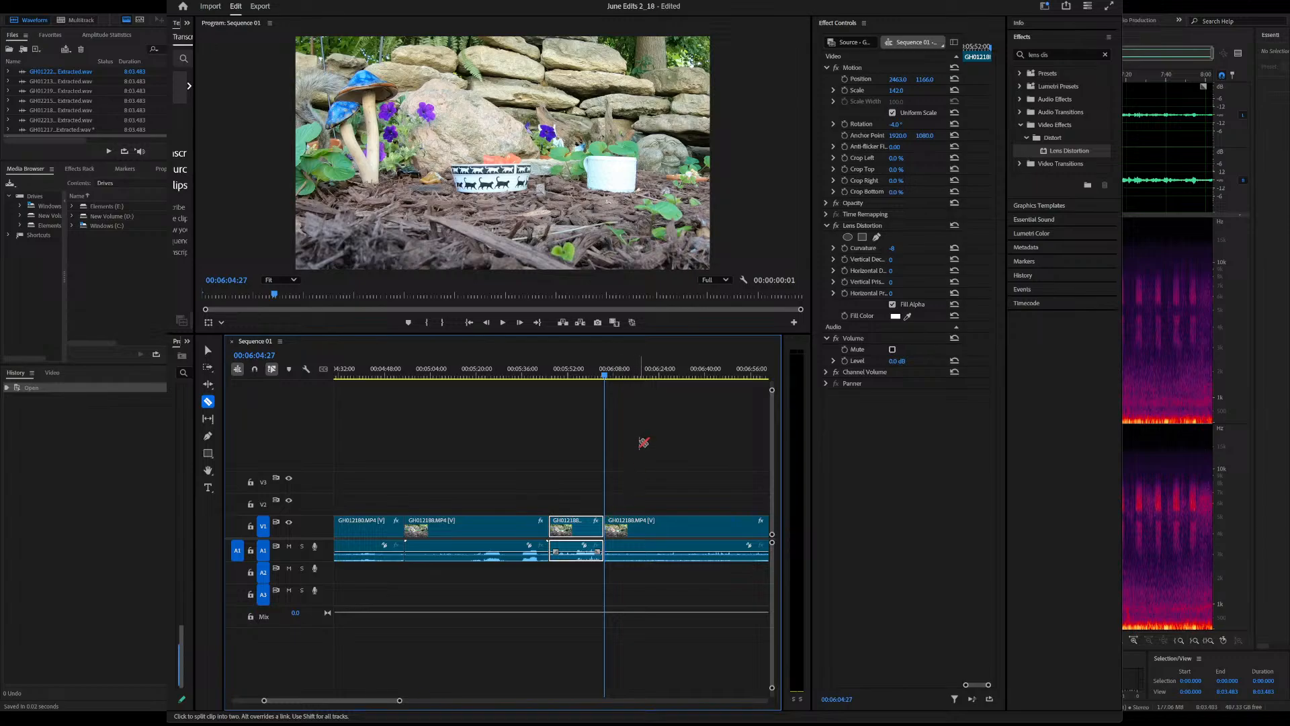
Play the GH012188 segment after the 6:04:27 cut from about 6:19 and raise its volume level to 15 dB
left_click_drag(605, 375, 398, 394)
key("space")
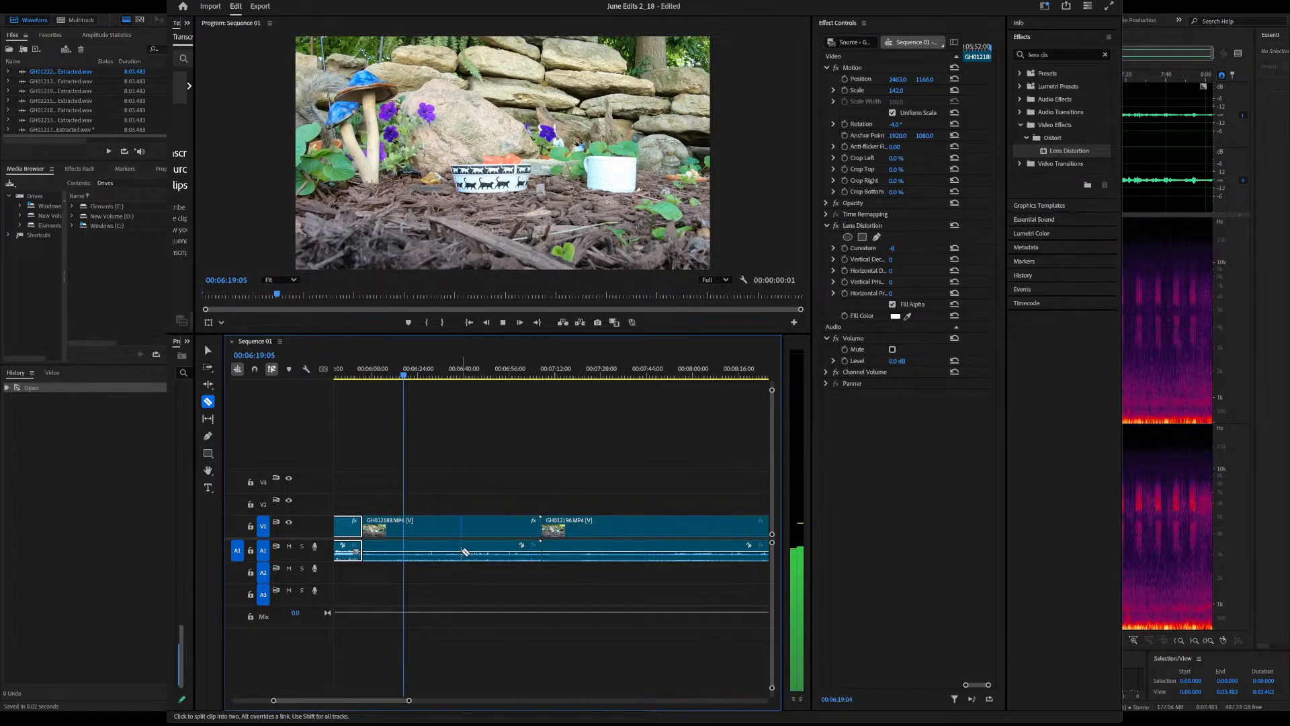
key("v")
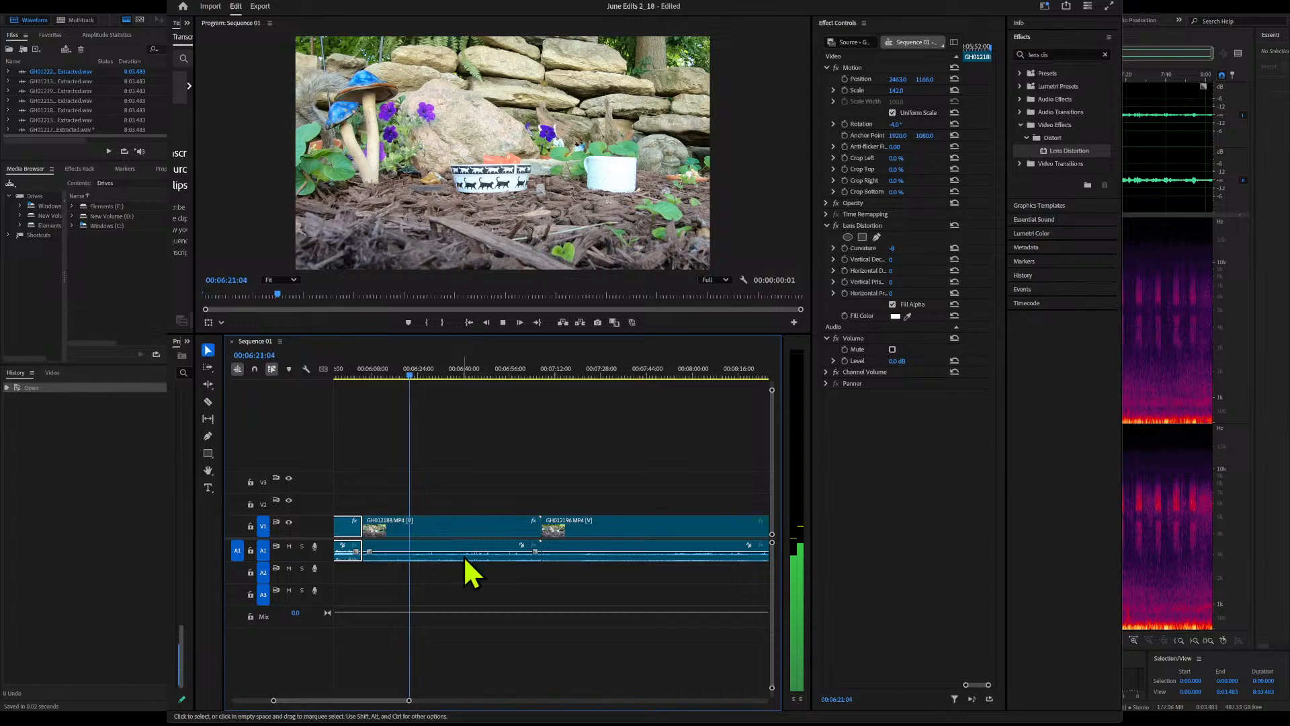
left_click(462, 555)
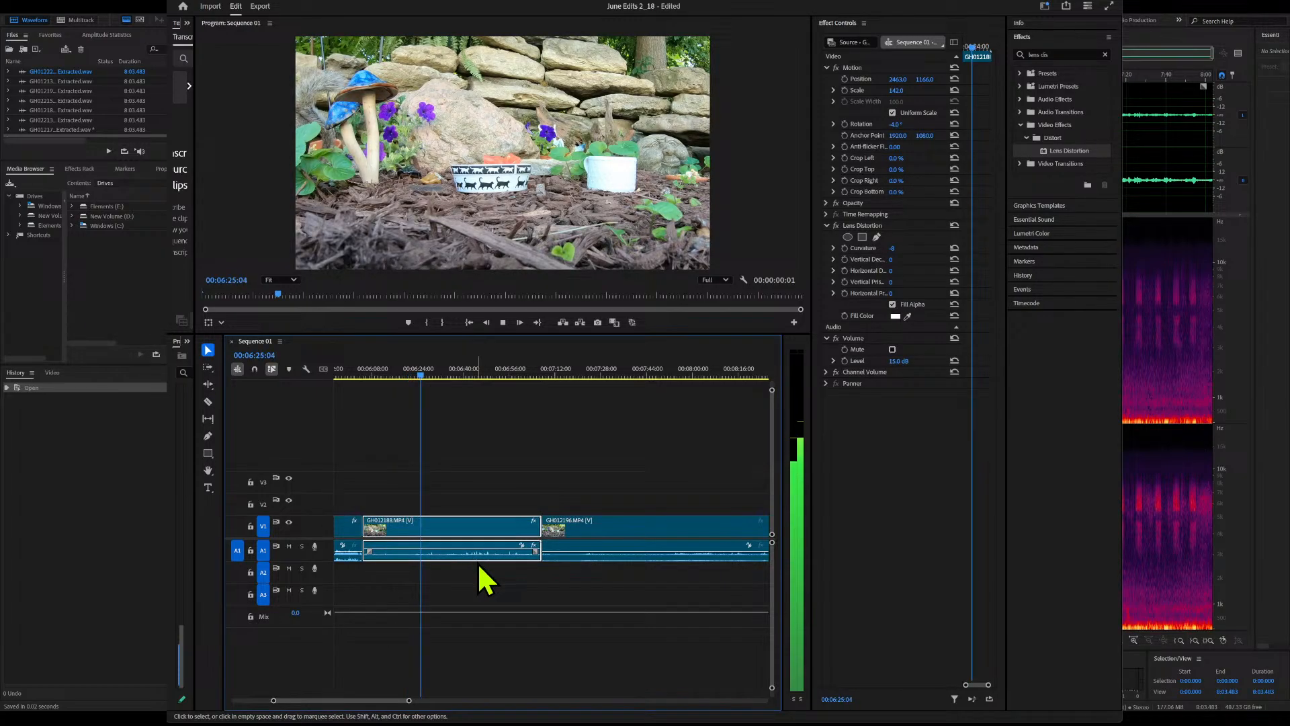
Play the GH012188 segment after the 6:04:27 cut, sampling it around 6:40 to 6:48 to check its audio
left_click(469, 377)
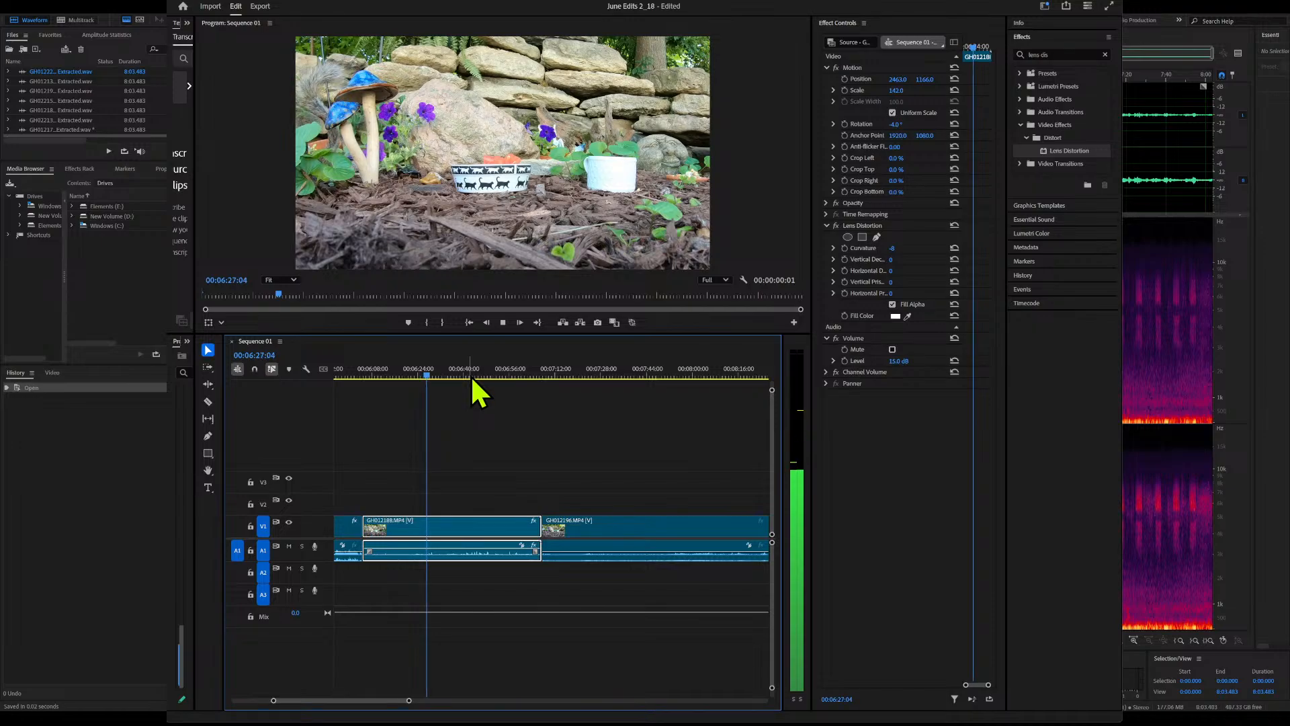
key("space")
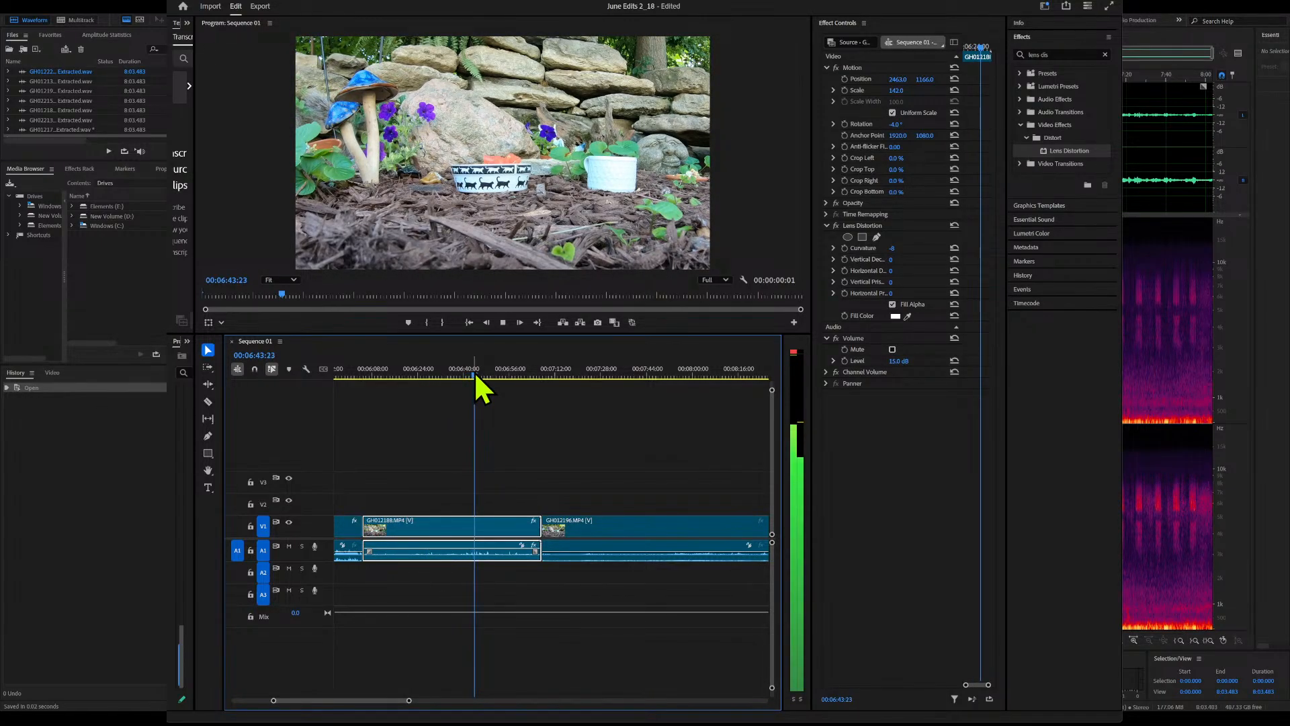
left_click(482, 376)
key("space")
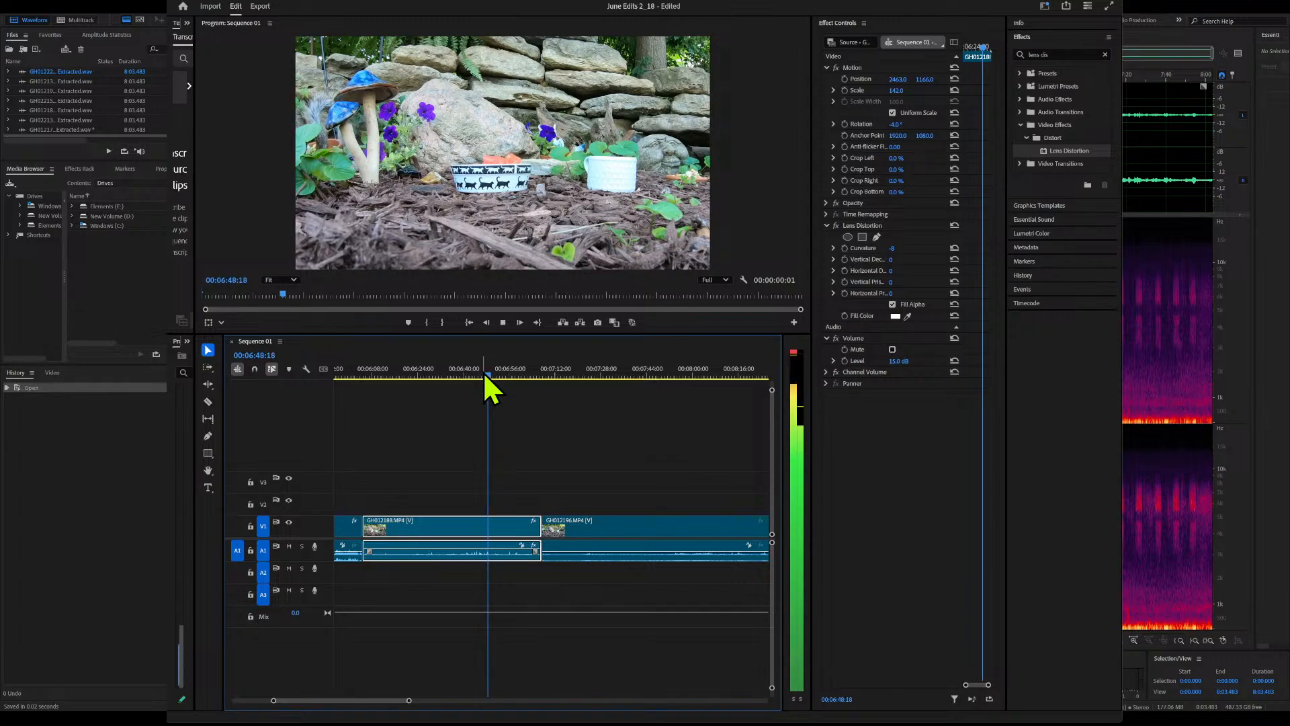
key("space")
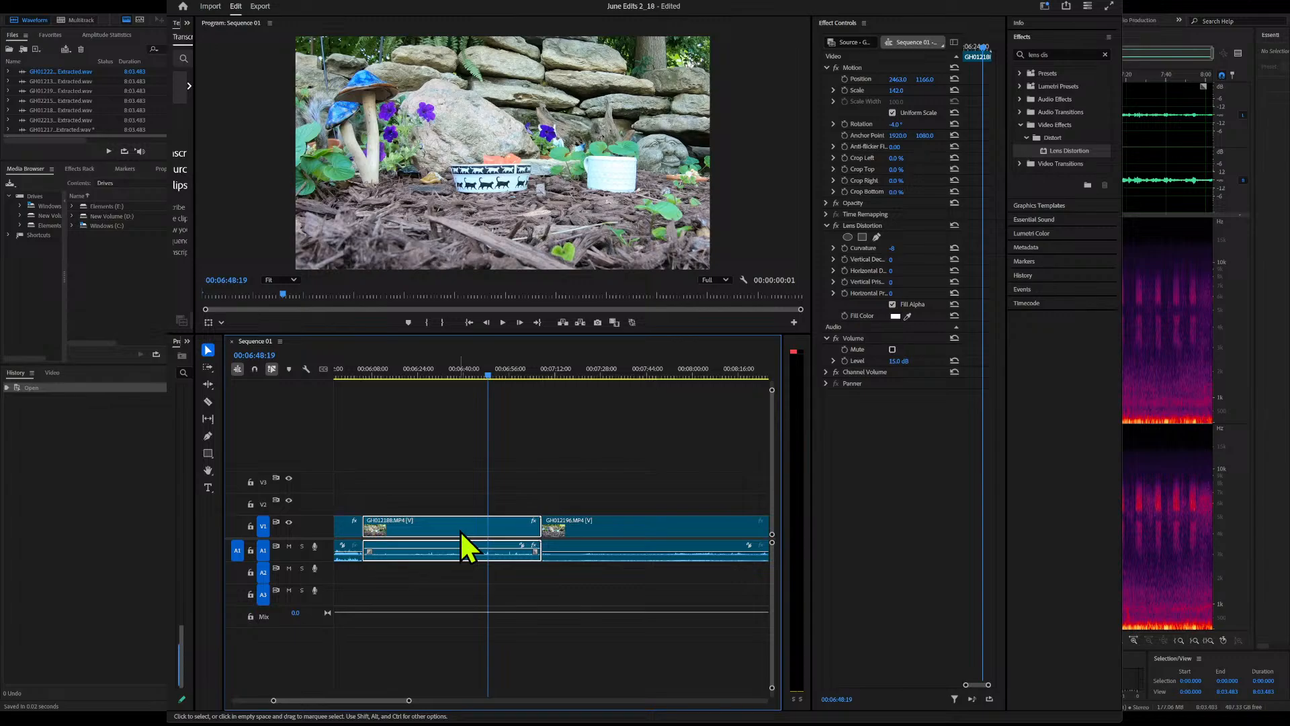
Unlink and delete the video of the GH012188 segment after the 6:04:27 cut, and open its remaining audio clip in Adobe Audition
key("ctrl+l")
key("Delete")
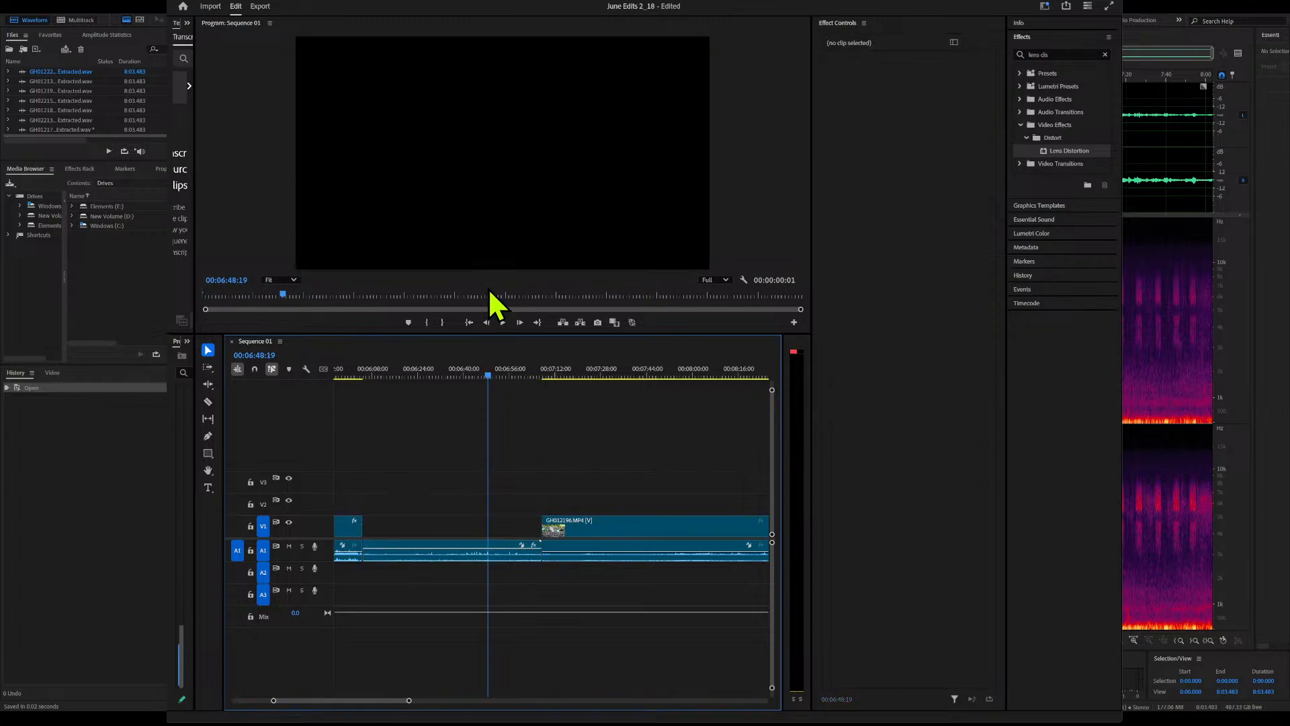
left_click(469, 555)
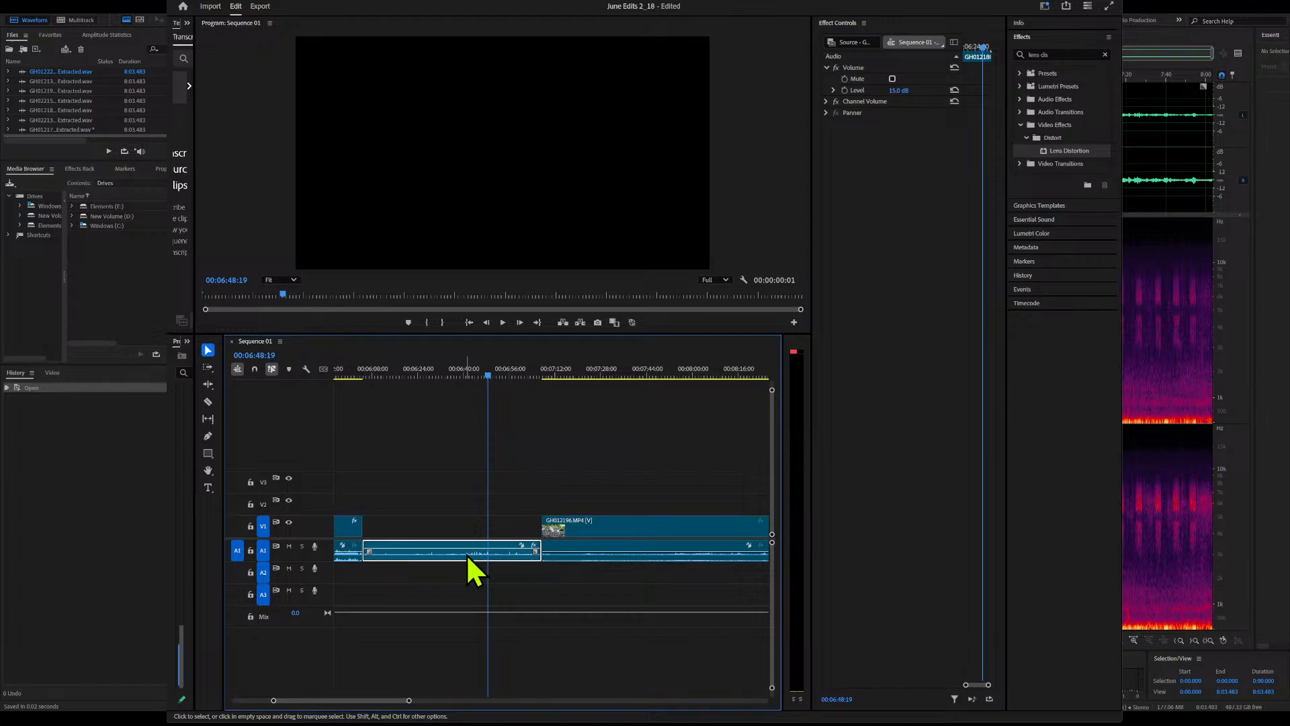
right_click(468, 556)
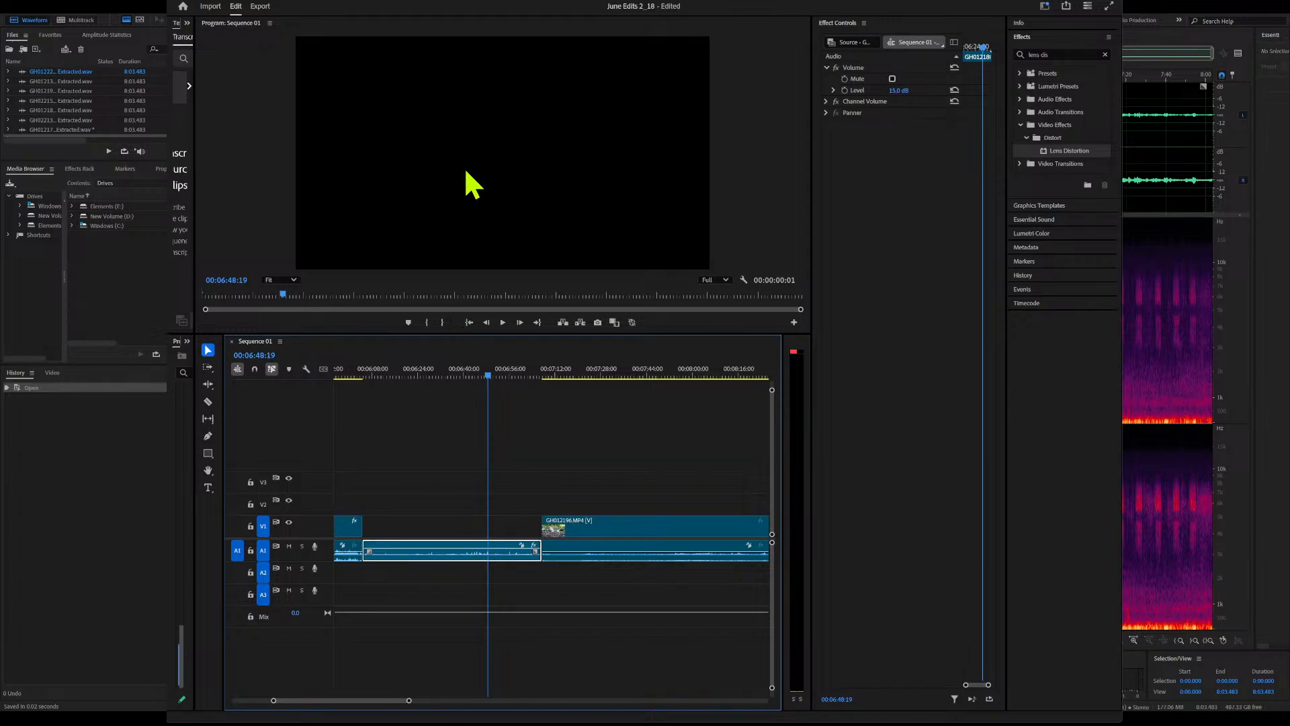
left_click(489, 139)
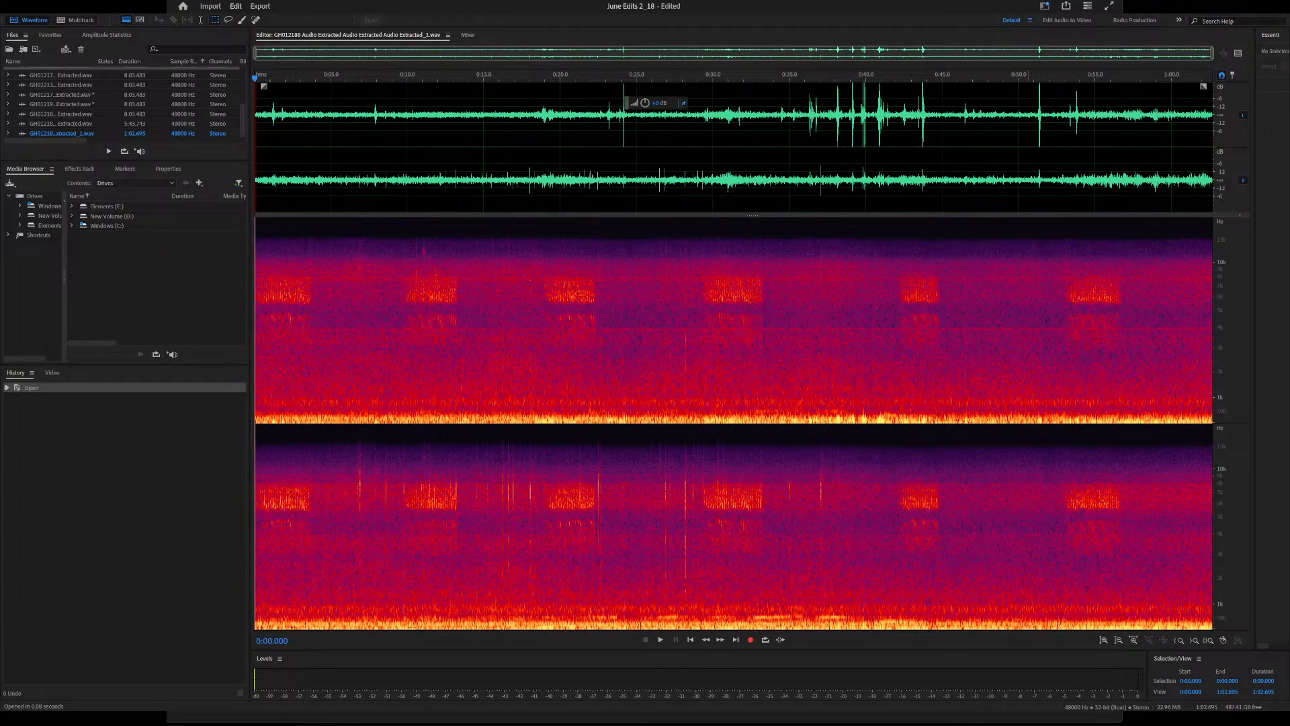
Listen to the extracted GH012188 audio in Adobe Audition from about 0:18 and from about 0:05.6
left_click(918, 323)
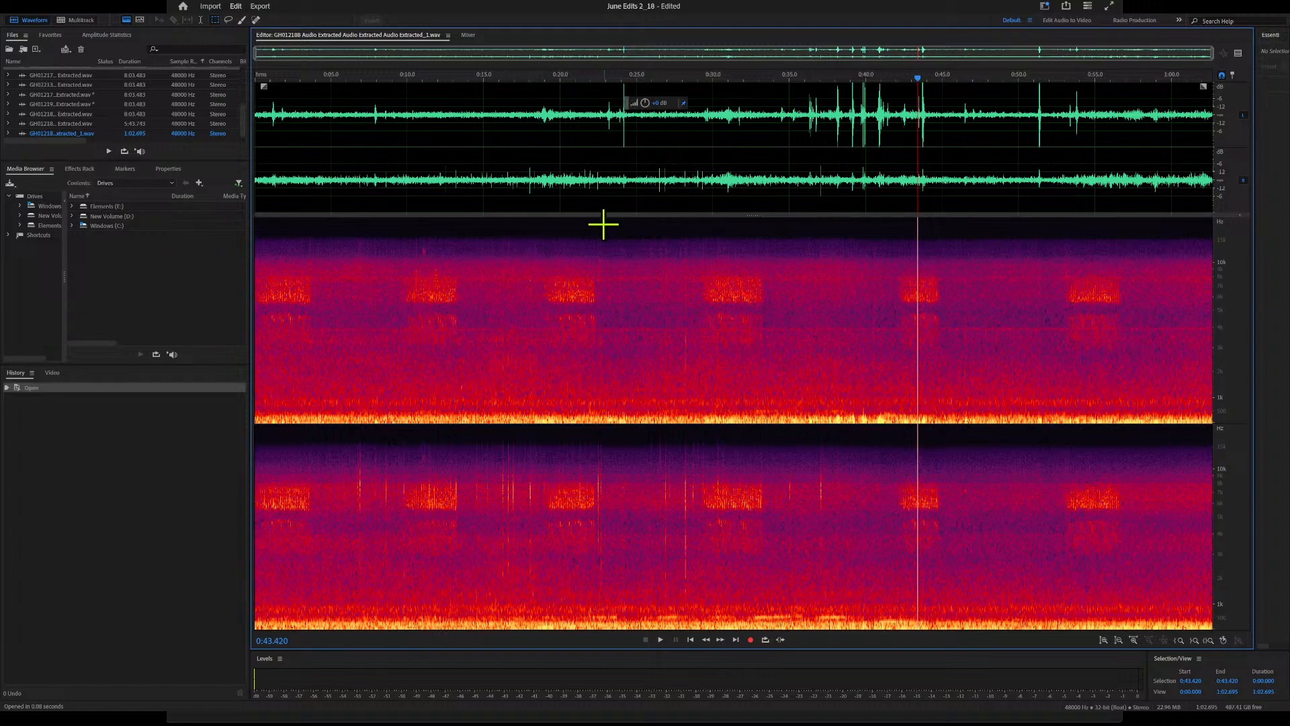
left_click(529, 80)
key("space")
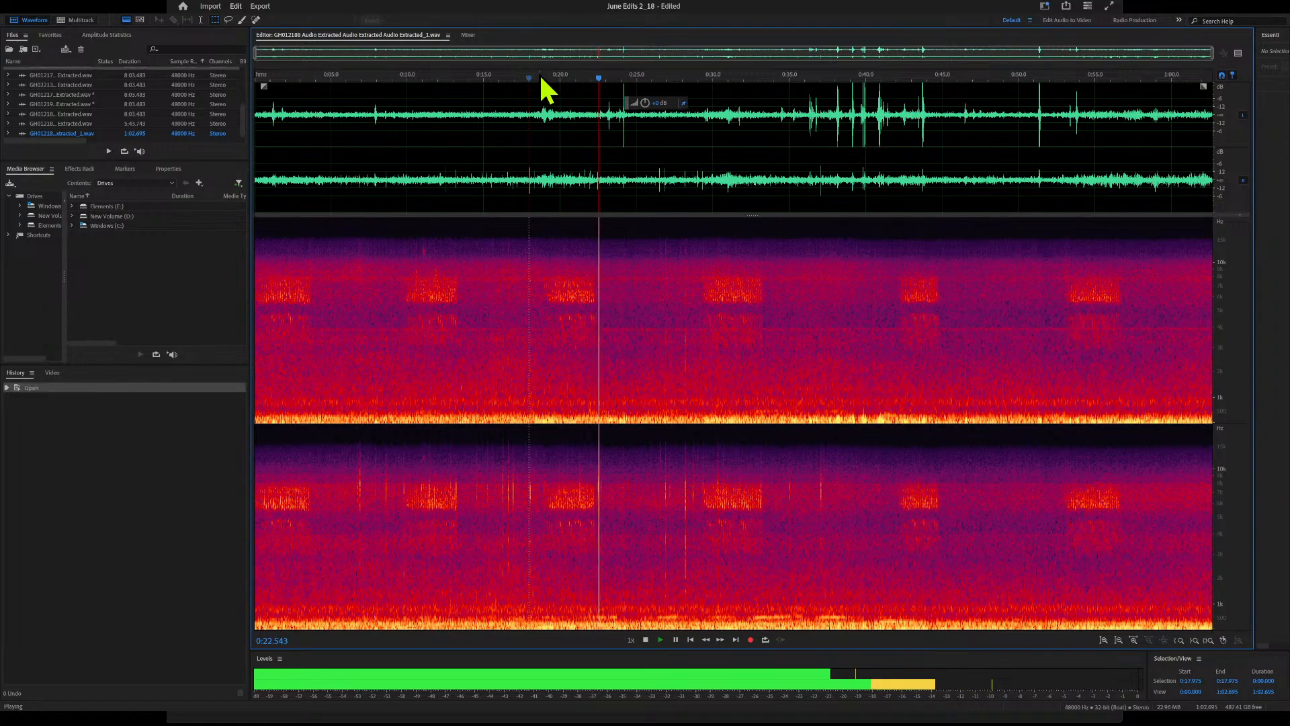
key("space")
left_click(340, 87)
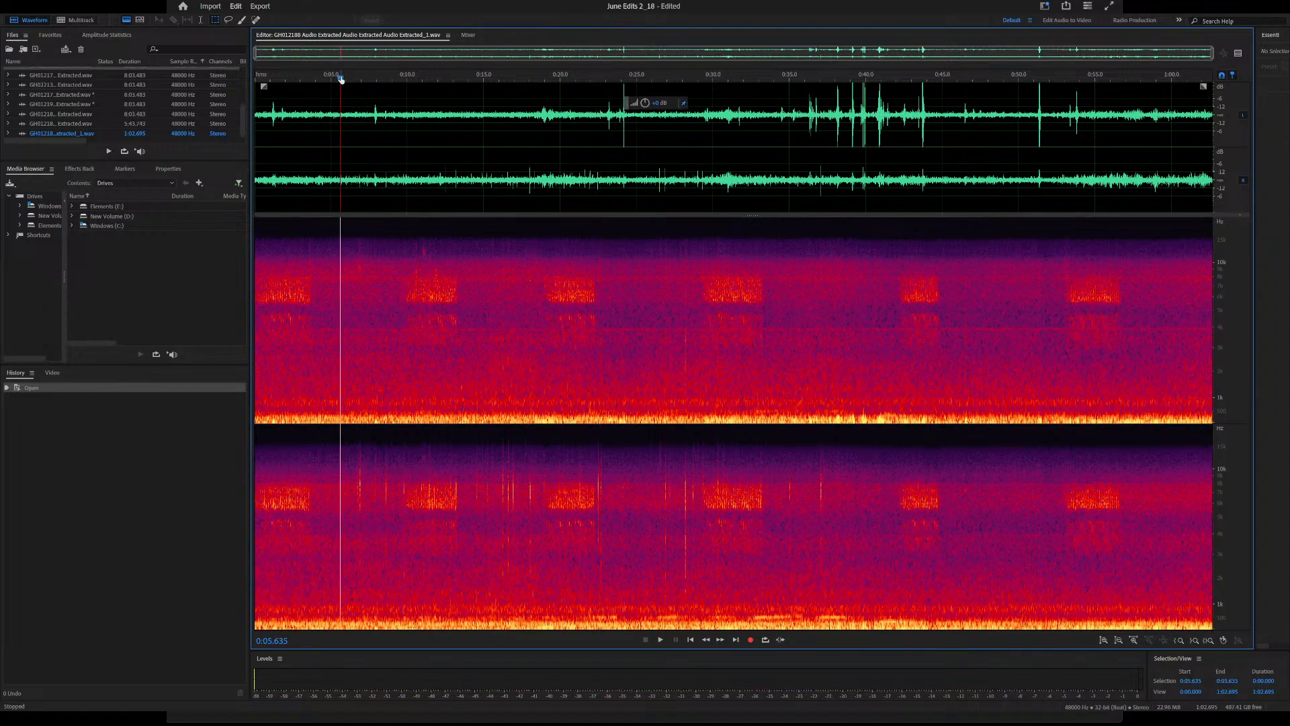
key("space")
key("space")
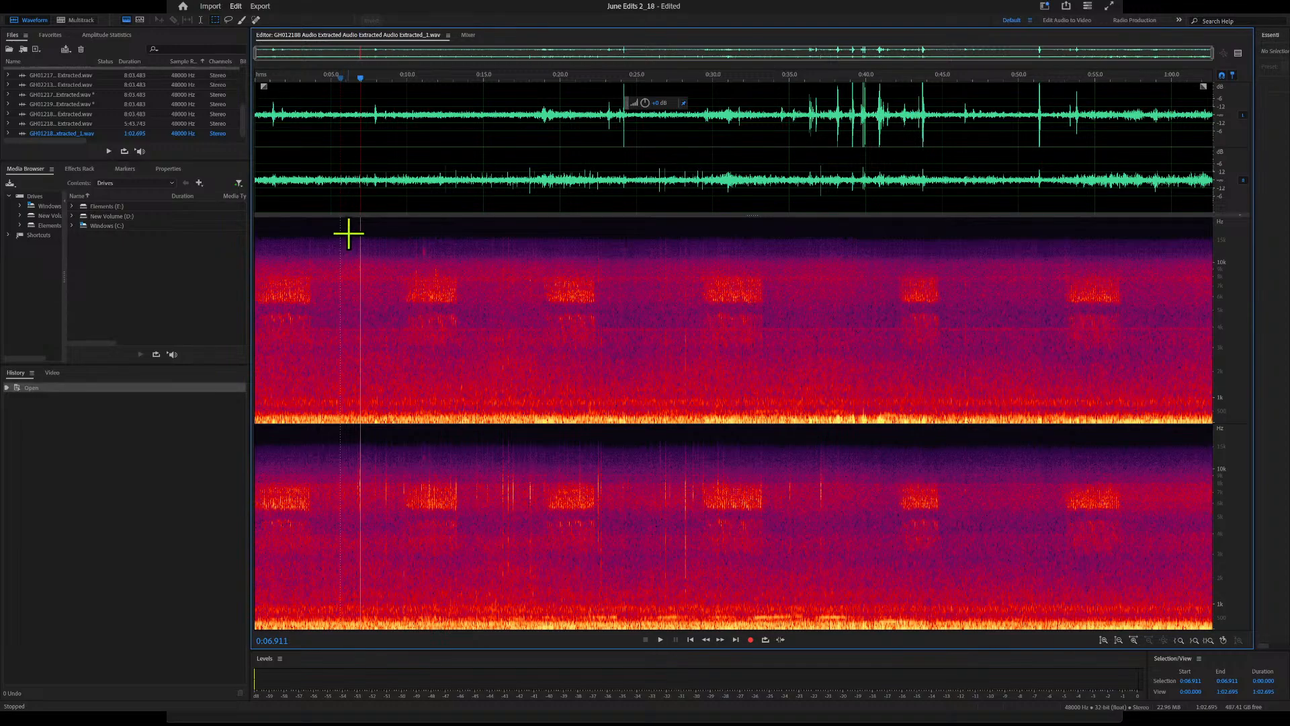
Select a stretch of about 1.7 seconds of background noise starting near 0:03.9, audition it, and capture it as the noise print
left_click_drag(340, 435, 366, 438)
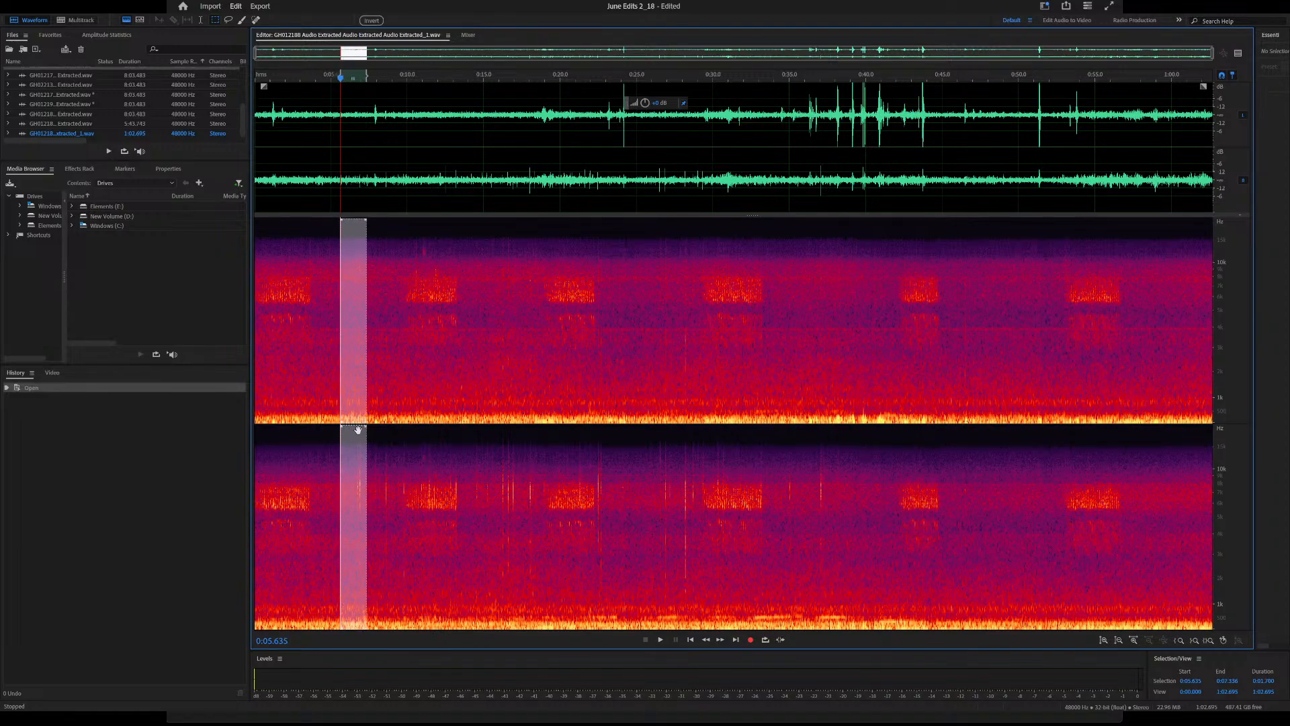
key("space")
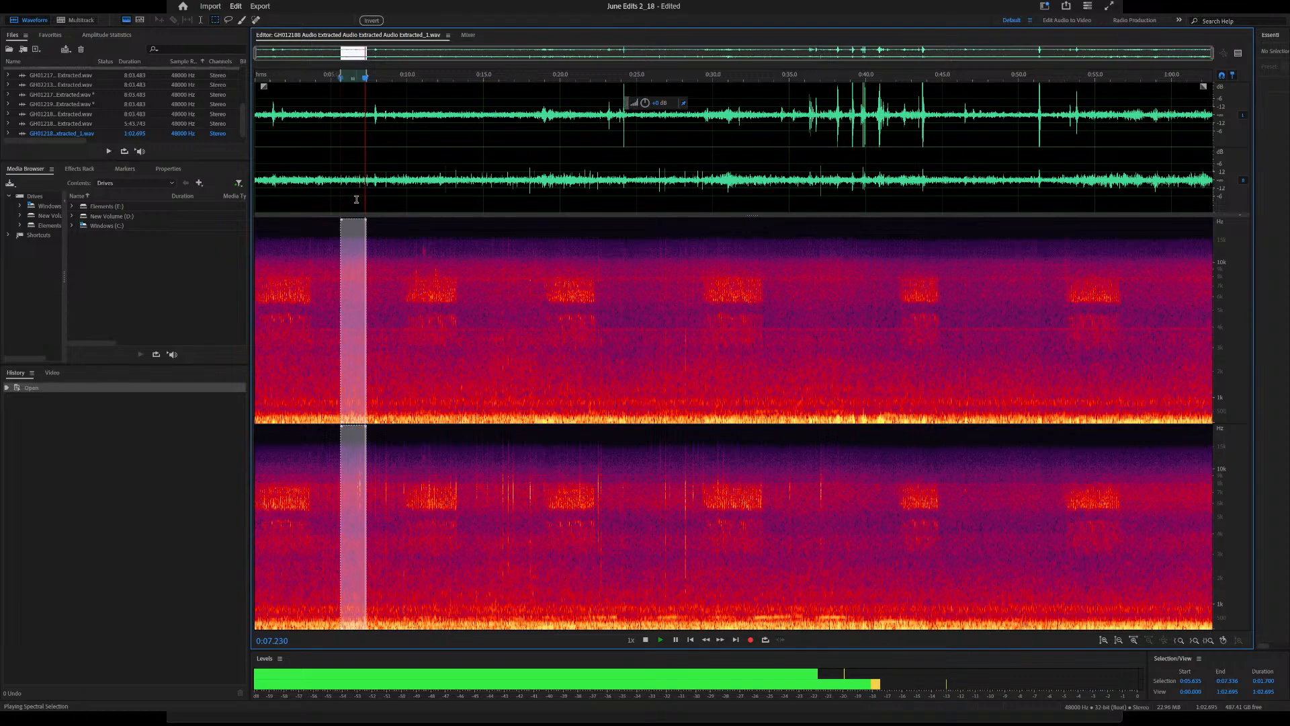
key("space")
left_click_drag(358, 249, 331, 248)
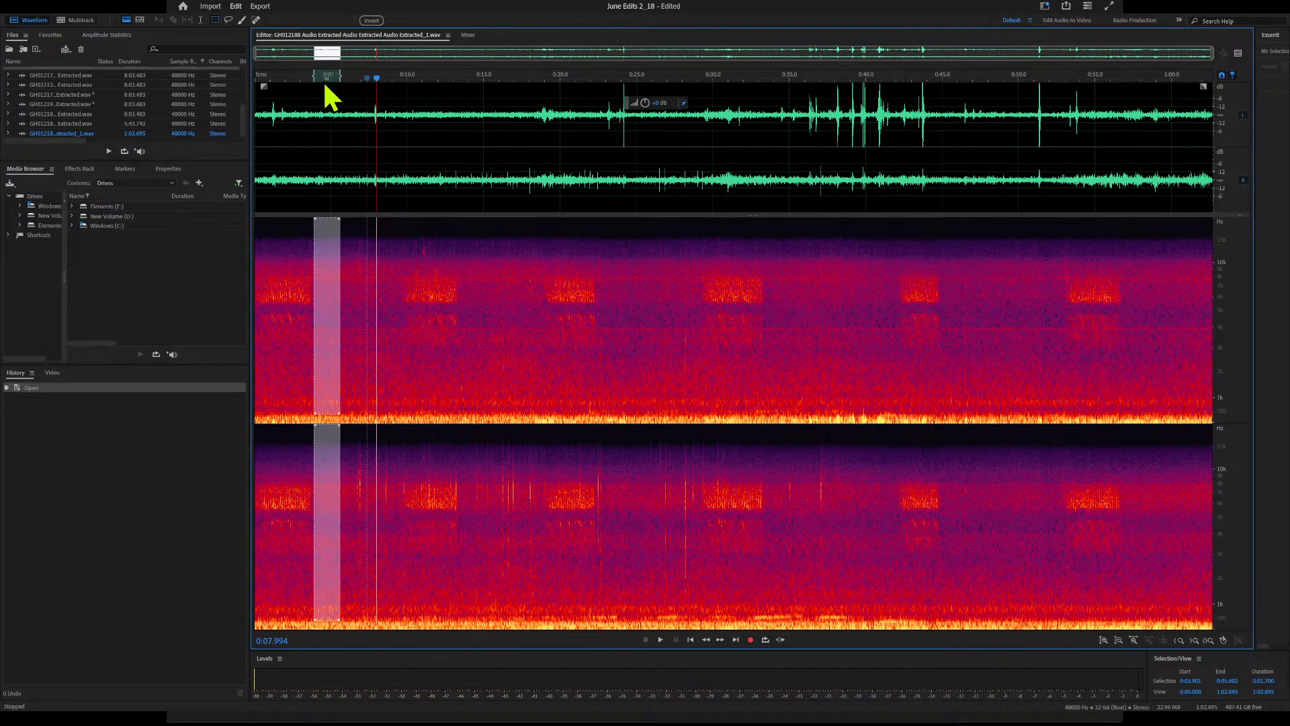
key("space")
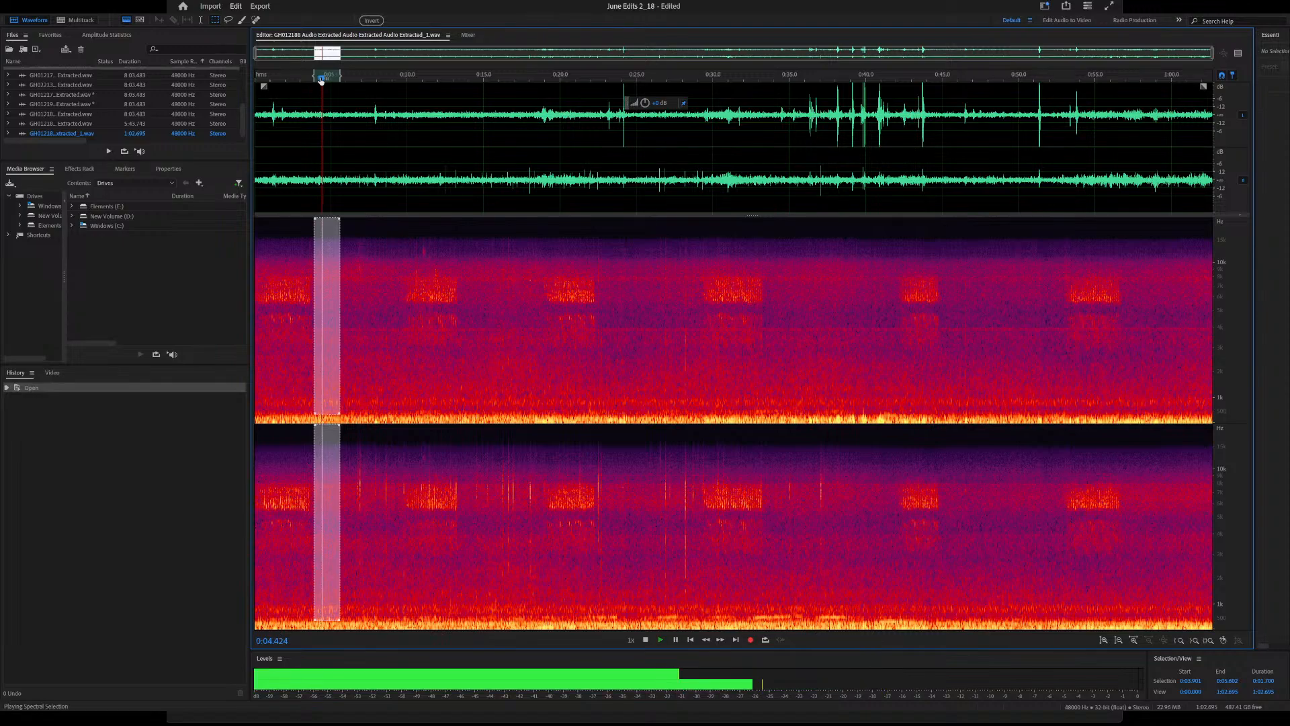
left_click_drag(337, 78, 316, 80)
key("space")
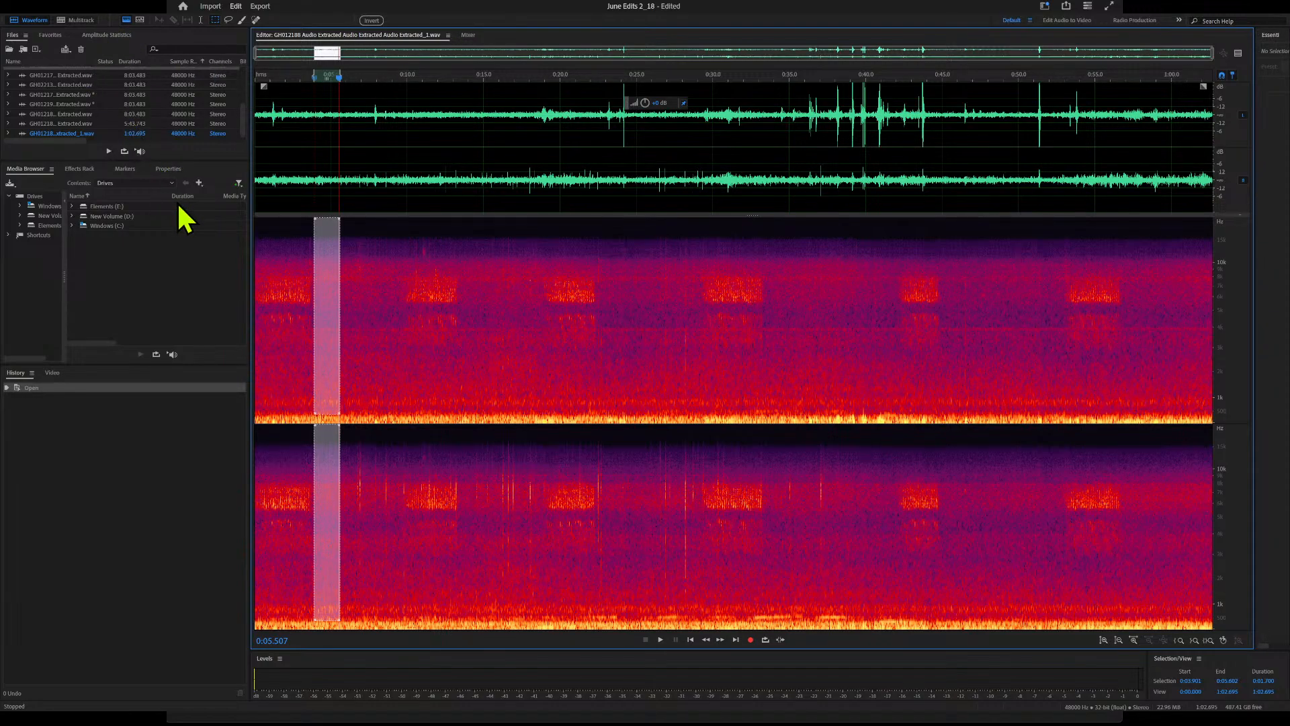
key("shift+p")
Try silencing the lowest frequencies between about 0:22.4 and 0:25 in both channels and play that passage
left_click(365, 246)
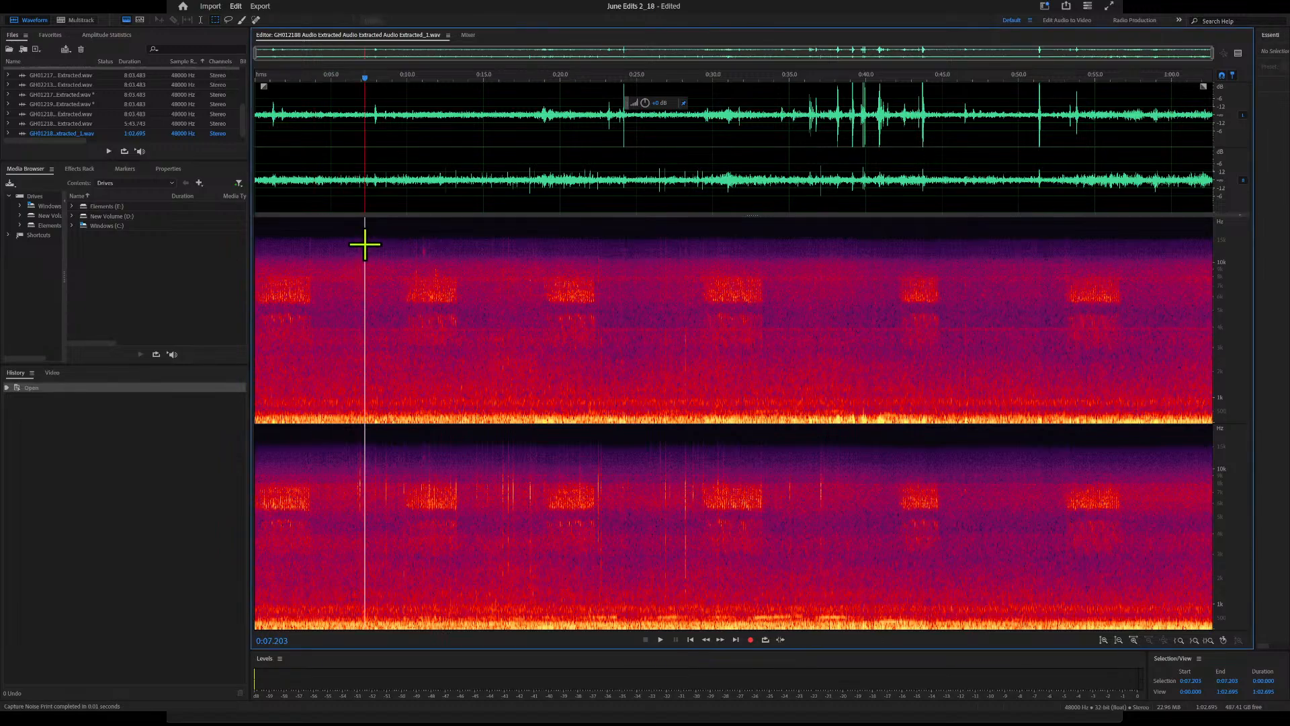
key("space")
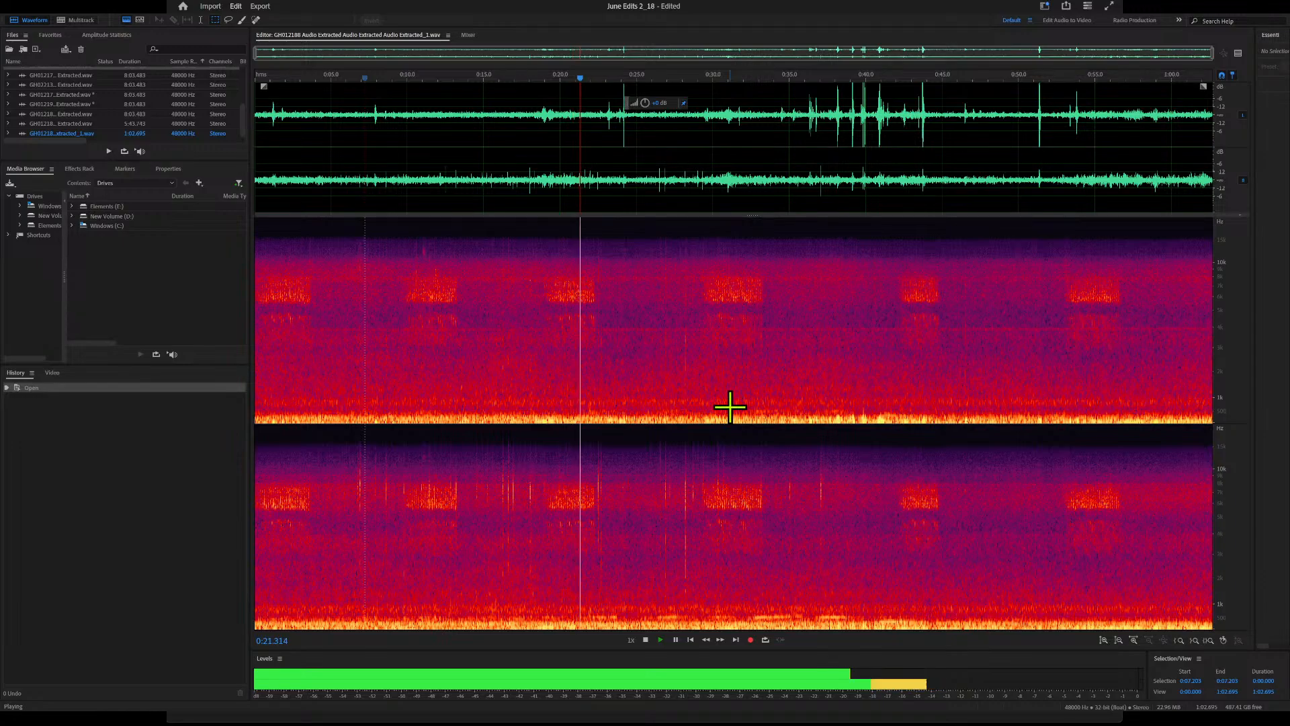
key("space")
left_click_drag(596, 418, 635, 429)
key("Delete")
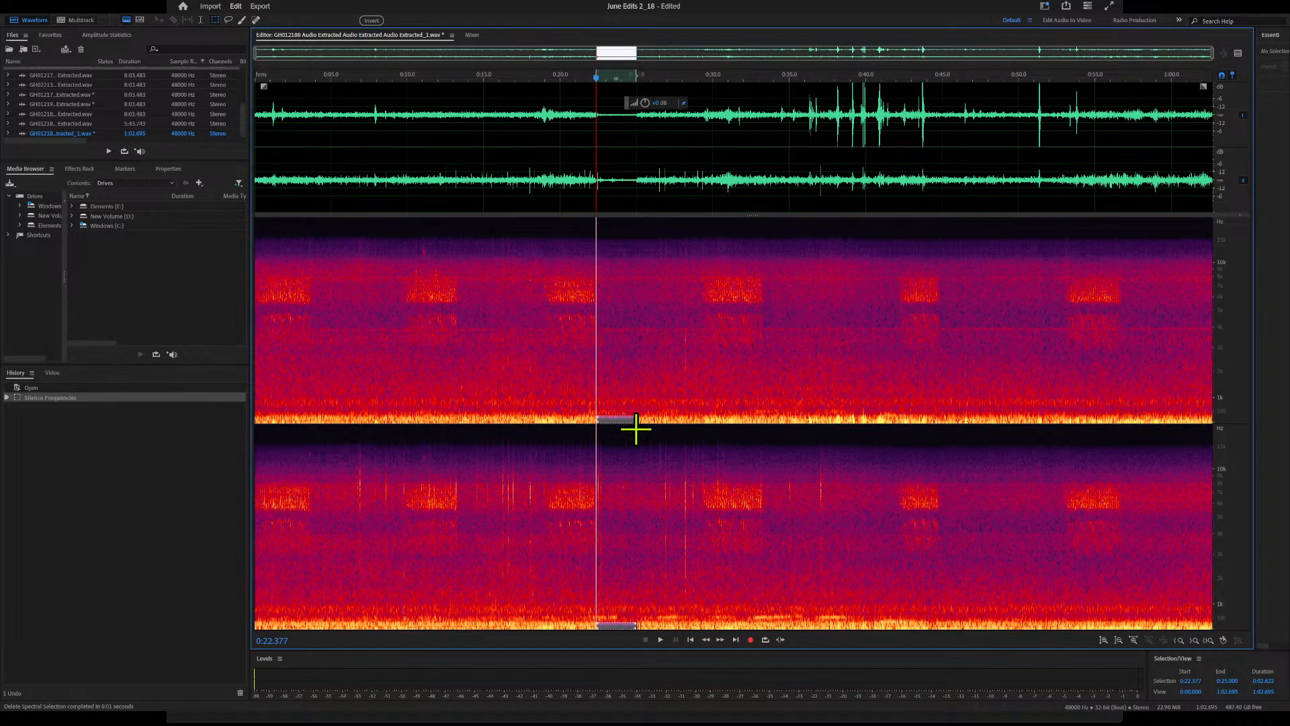
left_click(600, 361)
key("space")
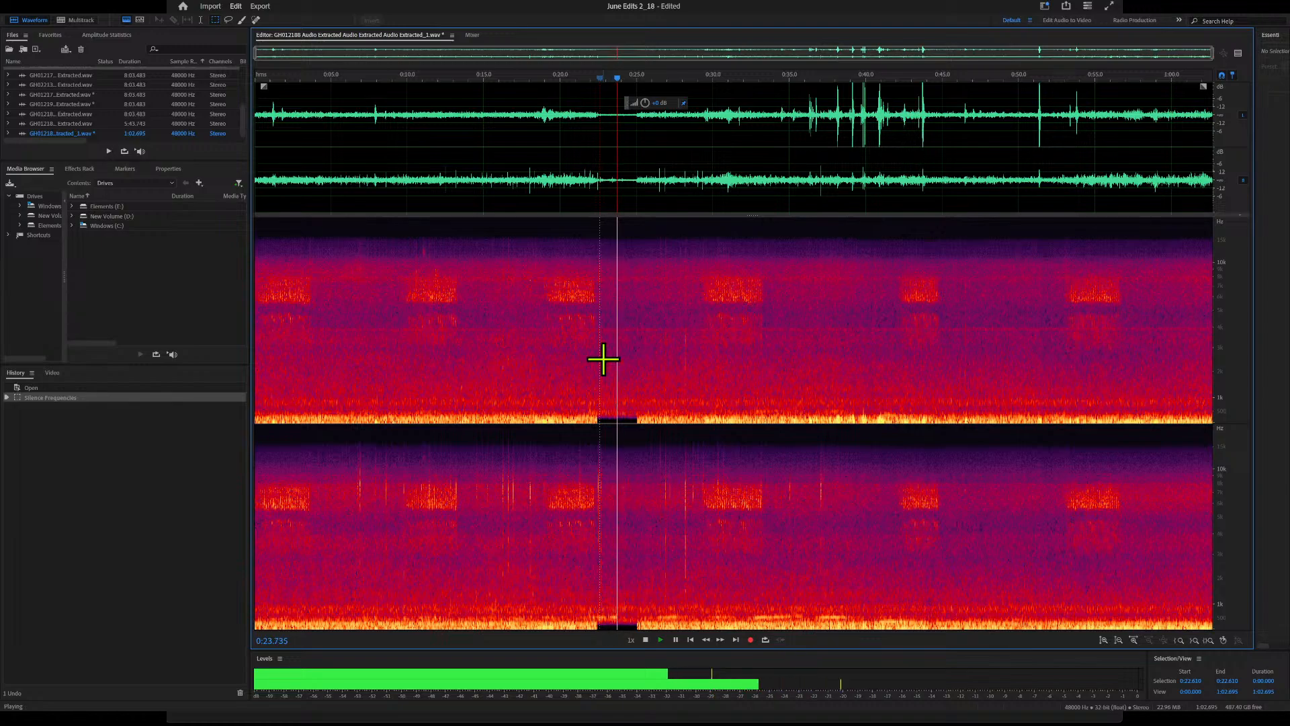
key("space")
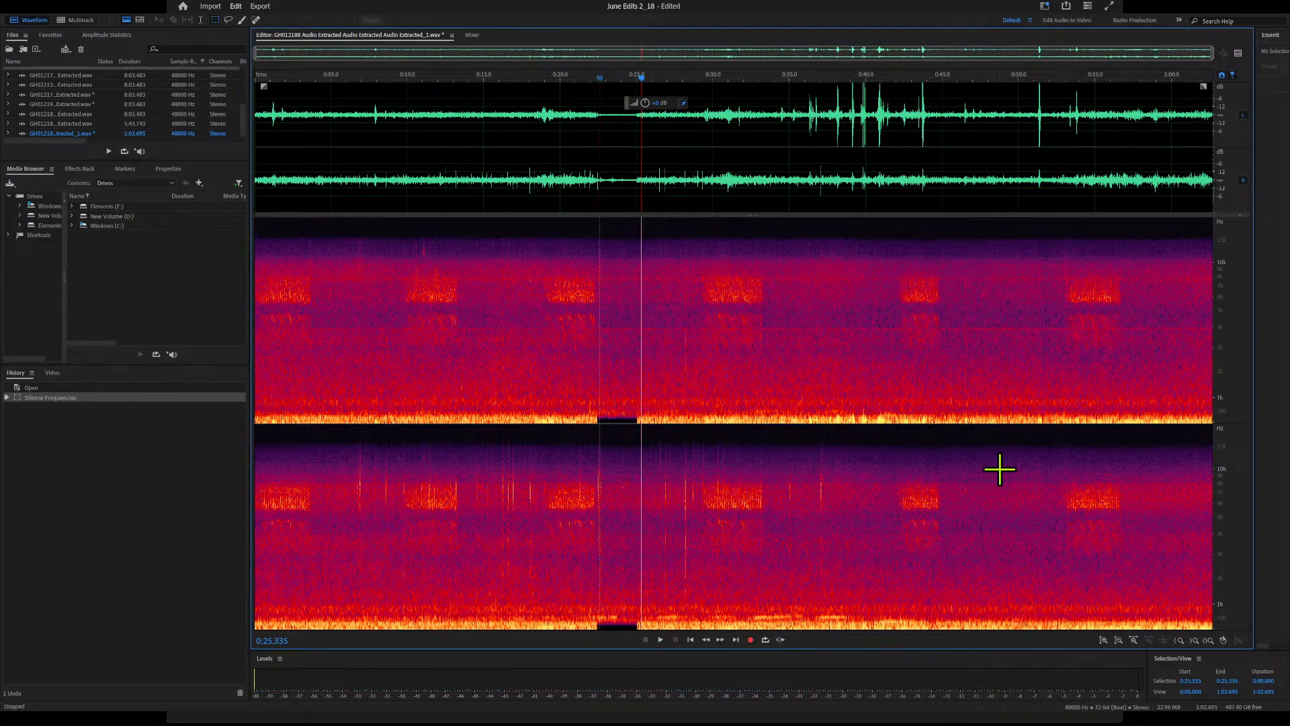
Silence the frequencies from just below 1 kHz down across the entire recording in both channels, and check playback from about 0:10
left_click_drag(1211, 408, 203, 557)
key("Delete")
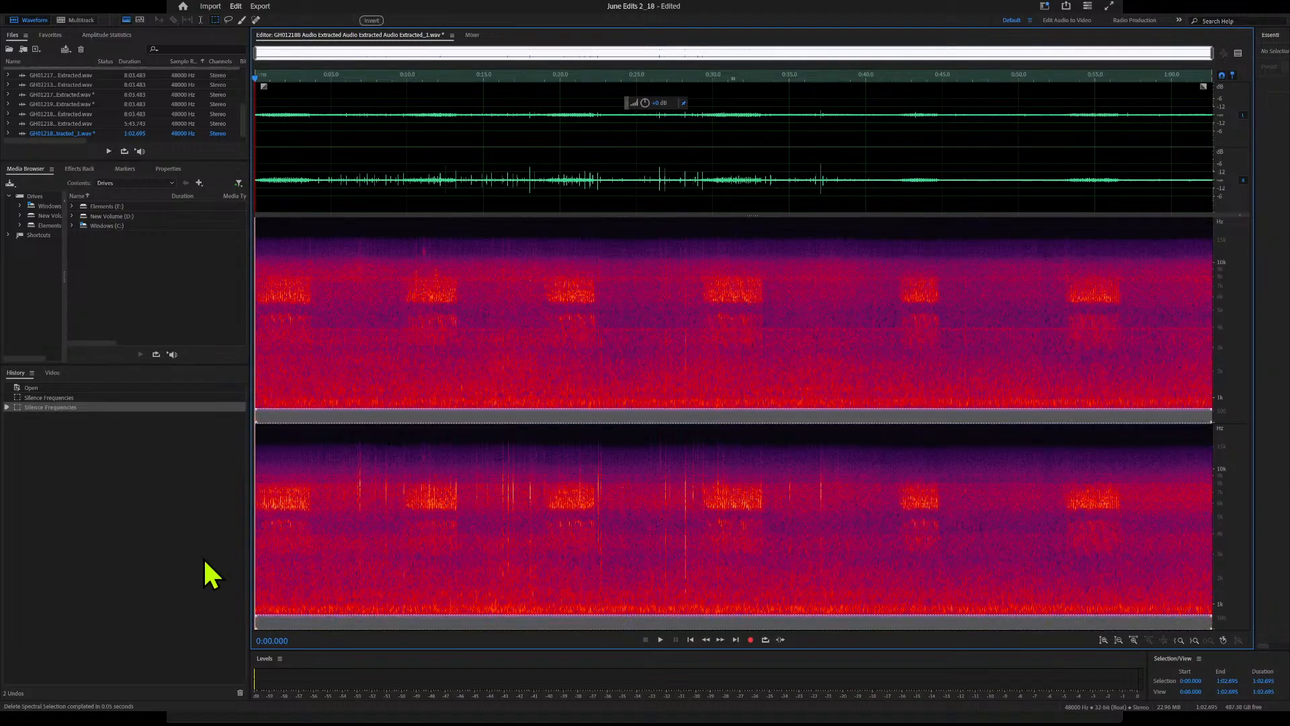
left_click(407, 356)
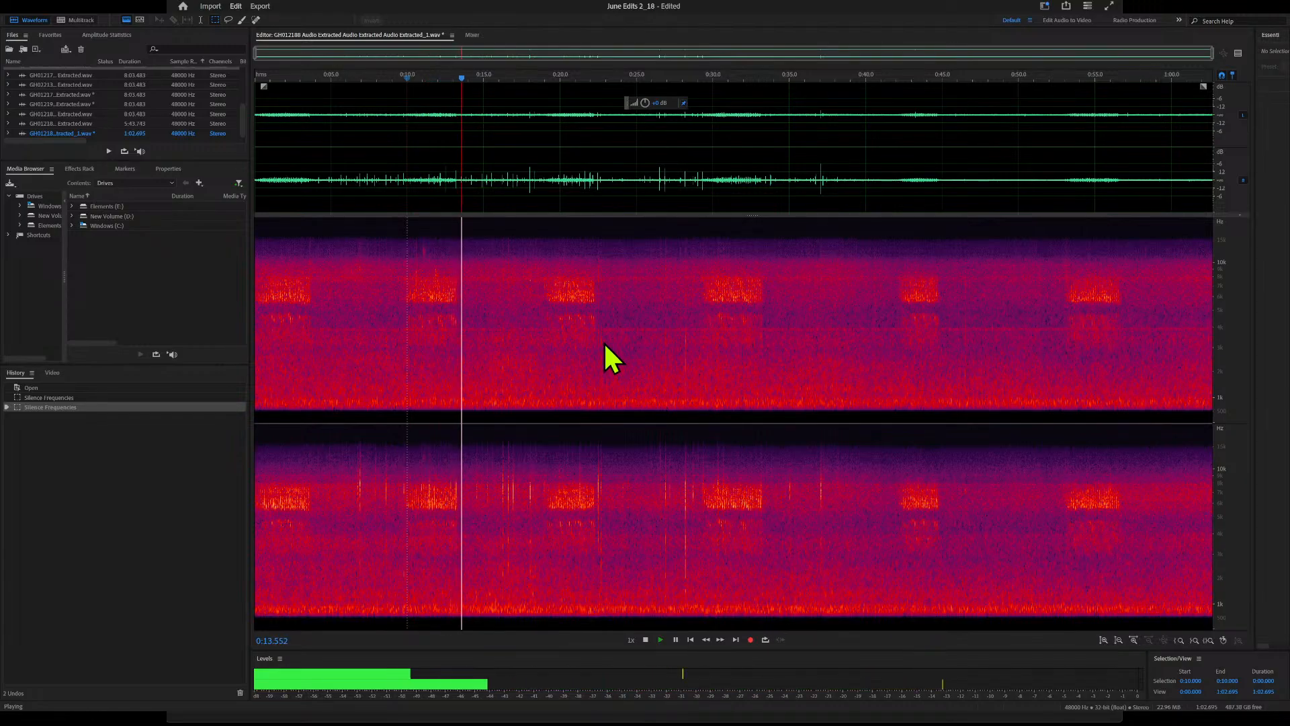
Apply Noise Reduction and Amplify to the whole recording, and play the result from about 0:15
key("ctrl+r")
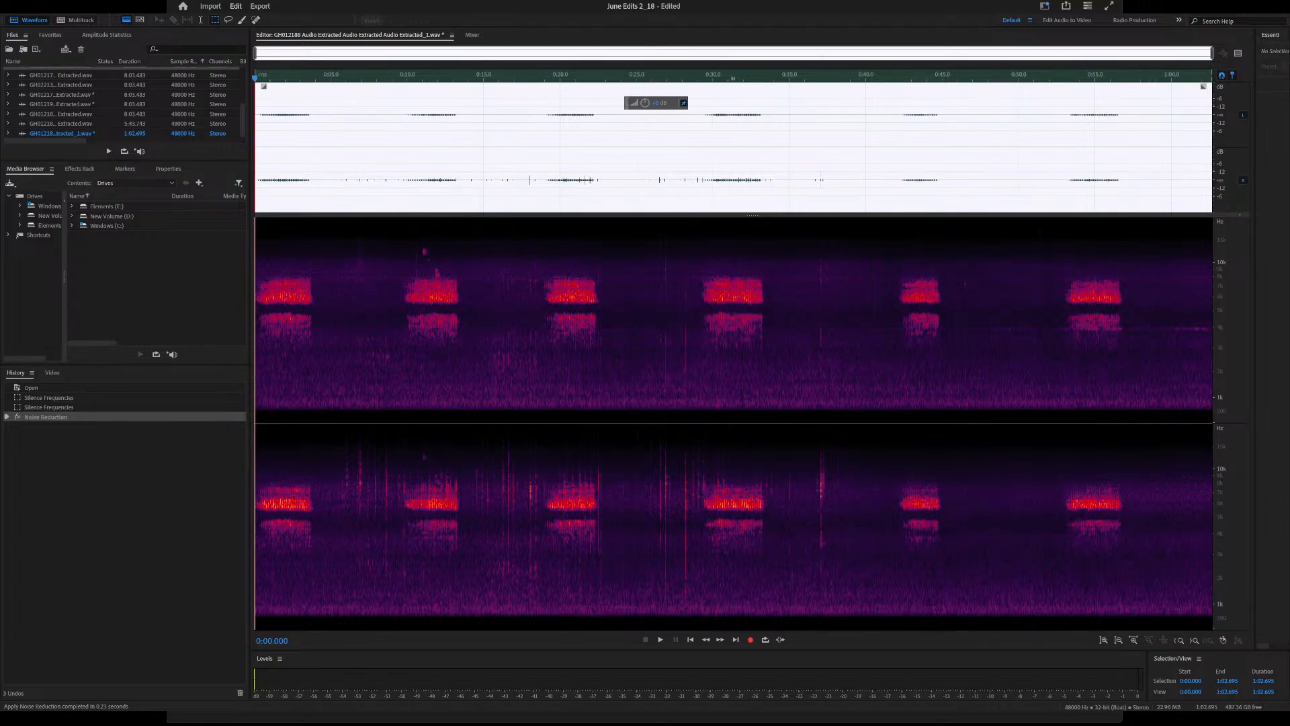
key("a")
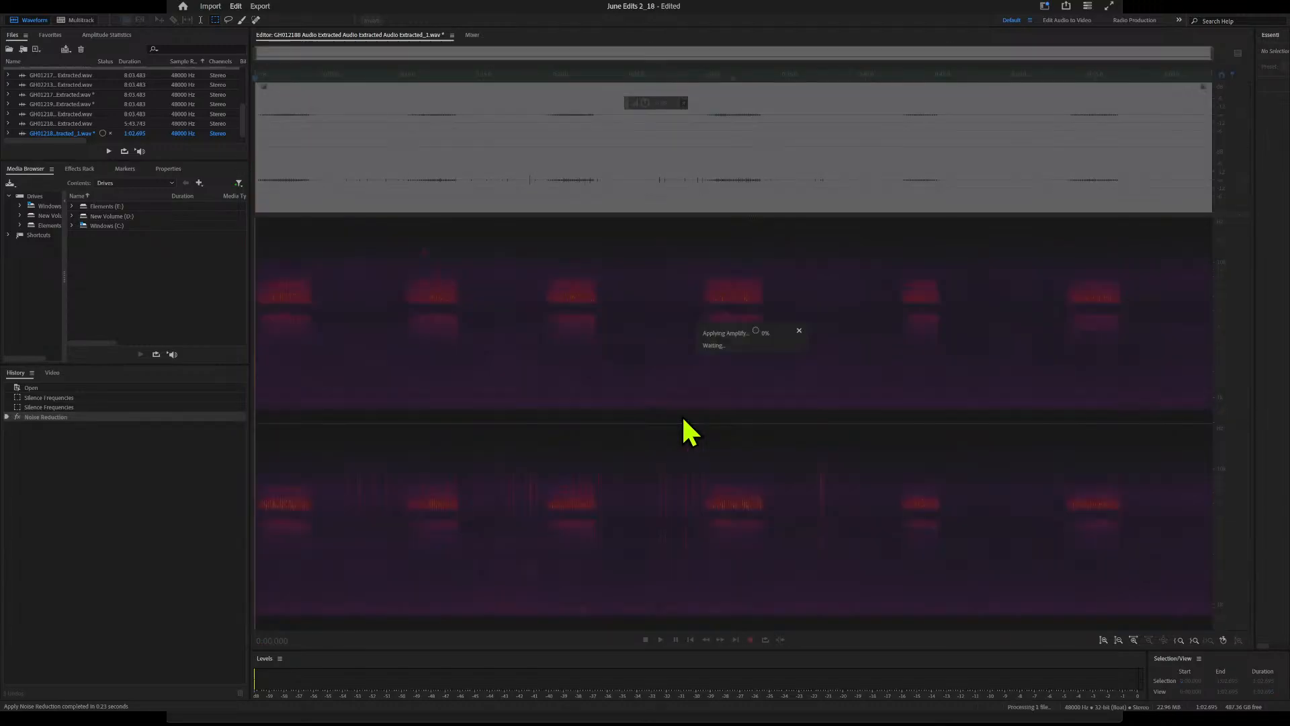
left_click(484, 362)
key("space")
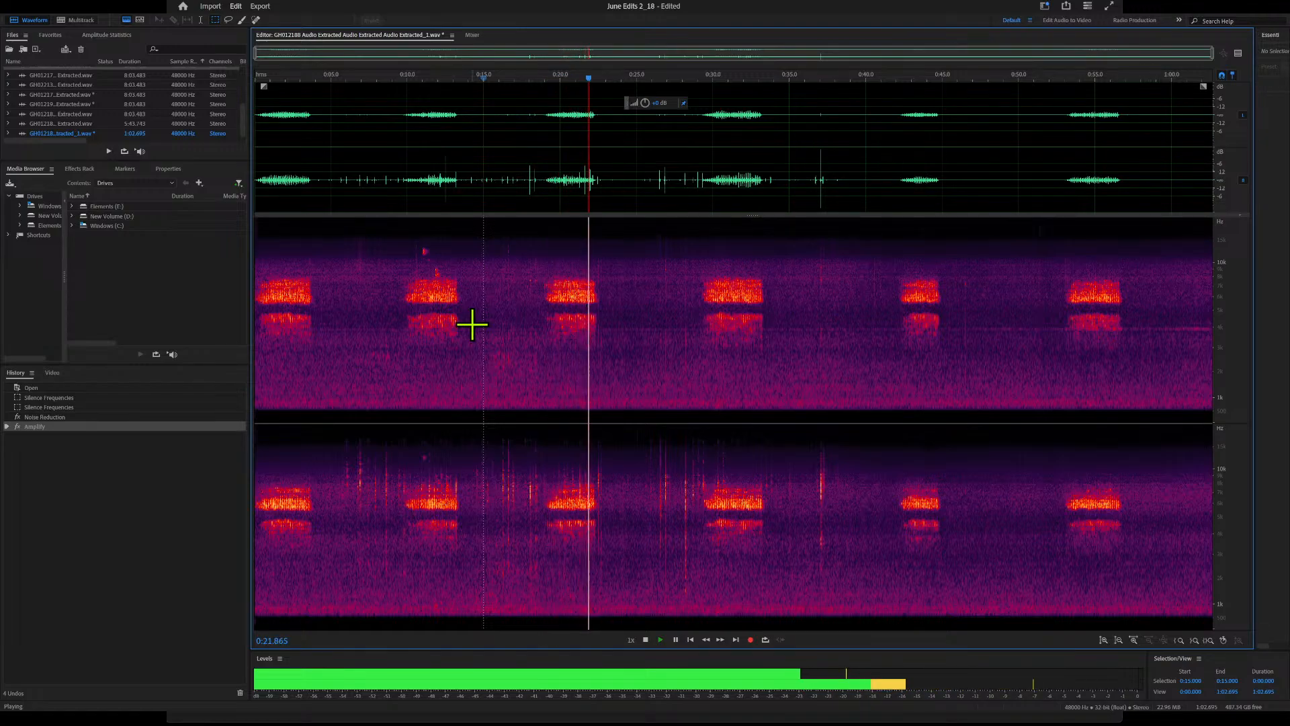
Check the processed recording around the click near 0:36.6 and at the sound bursts near 0:43 and 0:13
left_click(819, 79)
left_click(814, 79)
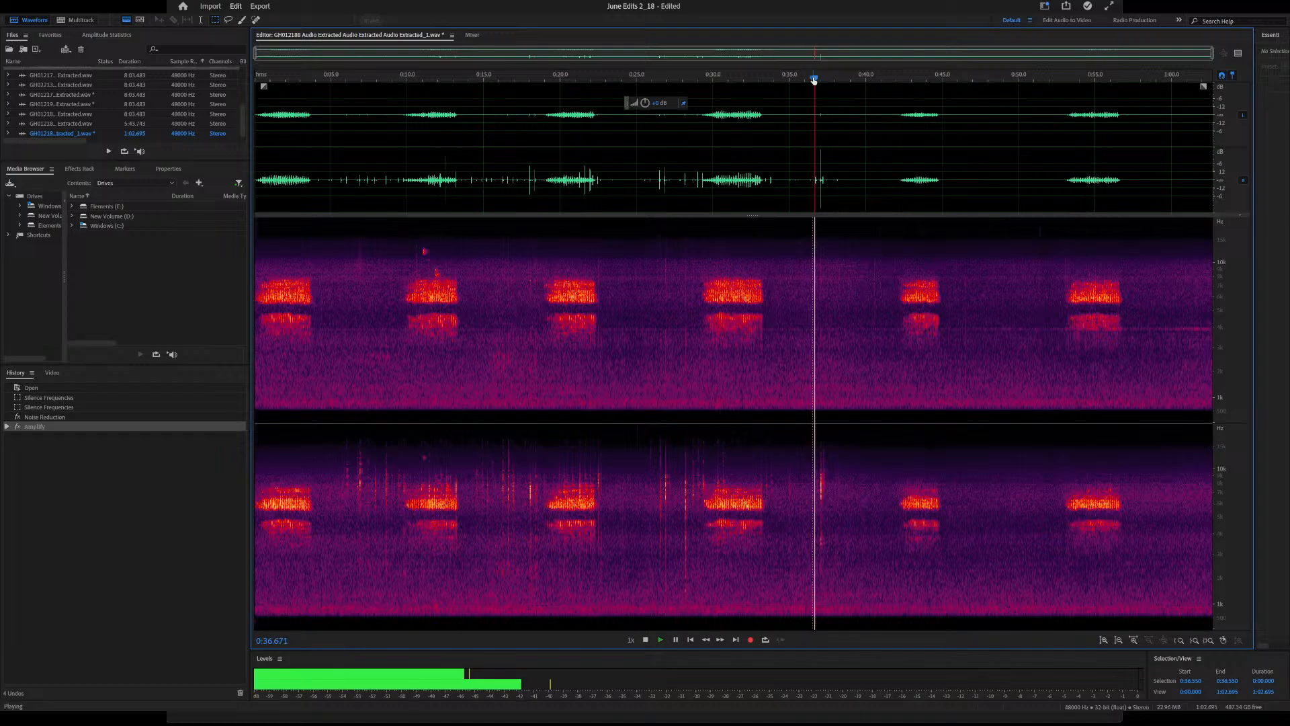
key("space")
left_click(912, 79)
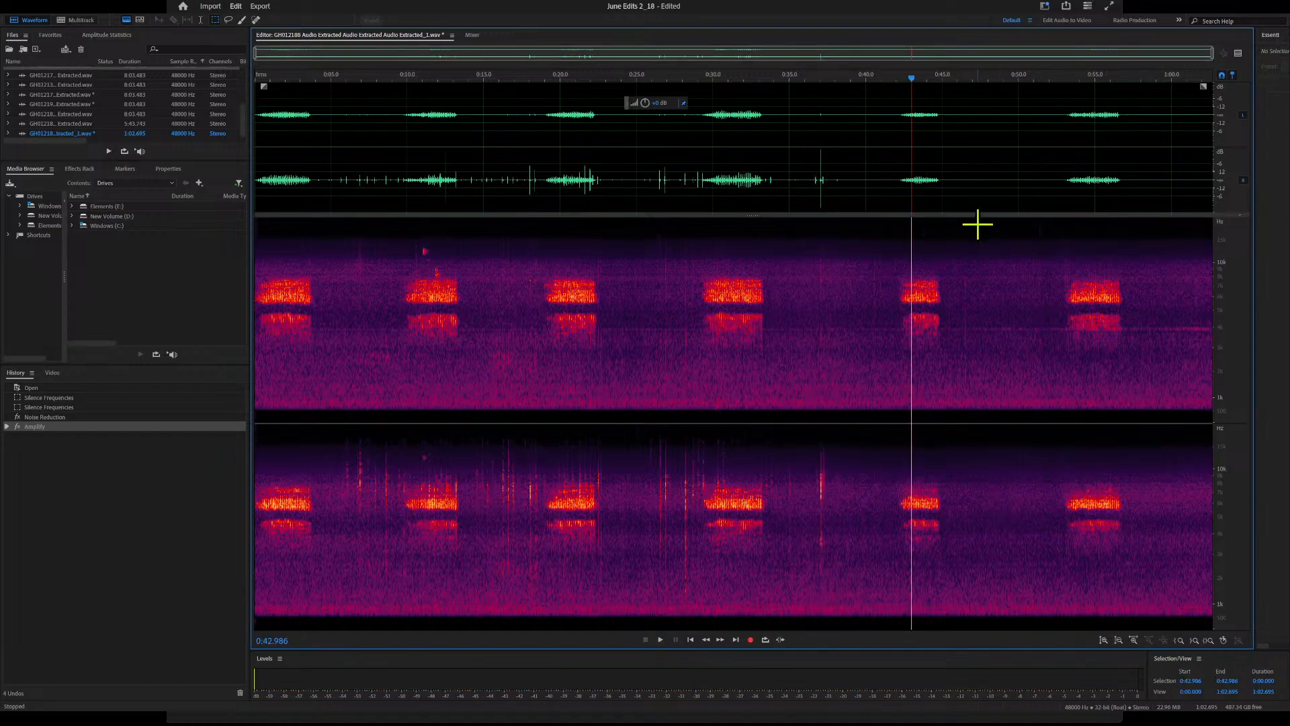
mouse_move(912, 78)
left_mouse_down()
mouse_move(265, 78)
mouse_move(504, 105)
mouse_move(1220, 127)
mouse_move(302, 139)
mouse_move(455, 145)
left_mouse_up()
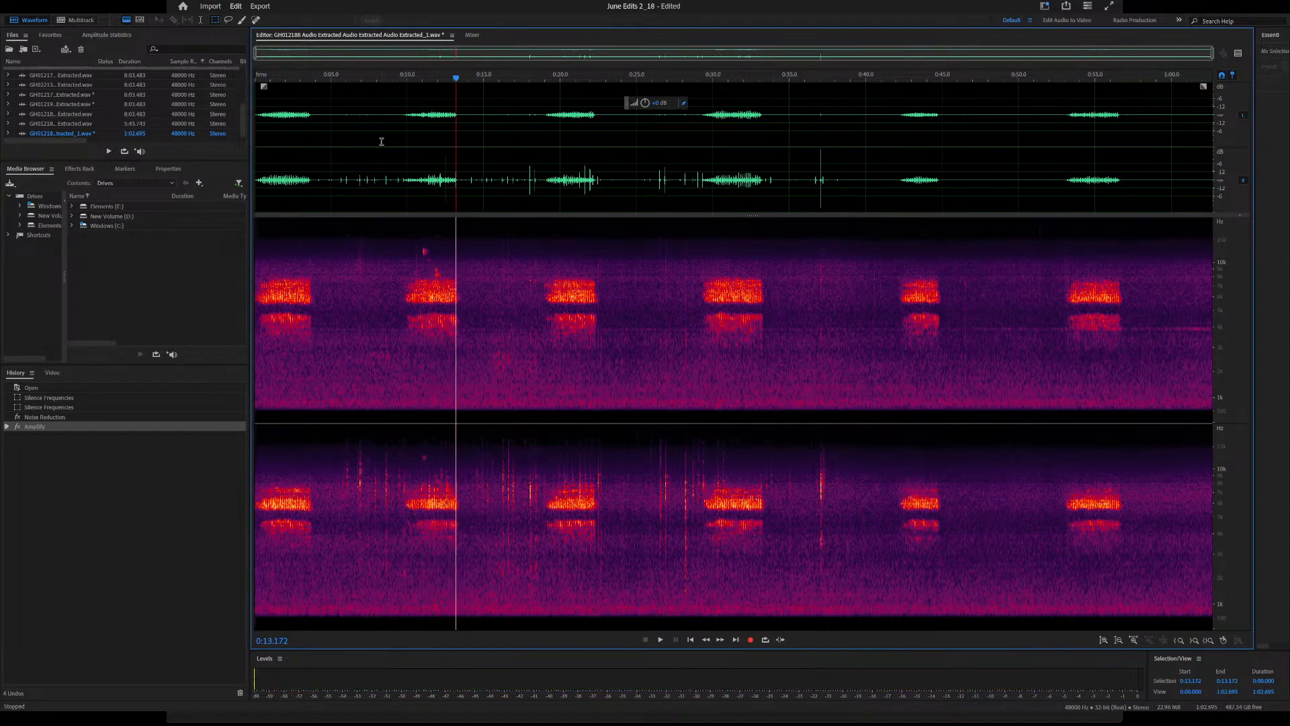
Save and close the cleaned GH012188 audio file, and switch back to Premiere Pro
left_click(146, 55)
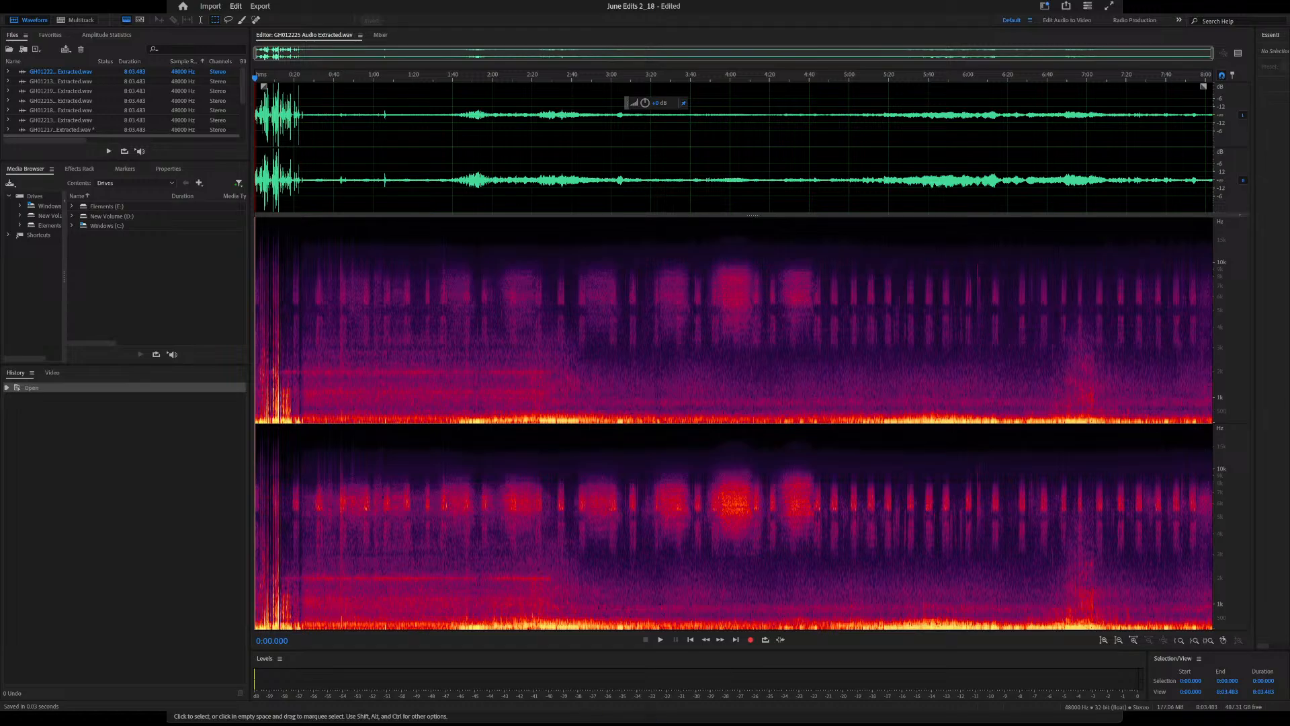
key("alt+Tab")
left_click(341, 151)
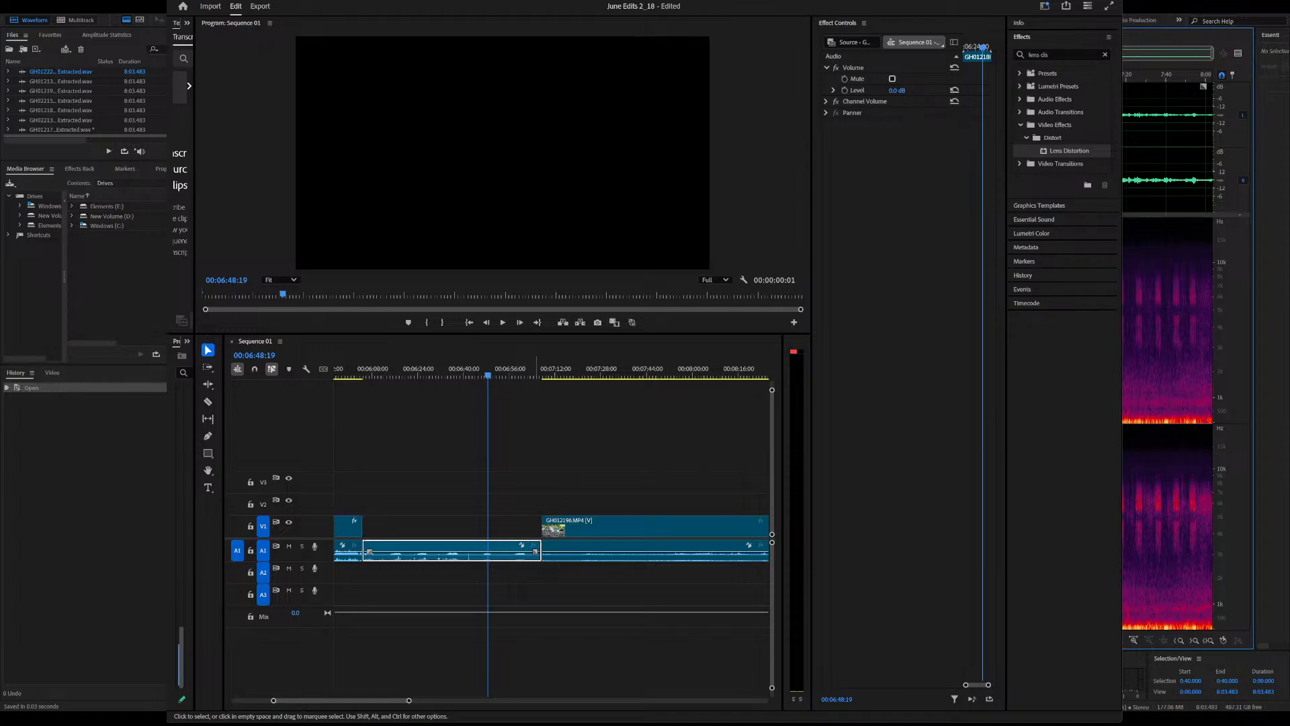
left_click(579, 720)
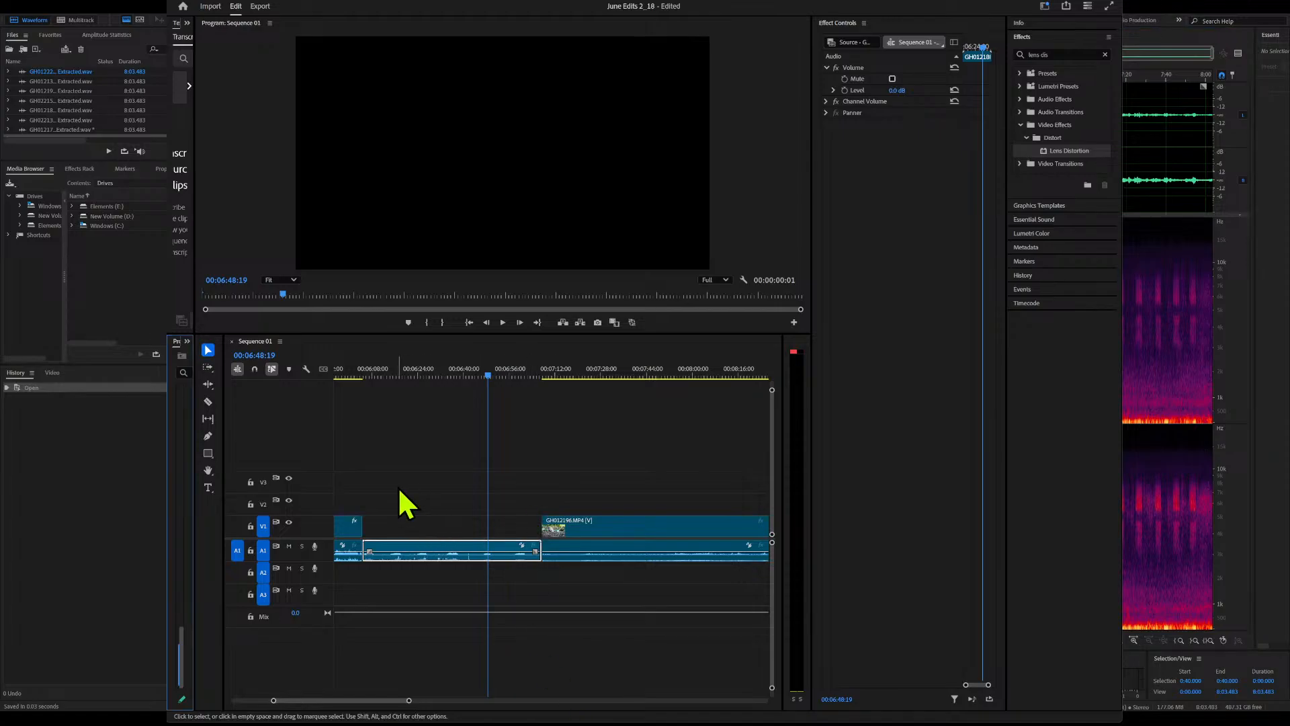
Play the cleaned audio clip briefly from 6:48:19 and maximize the Premiere Pro window
key("space")
key("space")
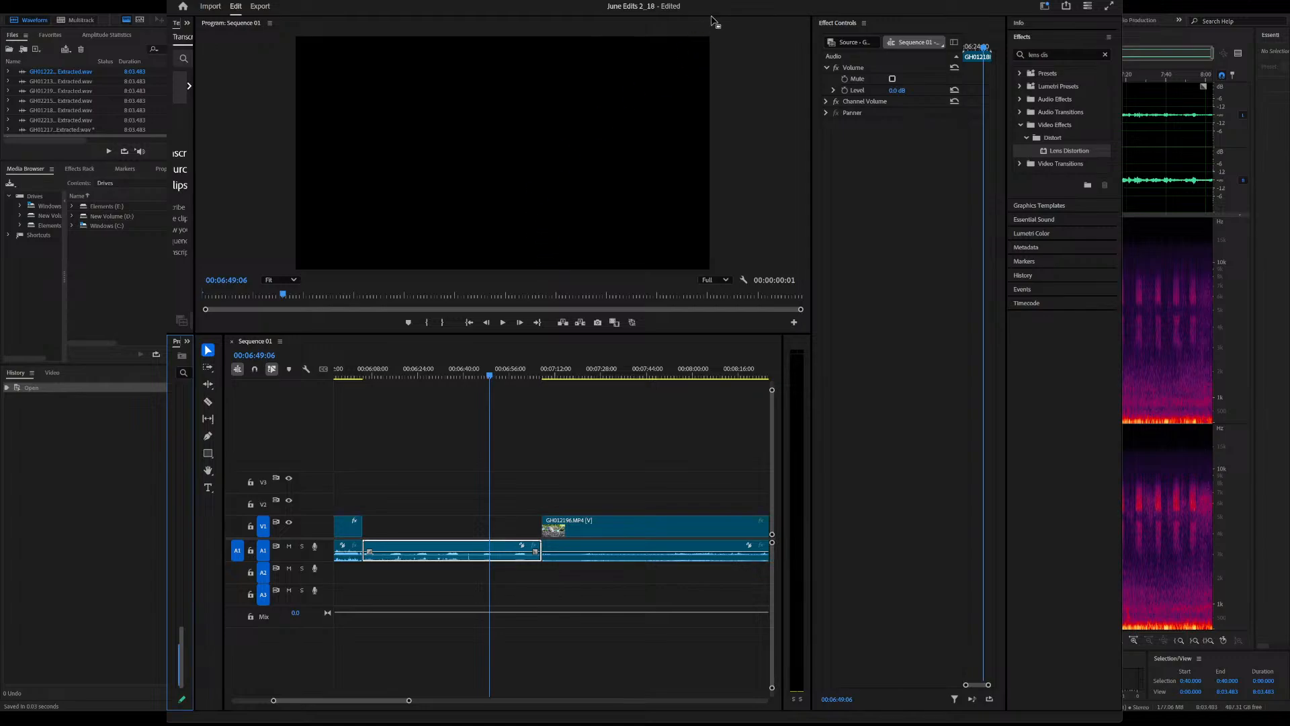
left_click(1105, 5)
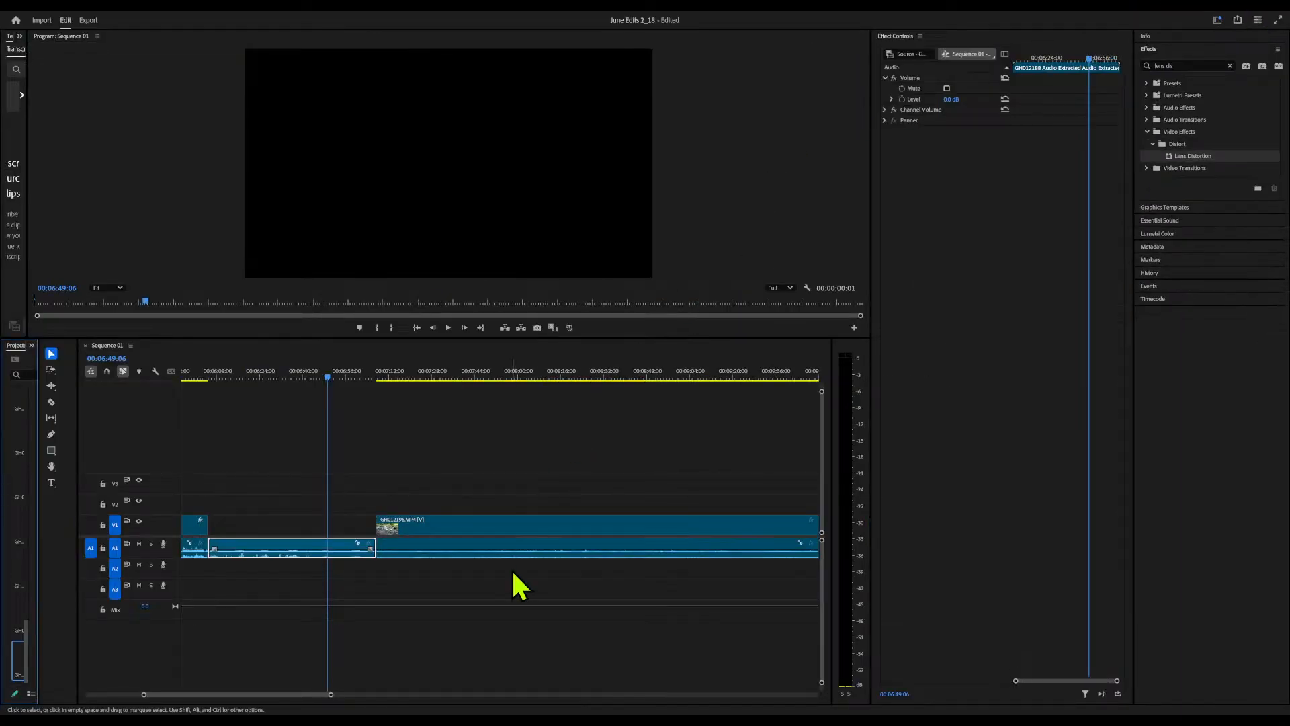
Move the cleaned GH012188 audio clip onto track A2 beneath the matching footage and play it briefly from about 4:46
left_click_drag(329, 696, 479, 695)
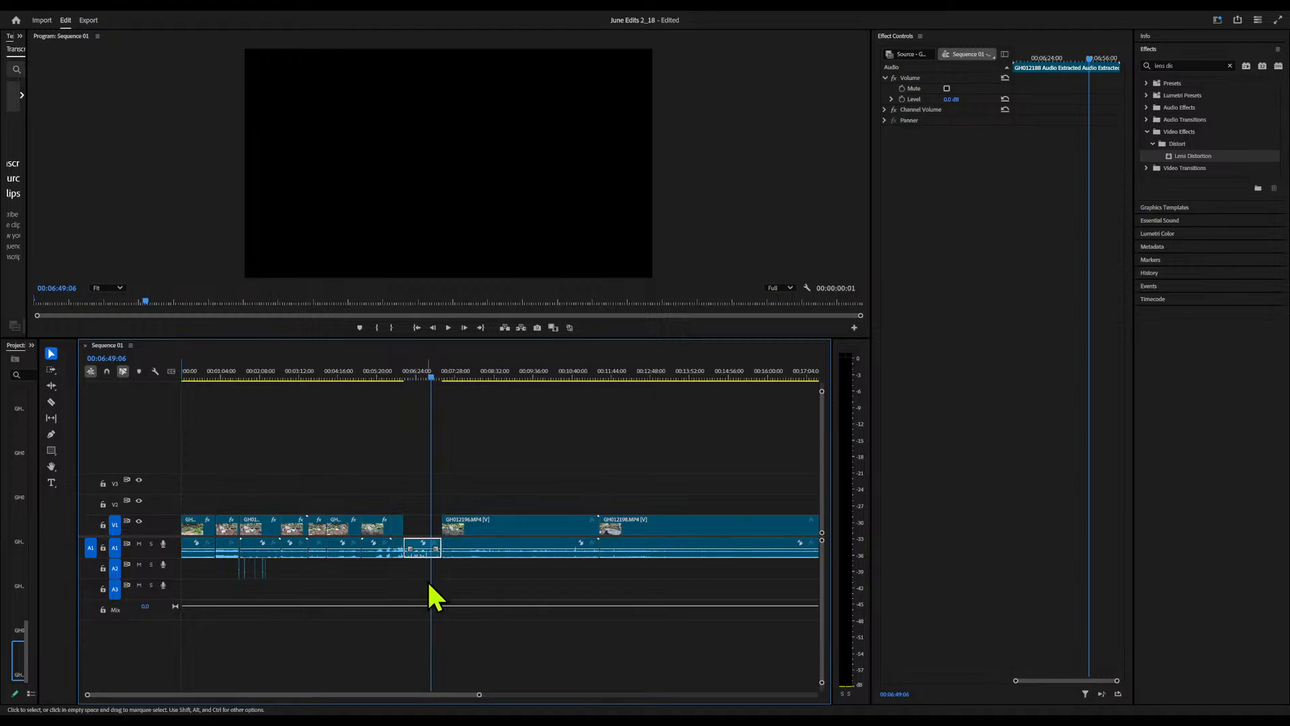
left_click_drag(425, 552, 367, 575)
left_click(356, 373)
key("space")
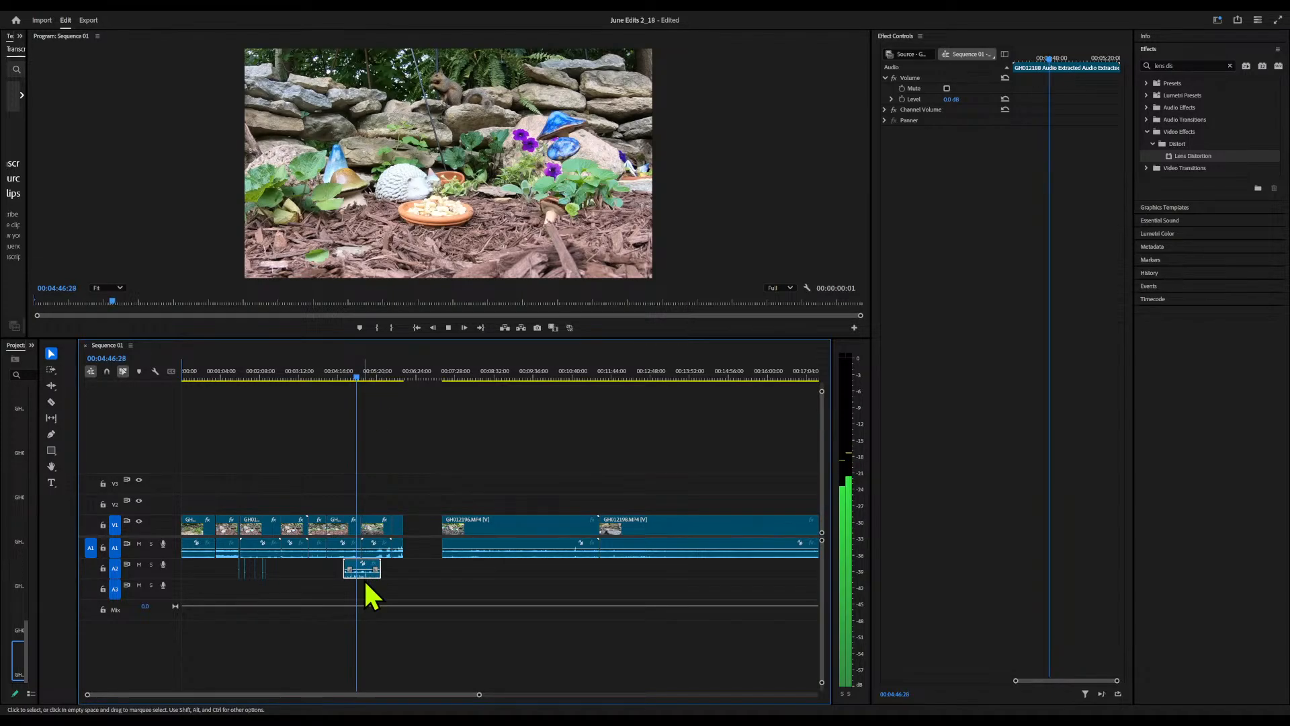
key("space")
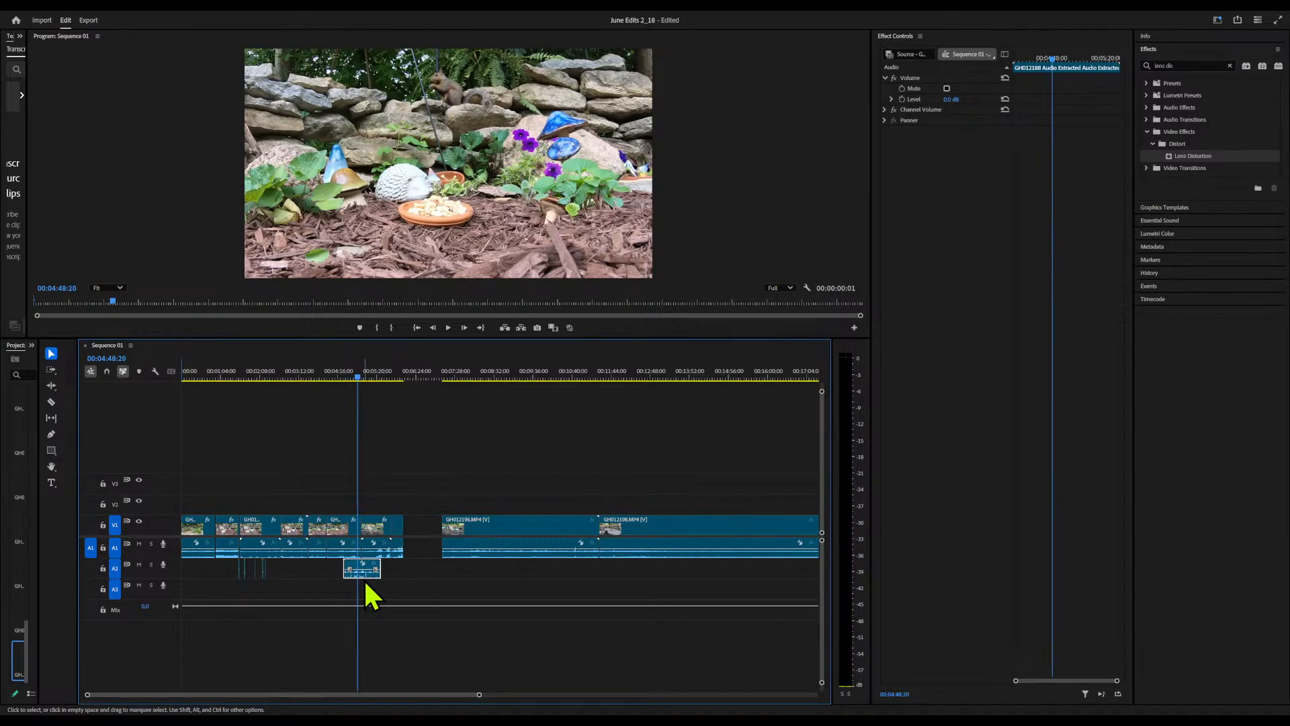
Ripple-delete the empty gap on V1 before the GH012196 clip so it starts at 6:04:22
left_click(423, 526)
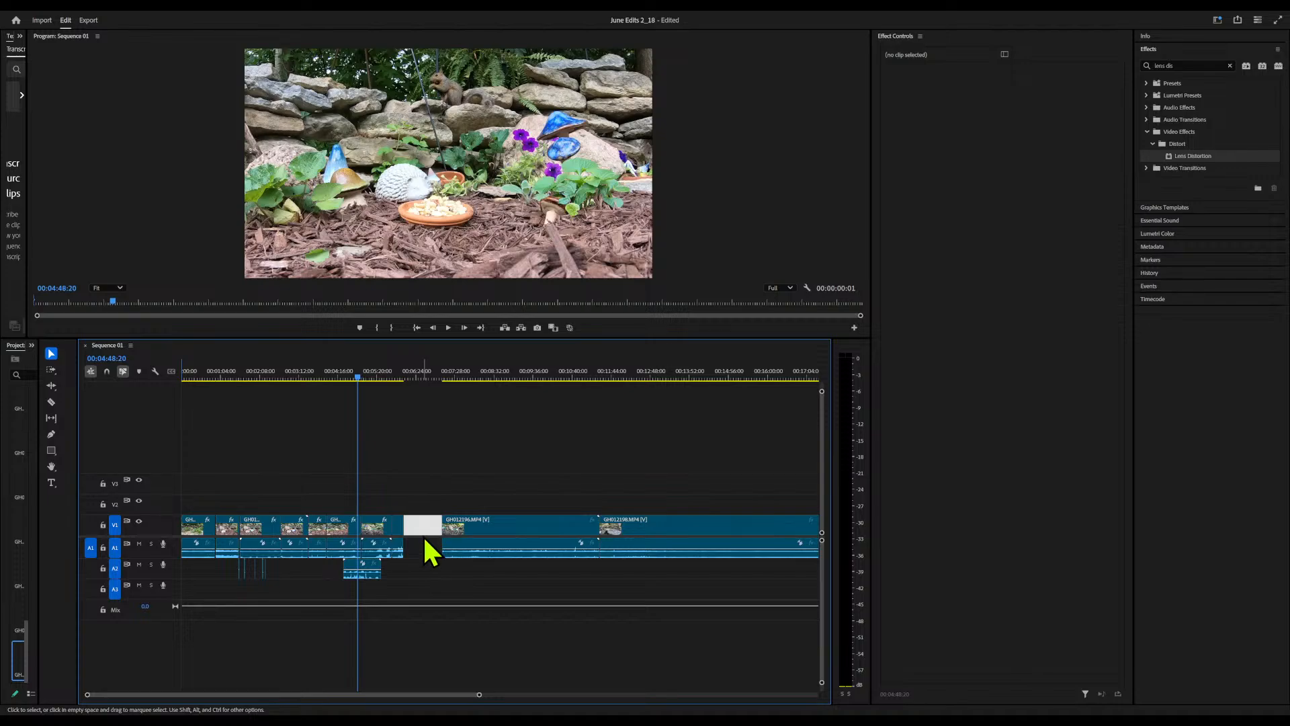
key("Down")
key("Delete")
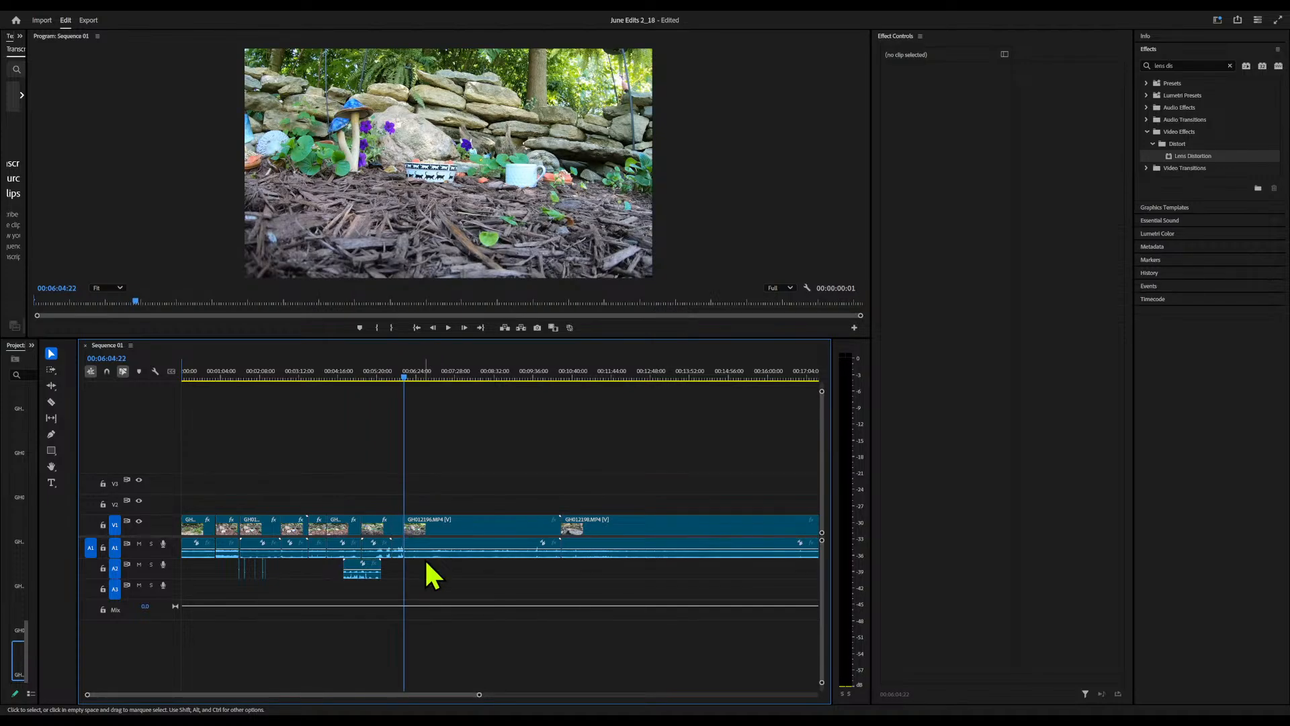
Shift the framing of the GH012188 clip starting at 5:45:12 to position 2649, 1296
left_click_drag(405, 373, 498, 430)
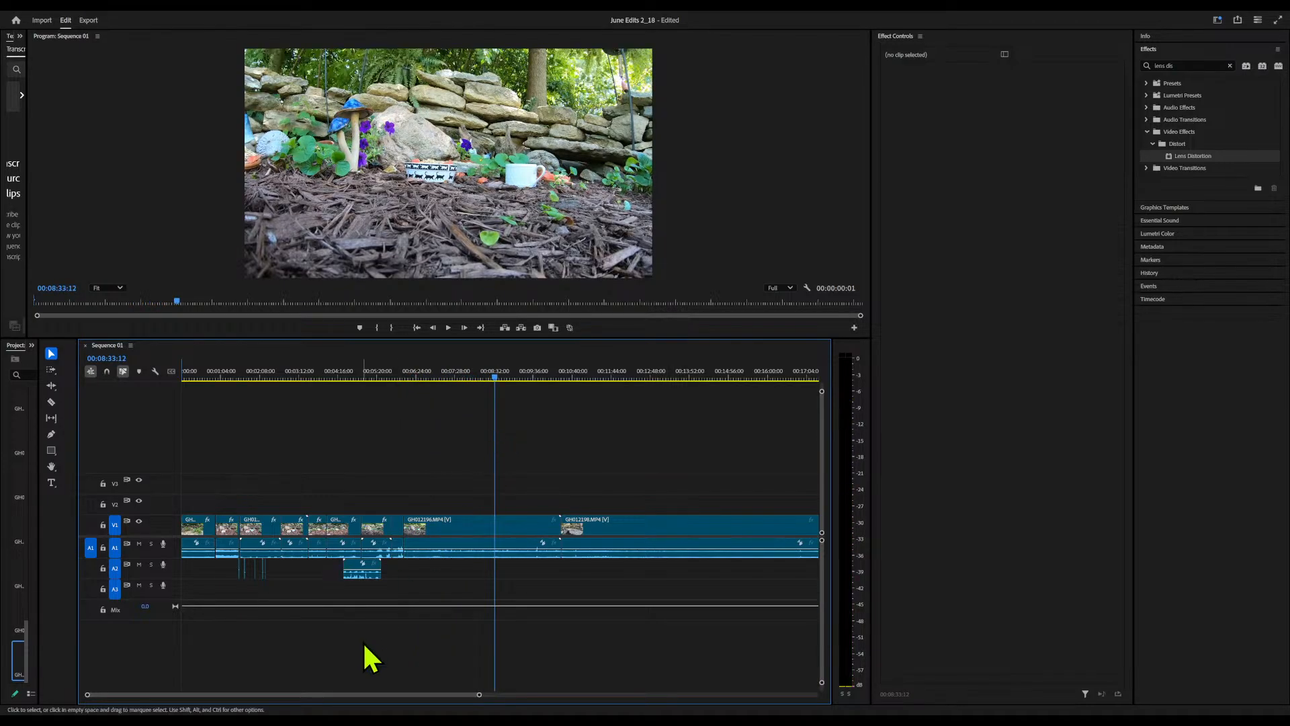
left_click_drag(479, 695, 294, 696)
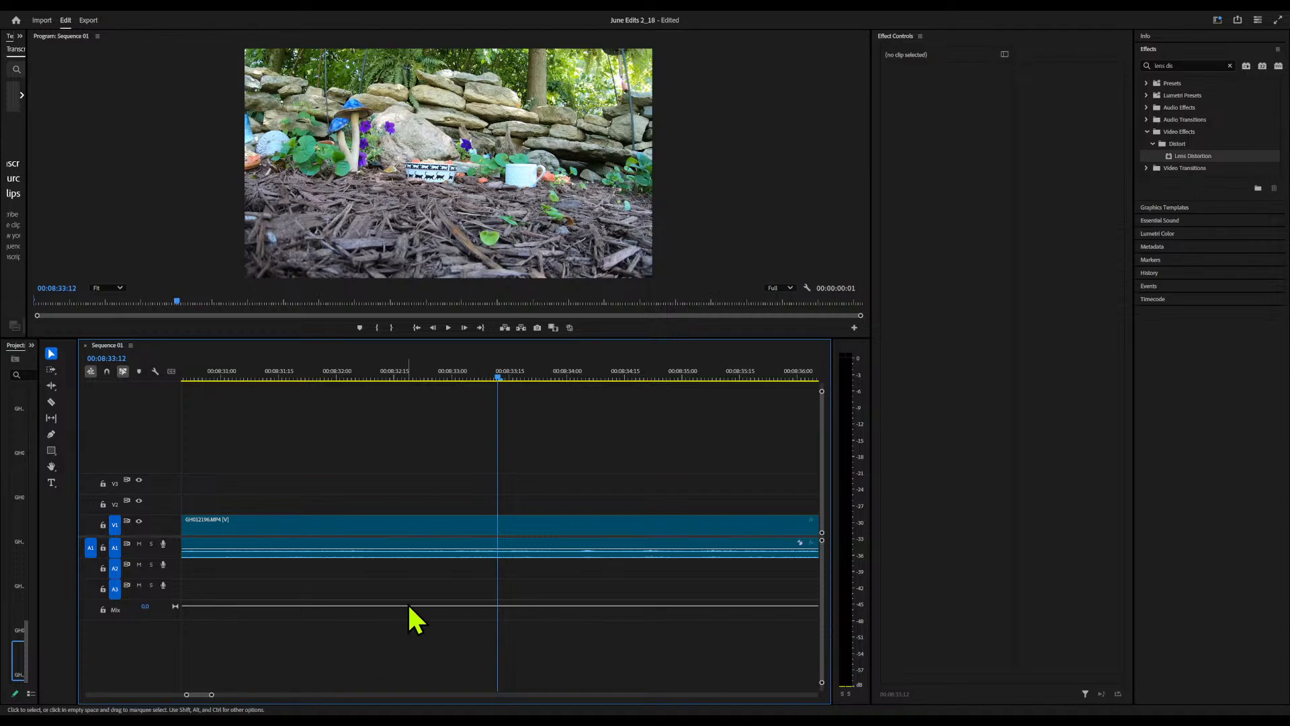
key("Up")
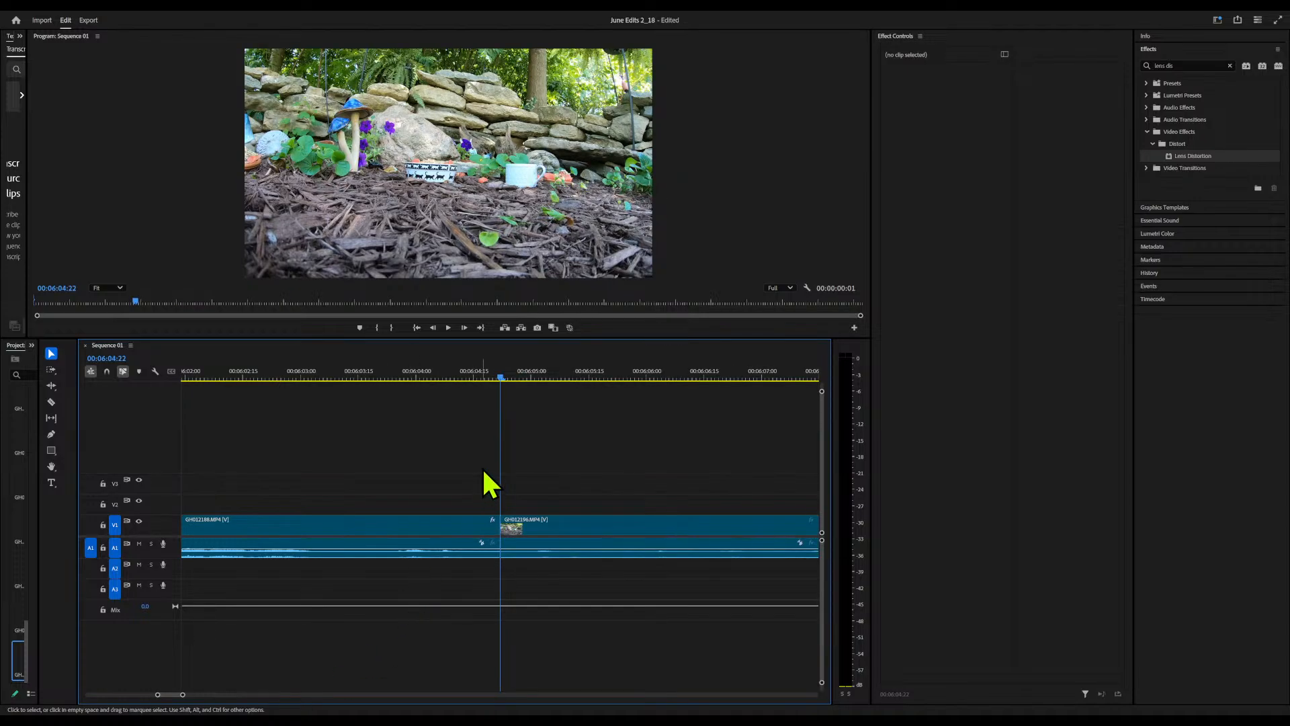
left_click_drag(503, 378, 367, 391)
key("Up")
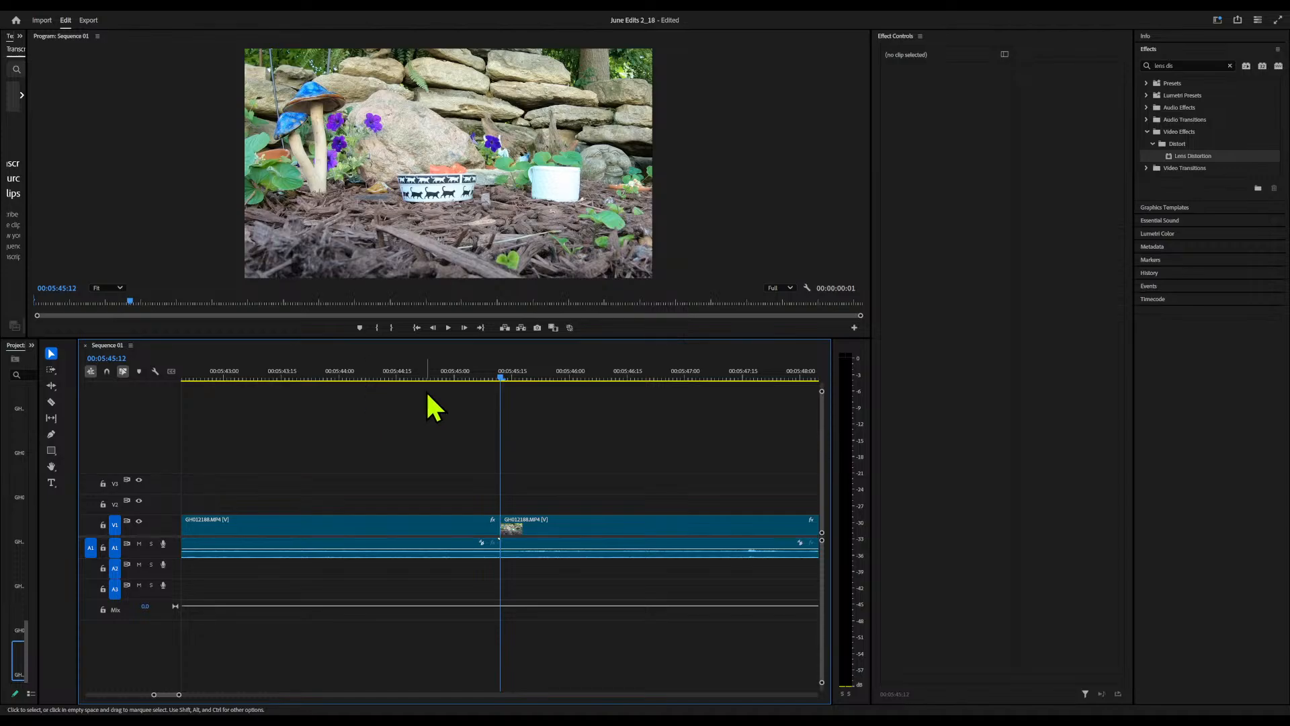
left_click_drag(503, 379, 783, 391)
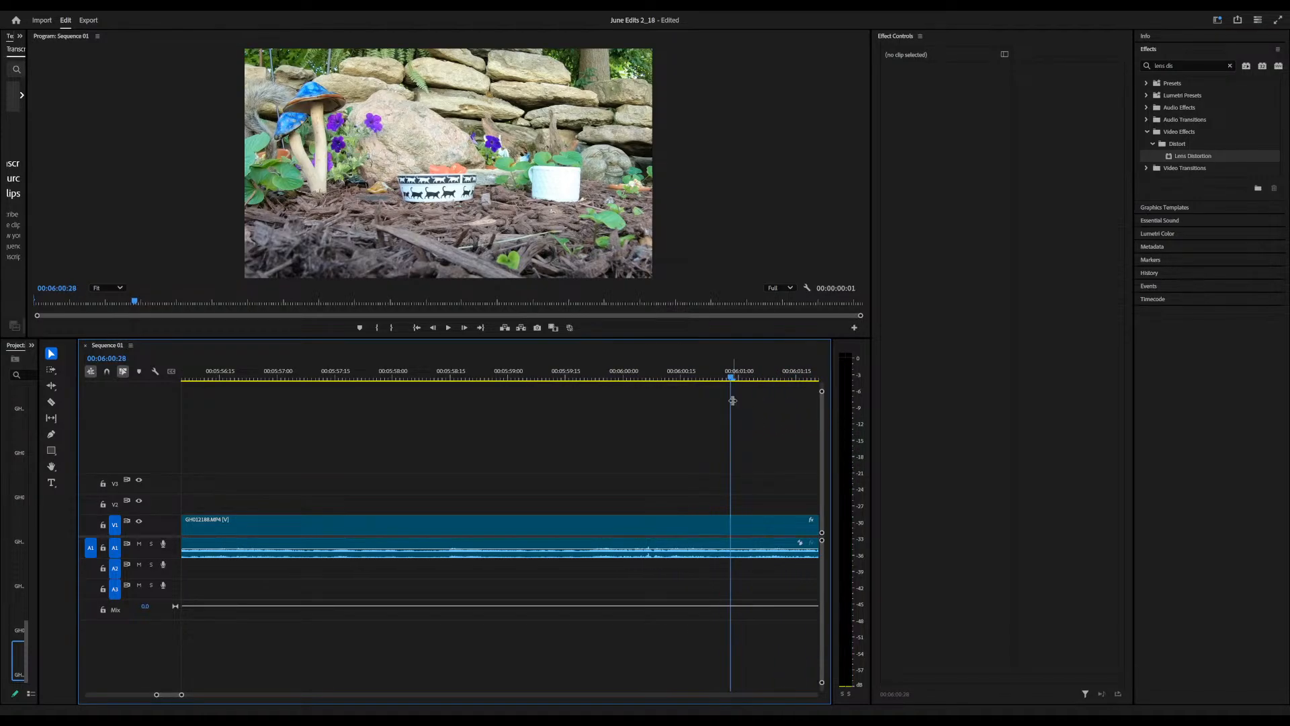
key("Up")
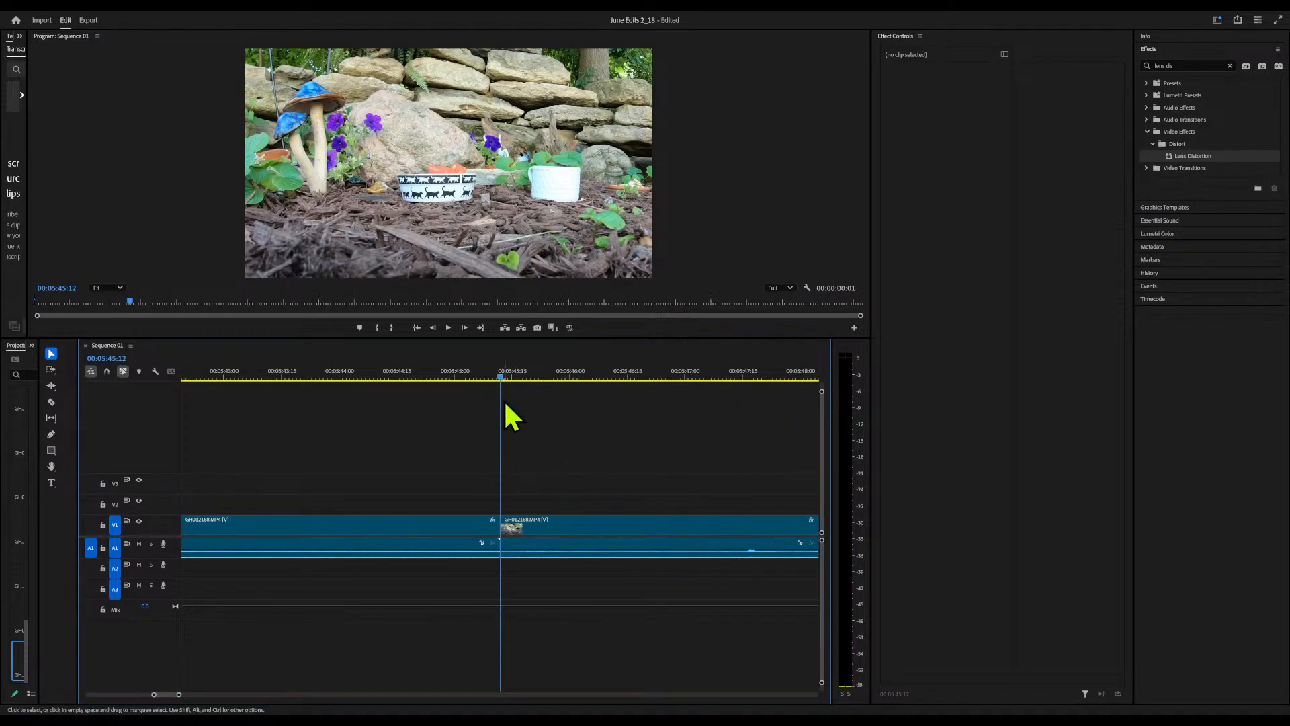
left_click_drag(498, 378, 808, 396)
left_click(704, 521)
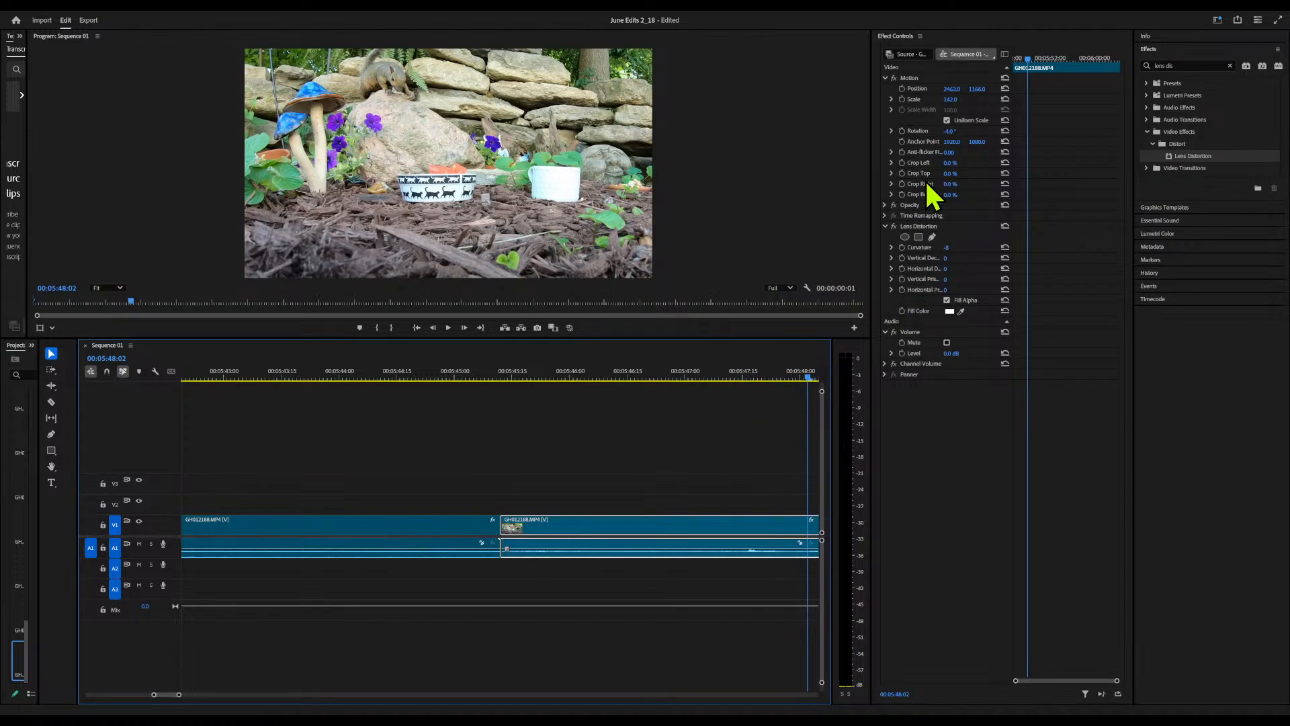
left_click_drag(975, 92, 859, 92)
mouse_move(951, 88)
left_mouse_down()
mouse_move(1059, 88)
mouse_move(951, 88)
left_mouse_up()
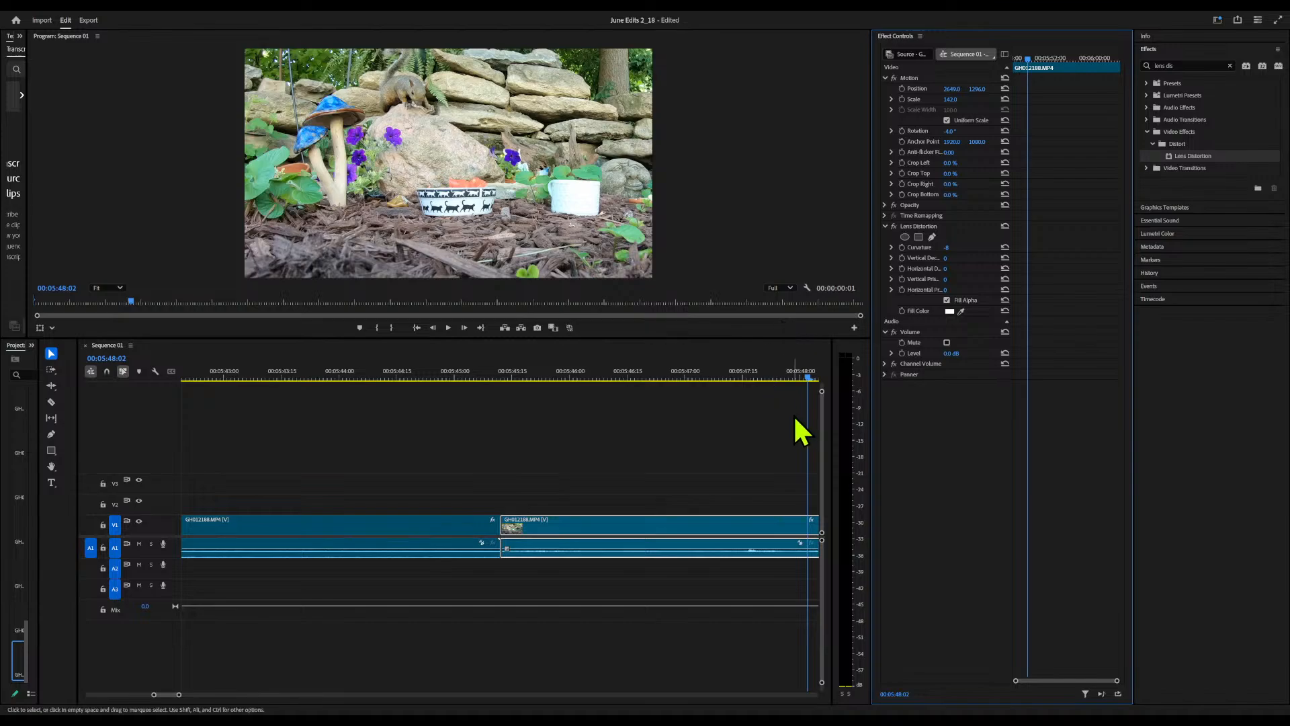
Apply Lens Distortion to the GH012196 clip starting at 6:04:22 and set its curvature to -8
left_click_drag(808, 379, 650, 417)
left_click(684, 538)
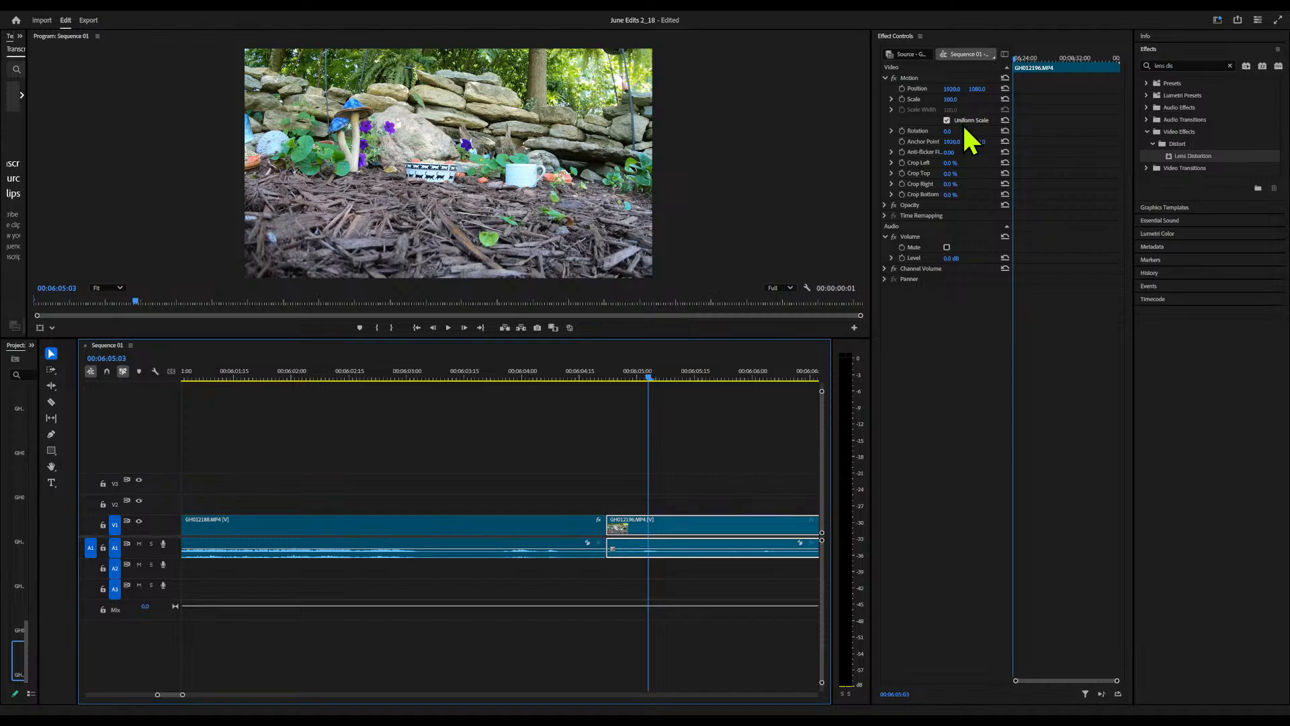
left_click_drag(1145, 153, 992, 209)
left_click(953, 247)
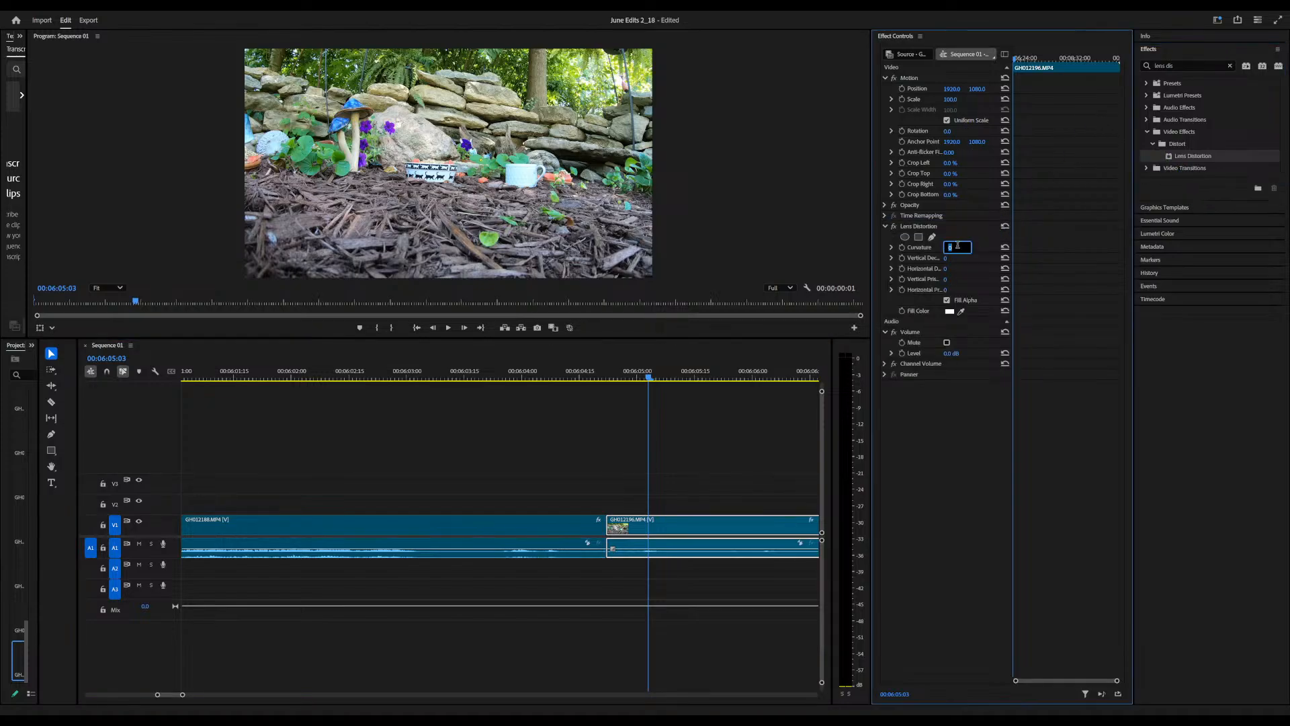
type("-8")
key("Return")
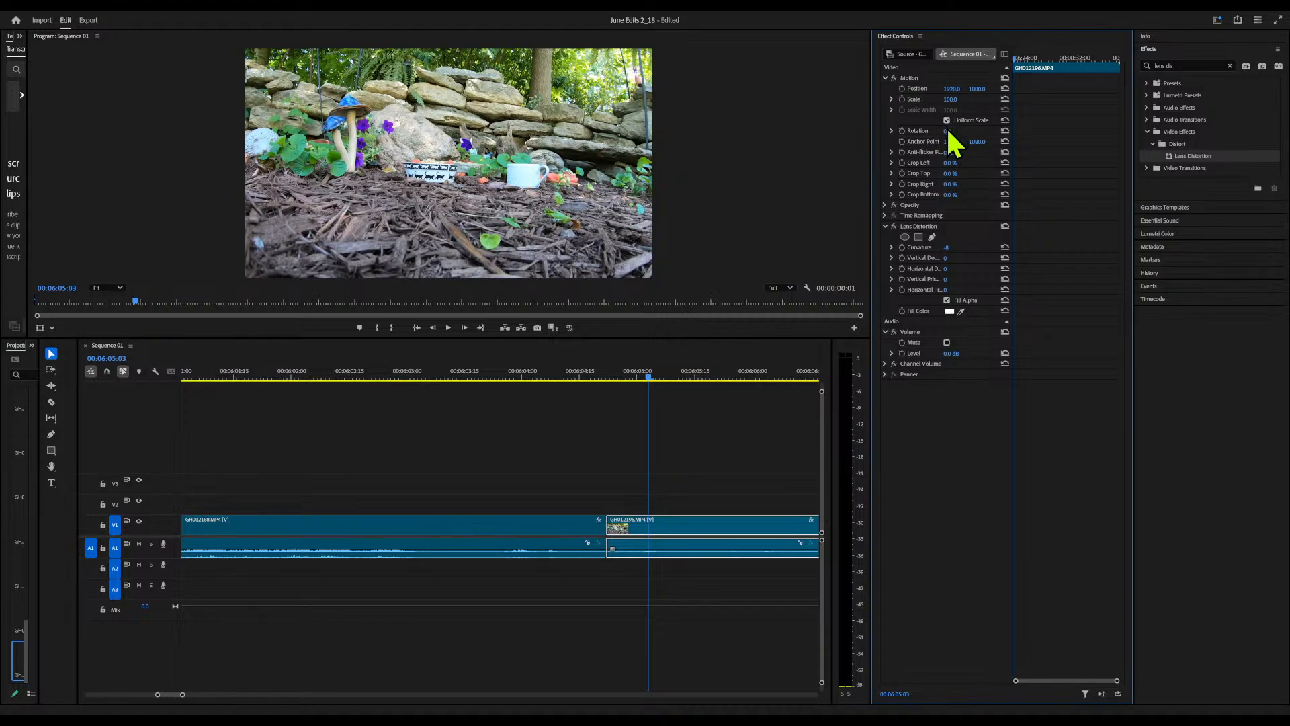
Scale the GH012196 clip to about 111% and rotate it to -4° to level the scene
left_click_drag(948, 131, 959, 99)
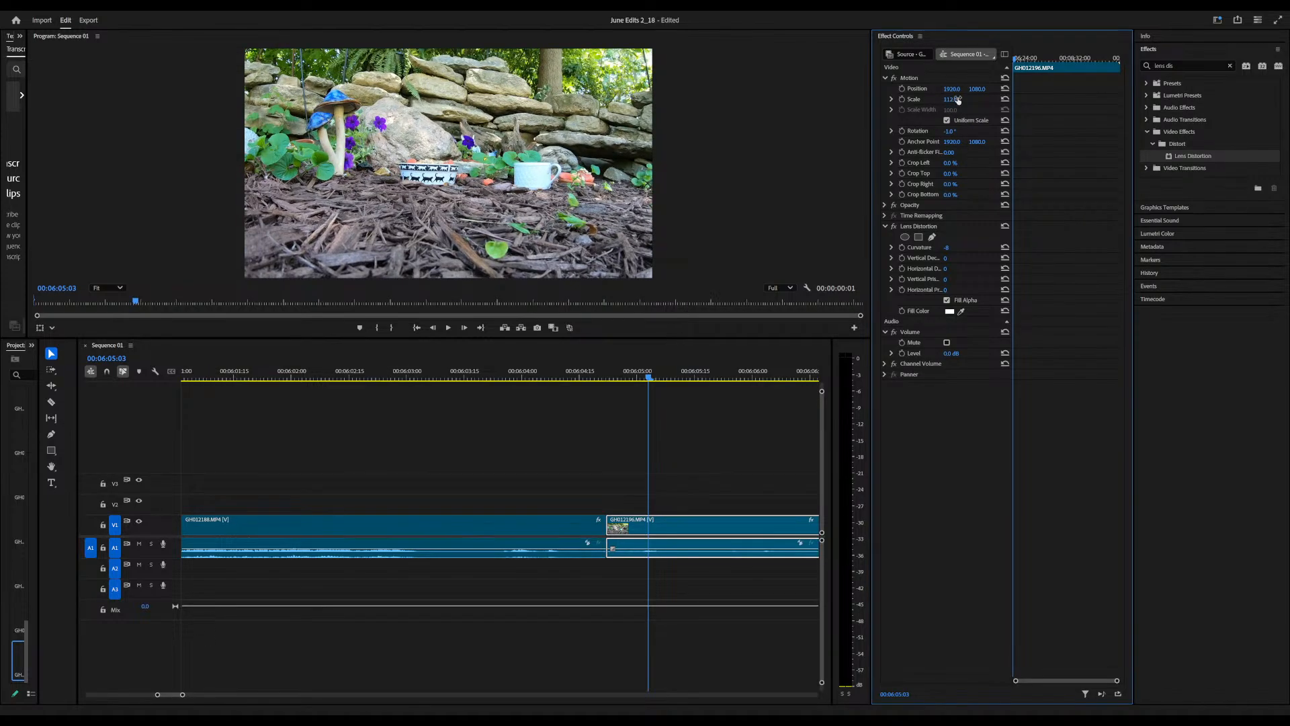
left_click(649, 378)
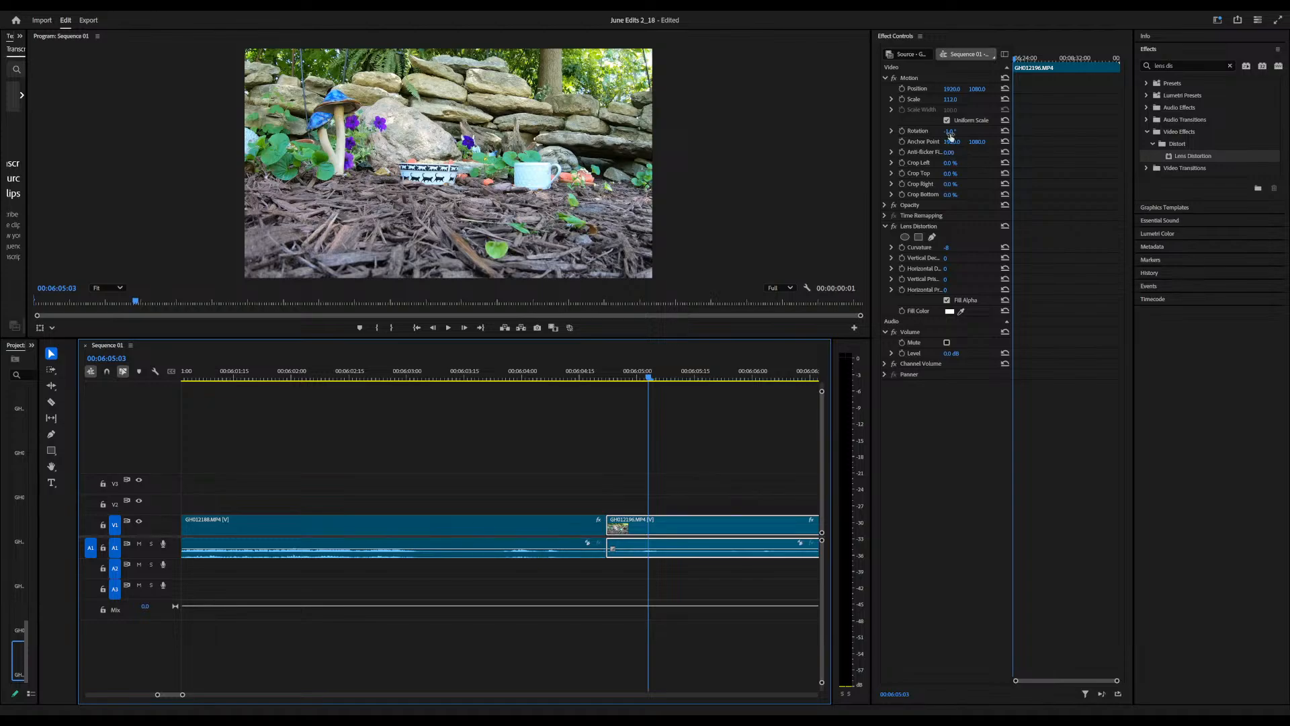
left_click_drag(951, 134, 931, 134)
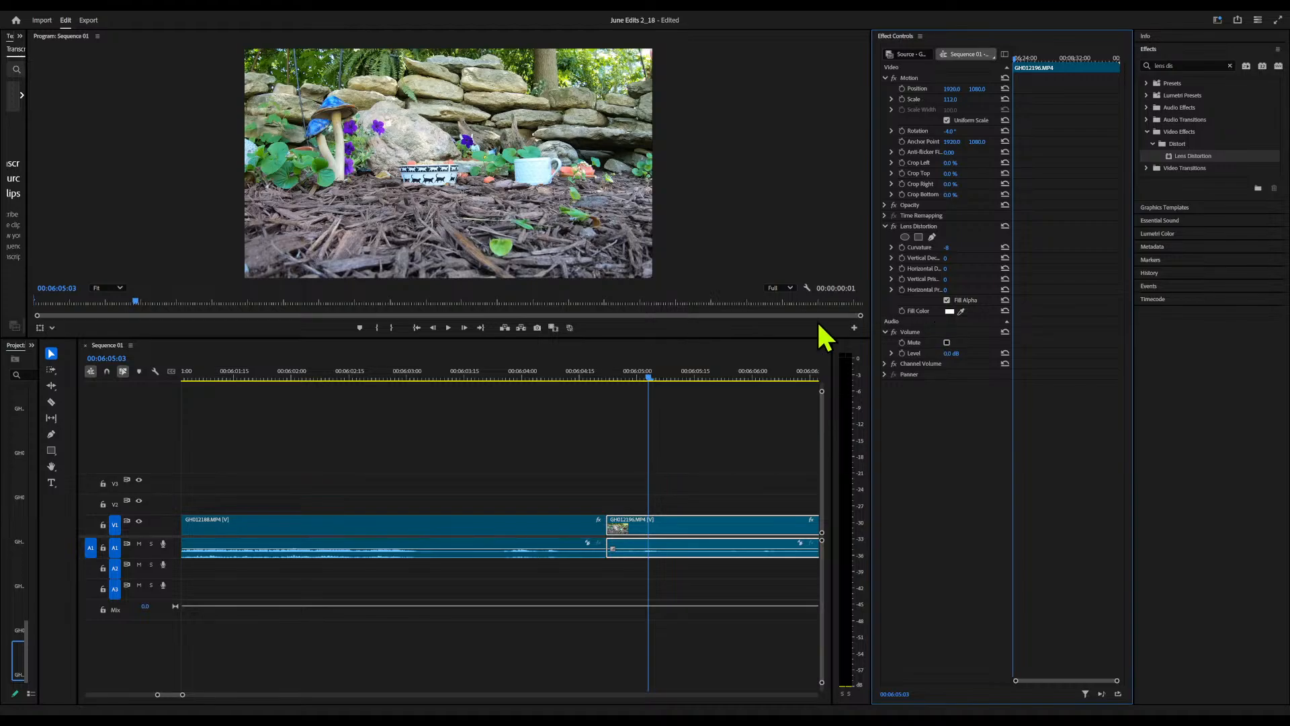
Split the GH012196 clip at 8:05:02 with the Razor tool
left_click(648, 378)
left_click_drag(648, 377, 619, 401)
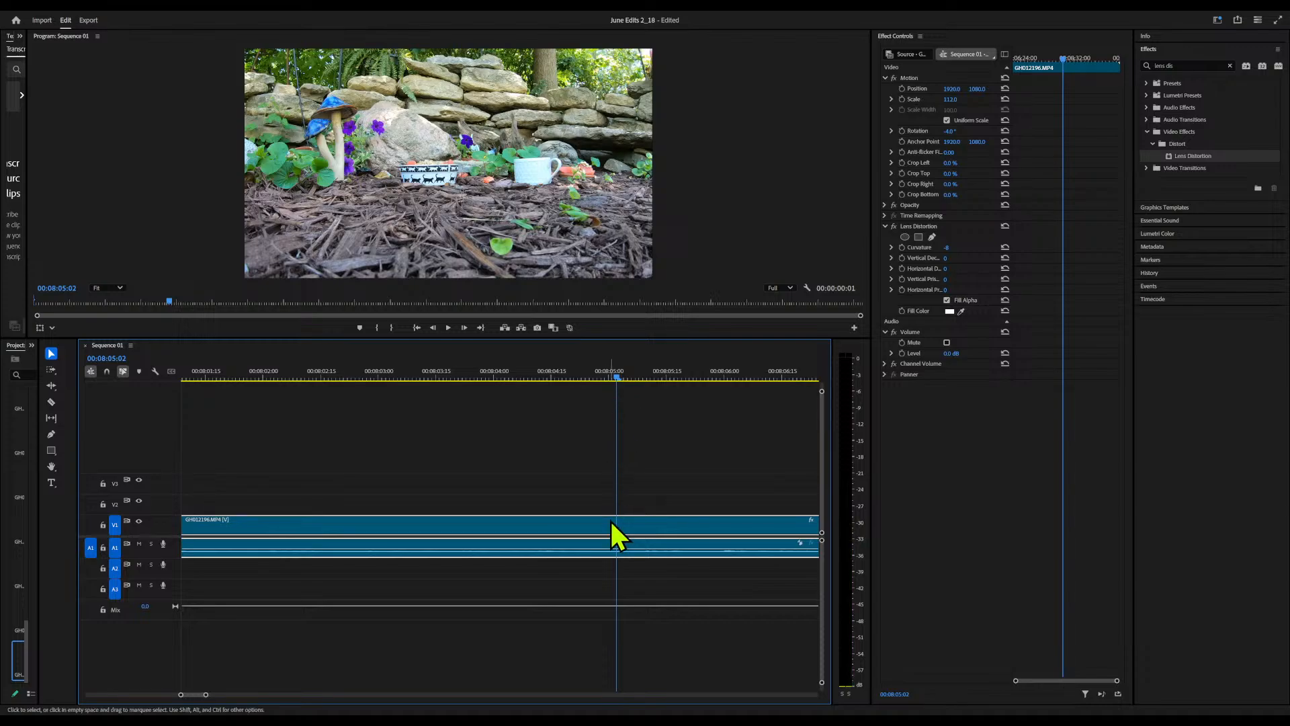
key("c")
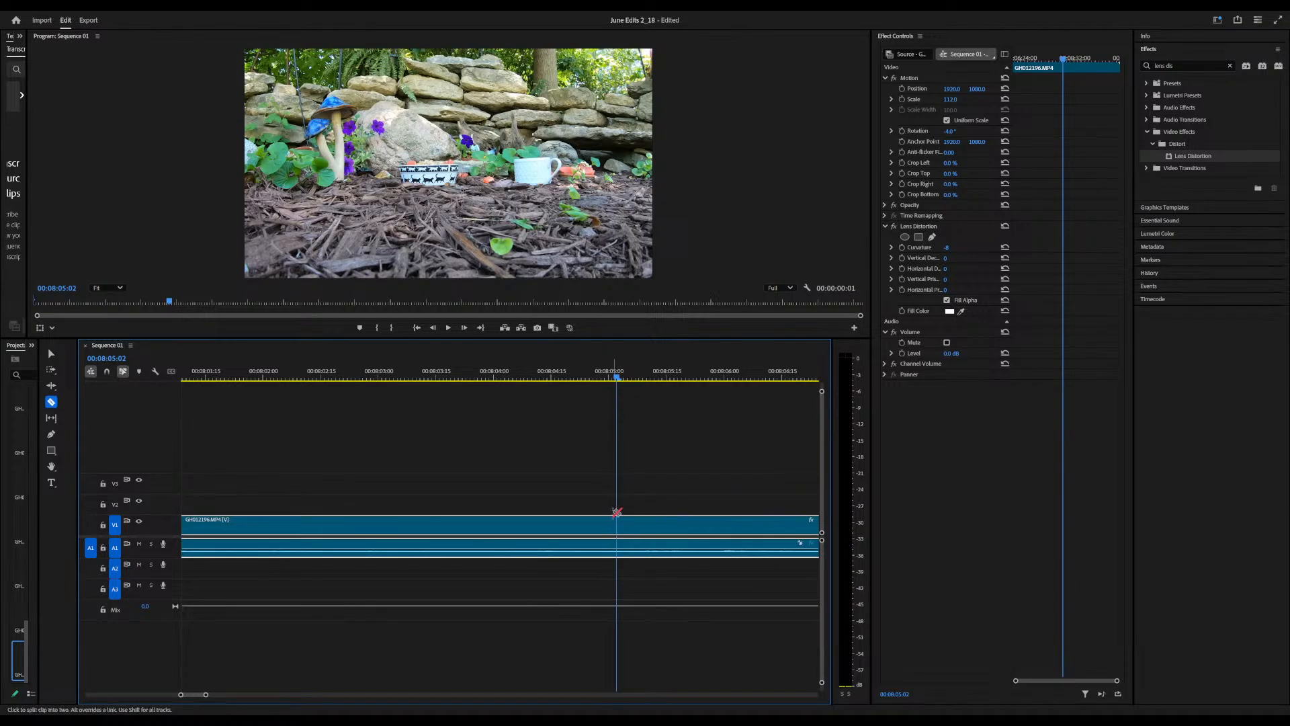
left_click(615, 521)
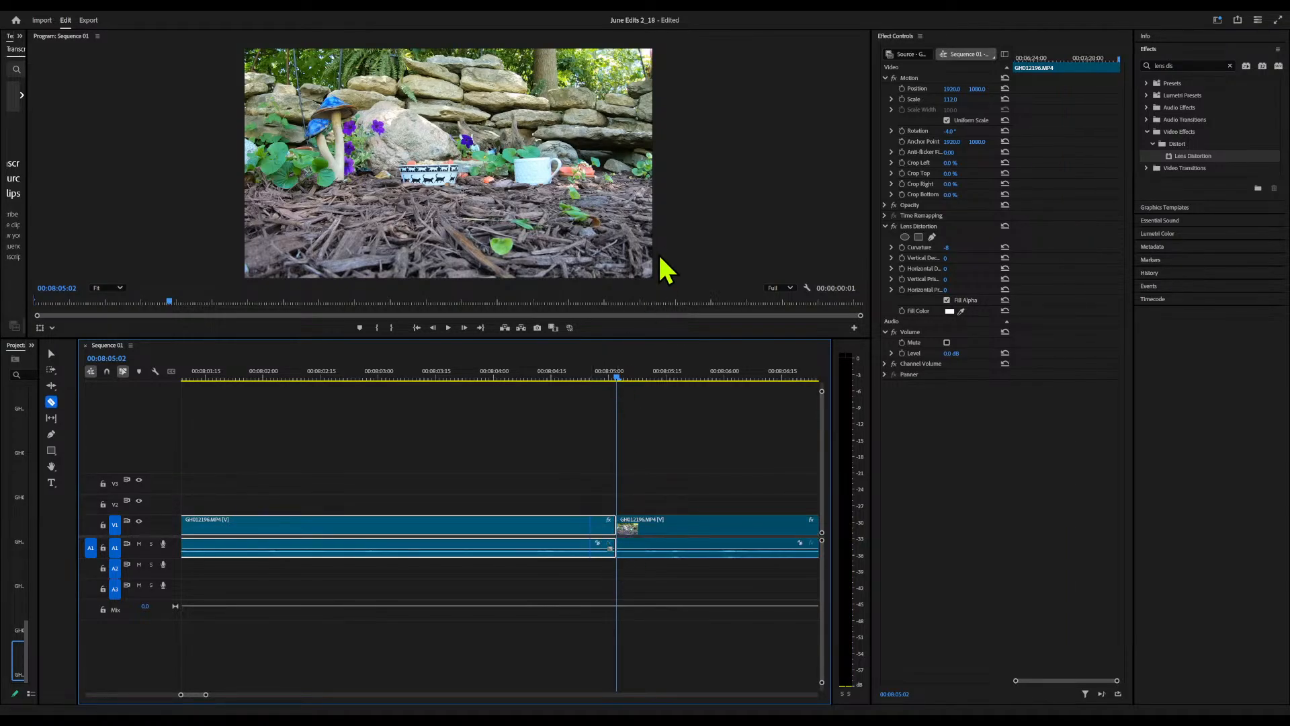
Reframe the GH012196 piece before the 8:05:02 cut around the white cup, scaled to about 190% with horizontal position about 659
key("Up")
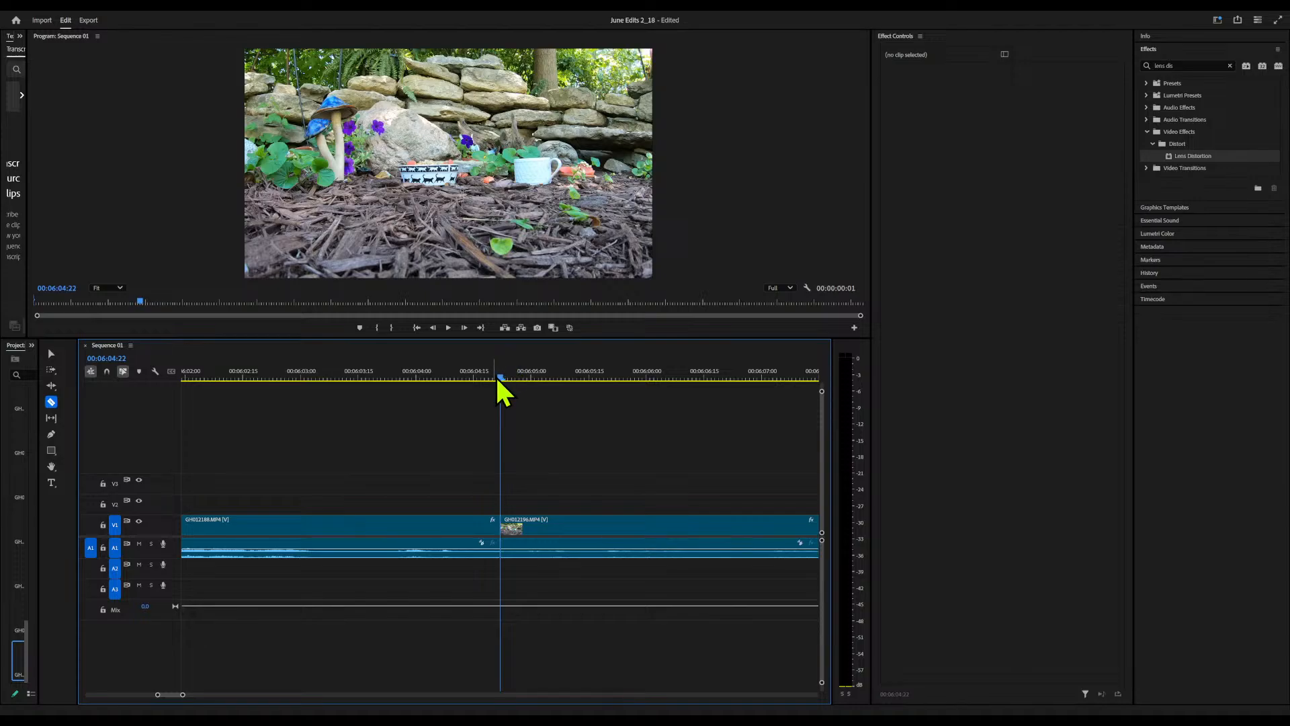
left_click_drag(500, 378, 523, 378)
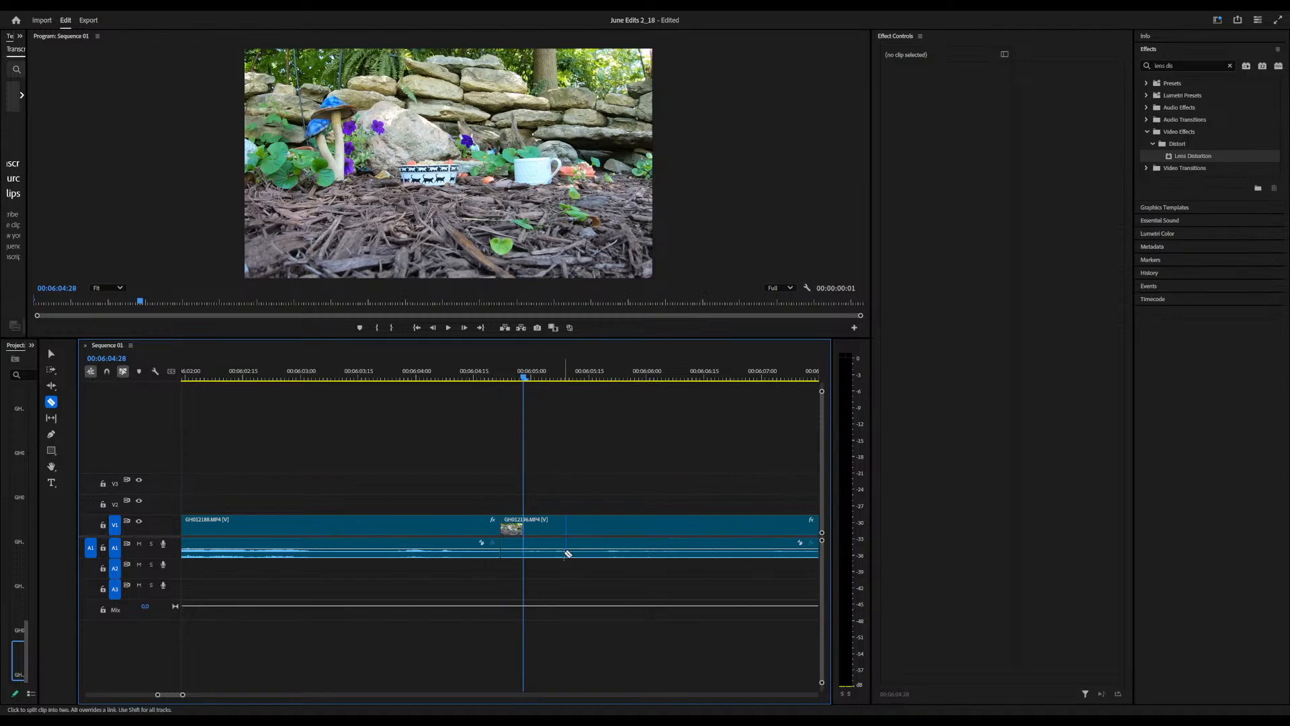
left_click(560, 526)
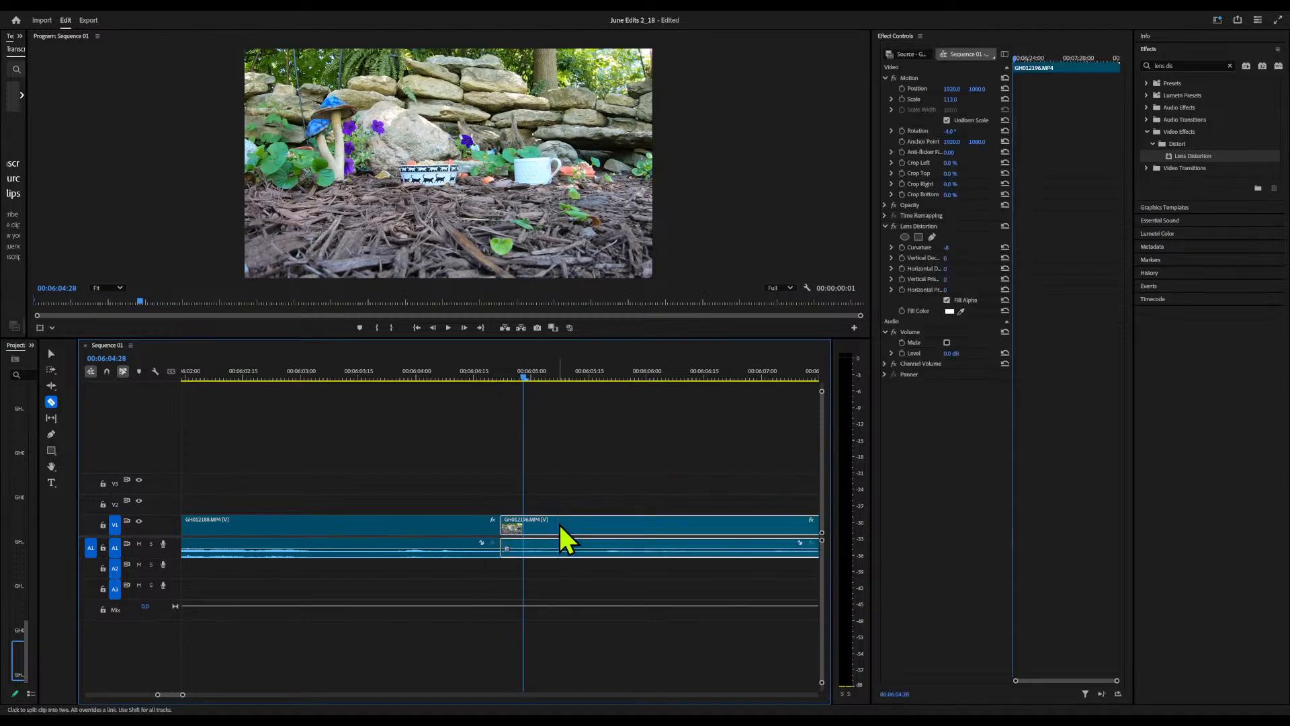
left_click(950, 100)
left_click_drag(948, 101, 922, 89)
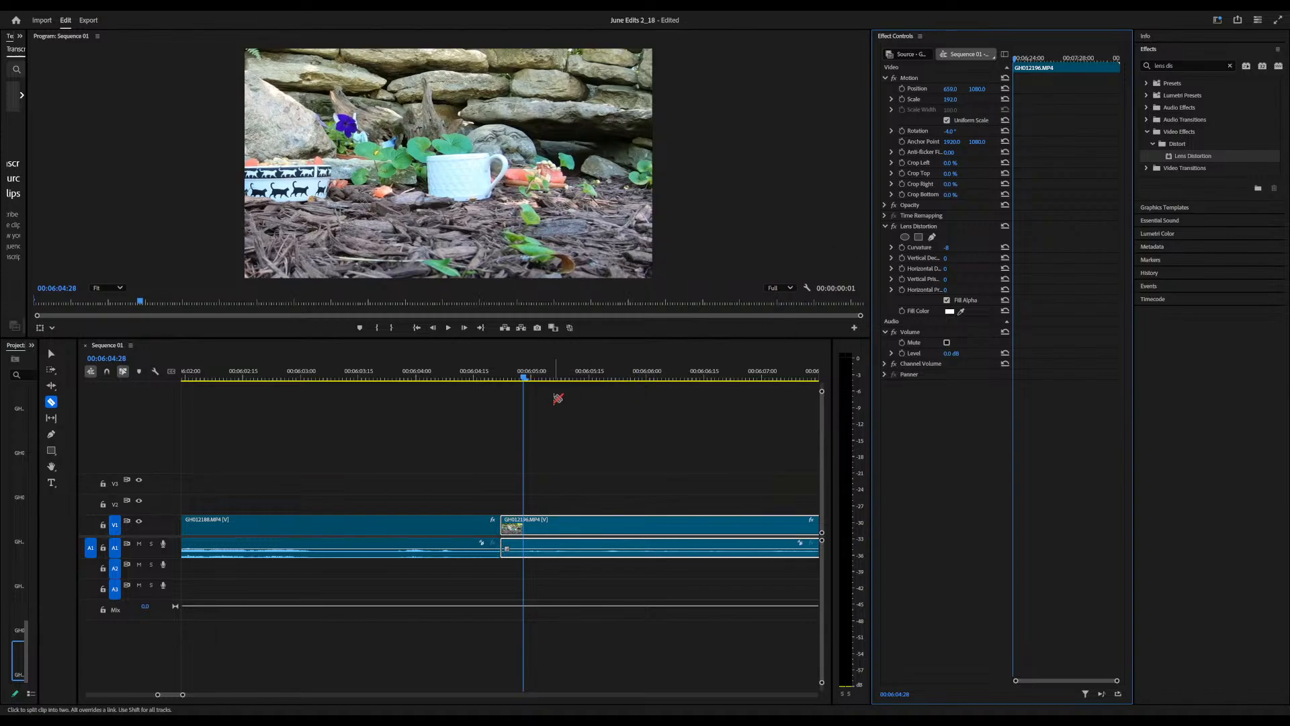
Lower the program playback resolution to 1/4 and play the reframed clip from 7:12:29
left_click_drag(526, 381, 823, 399)
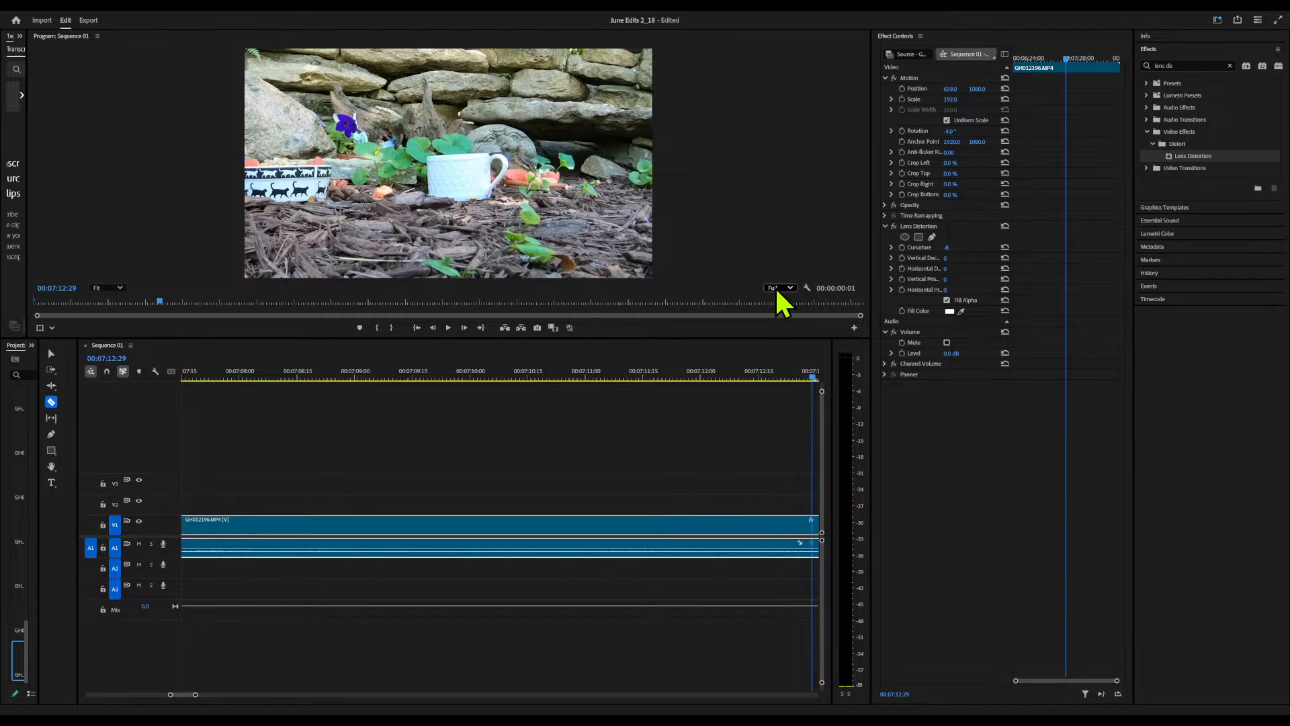
left_click(780, 331)
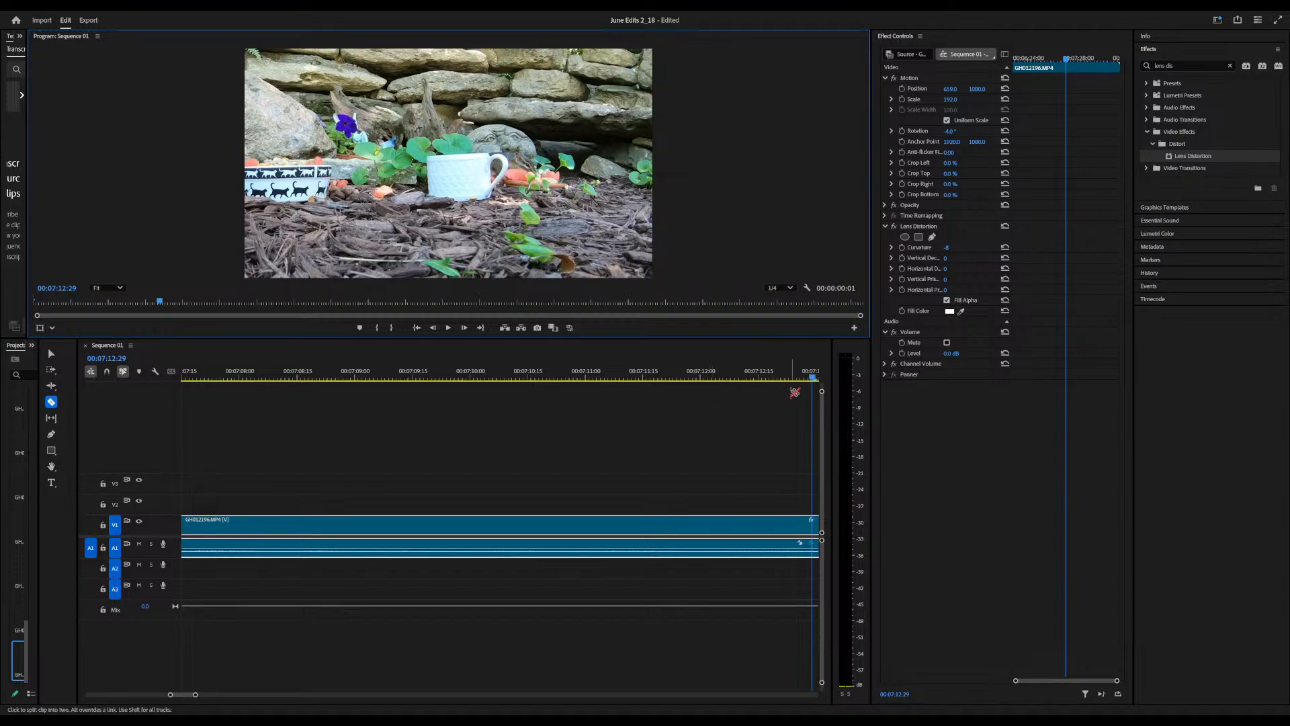
left_click(815, 384)
key("space")
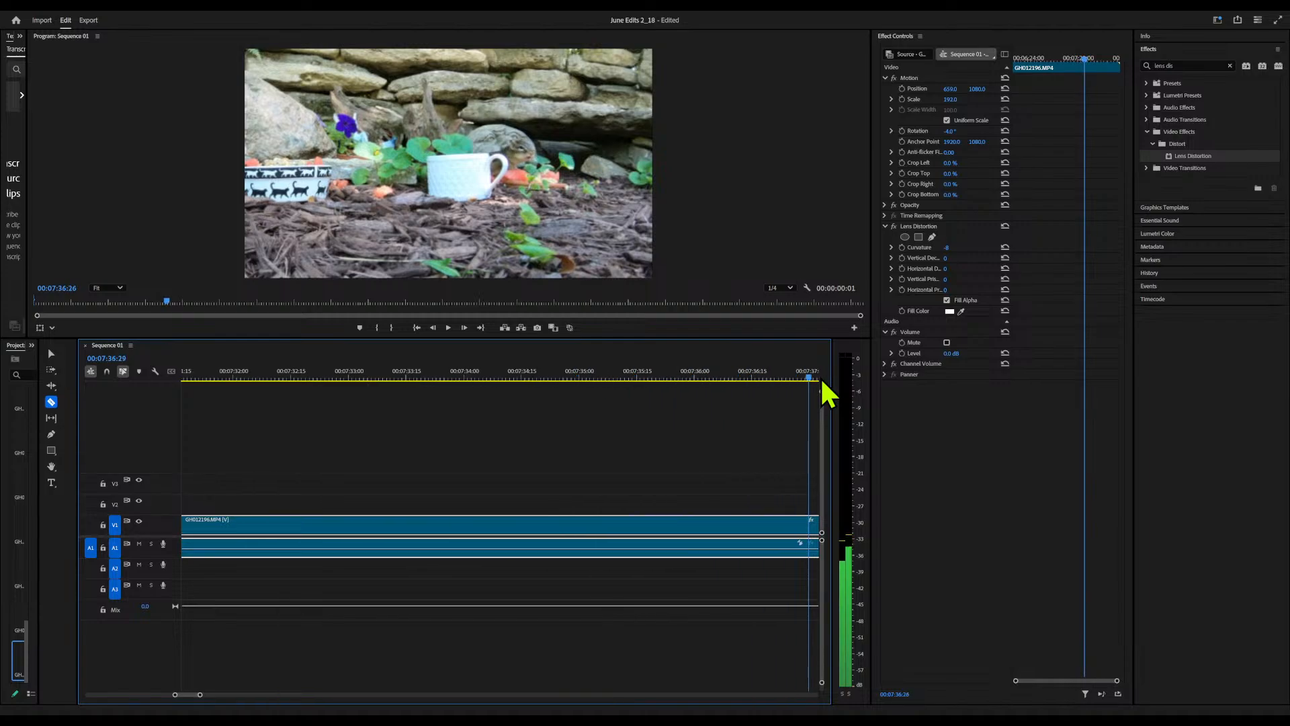
Find the cut point in the reframed GH012196 footage and split the clip at 7:41:22
left_click(782, 381)
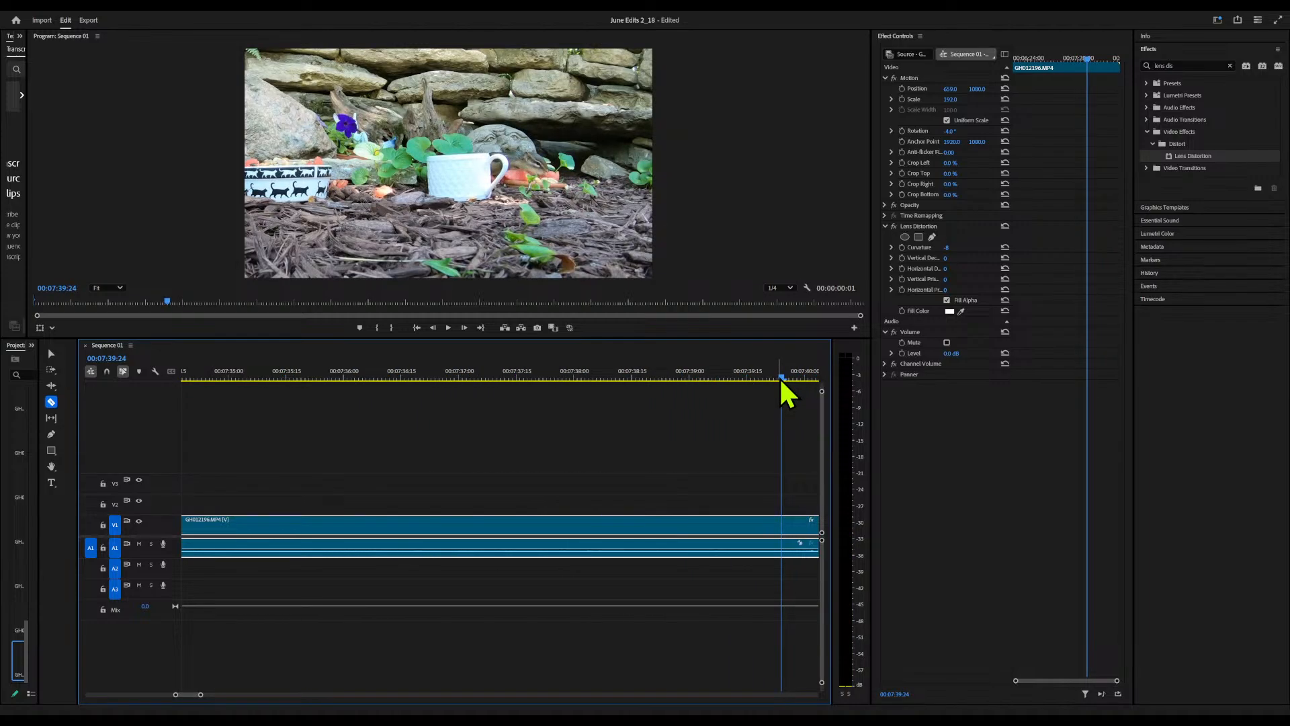
left_click_drag(781, 380, 705, 380)
left_click_drag(602, 389, 535, 384)
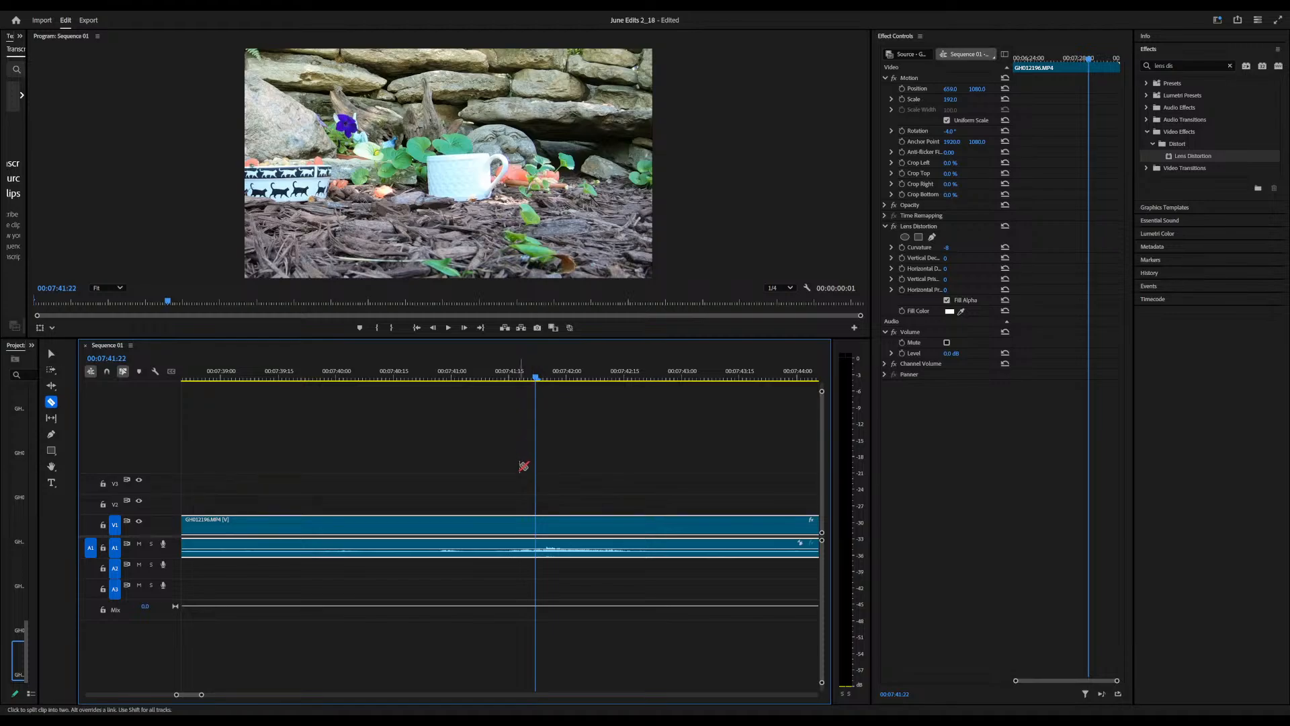
left_click(539, 523)
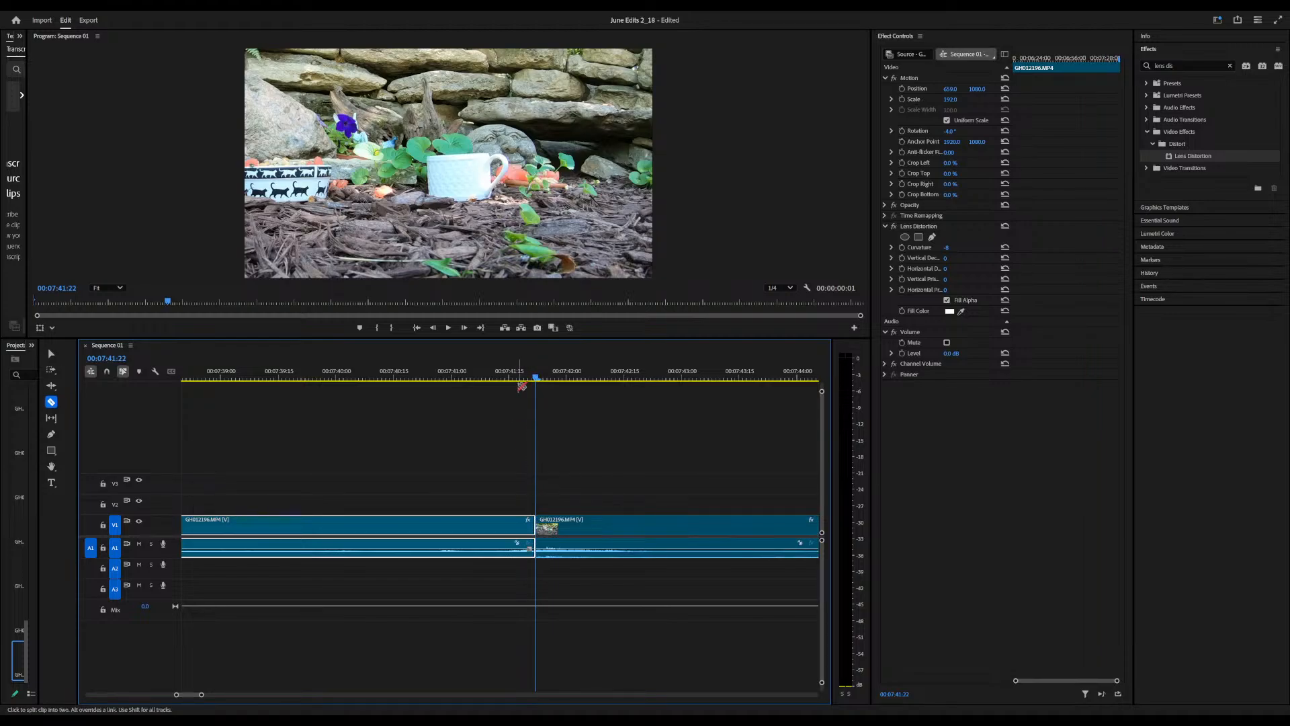
Reframe the GH012196 piece after the 7:41:22 cut on the squirrel above the stone wall, with vertical position about 2016
left_click_drag(535, 377, 727, 375)
left_click_drag(977, 90, 1049, 89)
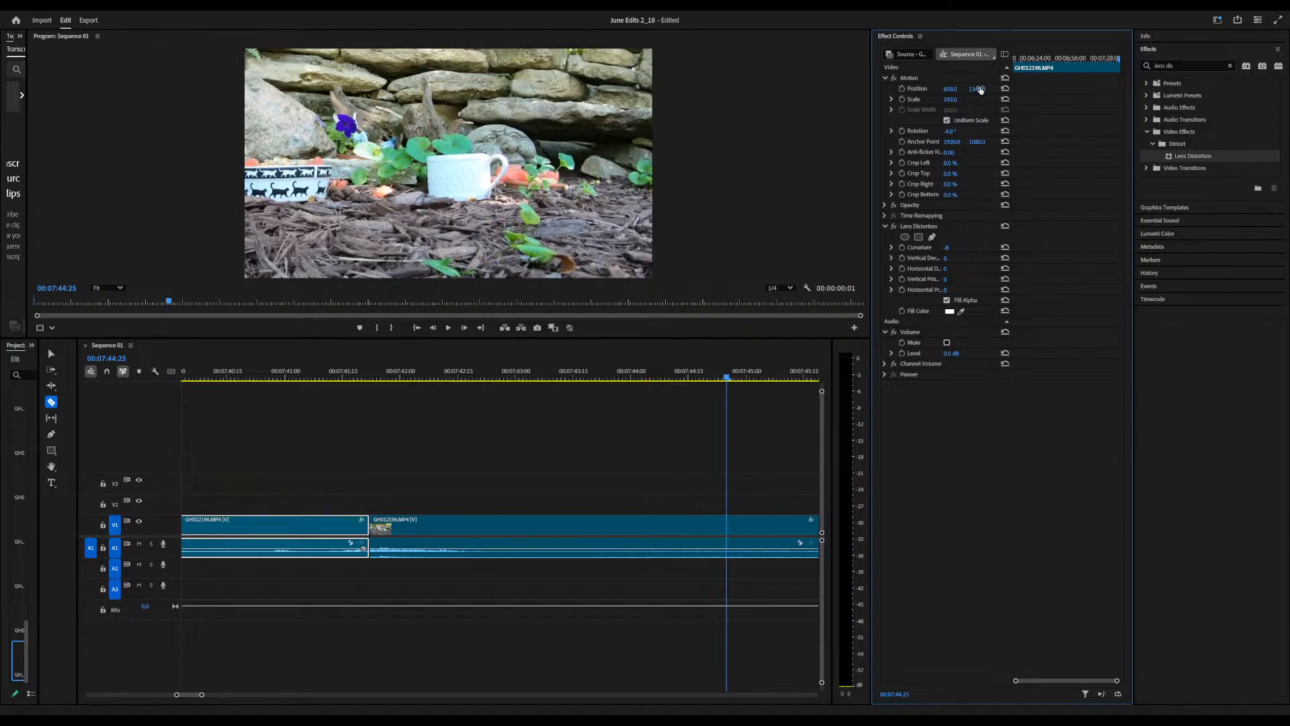
left_click(660, 553)
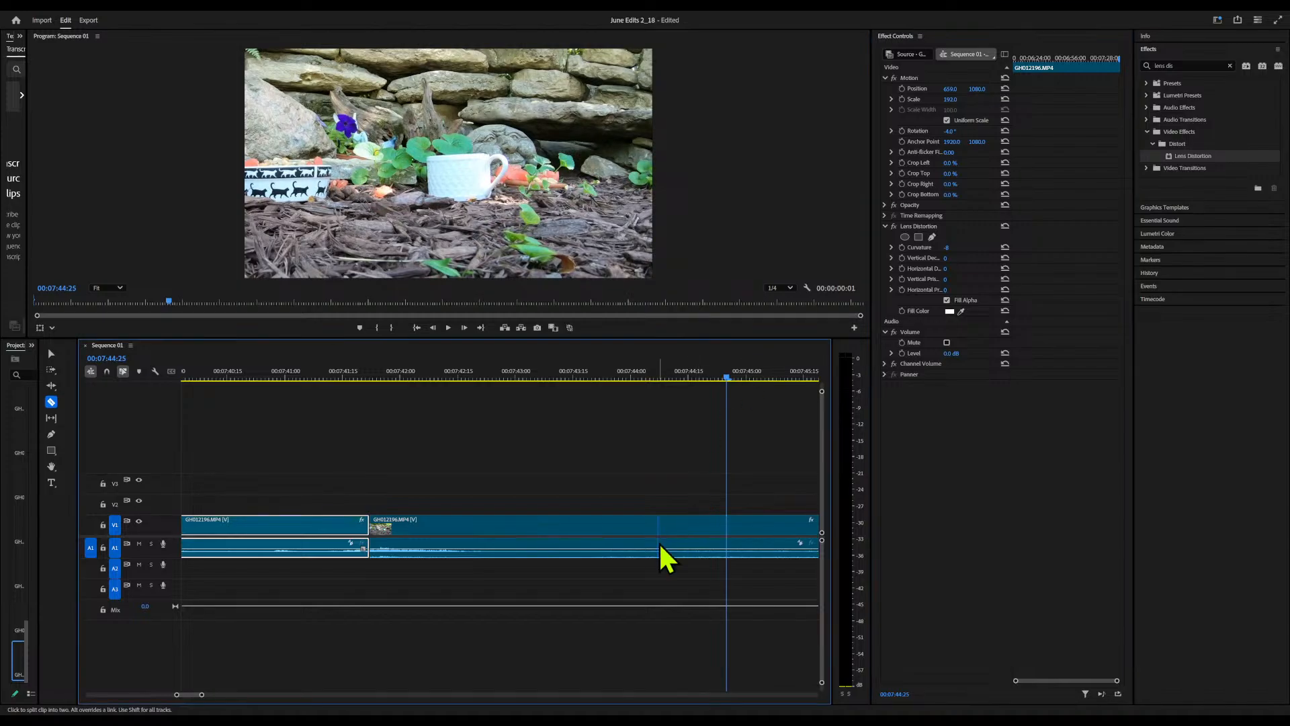
left_click(978, 88)
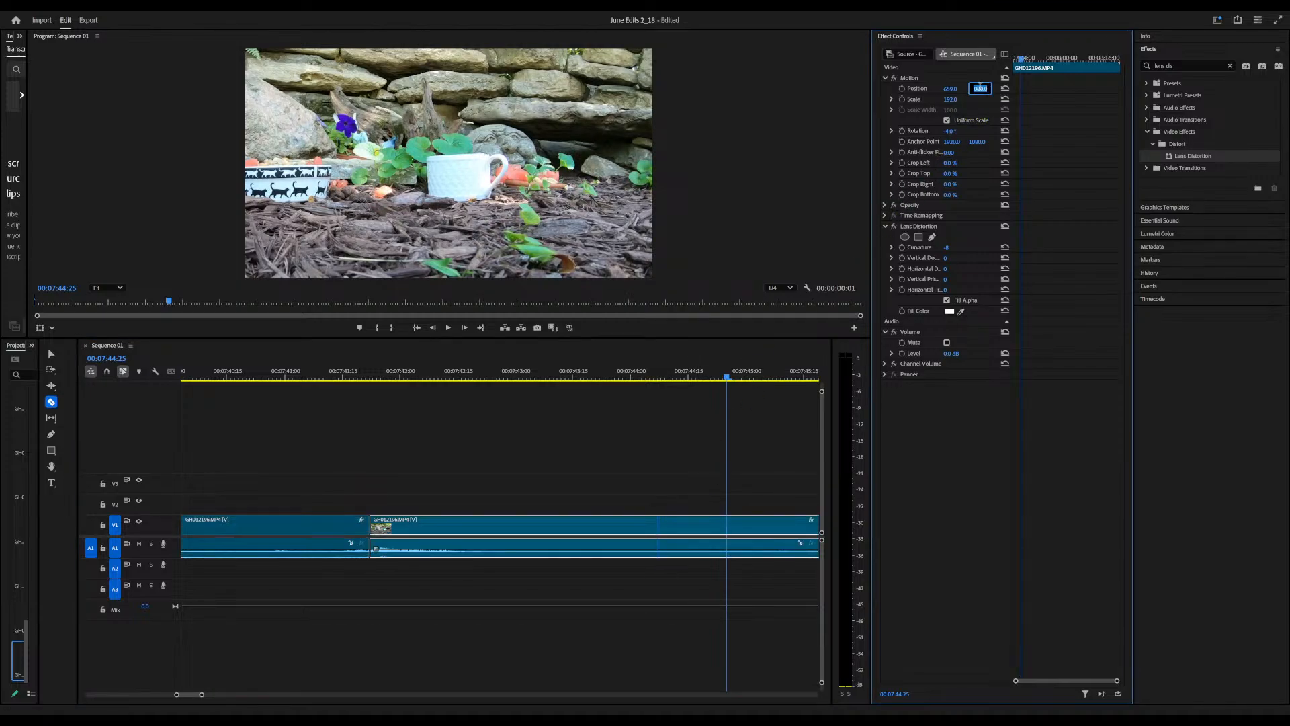
left_click(990, 102)
left_click_drag(974, 90, 1112, 90)
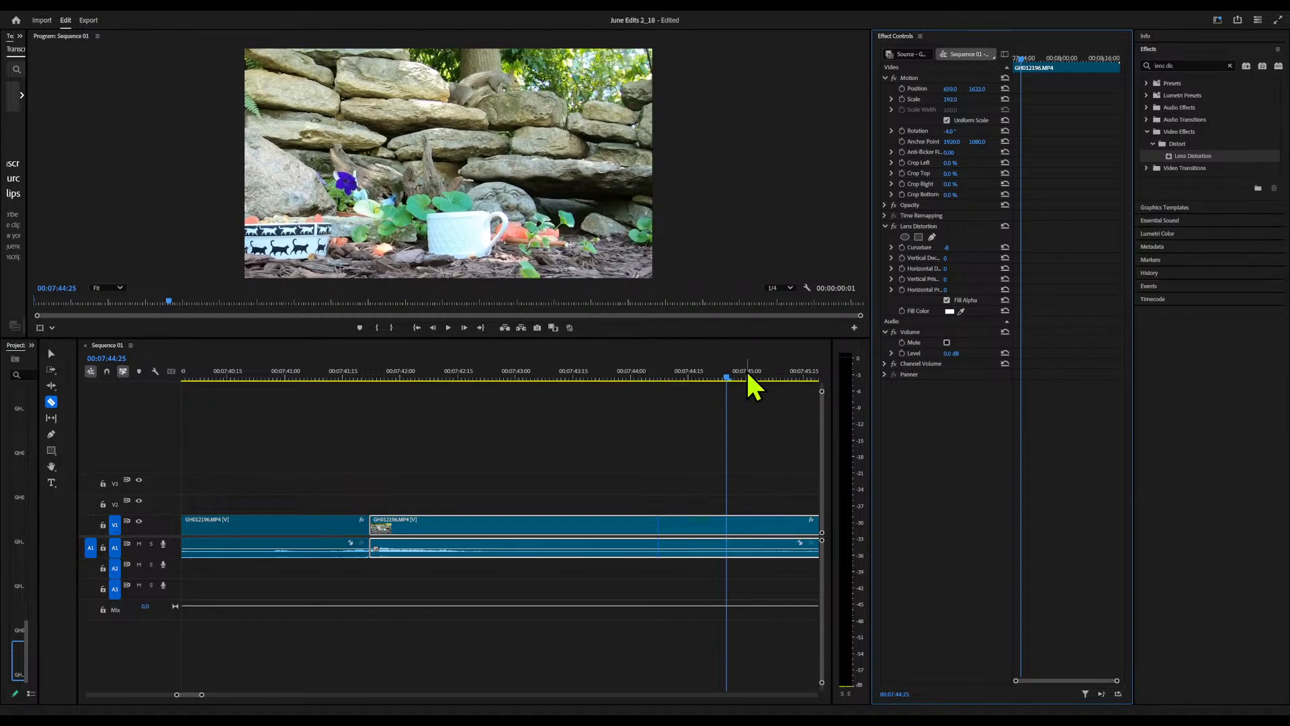
left_click_drag(725, 377, 822, 465)
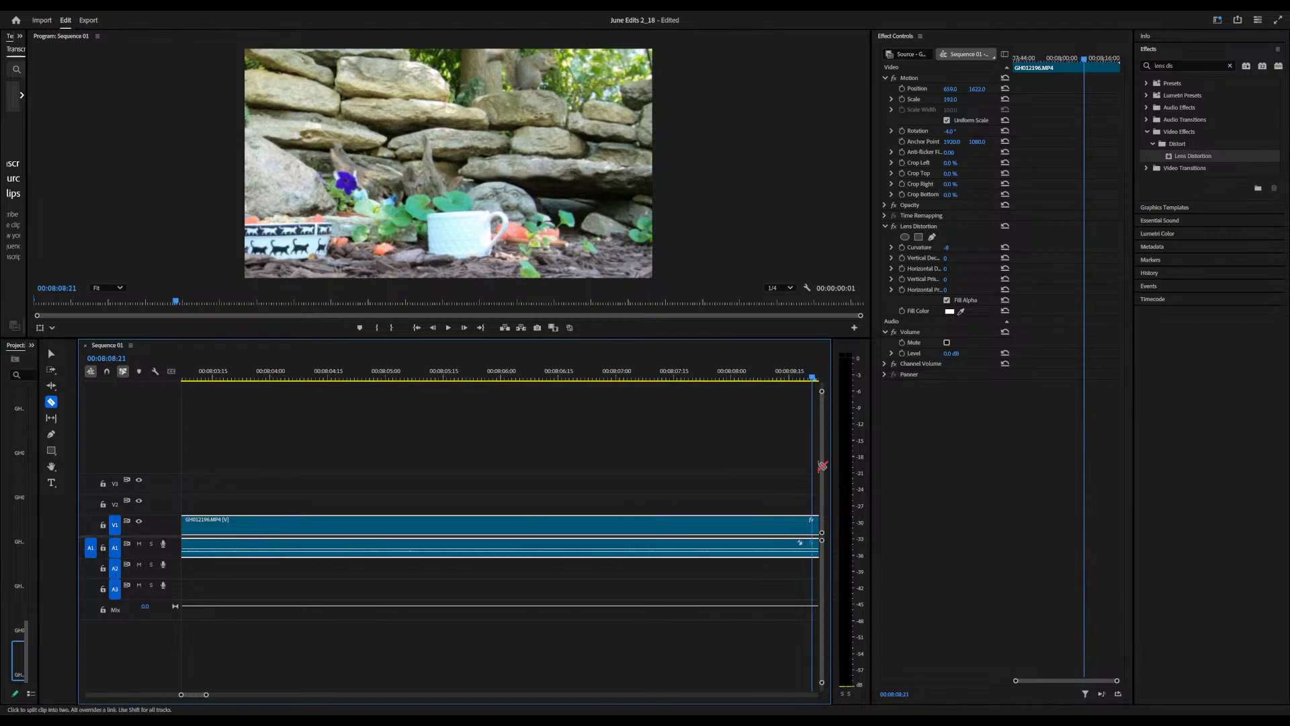
left_click_drag(976, 90, 1242, 89)
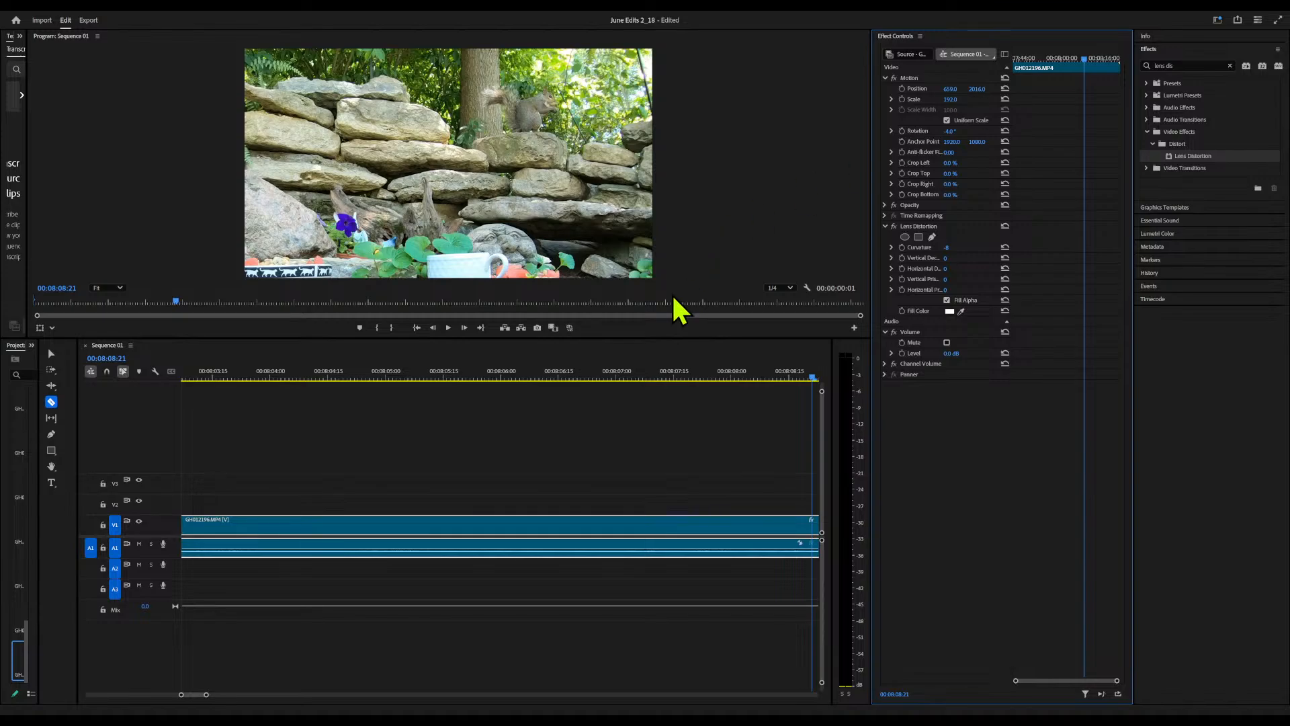
Play on from 8:08:20 and scan the footage after the GH012196 clip, returning to the edit point at 8:22:11
left_click(812, 374)
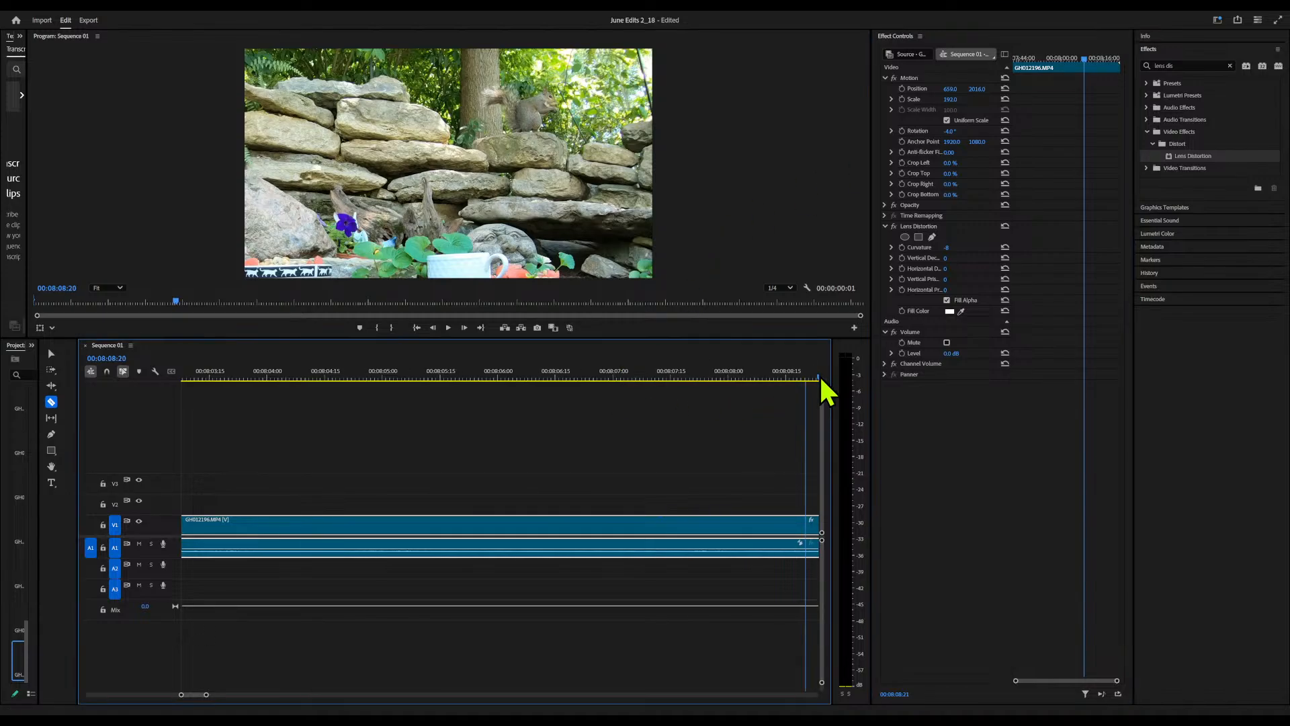
key("space")
left_click_drag(818, 374, 720, 402)
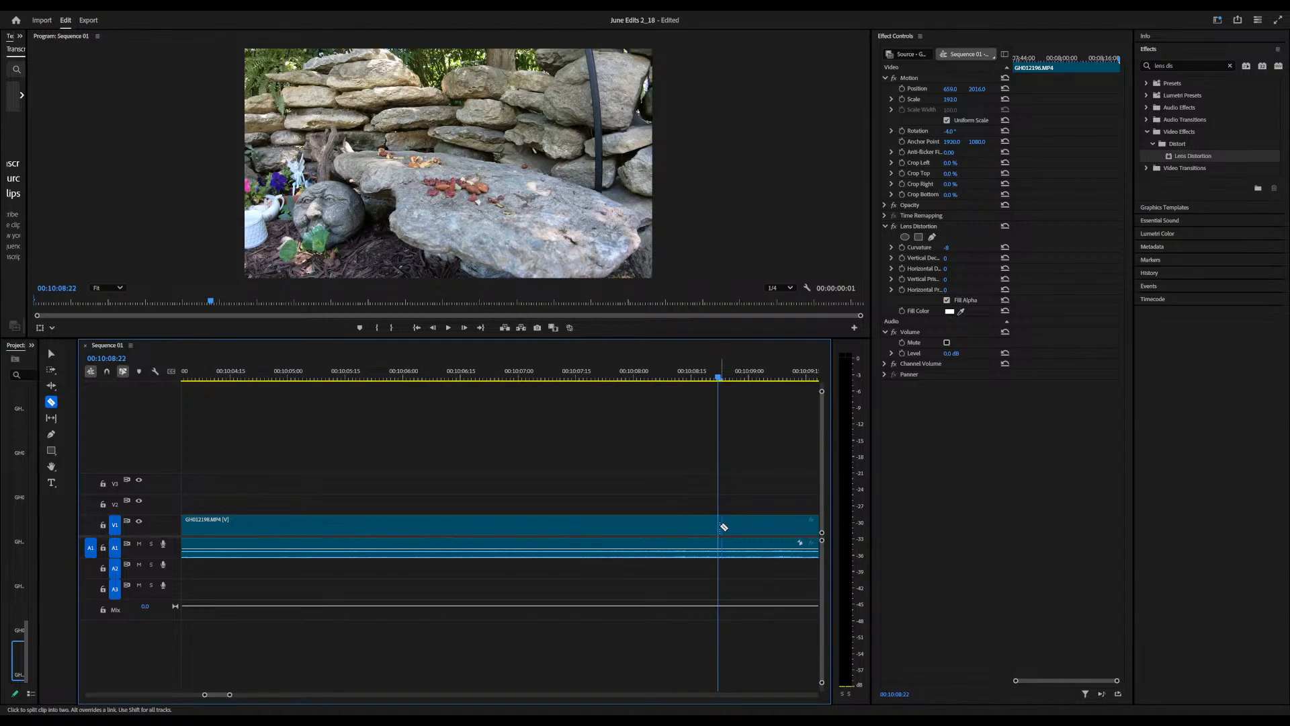
key("Up")
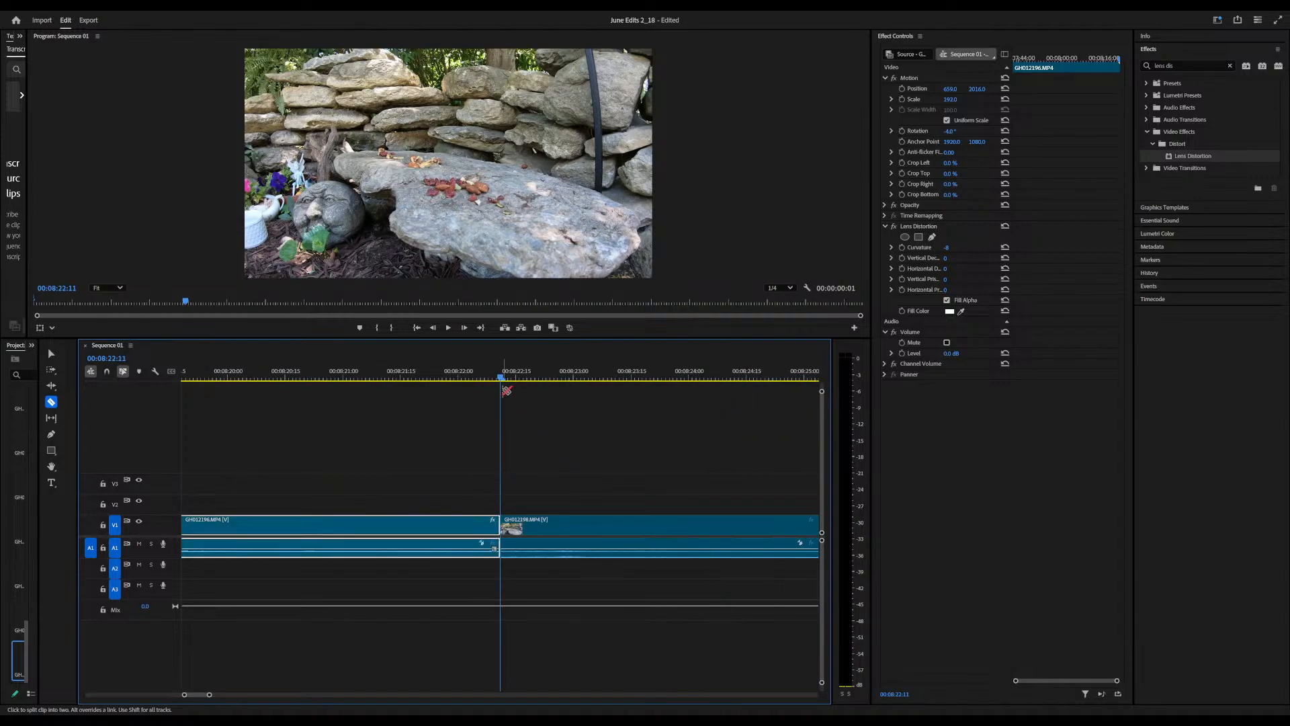
left_click_drag(499, 374, 674, 403)
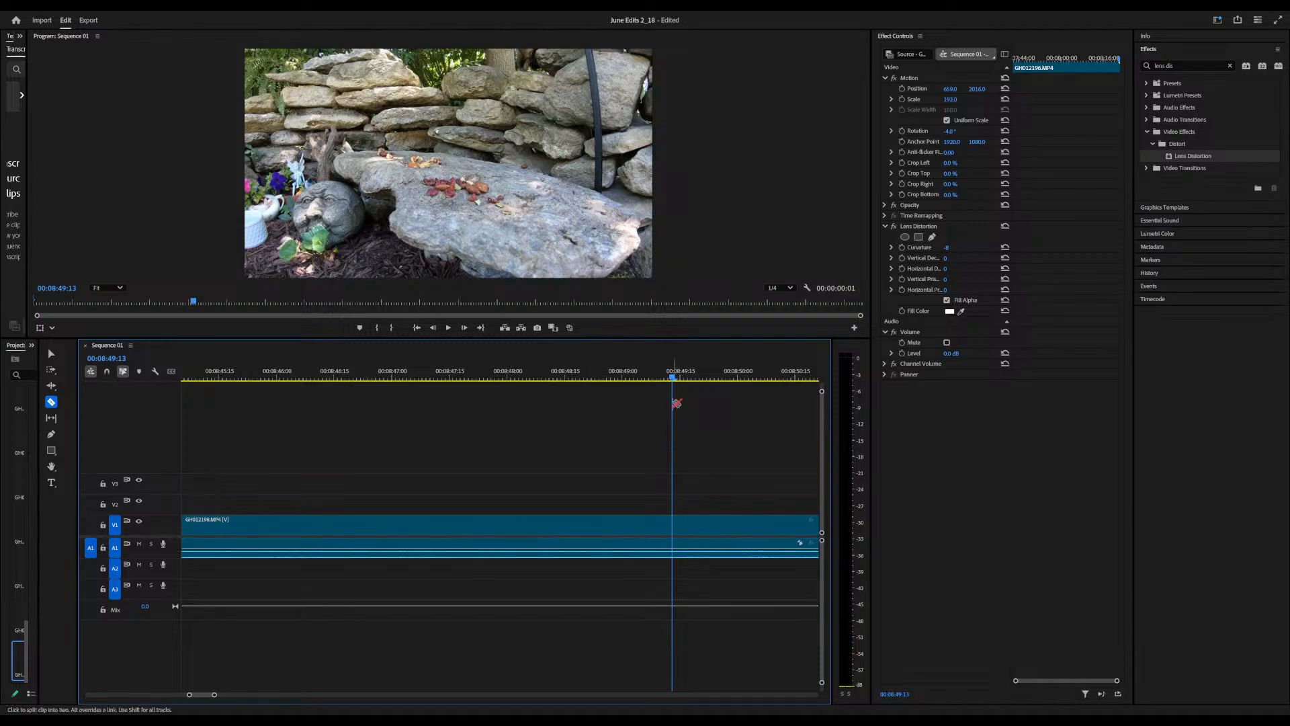
key("Up")
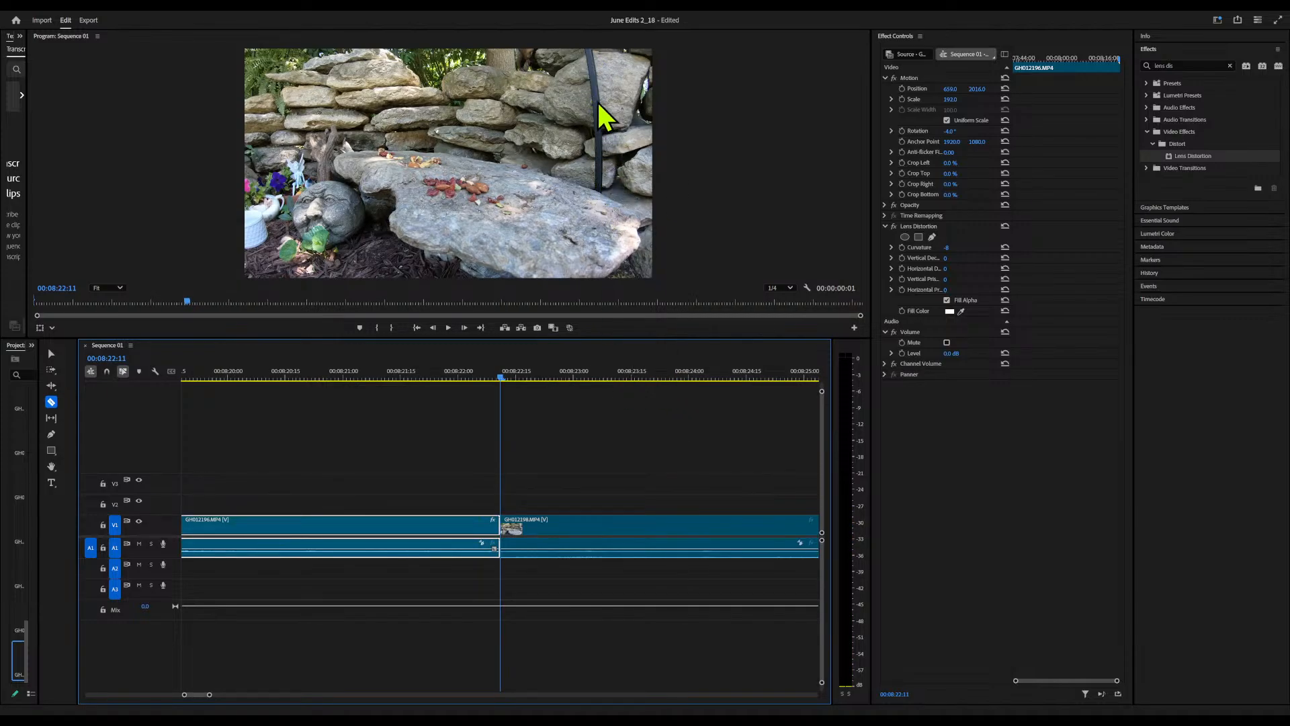
Apply the Lens Distortion effect to the GH012198 clip starting at 8:22:11 and set its curvature to -8
left_click(1187, 154)
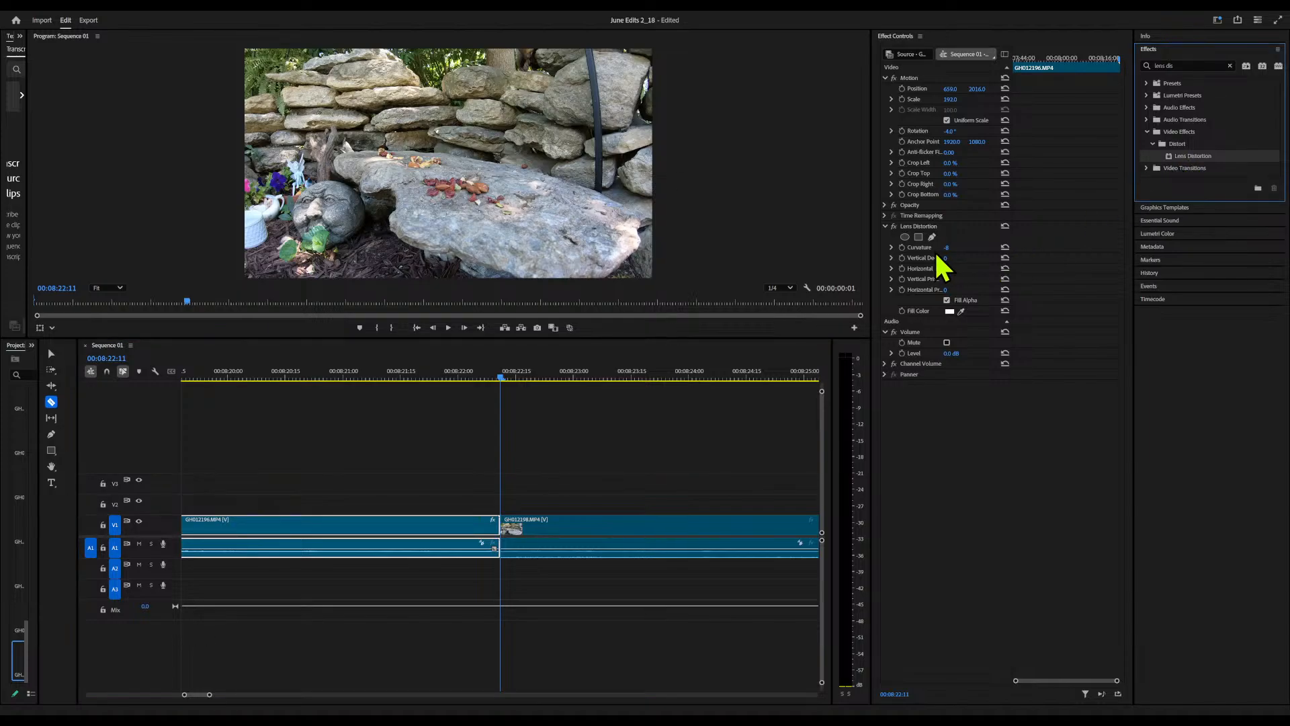
left_click_drag(950, 248, 944, 248)
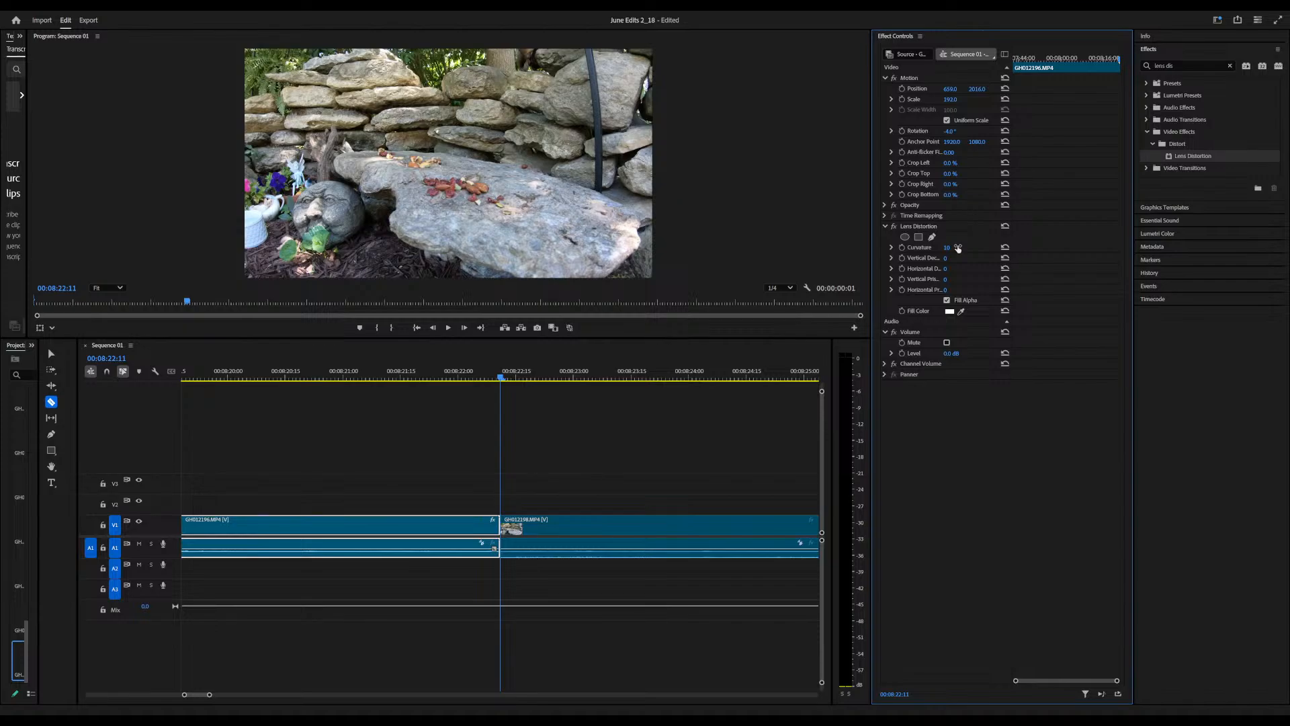
left_click(585, 378)
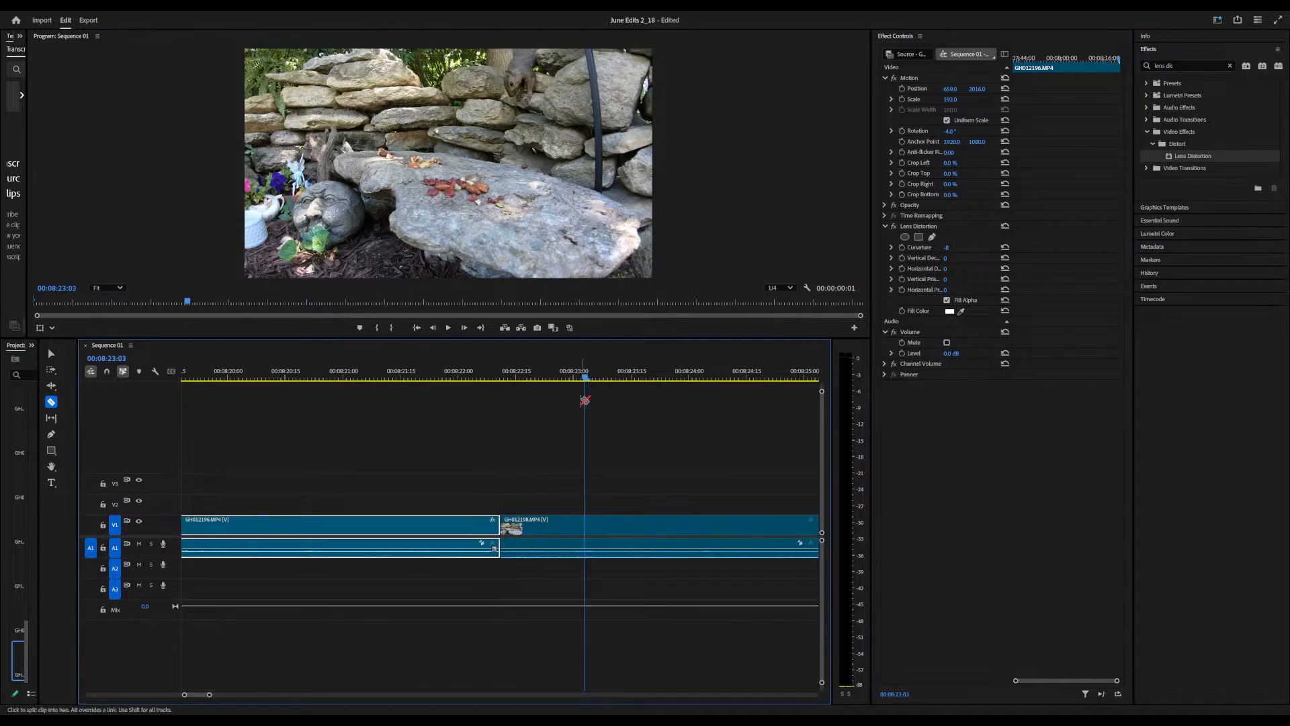
left_click(585, 525)
left_click(966, 369)
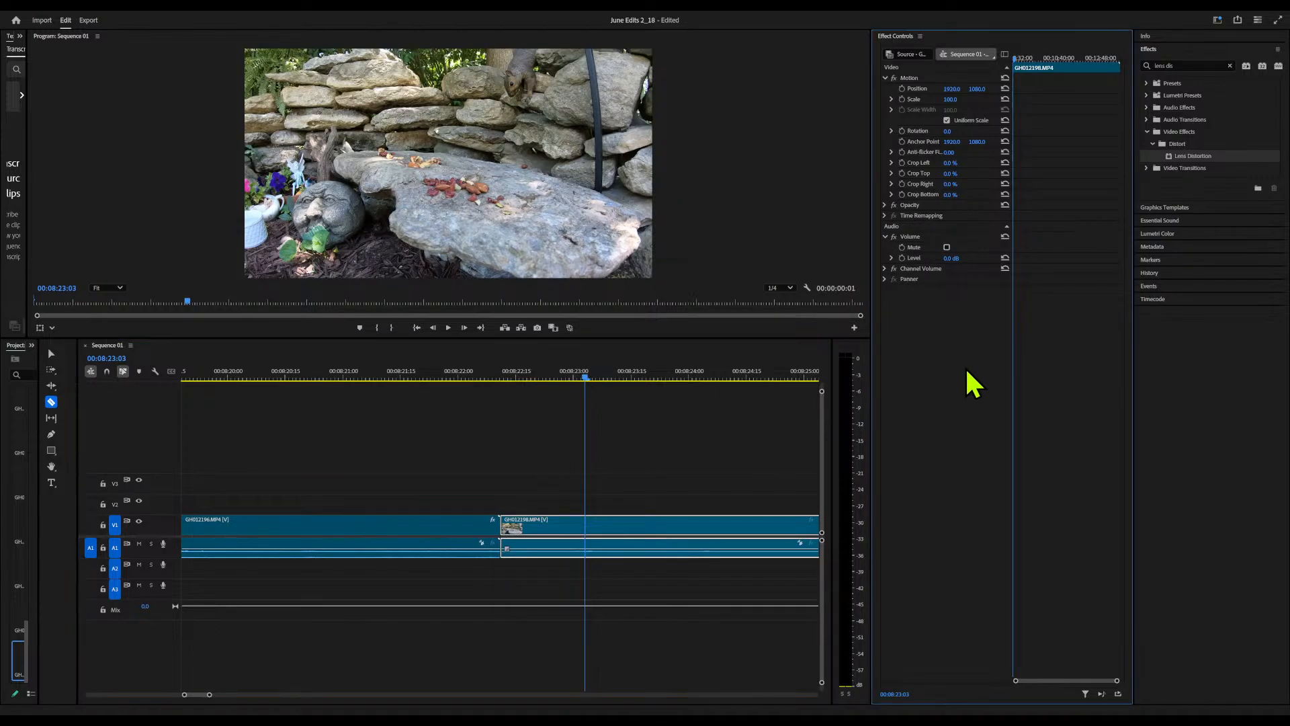
left_click_drag(1183, 163, 715, 474)
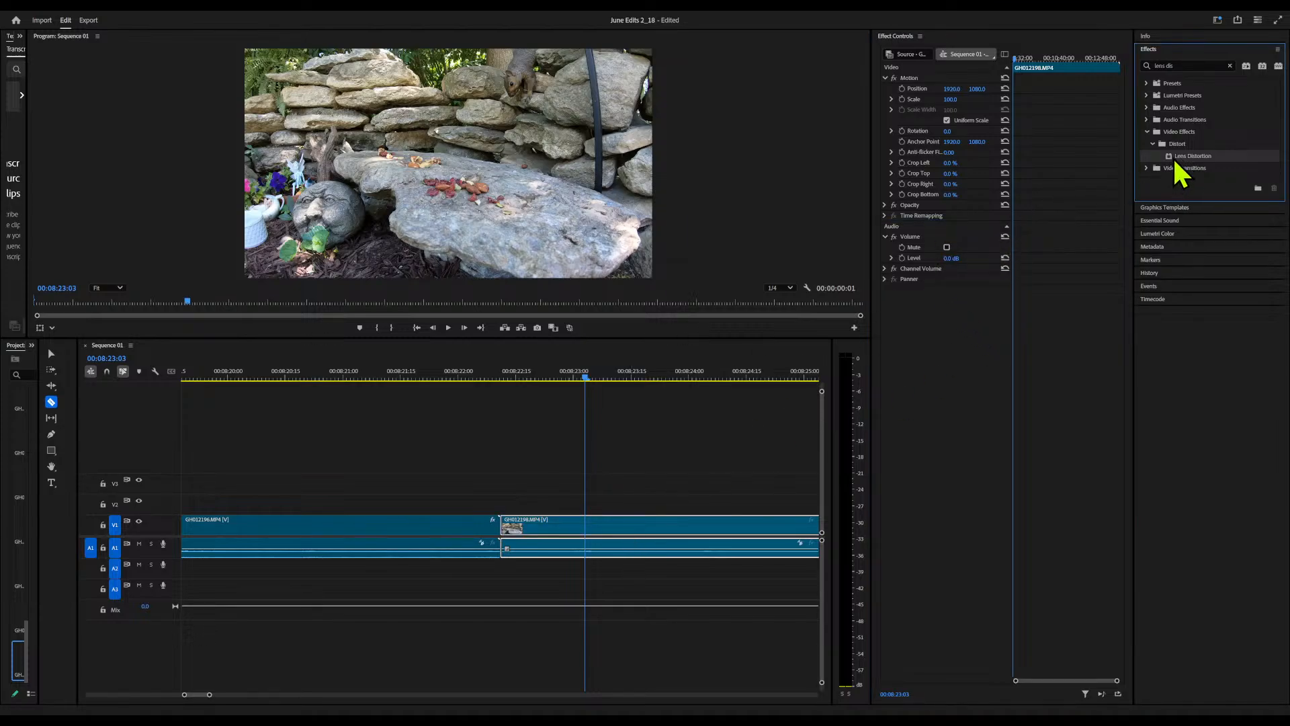
left_click_drag(1177, 163, 938, 223)
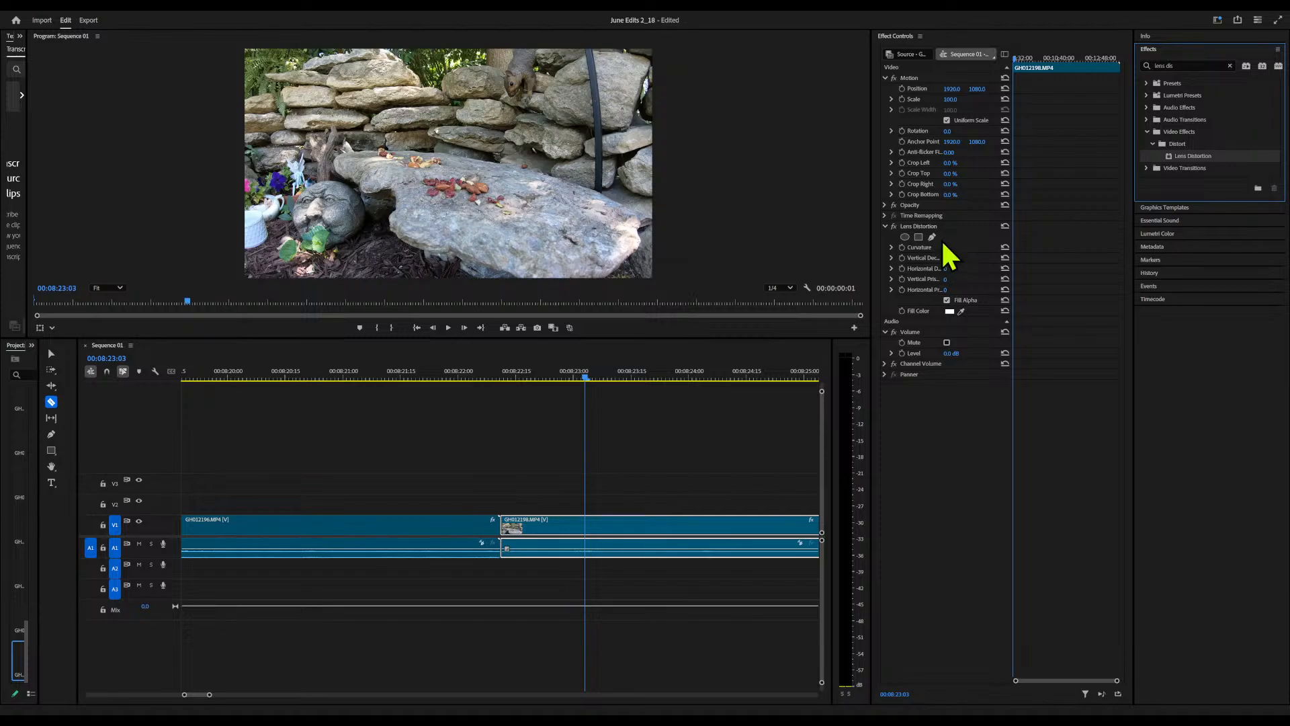
left_click(945, 247)
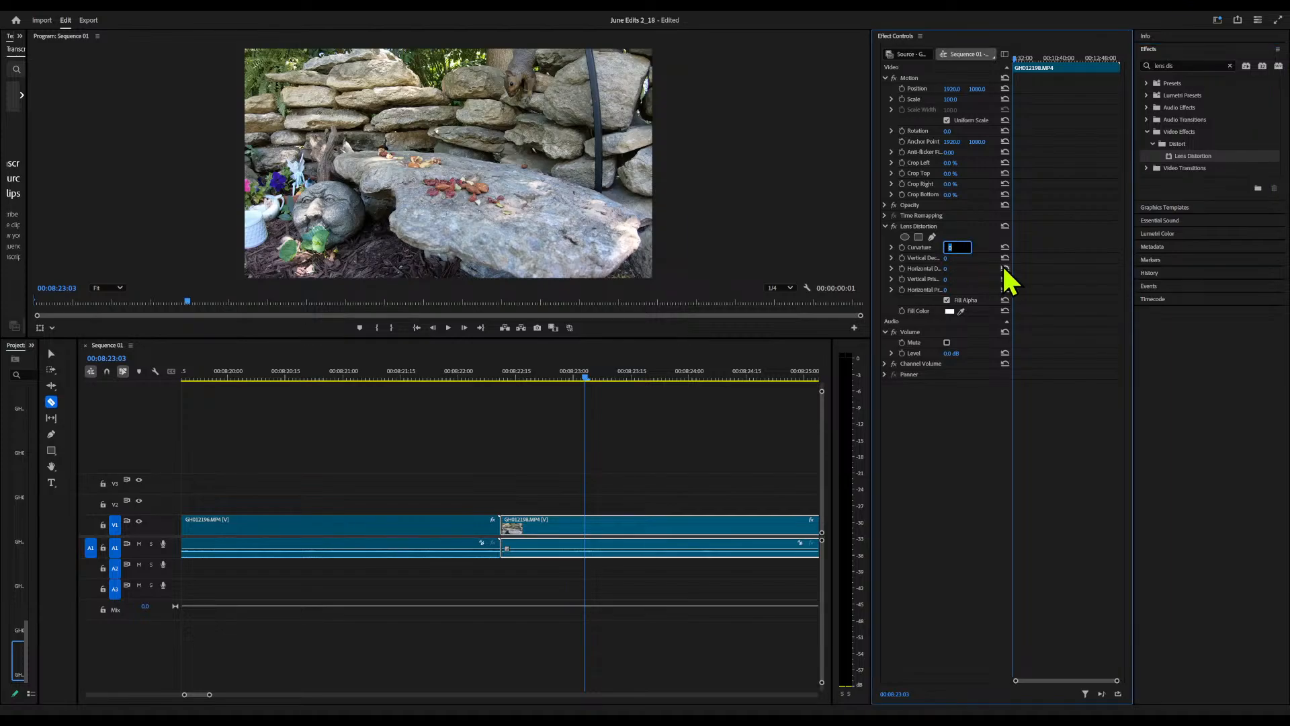
type("-8")
key("Return")
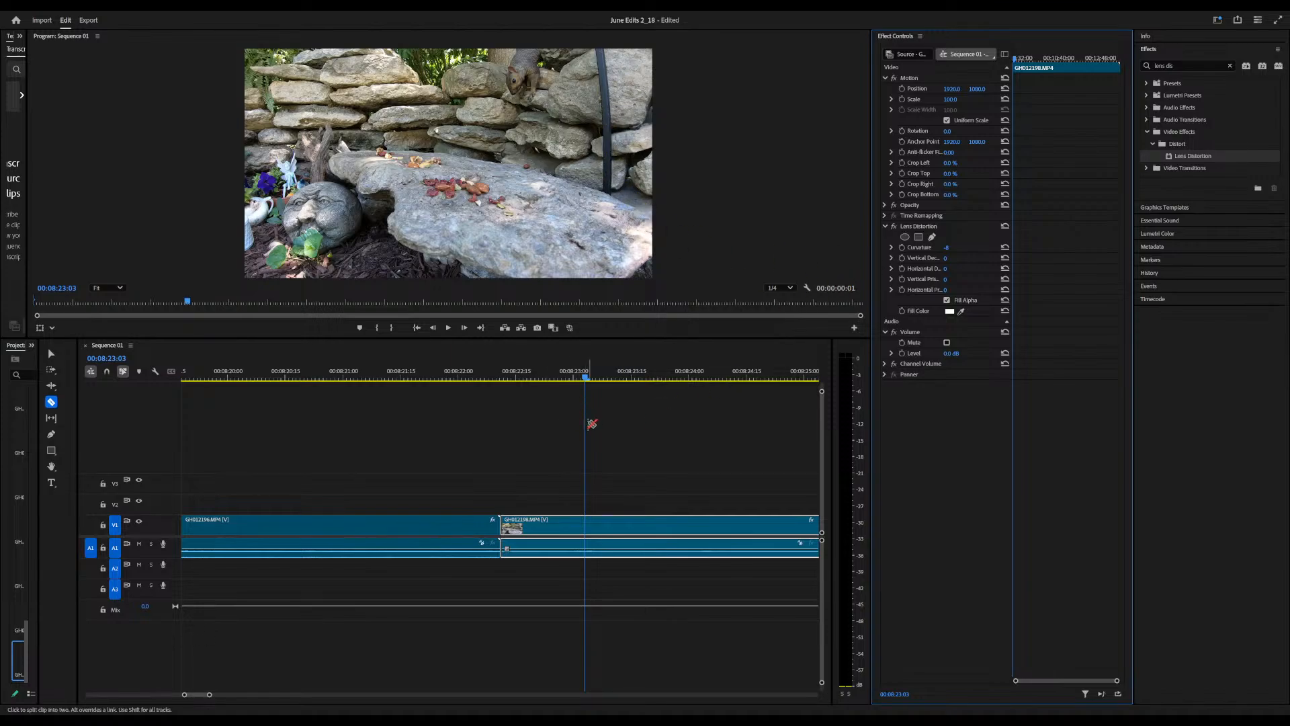
Split the GH012198 clip at 8:40:04 and scan the footage after the cut
left_click_drag(585, 376, 480, 462)
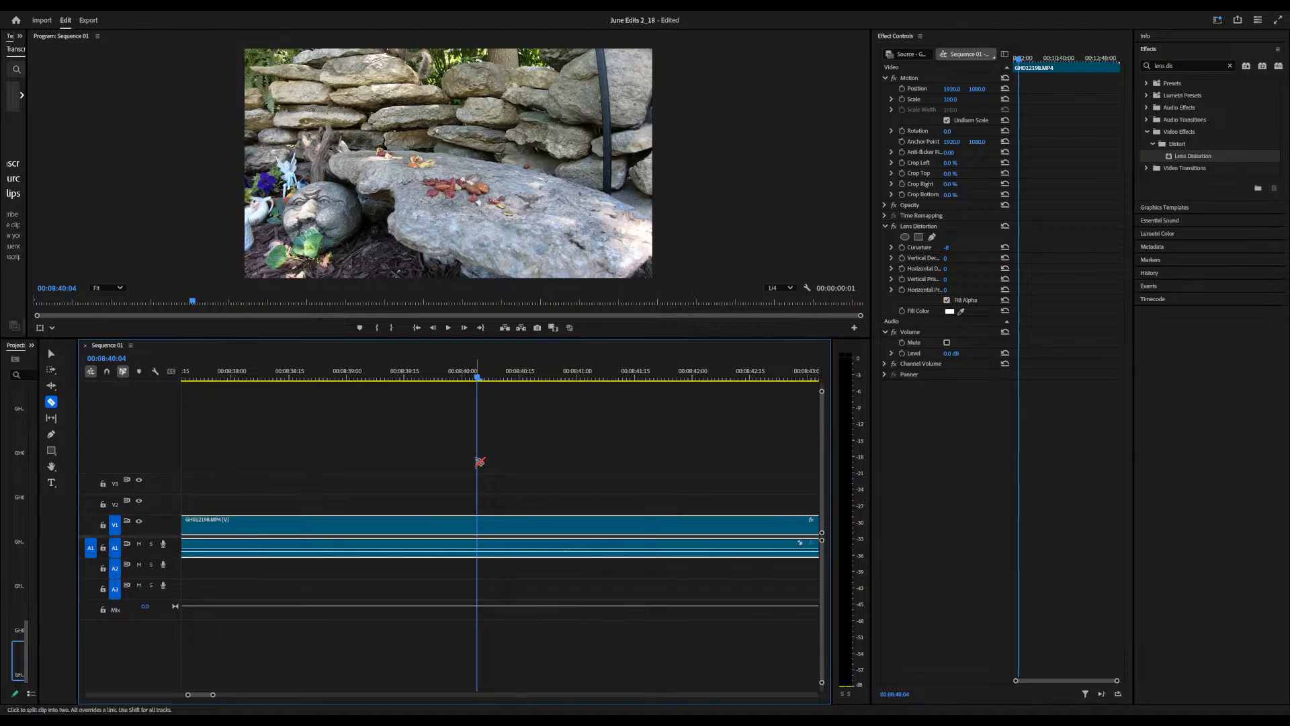
left_click(479, 523)
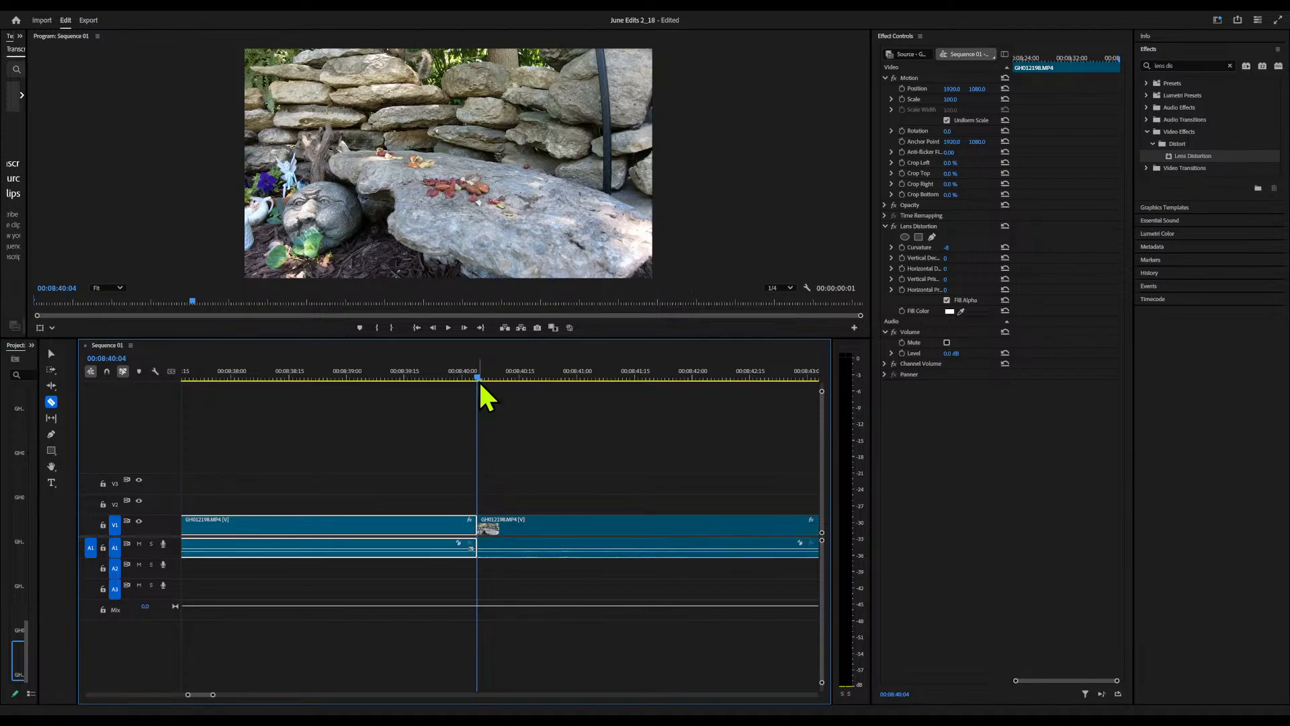
left_click_drag(478, 379, 245, 446)
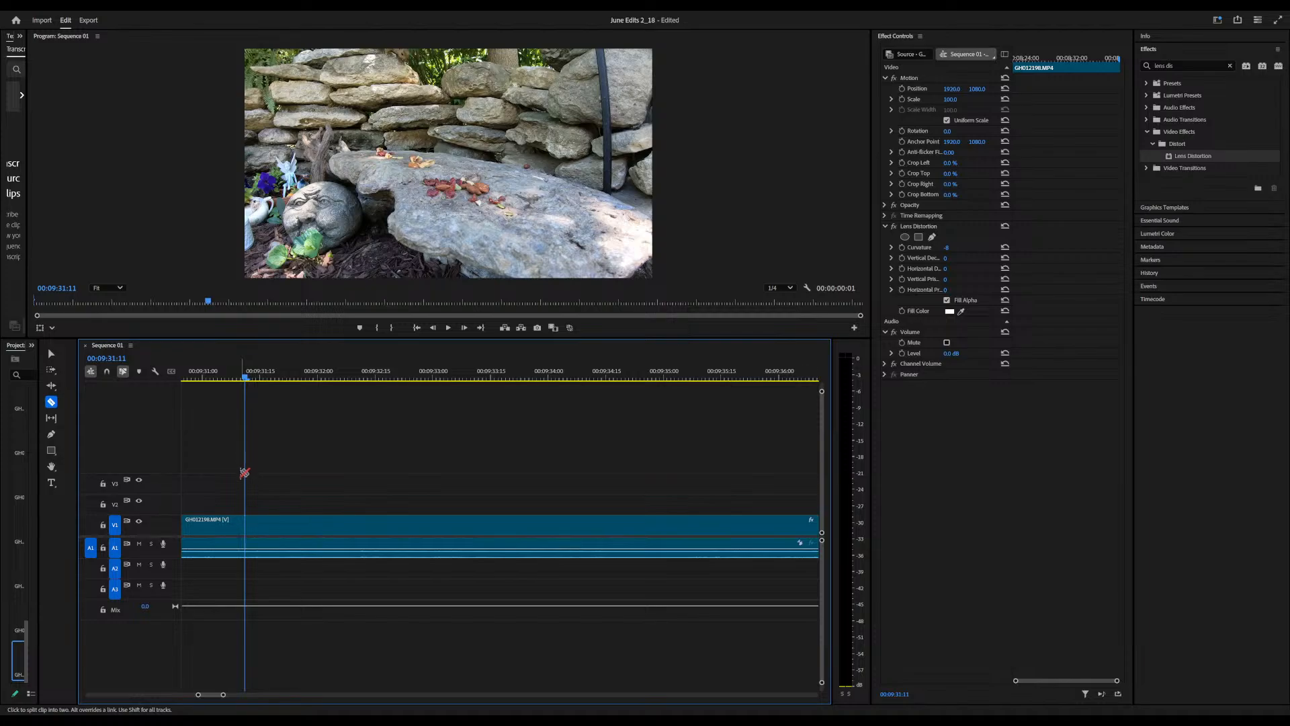
key("Up")
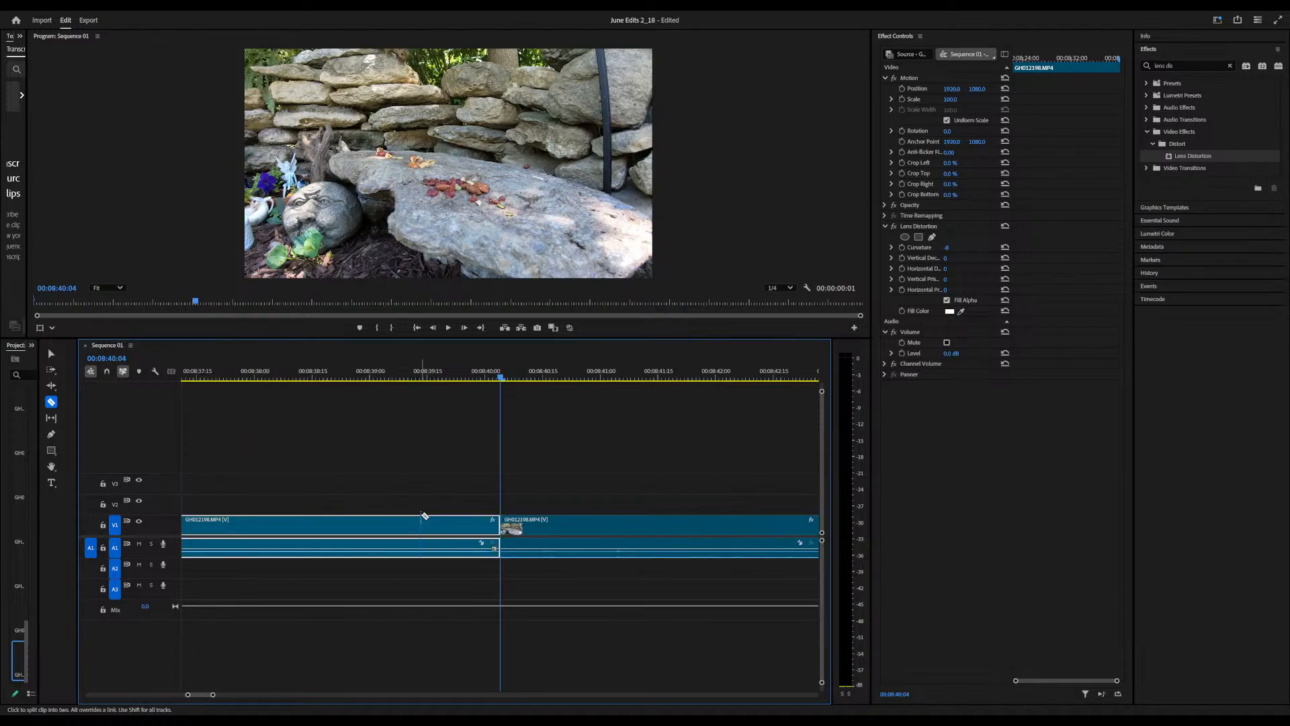
Keyframe a zoom on the GH012198 piece after the 8:40:04 cut, scale 160 at its start to 198 at 8:48:05, vertical position about 1666
left_click(550, 541)
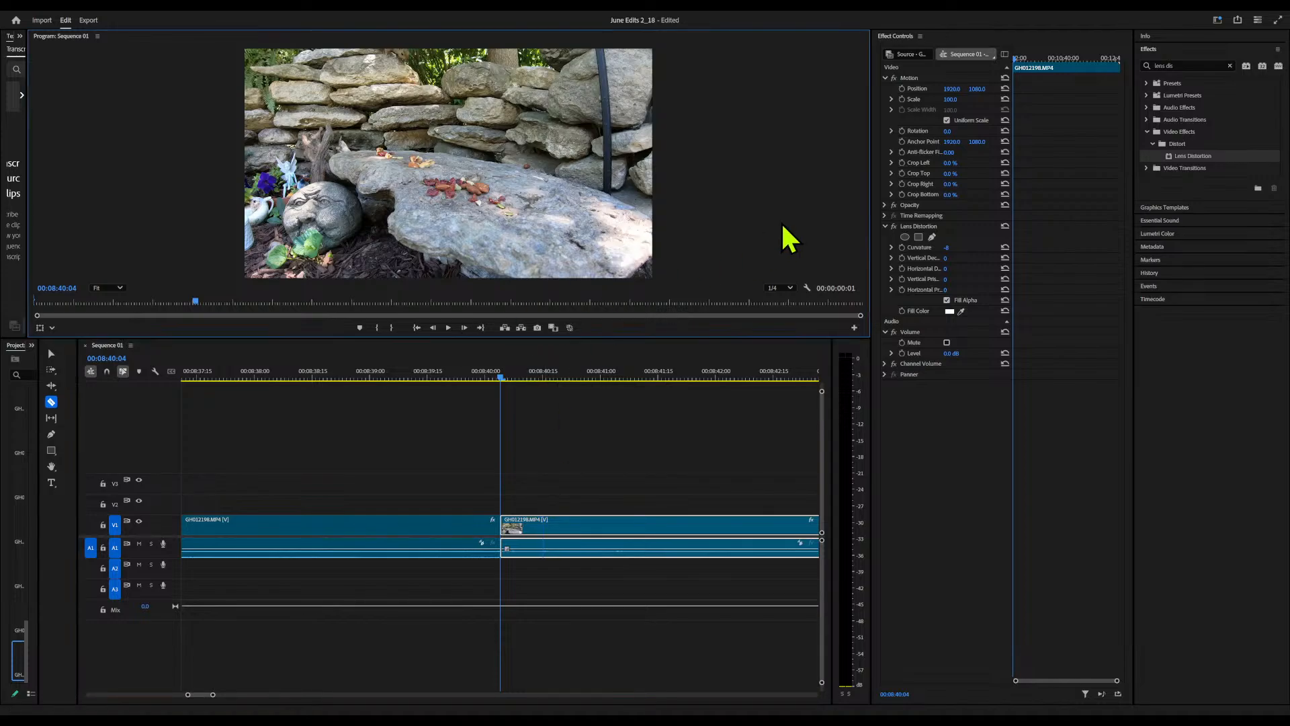
left_click_drag(500, 376, 771, 398)
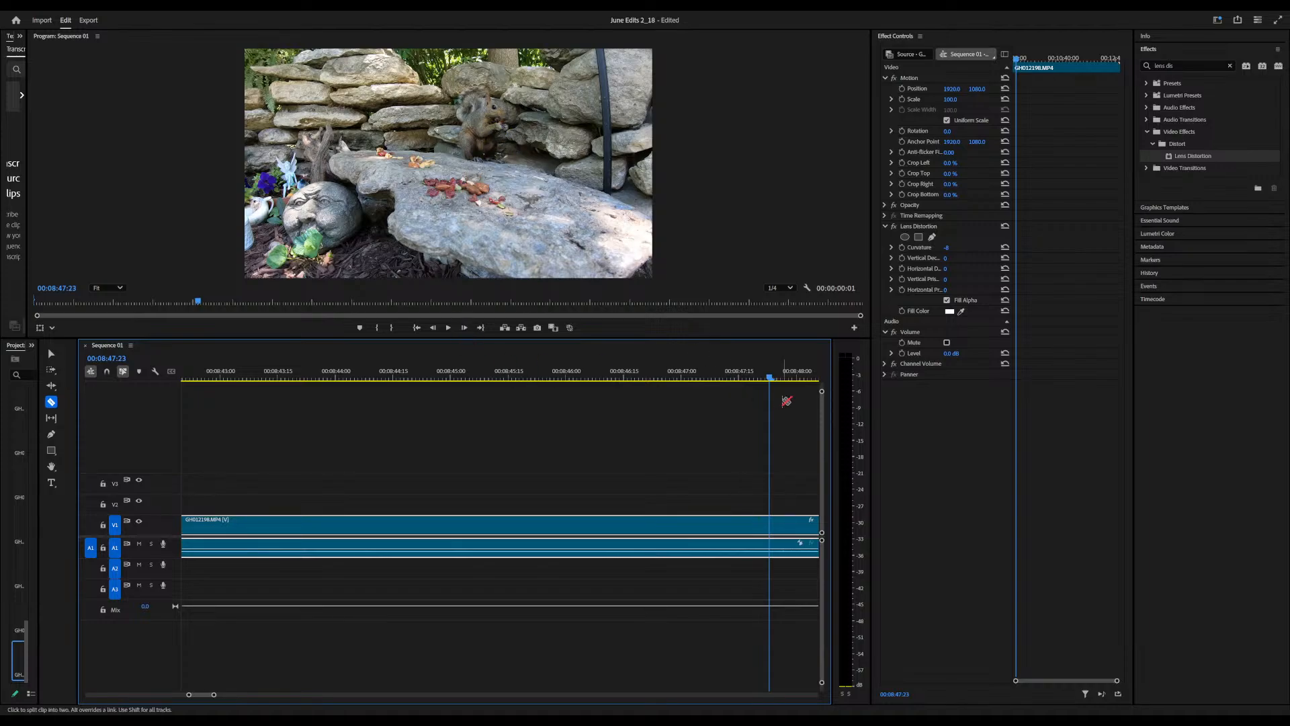
left_click_drag(769, 376, 819, 377)
left_click_drag(947, 99, 982, 89)
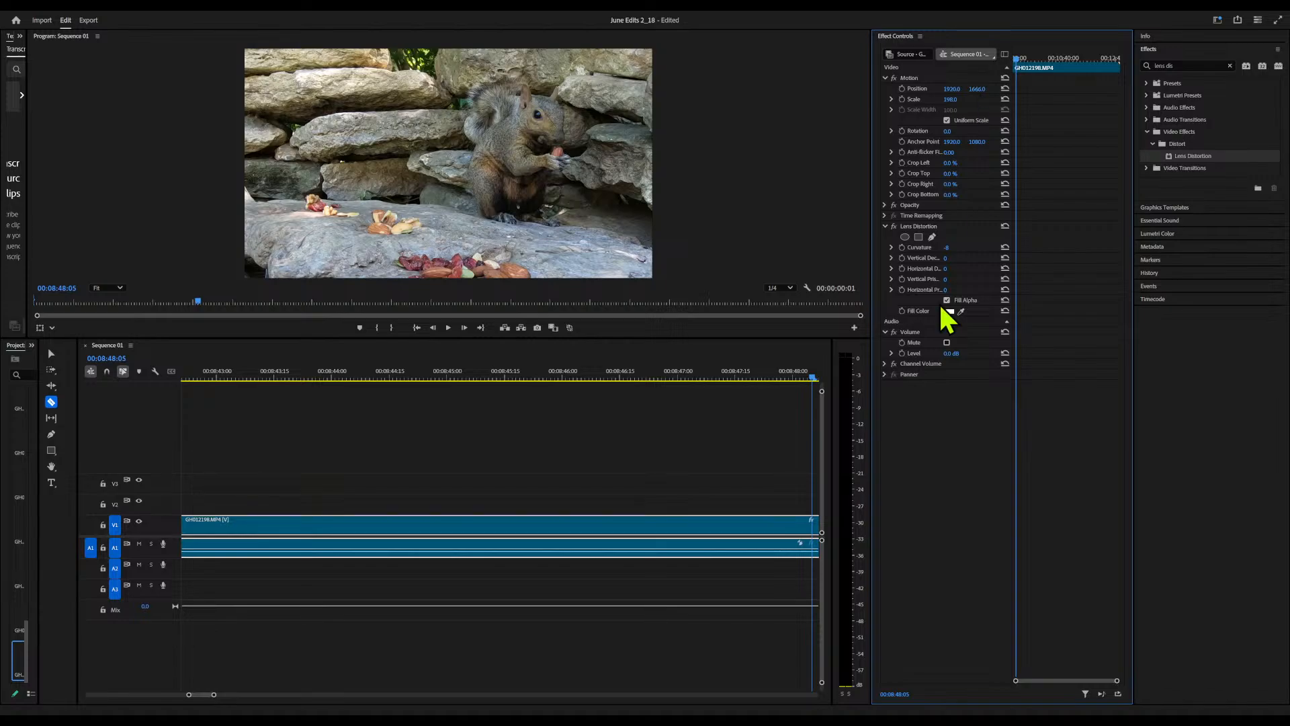
left_click(902, 99)
left_click(902, 89)
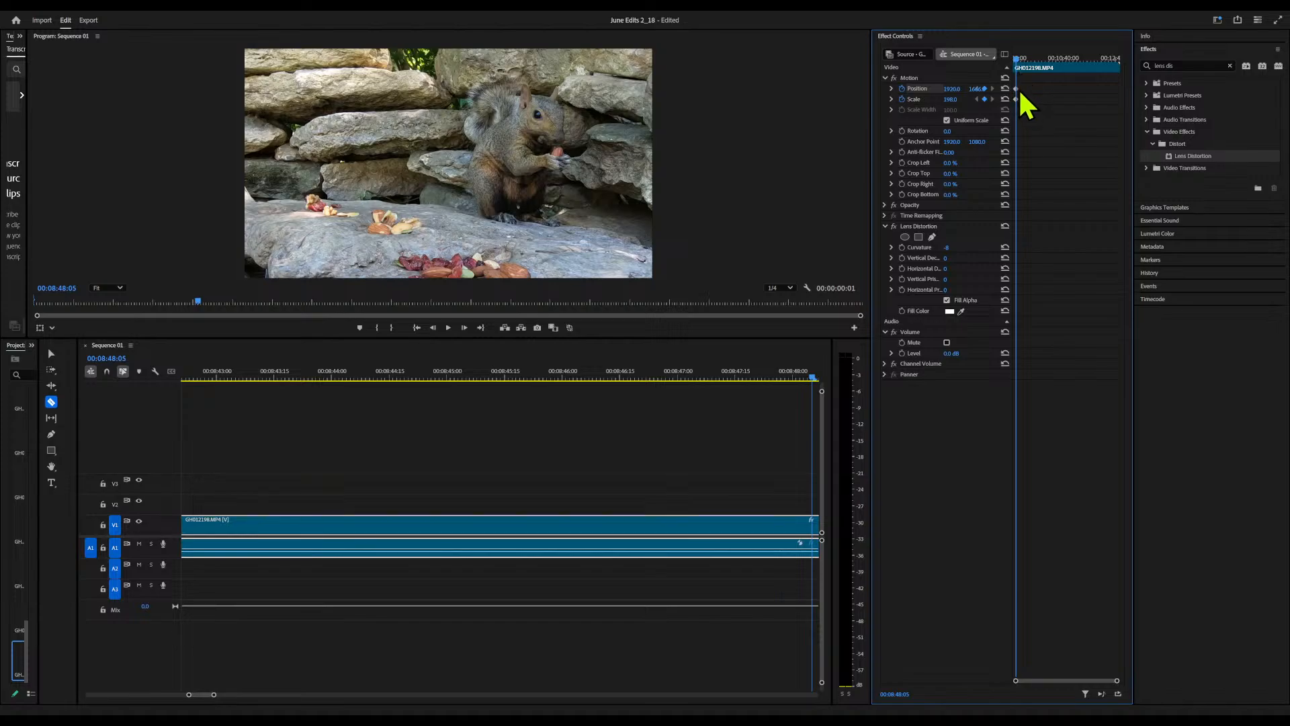
left_click_drag(1017, 58, 998, 59)
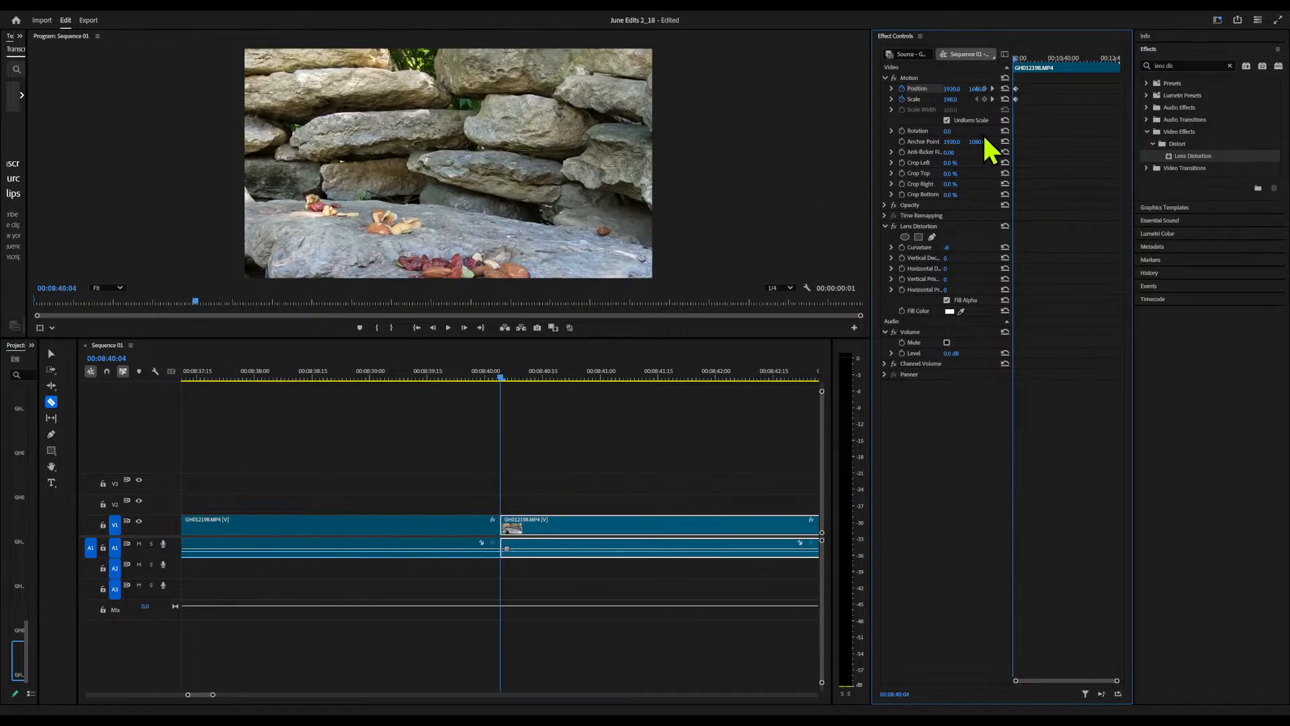
left_click_drag(950, 99, 958, 99)
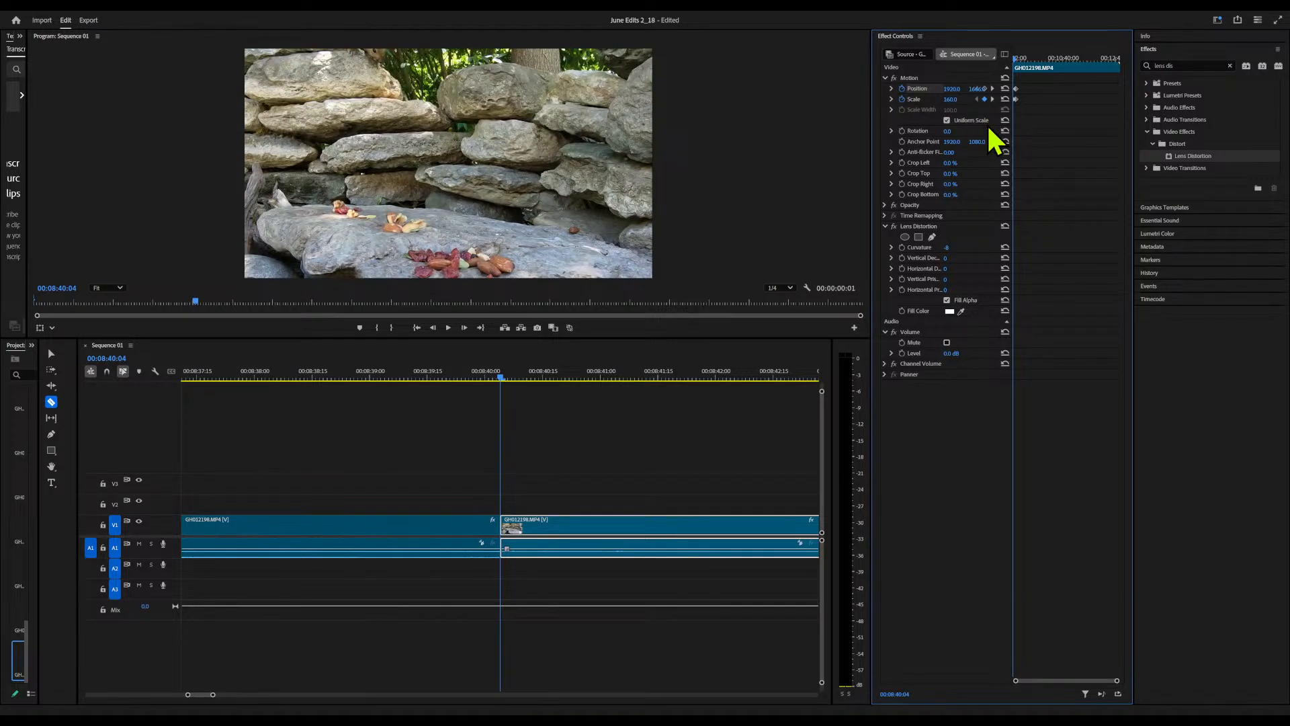
Play through the zoom on the squirrel and split the GH012198 clip at 8:50:25
key("space")
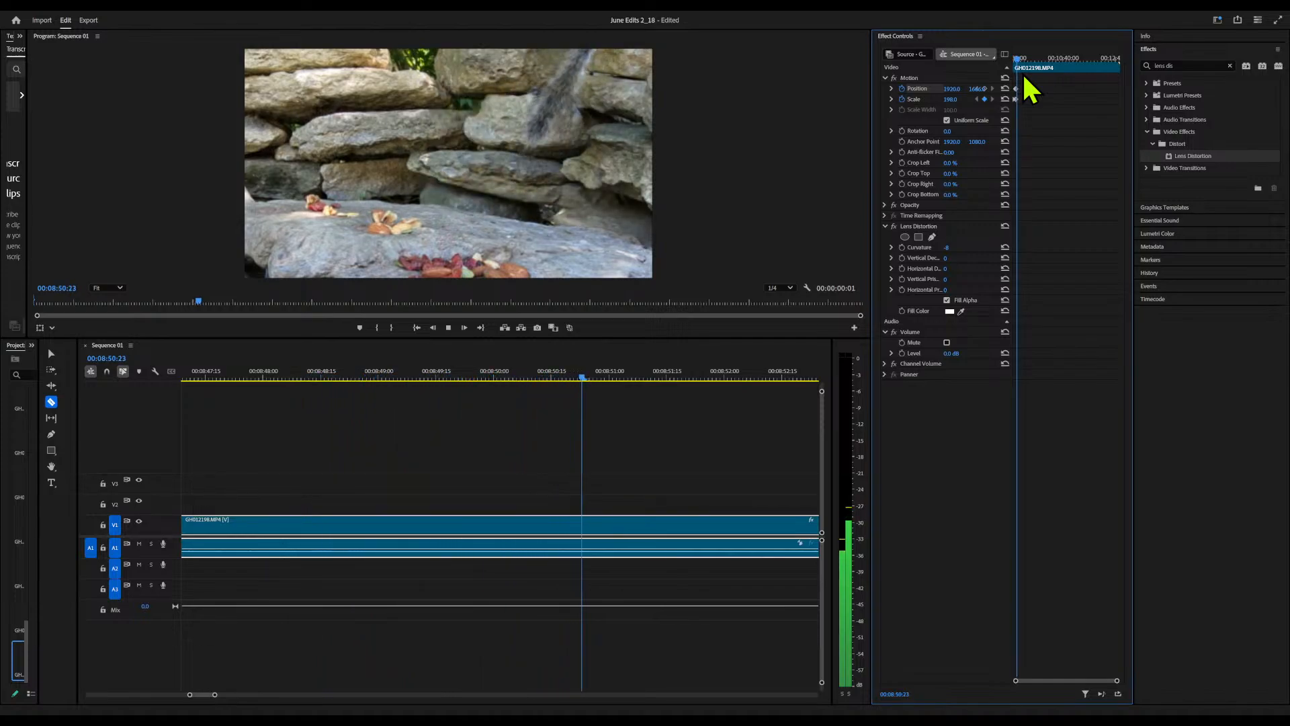
key("space")
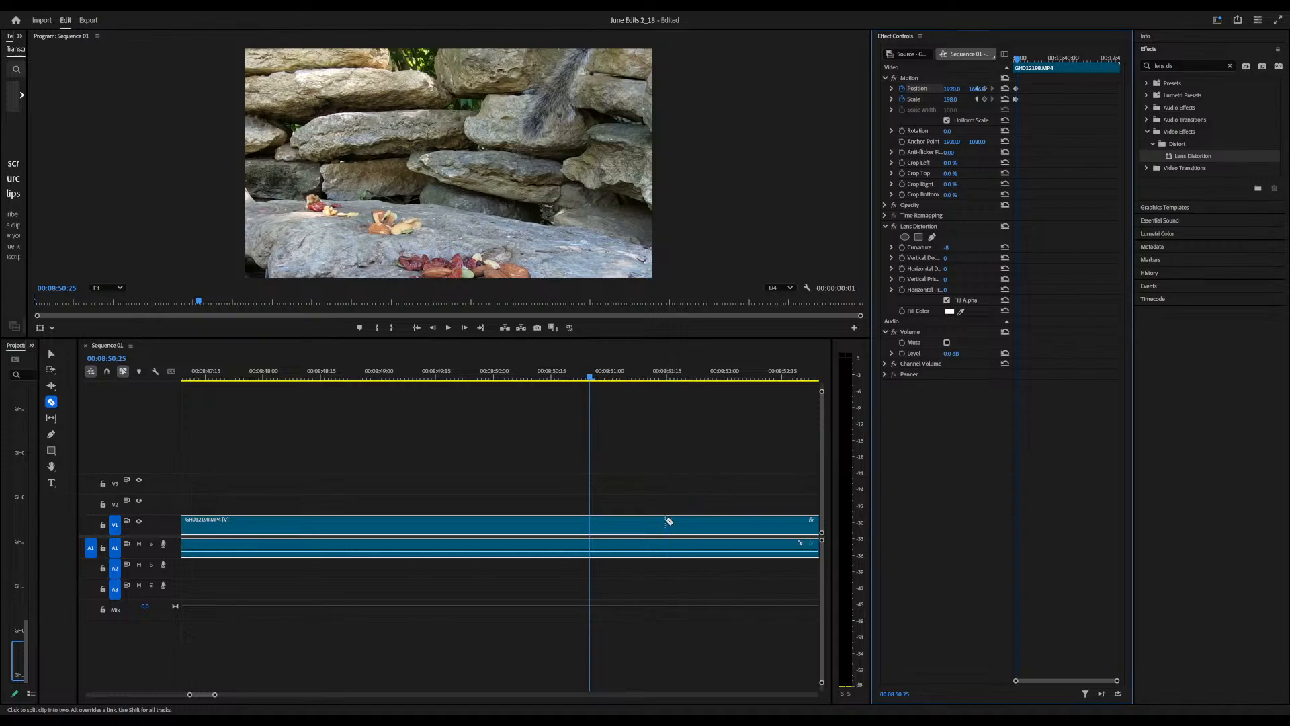
left_click(592, 525)
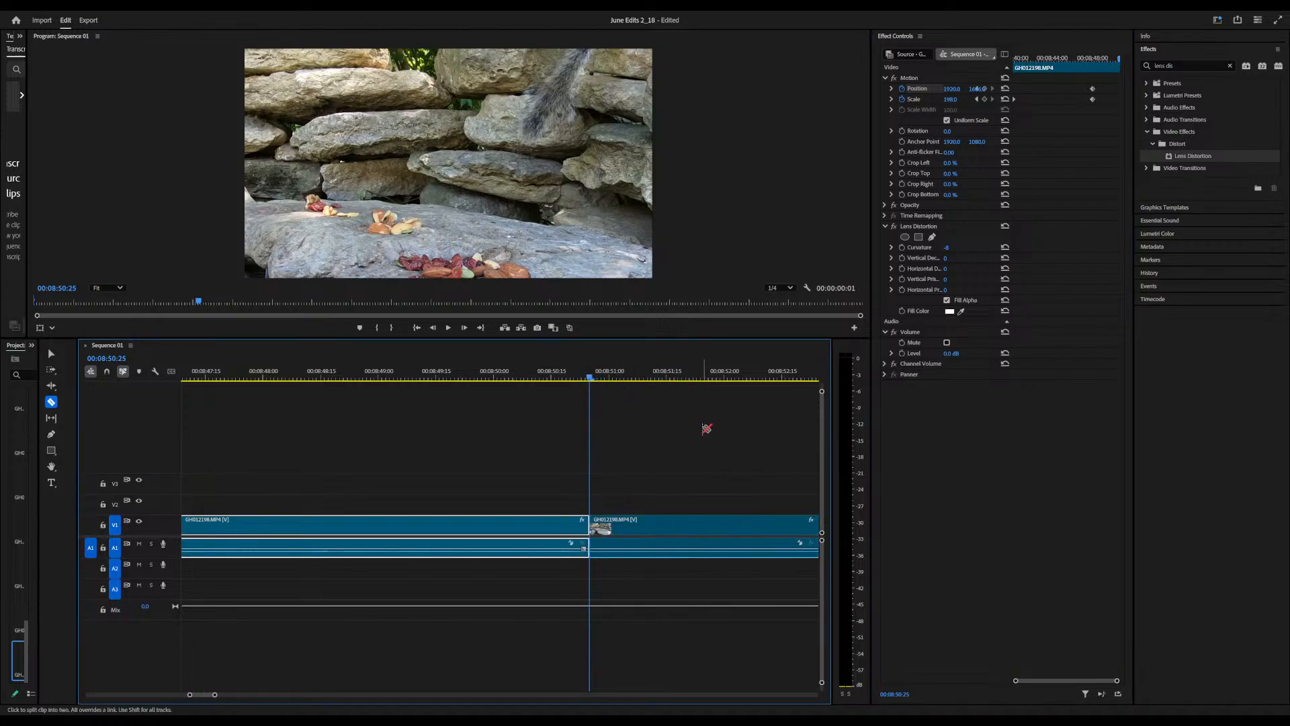
Set the scale of the GH012198 piece after the 8:50:25 cut to 100
left_click(681, 516)
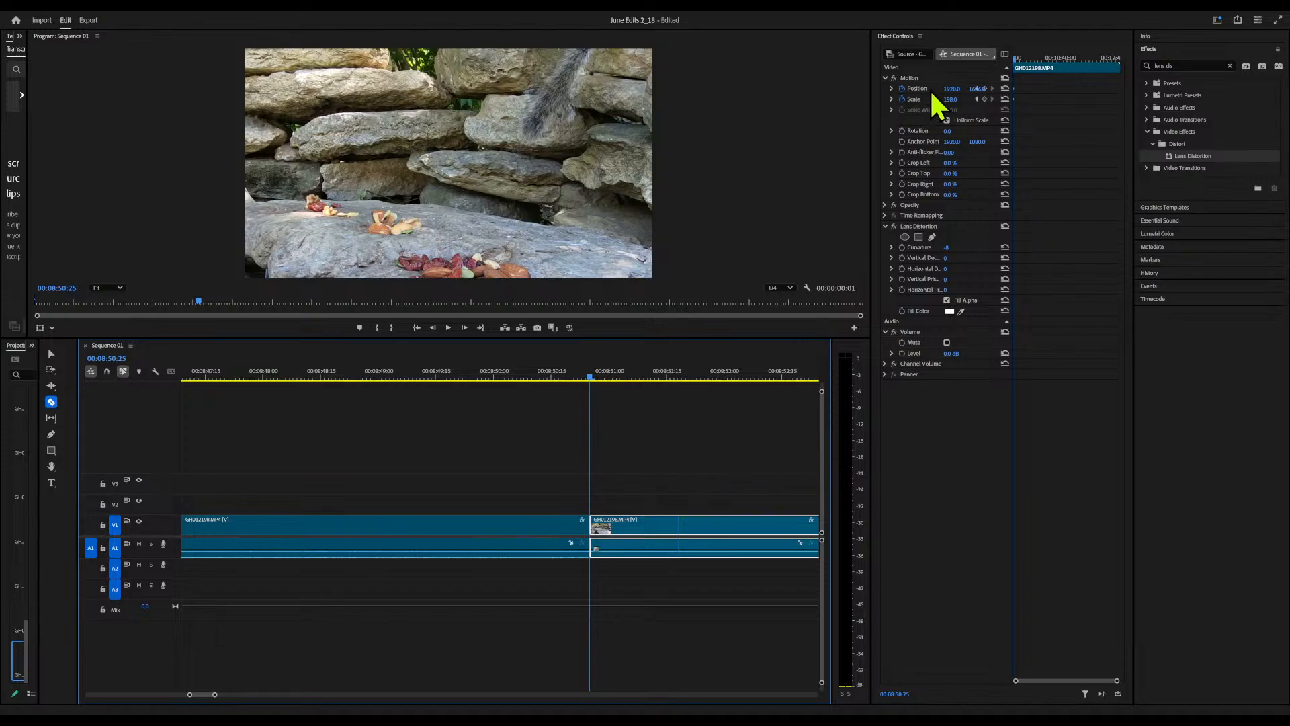
left_click(955, 98)
type("10")
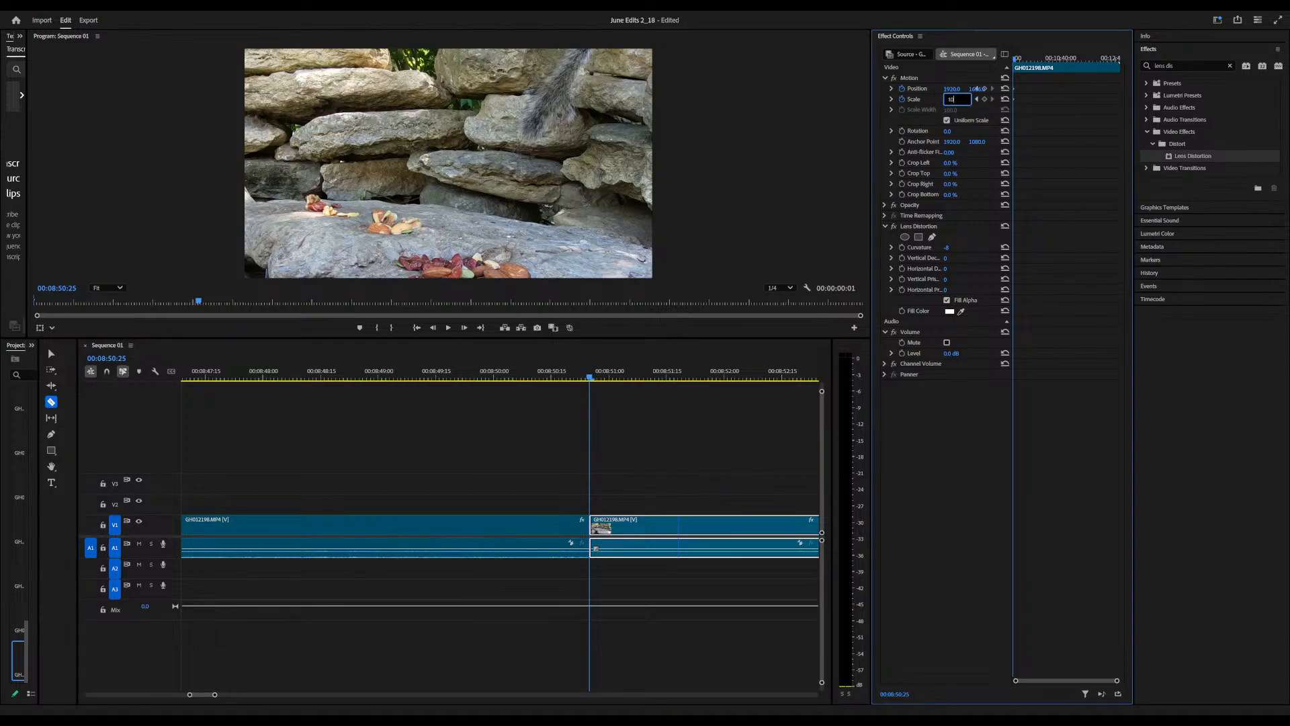
type("0")
key("Return")
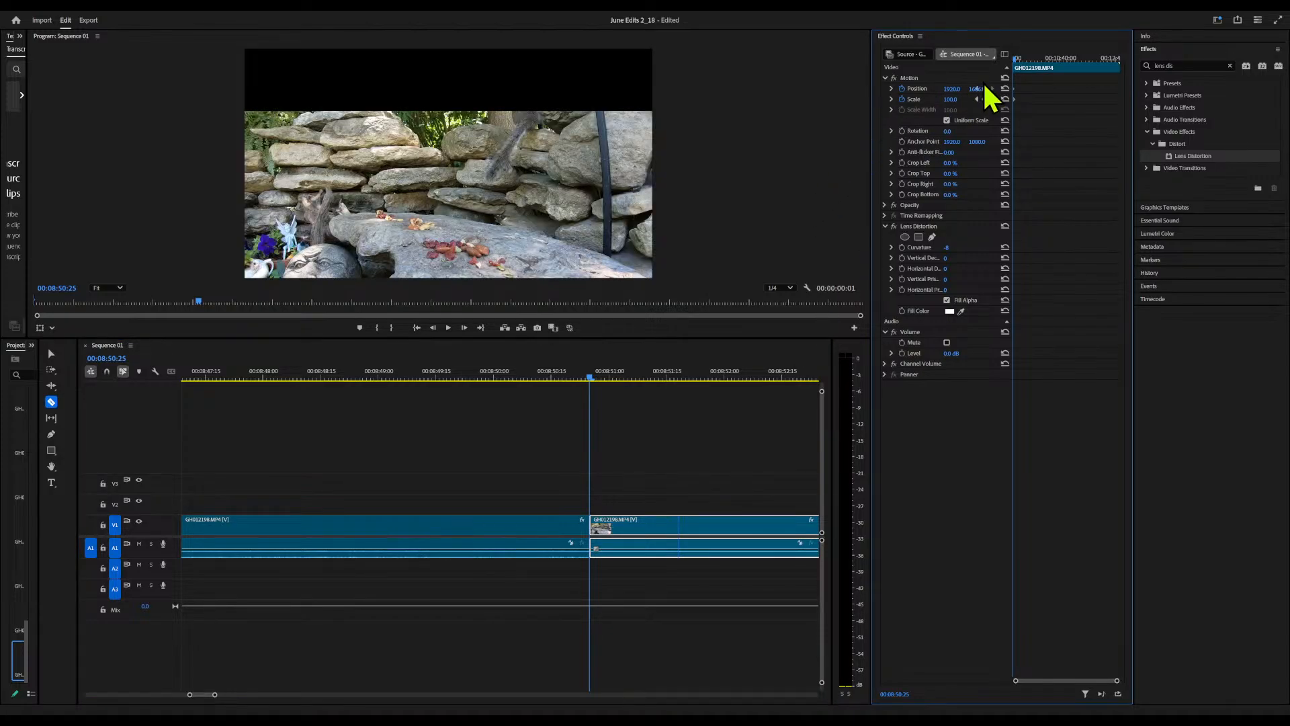
Remove the position and scale keyframes from the GH012198 piece after the 8:50:25 cut and reset its position to default
left_click(902, 90)
left_click(904, 89)
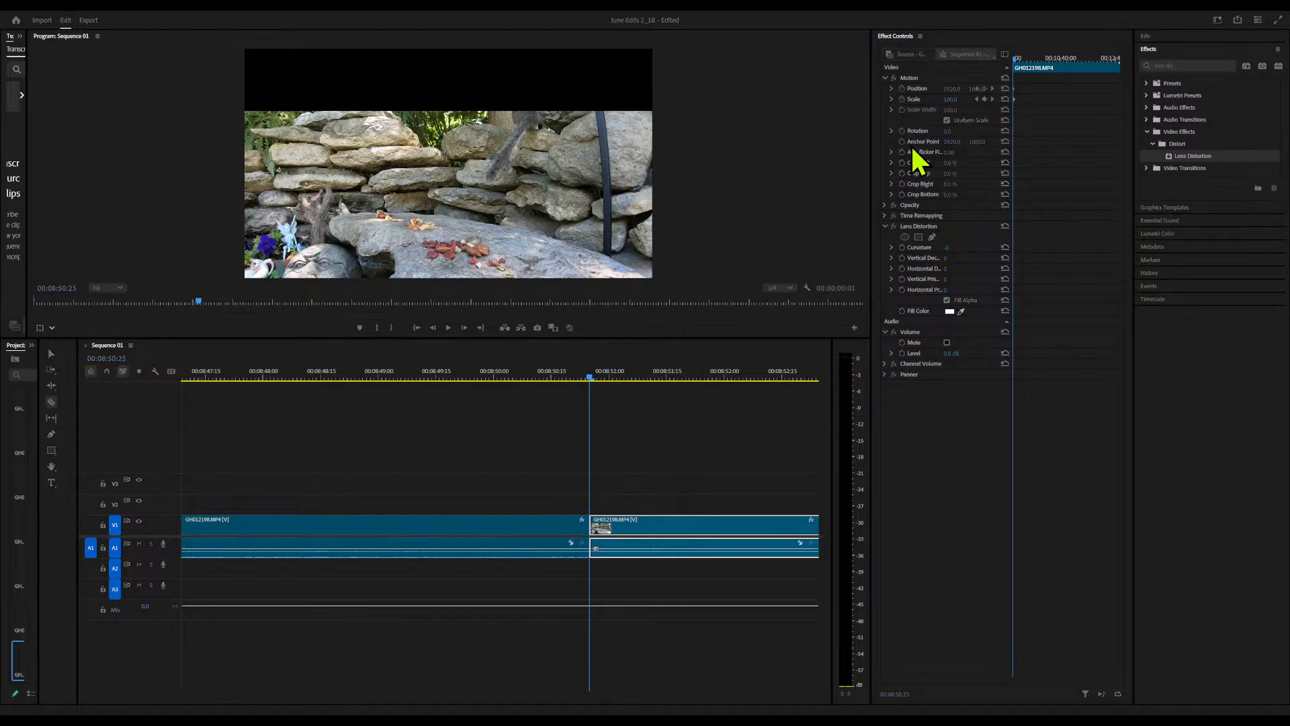
left_click(694, 390)
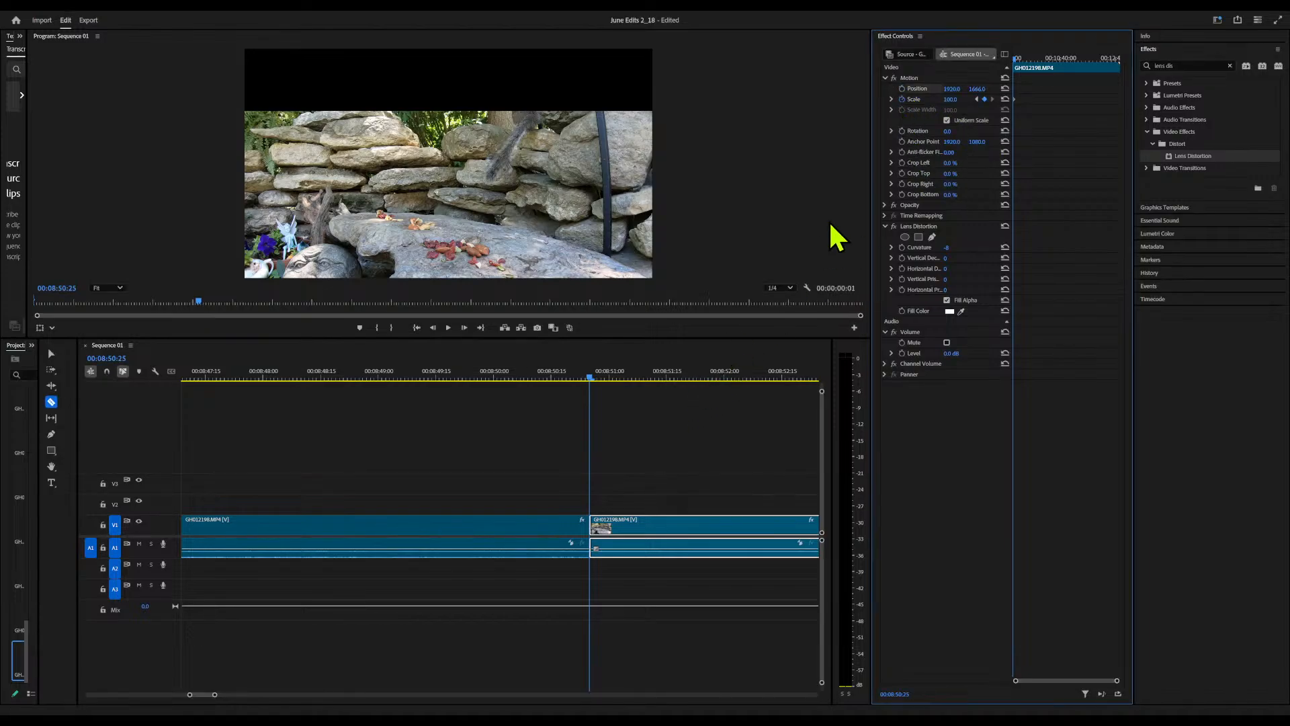
left_click(903, 100)
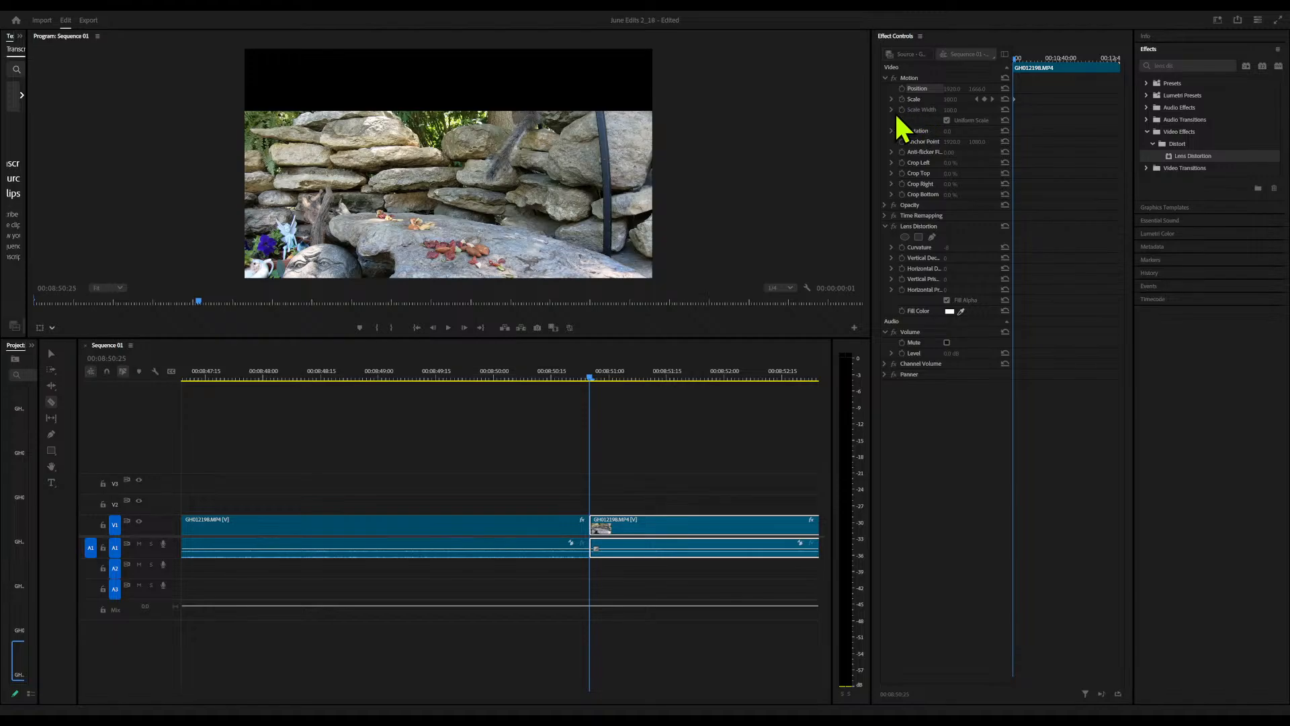
left_click(698, 388)
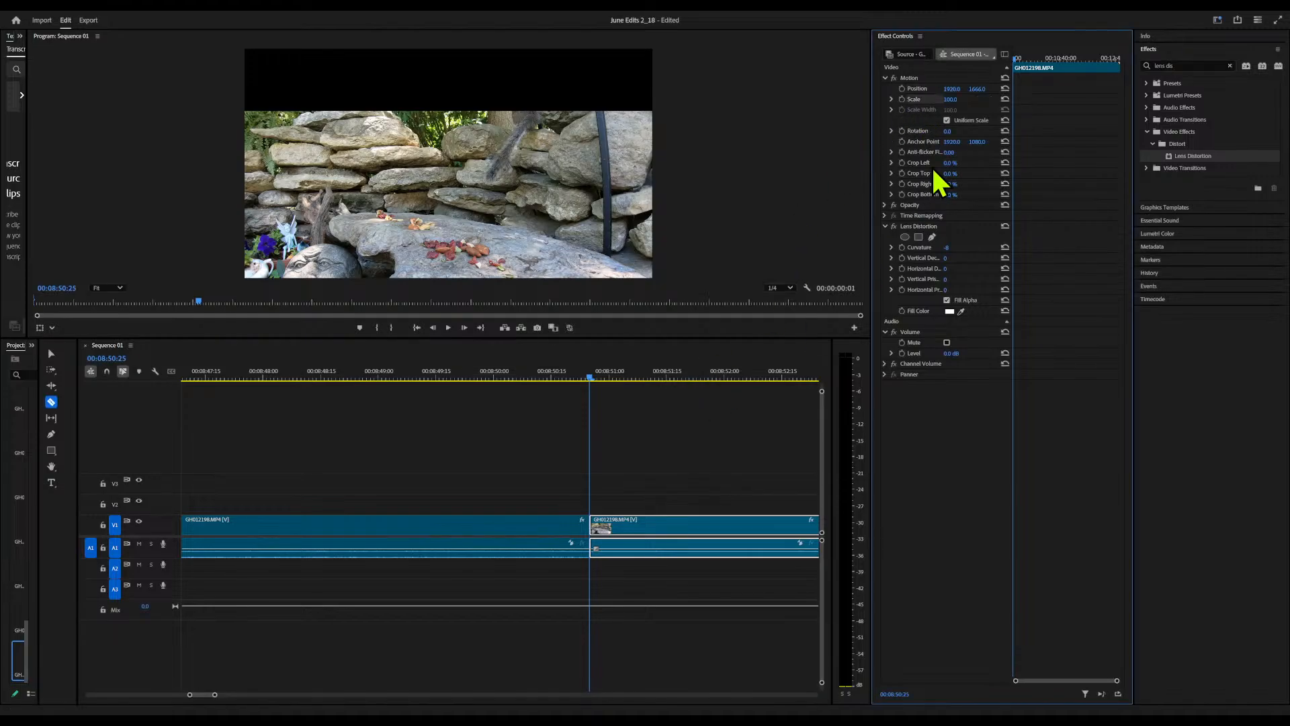
left_click(1006, 90)
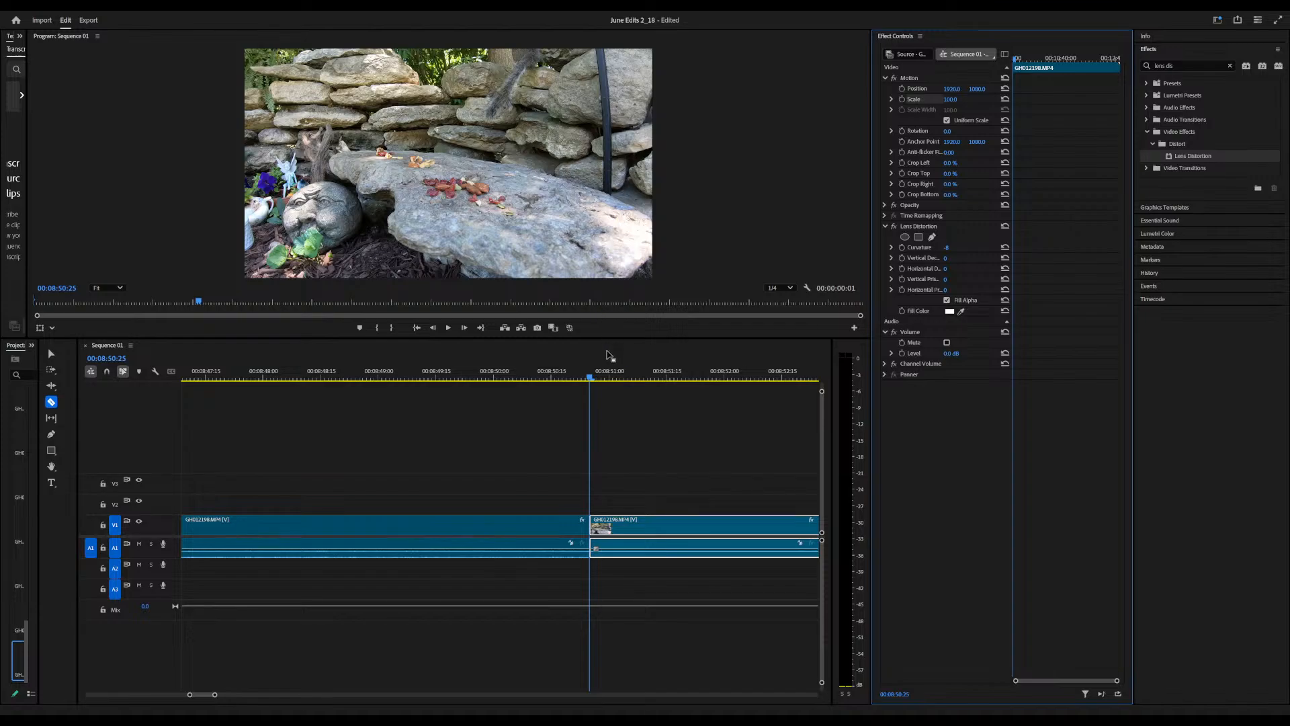
Cut the GH012198 clip at 9:10:25 and 9:37:06 and ripple-delete the piece between the two cuts
left_click_drag(591, 376, 454, 436)
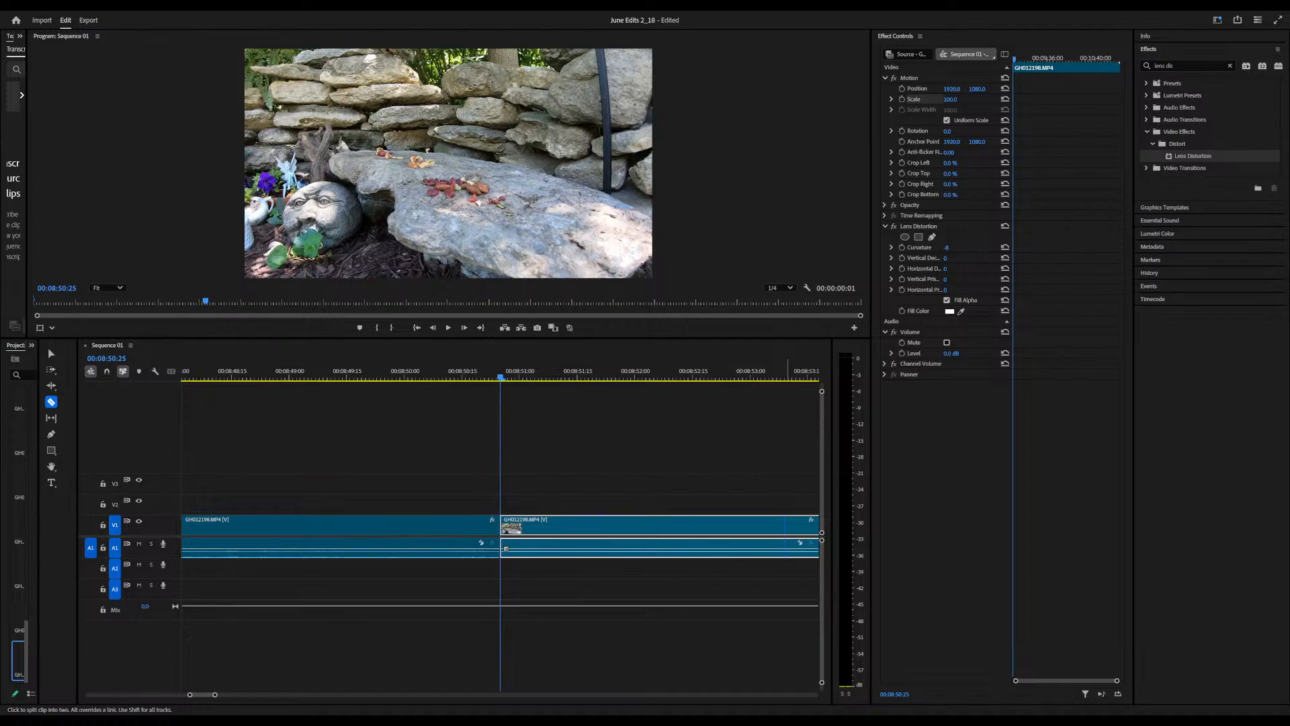
left_click(784, 124)
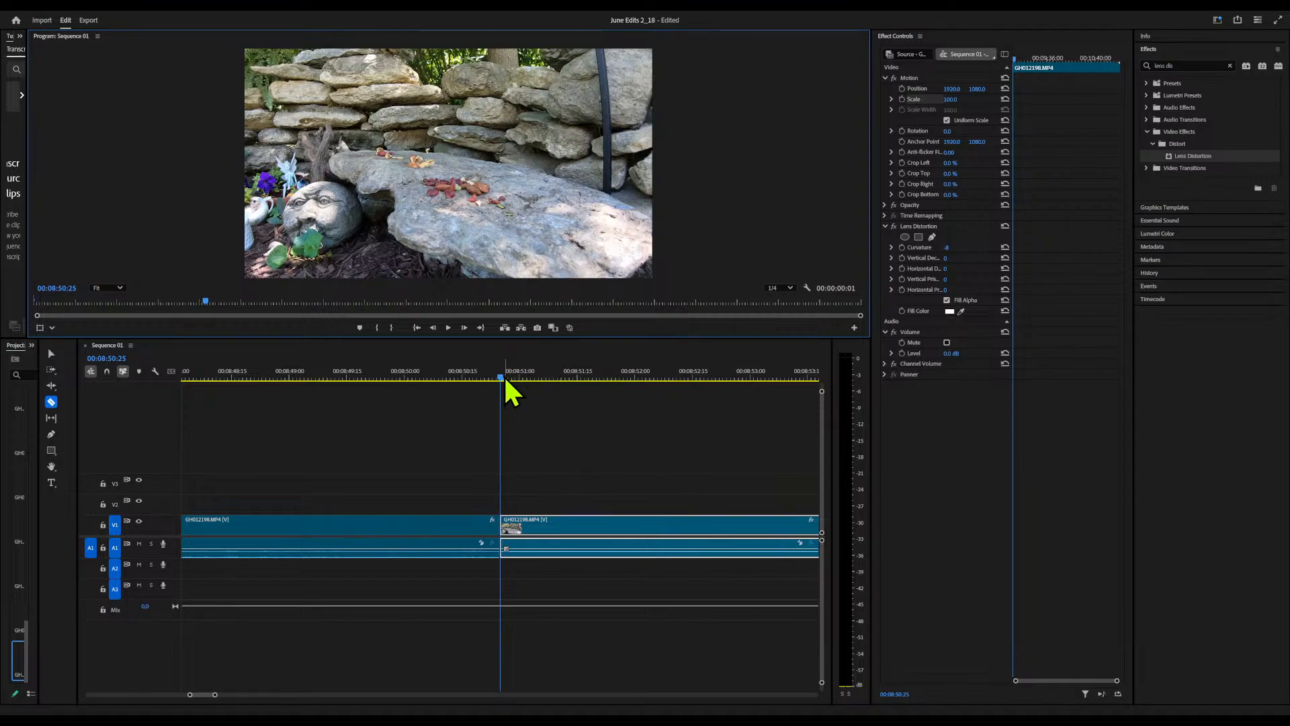
left_click_drag(502, 378, 249, 478)
left_click(252, 524)
left_click(245, 375)
left_click_drag(246, 376, 240, 408)
left_click(239, 519)
right_click(216, 527)
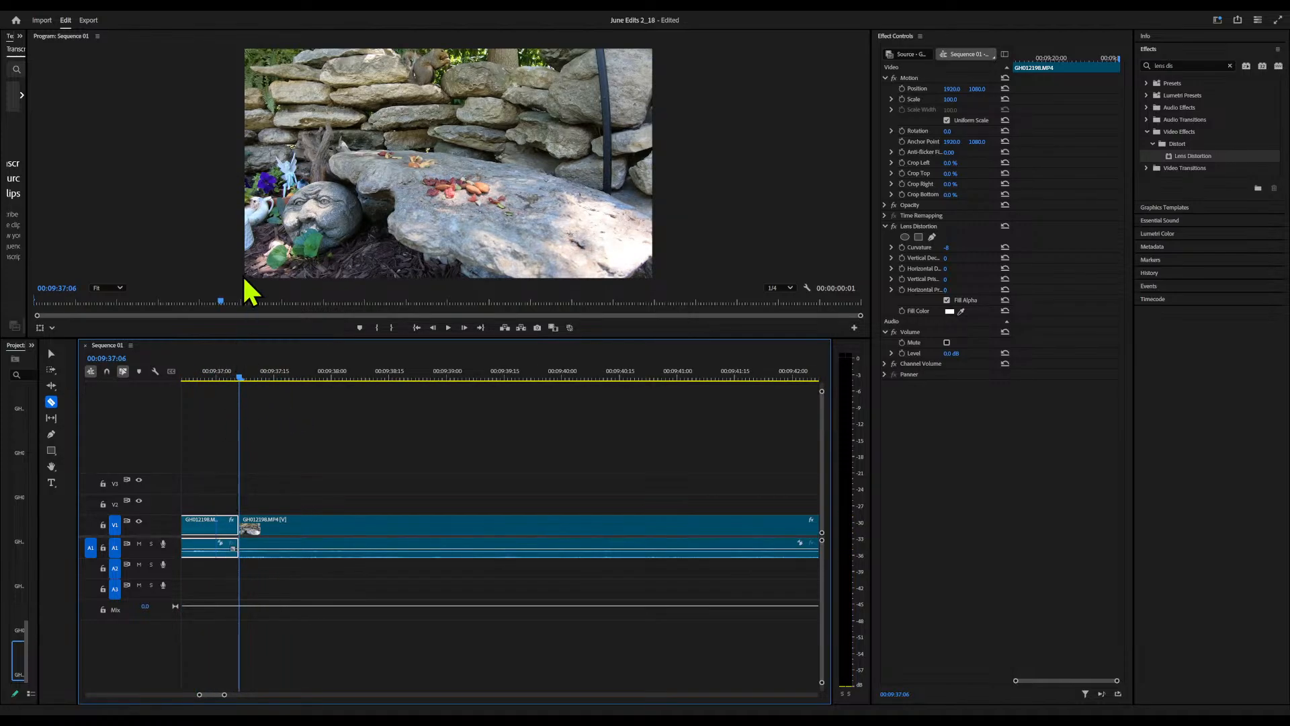
key("shift+Delete")
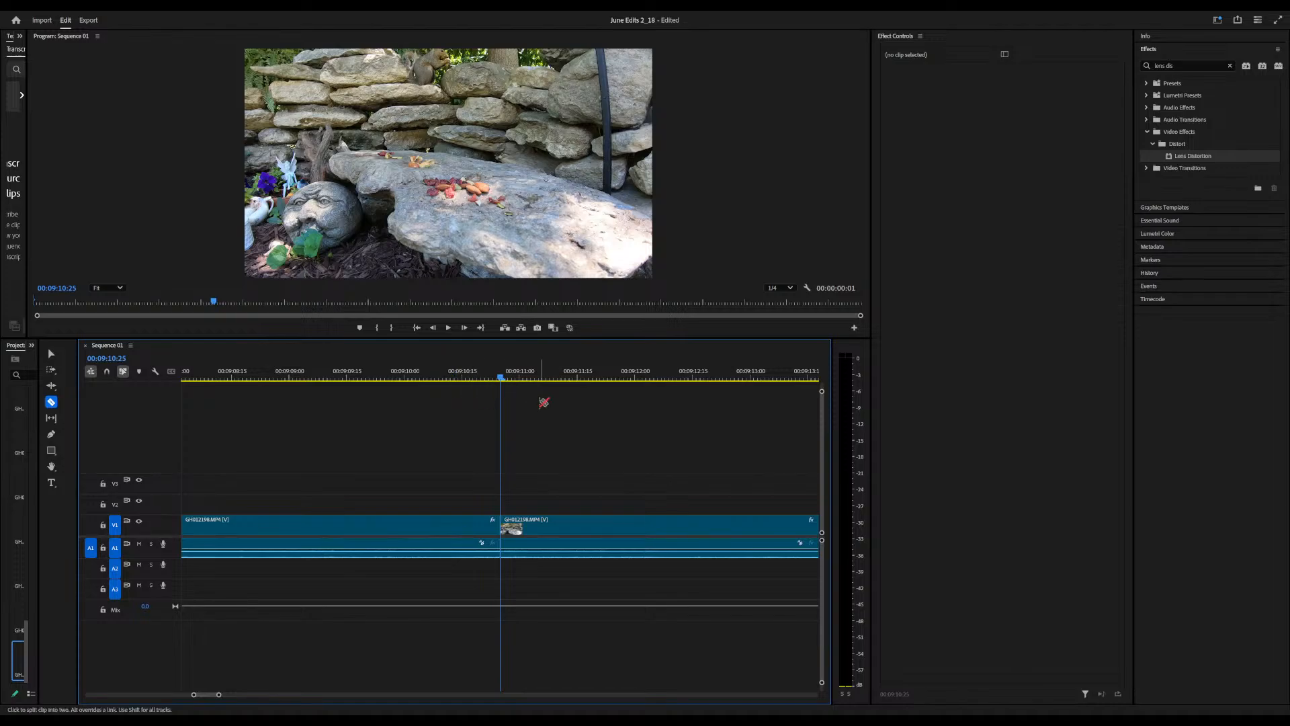
Play the GH012198 footage after the 9:10:25 cut and split the clip at 9:37:02
key("space")
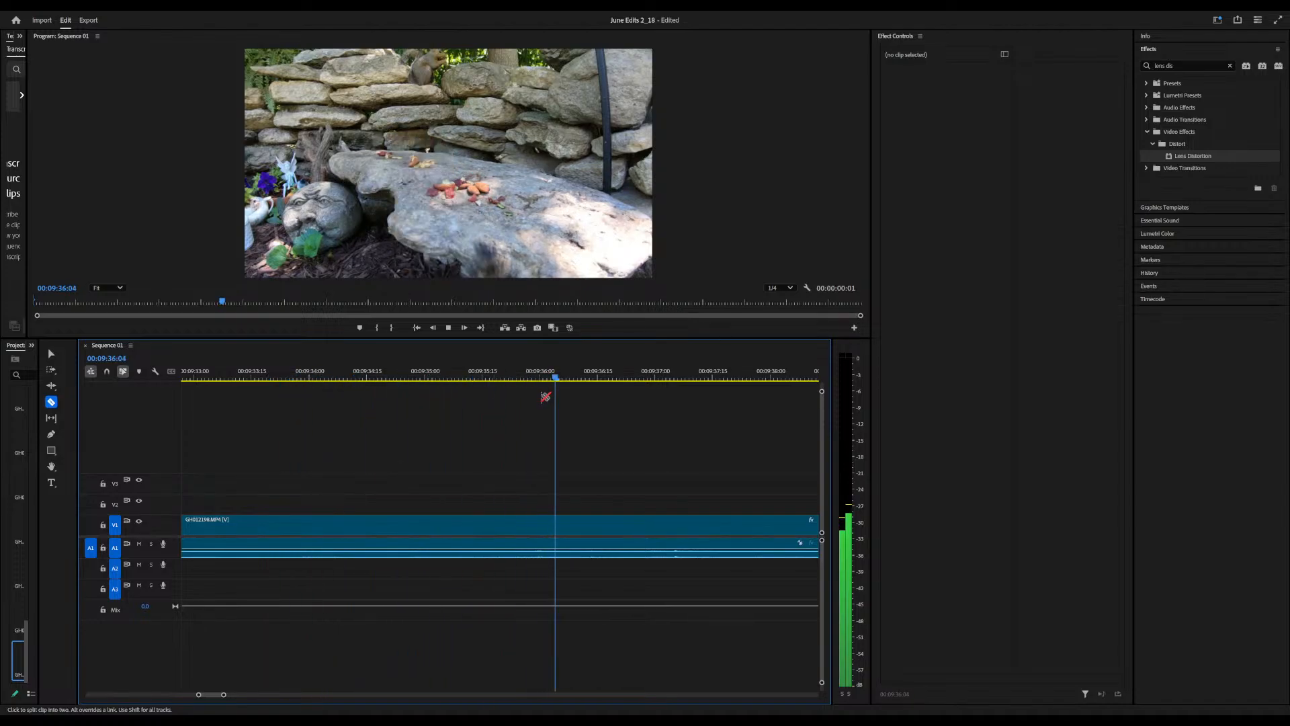
key("space")
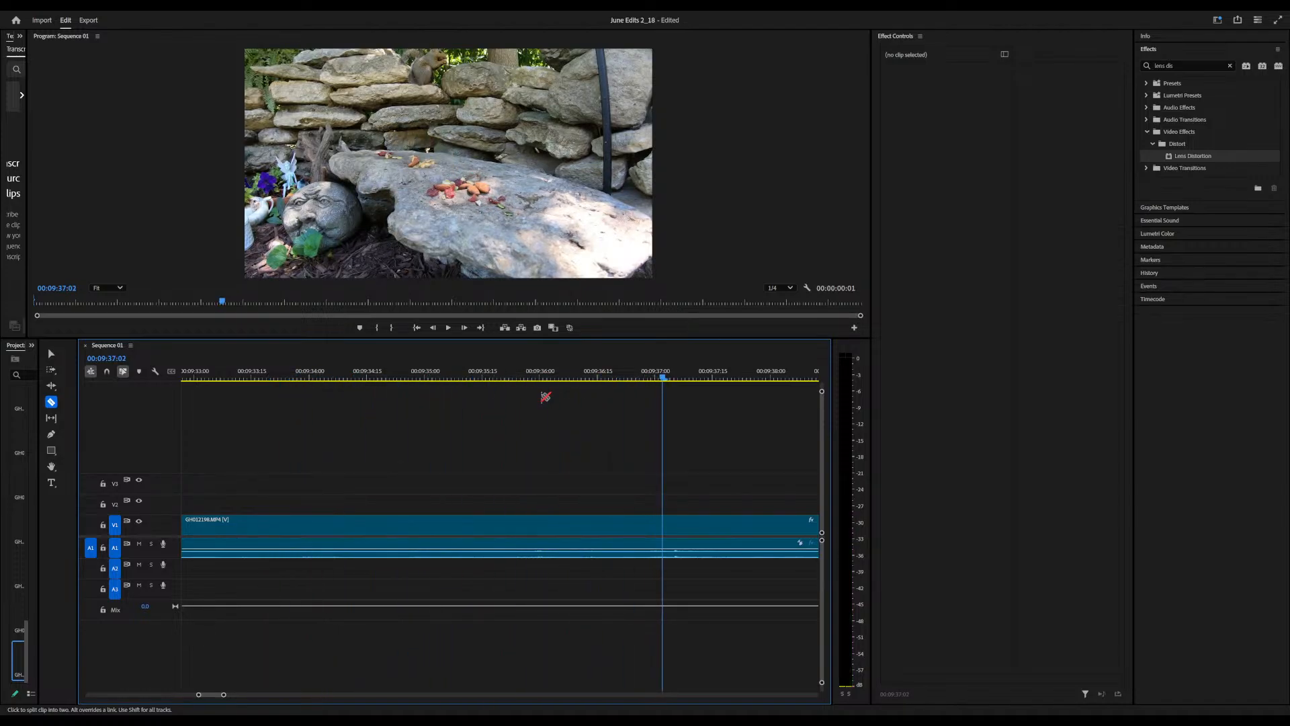
left_click(664, 526)
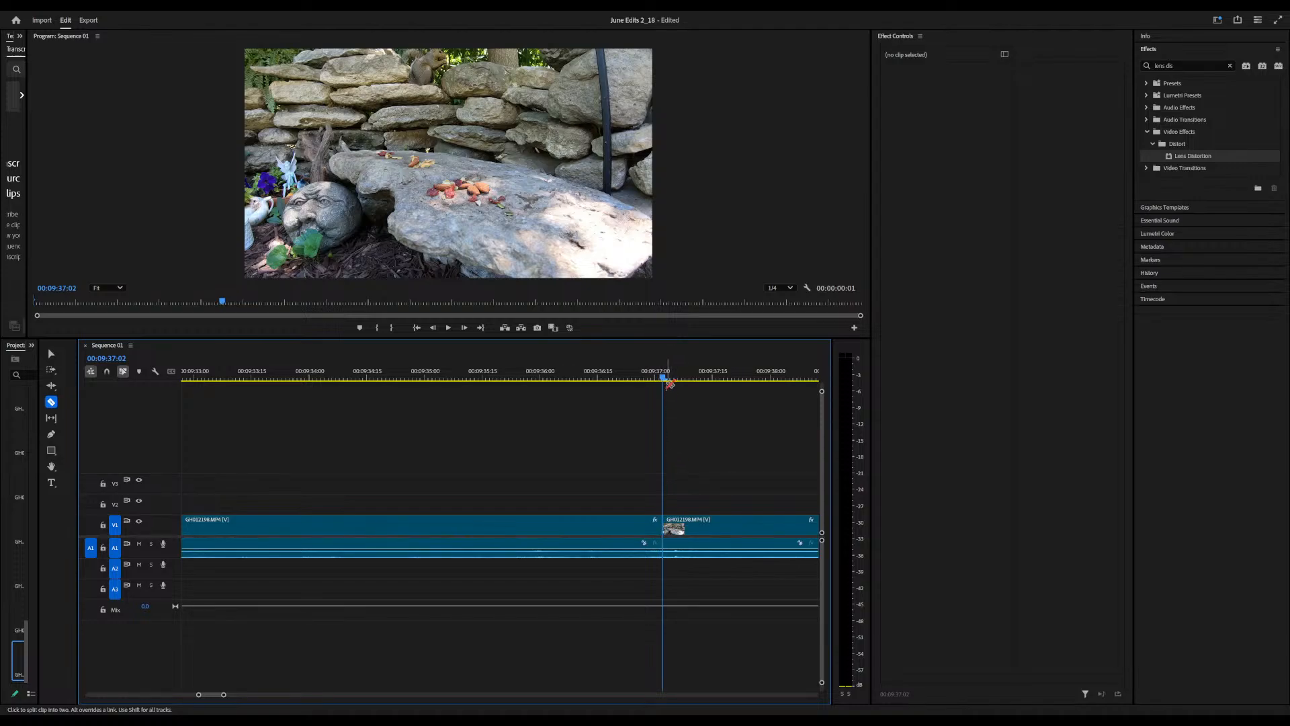
Scan ahead into the GH012225 clip, split it at 12:07:28 and ripple-delete the piece before the cut
left_click_drag(664, 378, 821, 385)
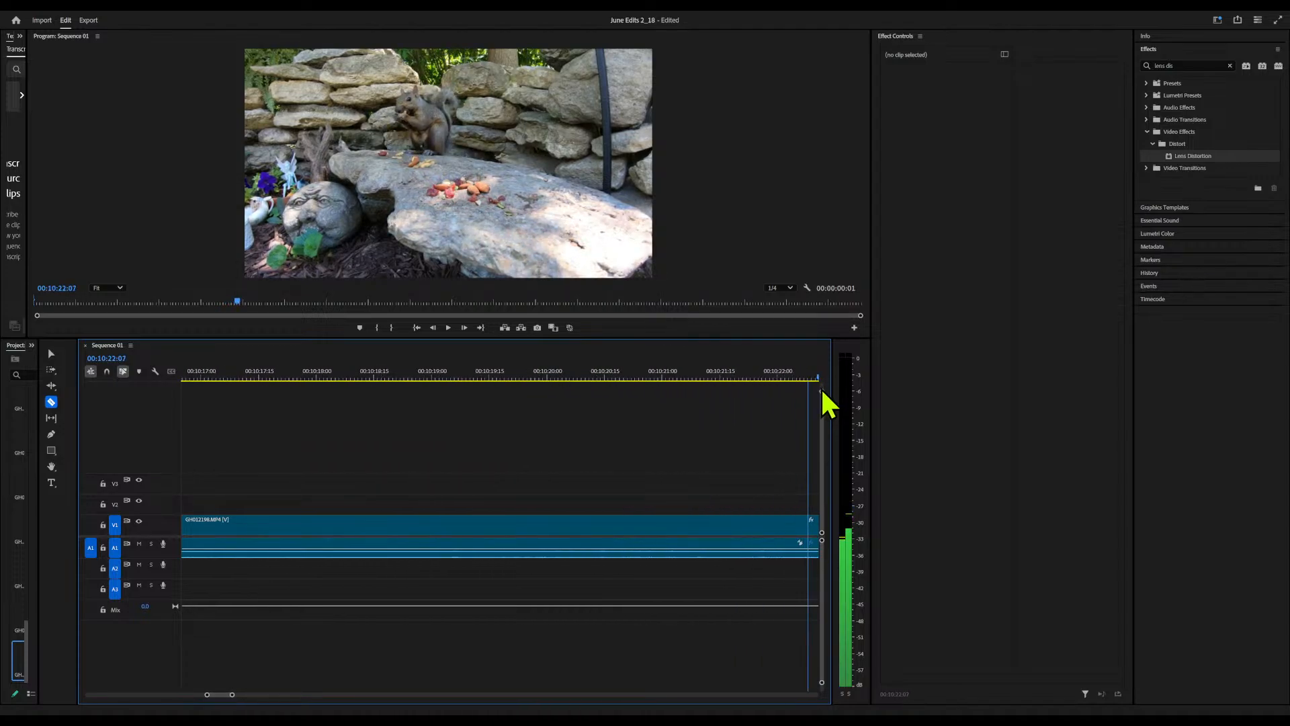
left_click_drag(824, 386, 447, 424)
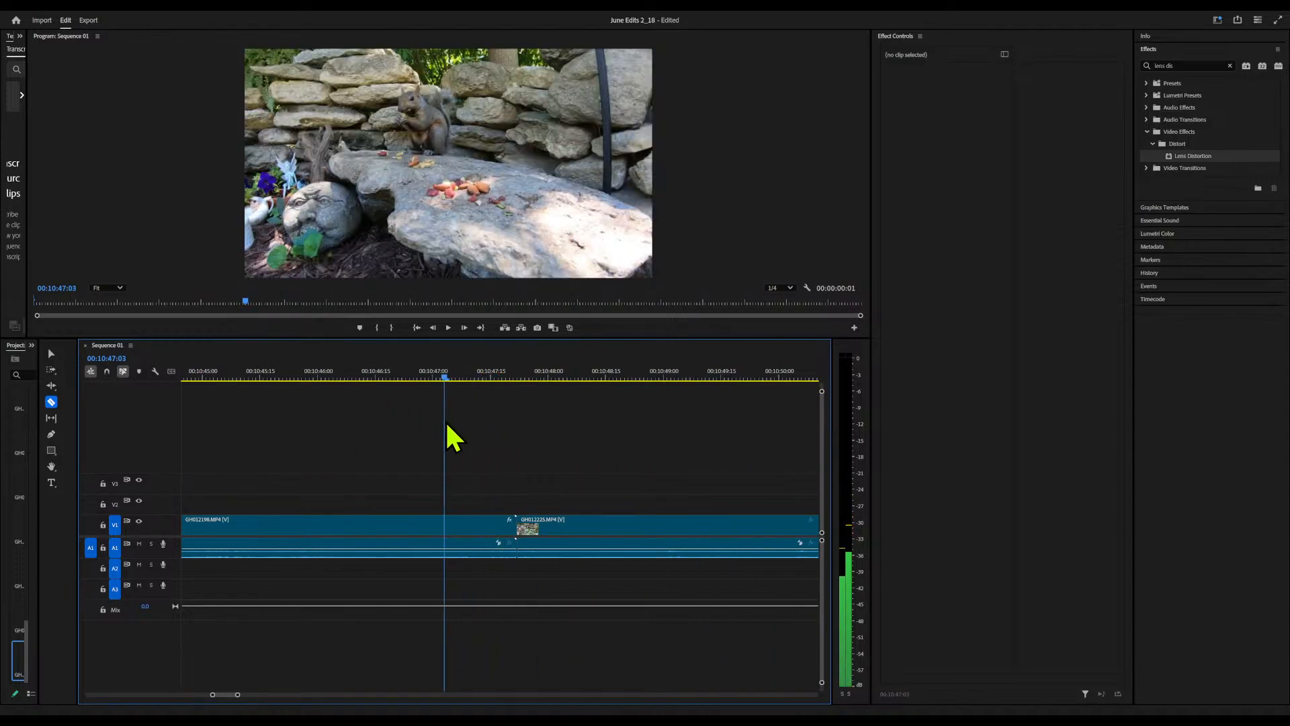
left_click_drag(446, 424, 733, 468)
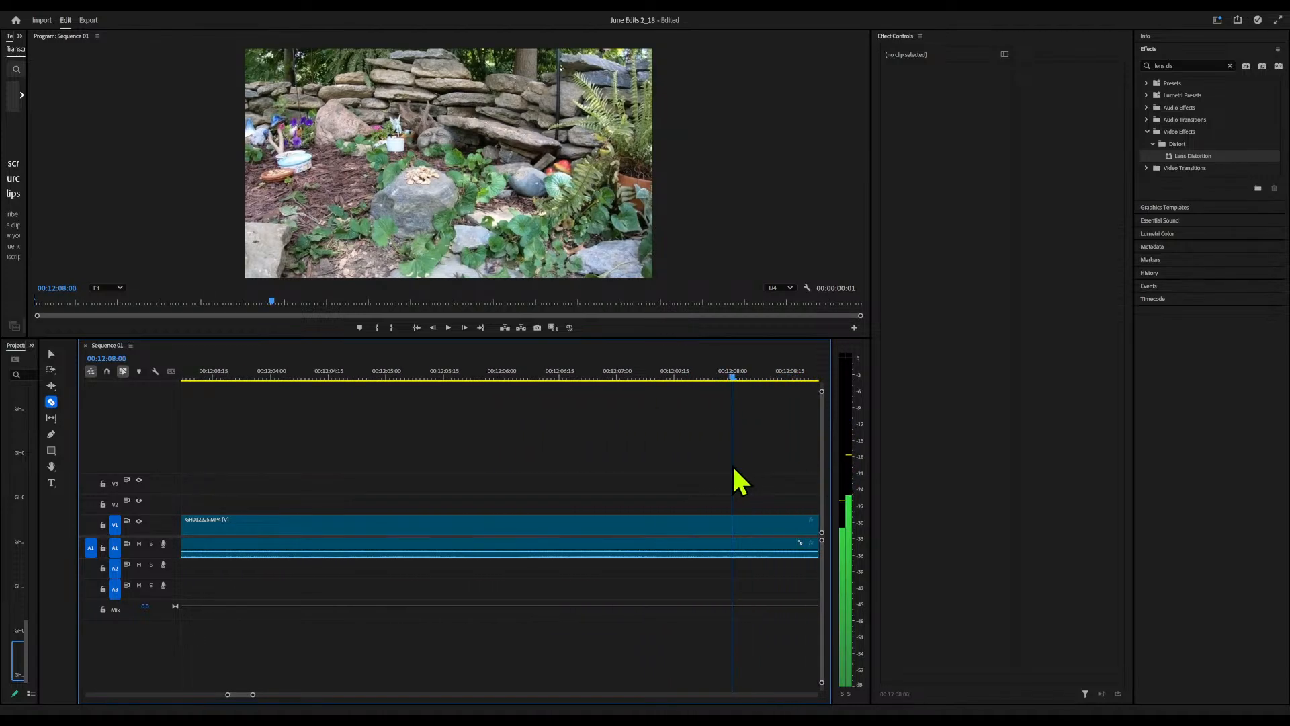
left_click(724, 525)
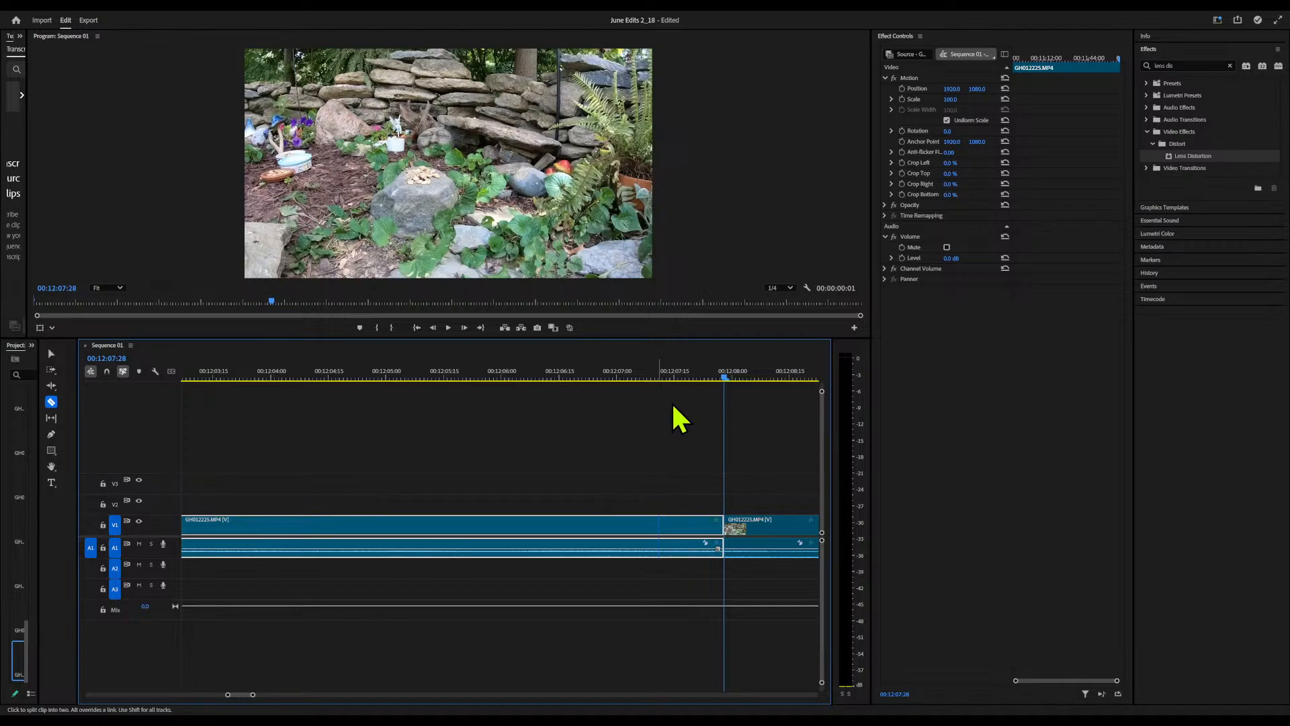
left_click(272, 372)
key("space")
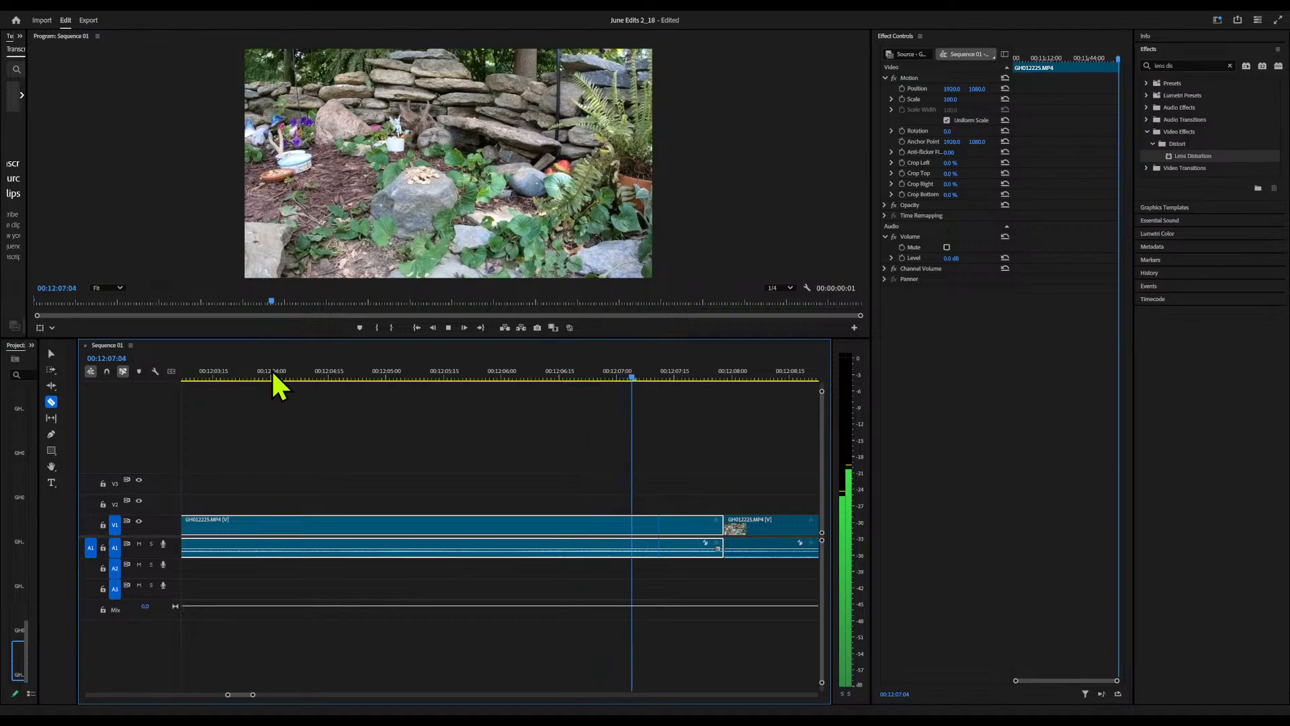
key("space")
left_click(341, 526)
key("shift+Delete")
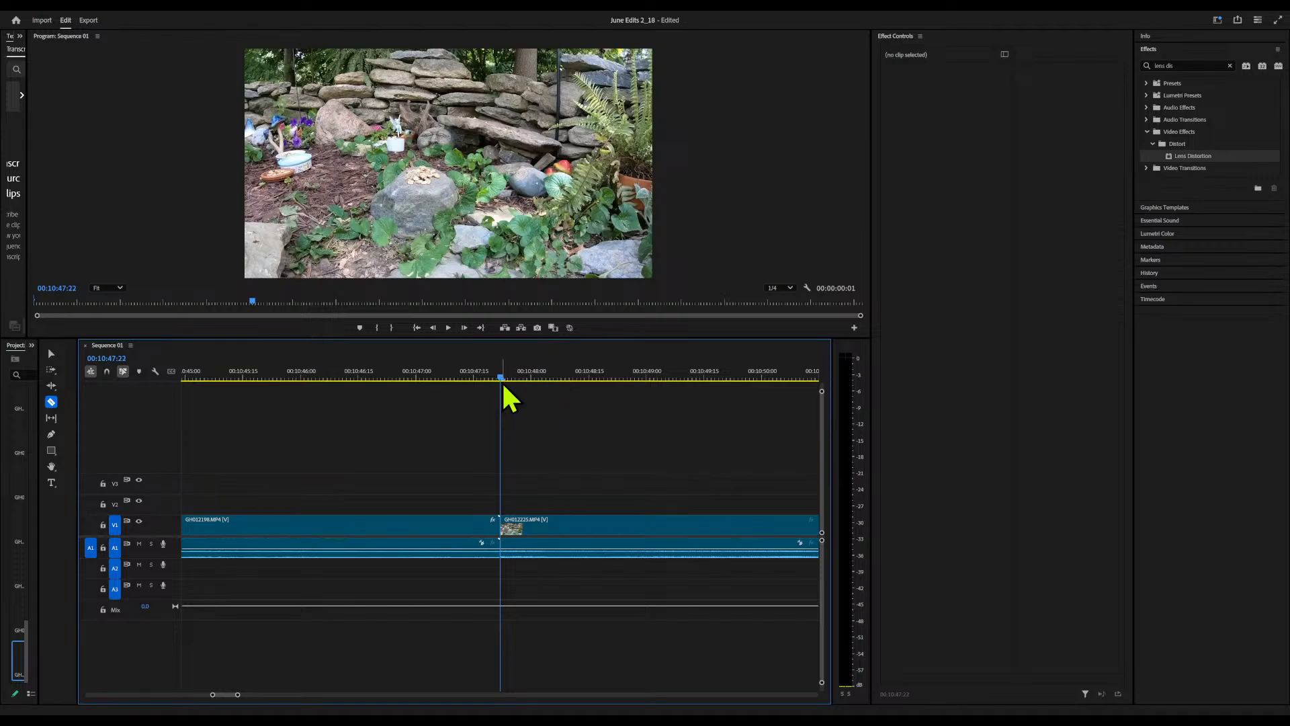
Split the GH012225 clip at 11:13:26 and ripple-delete its opening piece before the cut
left_click_drag(500, 375, 596, 387)
left_click(600, 528)
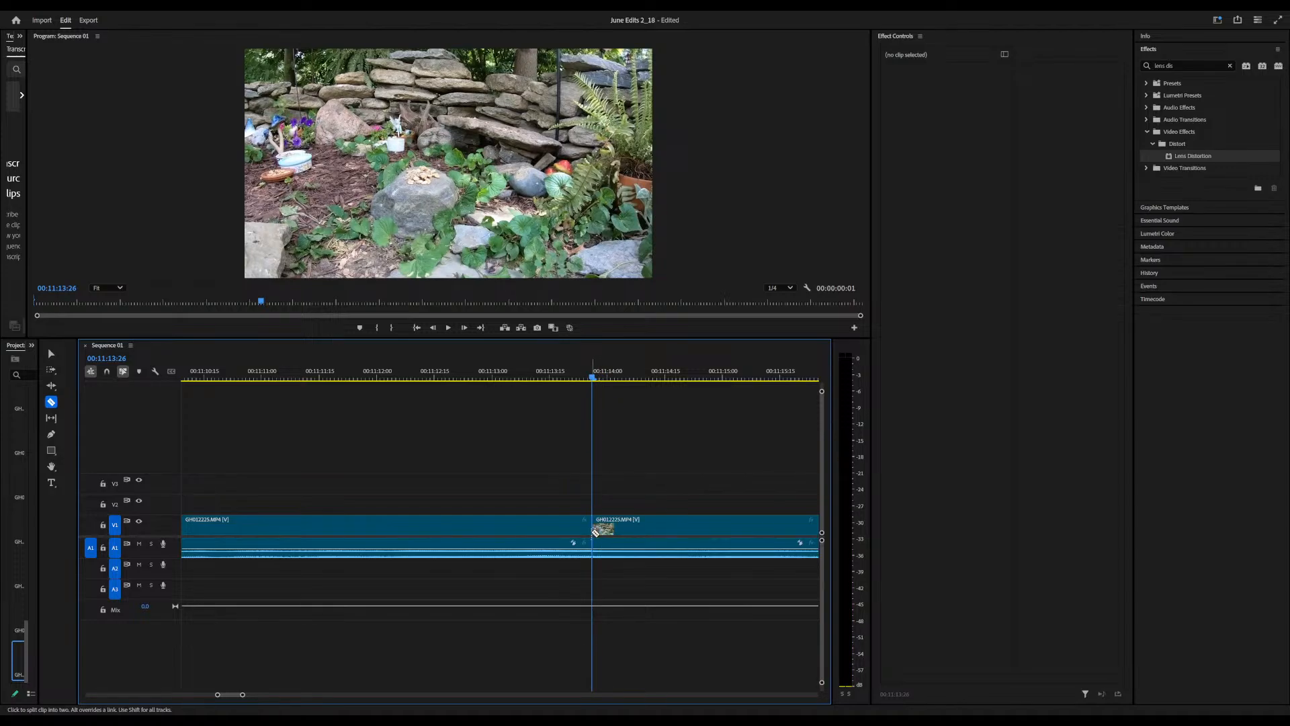
left_click(544, 528)
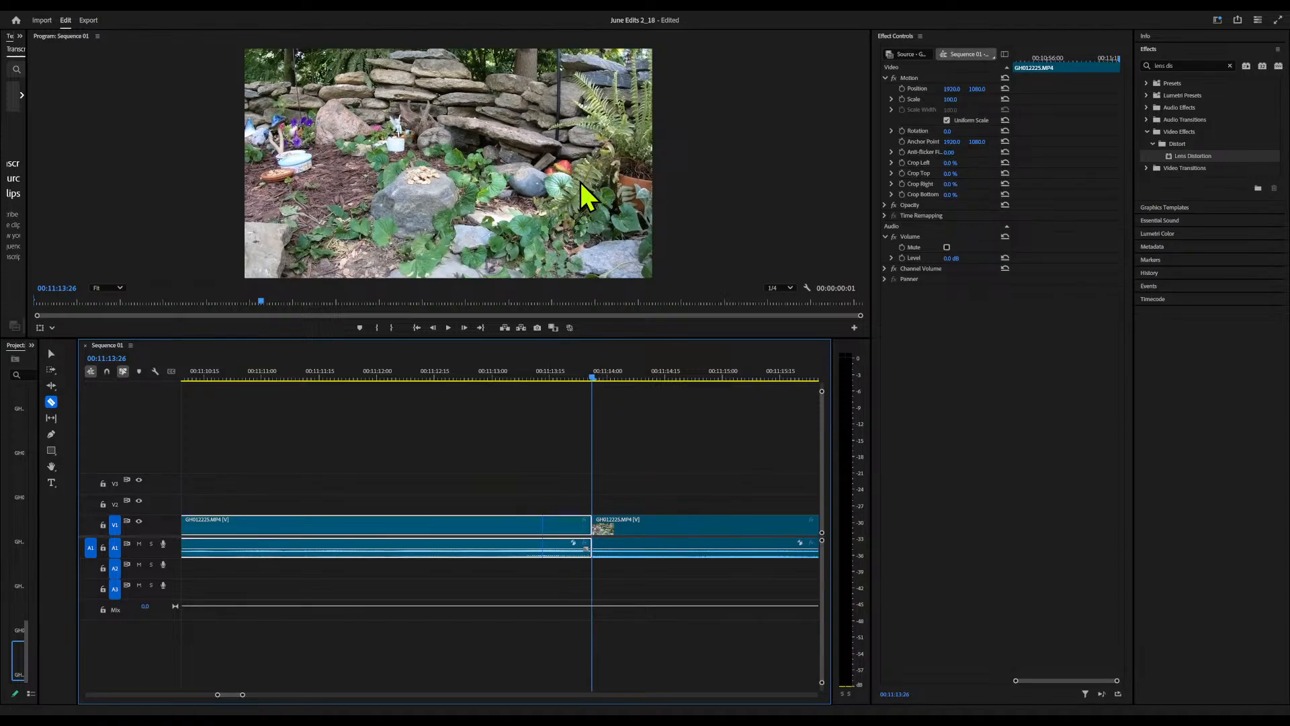
key("q")
Apply Lens Distortion to the GH012225 clip and set its curvature to -8
left_click(555, 380)
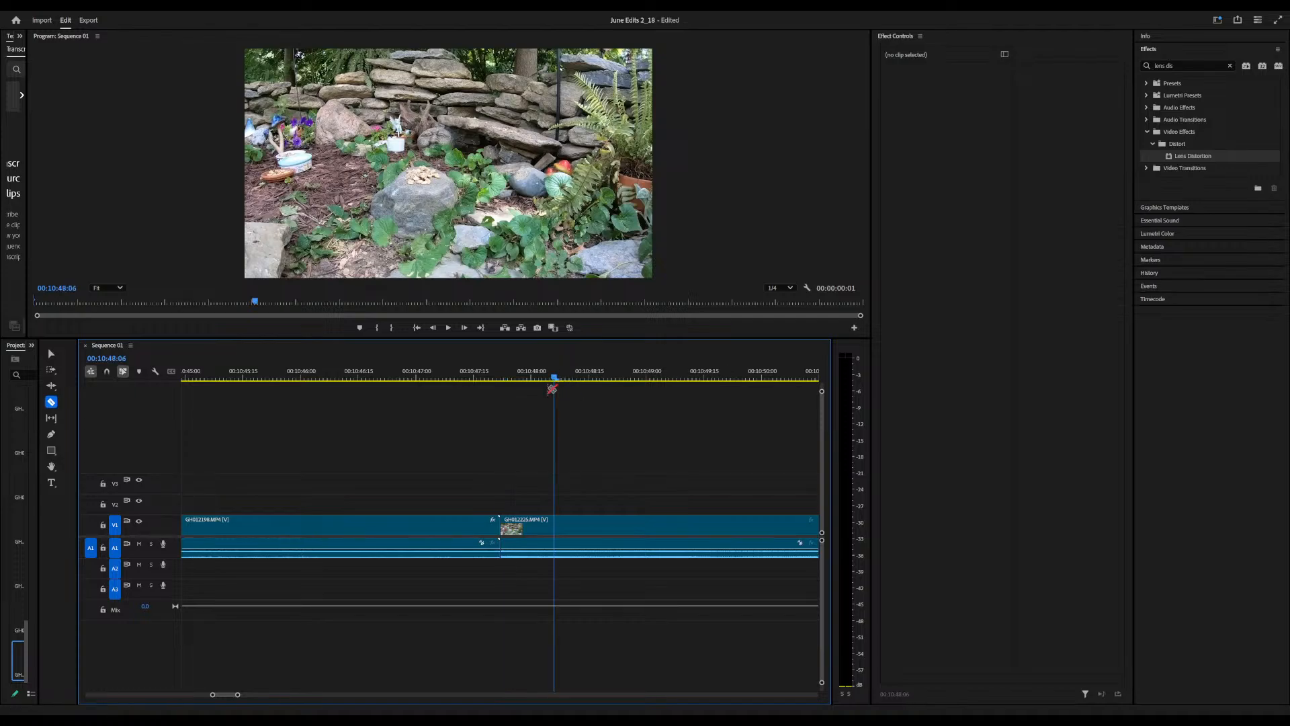
left_click(605, 530)
left_click(970, 366)
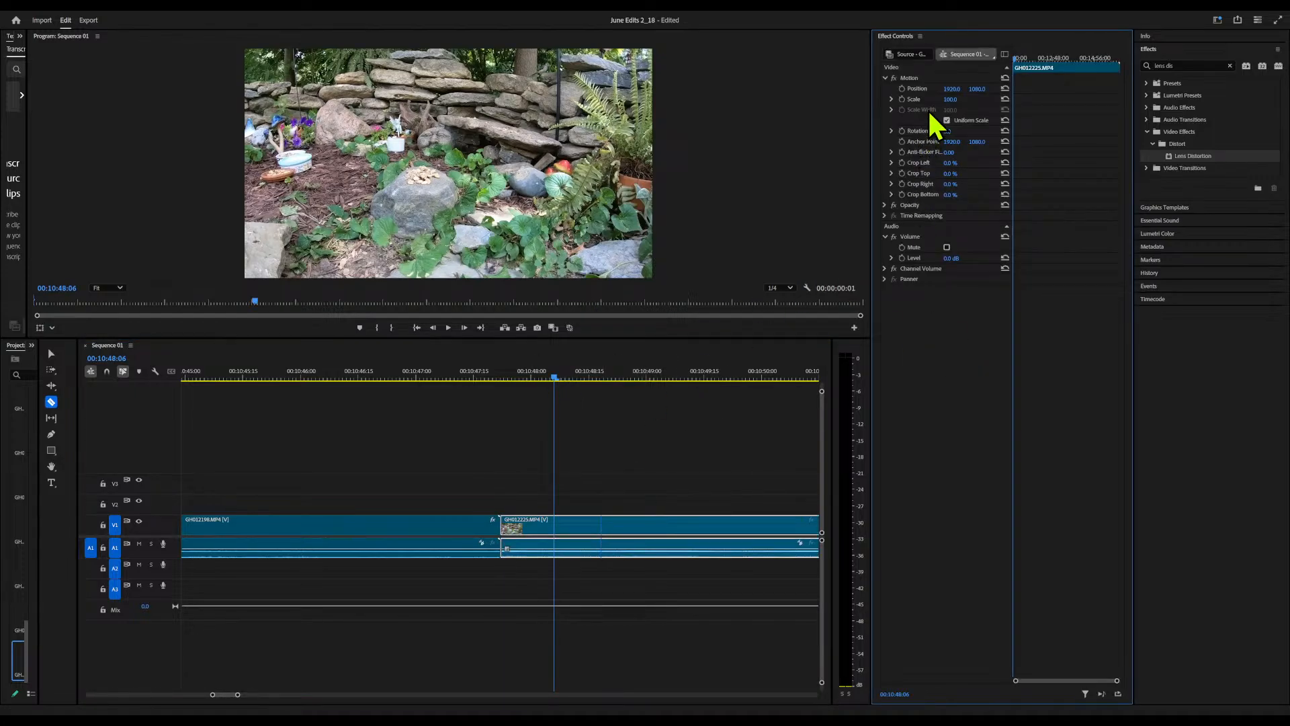
left_click(1199, 158)
left_click_drag(1200, 160, 978, 232)
left_click(950, 248)
type("-8")
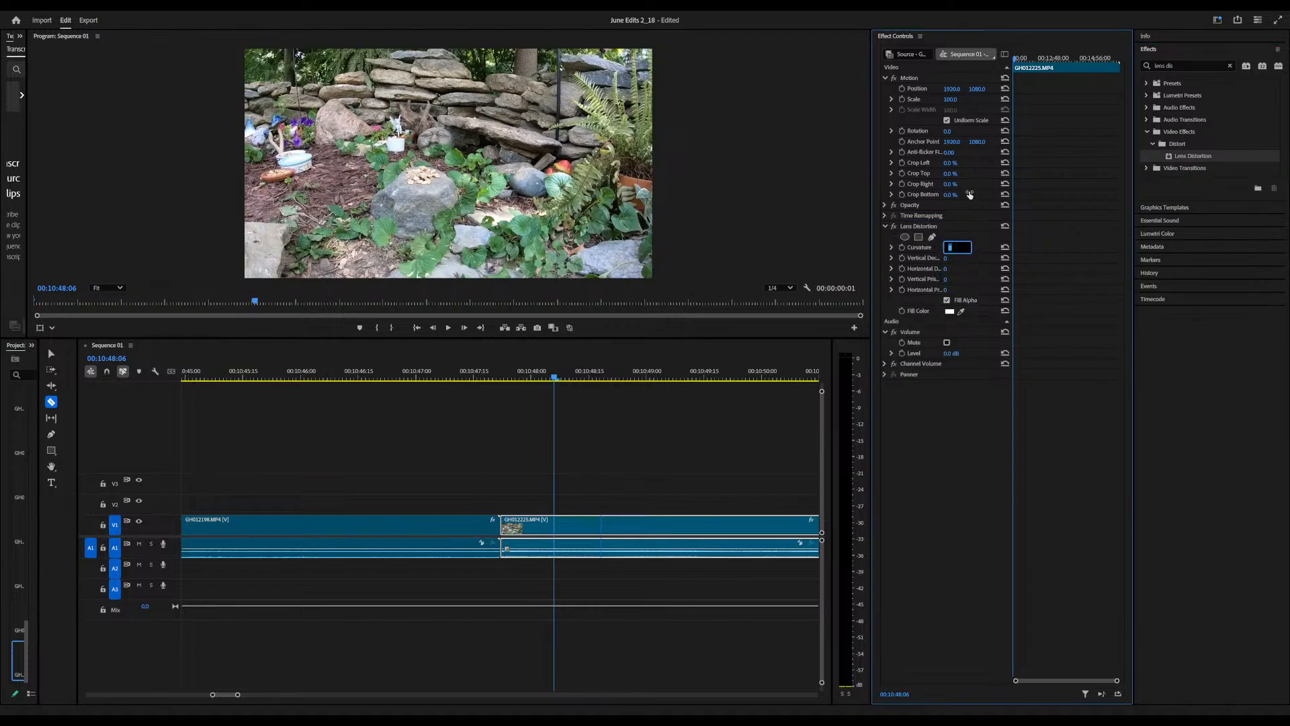
key("Return")
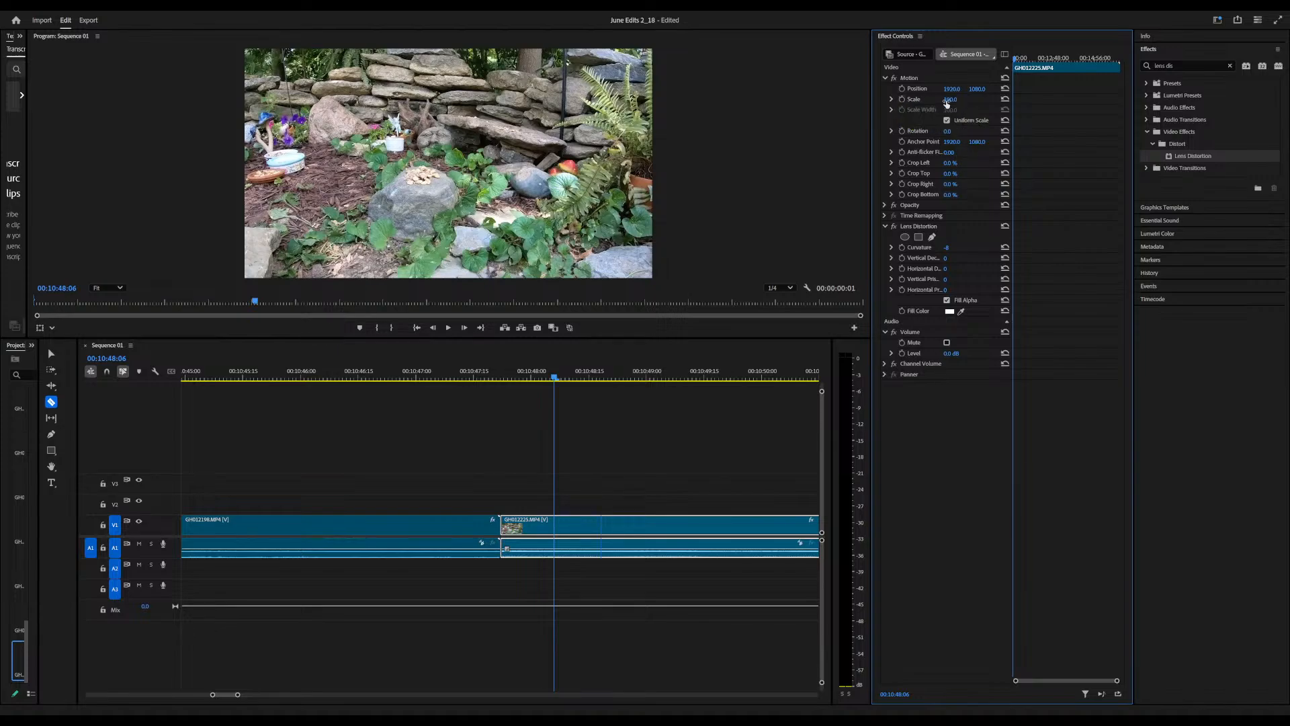
Straighten and reframe the GH012225 clip with rotation -4, scale 125 and vertical position about 1231
left_click_drag(948, 131, 970, 100)
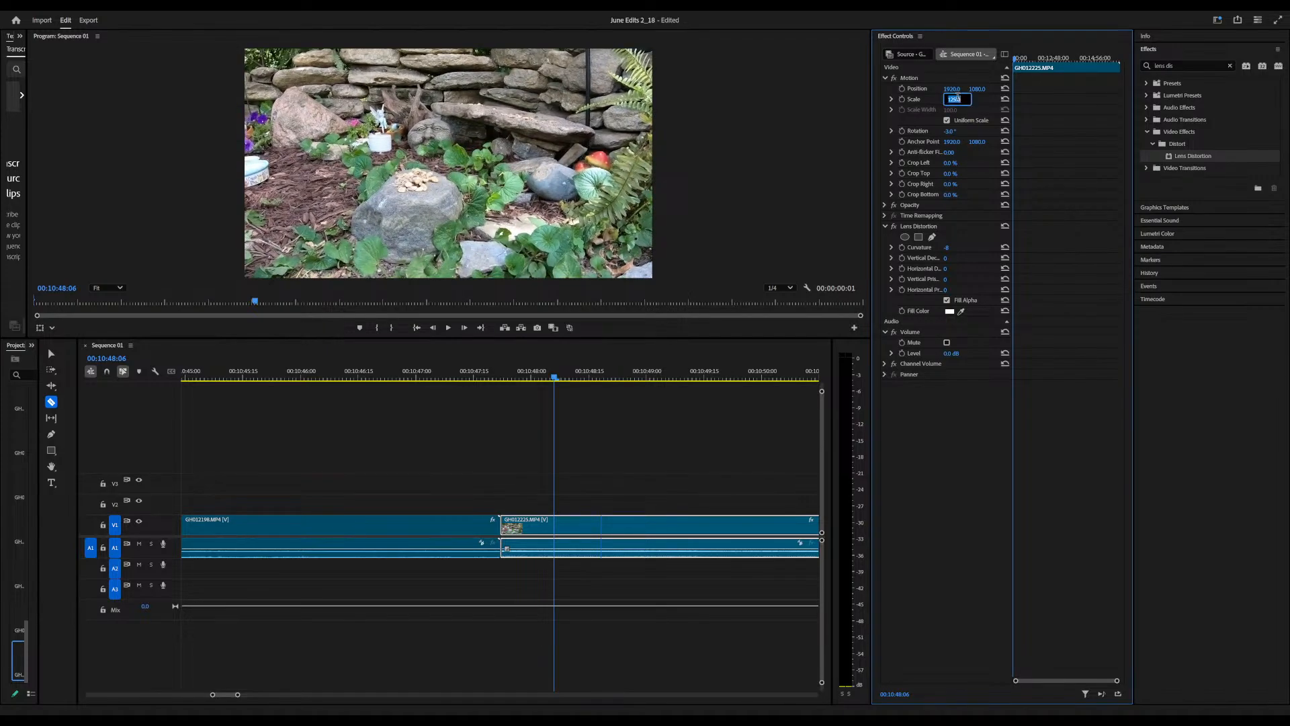
left_click(953, 132)
left_click(974, 135)
left_click_drag(950, 131, 949, 131)
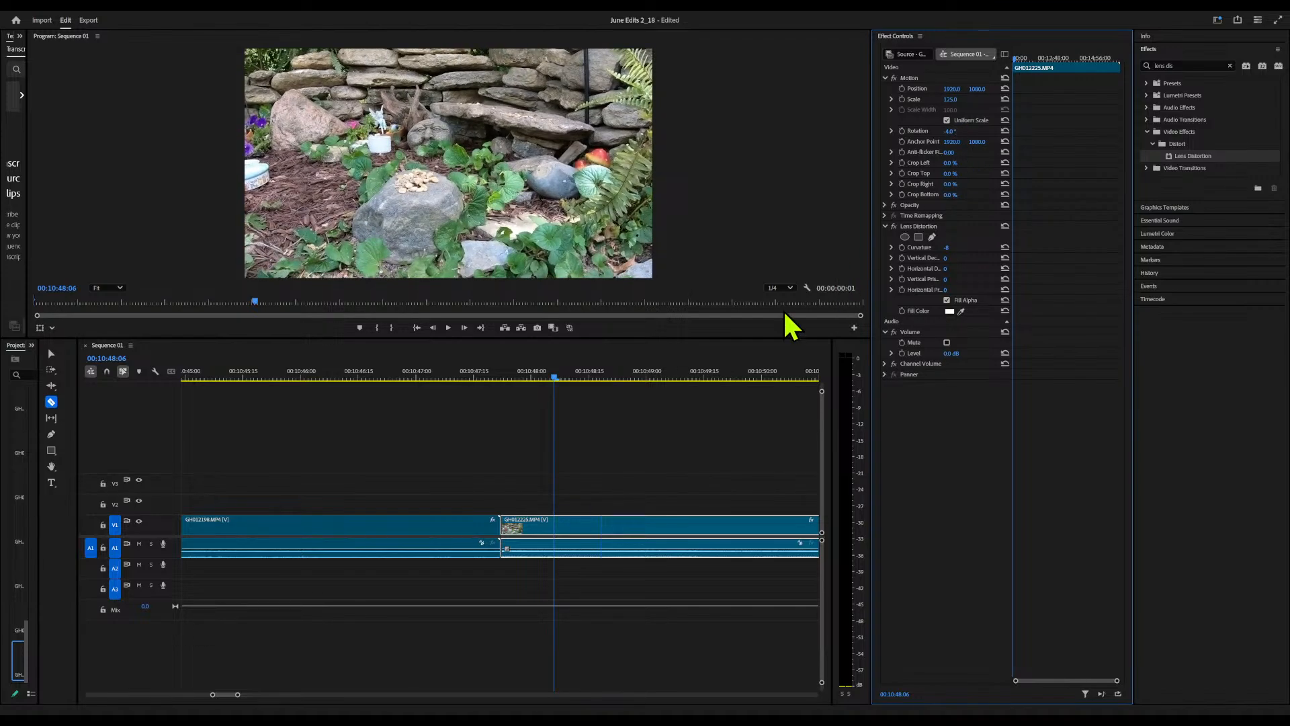
left_click_drag(551, 374, 324, 403)
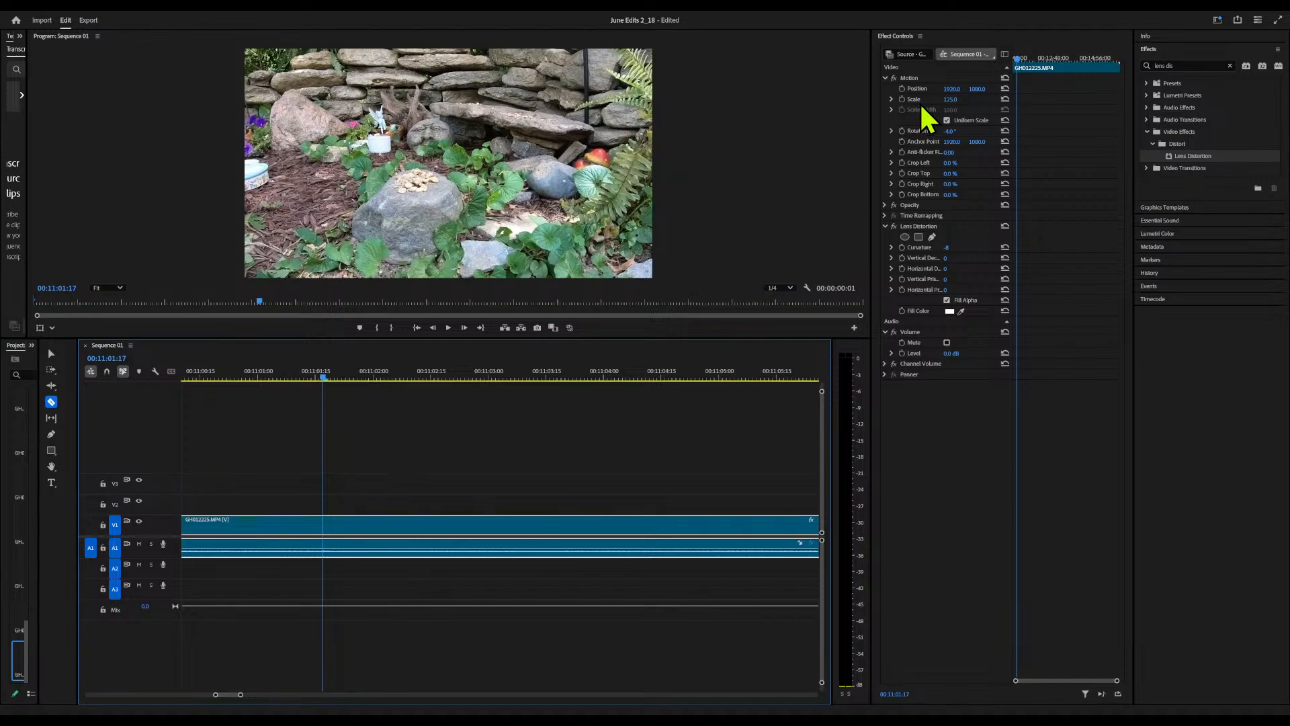
left_click_drag(977, 89, 1009, 89)
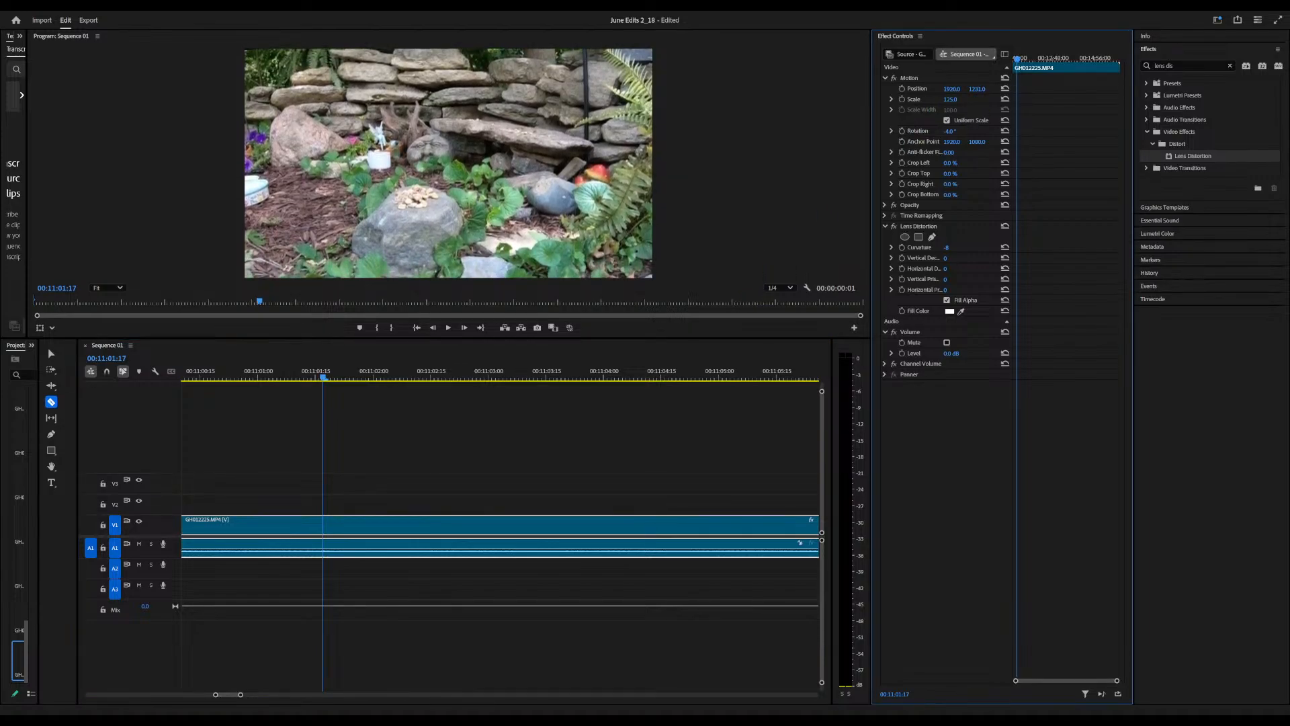
Split the GH012225 clip at about 10:59:09 and reframe the piece before the cut to scale 191 and vertical position about 1888
left_click_drag(324, 378, 645, 430)
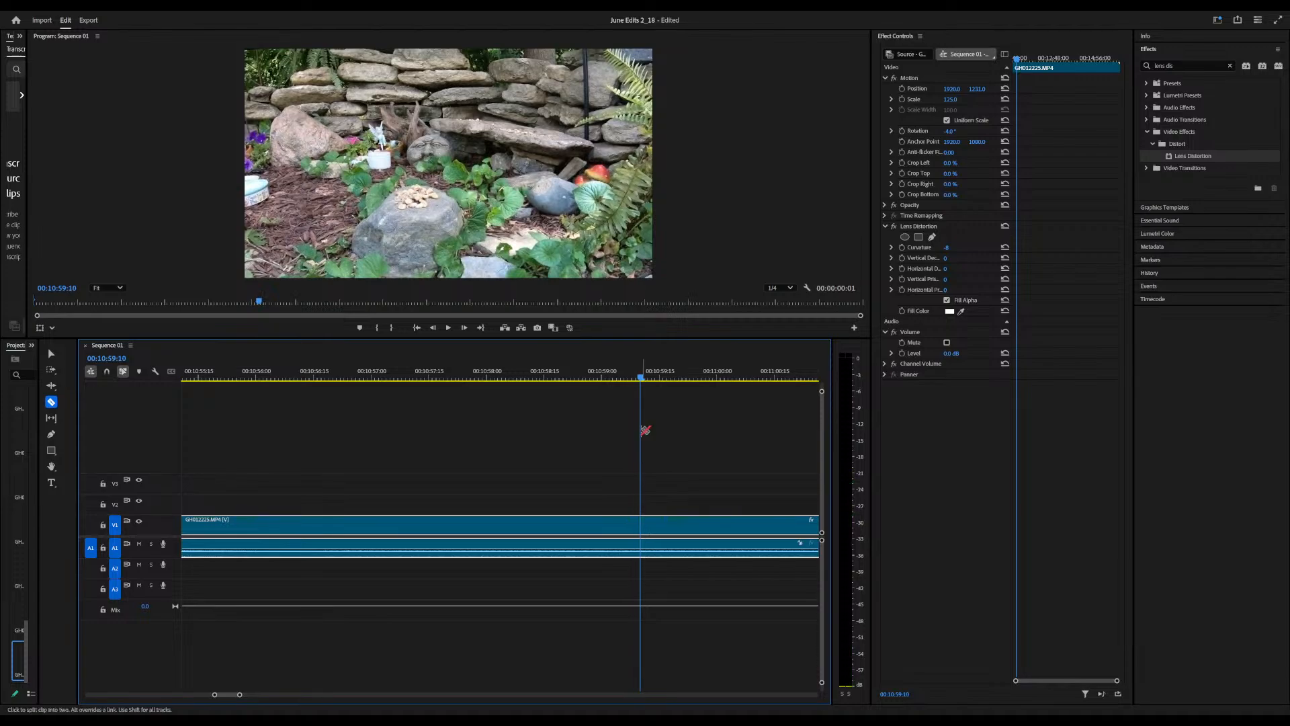
left_click(638, 523)
left_click(423, 379)
left_click(949, 99)
left_click_drag(951, 98, 994, 99)
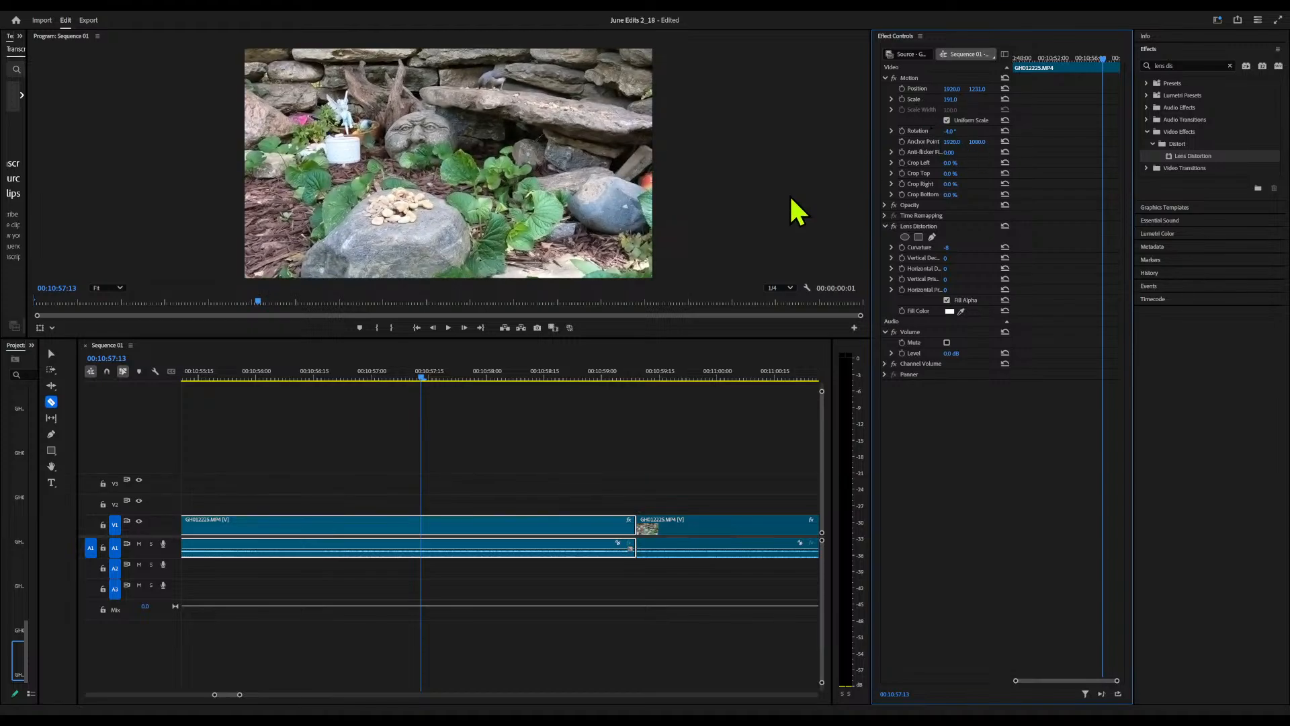
mouse_move(977, 88)
left_mouse_down()
mouse_move(1045, 88)
mouse_move(980, 90)
left_mouse_up()
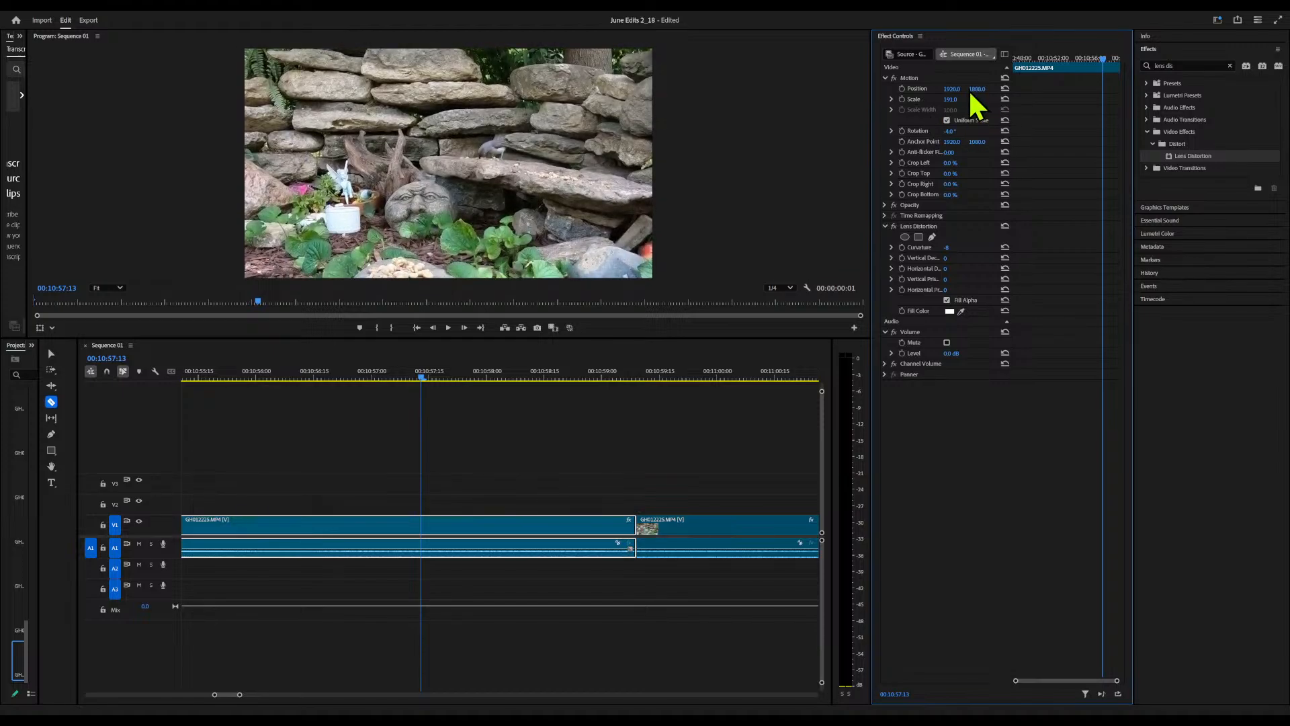
Play the reframed bird shot before the 10:59:09 cut, set the playback resolution to Full and go back to 10:56:08
key("space")
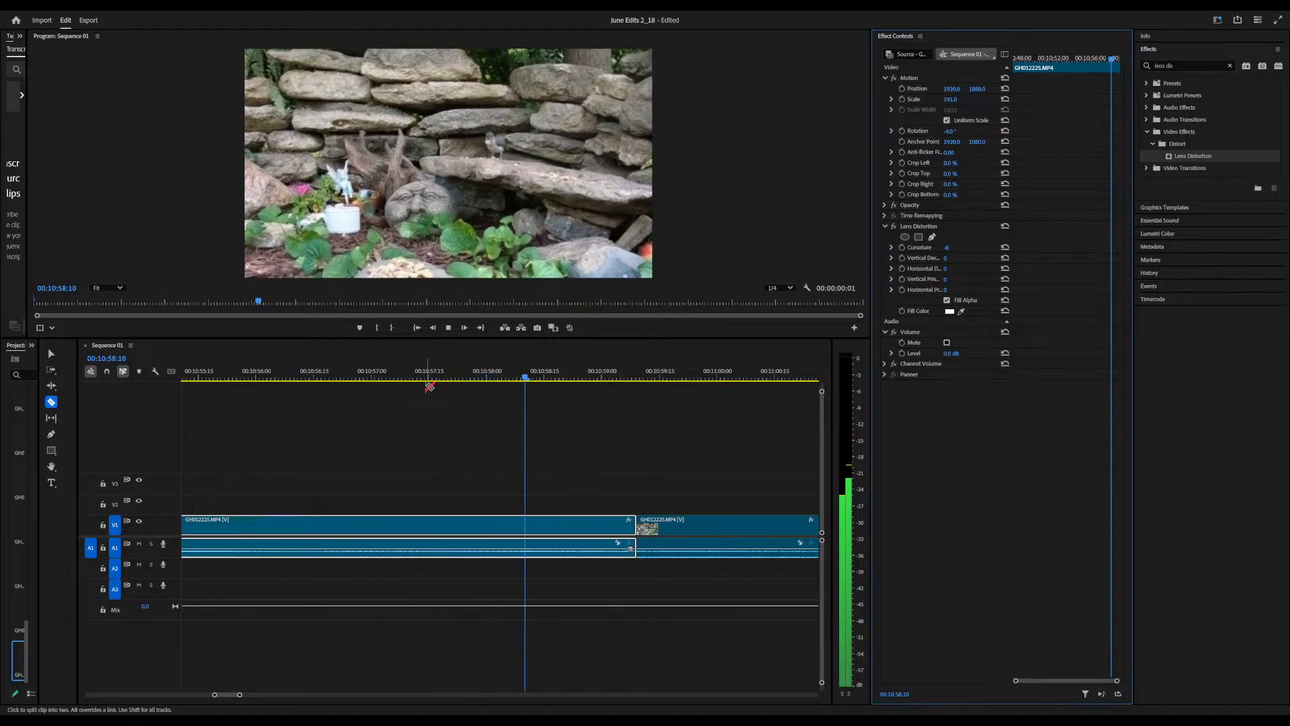
key("space")
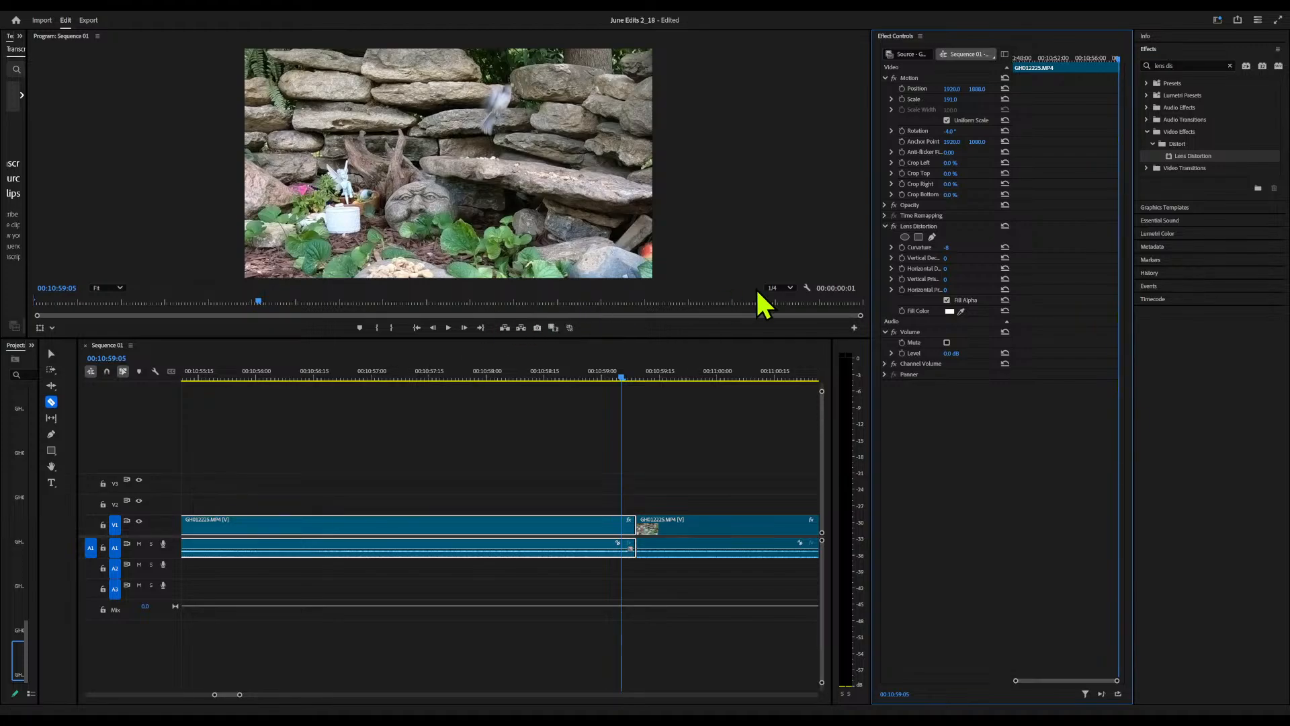
left_click(789, 286)
left_click(786, 300)
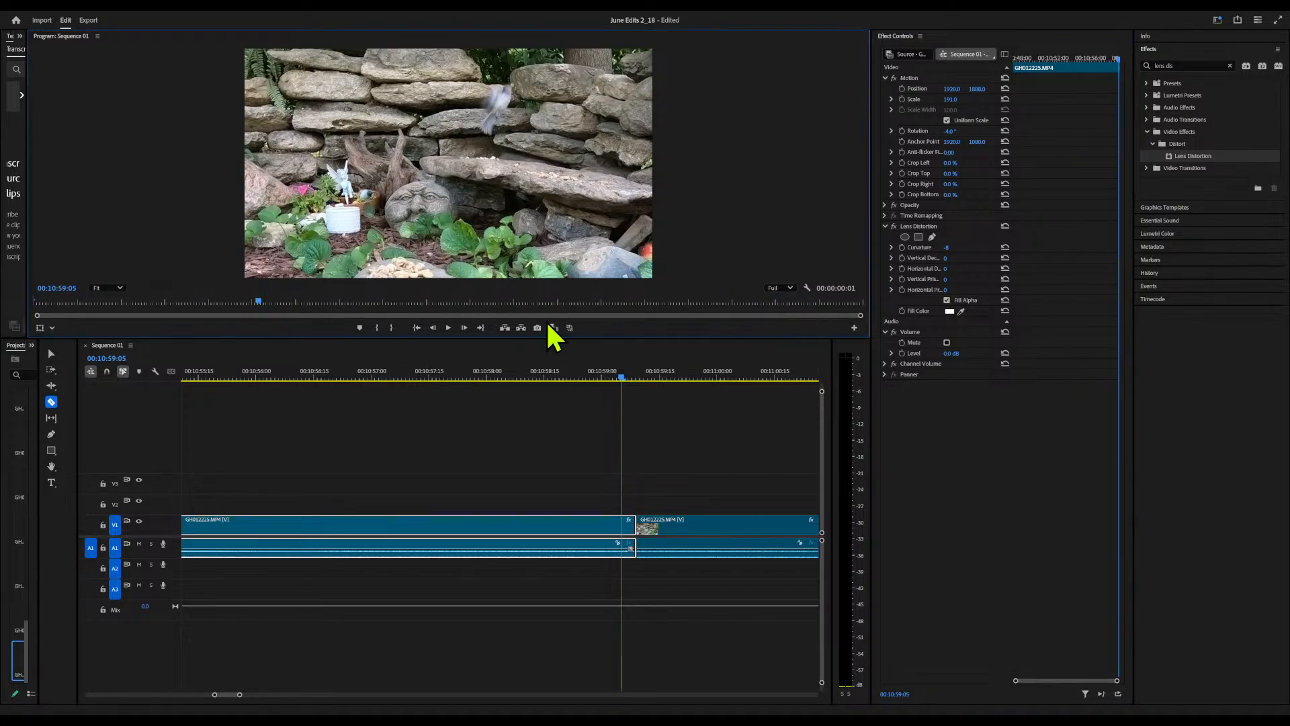
left_click_drag(620, 375, 288, 390)
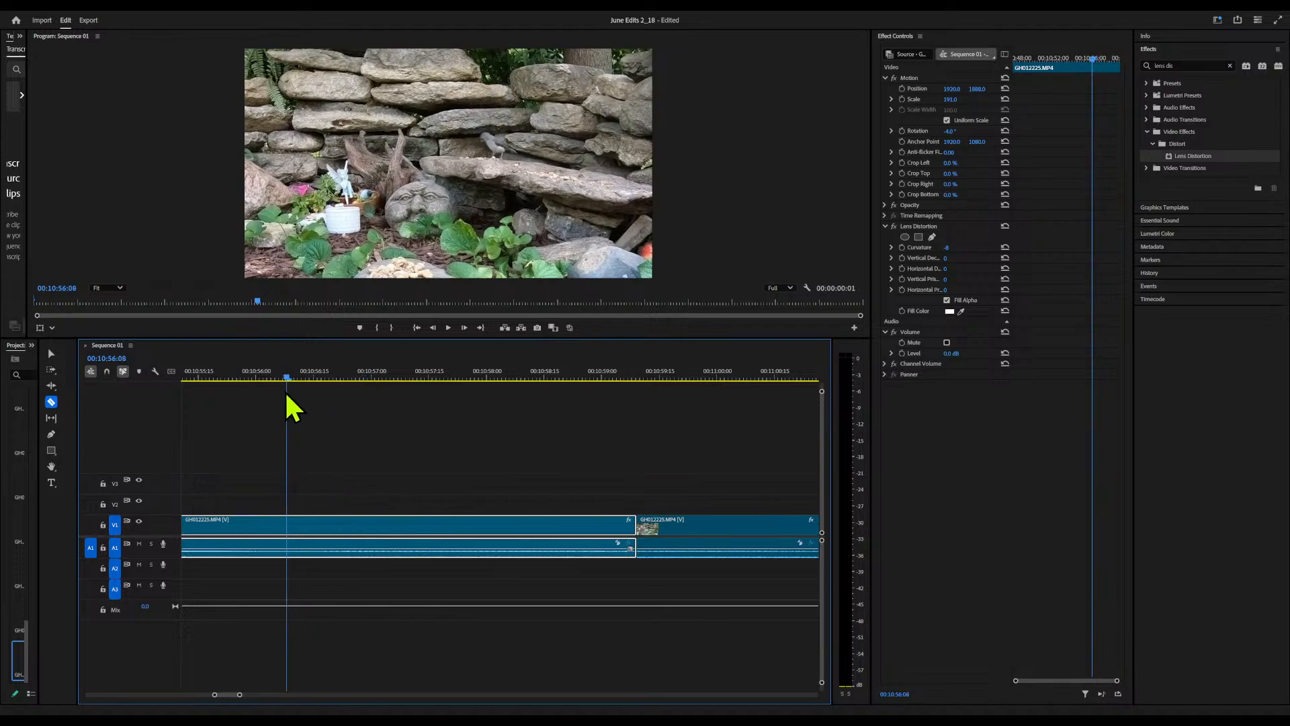
Play the reframed bird shot at Full resolution, and set the playback resolution to 1/8 to compare playback across the 10:59:09 cut
key("space")
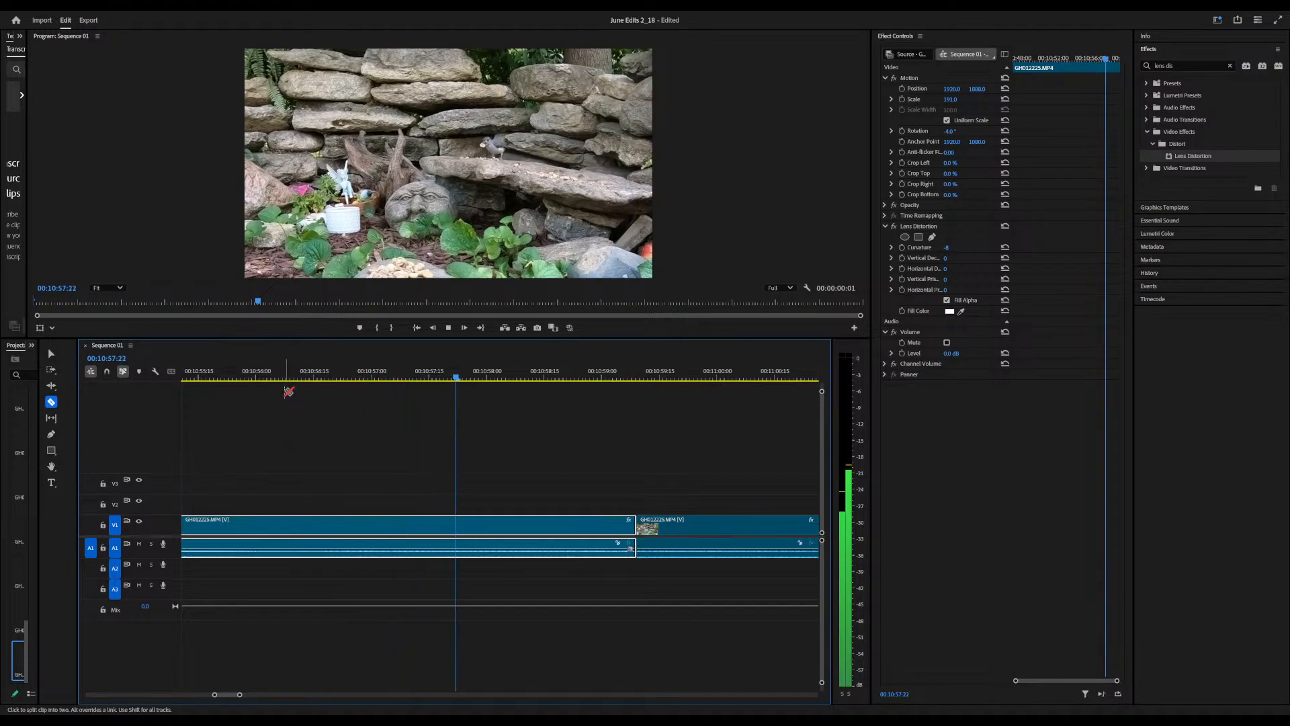
key("space")
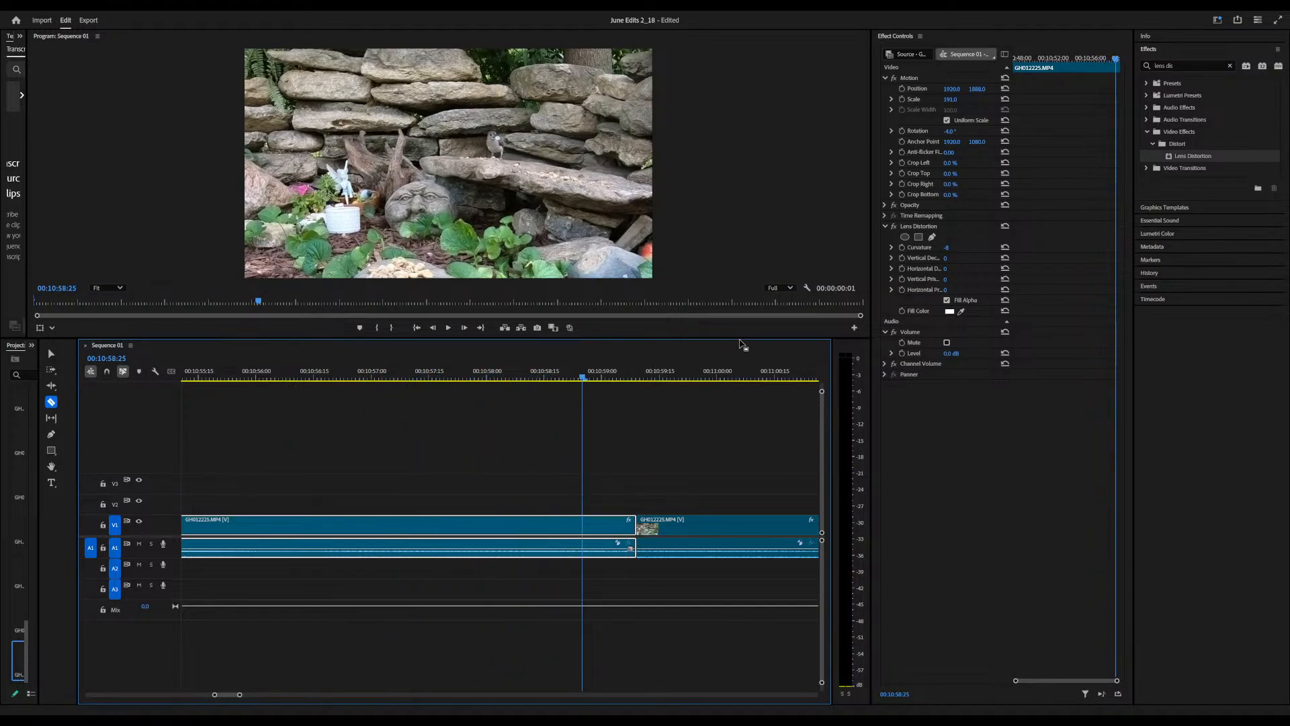
left_click(789, 288)
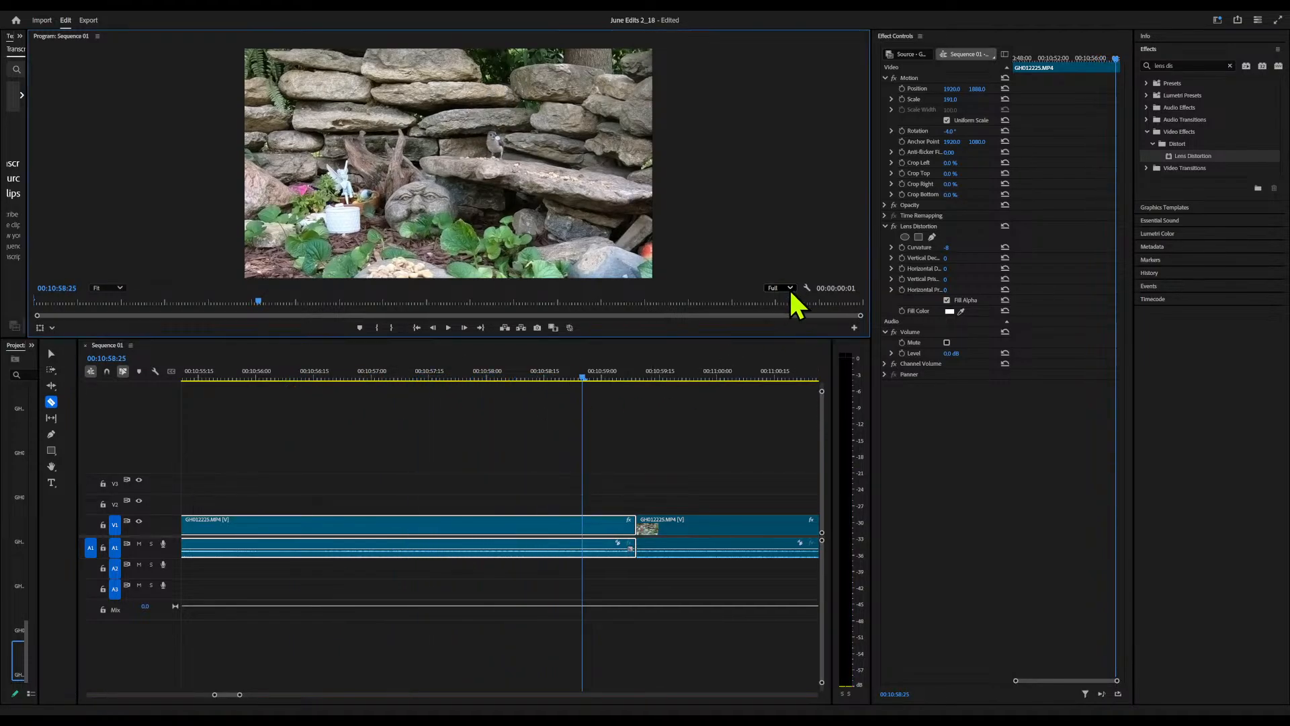
left_click(784, 345)
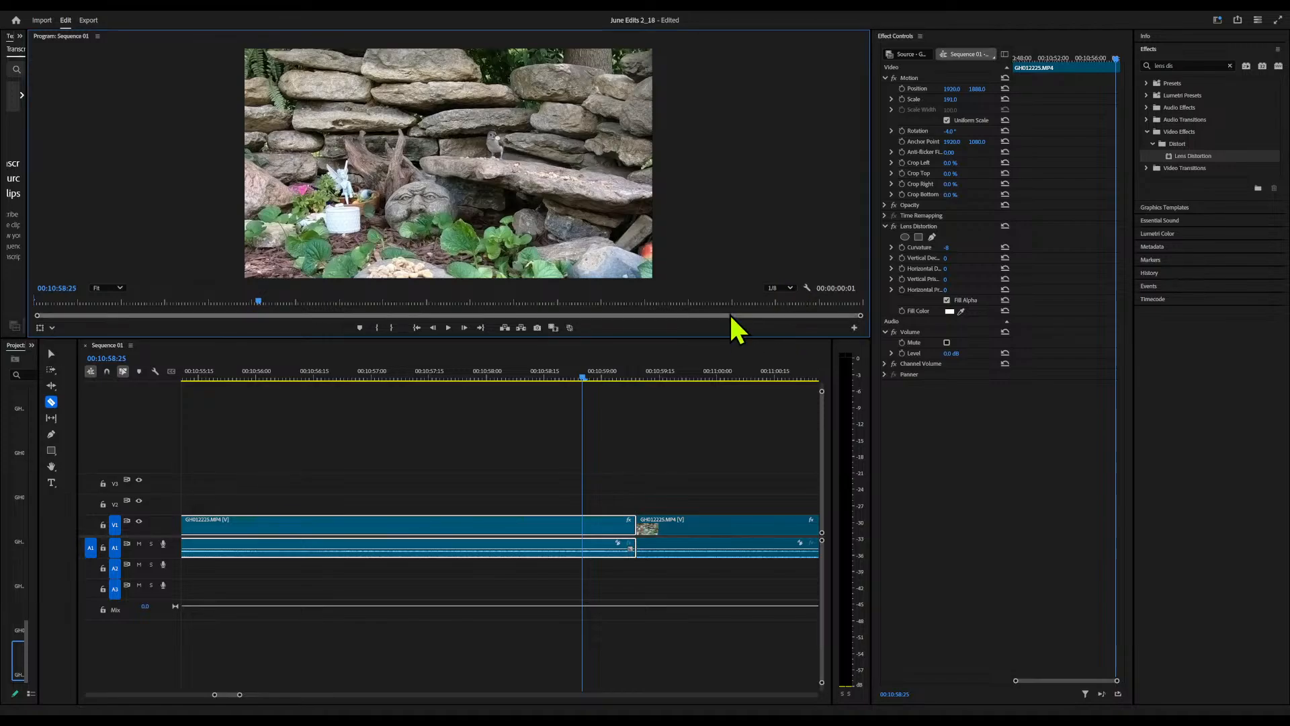
key("space")
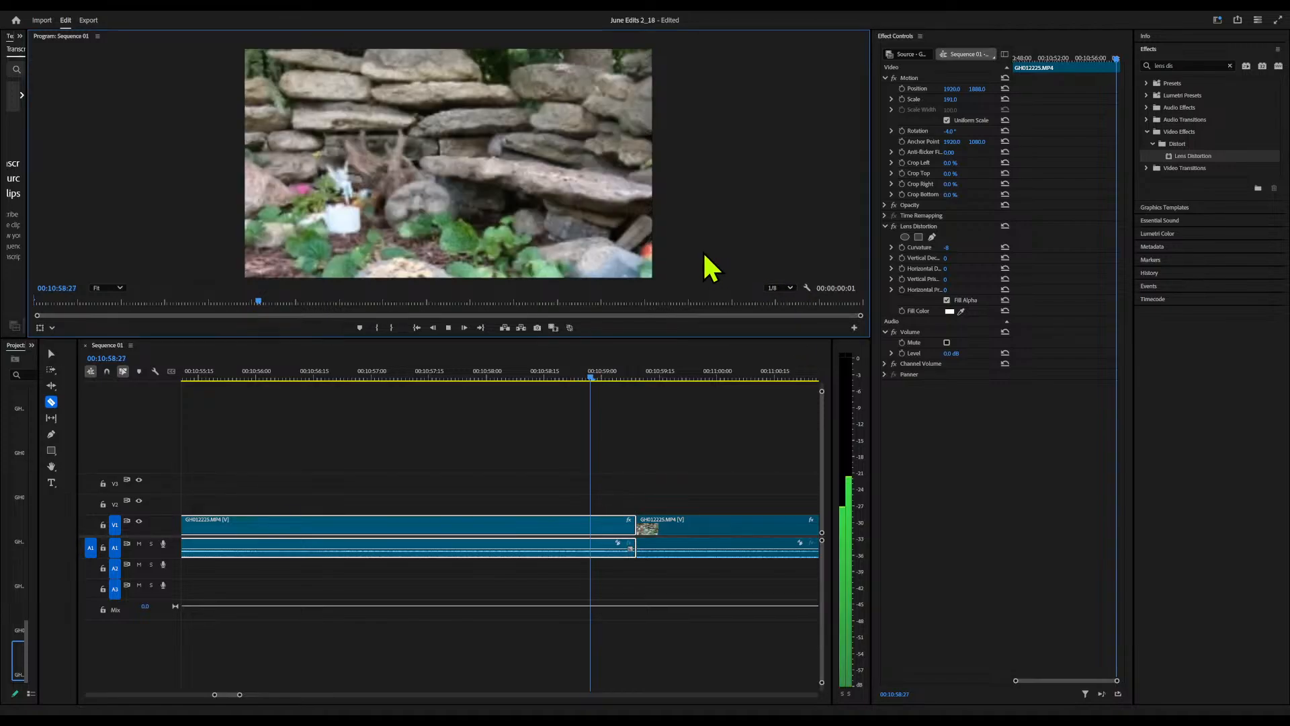
key("space")
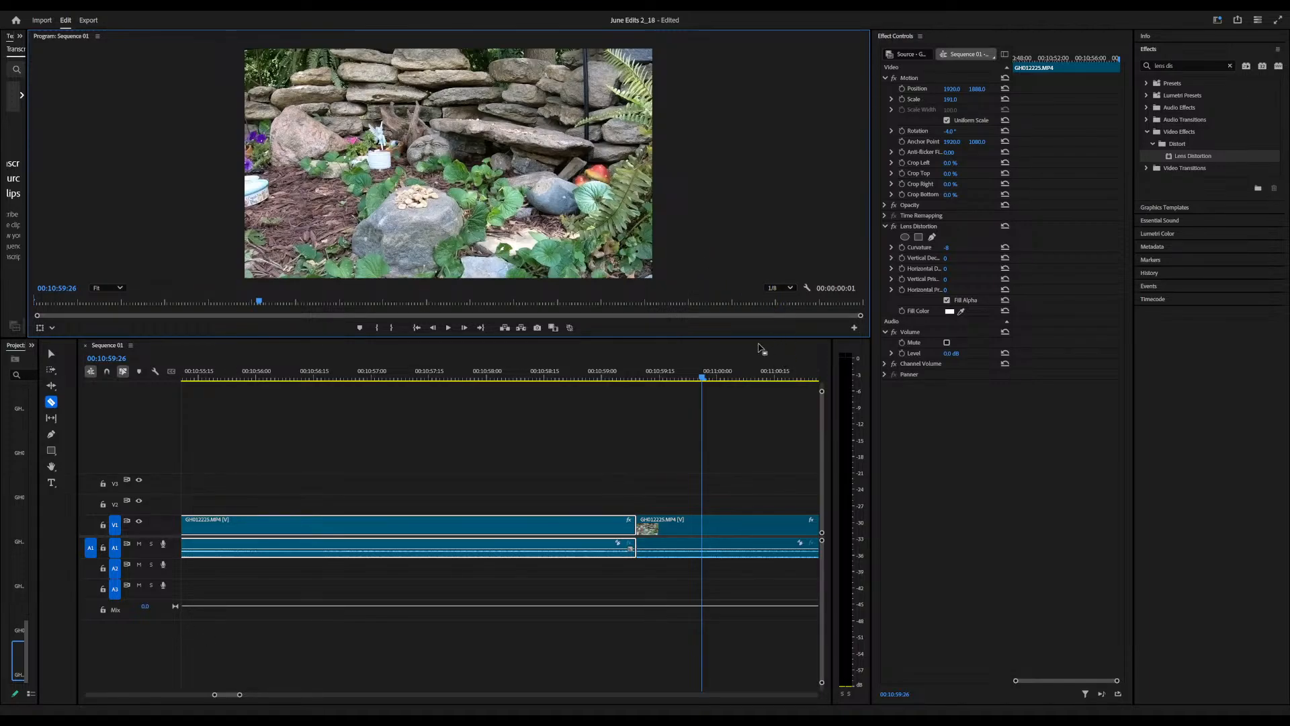
Scrub through the rest of the GH012225 clip and split it at 14:15:21
left_click_drag(701, 380, 824, 392)
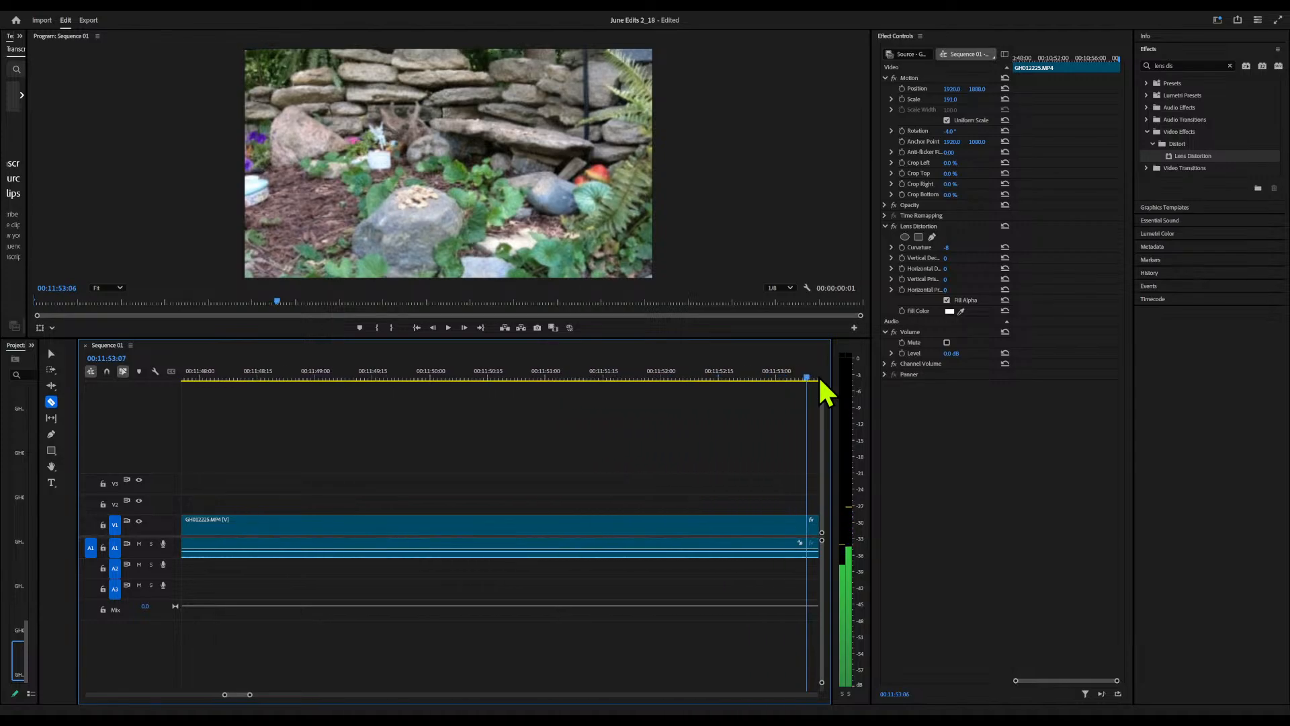
left_click_drag(824, 392, 780, 412)
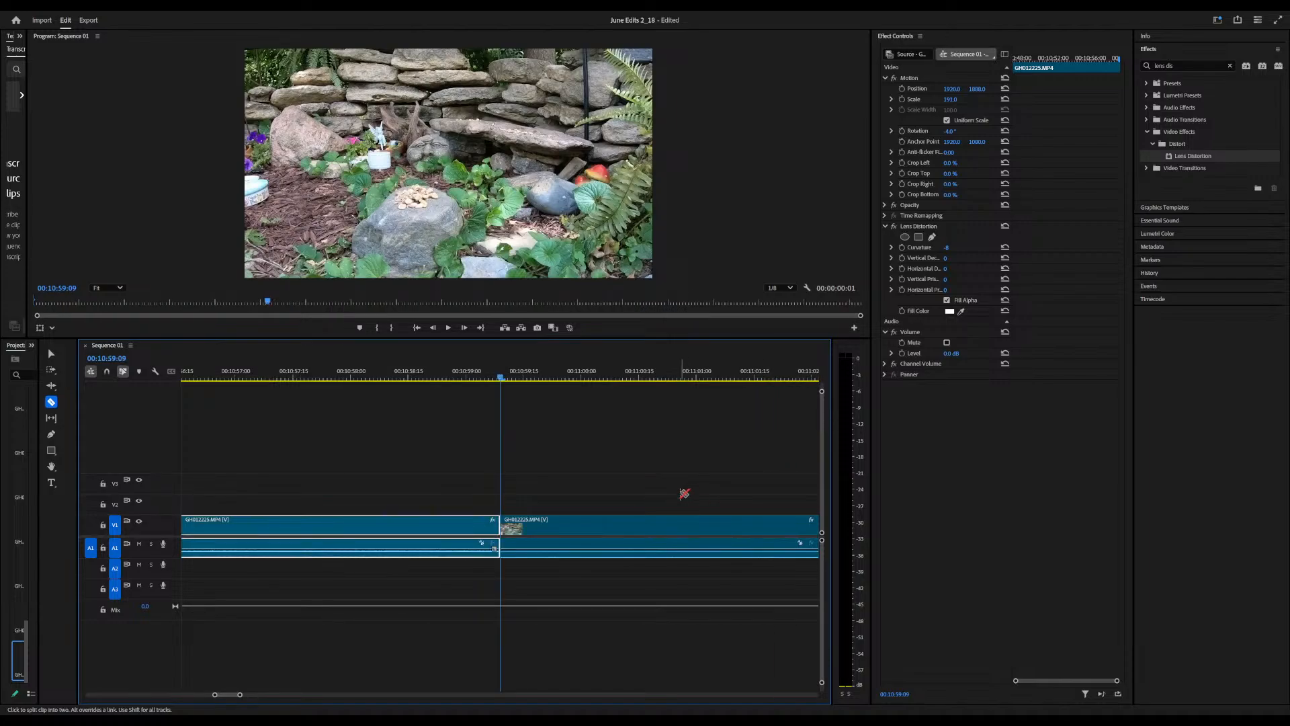
left_click_drag(502, 378, 823, 363)
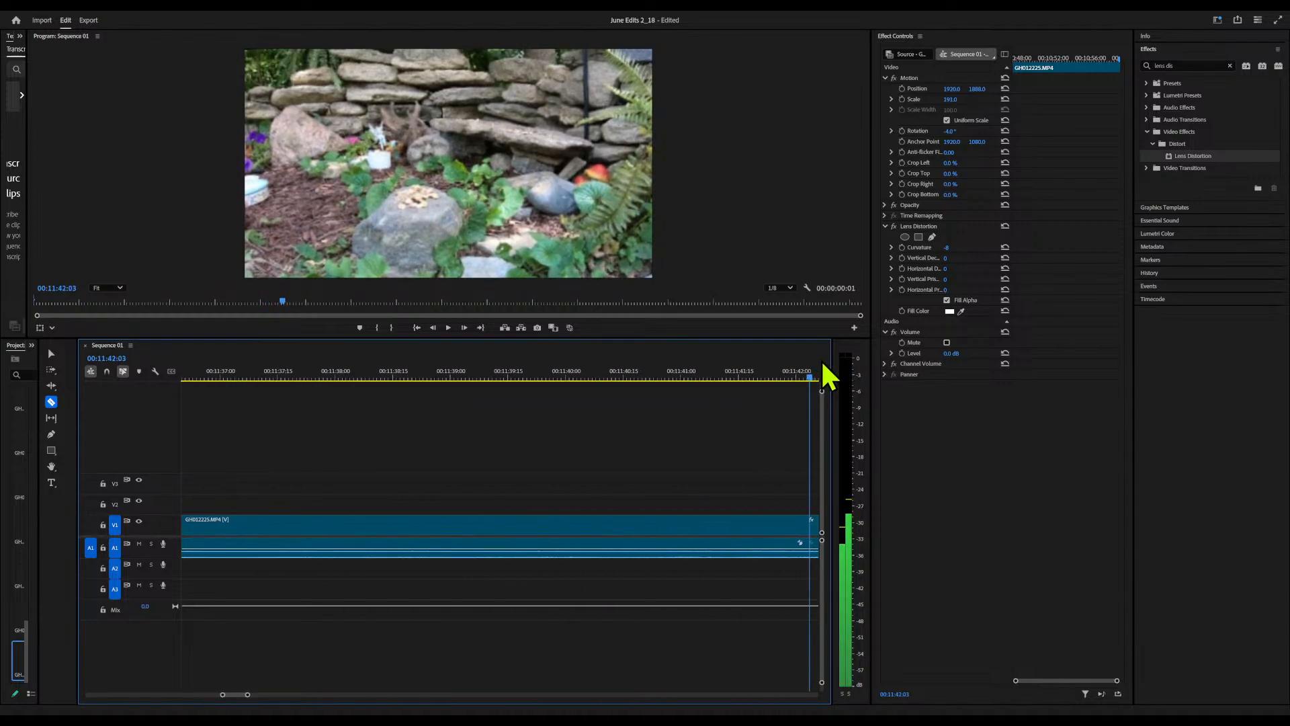
left_click_drag(824, 365, 824, 365)
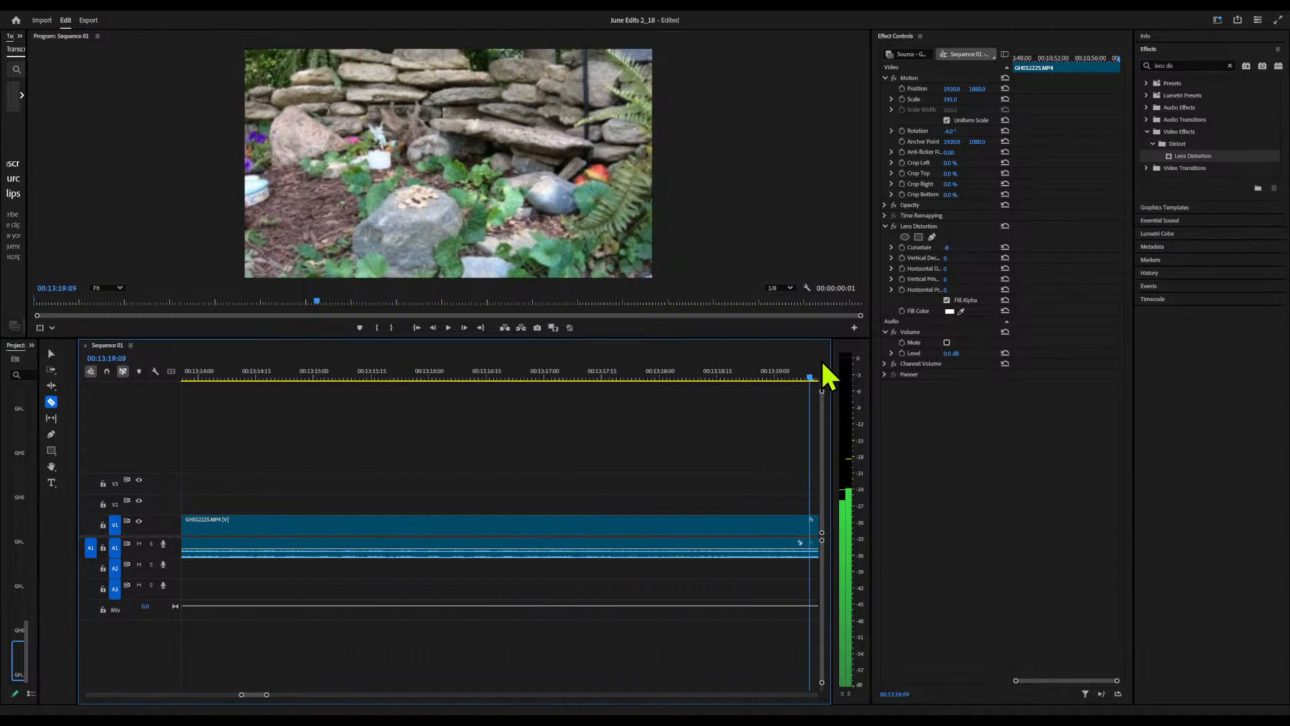
left_click_drag(824, 365, 562, 403)
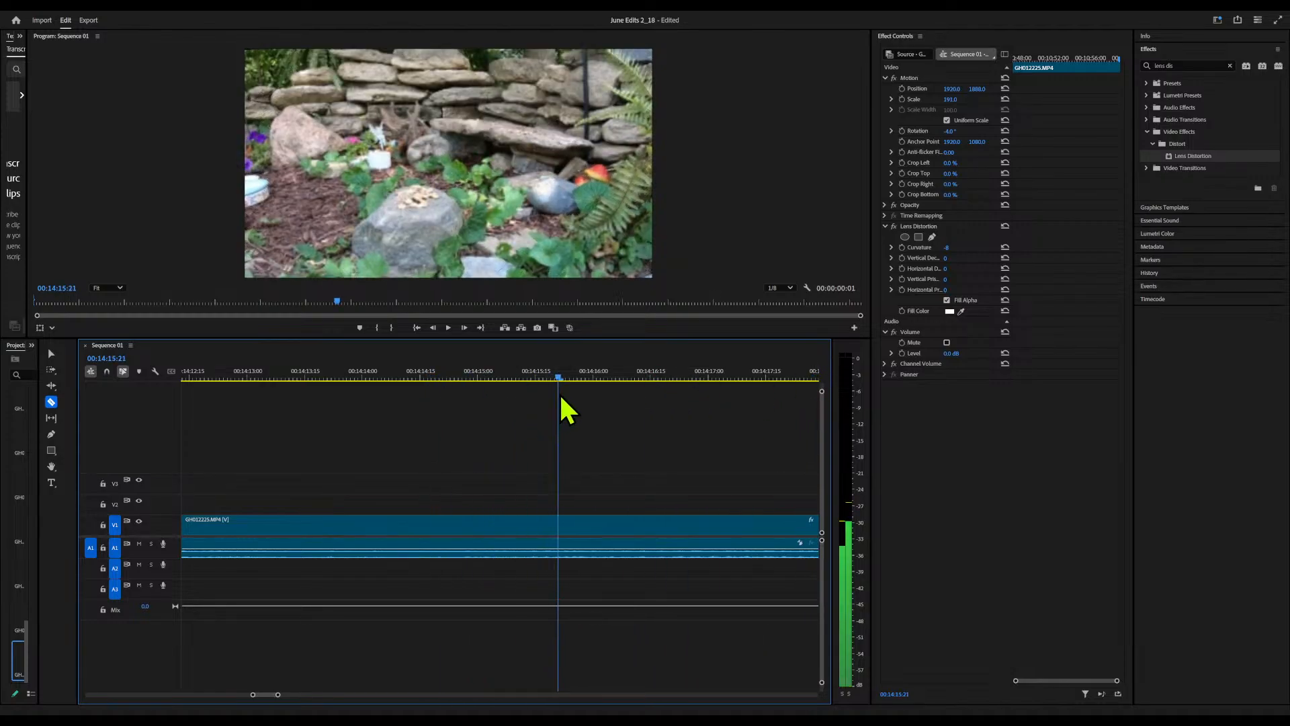
left_click(564, 535)
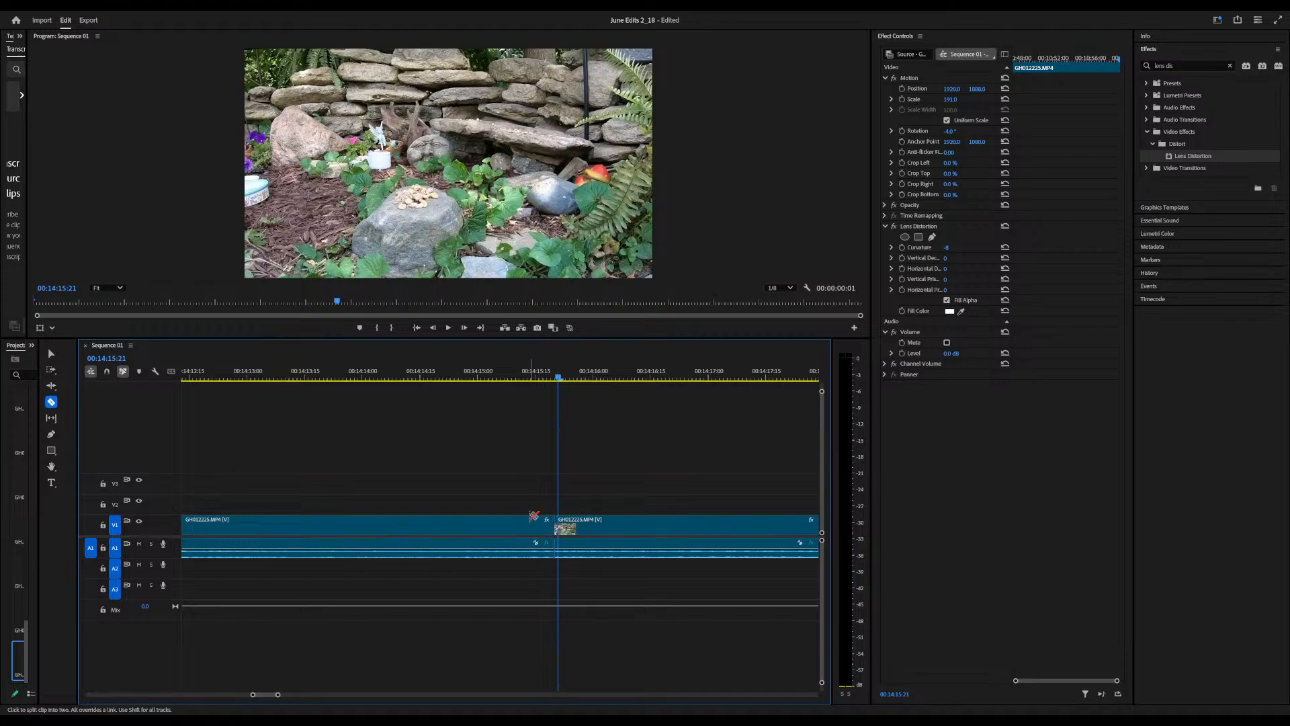
Play the footage across the 14:15:21 cut, then the footage following the 10:59:09 cut
left_click(247, 376)
key("Right")
key("Right")
key("space")
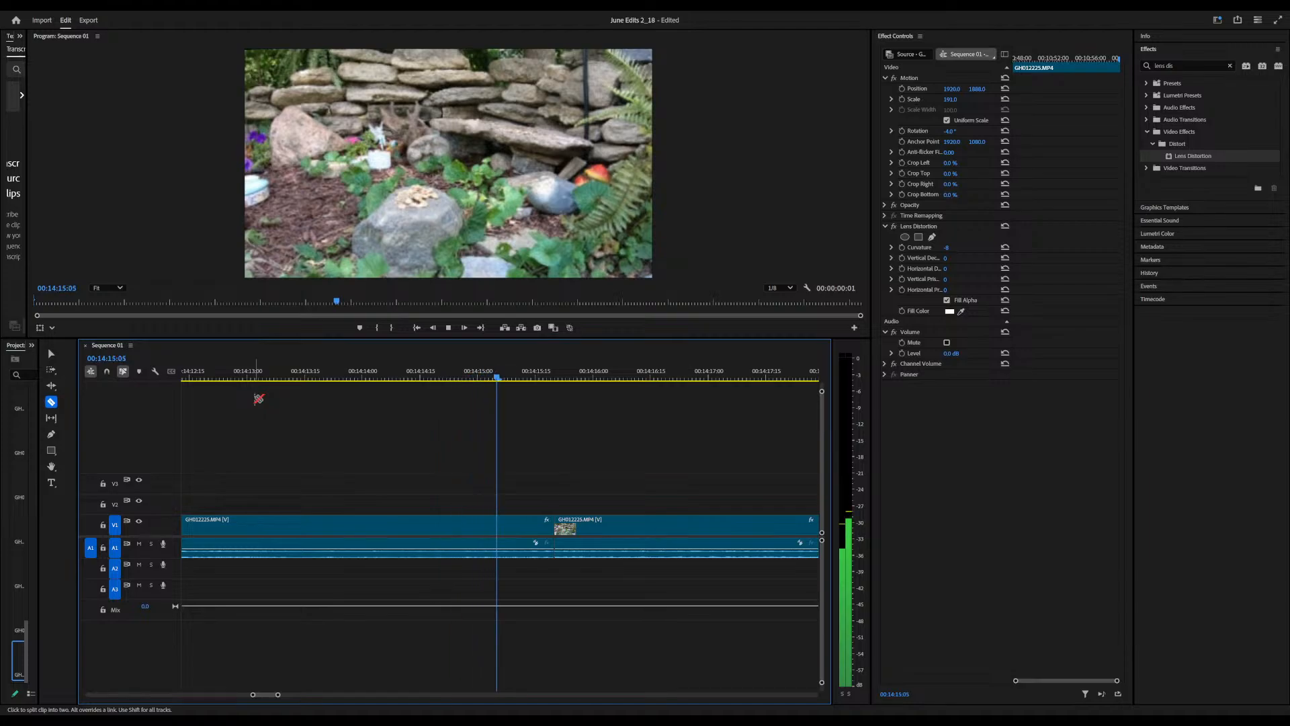
key("space")
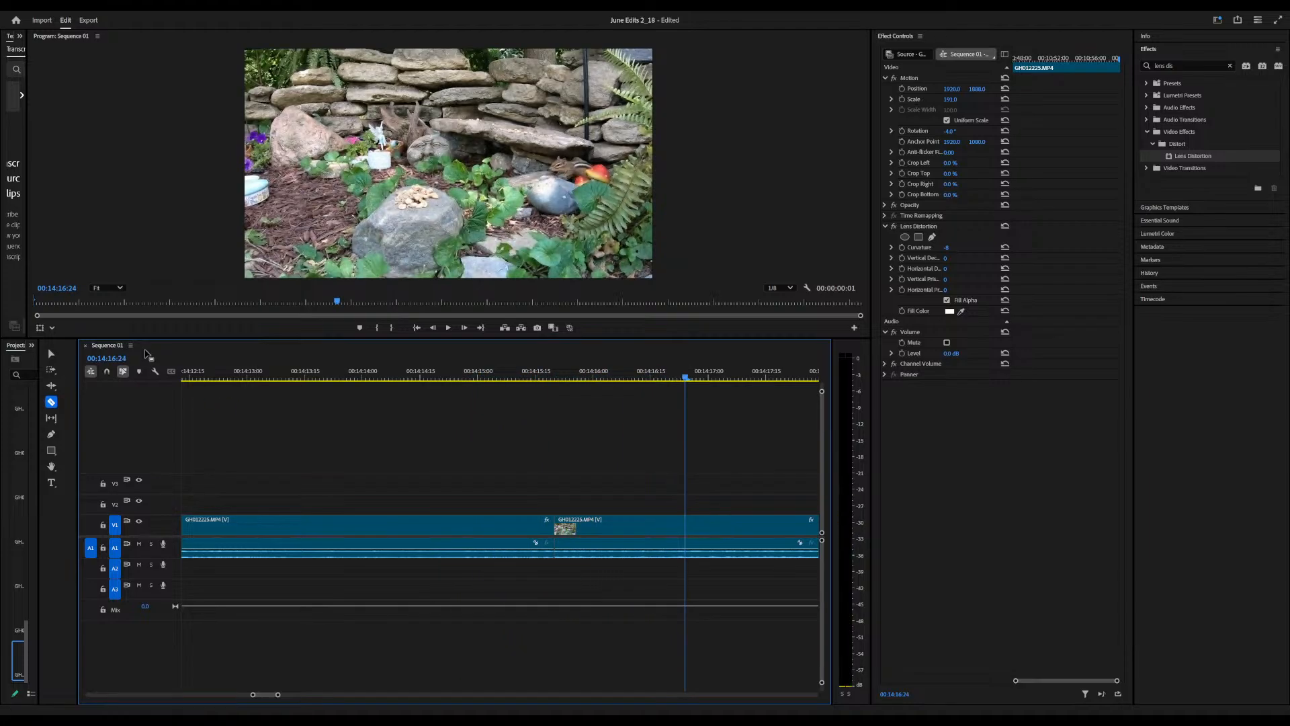
left_click(218, 377)
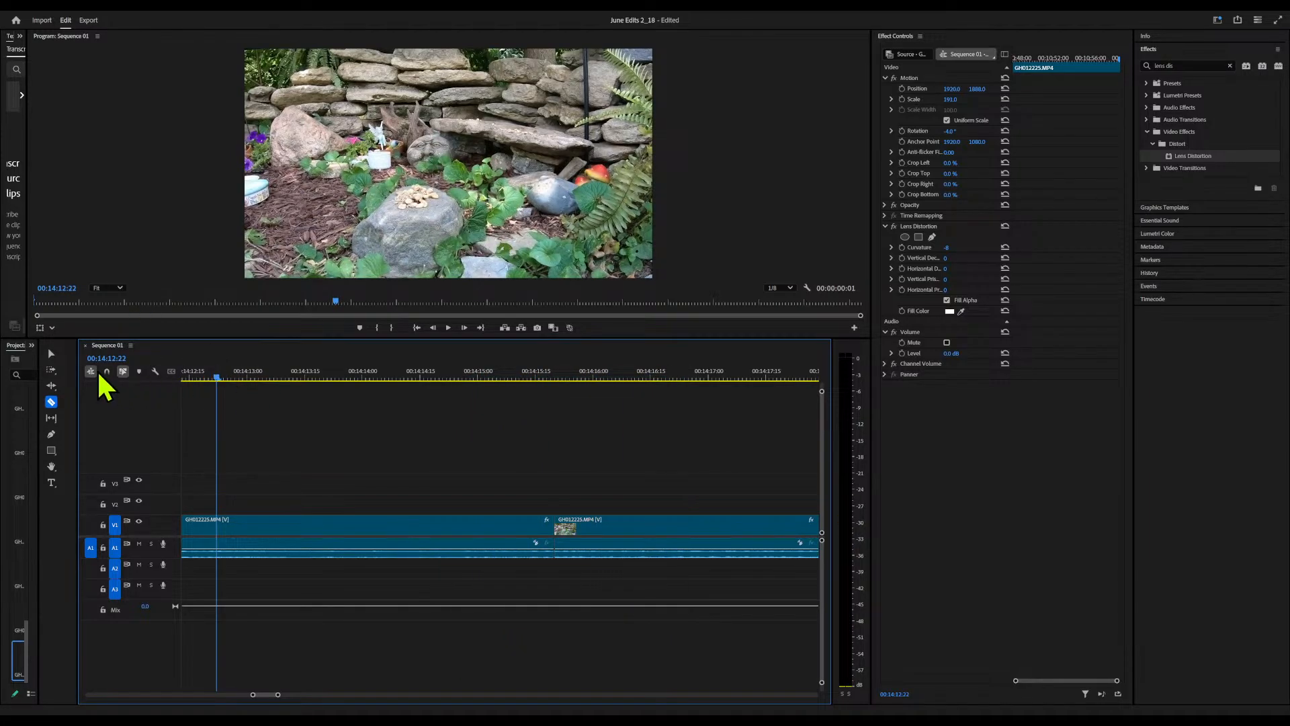
key("Up")
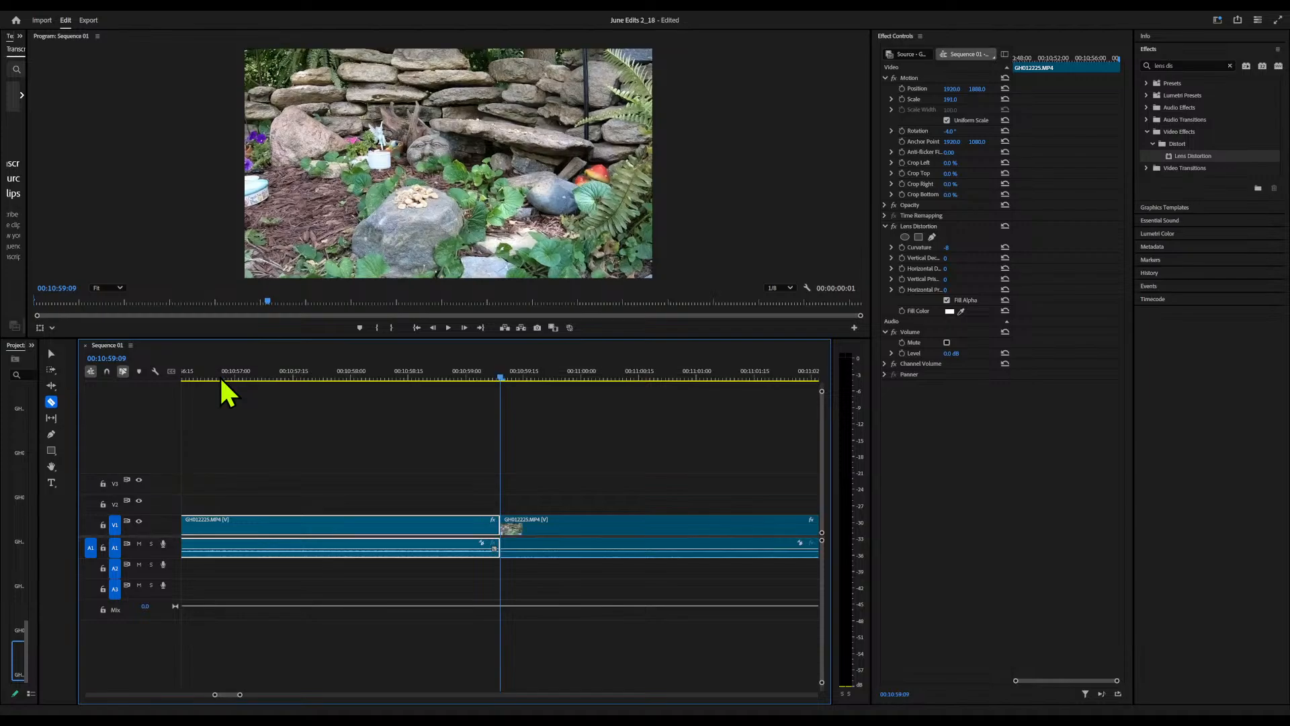
key("space")
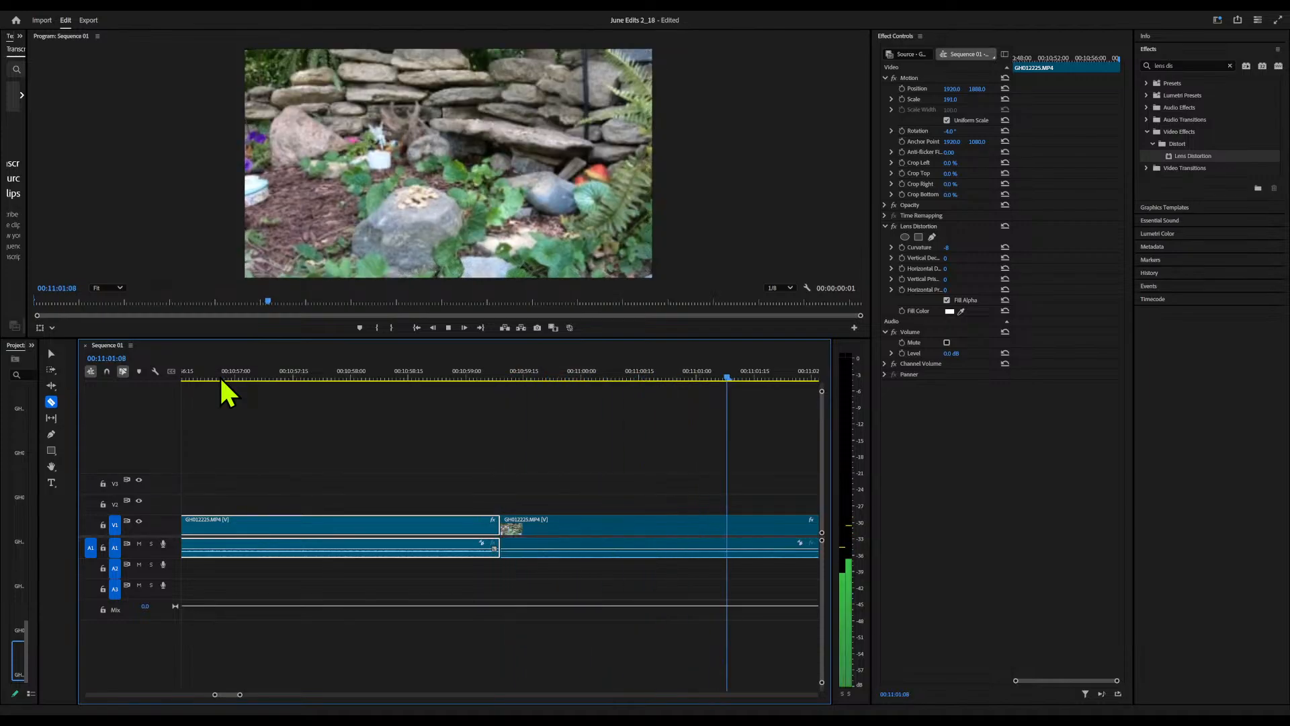
key("space")
Raise the audio level of the GH012225 piece after the 10:59:09 cut to 15 dB and play it
key("v")
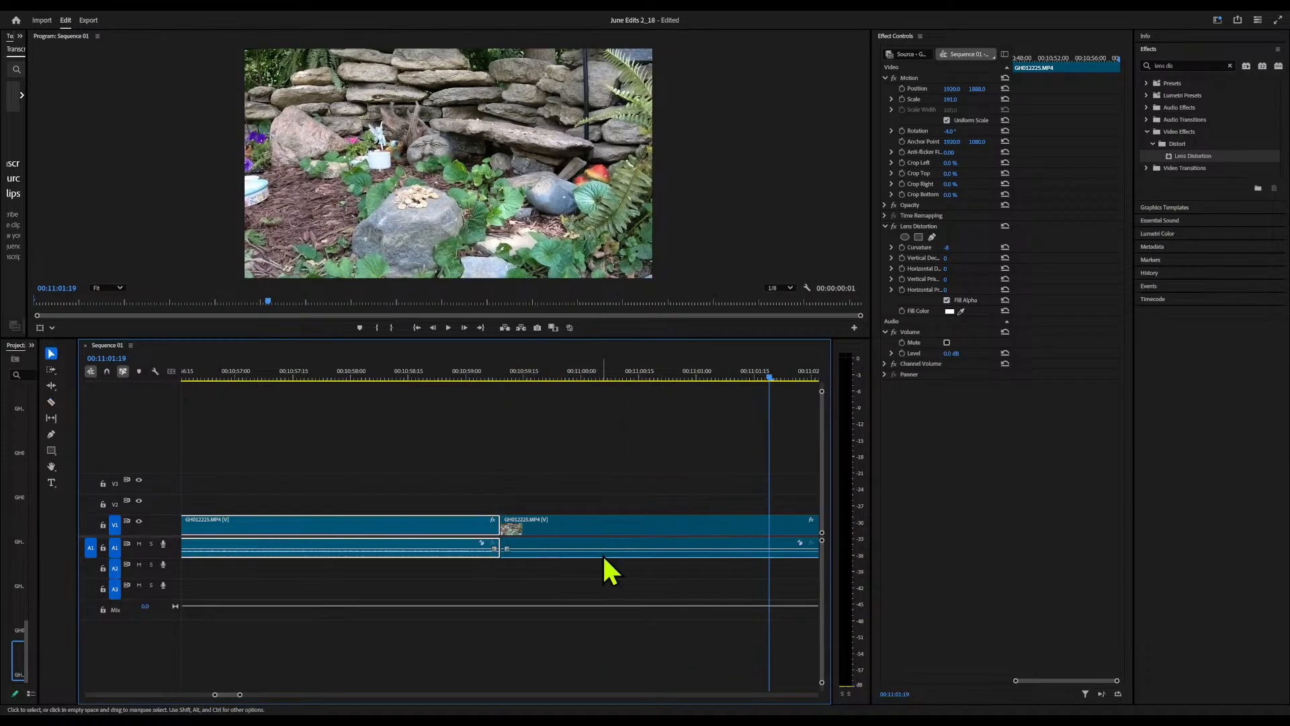
left_click(605, 553)
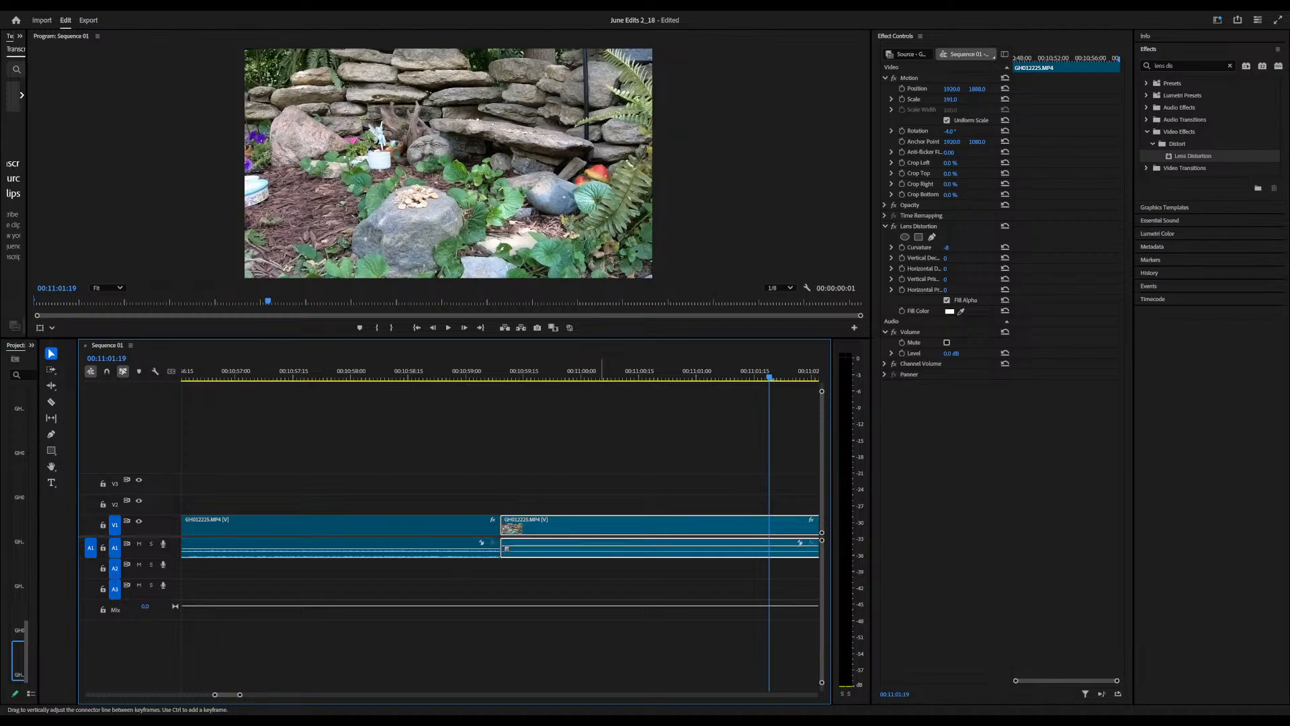
left_click(589, 371)
key("space")
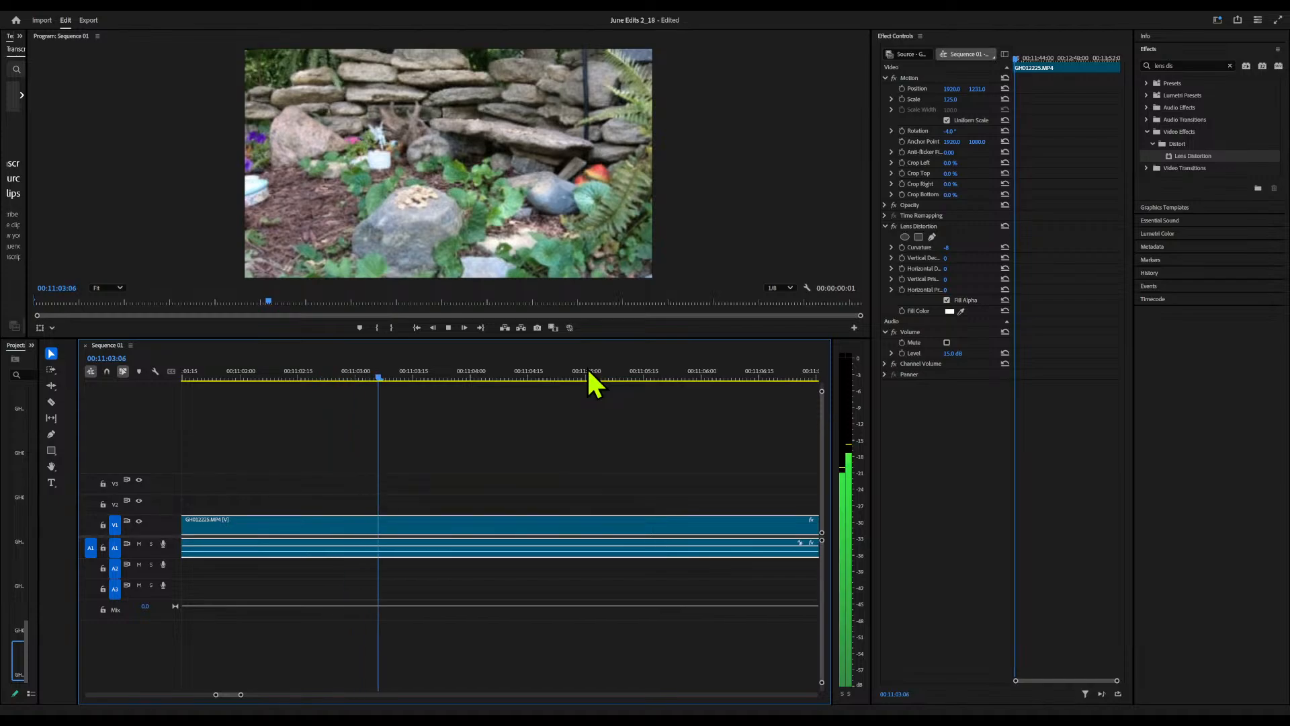
key("space")
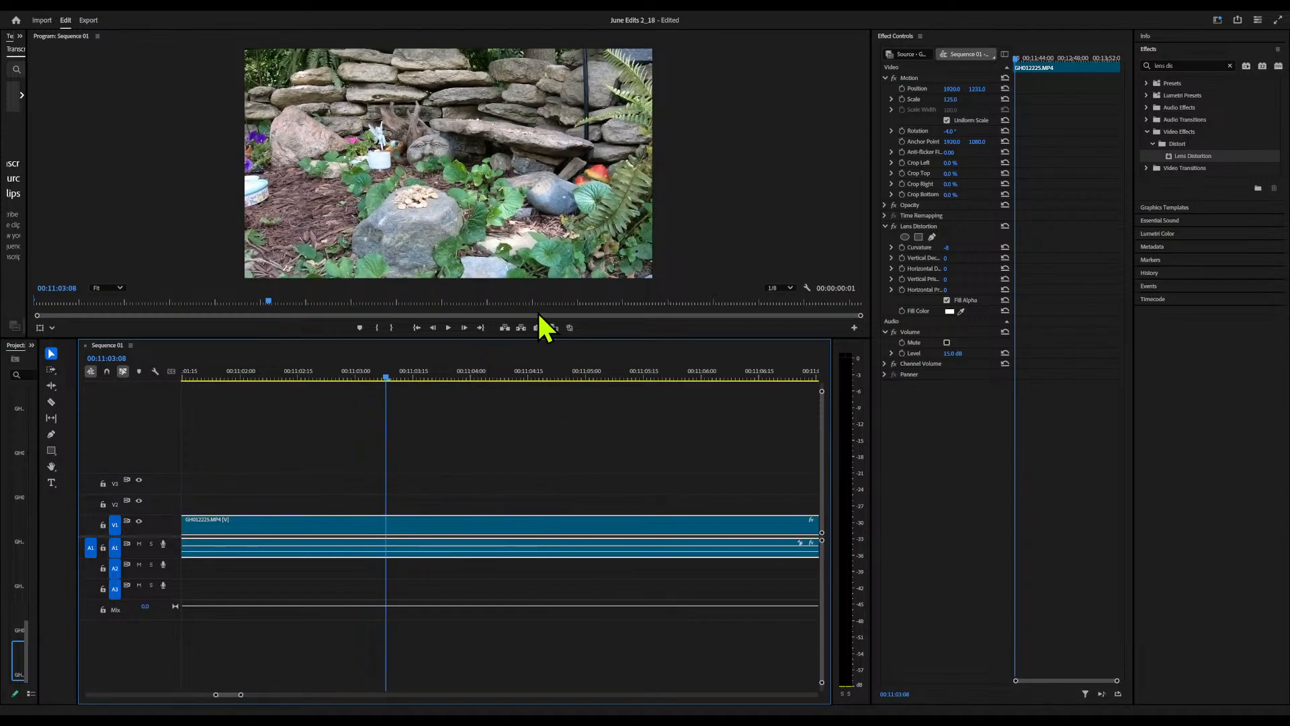
Delete the video of the GH012225 piece after the 10:59:09 cut and open its extracted audio in Adobe Audition
key("Delete")
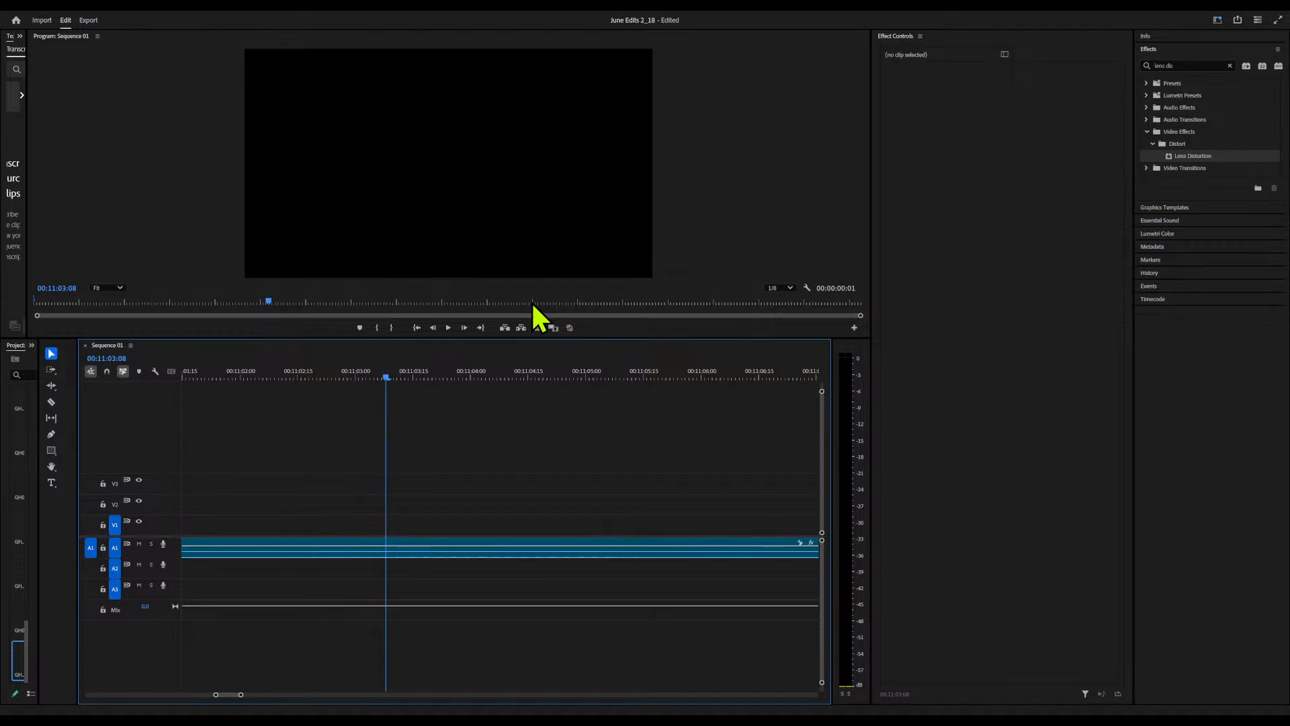
left_click(496, 548)
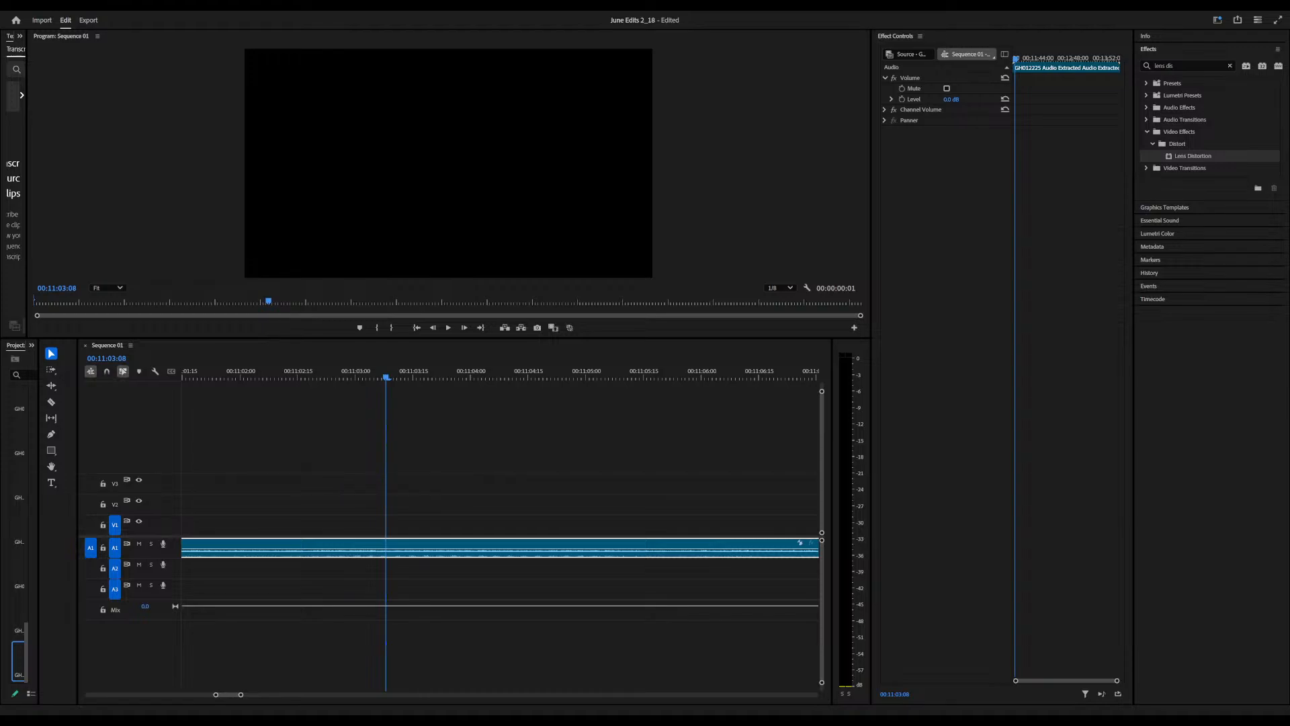
key("alt+Tab")
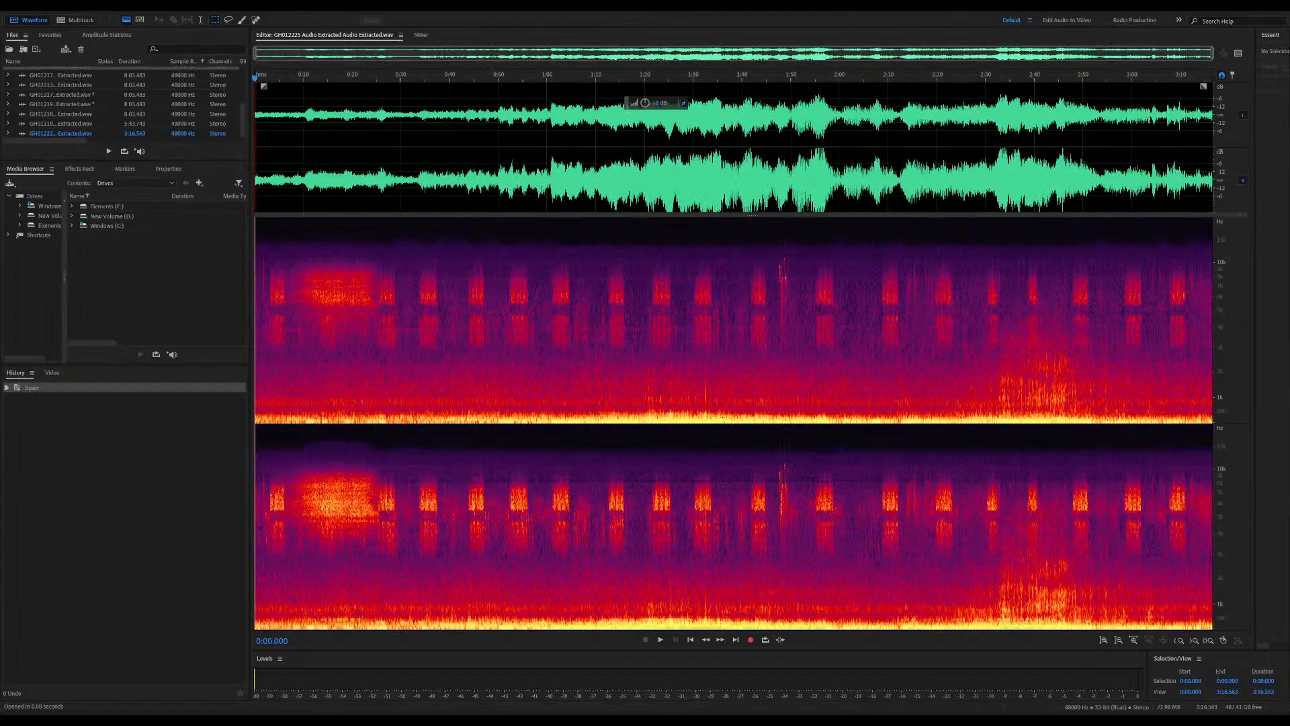
Apply Amplify and Hard Limiter to the entire extracted GH012225 audio
left_click(408, 319)
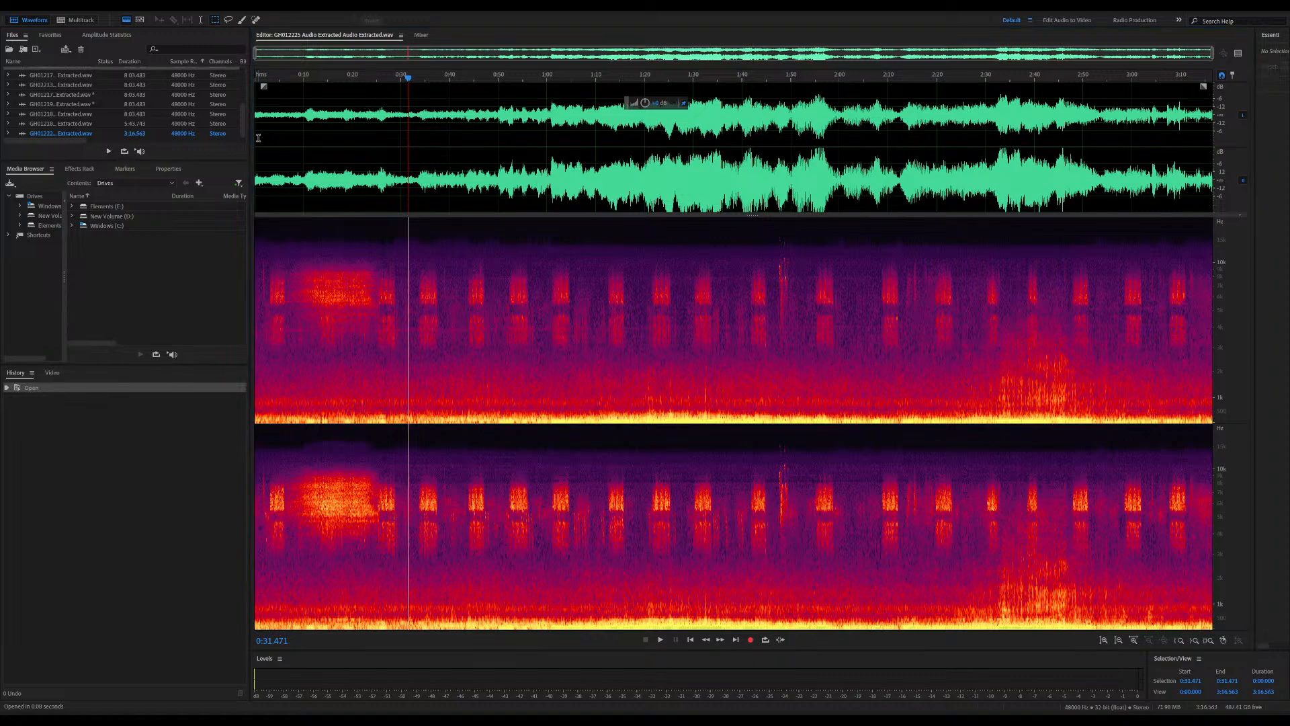
left_click(680, 415)
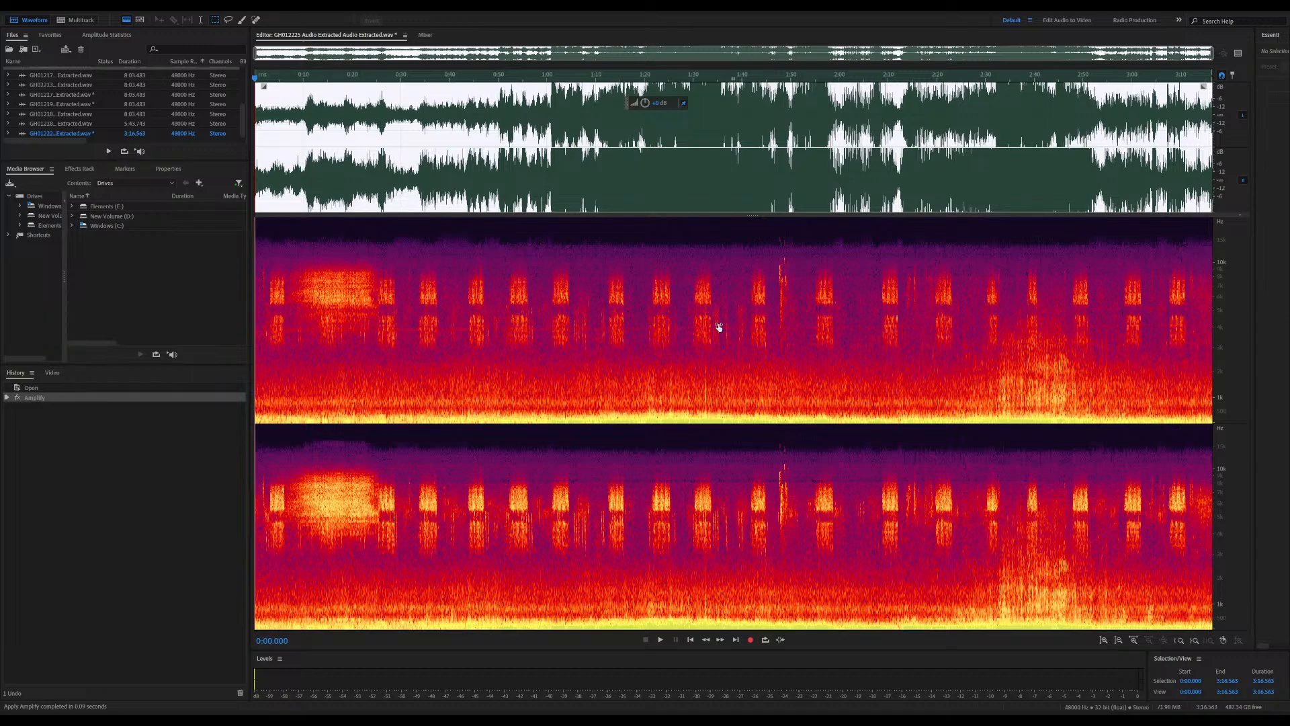
left_click(670, 434)
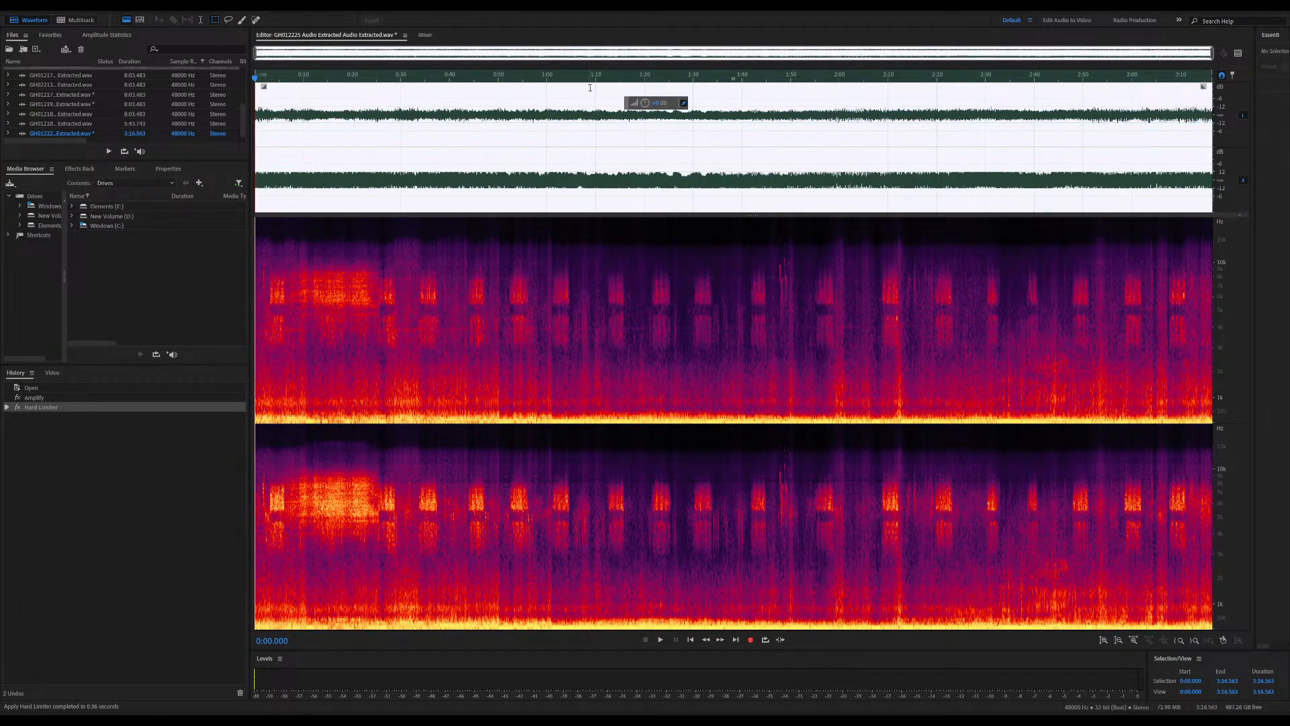
Compare the amplified audio with and without the Hard Limiter by undoing it, playing a section, restoring it and playing from about 0:46
key("ctrl+z")
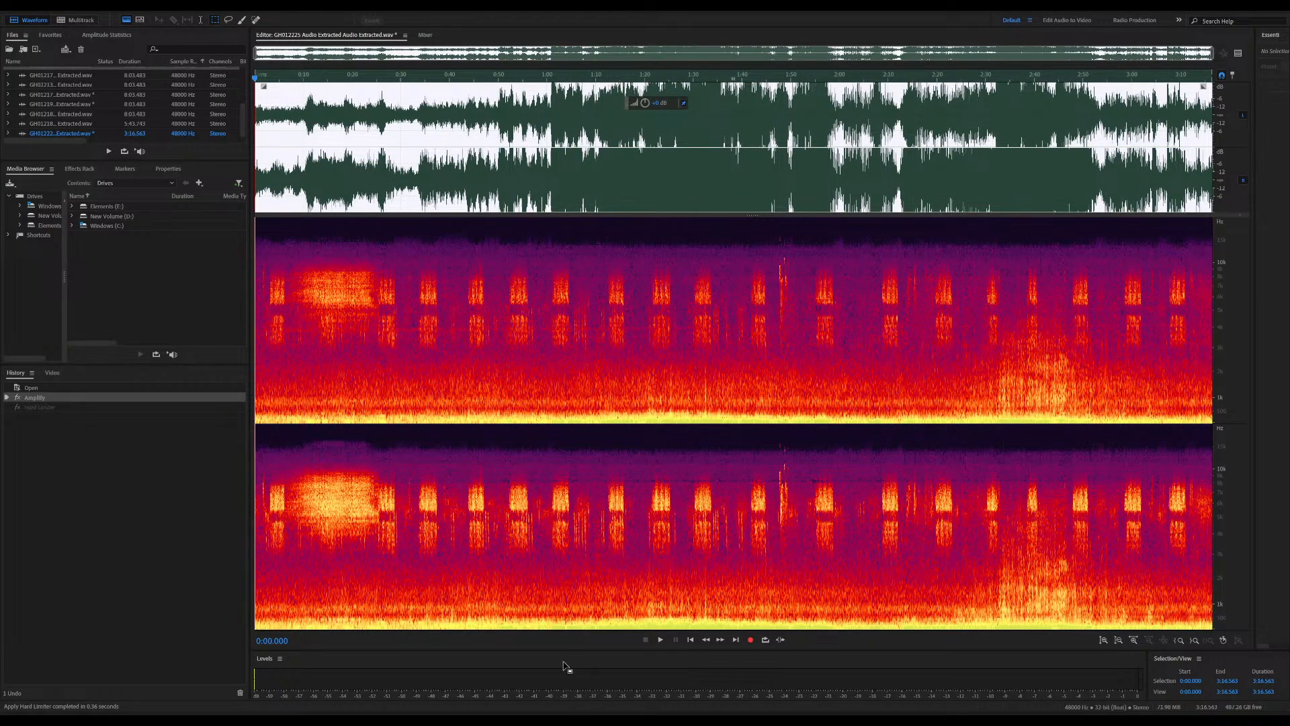
left_click(566, 77)
key("space")
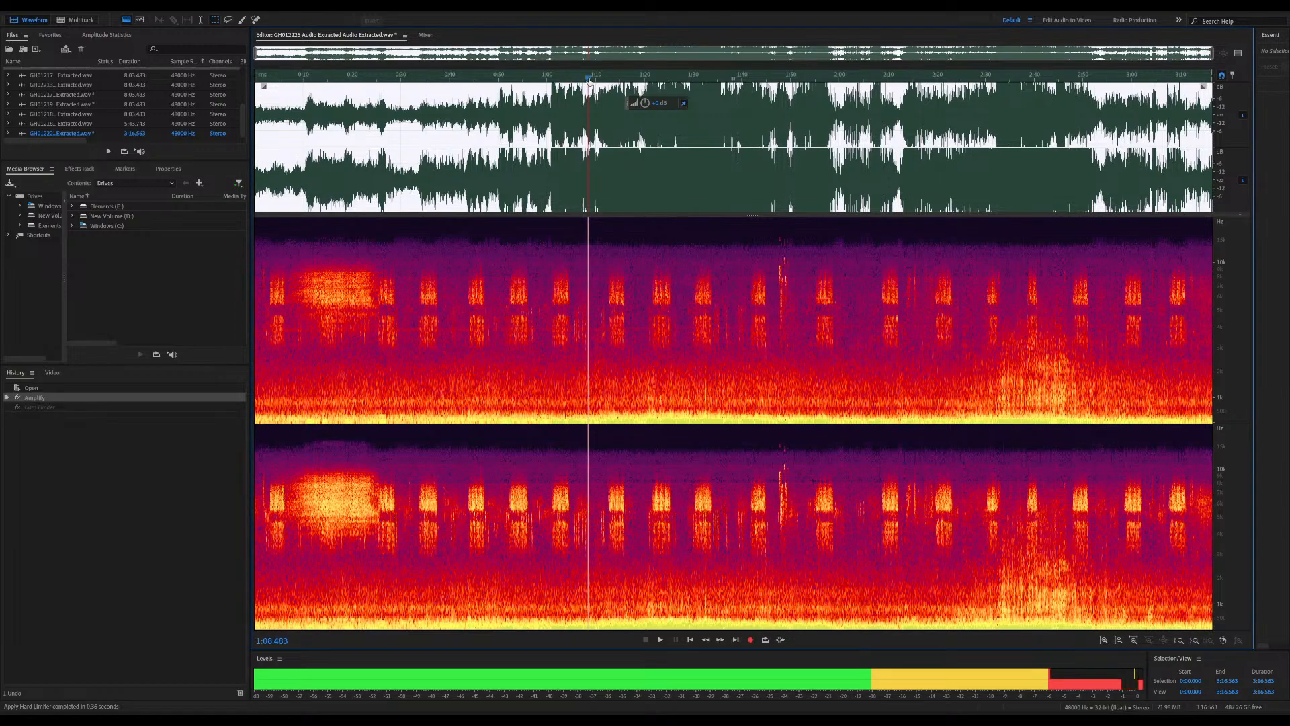
left_click_drag(589, 82, 613, 79)
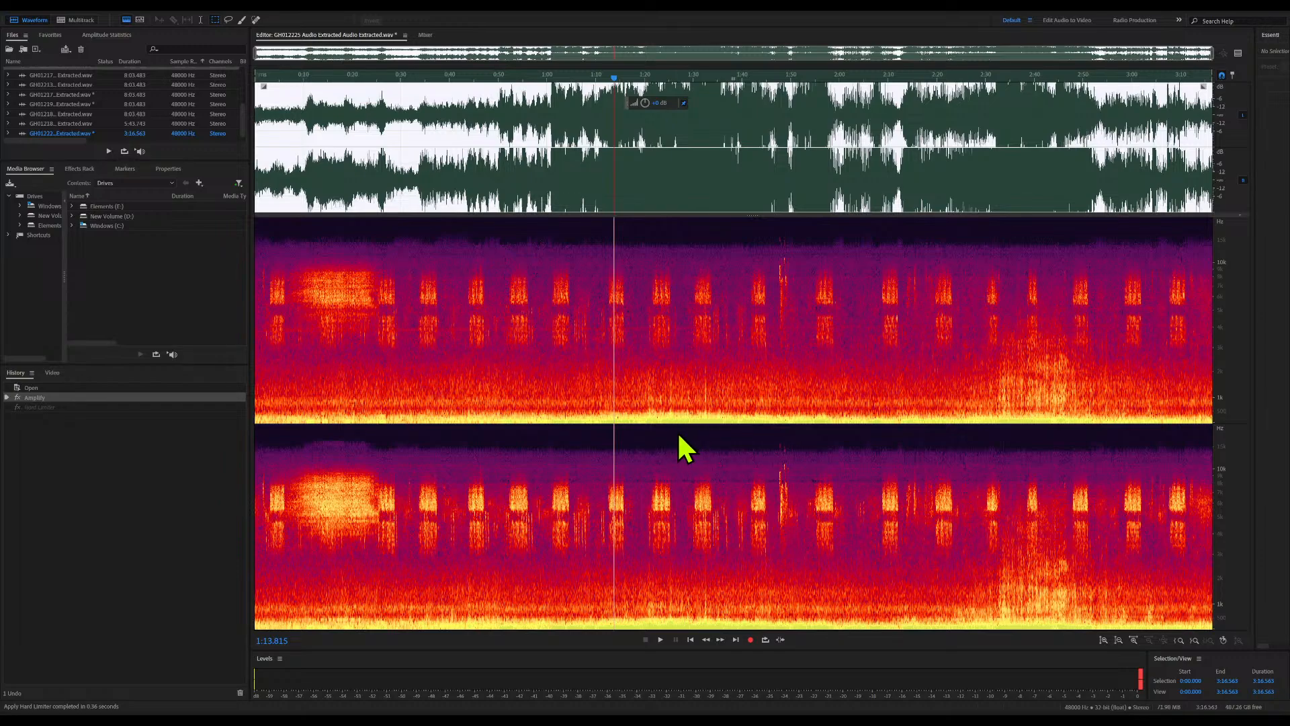
key("ctrl+shift+z")
left_click(480, 297)
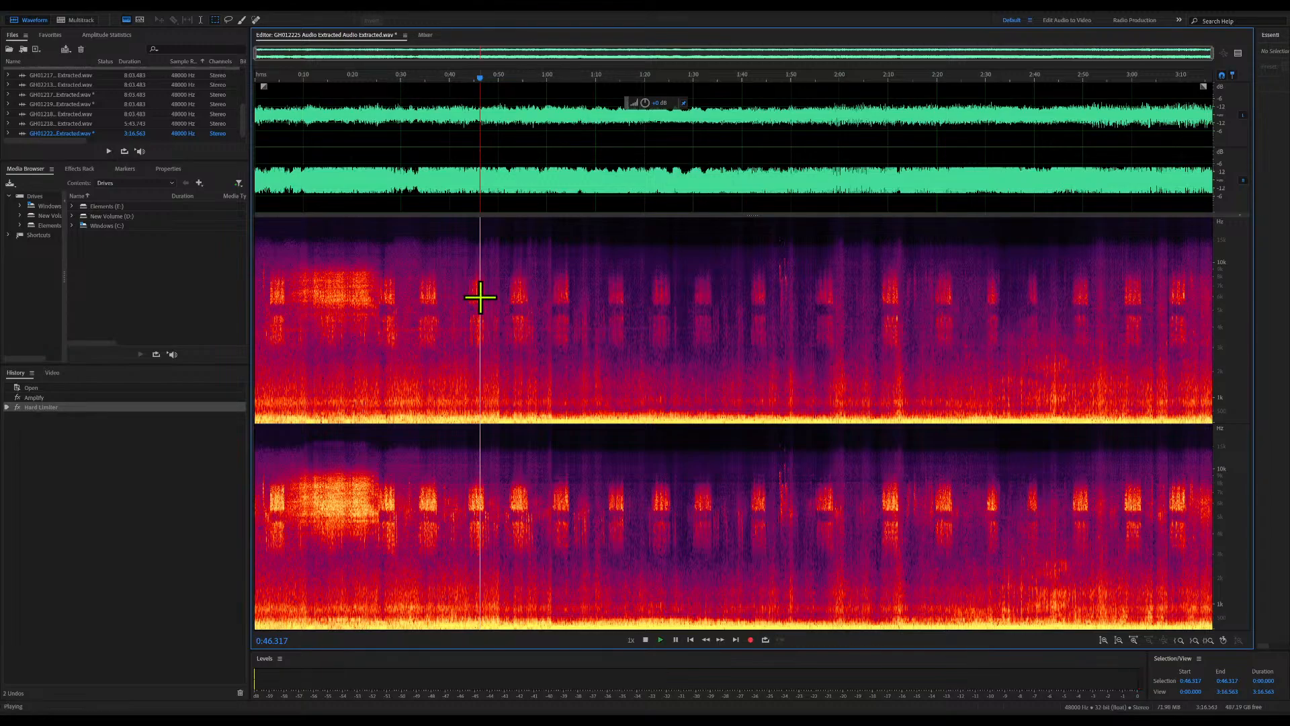
key("space")
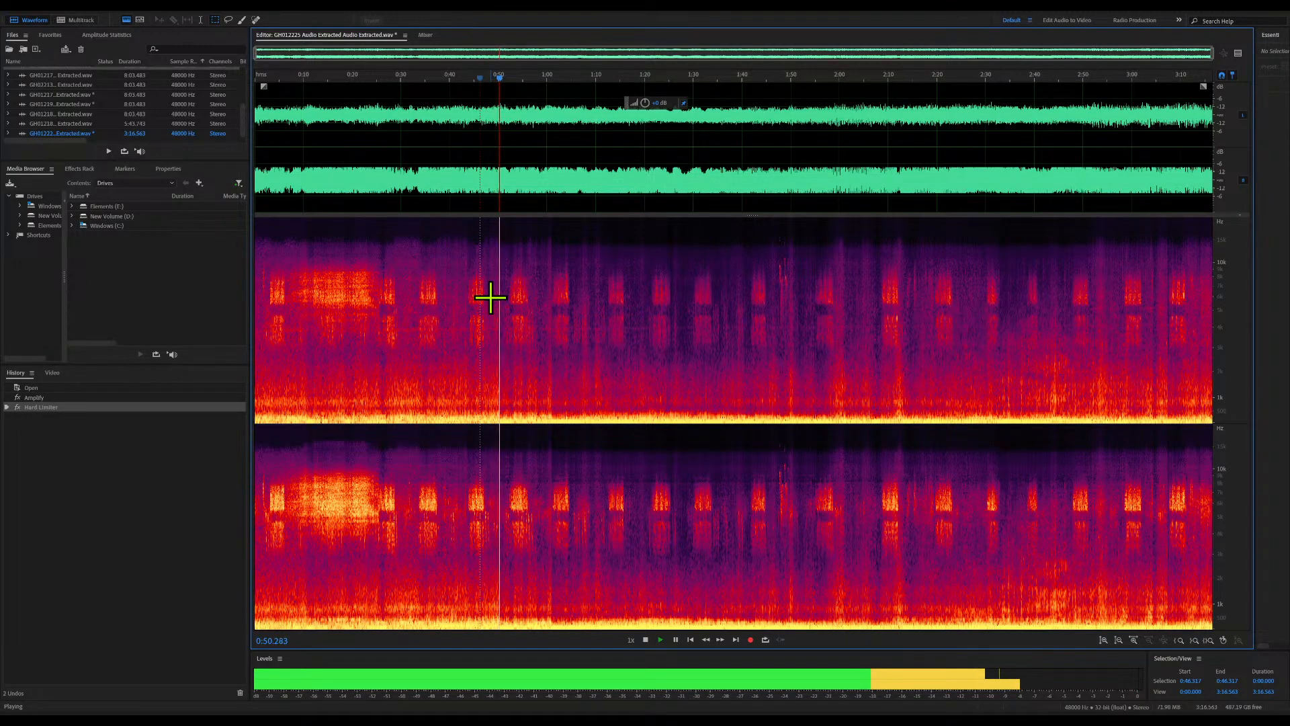
key("space")
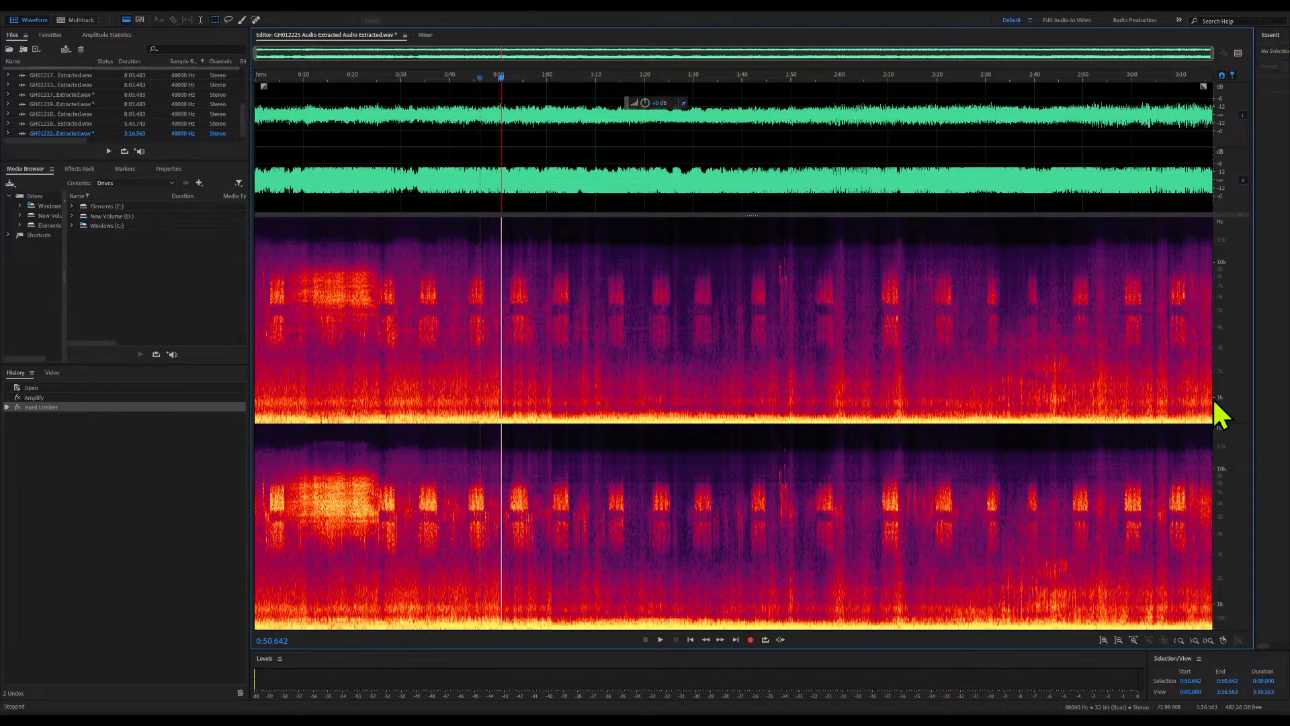
Silence the frequencies below about 1 kHz across the whole recording and play the result from about 0:32
left_click_drag(1212, 396, 159, 542)
key("Delete")
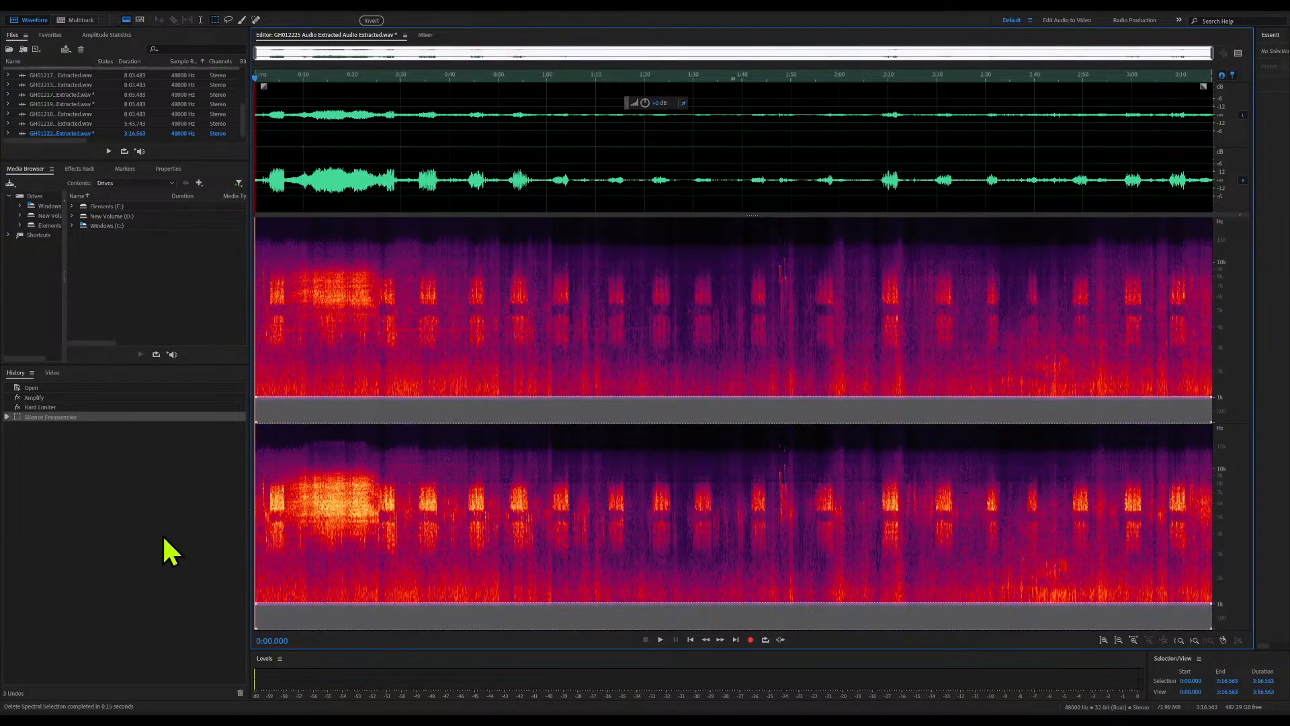
left_click(414, 372)
key("space")
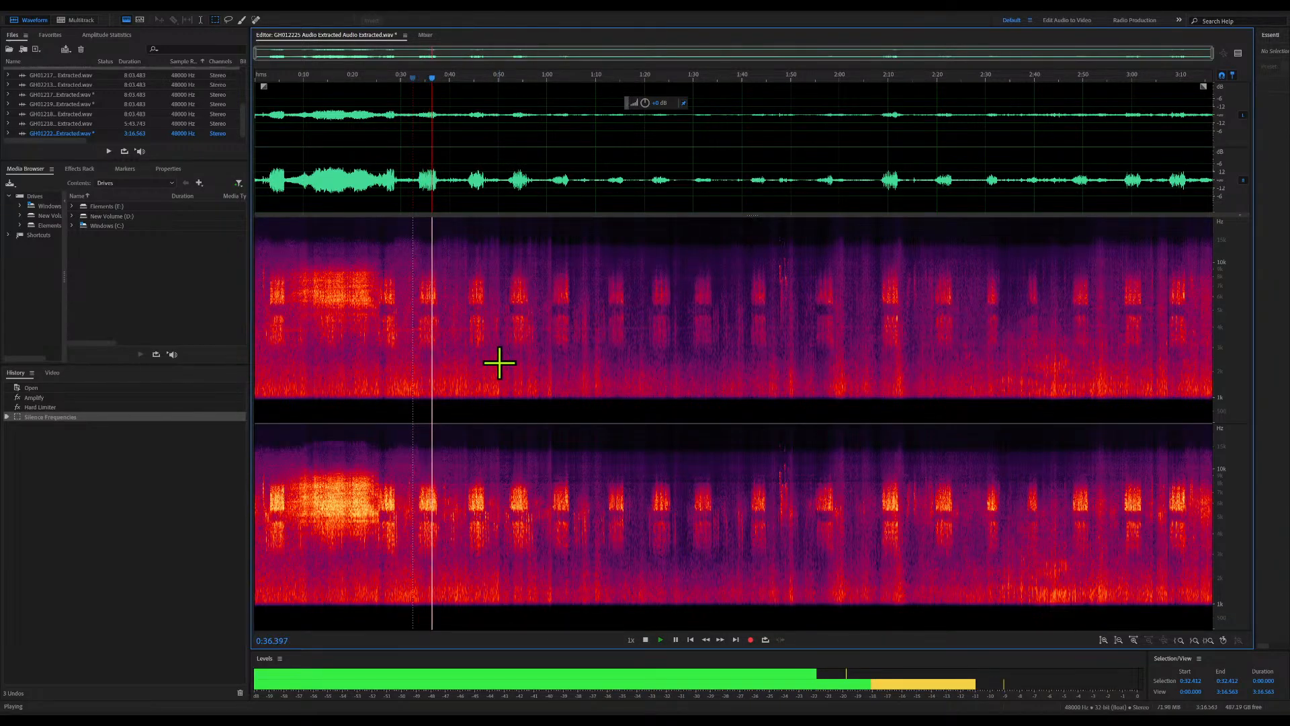
key("space")
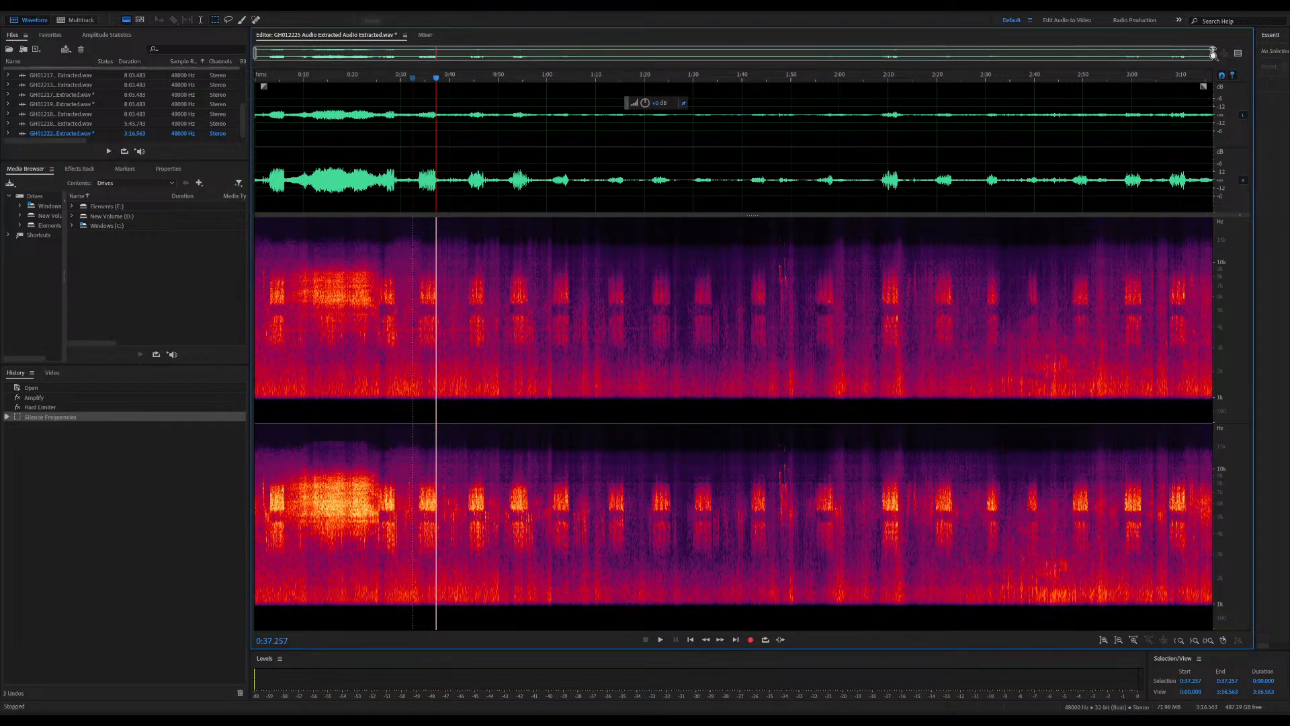
Examine the spectrogram between about 0:33 and 0:41, playing the repeated call from 0:34 and the quieter stretch from 0:38
left_click_drag(1214, 53, 454, 52)
left_click_drag(255, 54, 416, 55)
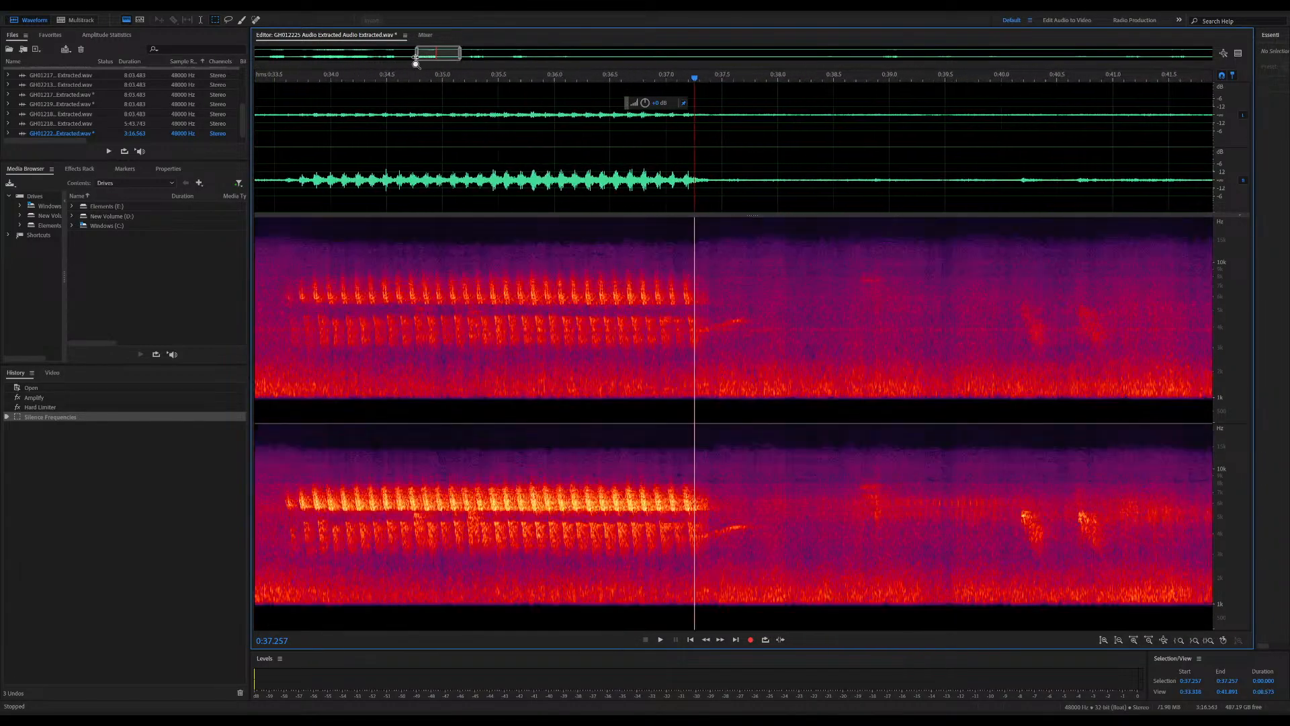
left_click(332, 79)
key("space")
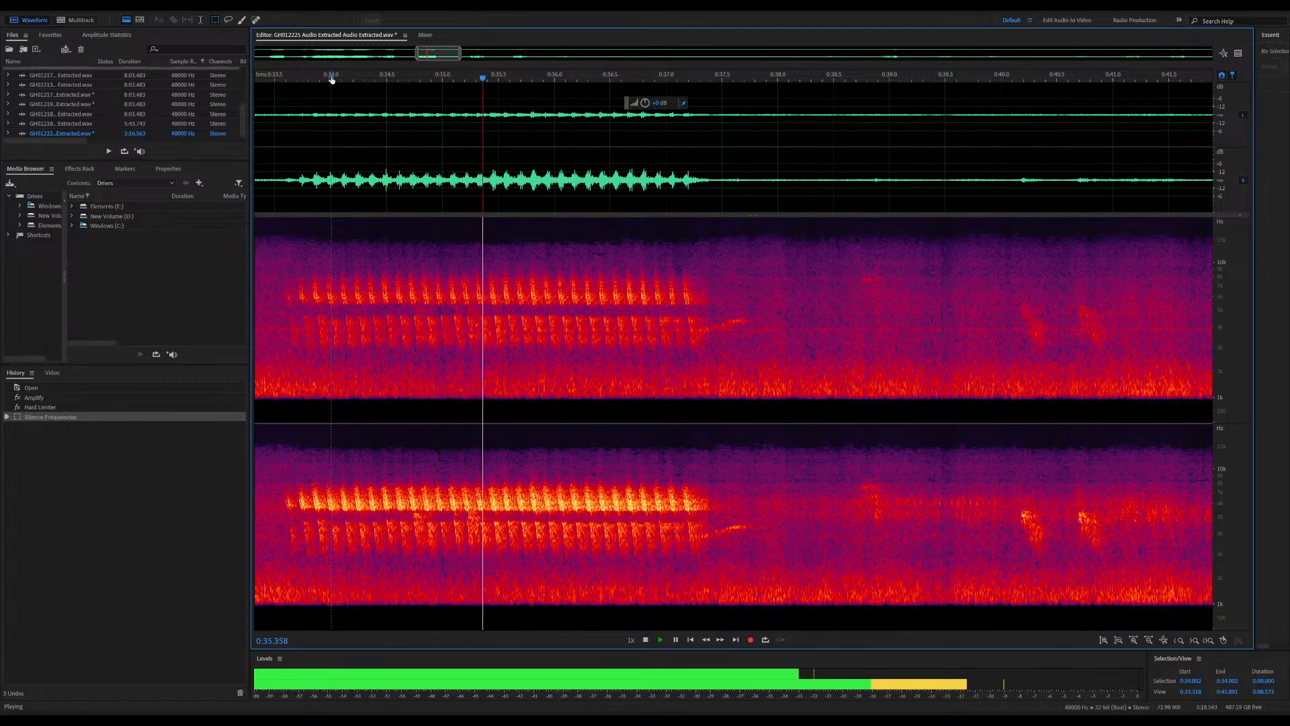
key("space")
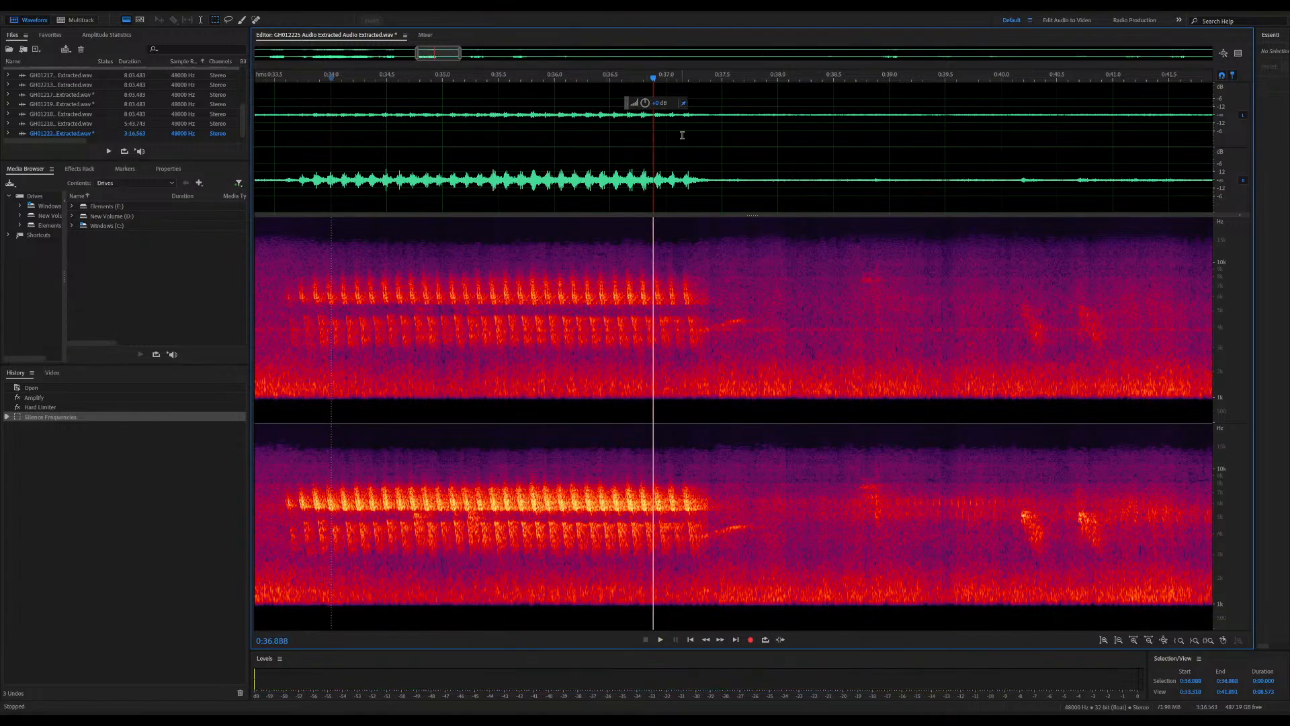
left_click(776, 79)
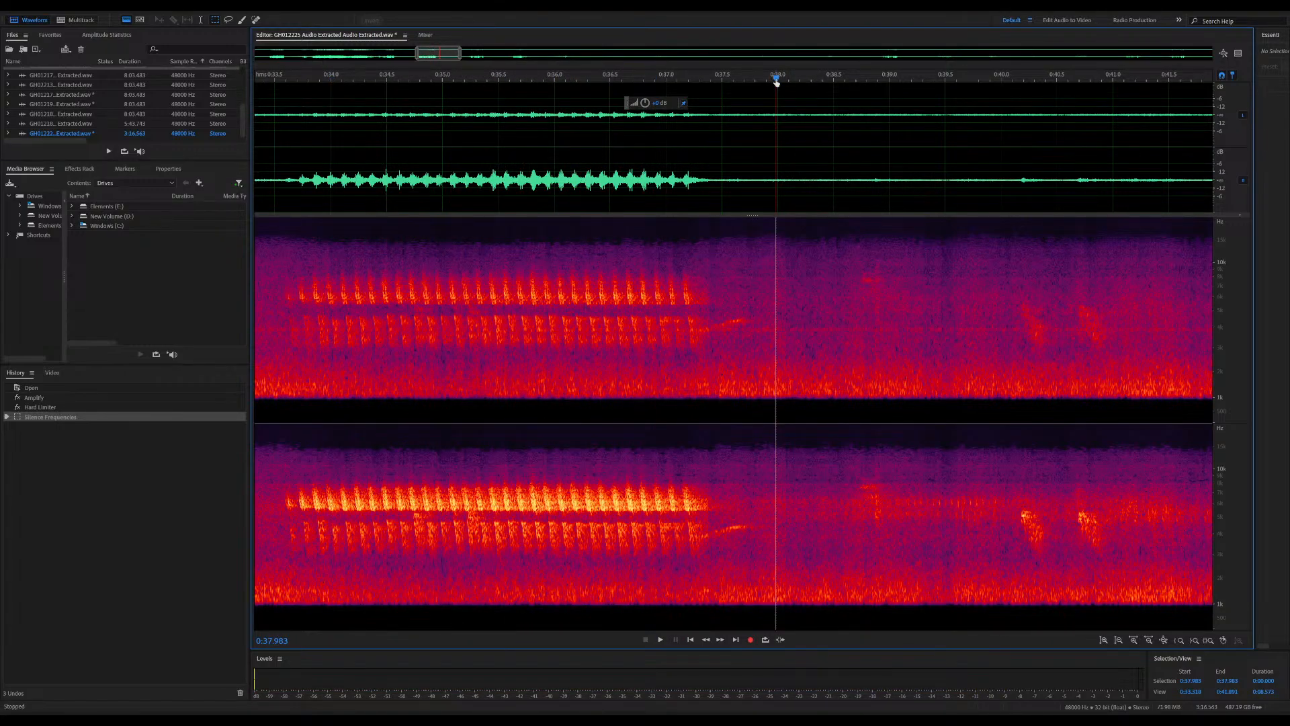
key("space")
key("space")
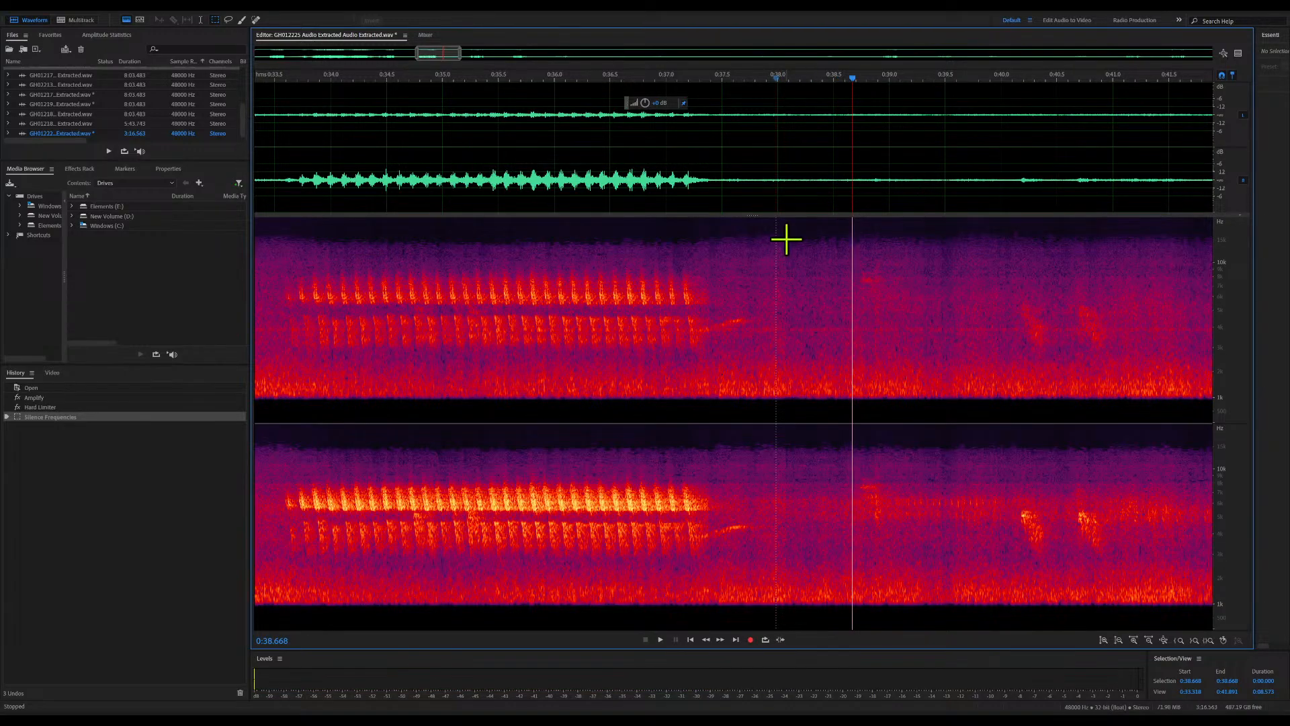
Play the quiet stretch around 0:38 and capture a noise print from about 0:38.03 to 0:38.37 across all frequencies
left_click(771, 79)
key("space")
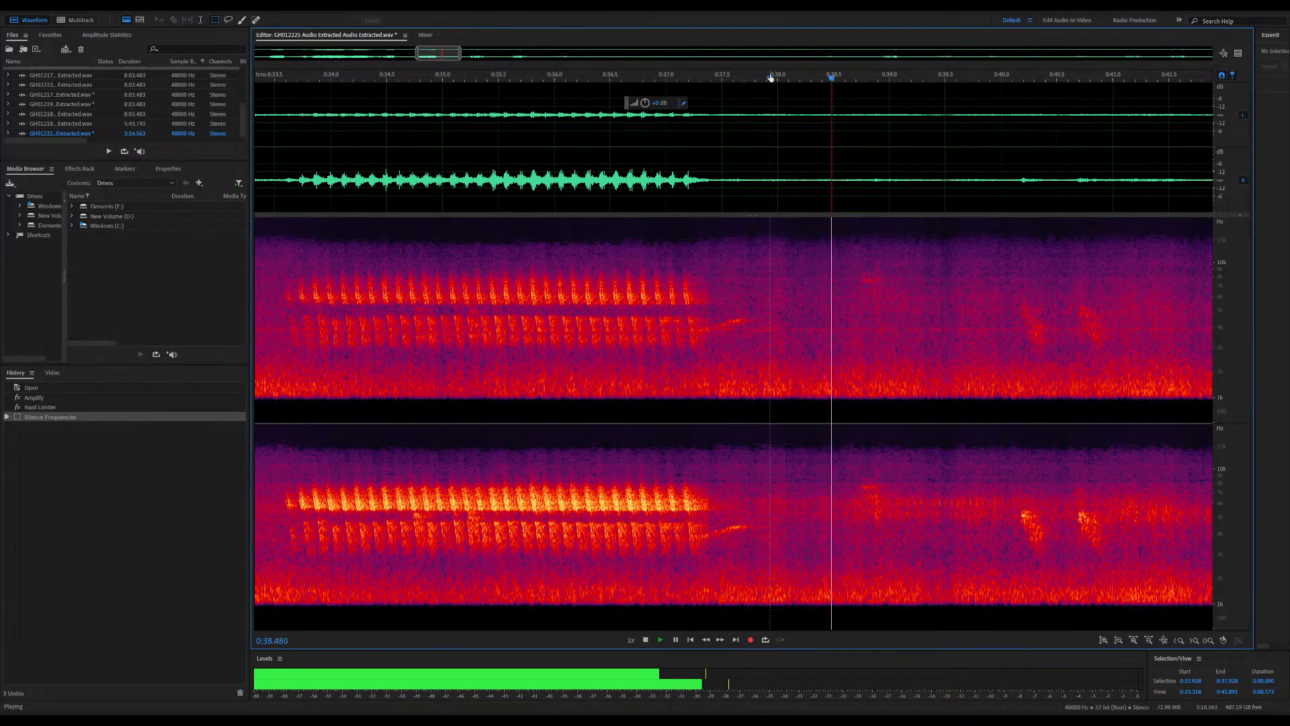
key("space")
key("space")
key("space")
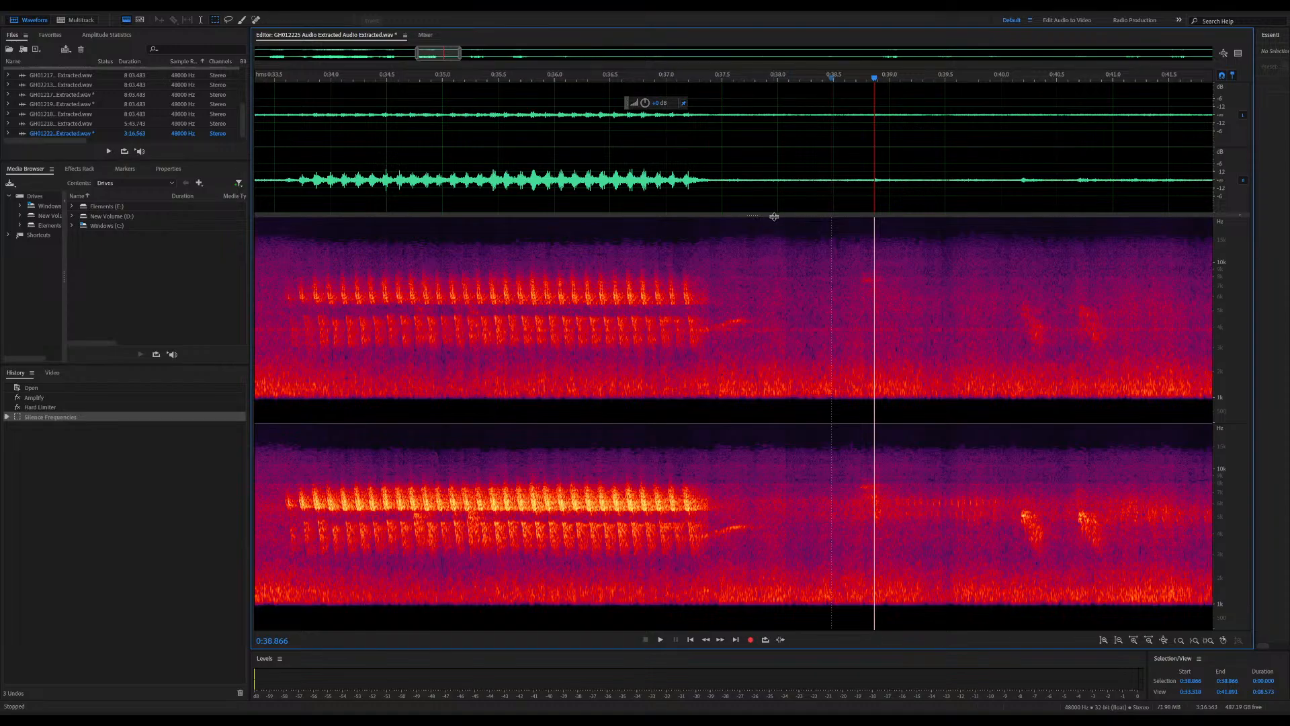
left_click_drag(781, 218, 818, 523)
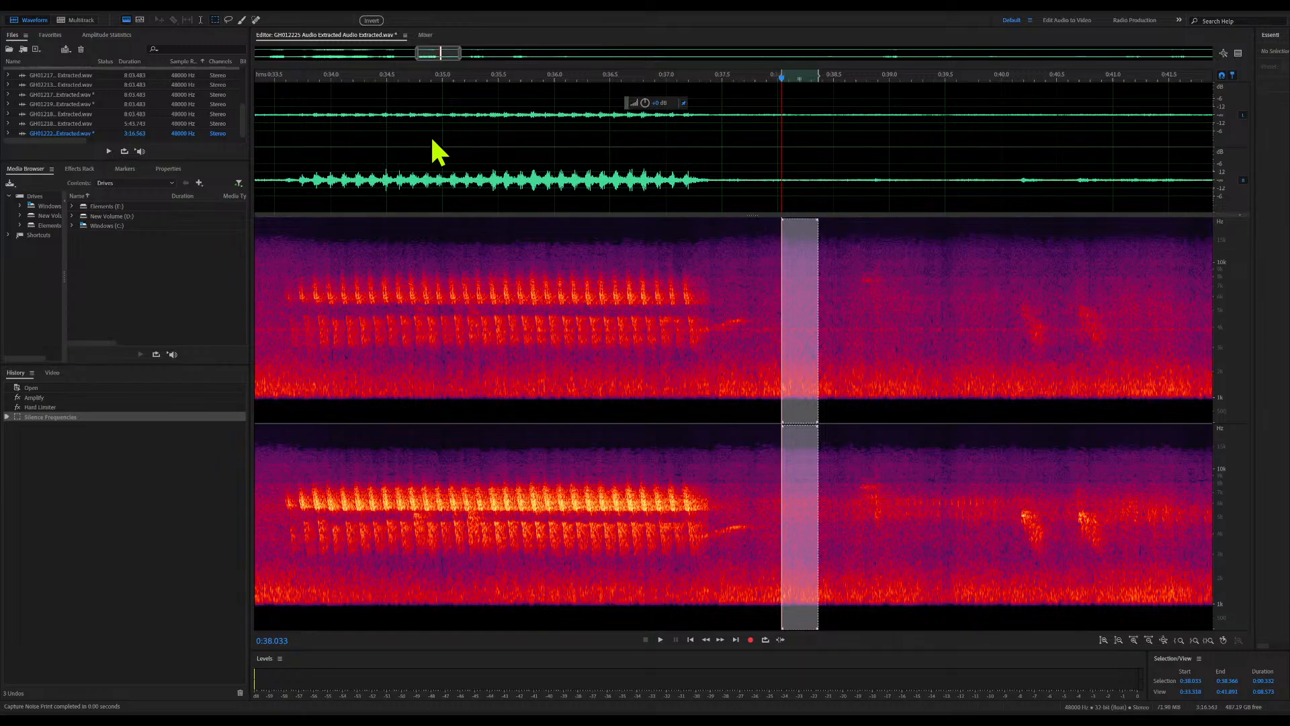
Play the recording from about 0:37.9 and apply Noise Reduction to the entire file using the captured noise print
left_click(764, 274)
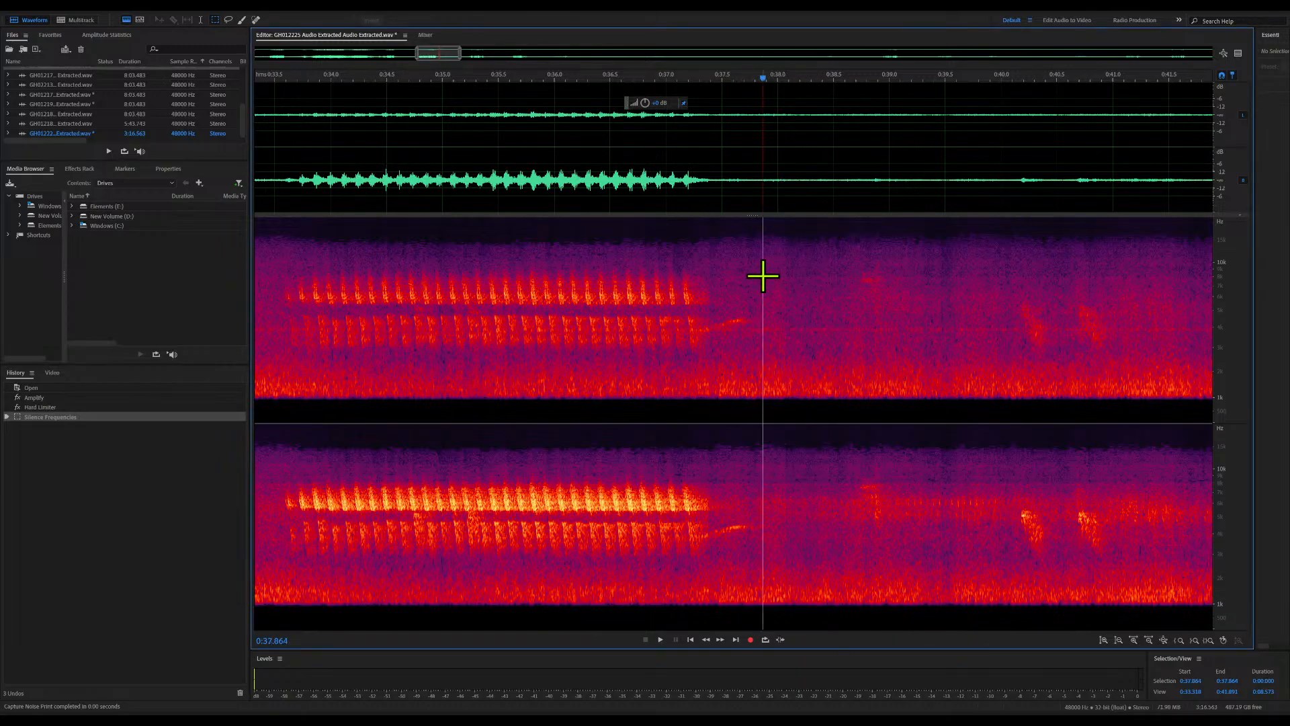
key("space")
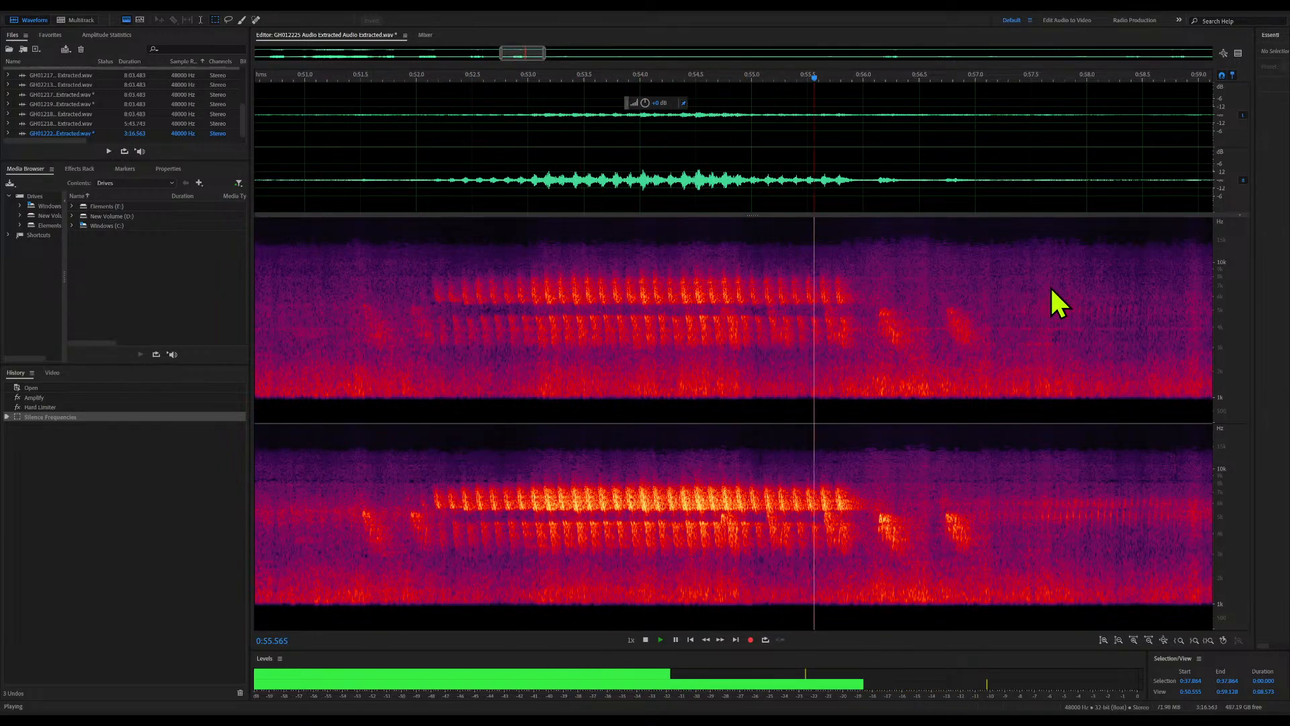
left_click(1089, 371)
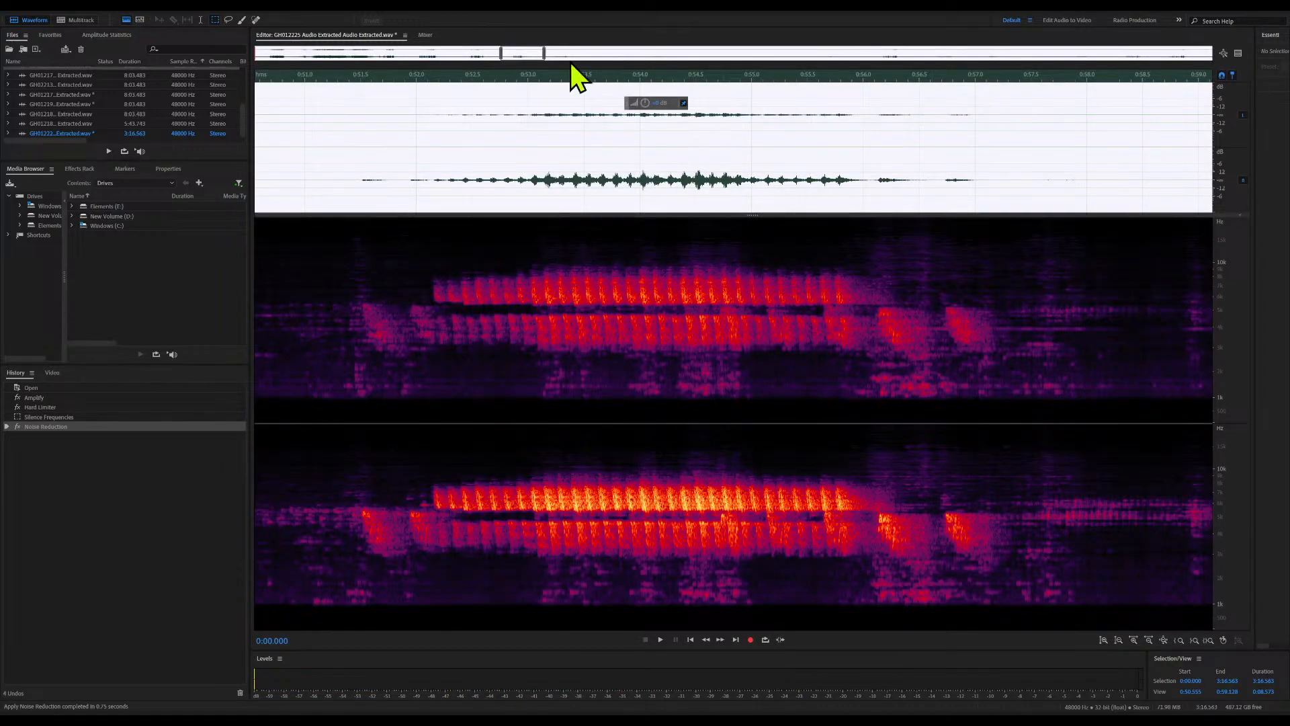
Examine the full-length spectrogram after noise reduction, playing the recording from about 0:34 and again from about 0:14
left_click_drag(543, 54, 1212, 53)
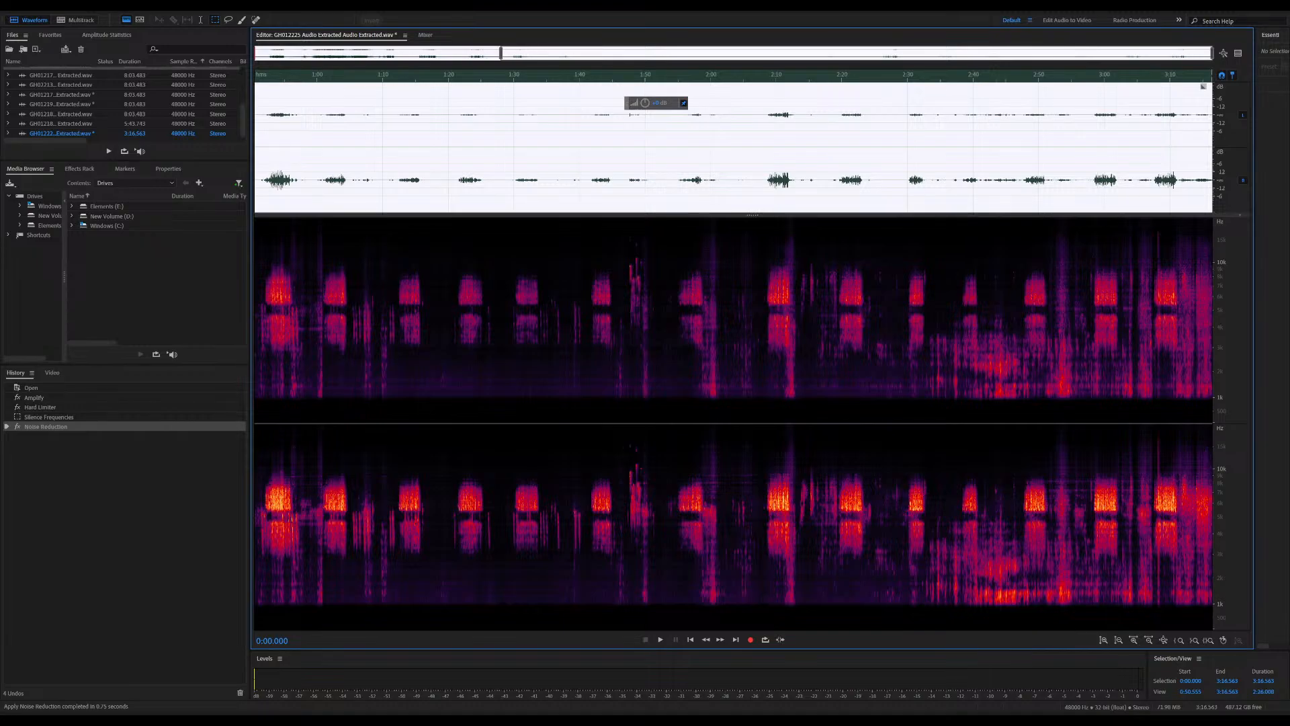
left_click_drag(500, 54, 226, 66)
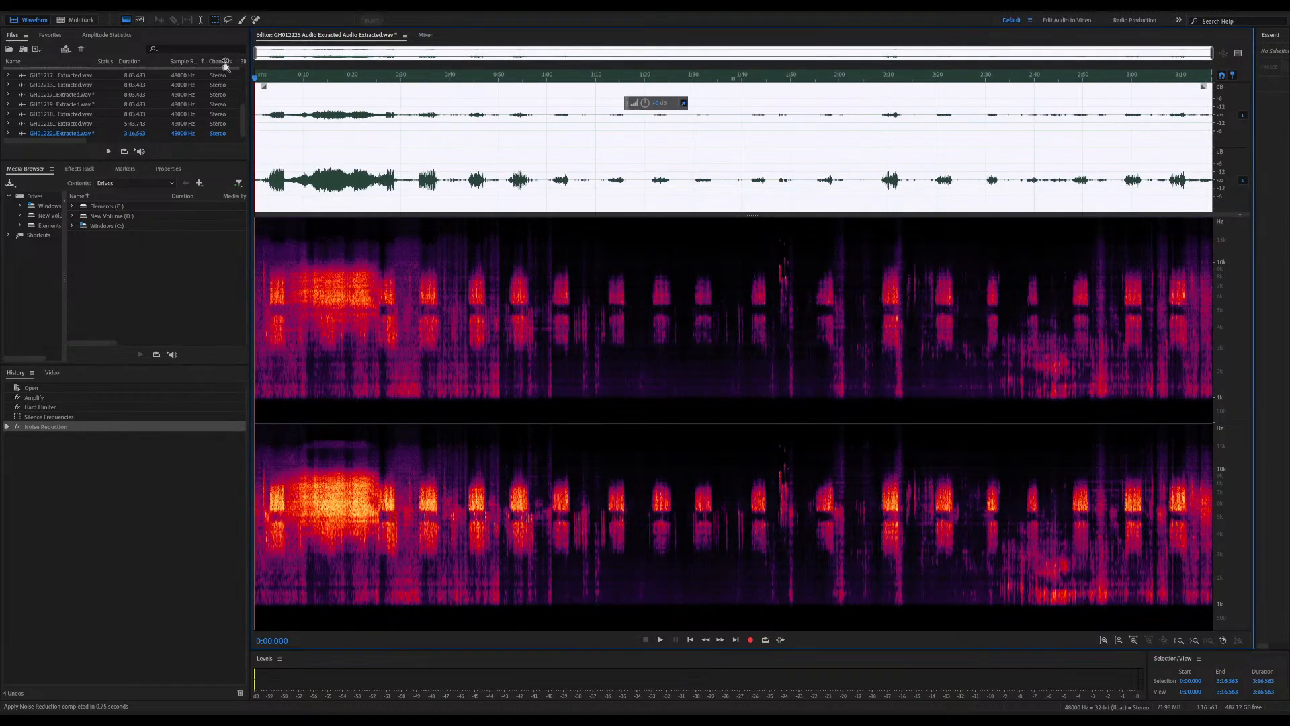
left_click(420, 226)
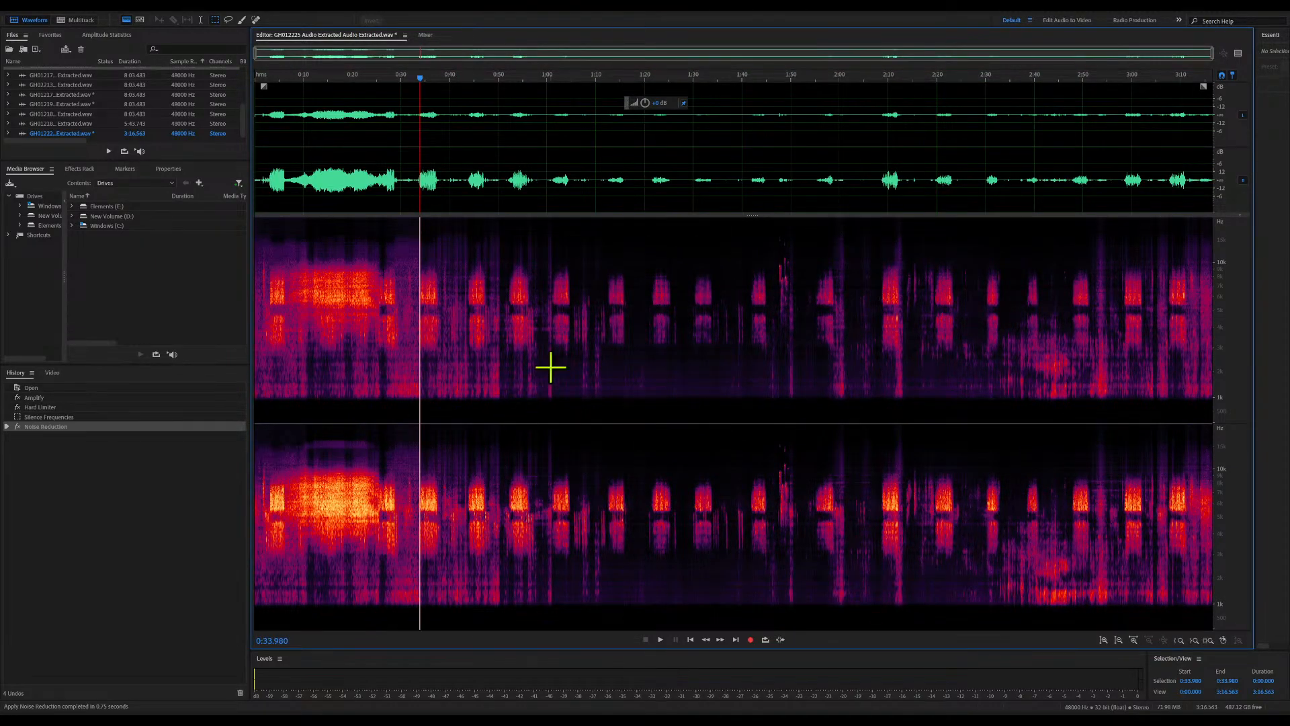
key("space")
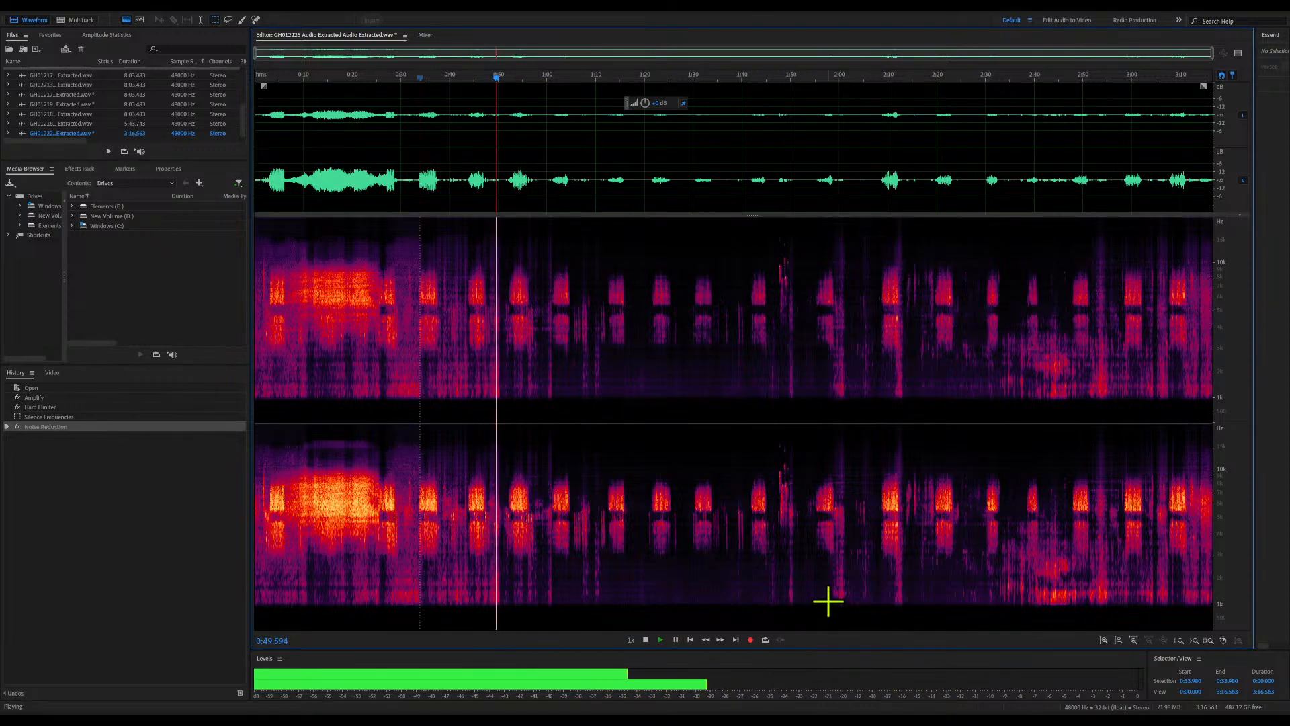
left_click(323, 79)
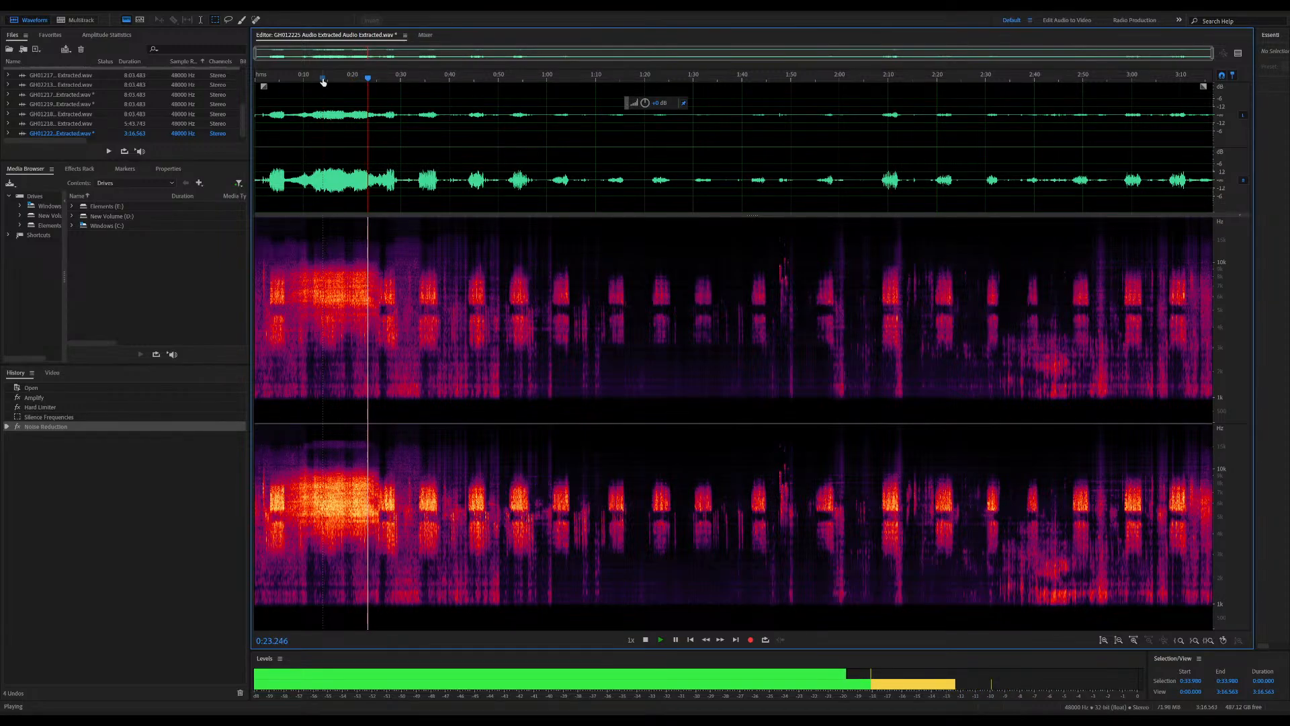
key("space")
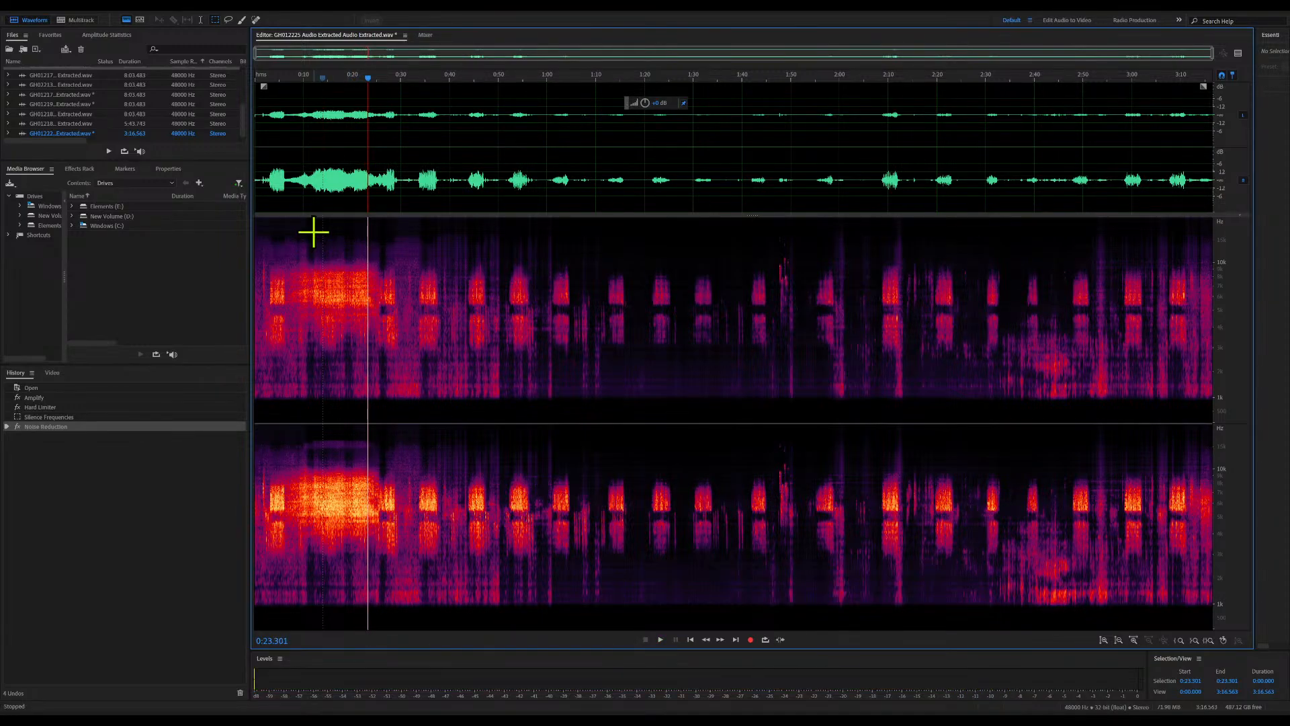
Lower the level of the loud stretch from about 0:11 to 0:25 and play the result from about 0:07
left_click_drag(377, 110, 309, 112)
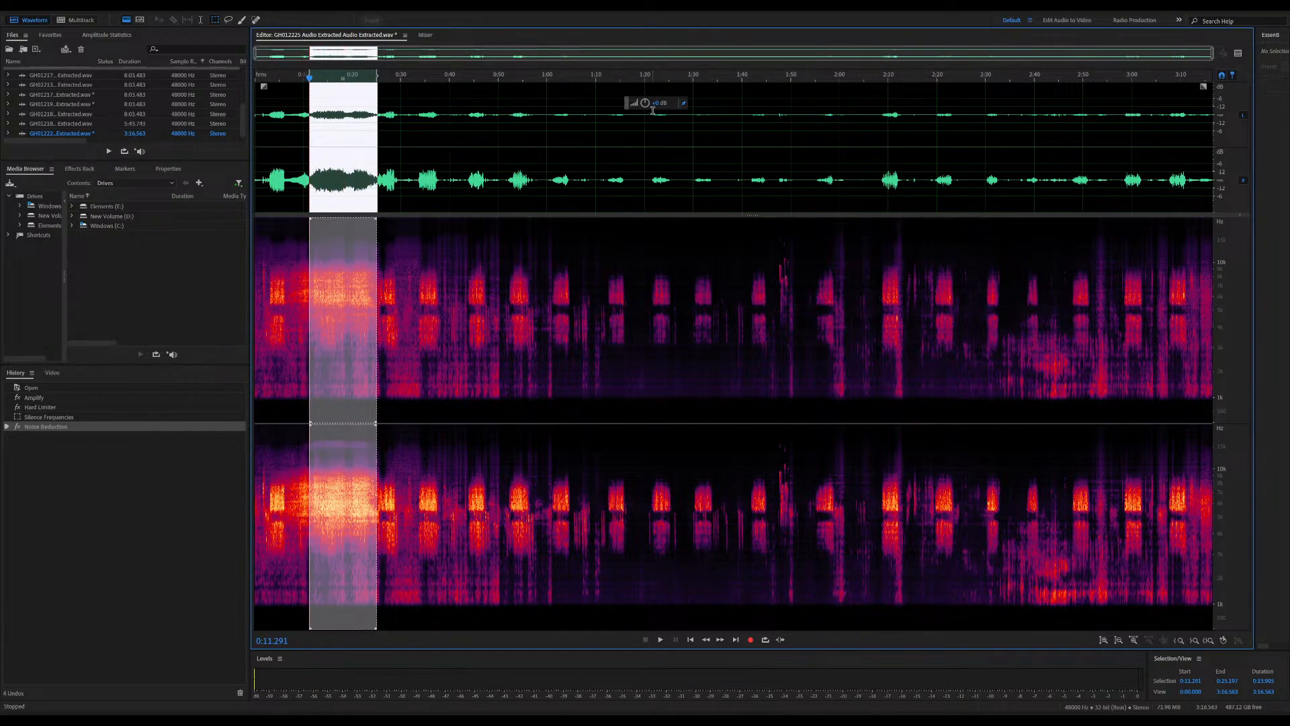
left_click_drag(664, 103, 654, 107)
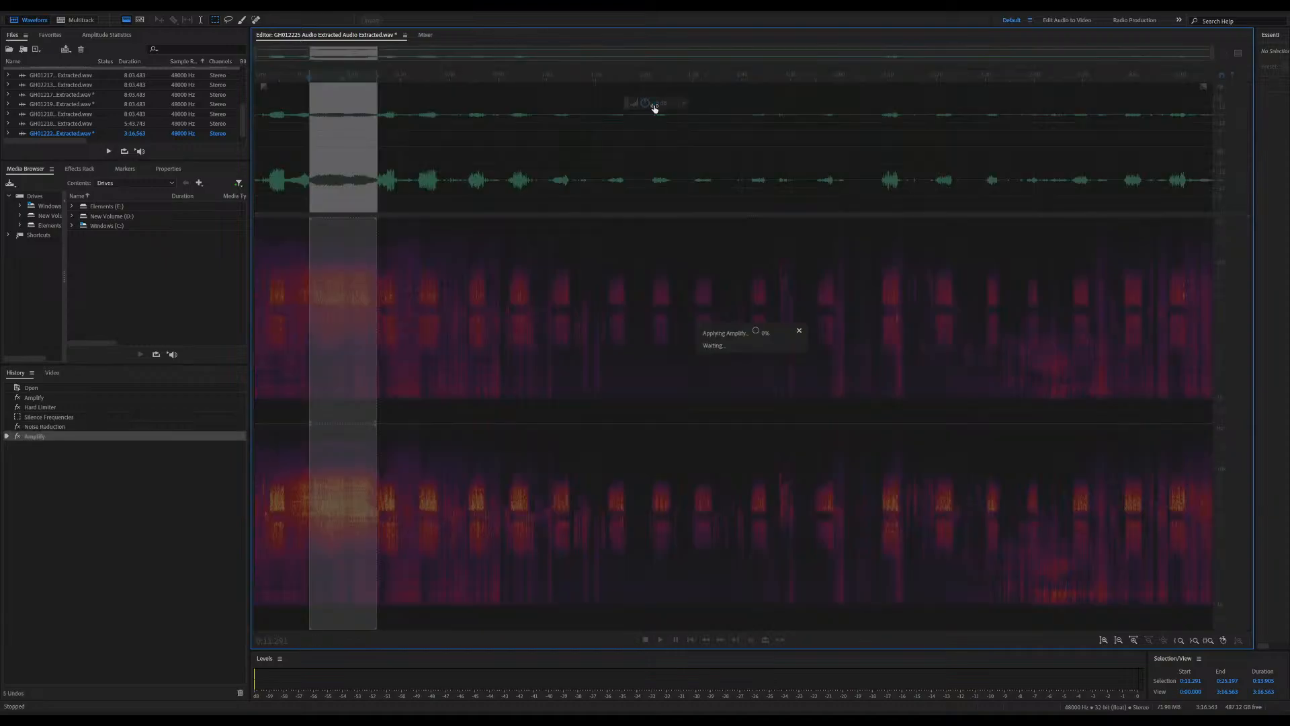
left_click(289, 75)
key("space")
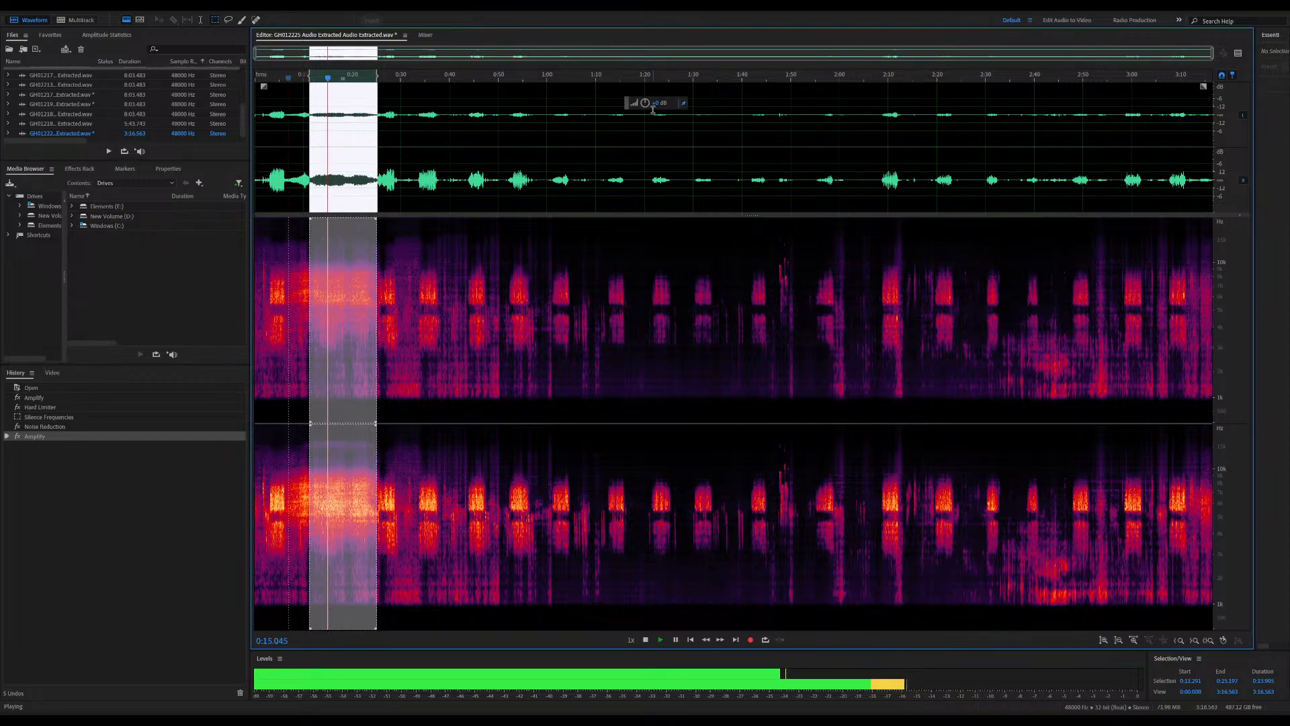
Lower the loud stretch's level further, listen through its end at about 0:28 and save the audio
left_click_drag(662, 105, 658, 107)
left_click(615, 202)
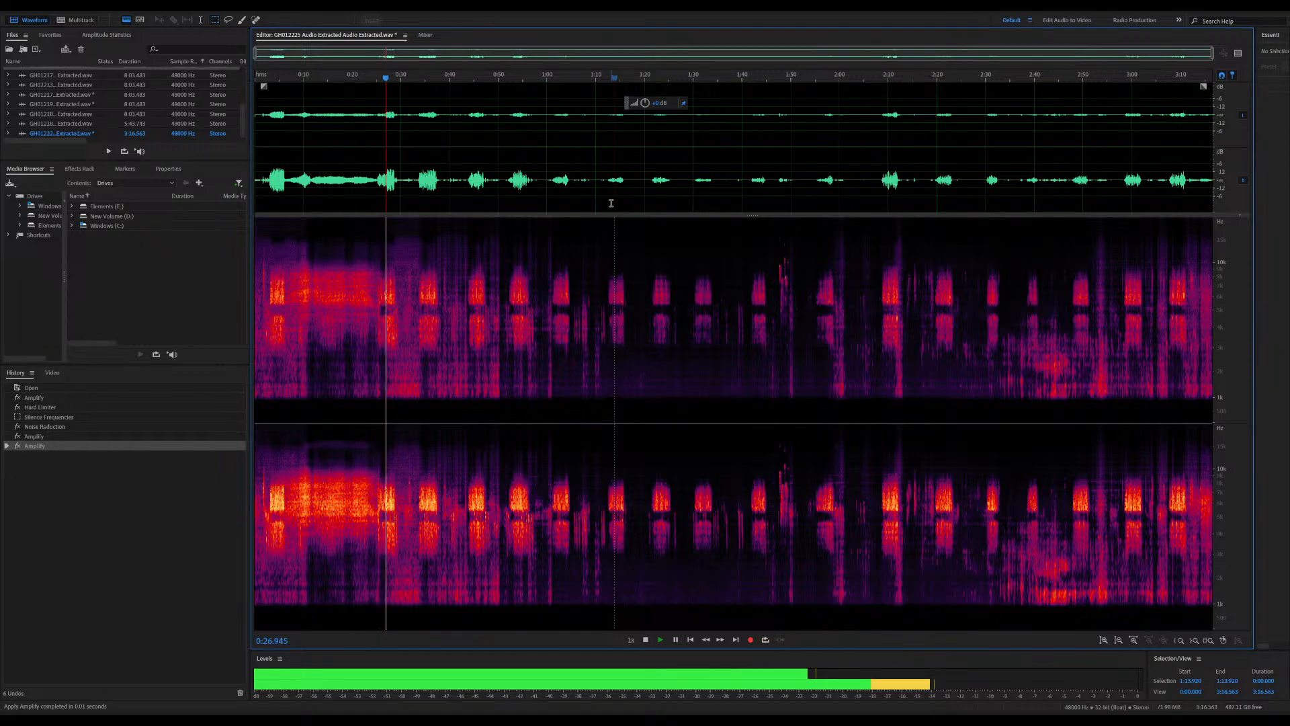
key("space")
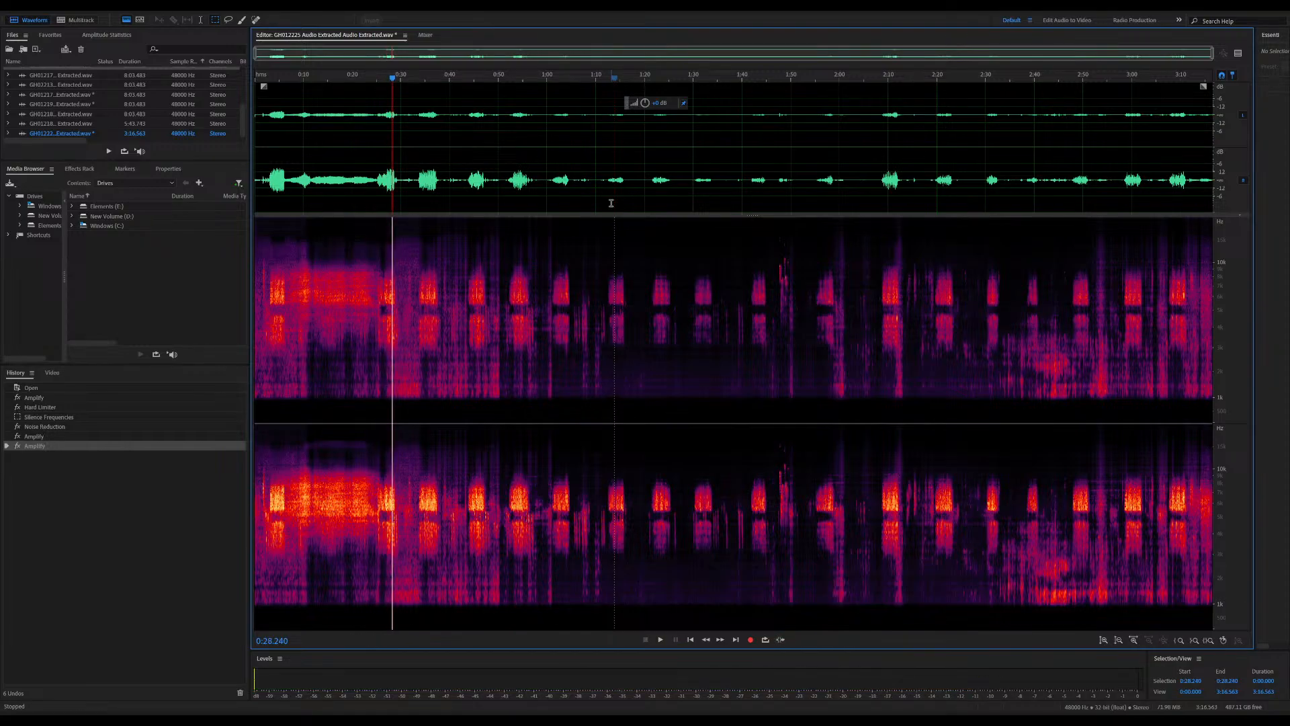
key("ctrl+shift+s")
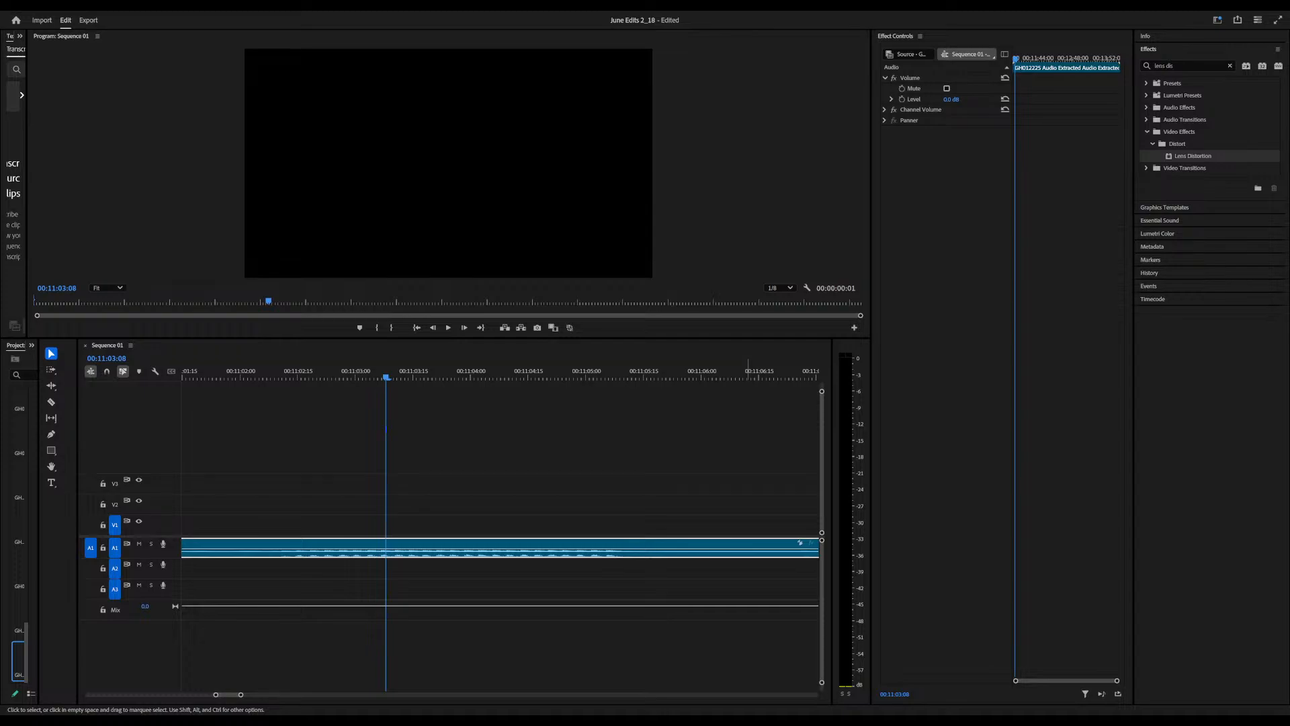
In Premiere Pro, move the extracted GH012225 audio from A1 to A2 starting near 00:06:00 and close the gap it leaves
left_click(478, 498)
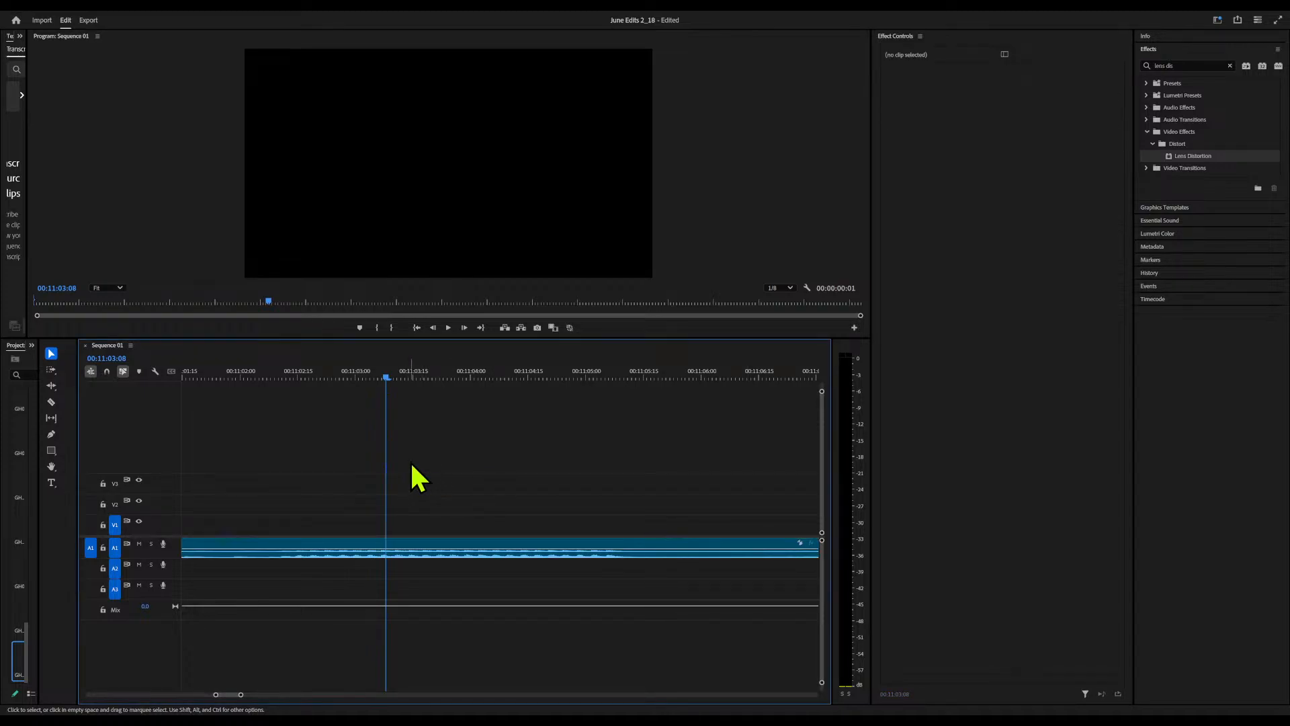
left_click_drag(240, 697, 435, 695)
left_click_drag(543, 554, 363, 574)
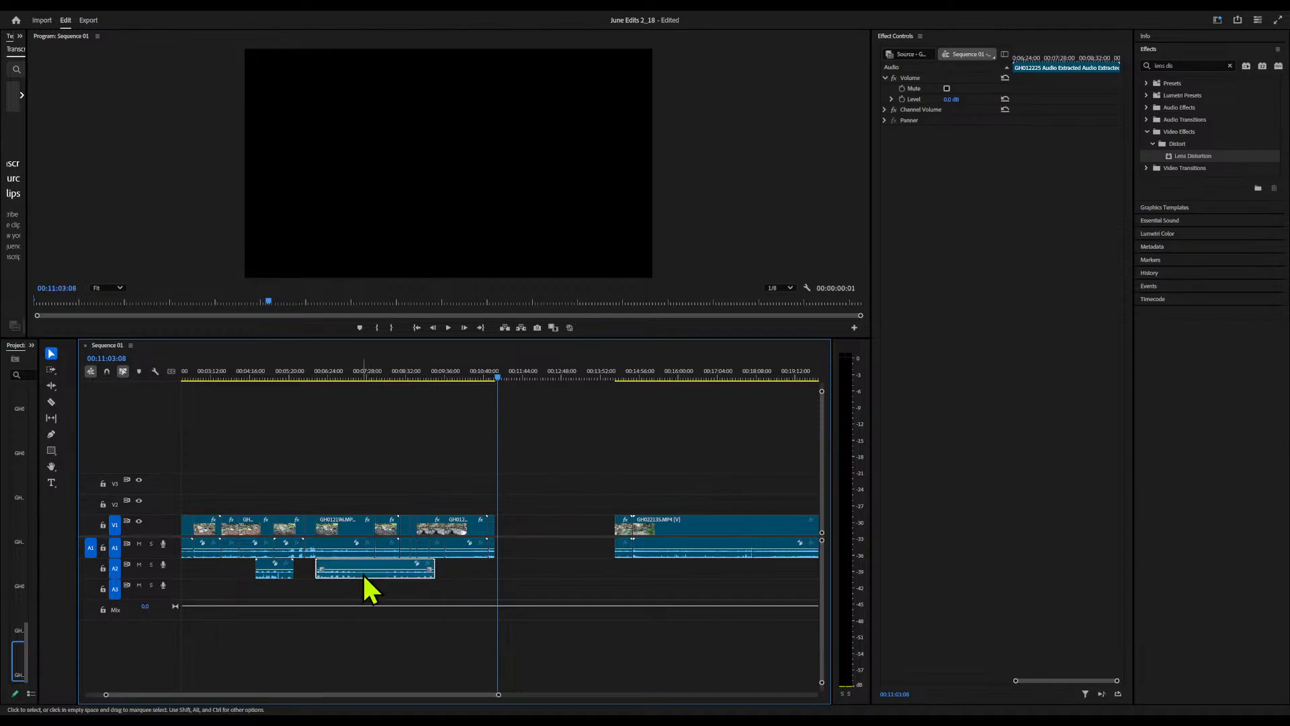
left_click(539, 525)
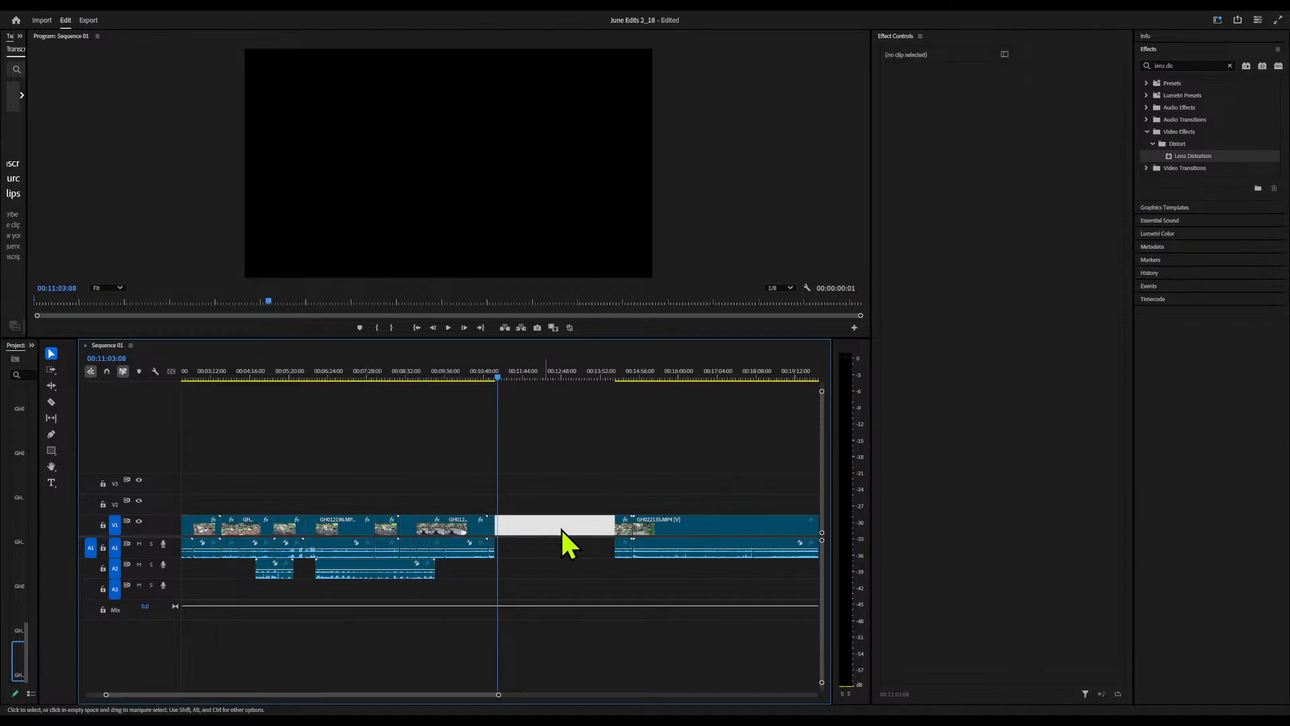
key("Delete")
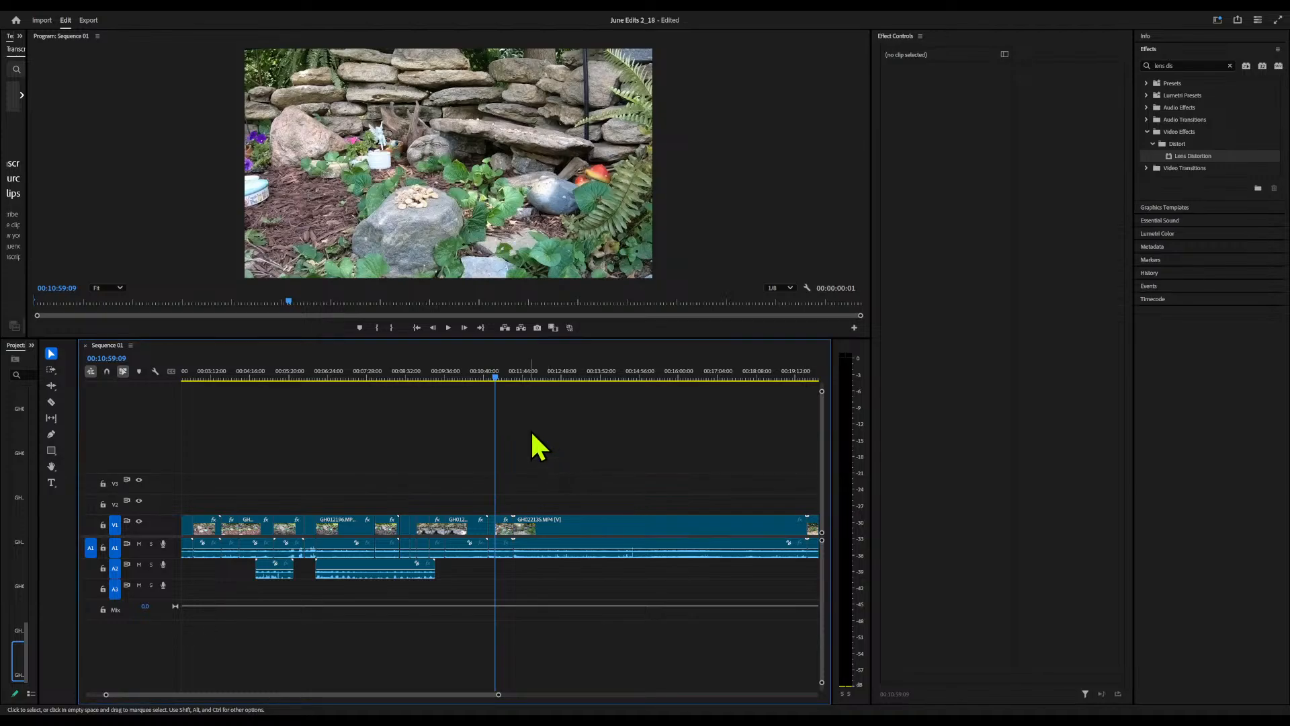
Select the GH012225 clip that begins at 00:10:59:09 and set a Scale keyframe of 125 at its start
mouse_move(496, 377)
left_mouse_down()
mouse_move(521, 379)
mouse_move(502, 381)
left_mouse_up()
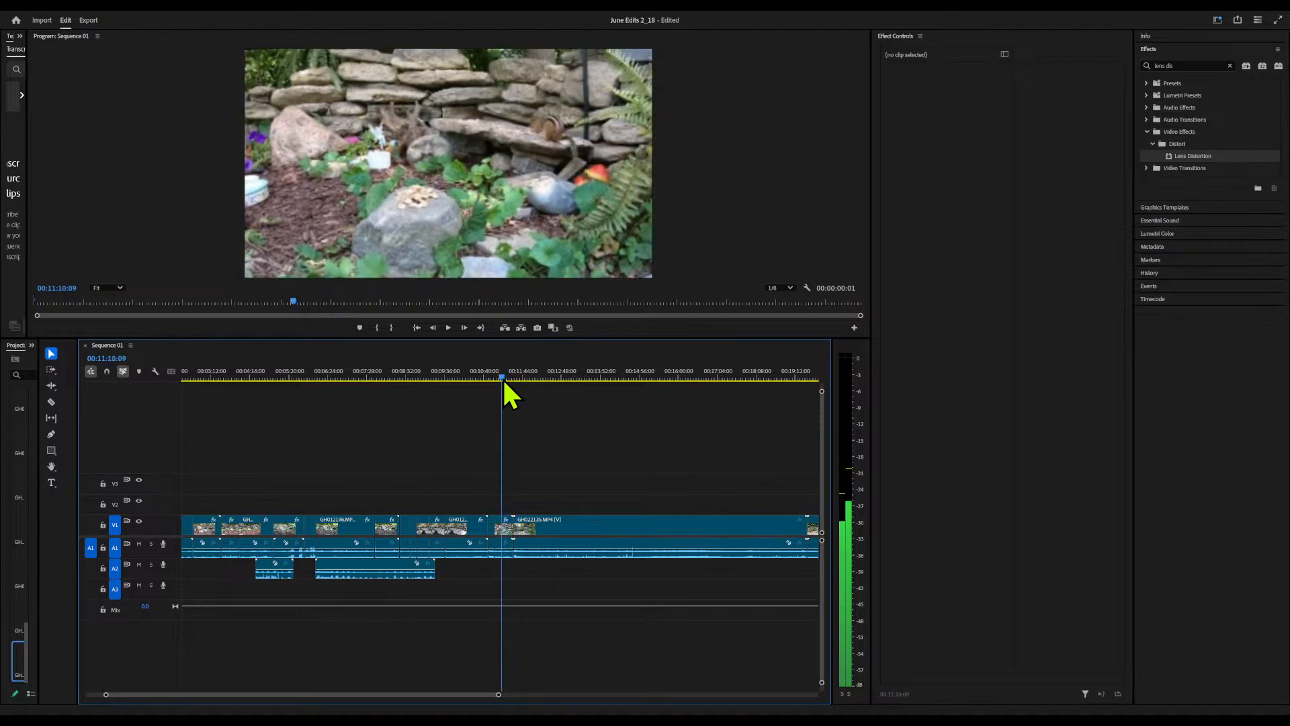
left_click(503, 523)
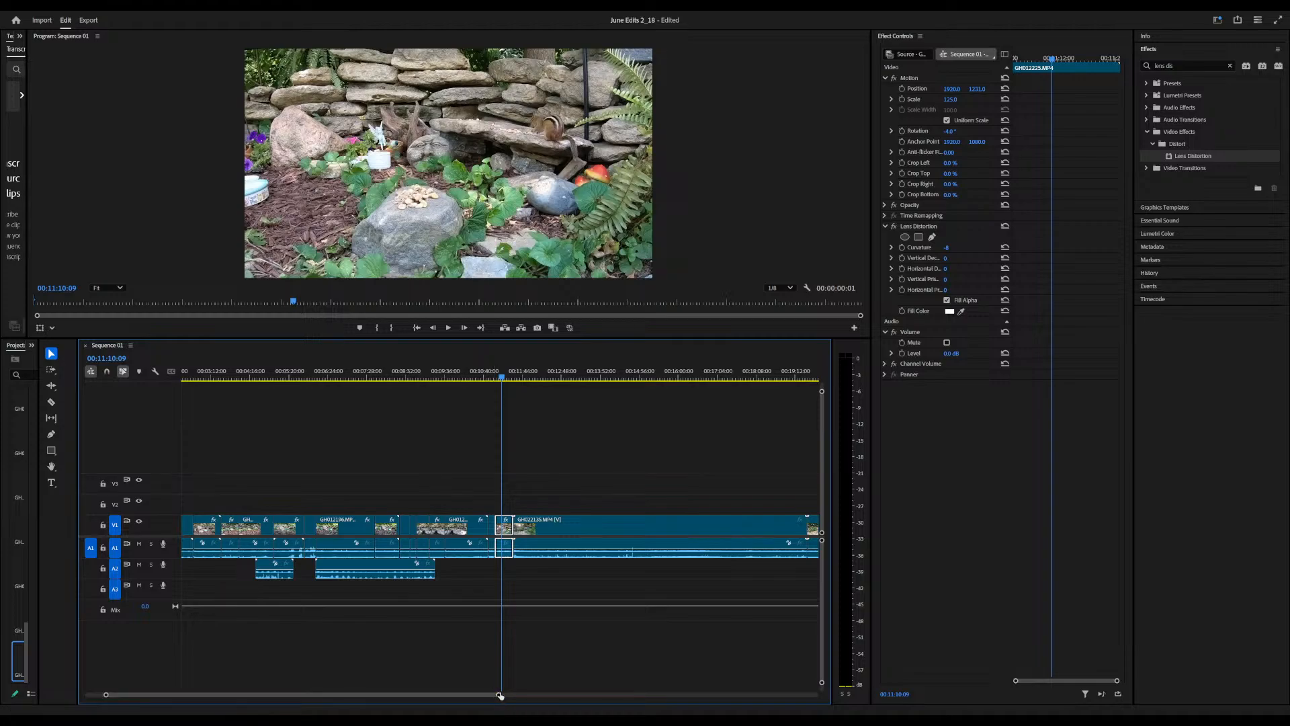
left_click_drag(499, 696, 337, 709)
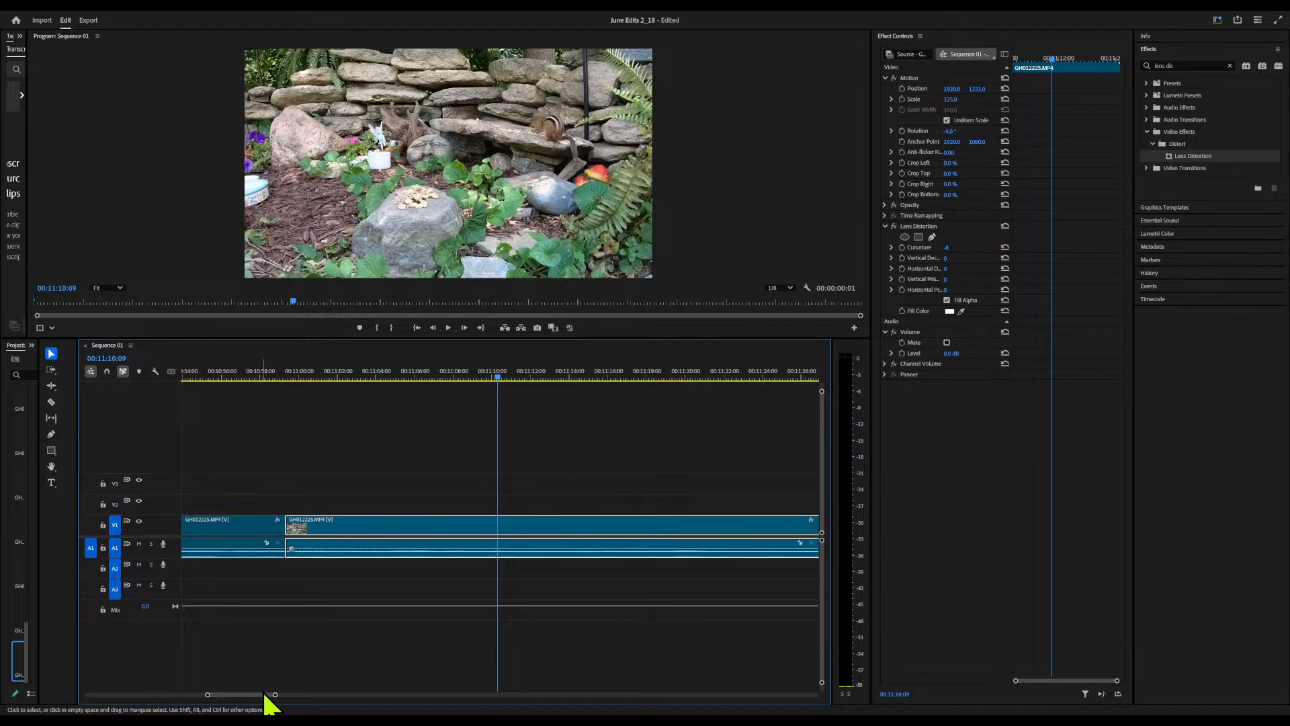
left_click_drag(274, 695, 252, 696)
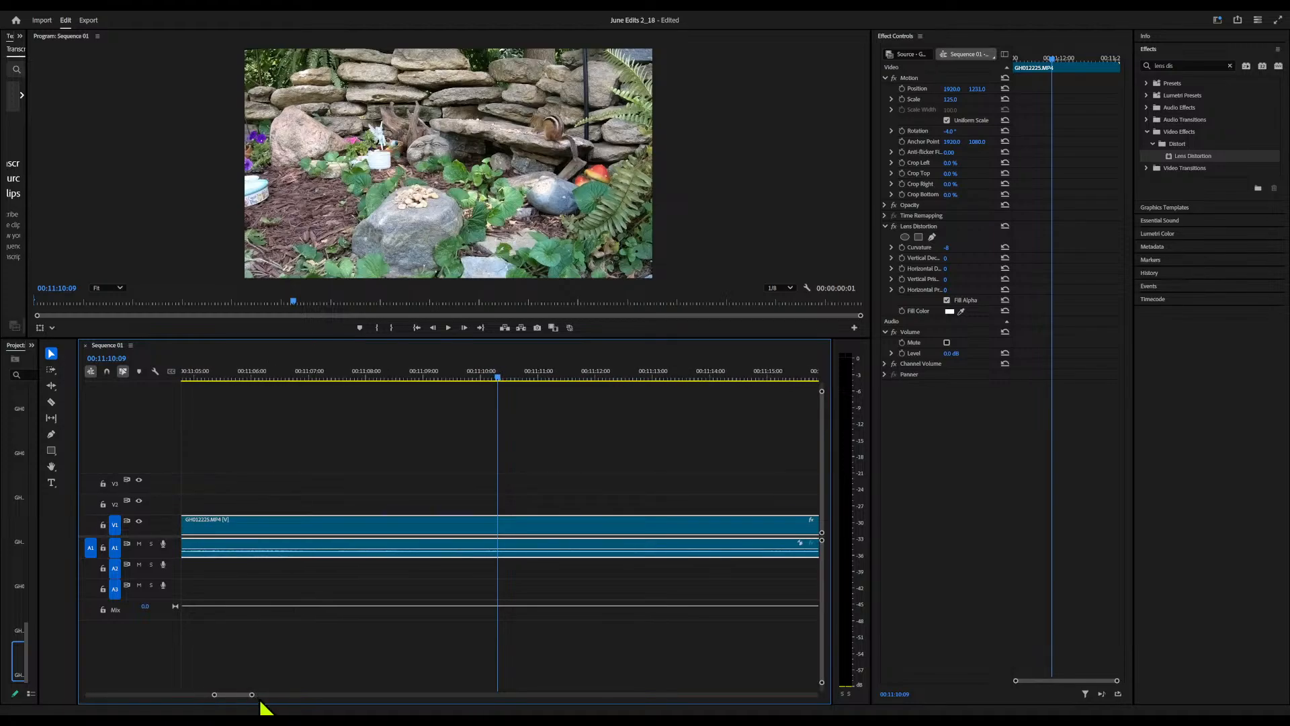
key("q")
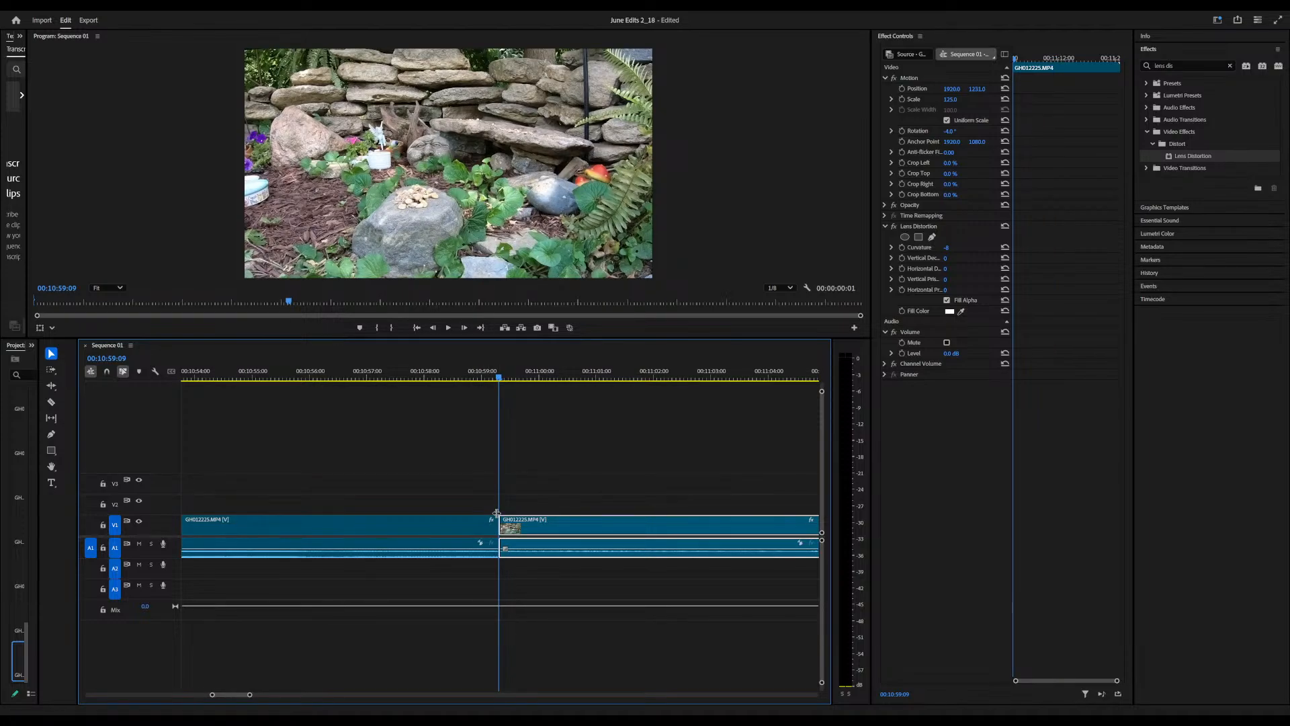
left_click(903, 99)
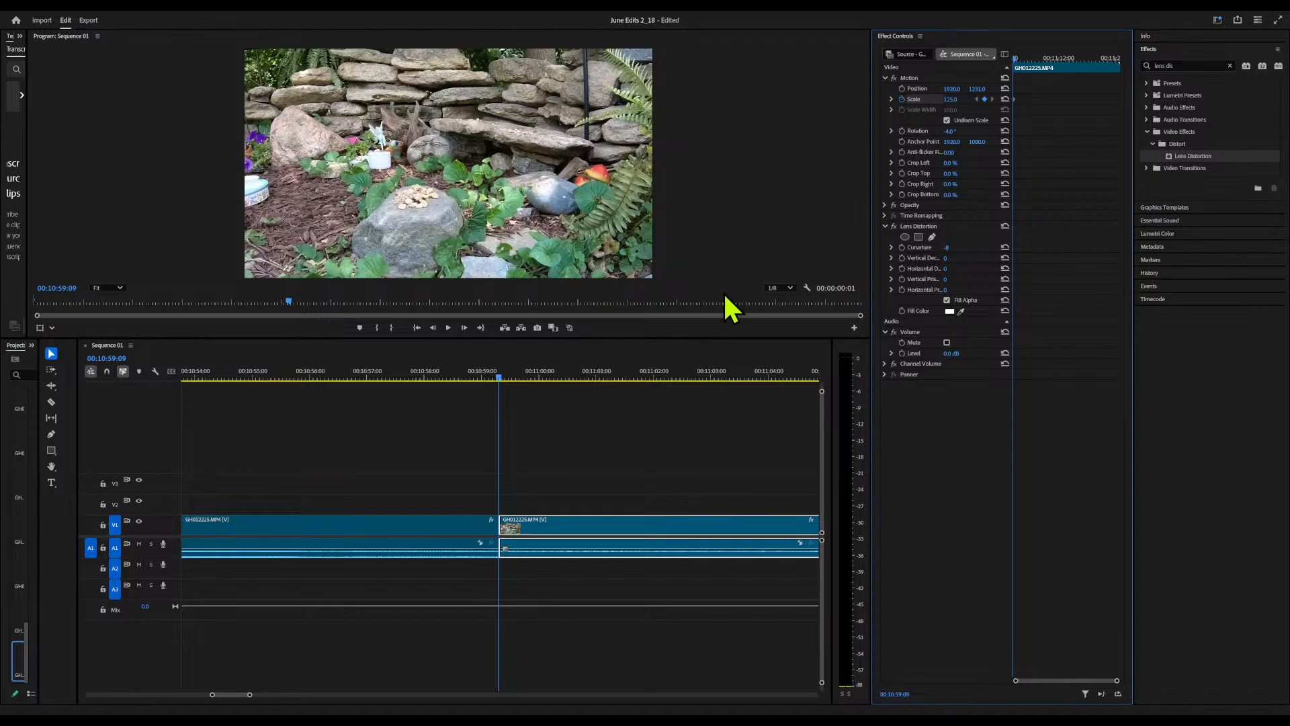
Add a Scale keyframe of 198 at 00:11:04:03 and shift the clip's Position to frame the chipmunk
mouse_move(506, 379)
left_mouse_down()
mouse_move(833, 379)
mouse_move(390, 388)
mouse_move(490, 391)
left_mouse_up()
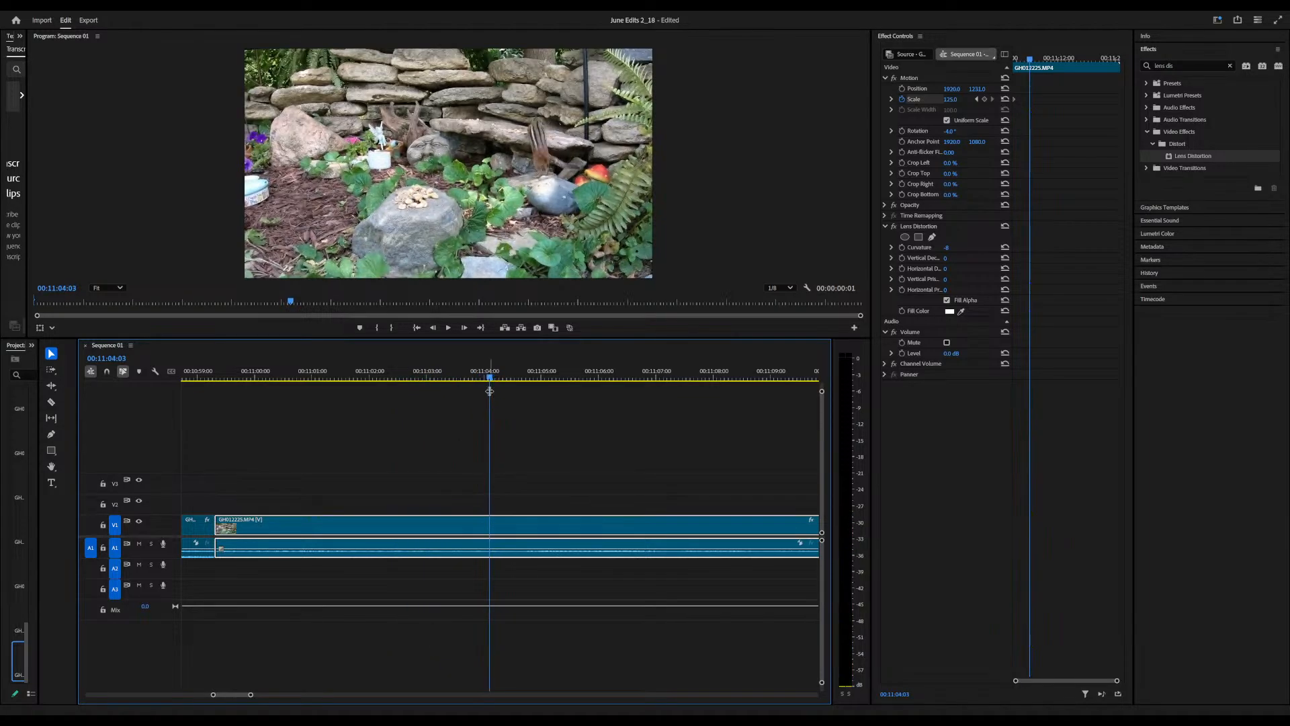
left_click(958, 106)
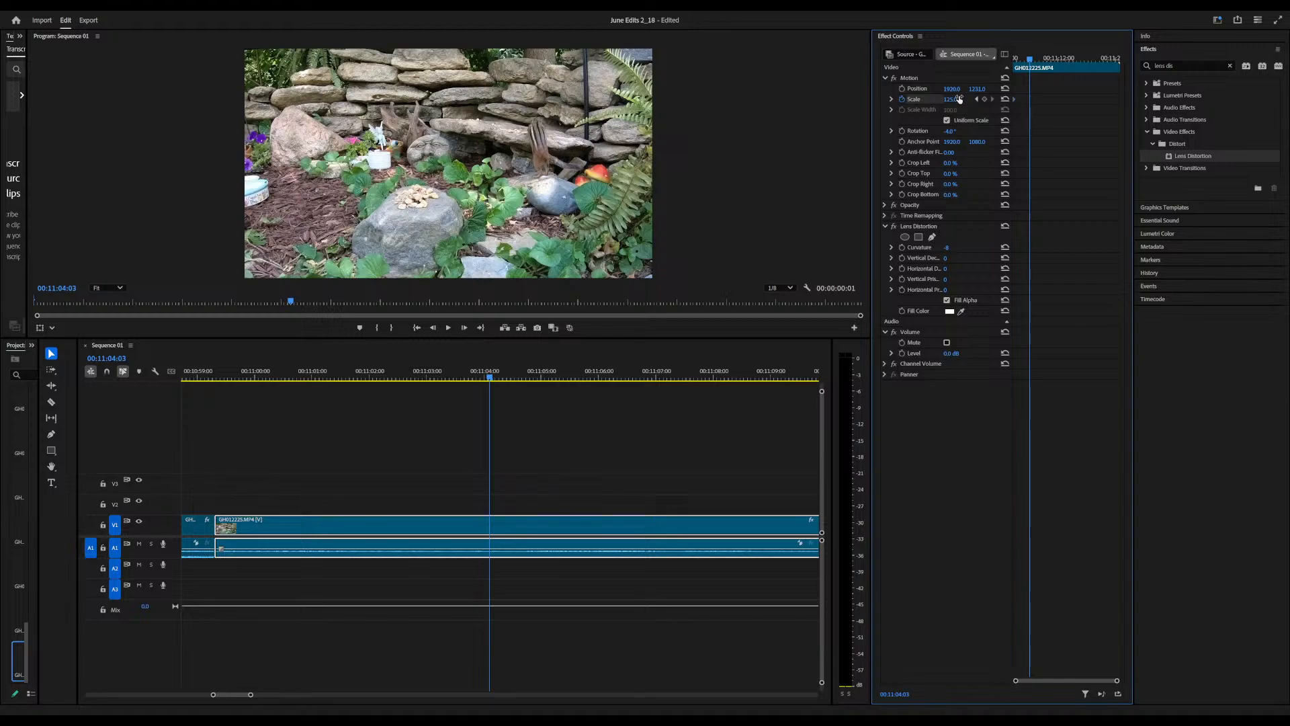
left_click_drag(949, 100, 998, 99)
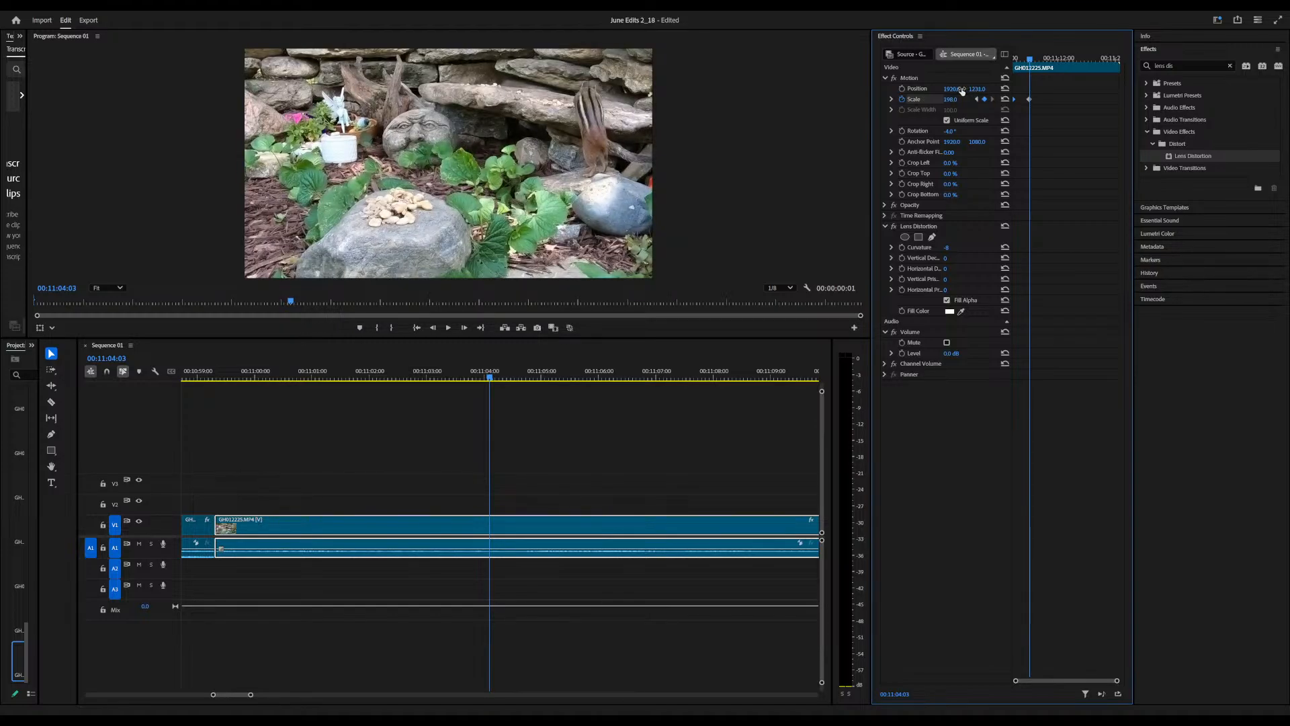
left_click_drag(952, 89, 1278, 89)
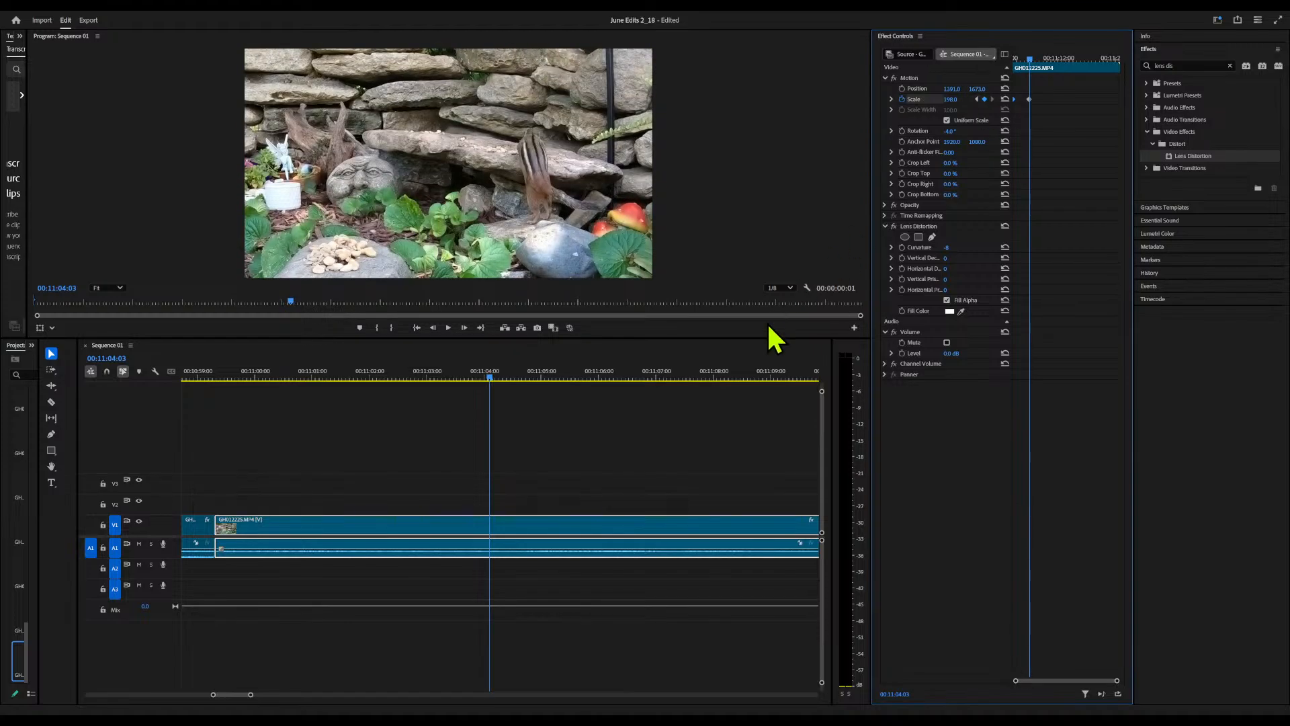
Turn on Position keyframing at 00:10:59:10 and reposition the clip there so the image covers the frame without black edges
left_click_drag(490, 375, 217, 405)
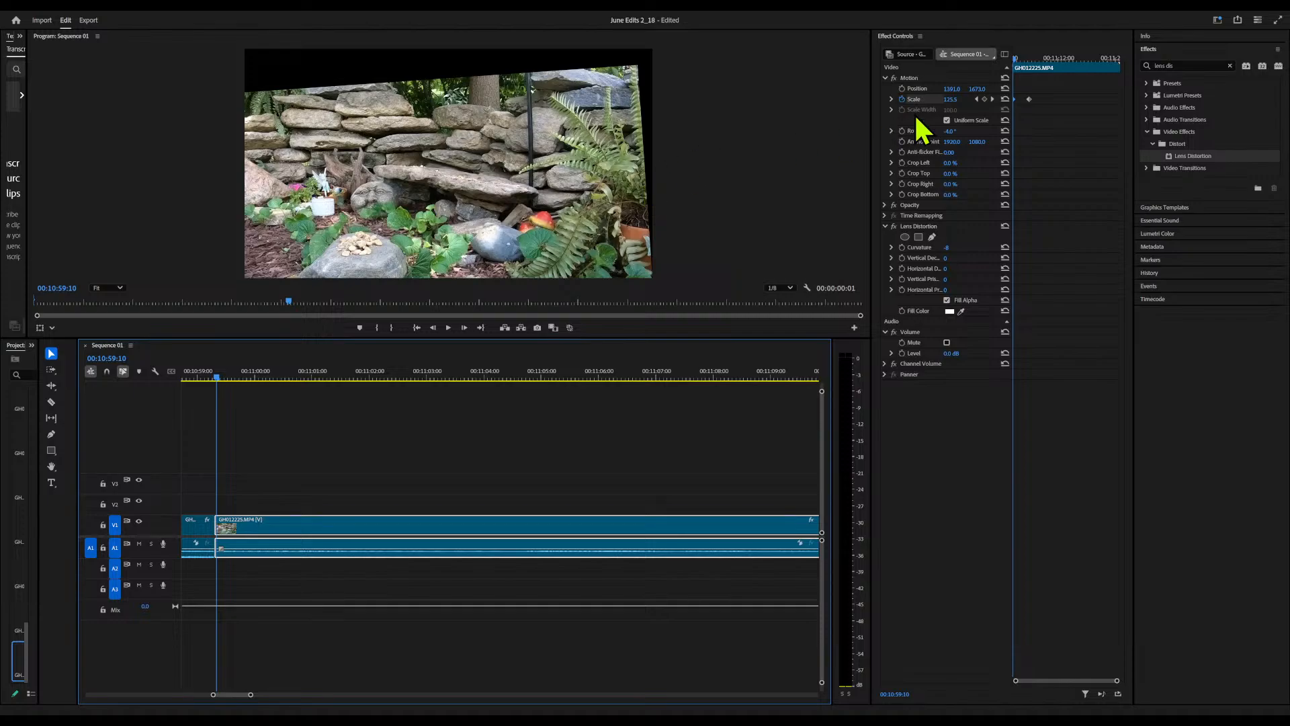
left_click(903, 88)
left_click_drag(949, 89, 1090, 90)
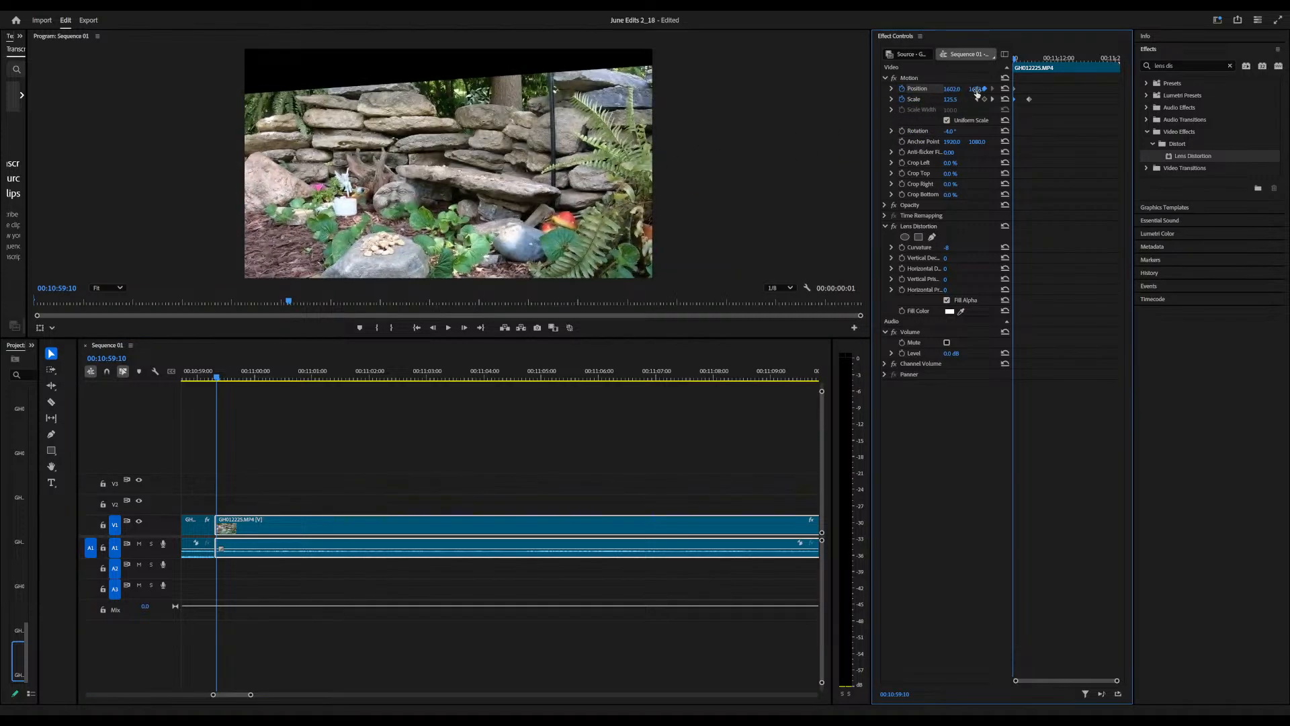
left_click_drag(977, 88, 634, 88)
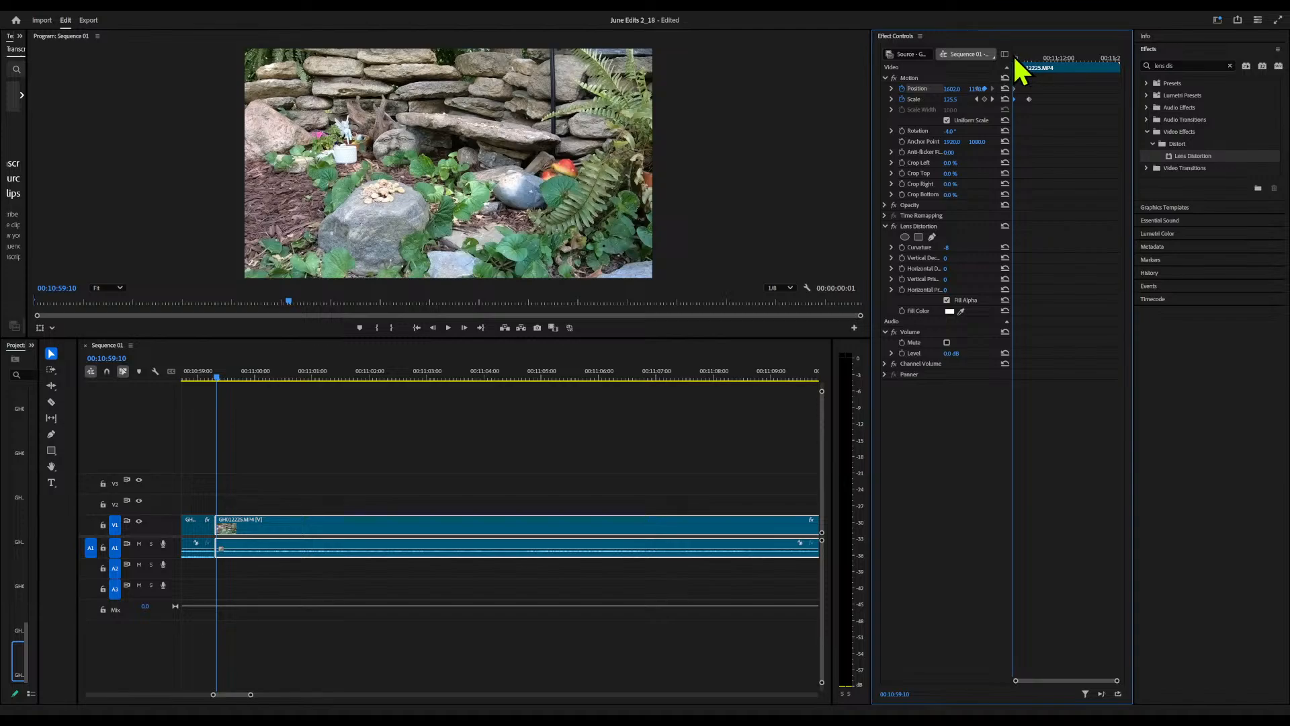
Add a Position keyframe at 00:11:03:29 with X at about 1200 and the image lowered to frame the chipmunk, and play back the zoom
left_click_drag(1014, 58, 1030, 59)
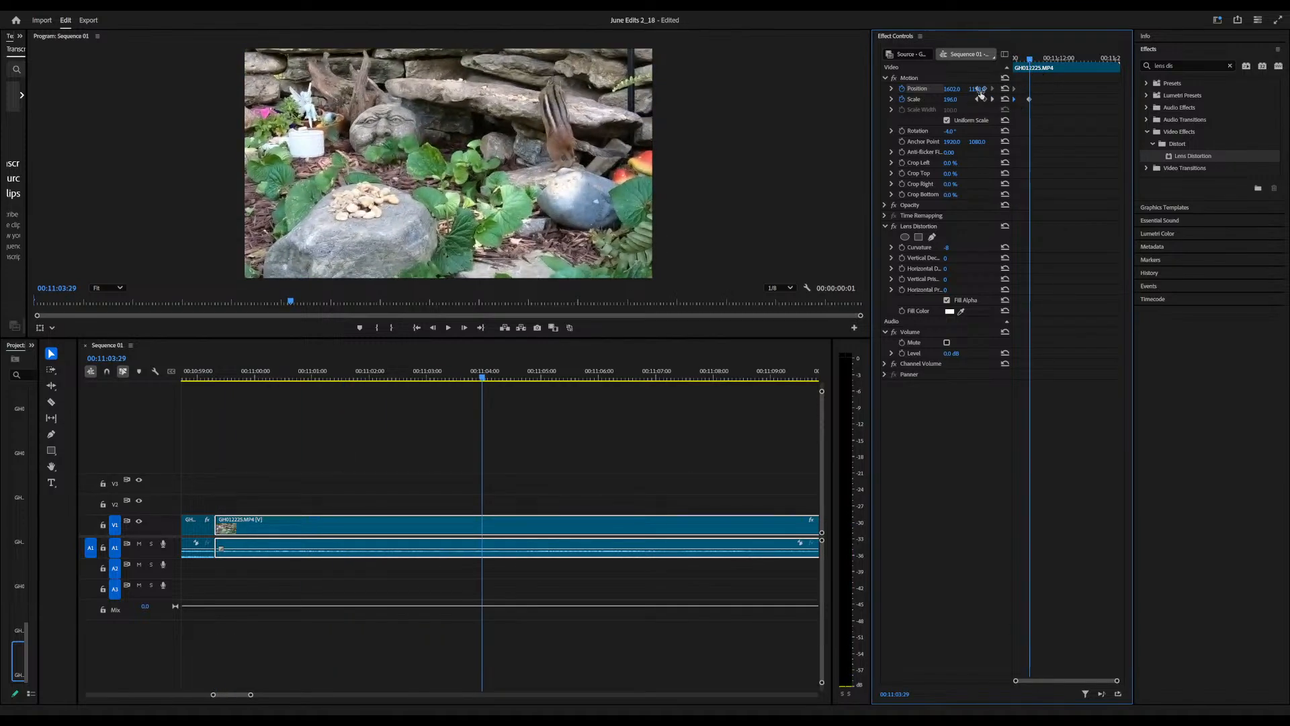
left_click_drag(952, 89, 732, 89)
left_click_drag(976, 89, 1170, 88)
left_click_drag(1032, 58, 995, 62)
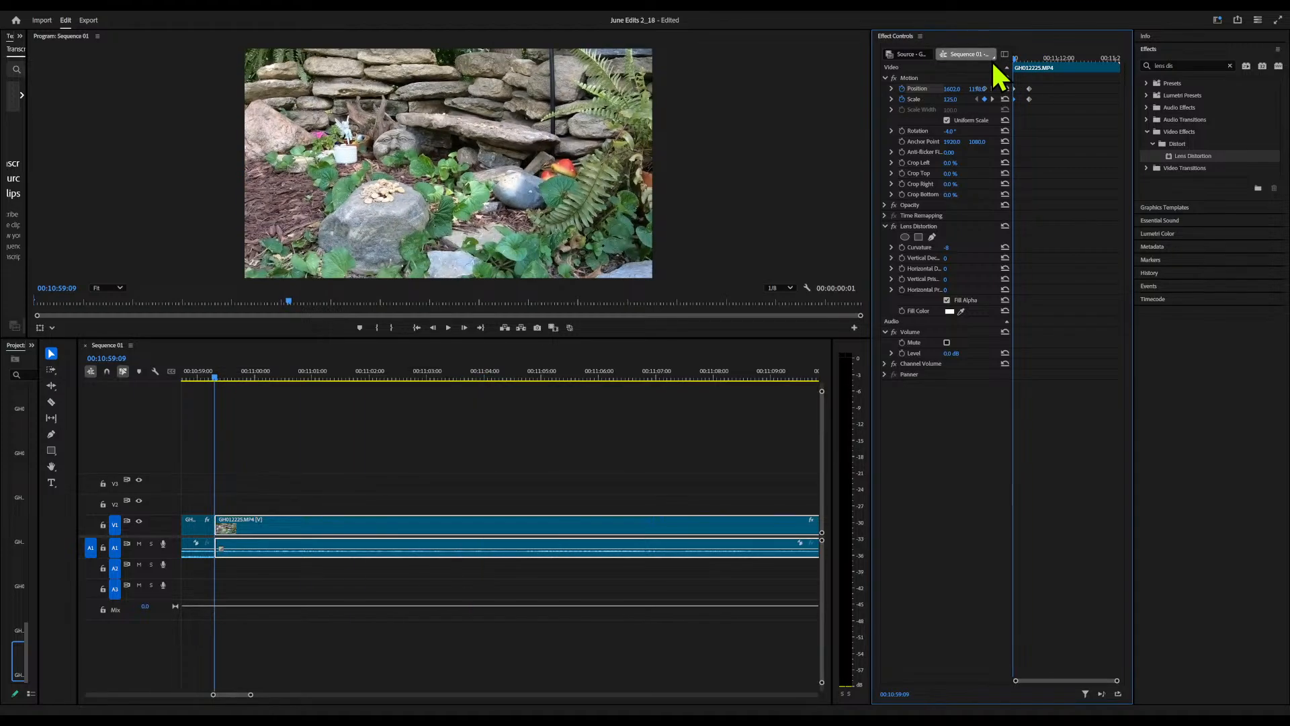
key("space")
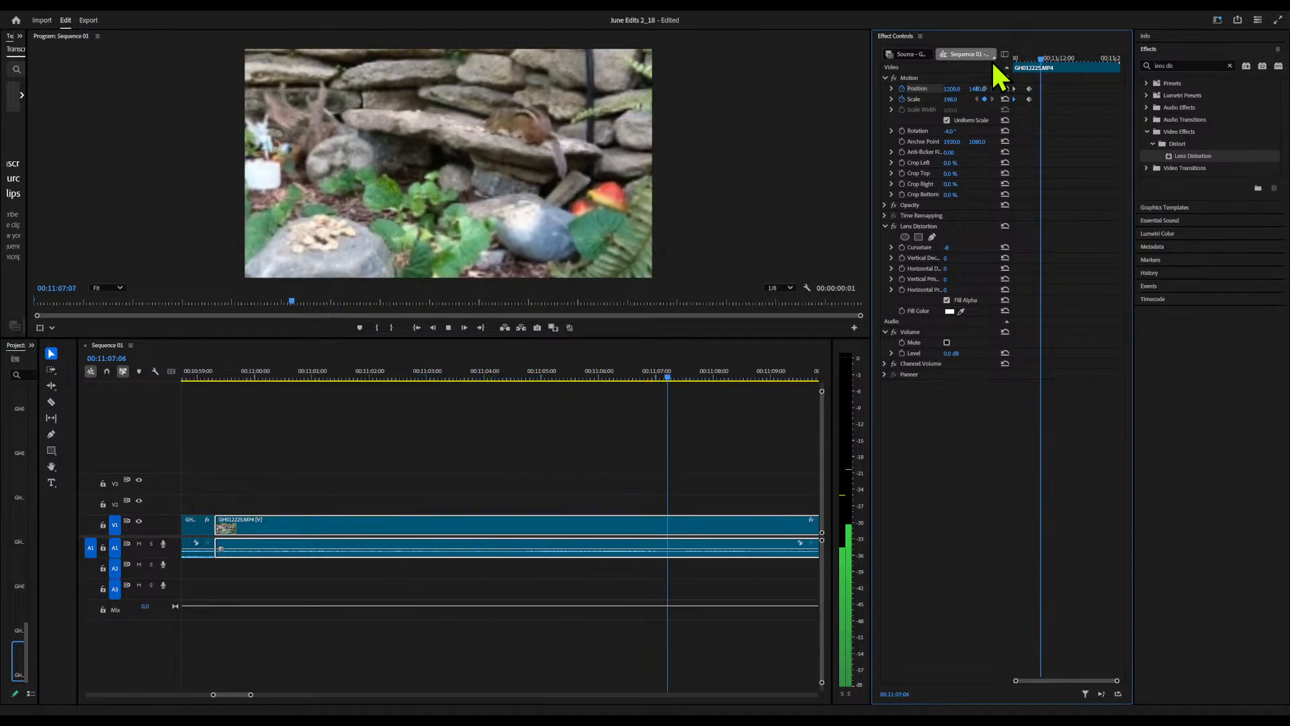
Add a Scale keyframe of about 192 at 00:11:04:29 to pull the chipmunk zoom back slightly
left_click(1041, 58)
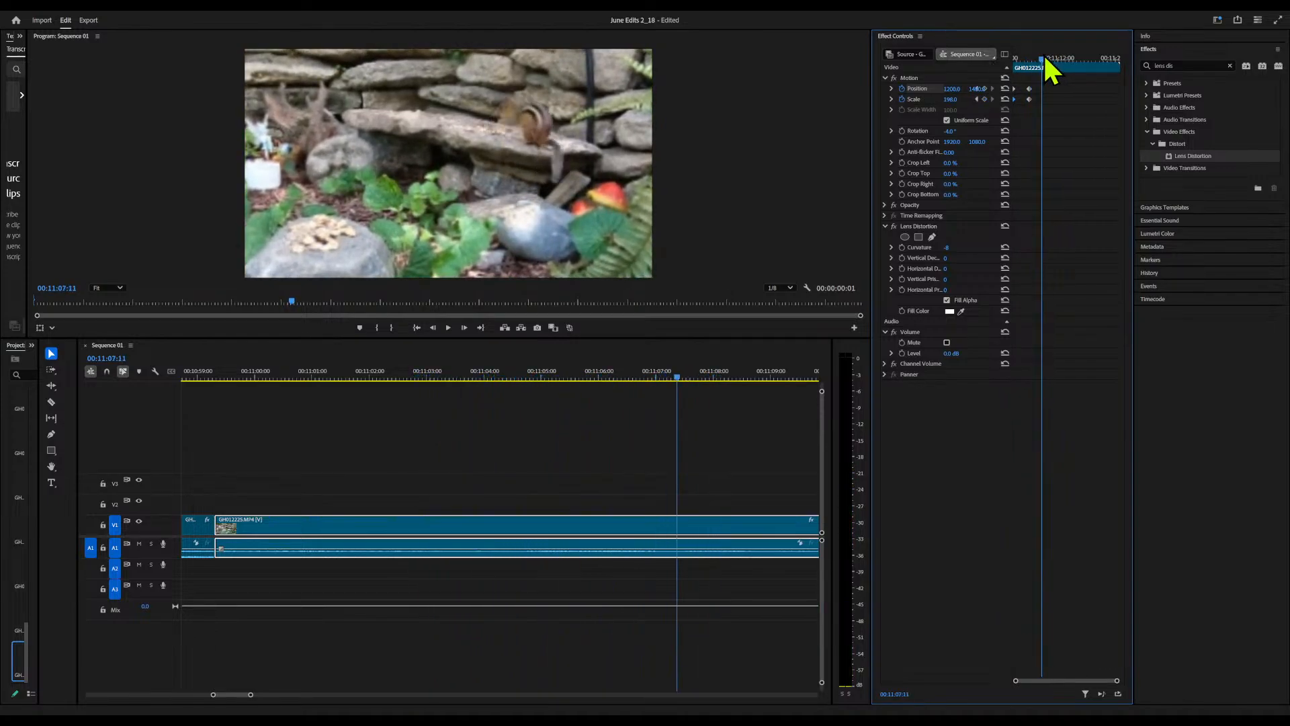
left_click(1029, 88)
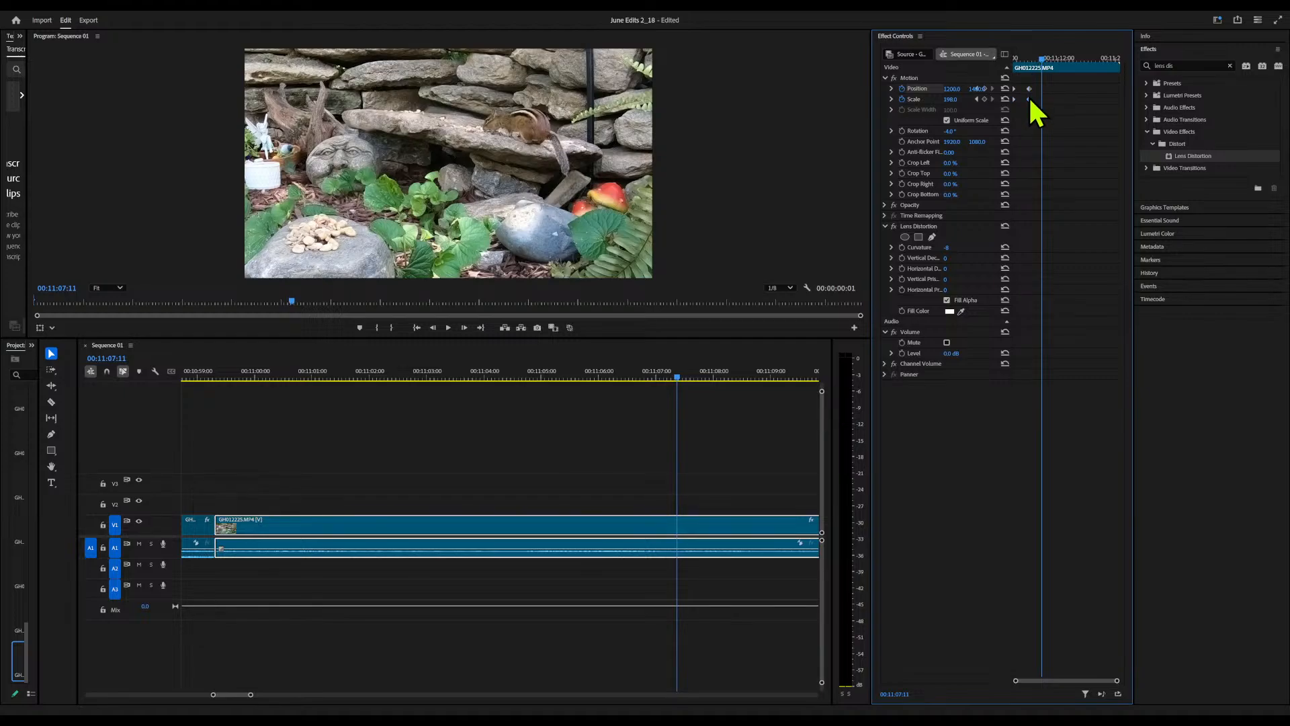
left_click_drag(1043, 59, 1047, 57)
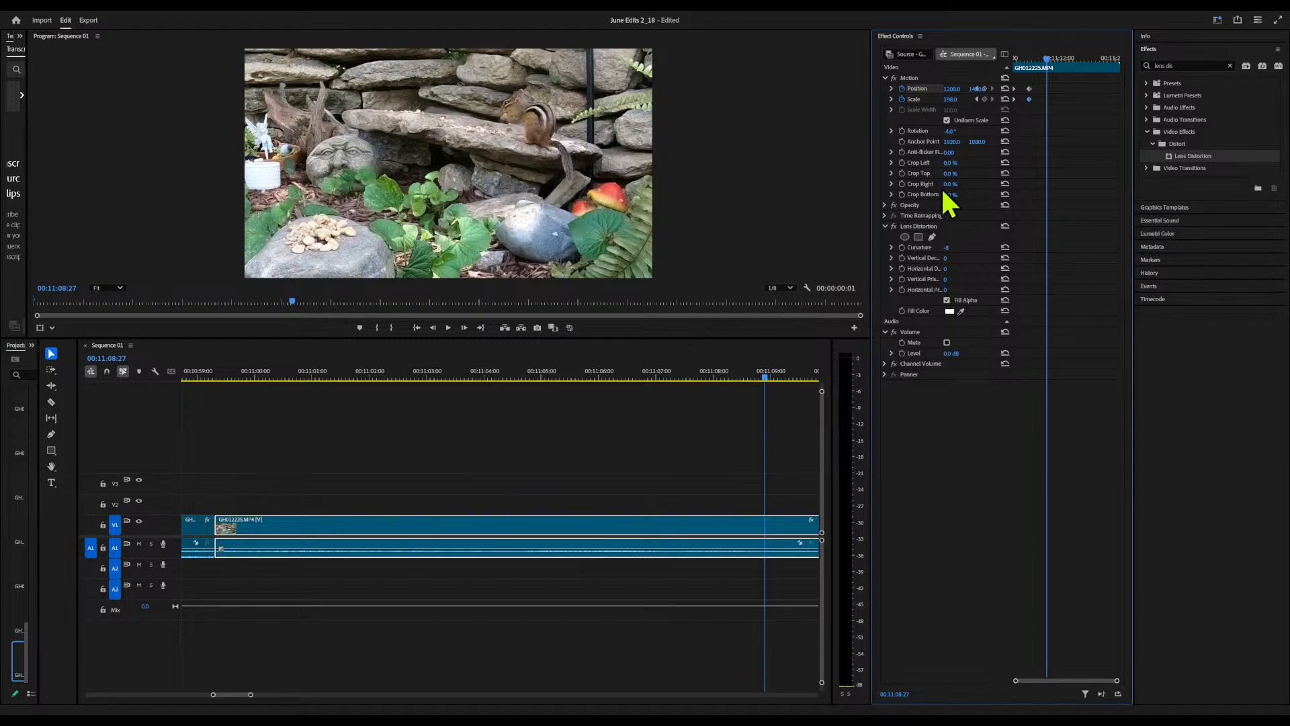
left_click_drag(1046, 58, 1035, 58)
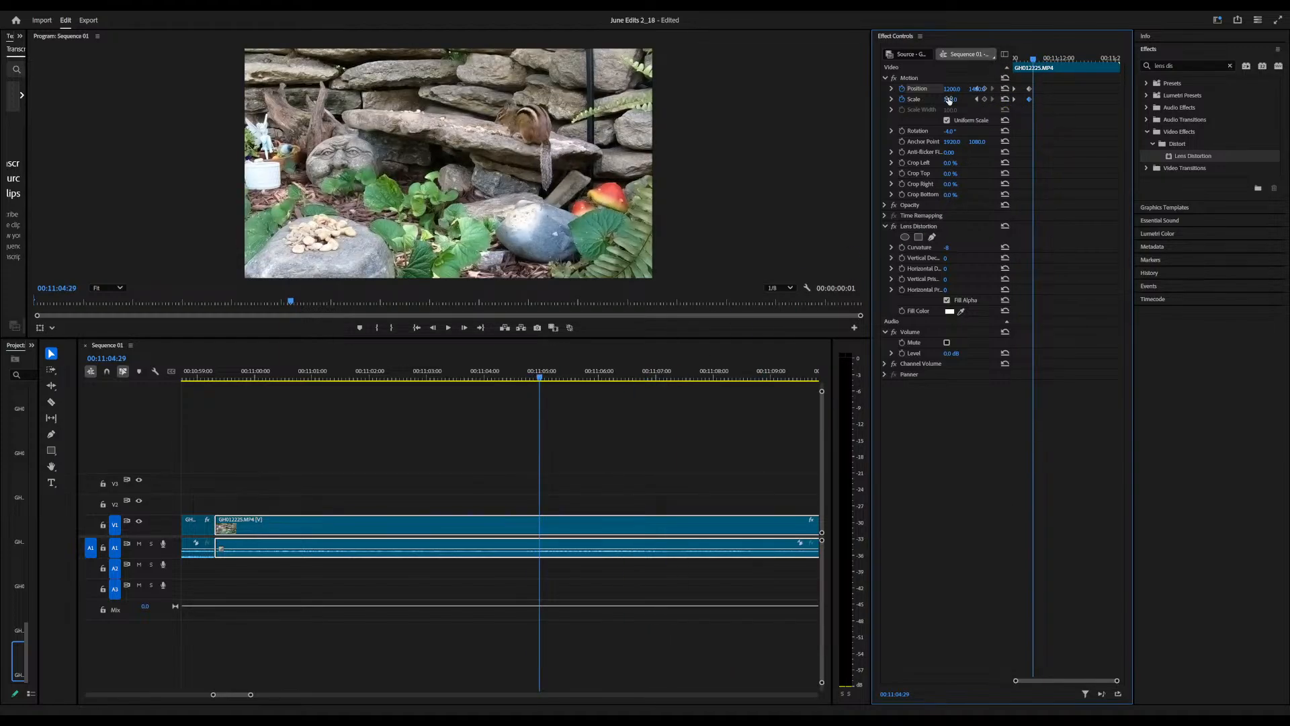
left_click_drag(958, 100, 955, 100)
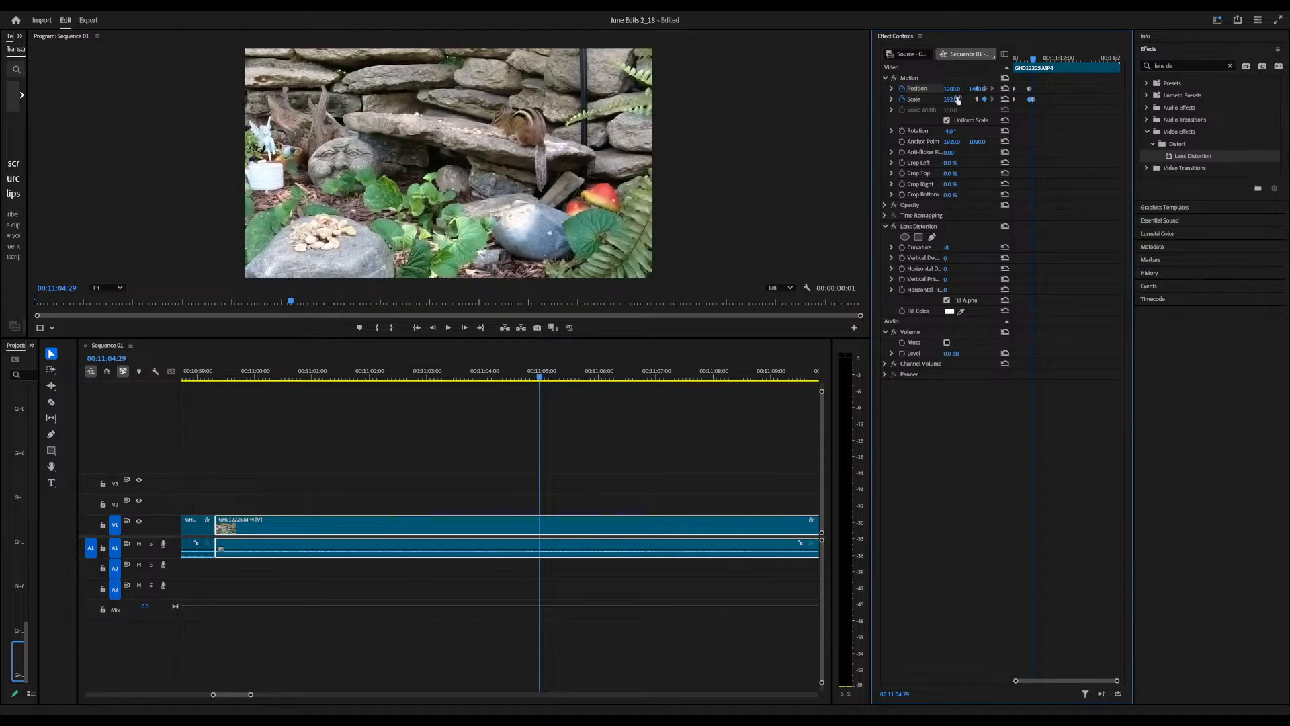
left_click(1033, 60)
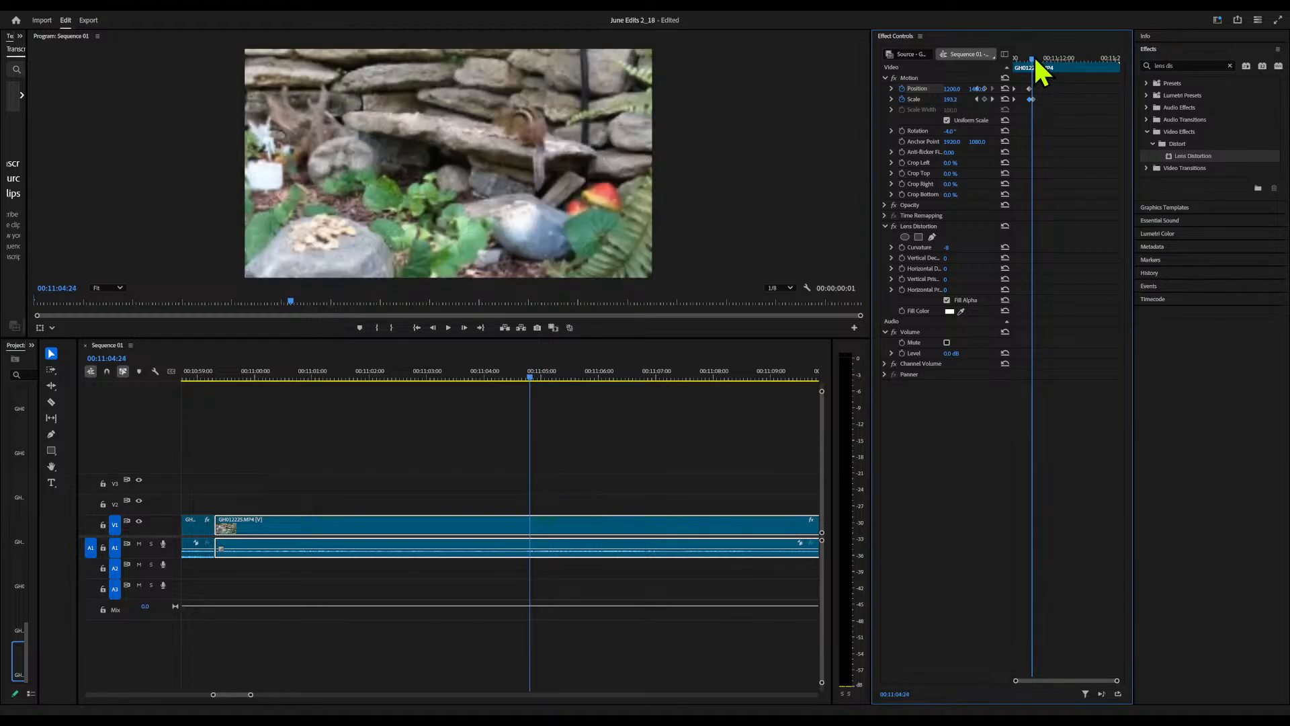
Review the chipmunk zoom from the clip's start, using Full playback resolution for part of it before returning to 1/8
left_click_drag(1035, 60, 999, 62)
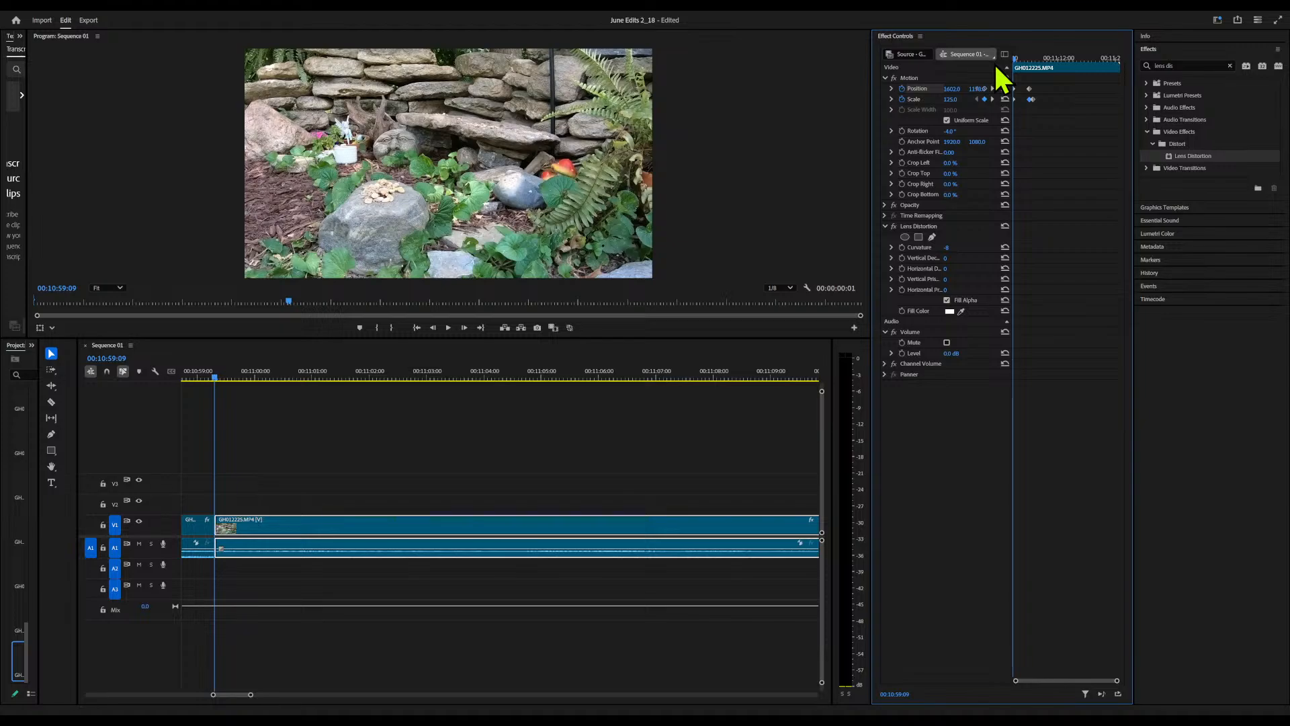
key("space")
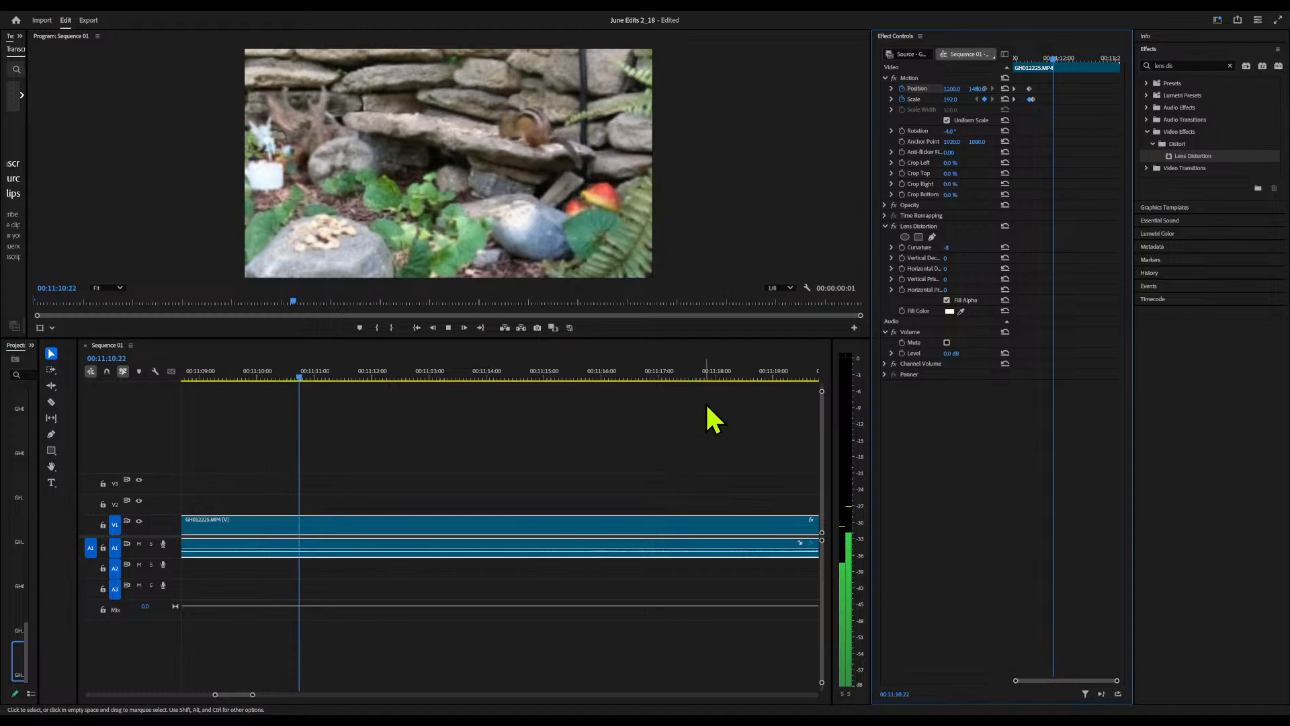
left_click(781, 287)
left_click(780, 307)
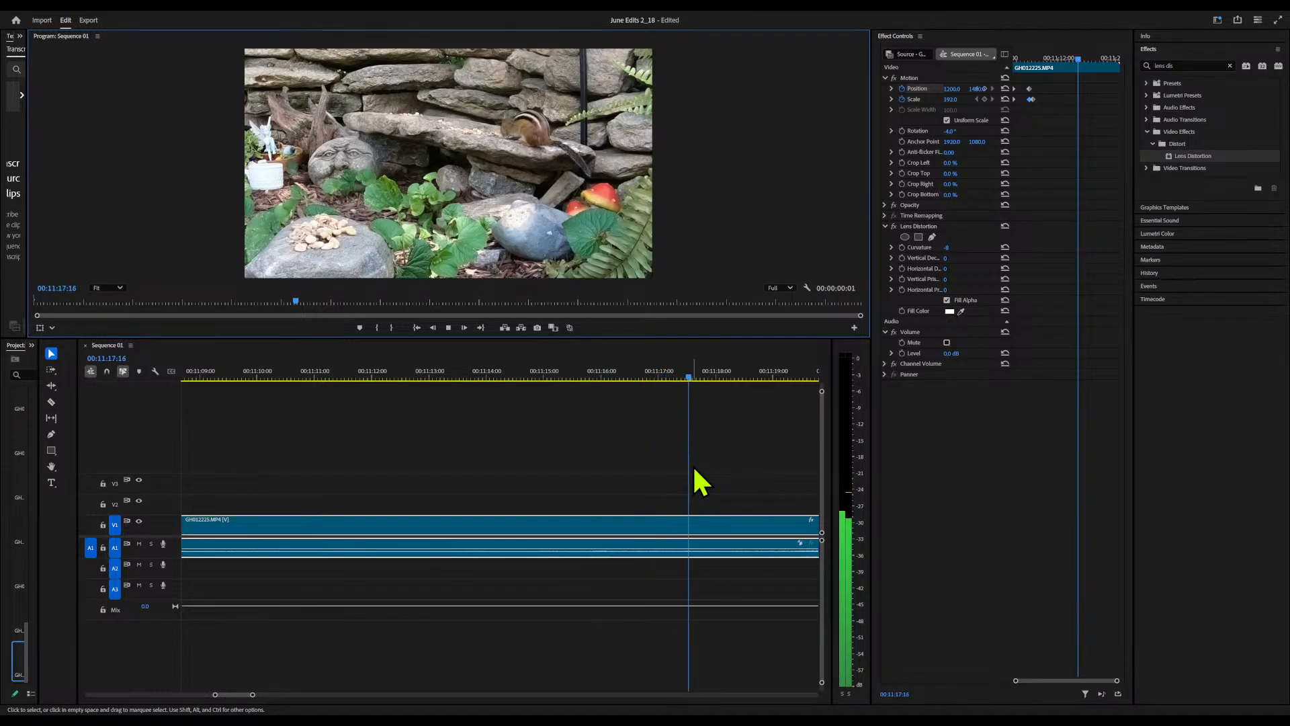
key("space")
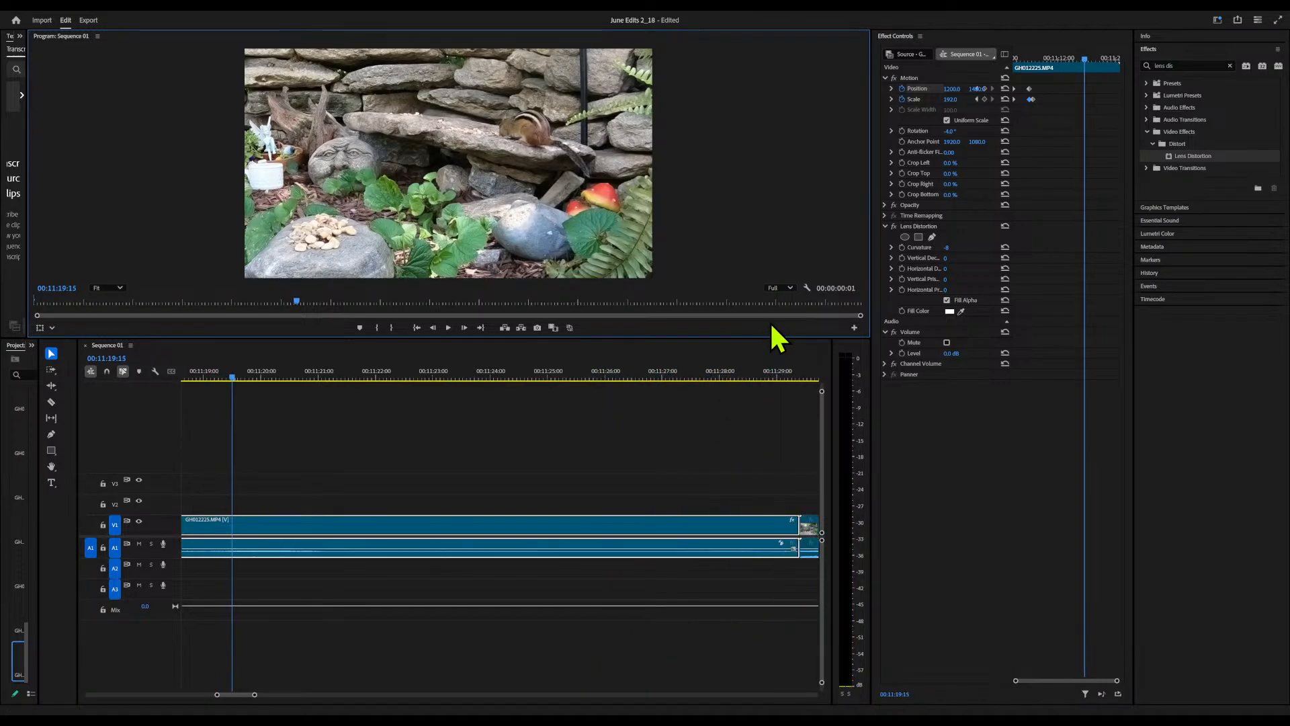
left_click(776, 341)
Find the end of the uneventful opening footage in the GH022135 clip and split the clip at 00:14:33:28
left_click_drag(755, 375, 561, 407)
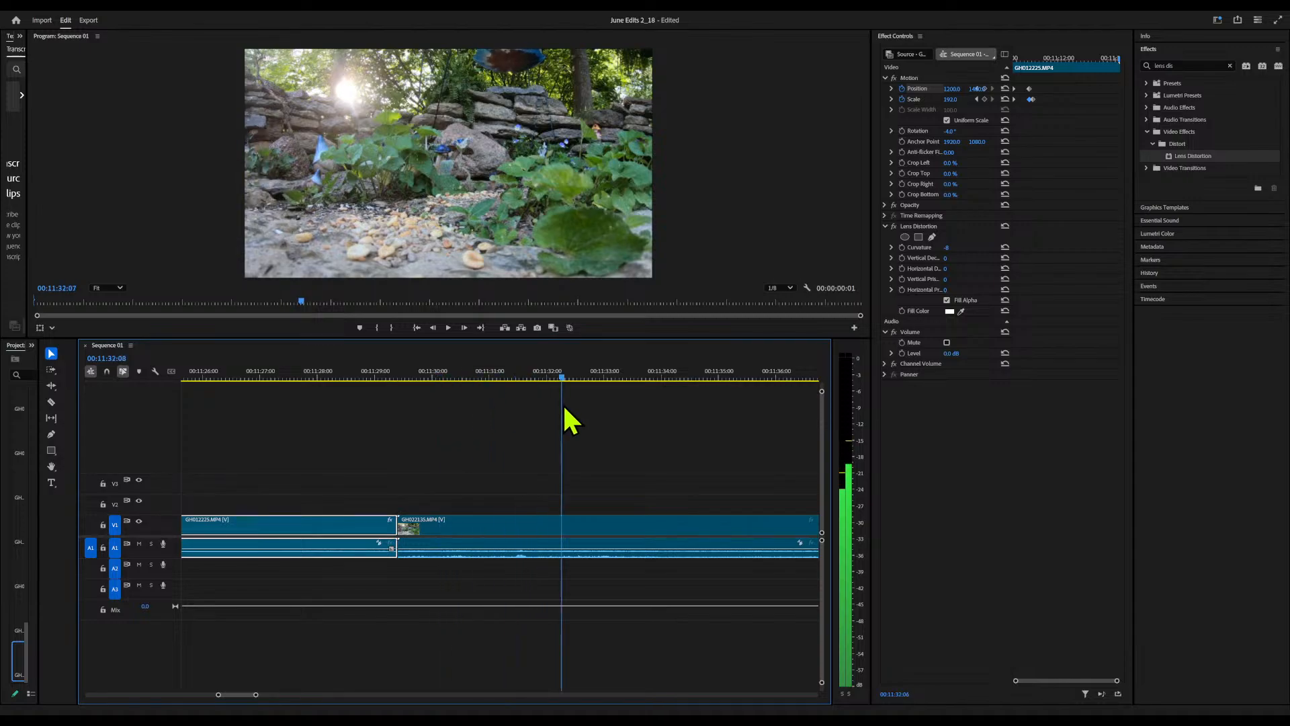
left_click_drag(701, 414, 778, 423)
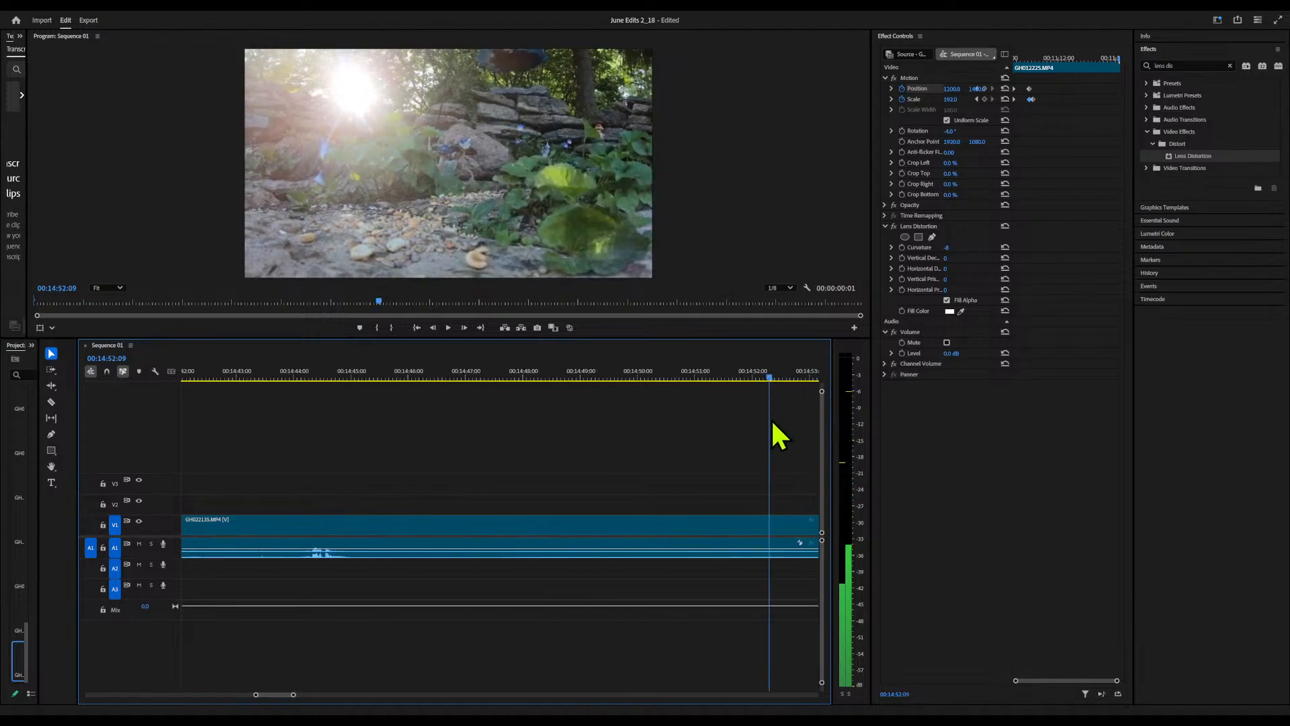
left_click_drag(579, 431, 260, 463)
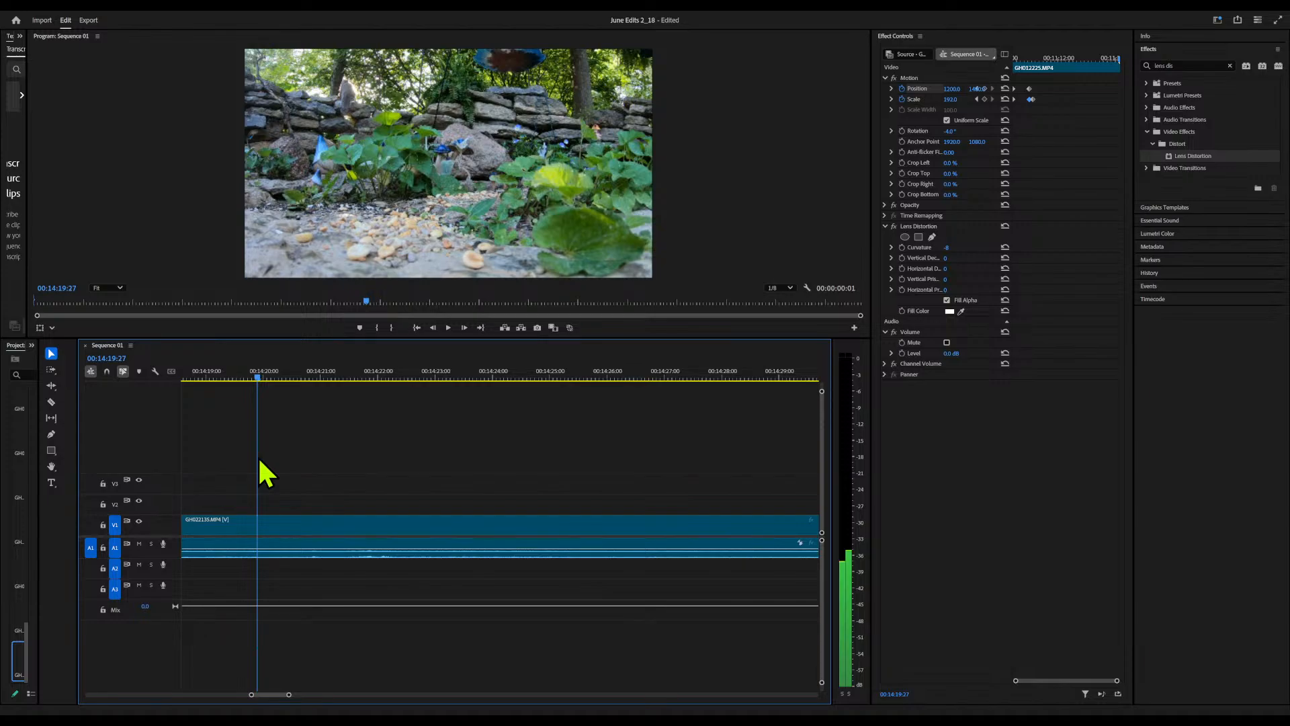
left_click_drag(276, 463, 655, 524)
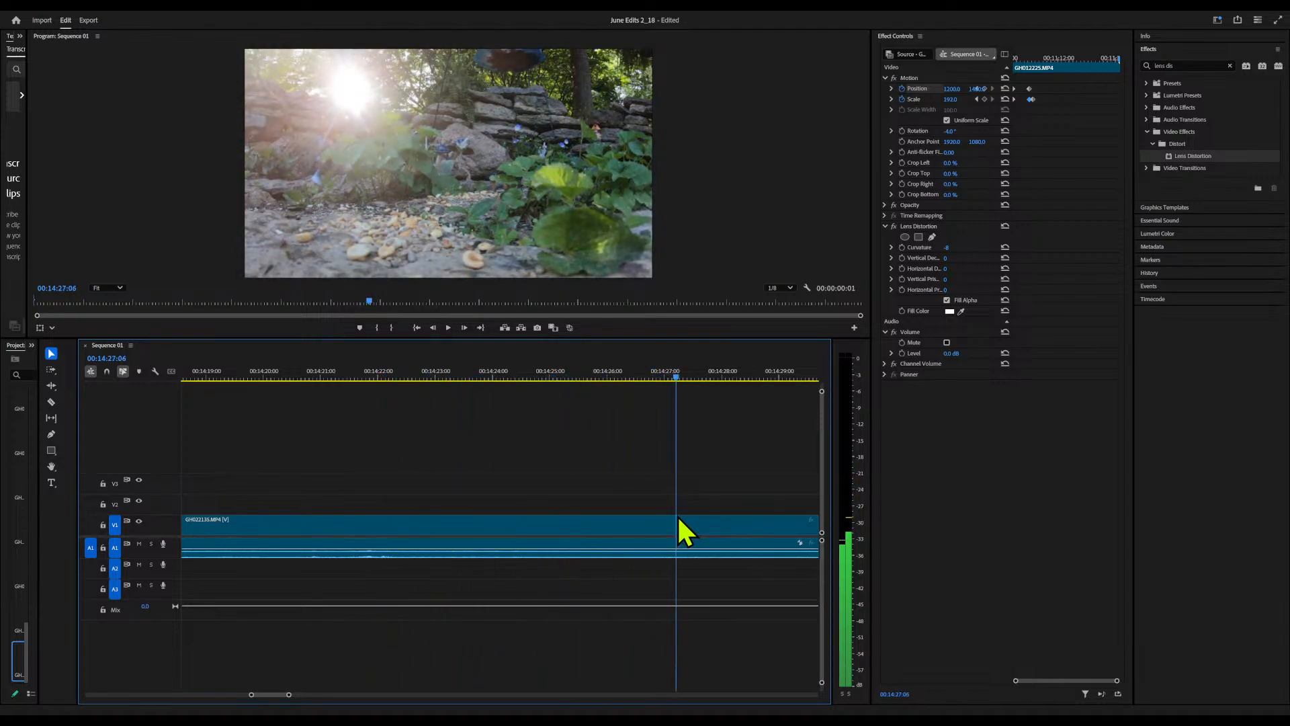
left_click_drag(791, 523, 638, 516)
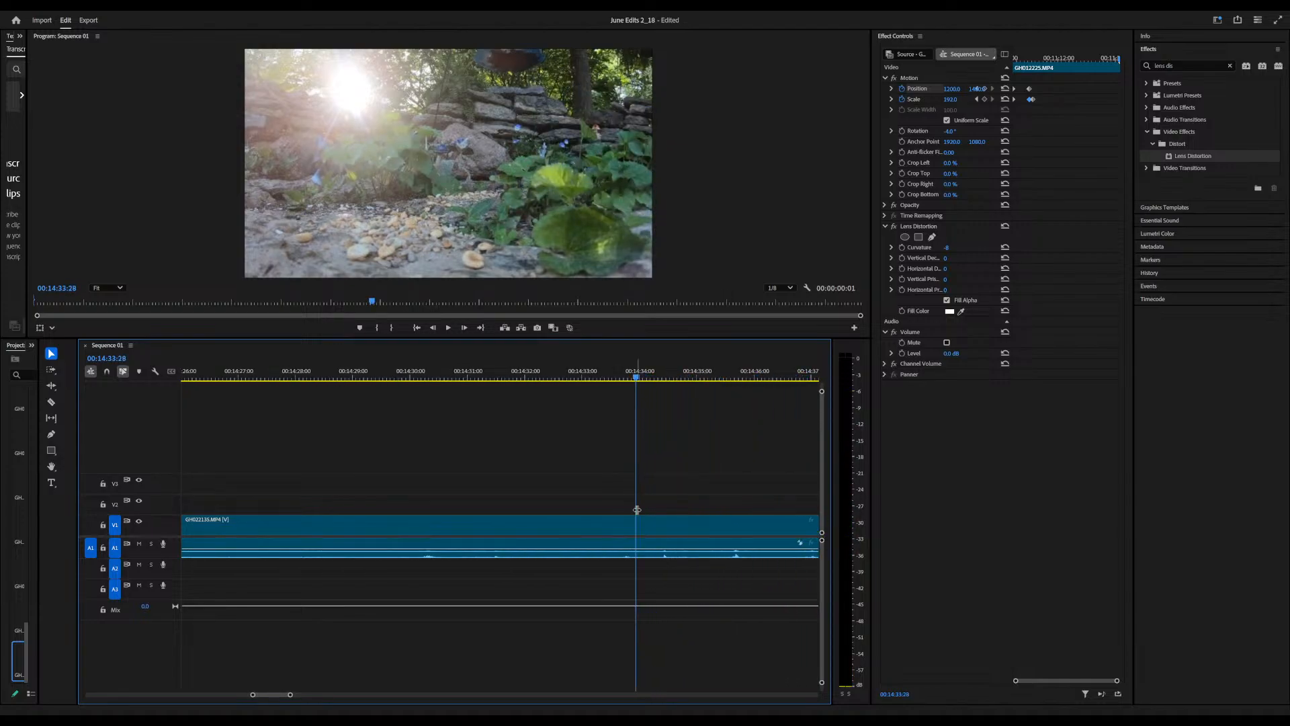
key("c")
left_click(638, 522)
Listen to the GH022135 section before the cut with its audio level raised to 15 dB, and ripple-delete that section
left_click(310, 381)
key("space")
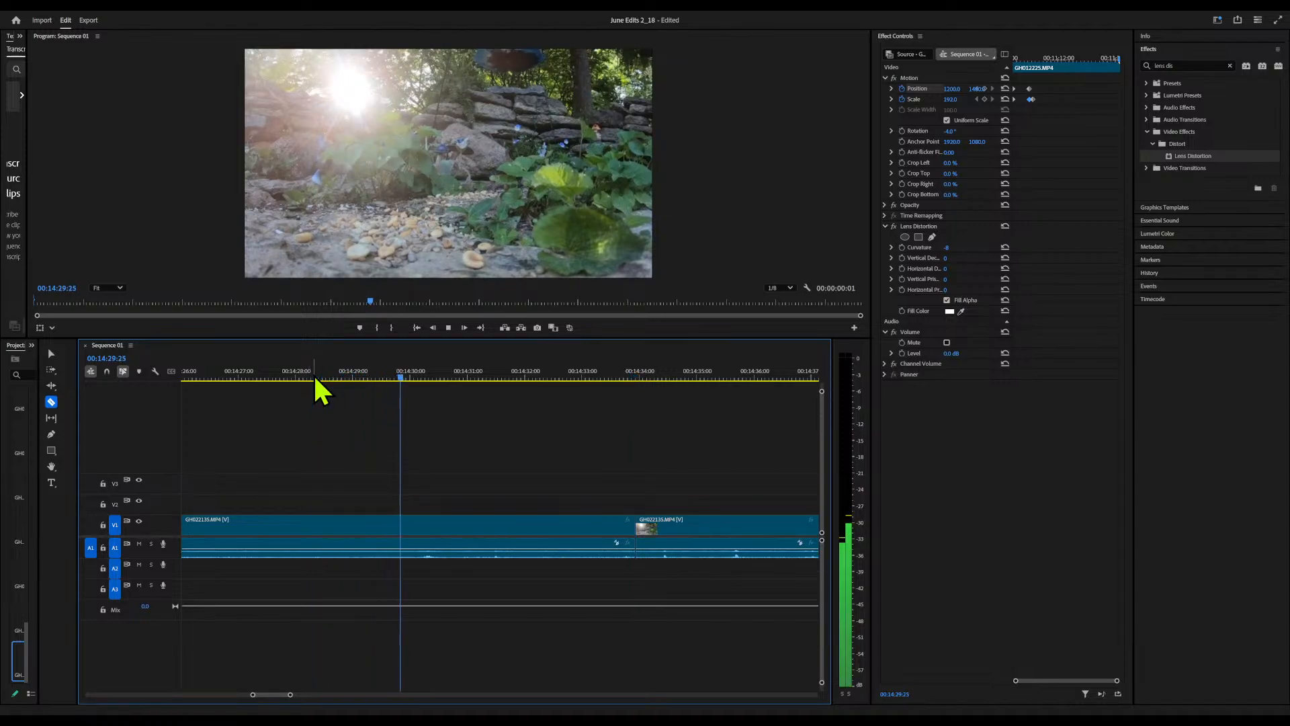
key("space")
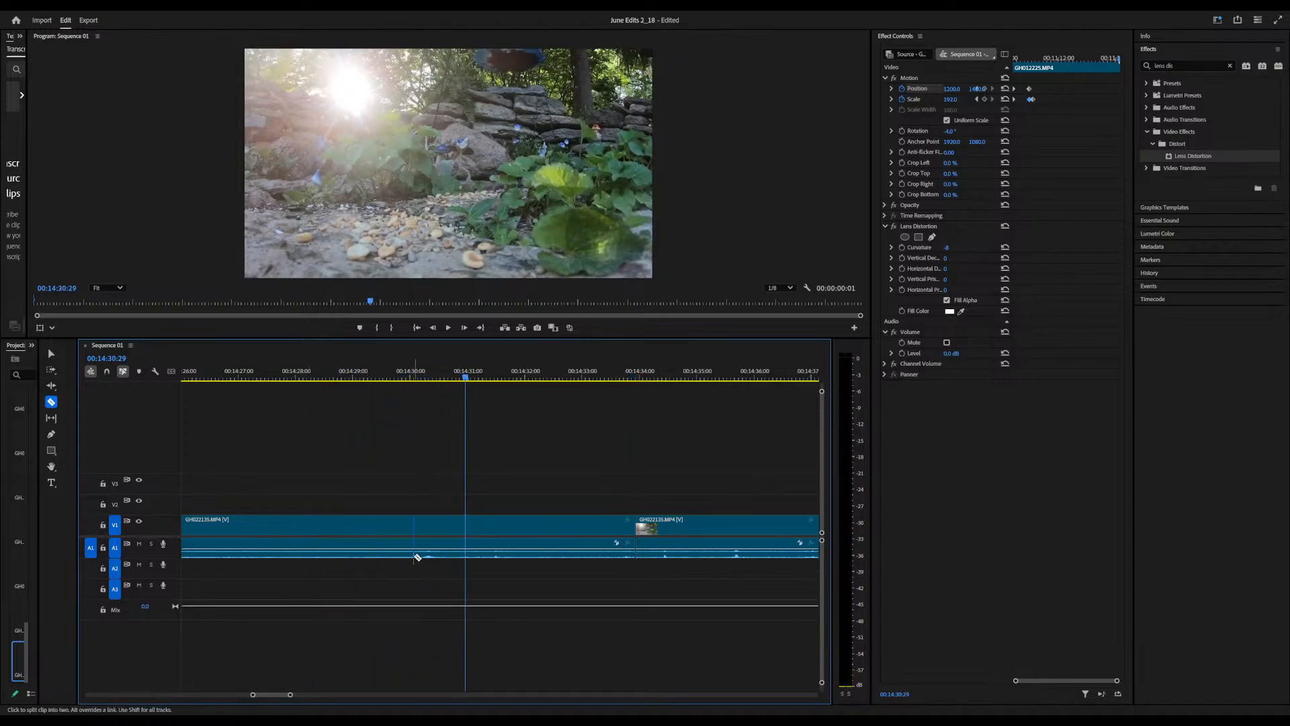
left_click(424, 548)
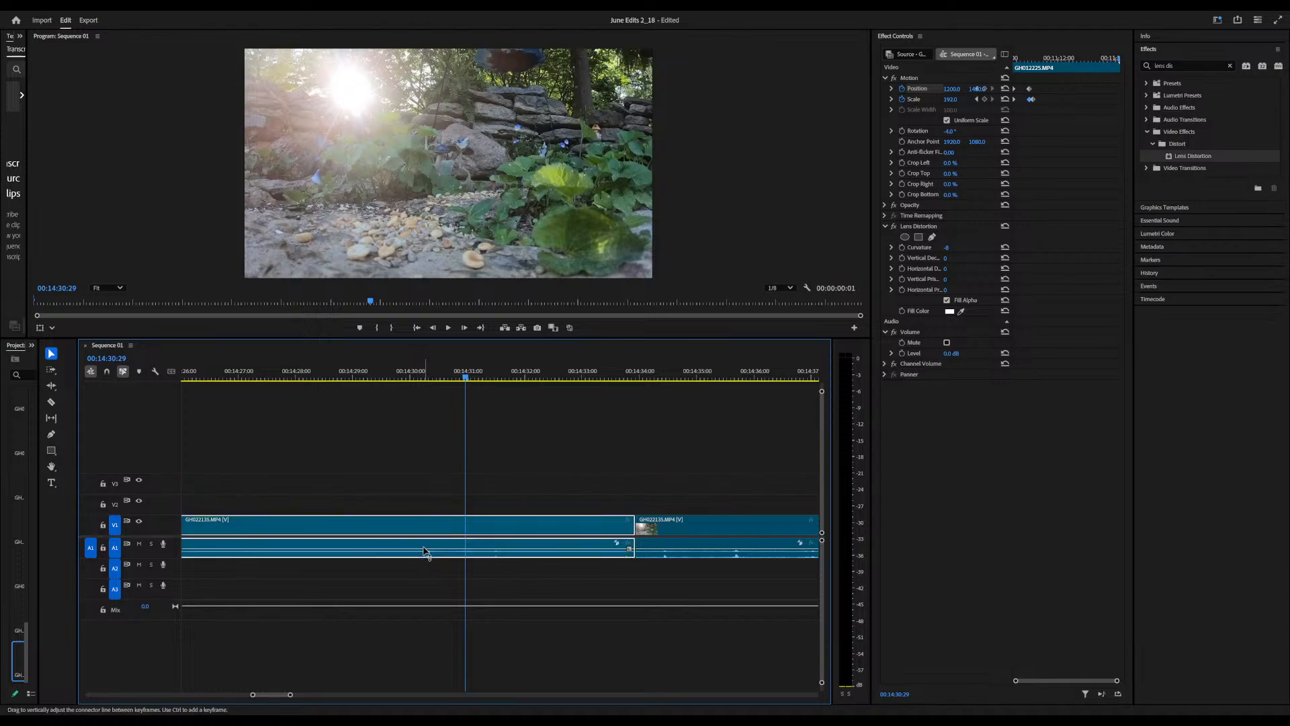
key("space")
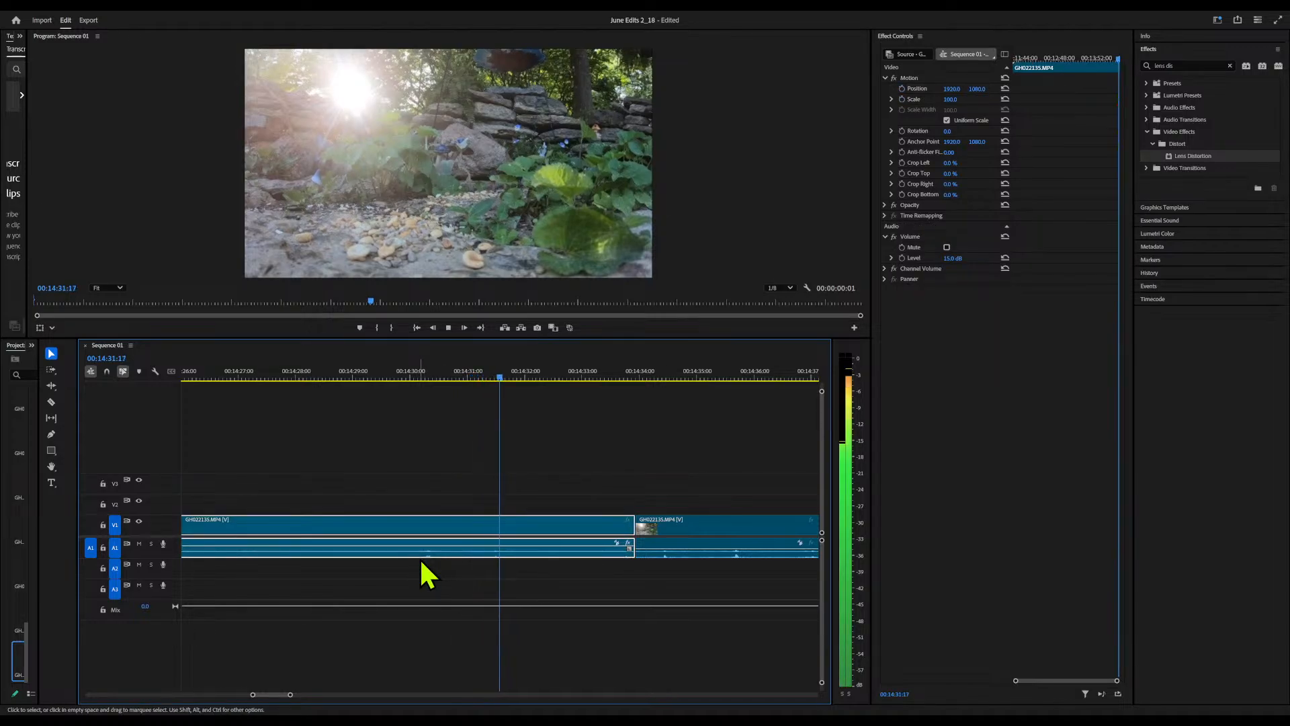
key("space")
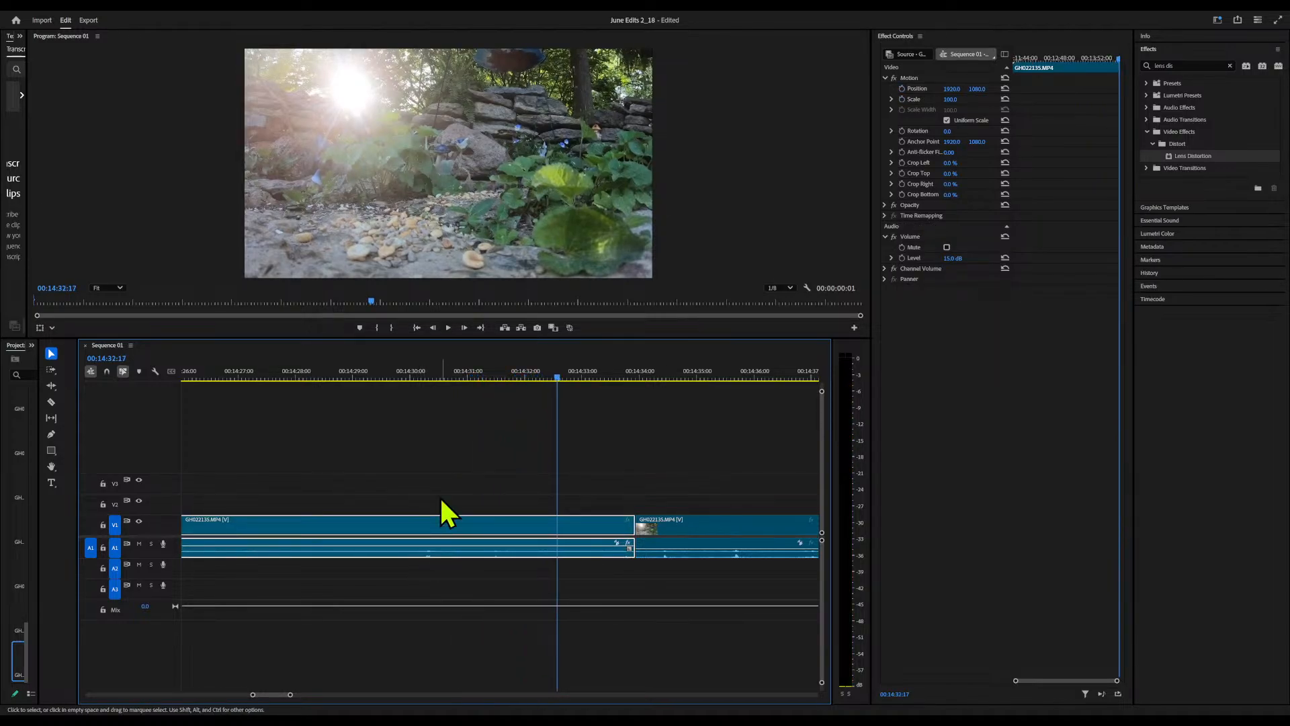
key("shift+Delete")
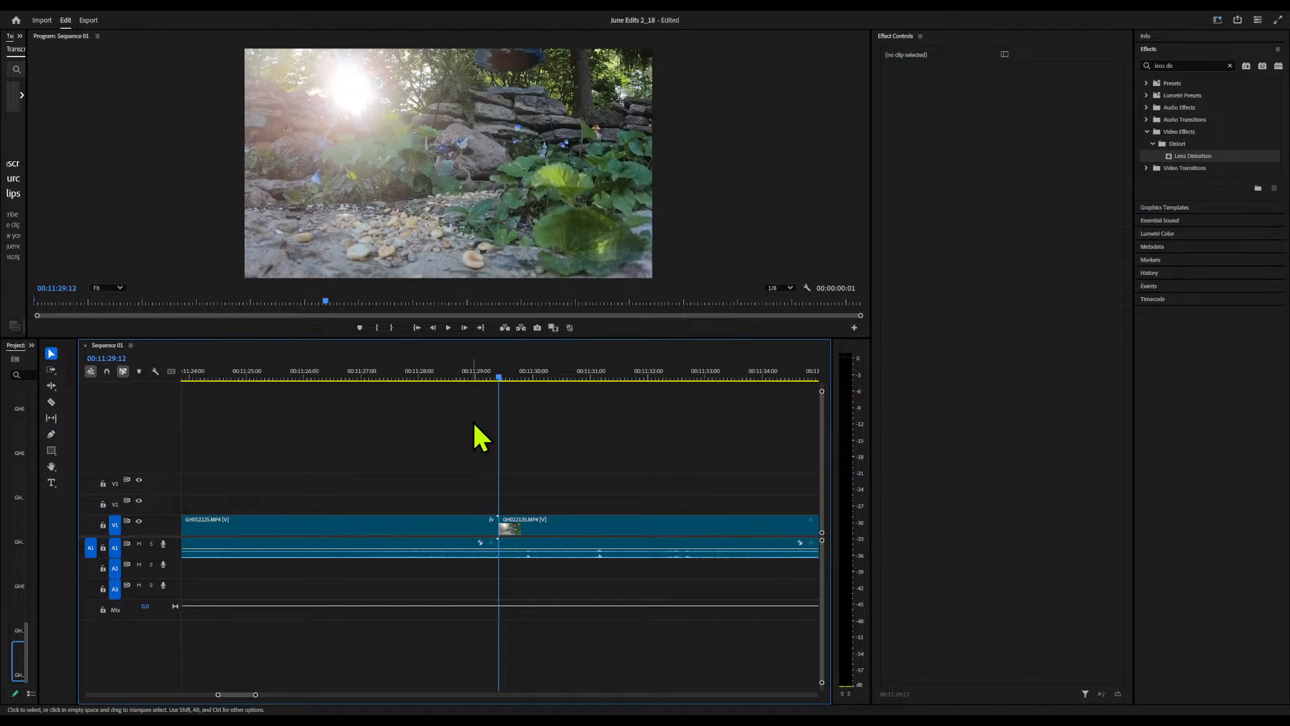
Split GH022135 at 00:11:40:02 after the blue jay's visit, and set the blue jay shot's Scale to 154 and Position X to about 902
left_click_drag(502, 377, 772, 403)
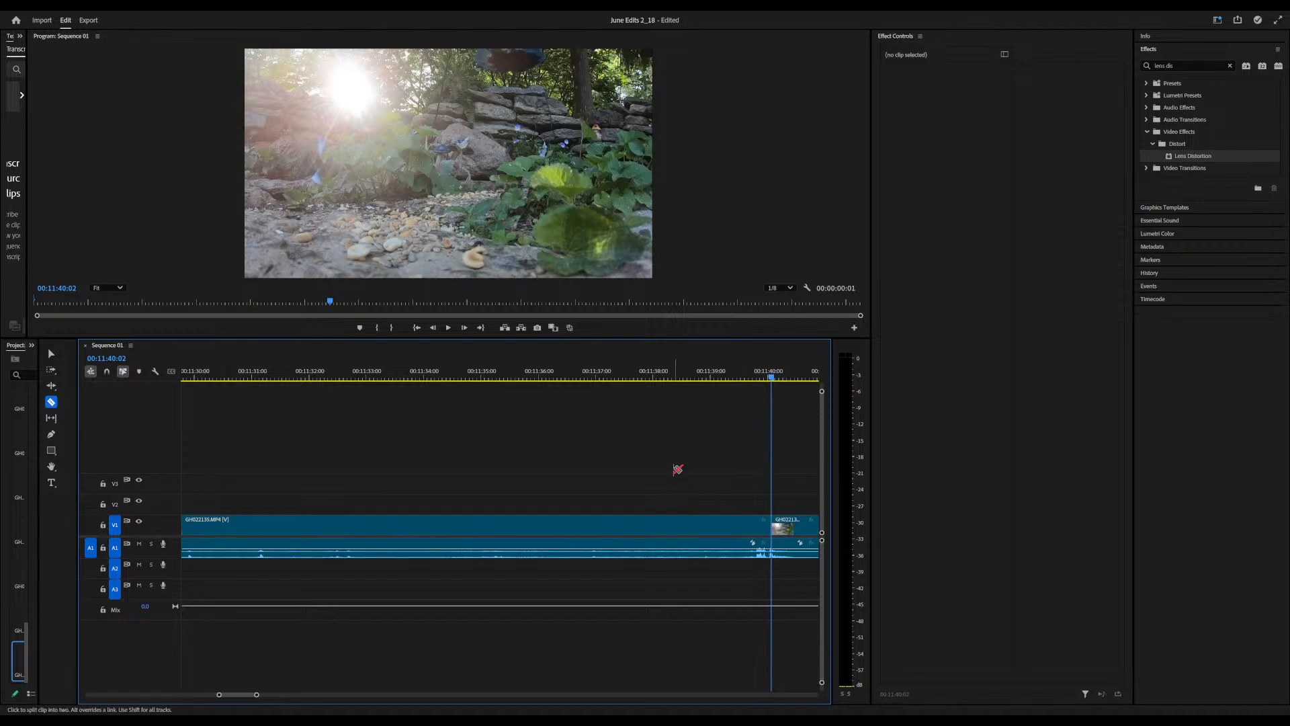
left_click_drag(775, 385, 604, 412)
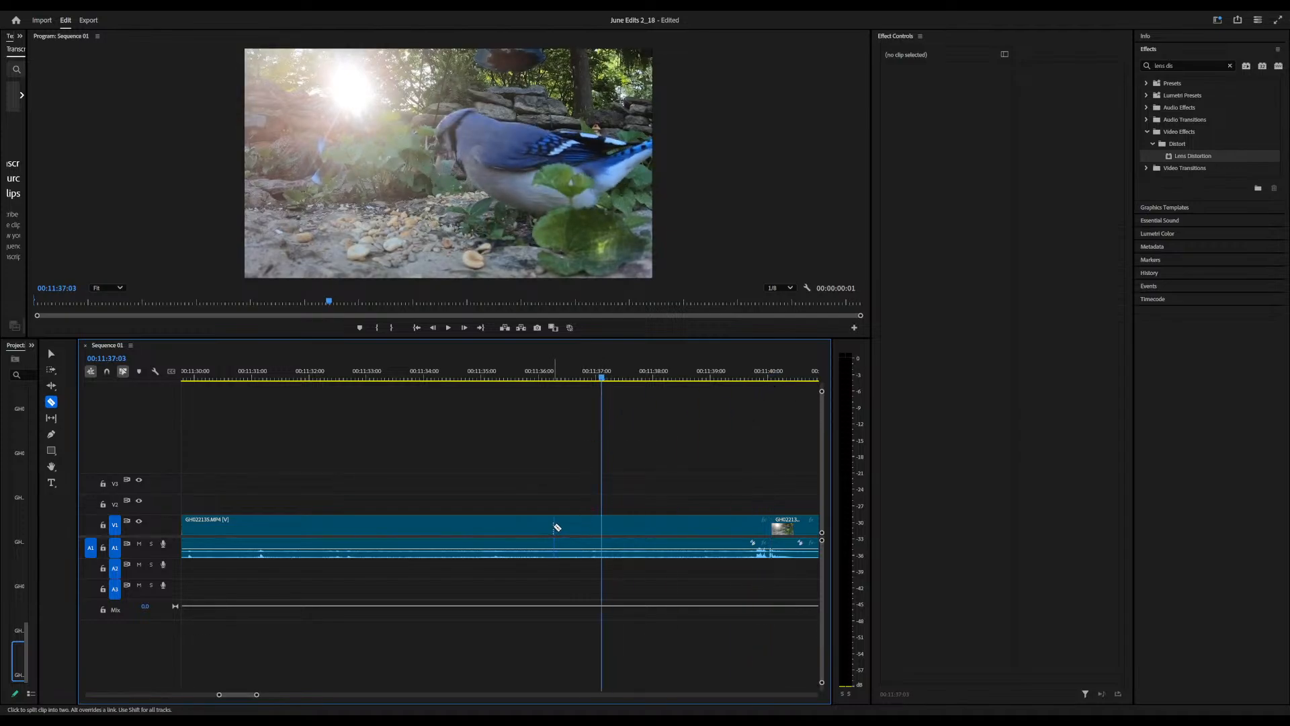
left_click(555, 528)
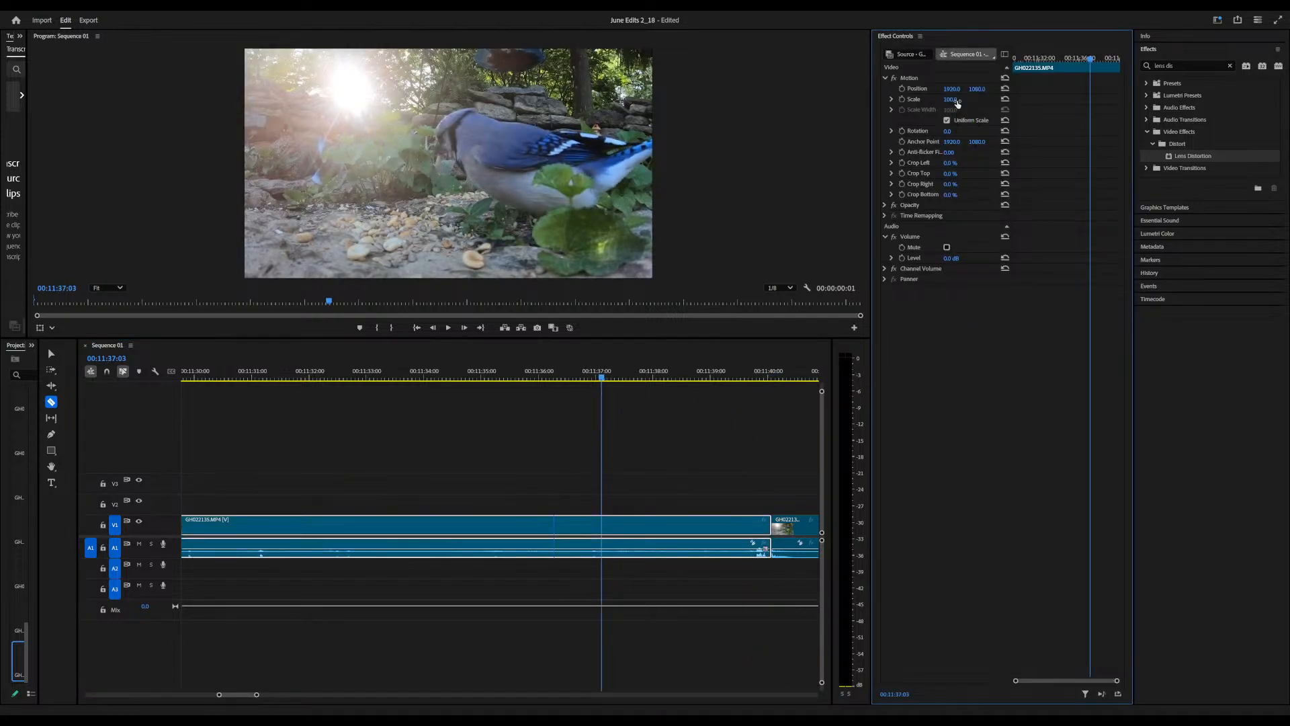
left_click_drag(950, 99, 694, 89)
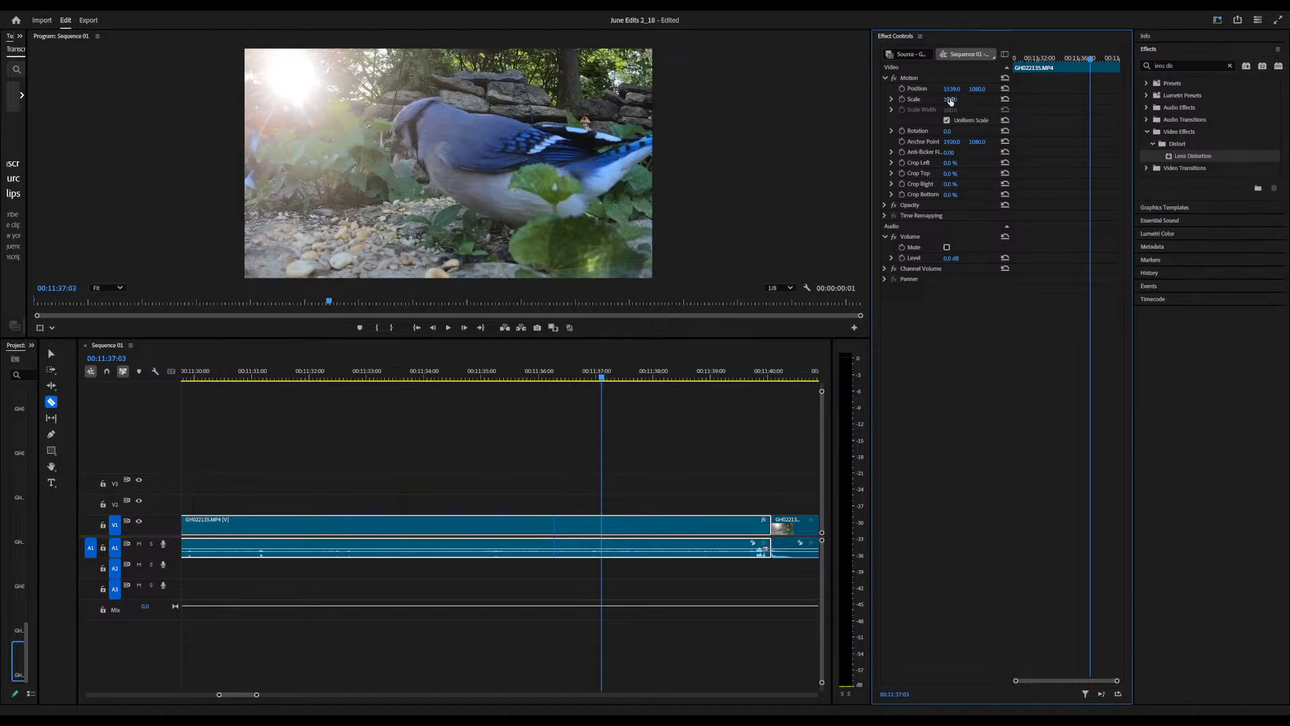
left_click_drag(959, 99, 511, 90)
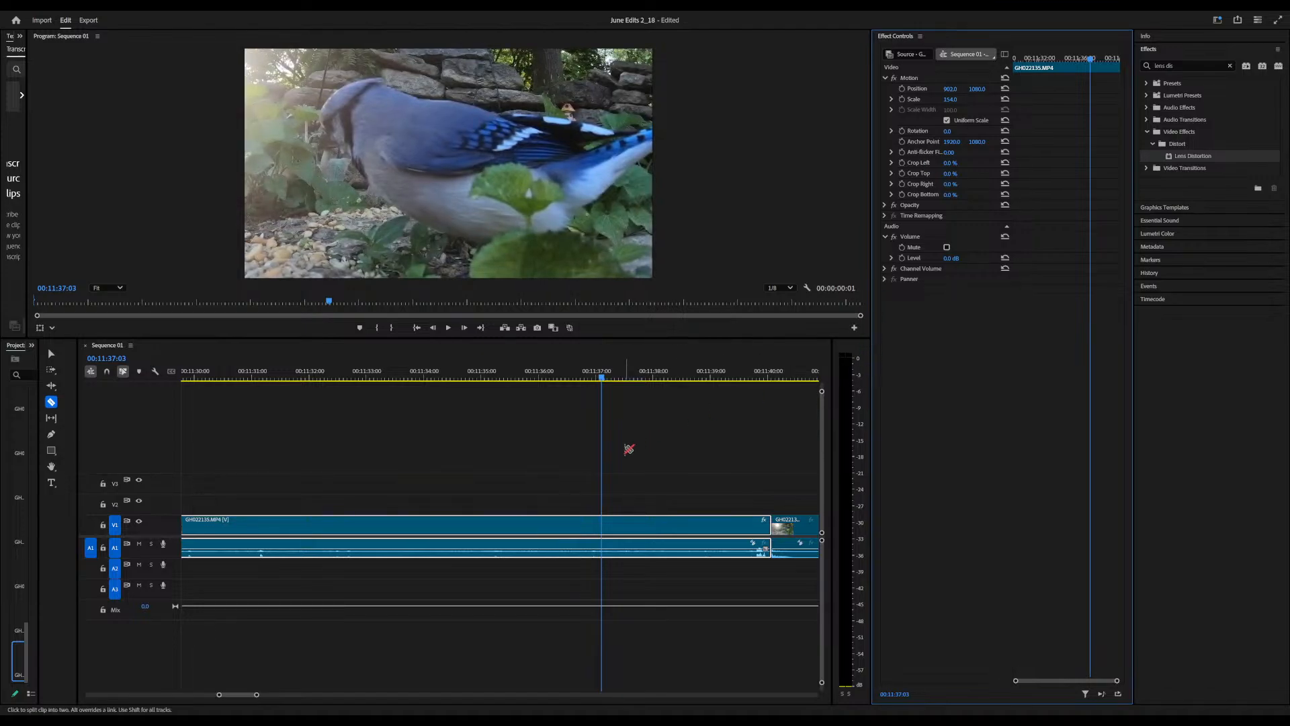
Play the blue jay shot from its start and set its vertical Position to 1425 to bring the bird's head into frame
key("Up")
key("space")
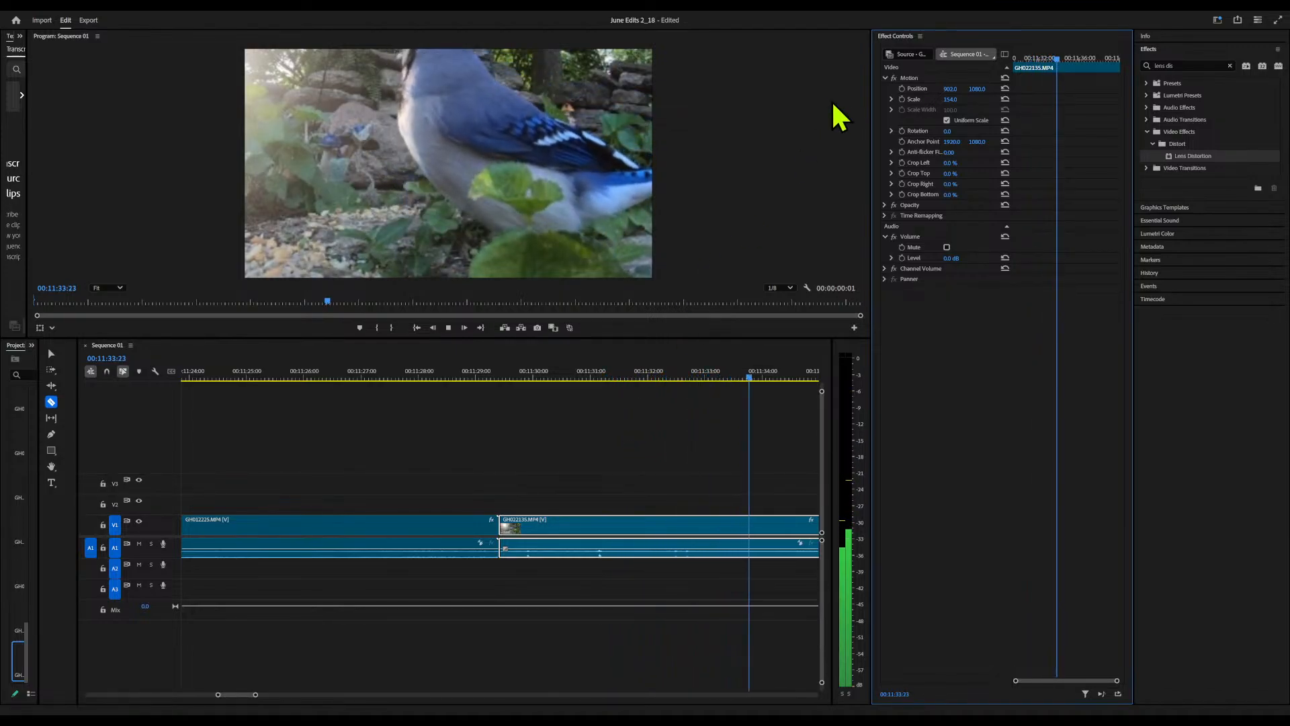
left_click_drag(977, 89, 1216, 88)
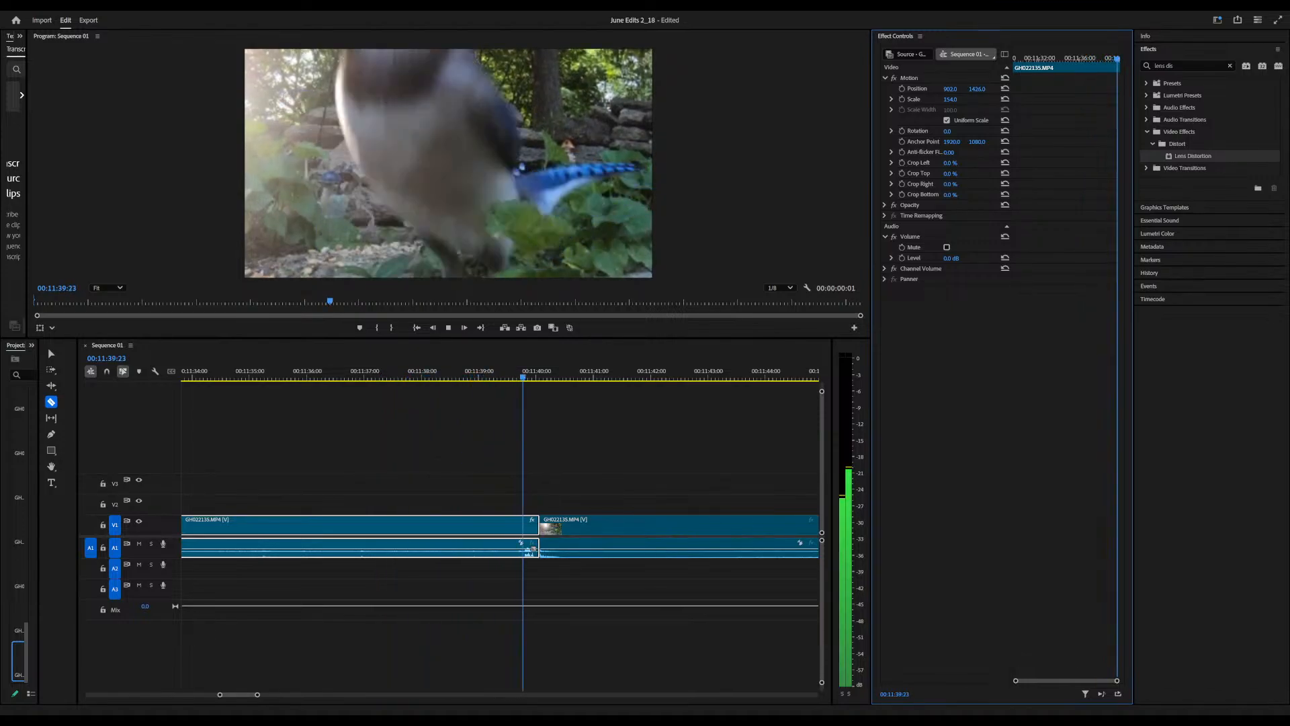
key("space")
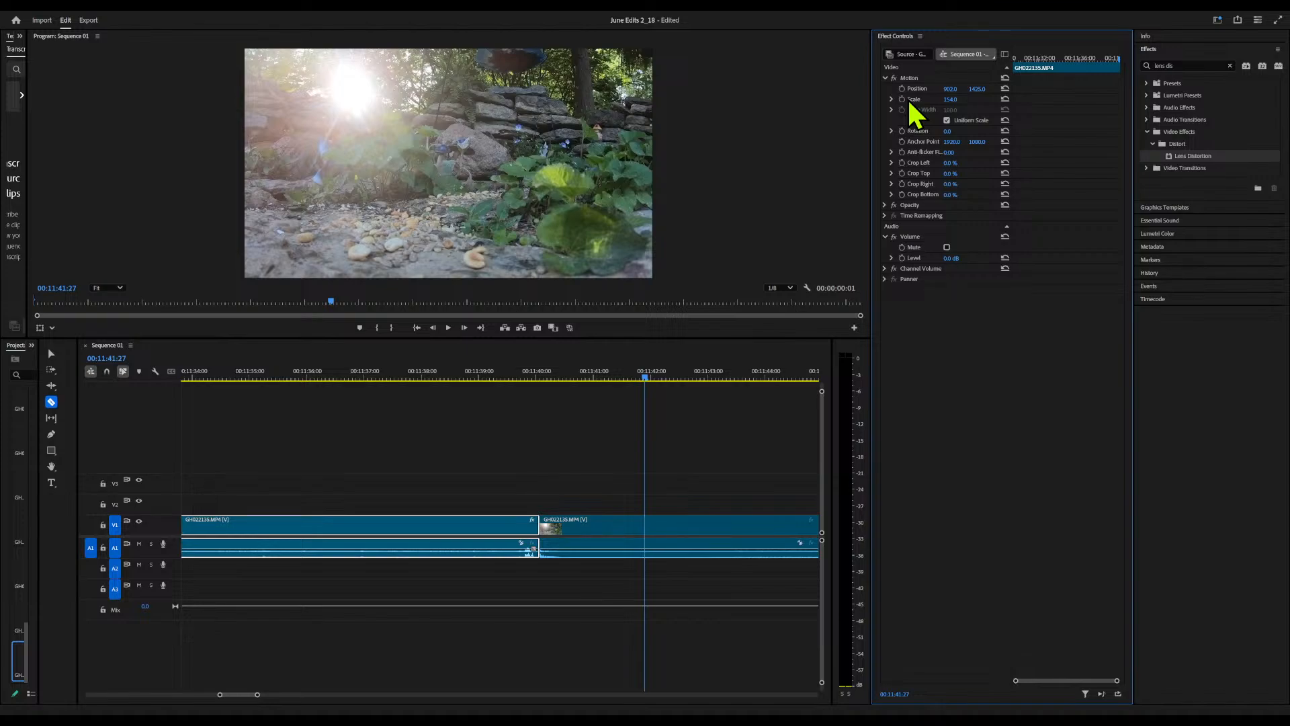
key("Up")
key("space")
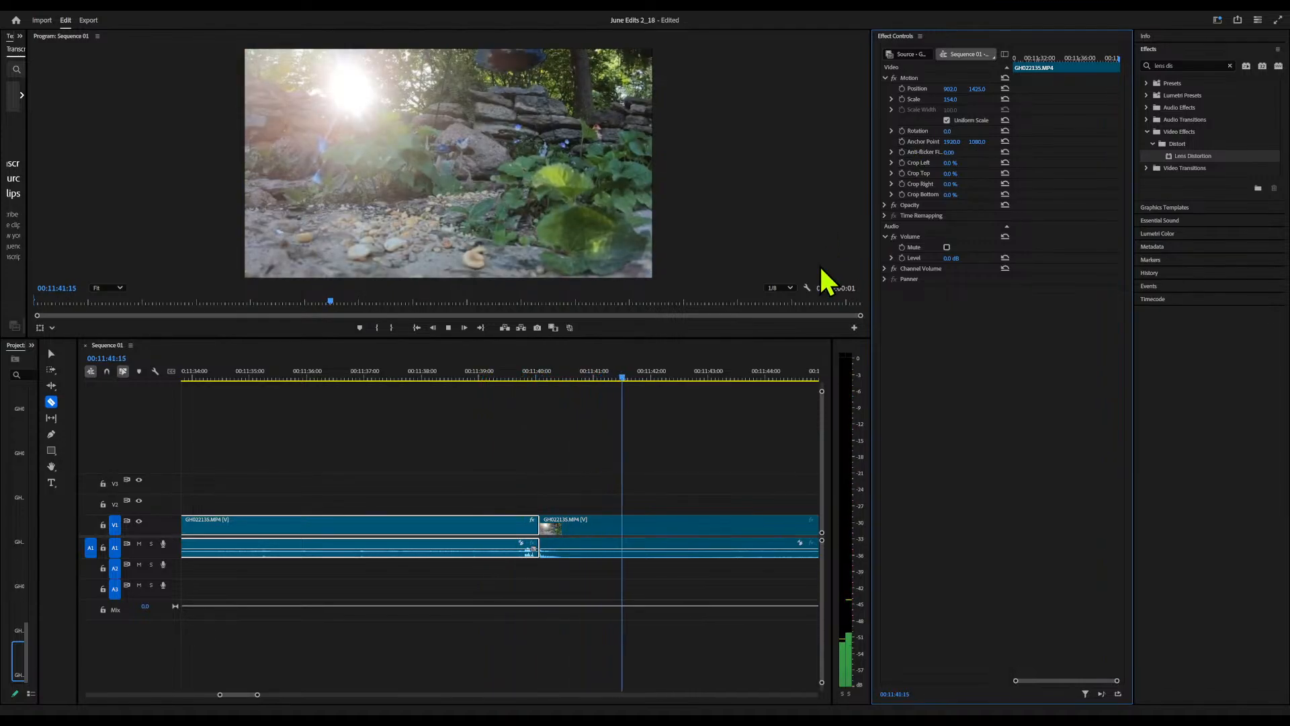
Review the footage near the end of the GH022135 clip and raise its audio level to 15 dB to listen
left_click_drag(659, 378, 229, 499)
left_click(262, 536)
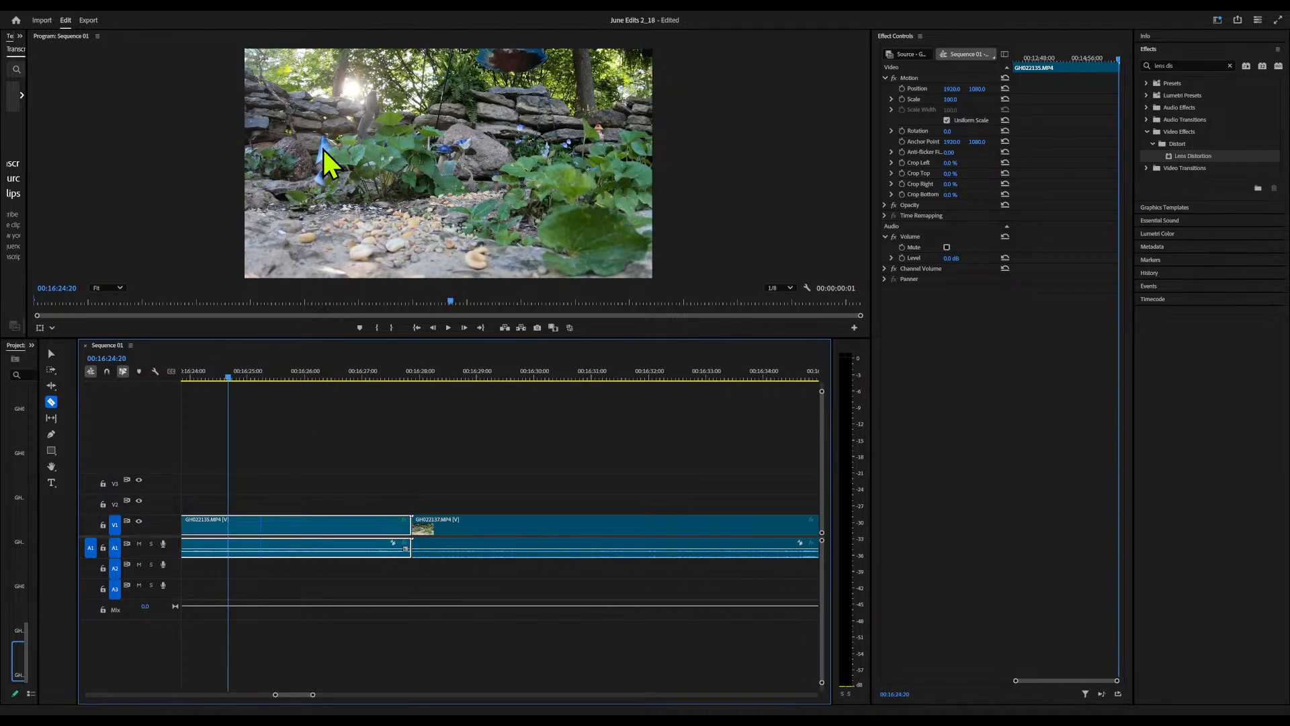
mouse_move(233, 383)
left_mouse_down()
mouse_move(144, 388)
mouse_move(240, 389)
left_mouse_up()
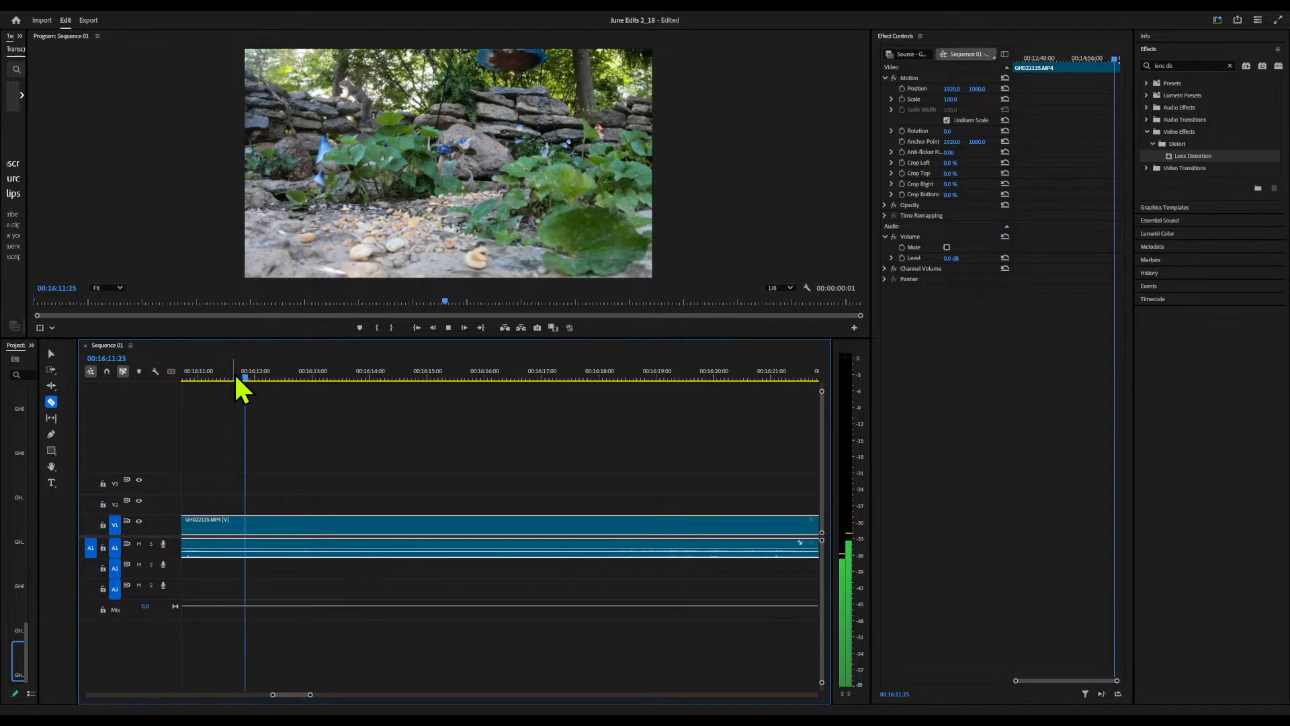
key("v")
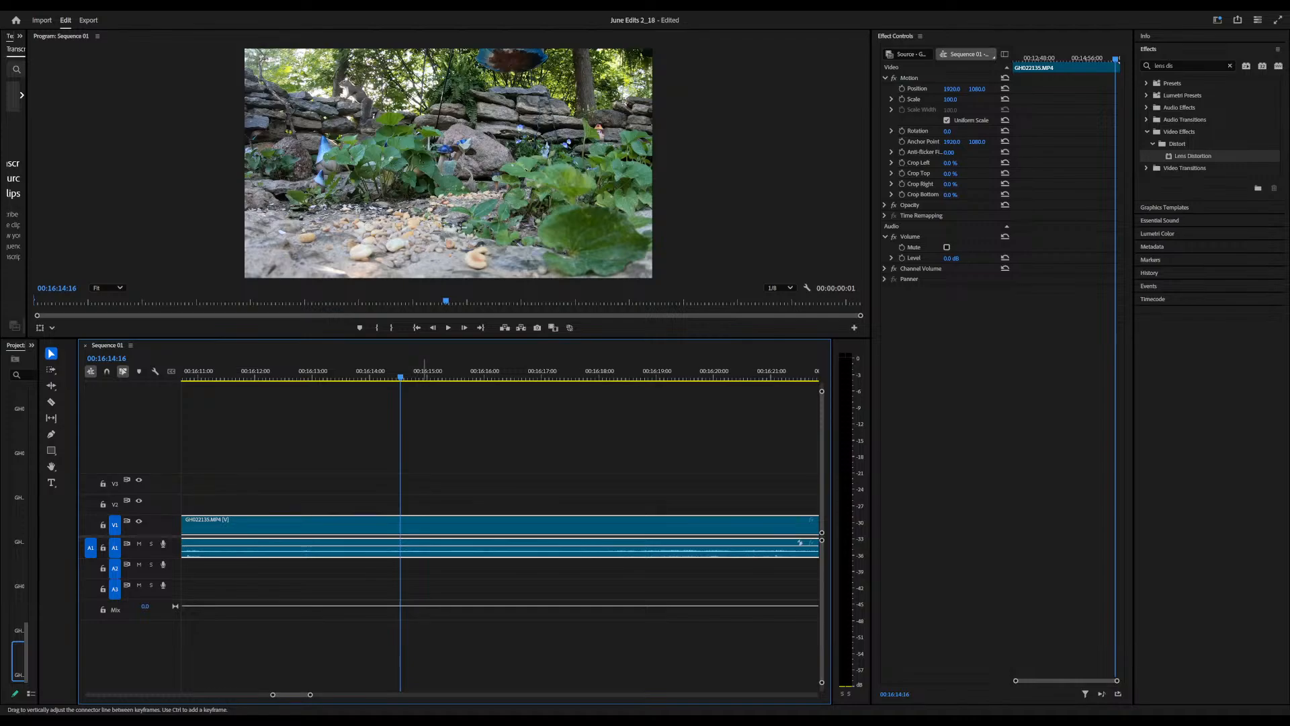
left_click_drag(424, 545, 425, 537)
key("space")
key("space")
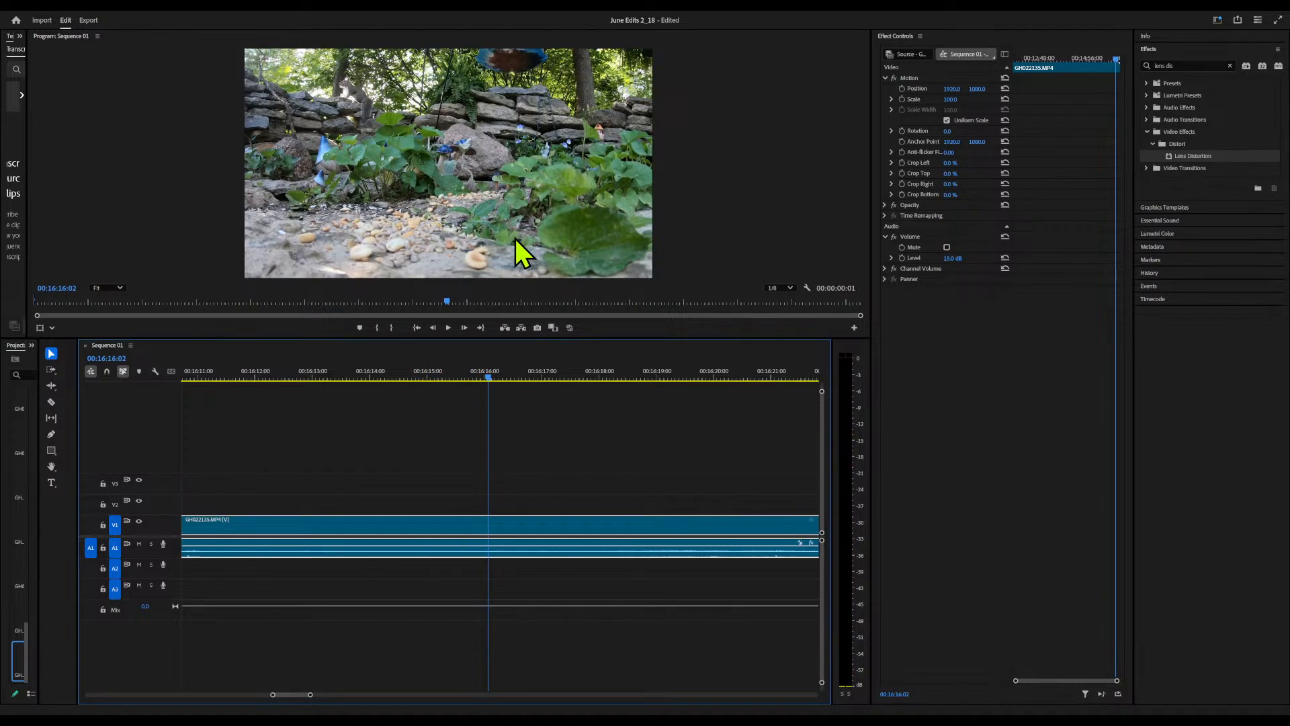
Unlink and delete the video of the last GH022135 clip, and open its remaining audio in Adobe Audition
key("ctrl+l")
key("Delete")
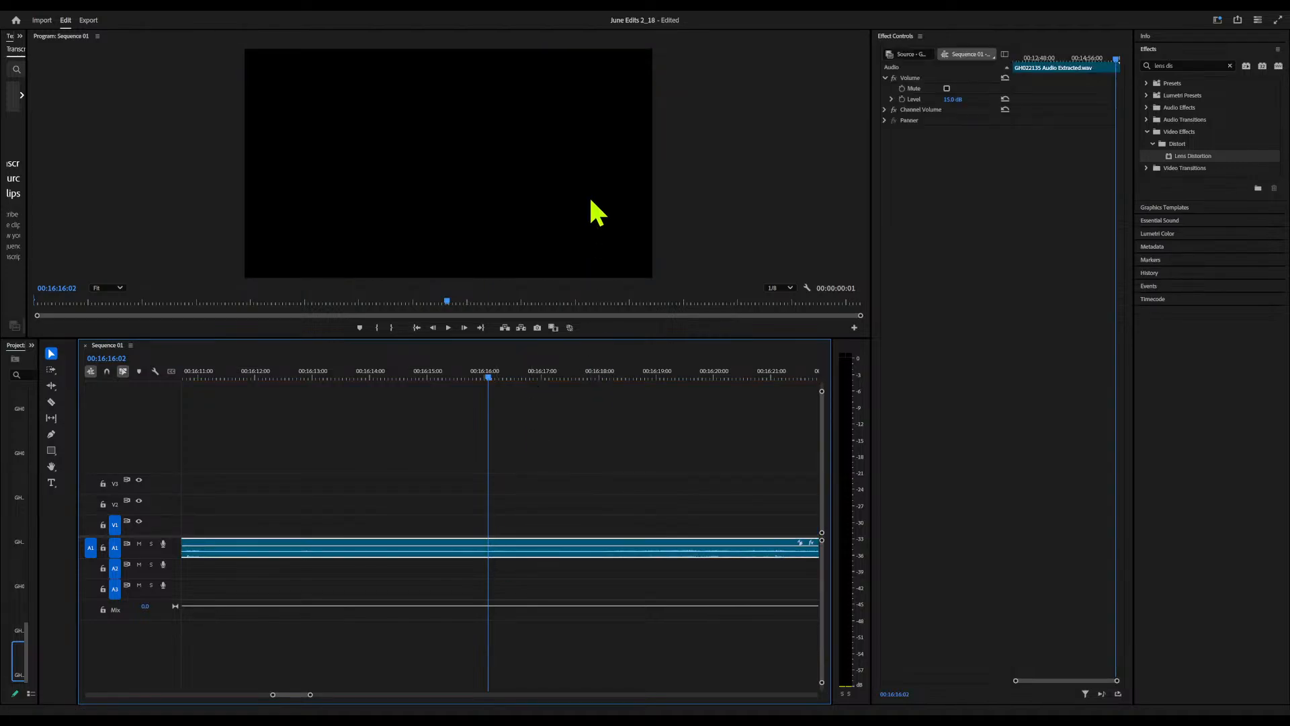
left_click(570, 155)
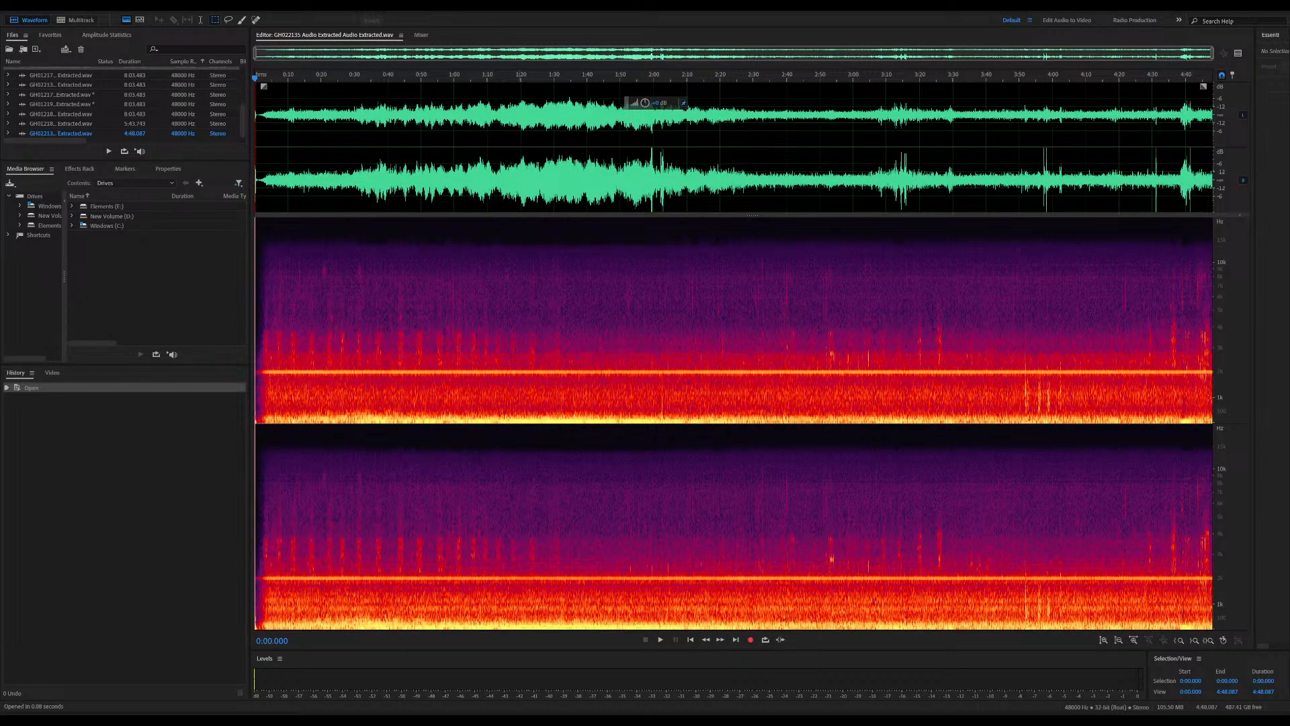
left_click(487, 428)
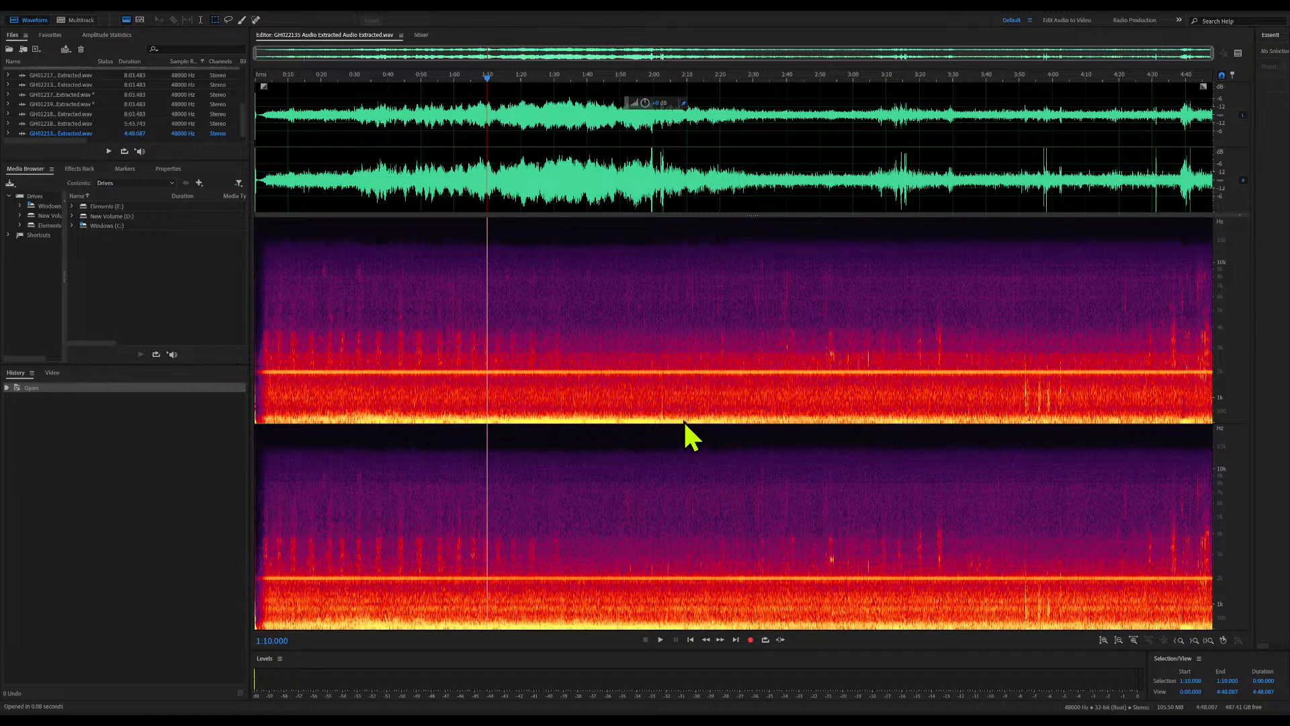
Amplify the whole GH022135 file and apply the Hard Limiter, comparing before and after and playing it from about 0:20
key("ctrl+r")
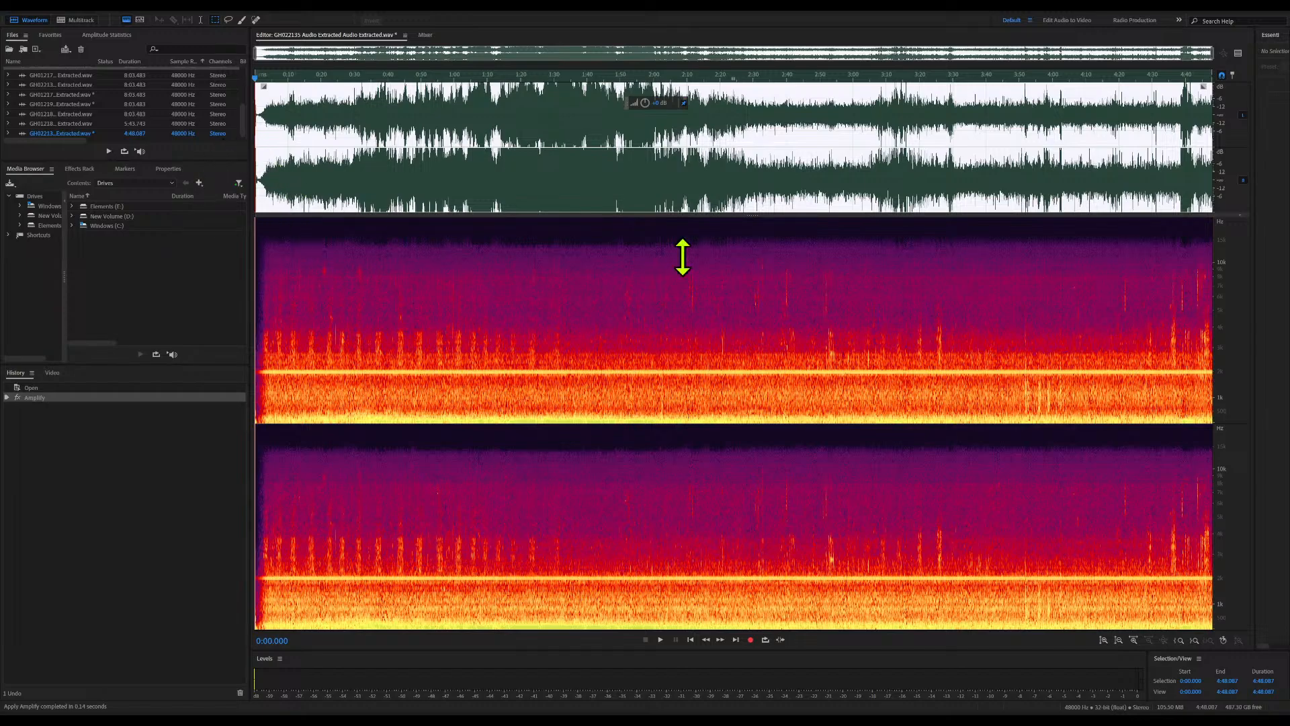
left_click(686, 434)
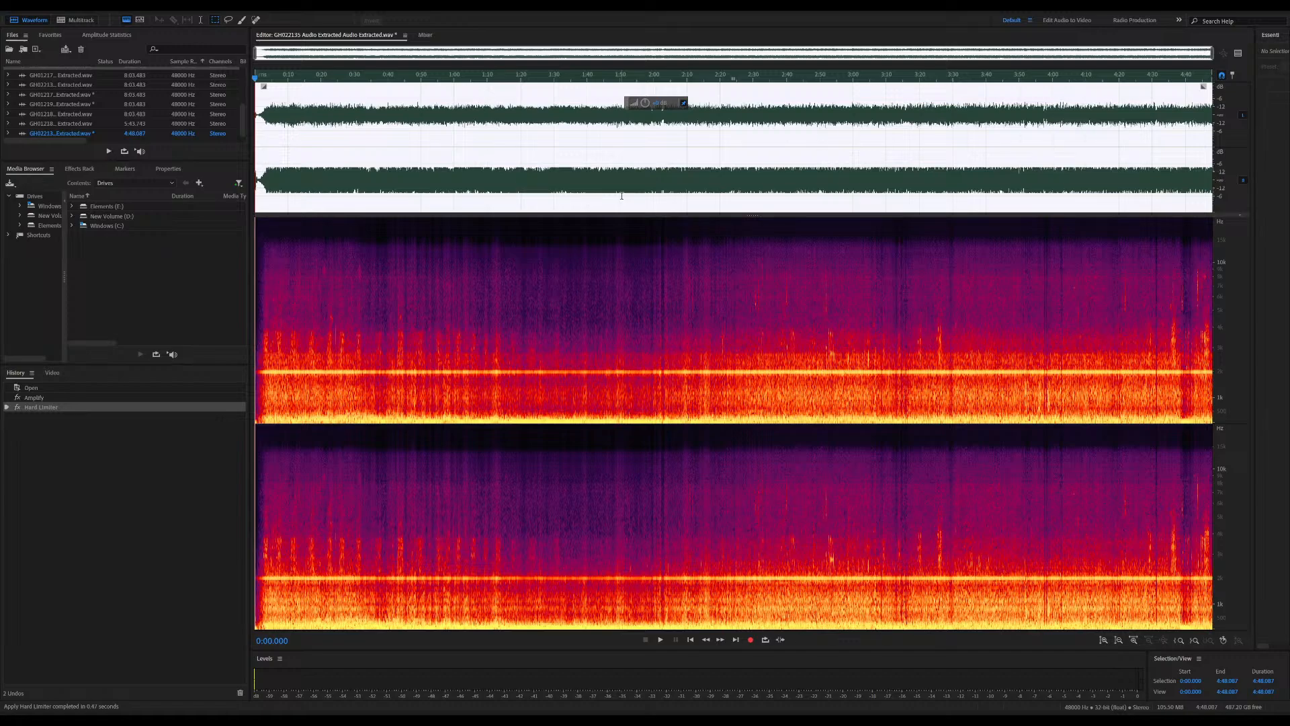
key("ctrl+z")
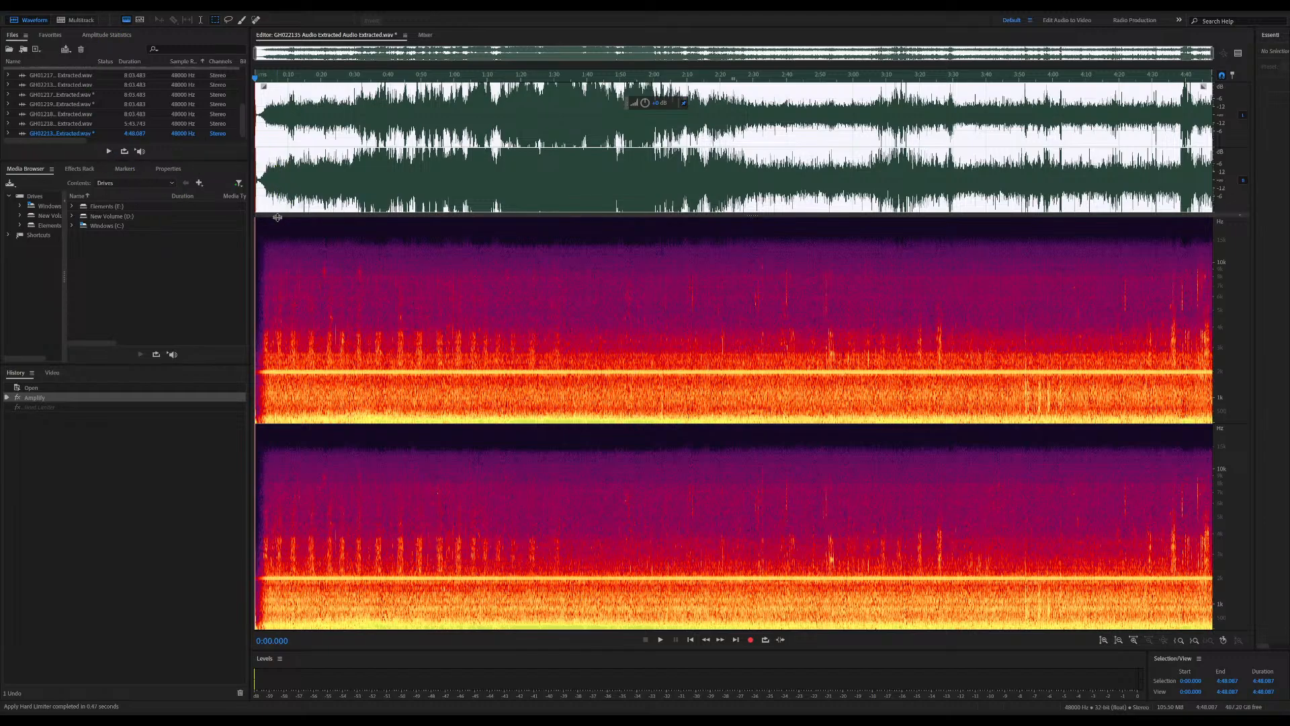
key("ctrl+shift+z")
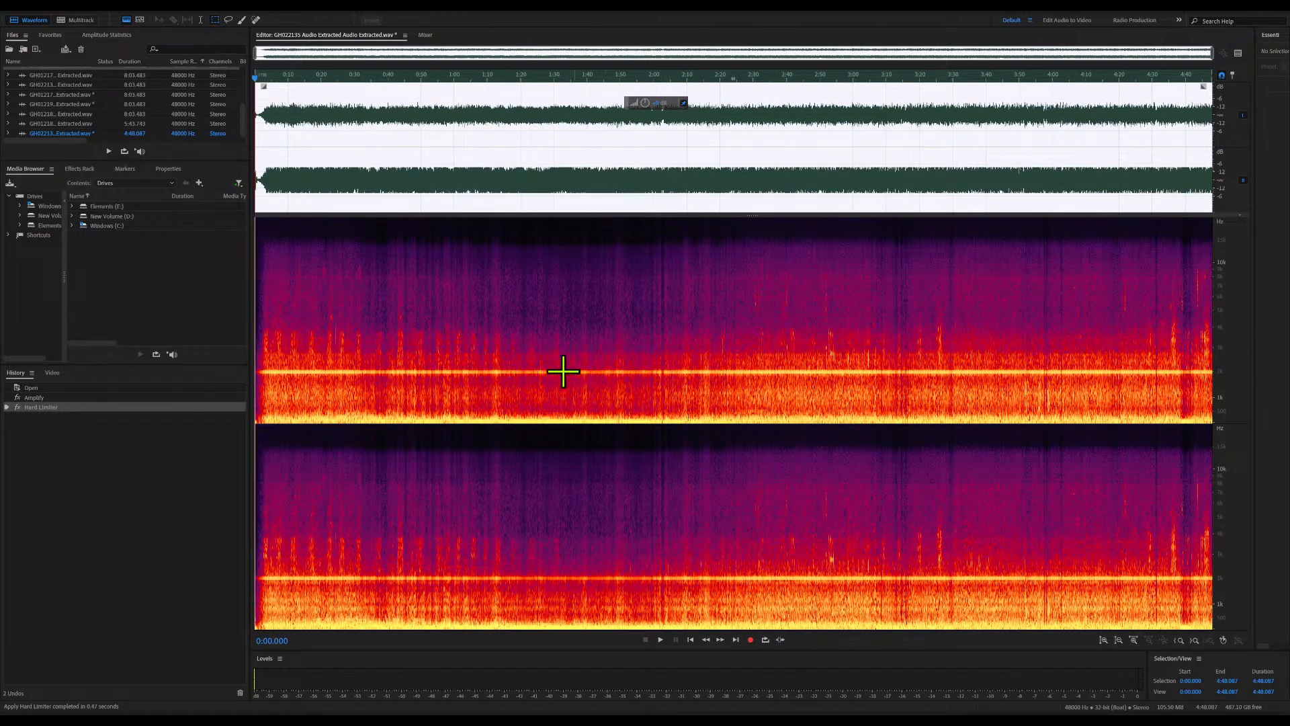
key("space")
key("space")
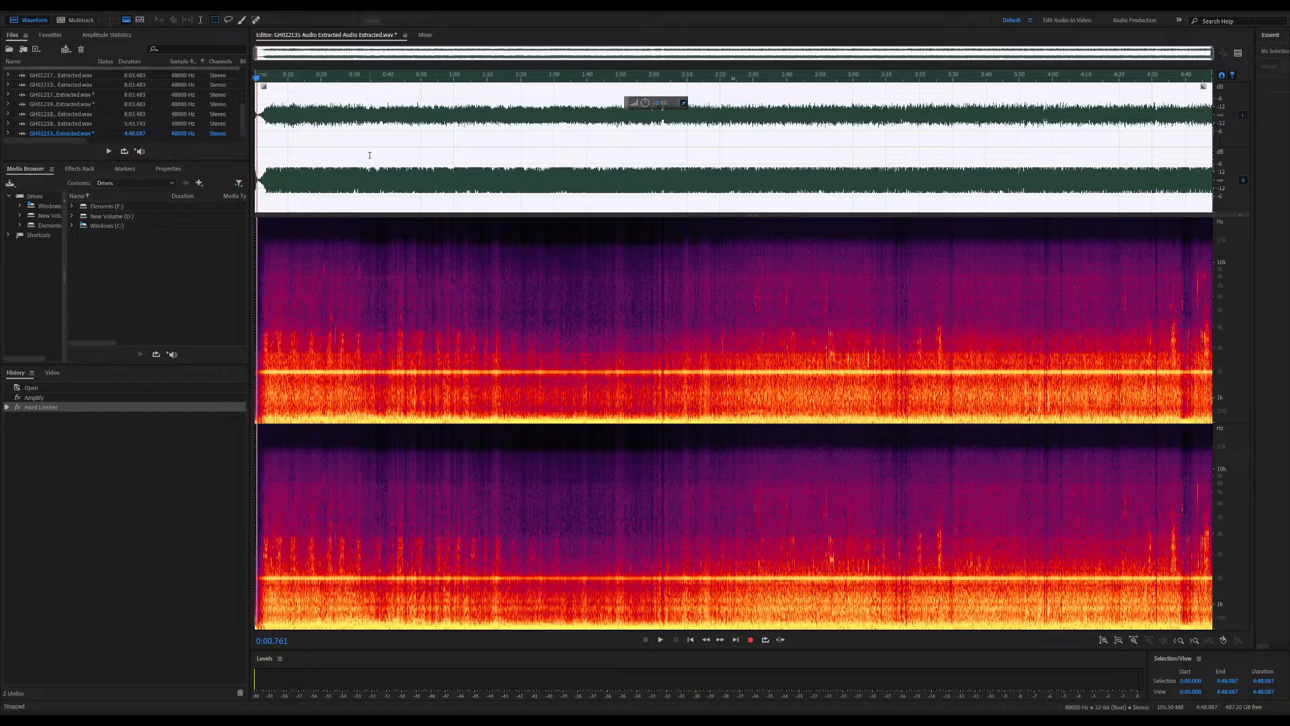
left_click(320, 82)
key("space")
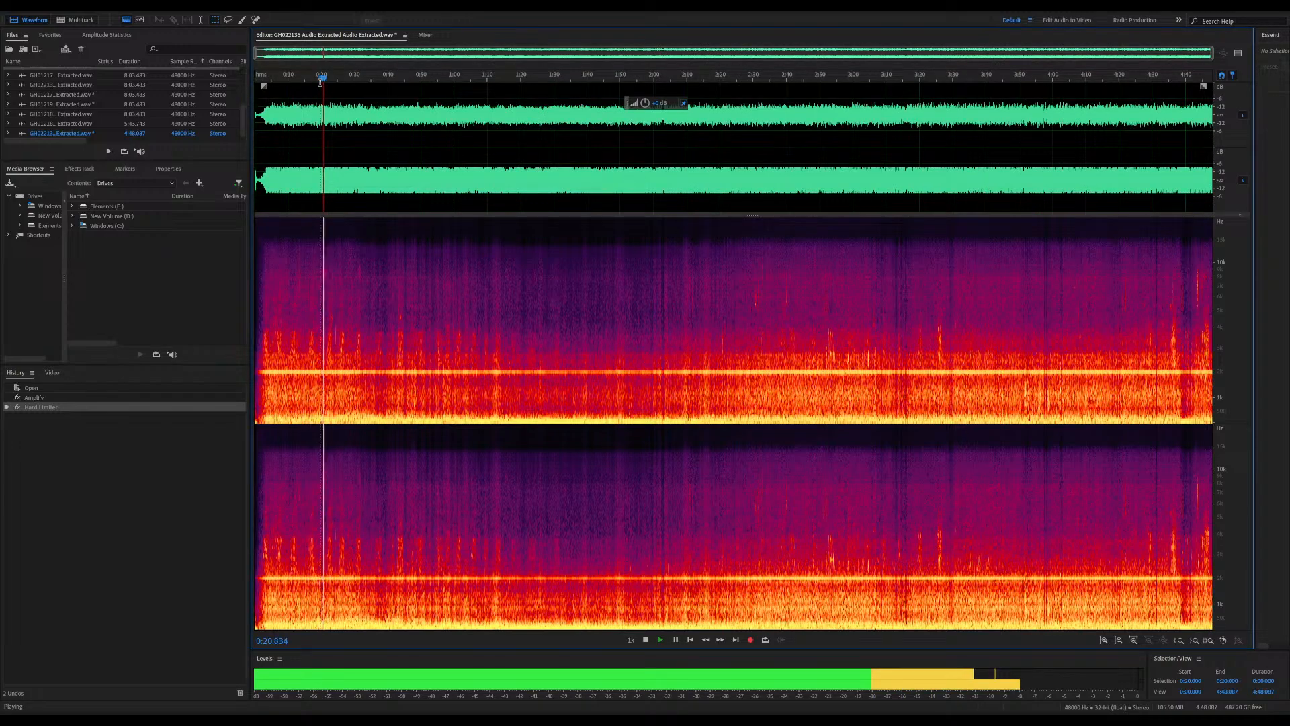
key("space")
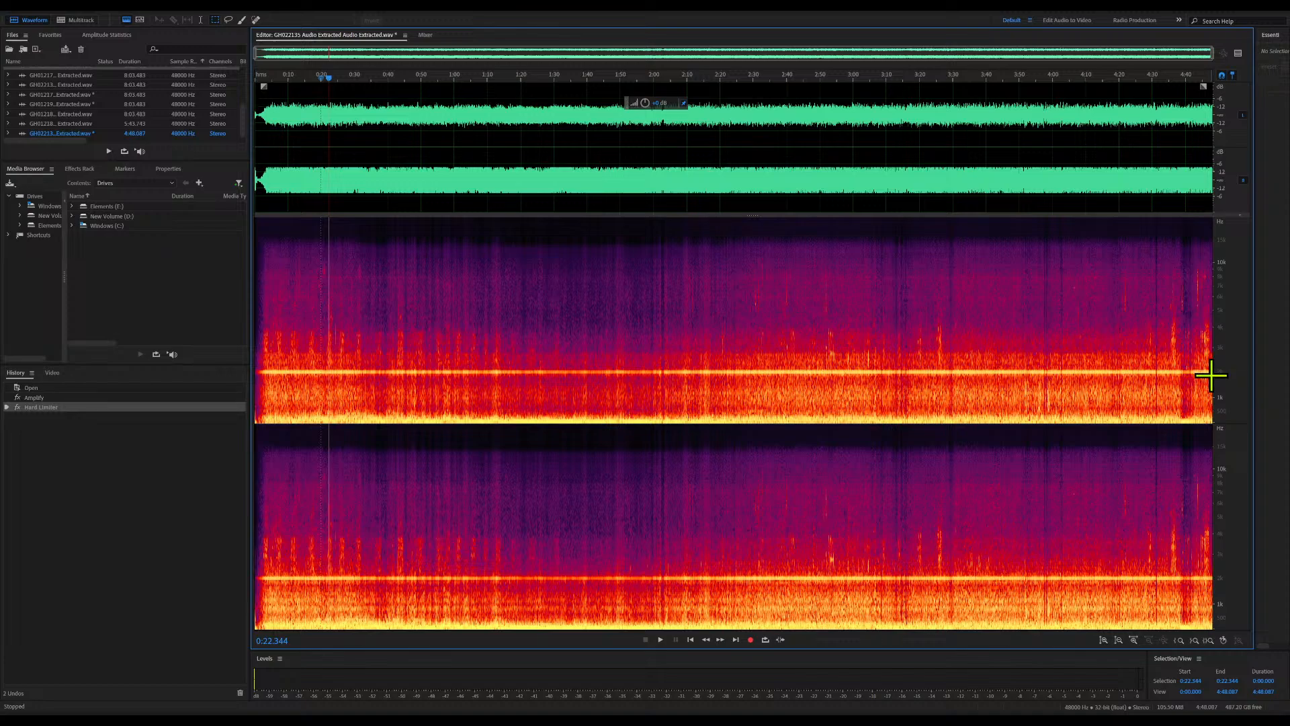
Silence the narrow band of the constant tone near 2 kHz across the whole file and play it from about 0:27
left_click_drag(1212, 375, 234, 368)
key("Delete")
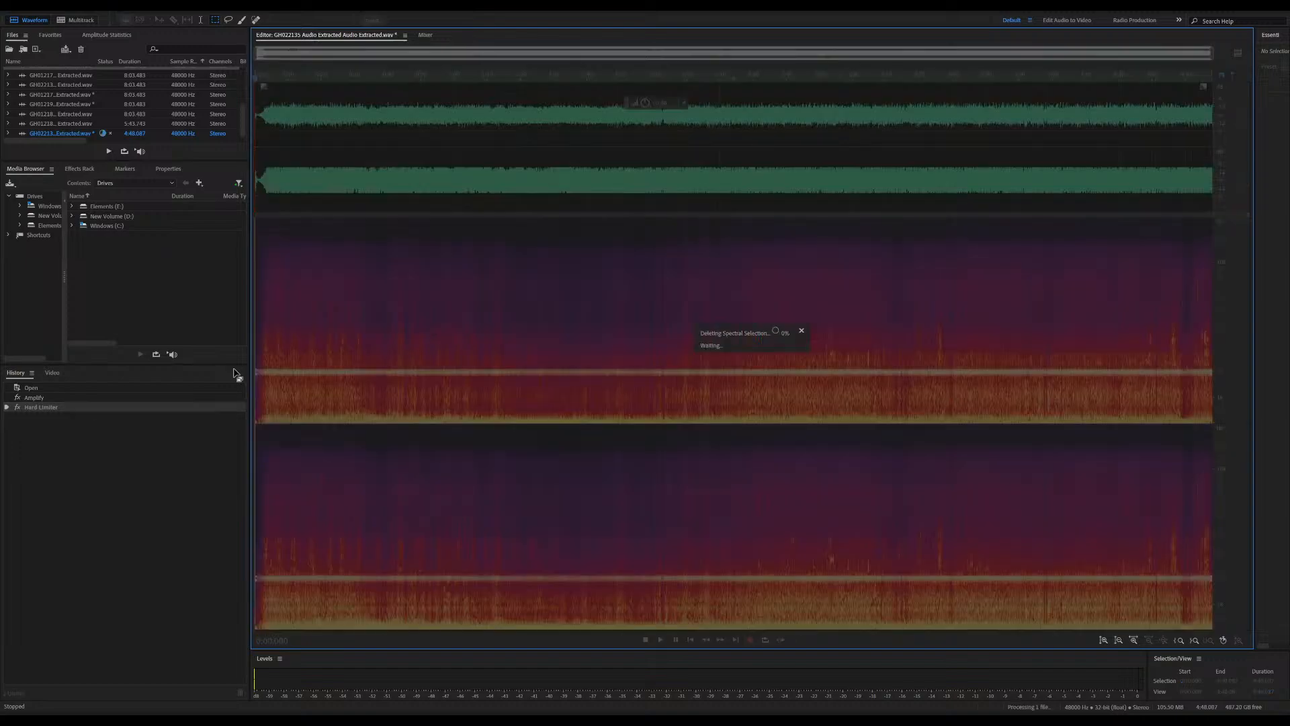
left_click(347, 367)
key("space")
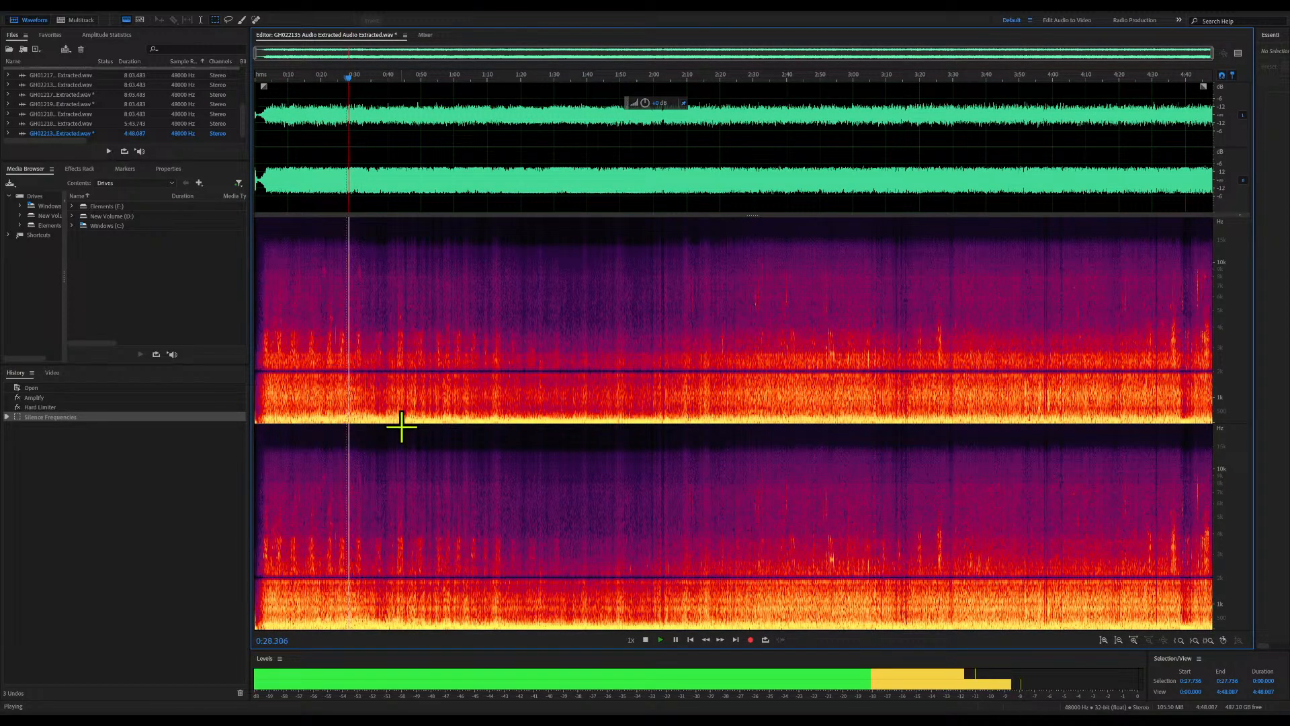
key("space")
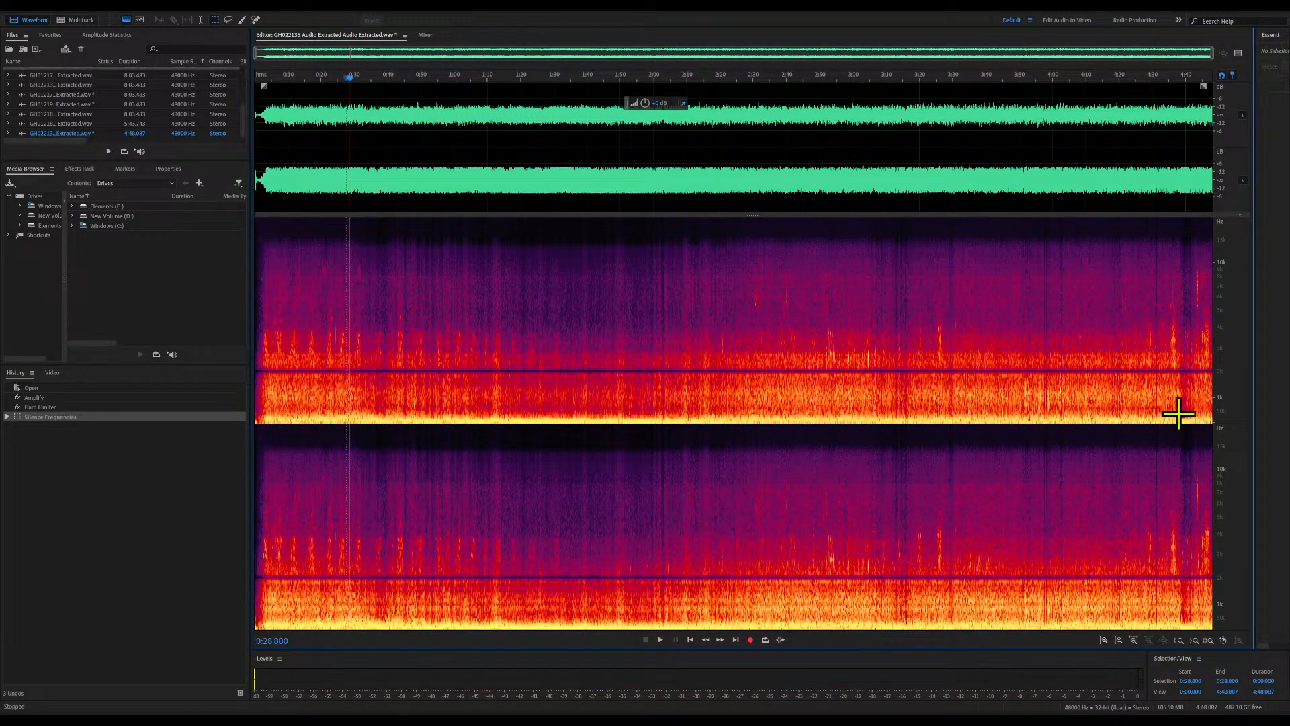
Silence all low frequencies below about 1 kHz across the whole file and listen from about 0:37
left_click_drag(1209, 396, 254, 490)
key("Delete")
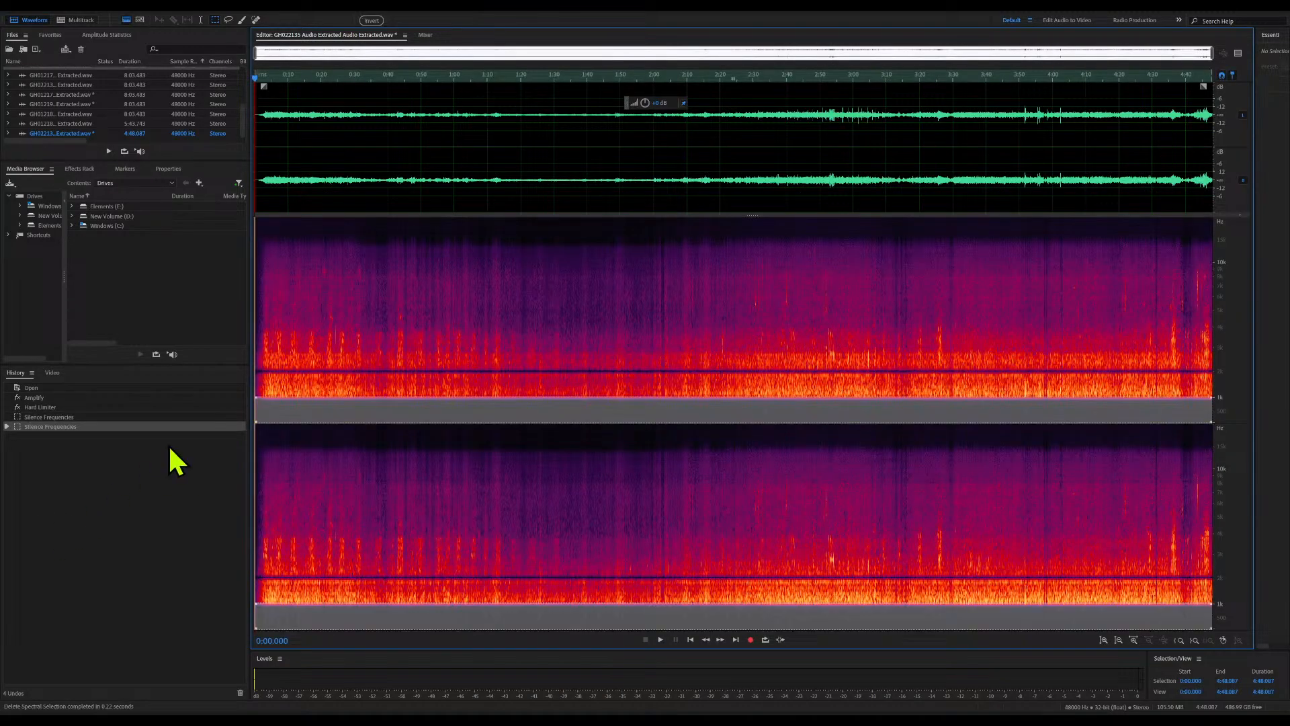
left_click(377, 330)
key("space")
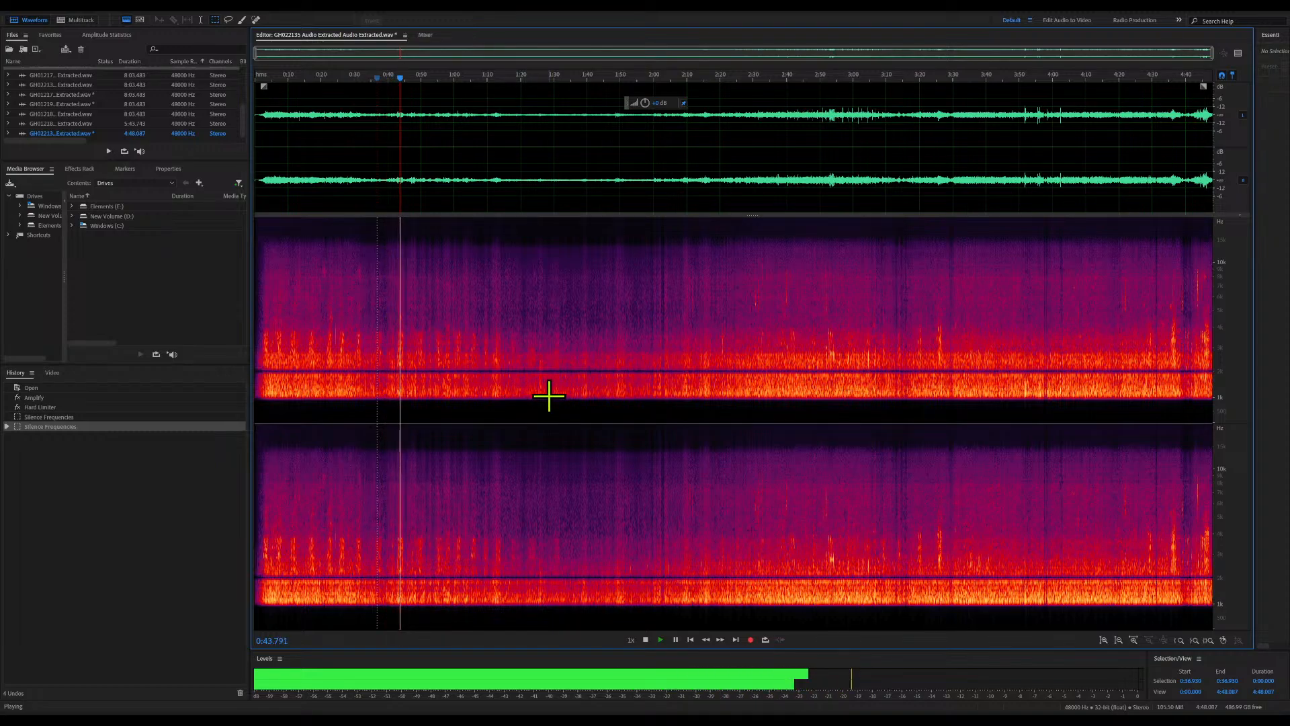
key("space")
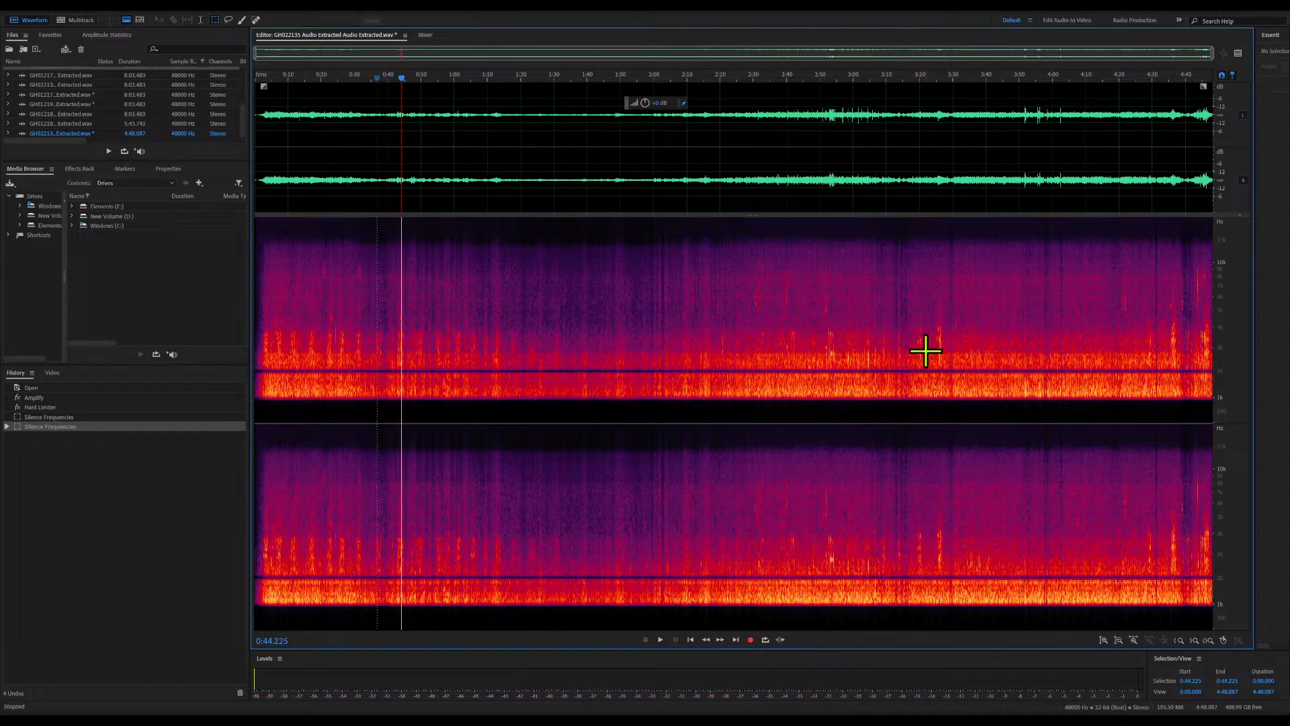
Silence the remaining low frequencies up to the removed tone band across the whole file and listen to the opening part
left_click(1210, 369)
left_click_drag(1210, 369, 161, 527)
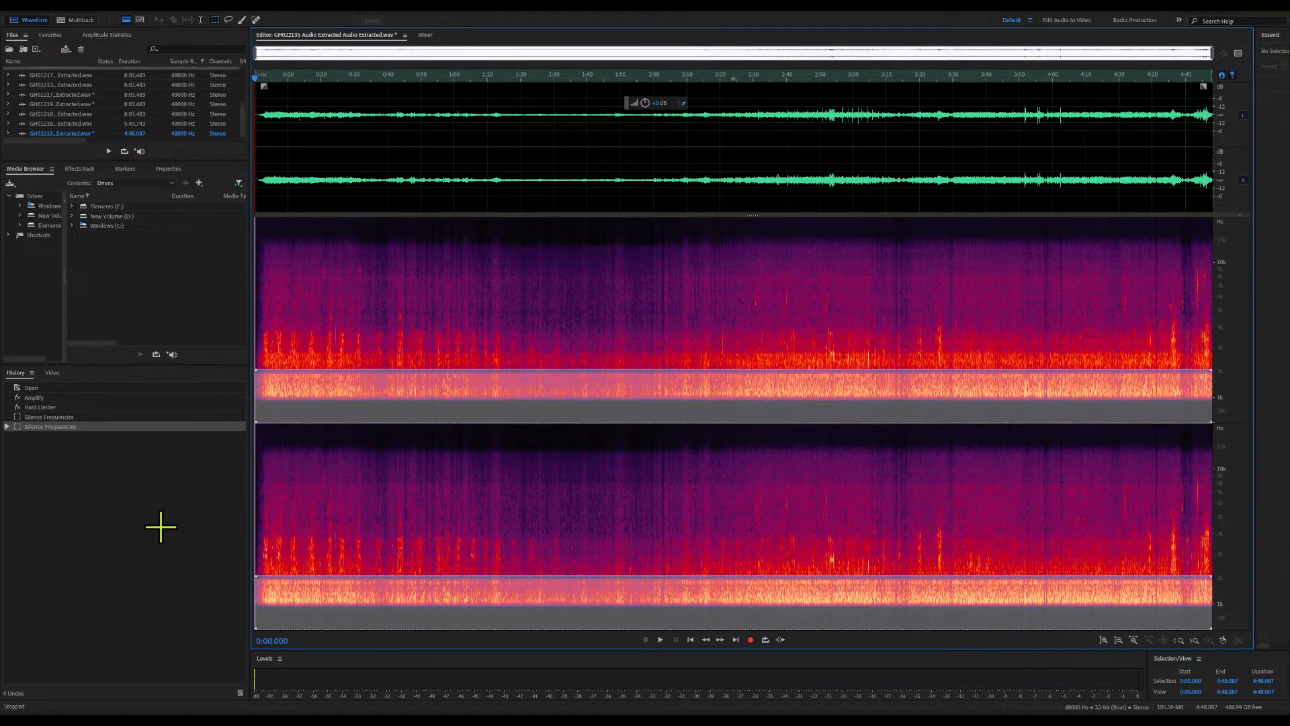
key("Delete")
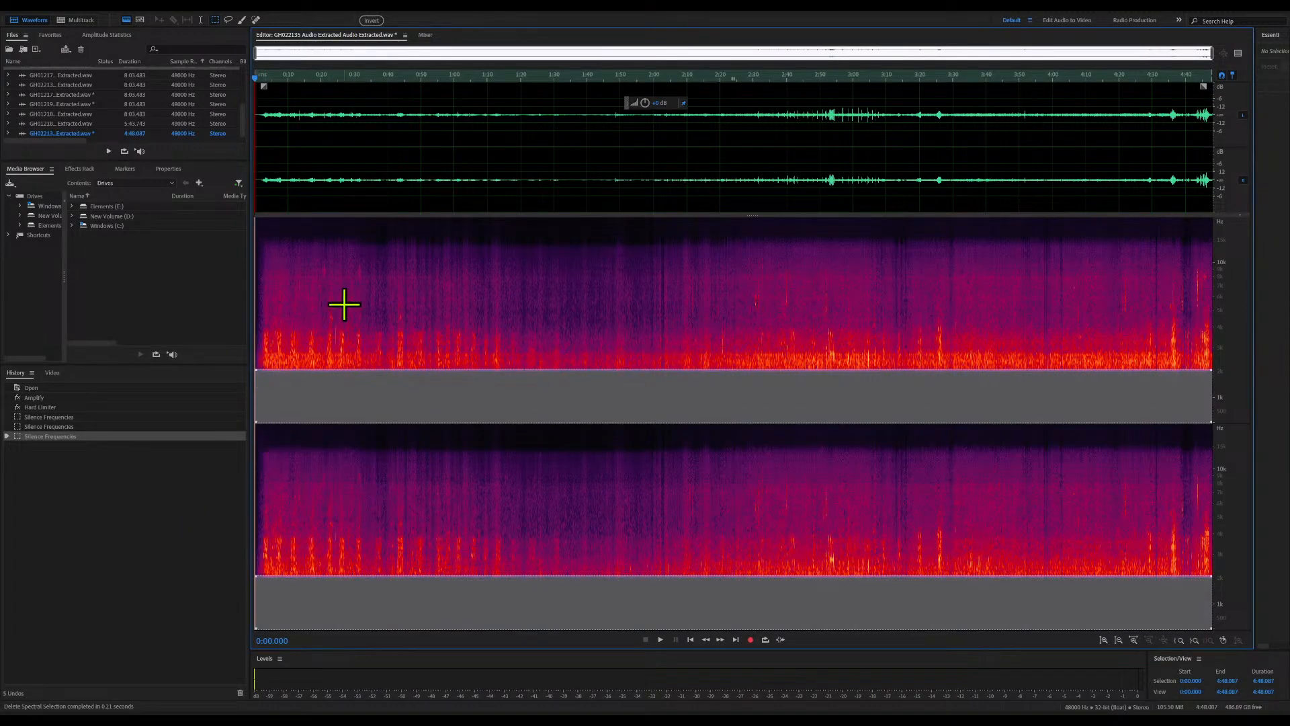
left_click(344, 304)
key("space")
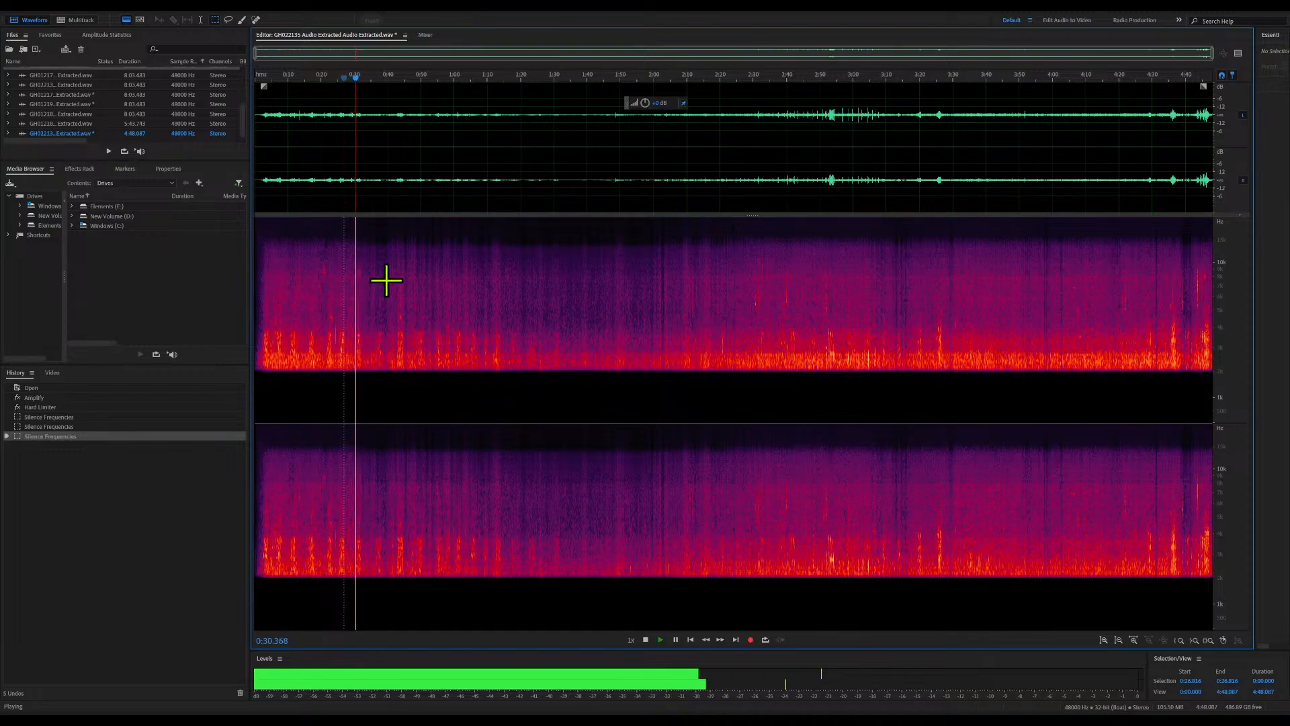
key("space")
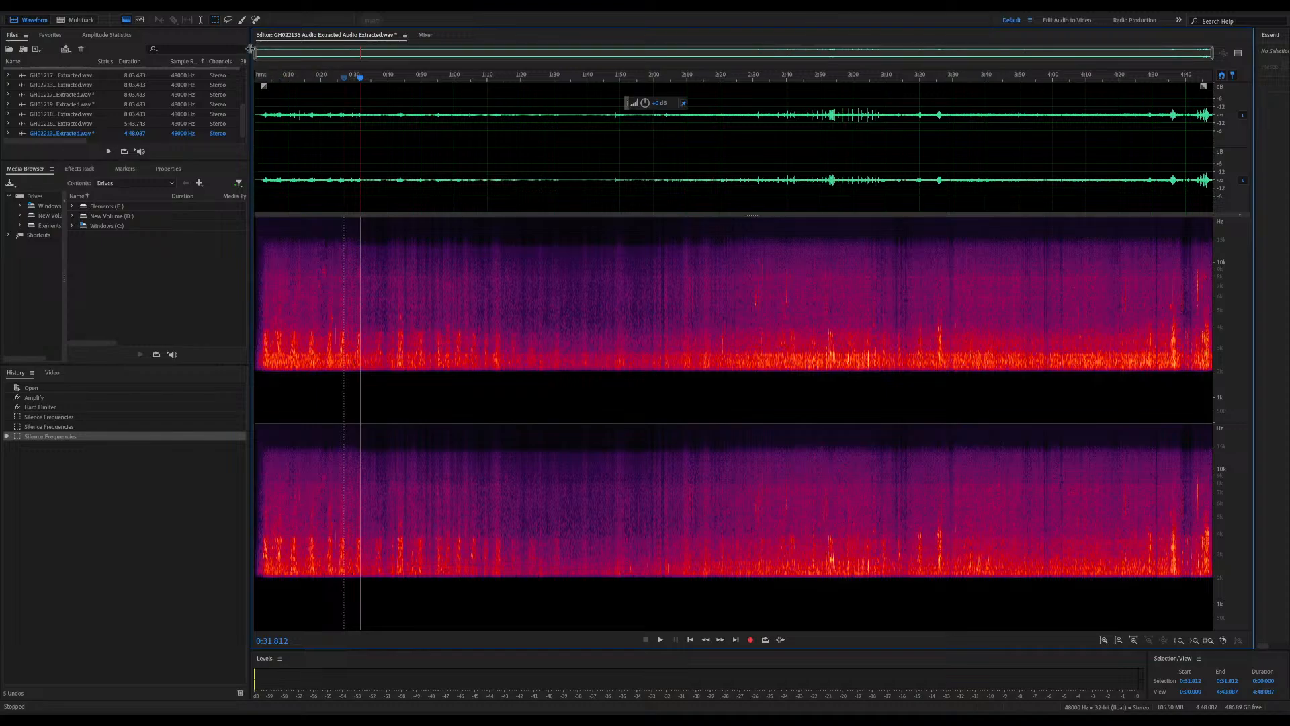
Find a quiet, noise-only passage and capture a noise print from about 0:38.4 to 0:39.1
left_click_drag(254, 53, 387, 61)
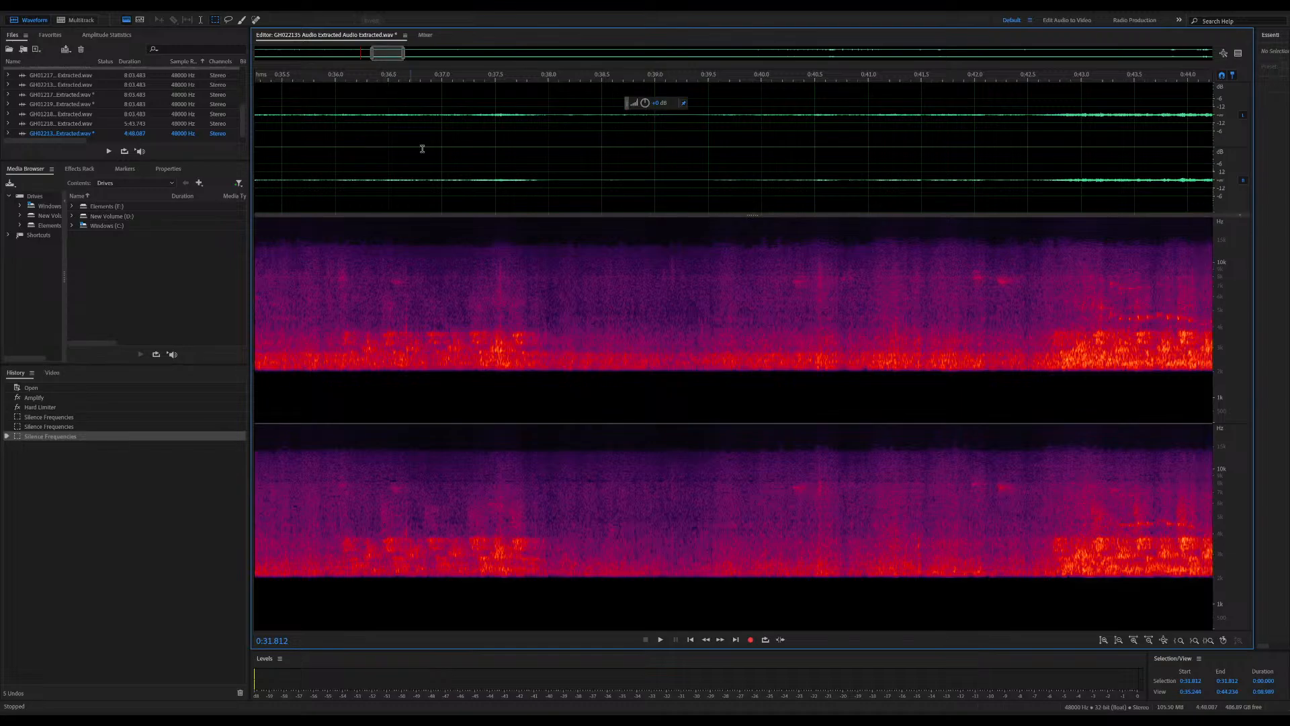
left_click(351, 84)
key("space")
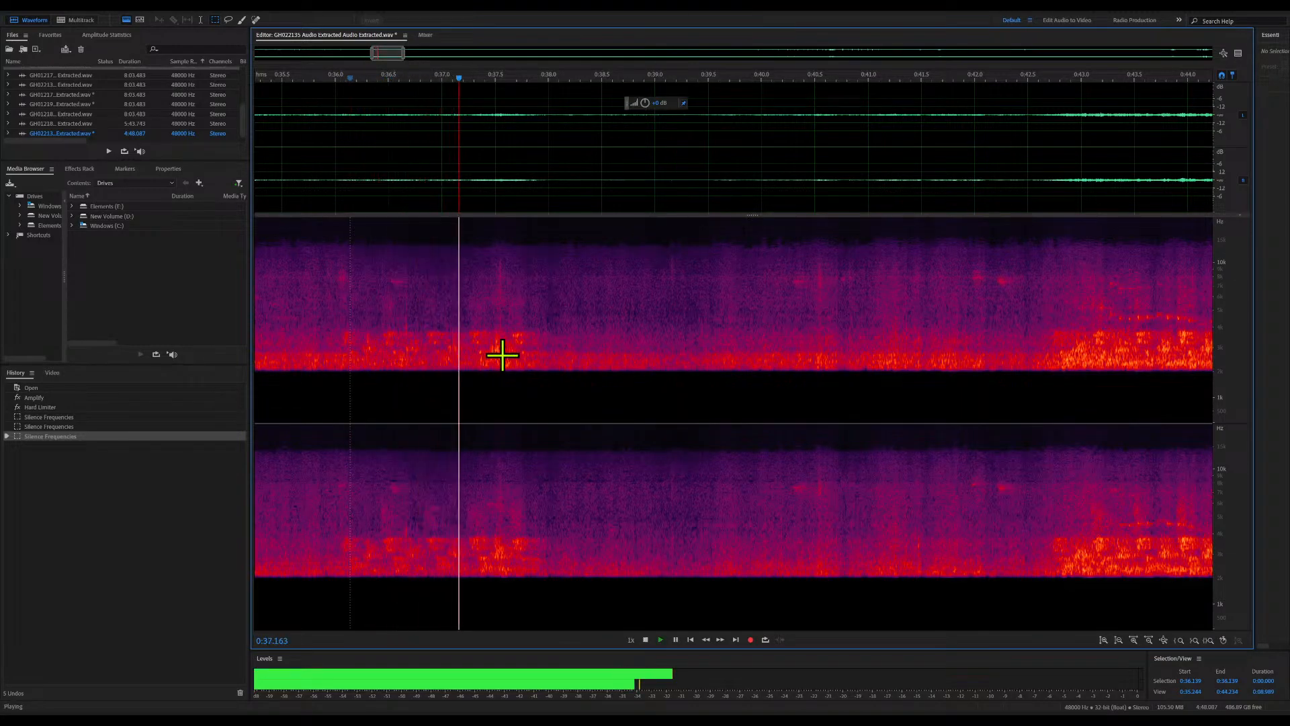
key("space")
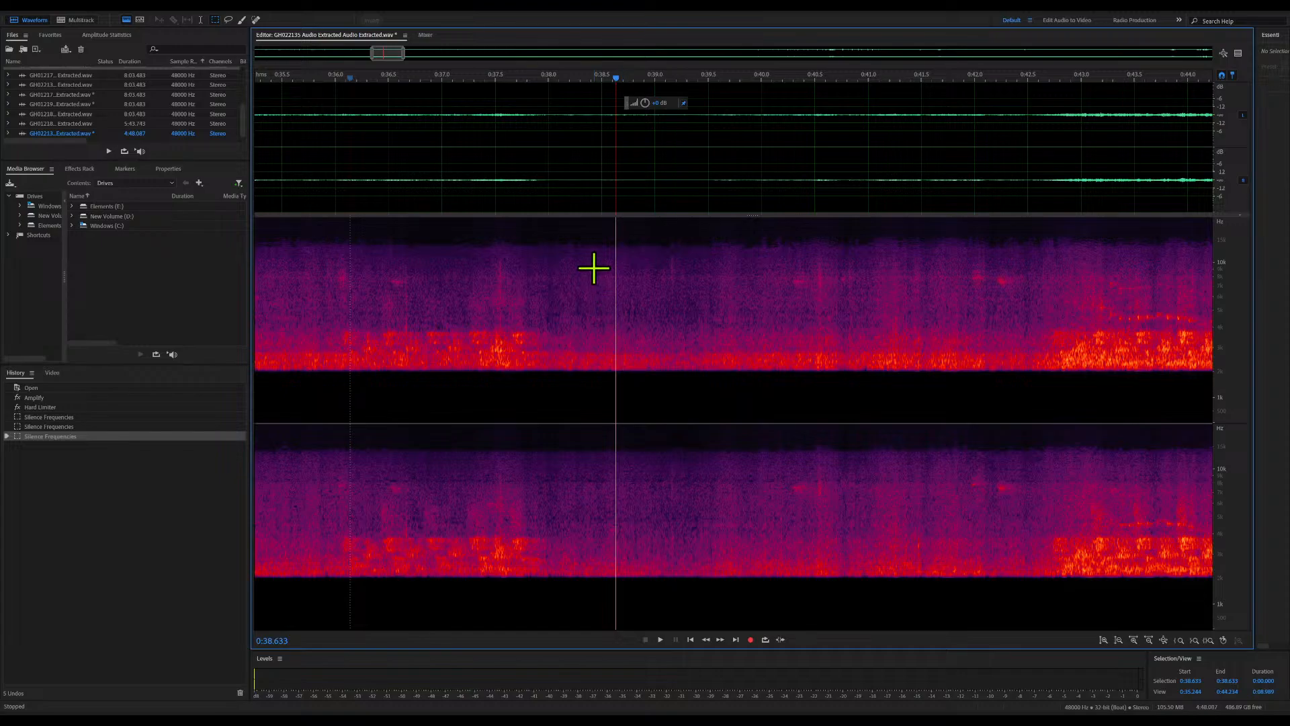
left_click(593, 227)
key("space")
key("space")
left_click_drag(591, 220, 667, 430)
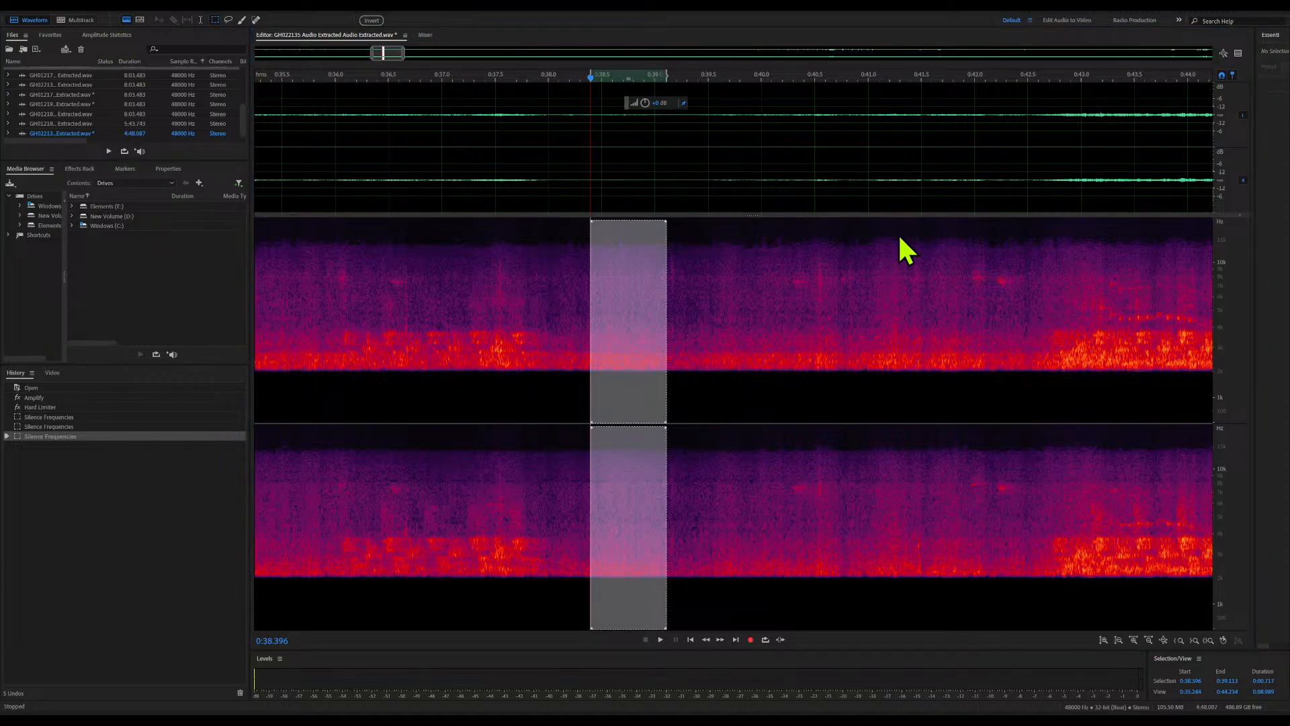
key("shift+p")
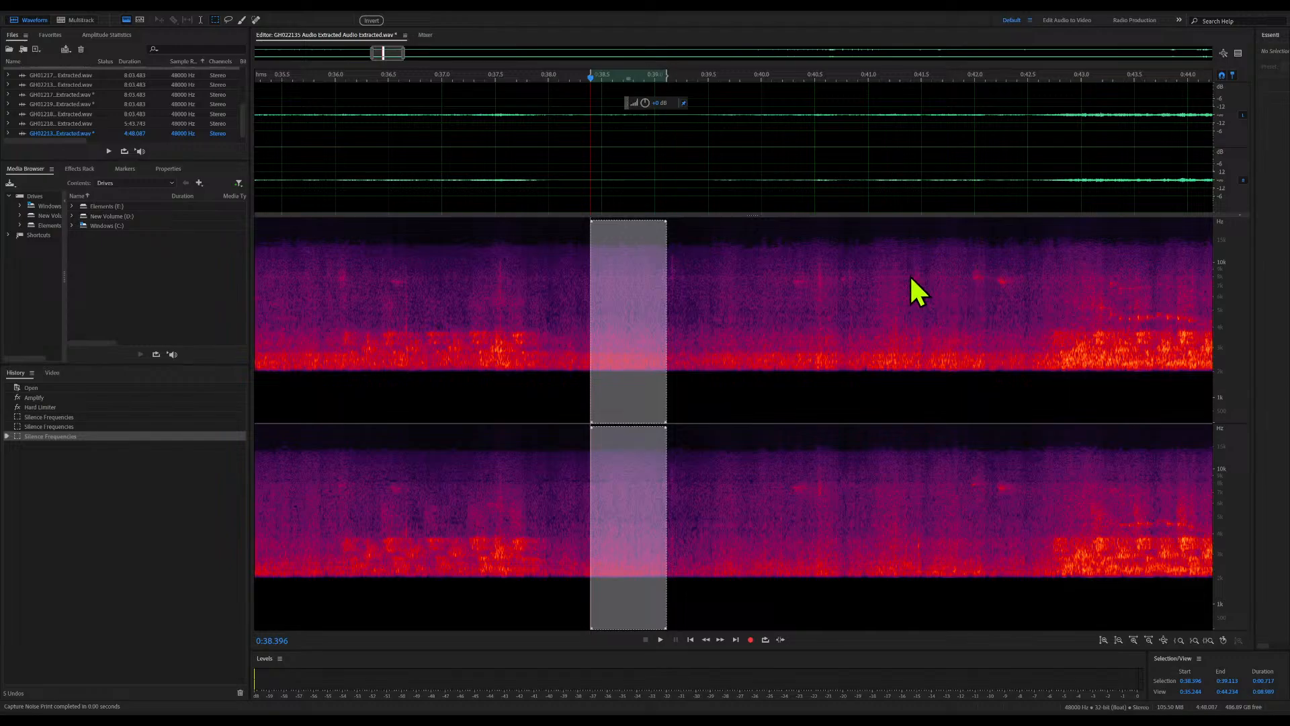
Apply Noise Reduction with the captured print to the whole file and listen to the result from about 3:37
left_click(701, 280)
key("space")
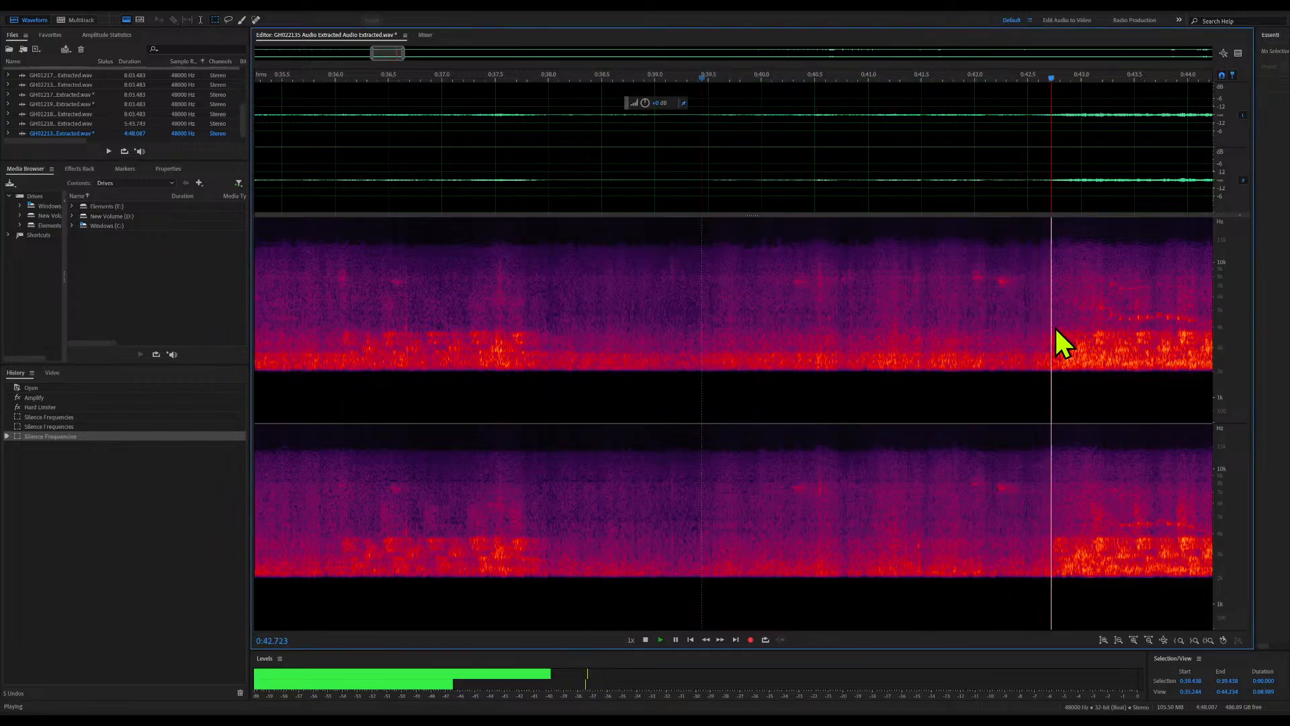
key("ctrl+shift+p")
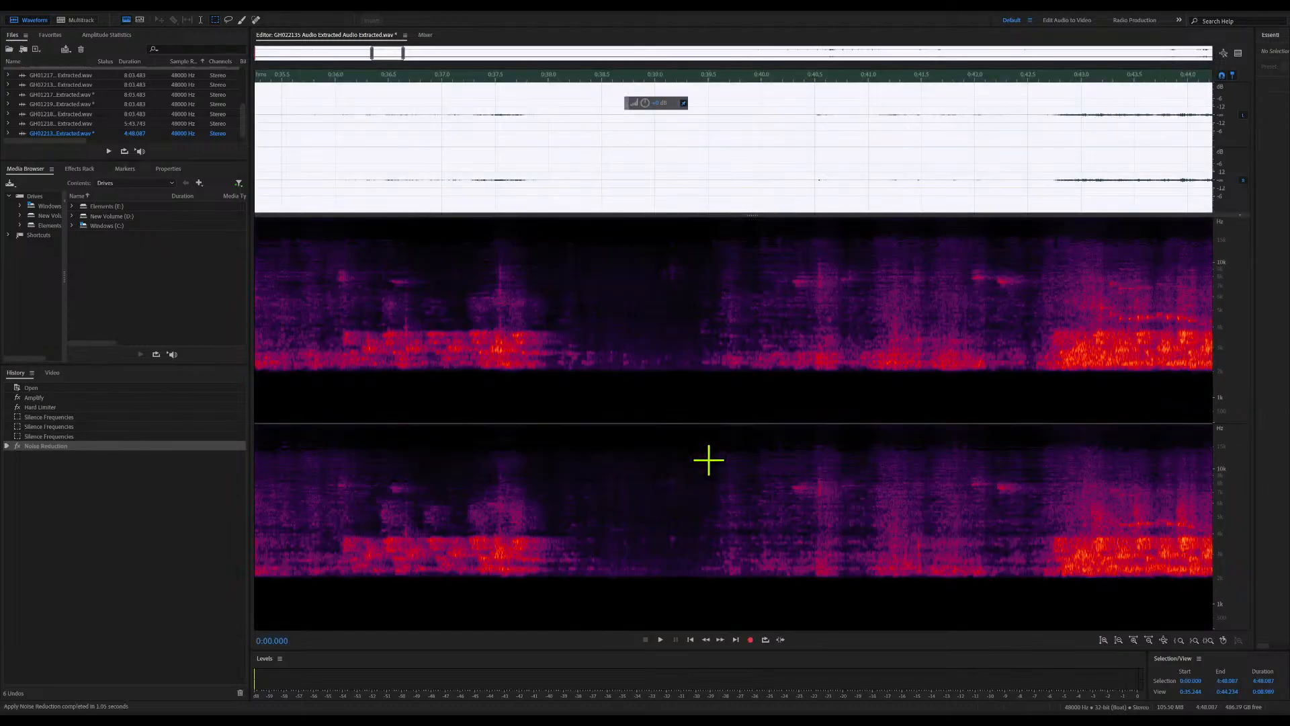
left_click(608, 437)
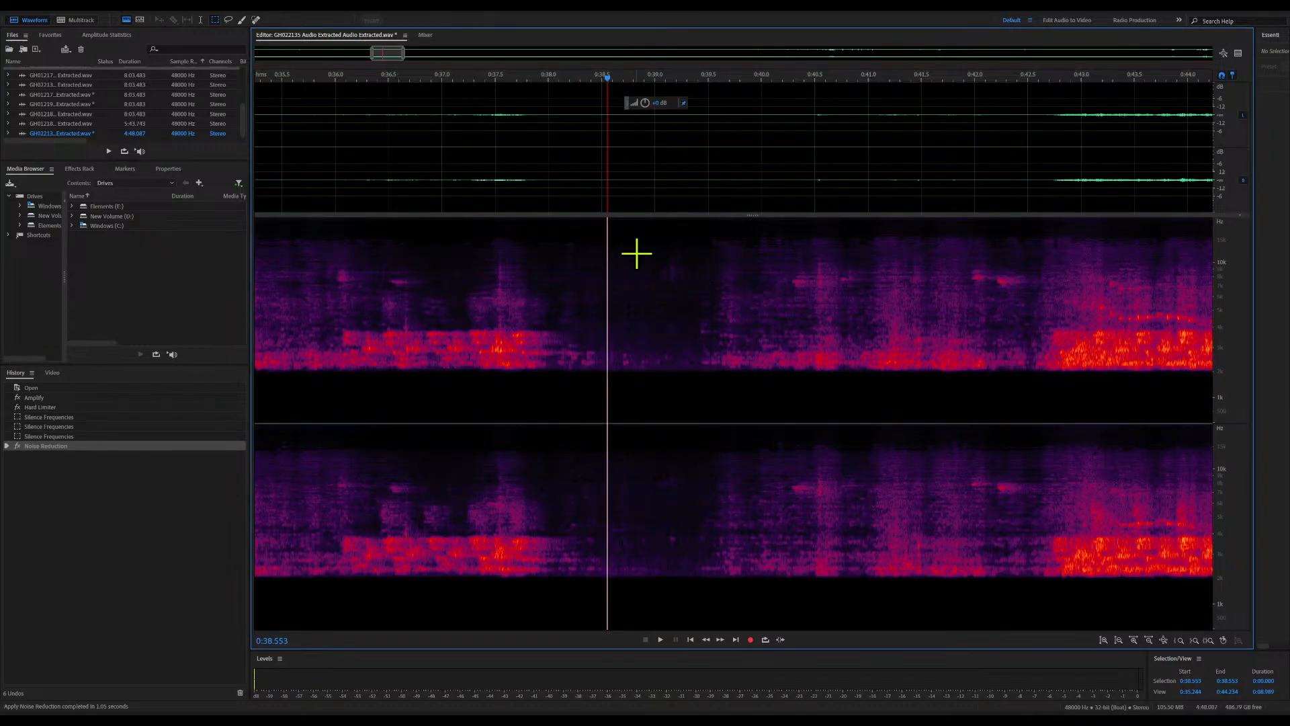
left_click_drag(404, 55, 1213, 62)
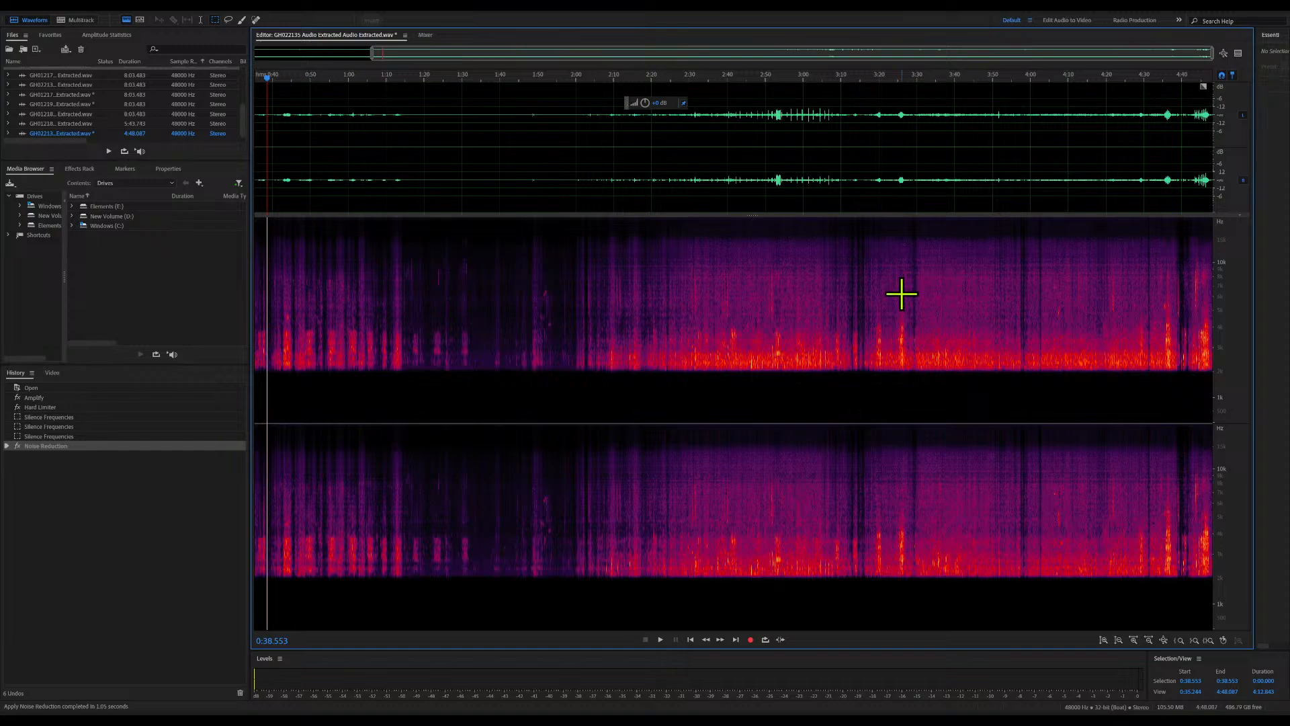
left_click(945, 286)
key("space")
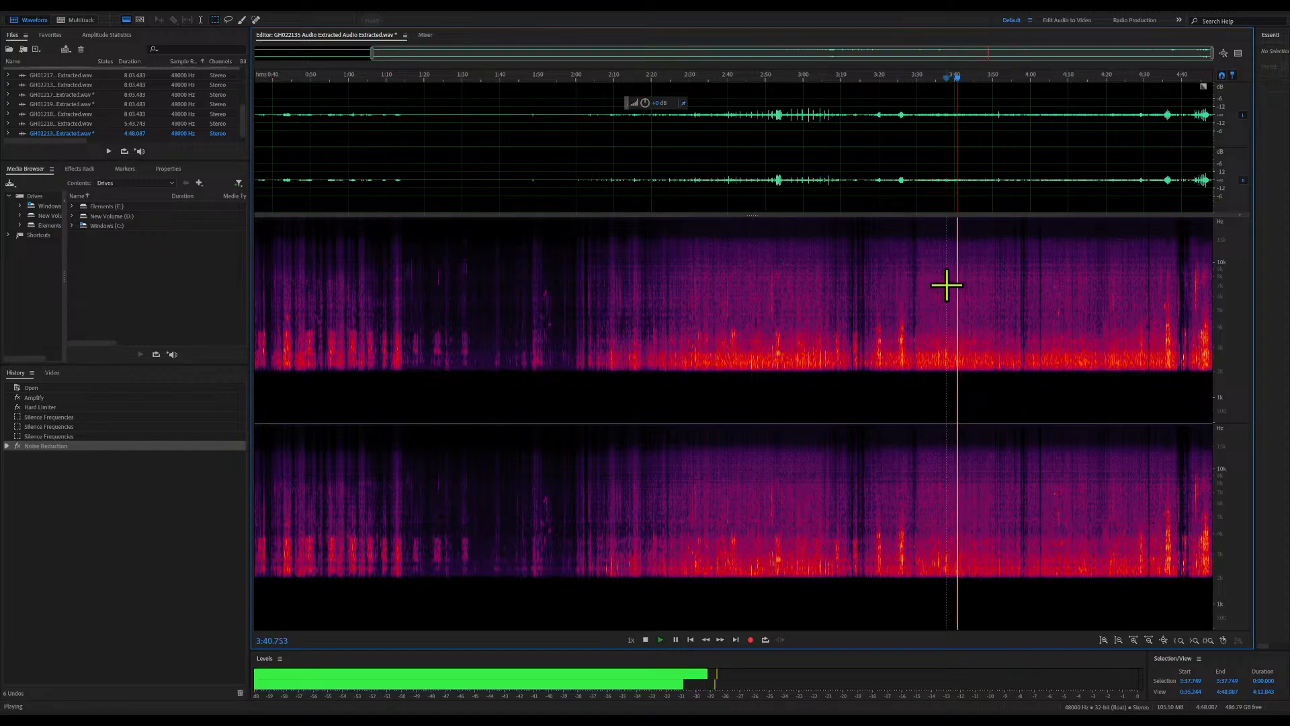
key("space")
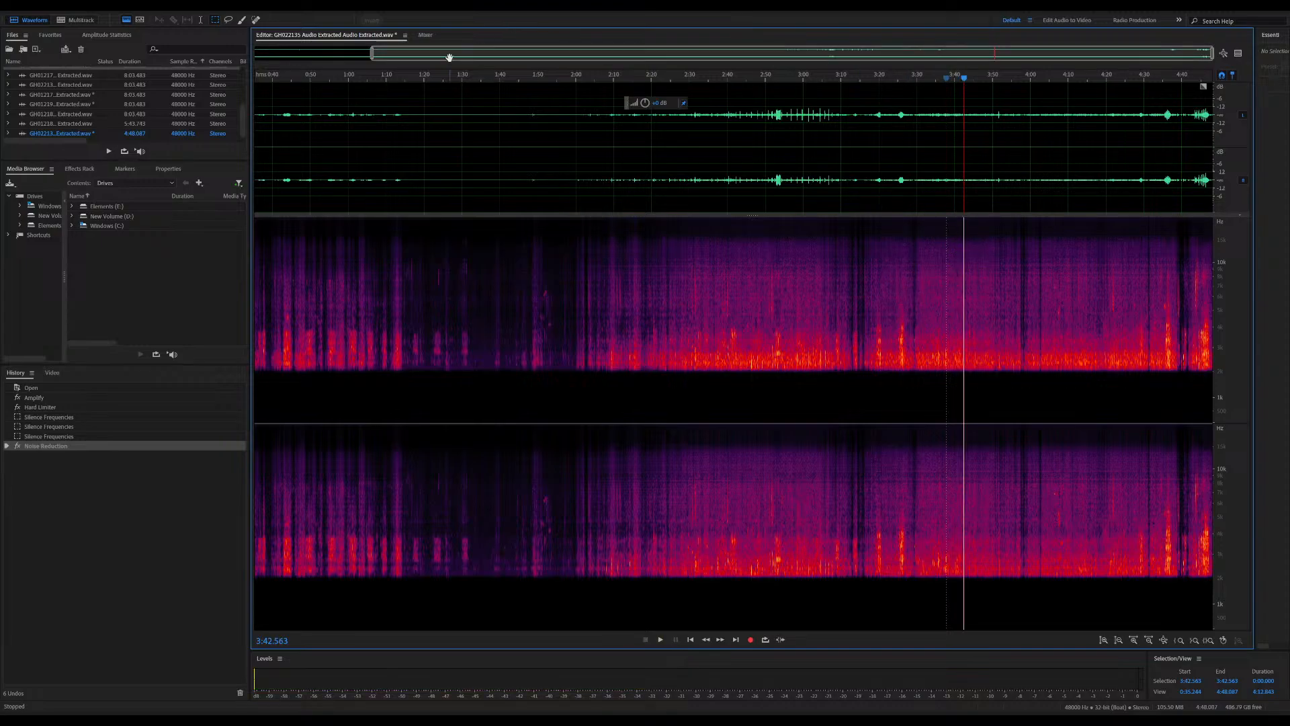
Zoom in near the end of the file and listen at several points between about 4:25.7 and 4:27.5
left_click_drag(372, 51, 1144, 55)
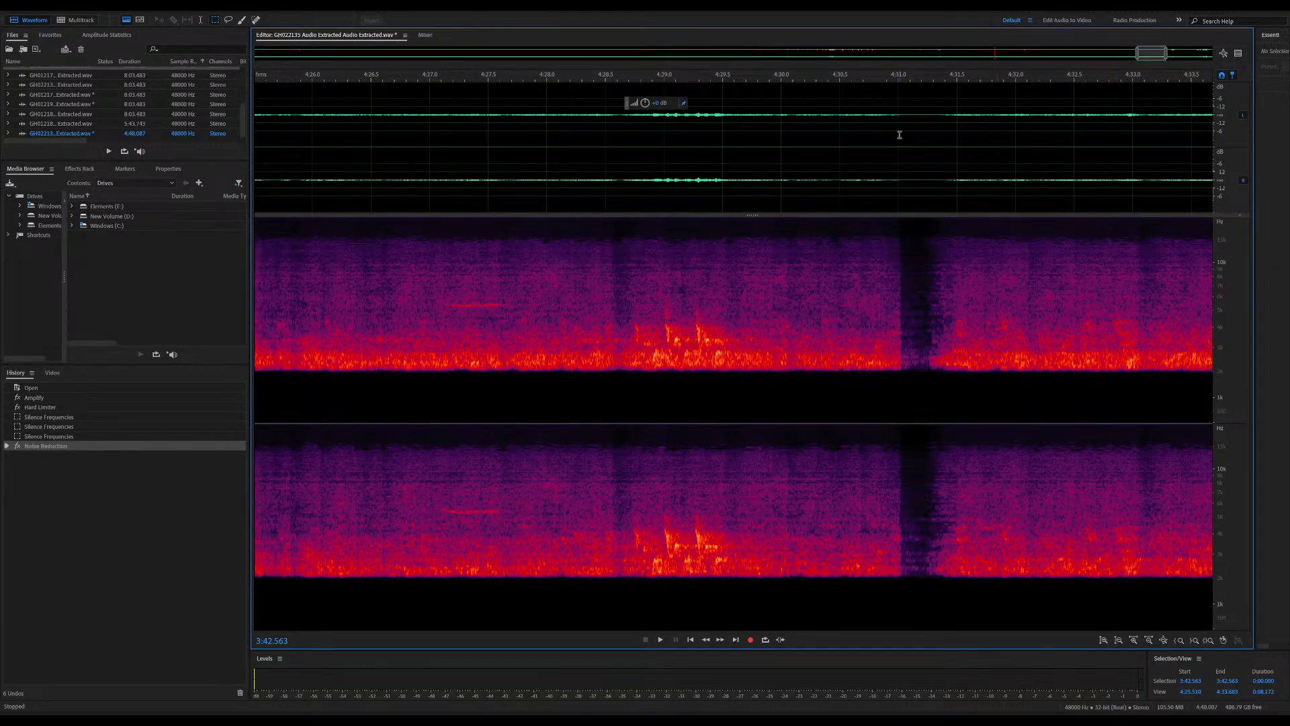
left_click(447, 296)
key("space")
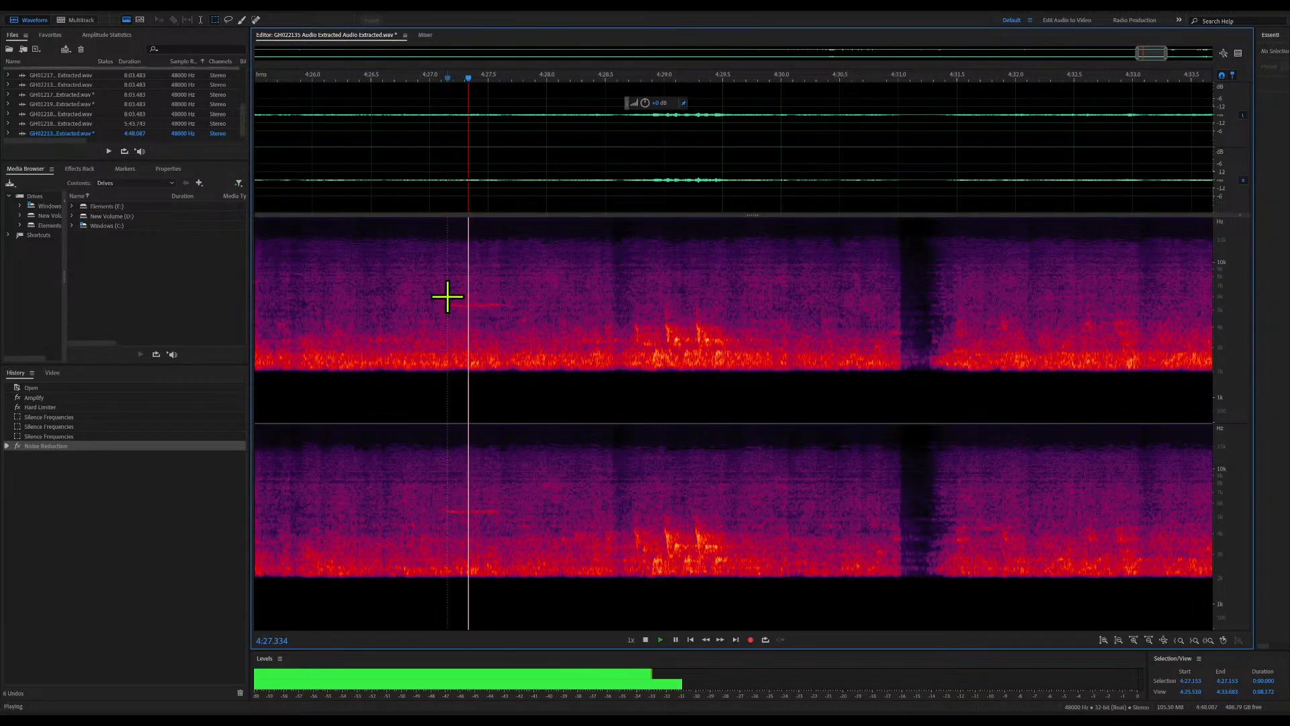
key("space")
left_click(338, 254)
key("space")
key("space")
left_click(280, 91)
key("space")
key("space")
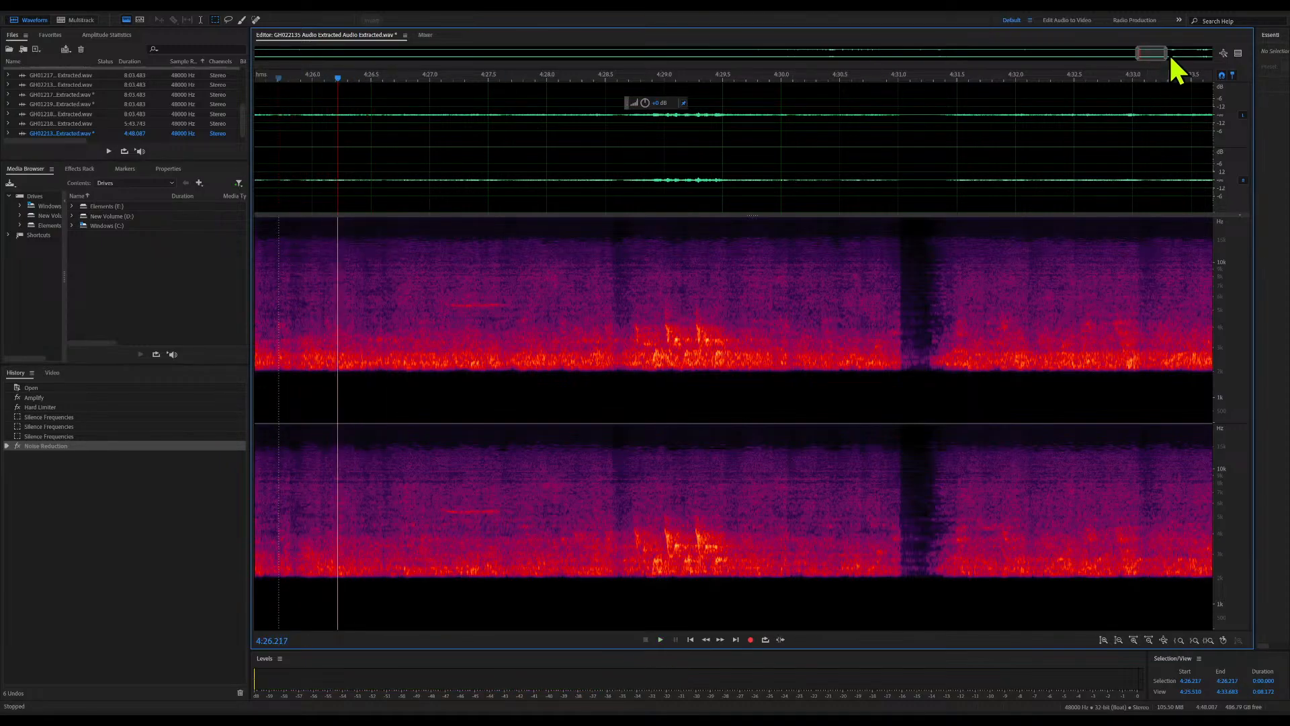
Find a noise-only passage after the bird calls near 4:21 and capture a noise print from about 4:22.5 to 4:22.8
left_click_drag(1152, 53, 1136, 53)
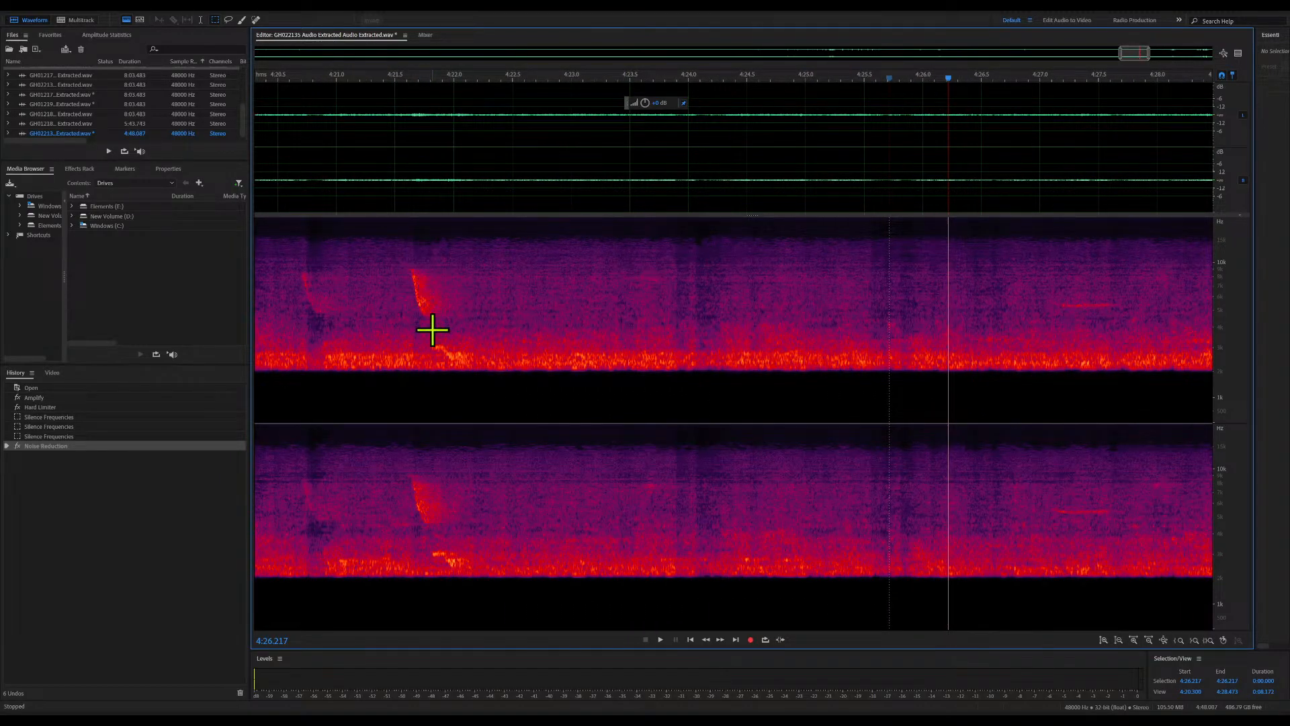
key("space")
key("space")
left_click(314, 80)
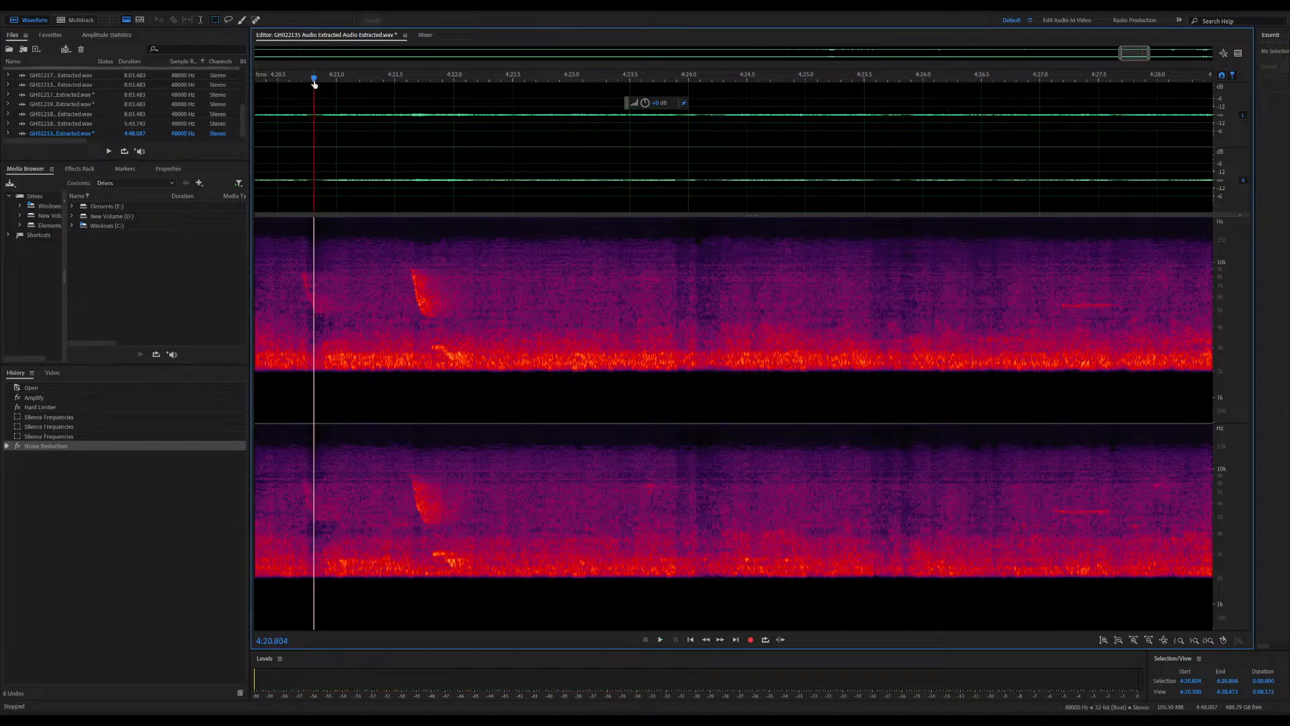
key("space")
key("space")
key("space")
key("space")
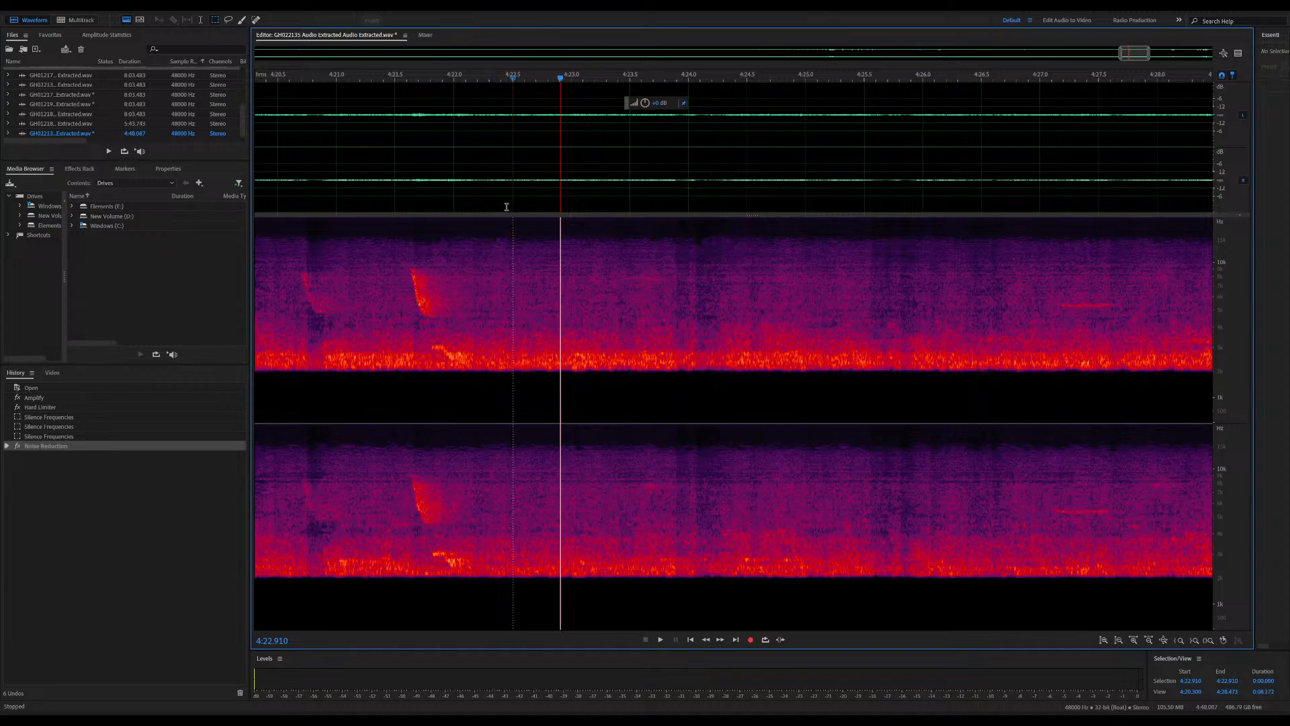
left_click_drag(516, 219, 552, 425)
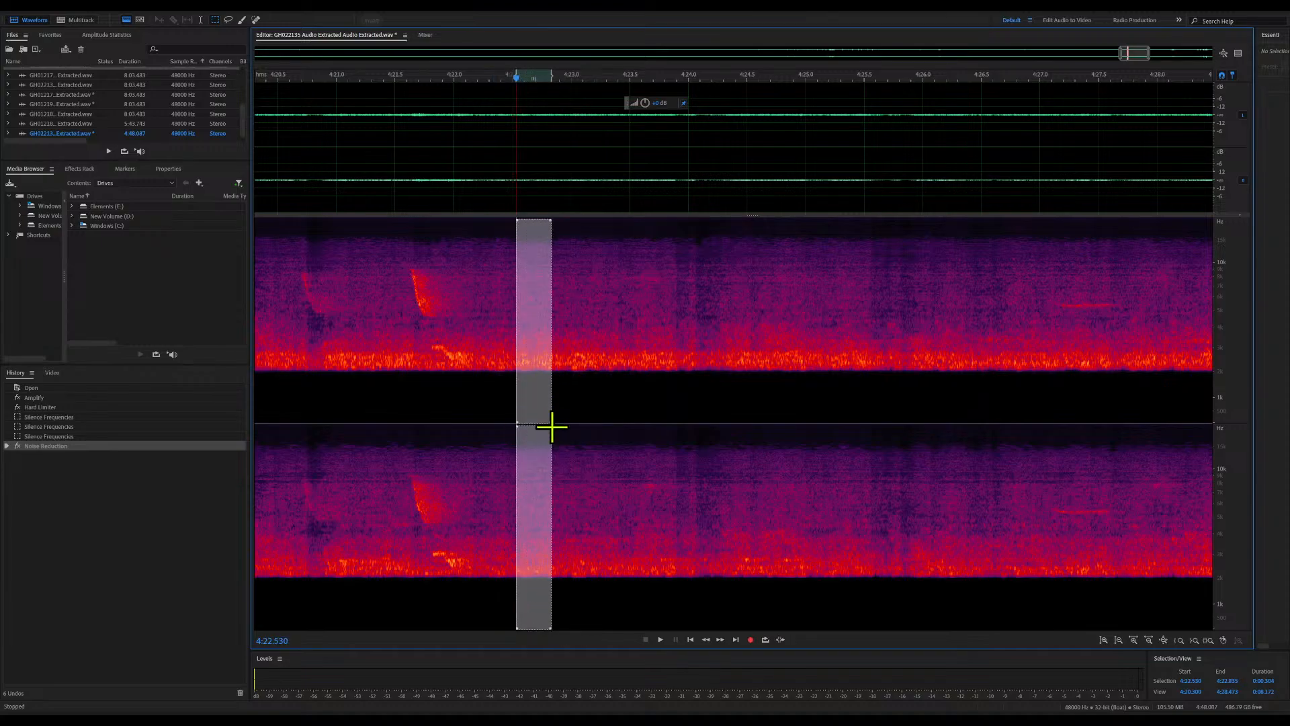
left_click_drag(550, 221, 550, 218)
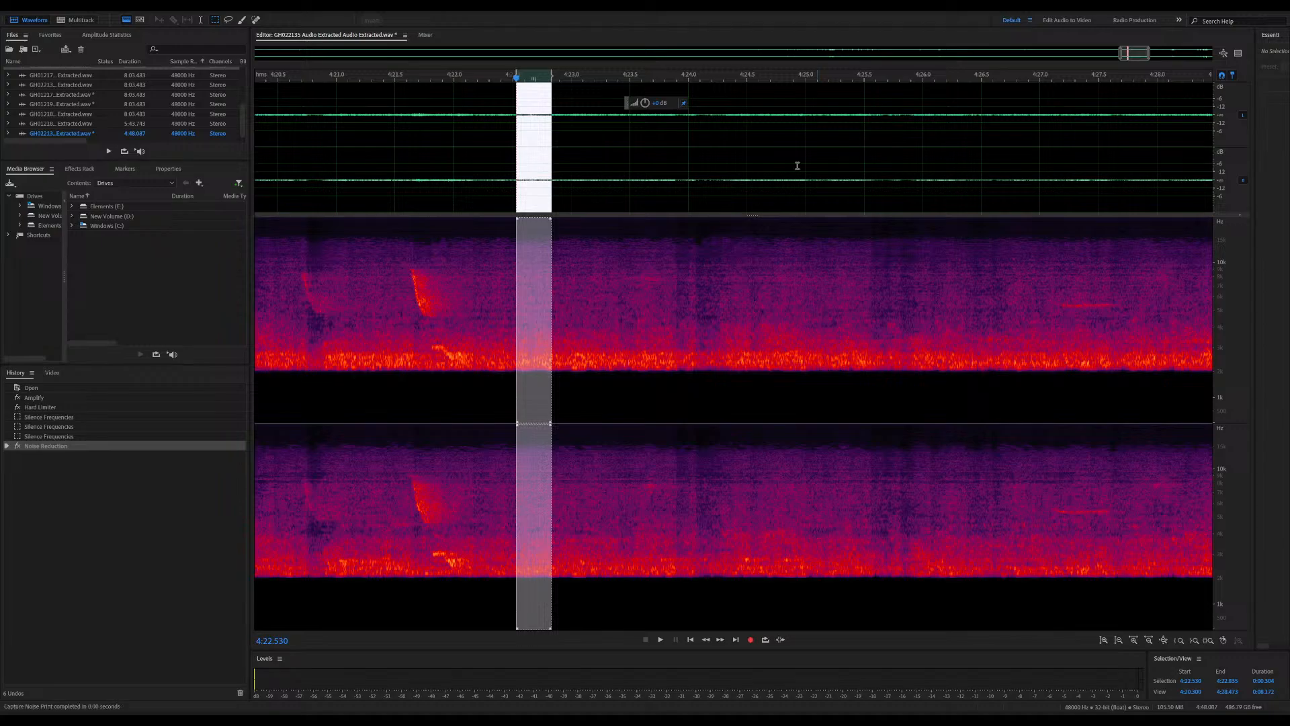
Listen to the passage from about 4:29 to 4:36 to judge the remaining background noise
left_click(611, 271)
key("space")
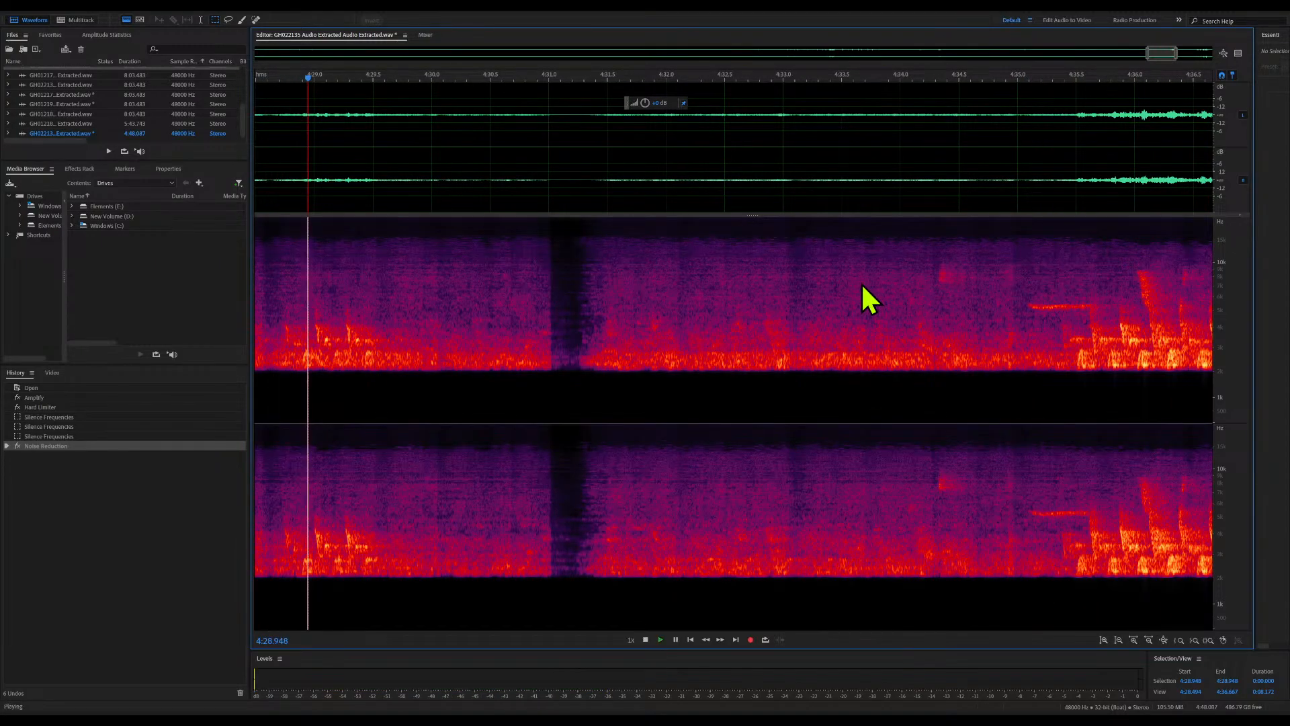
key("space")
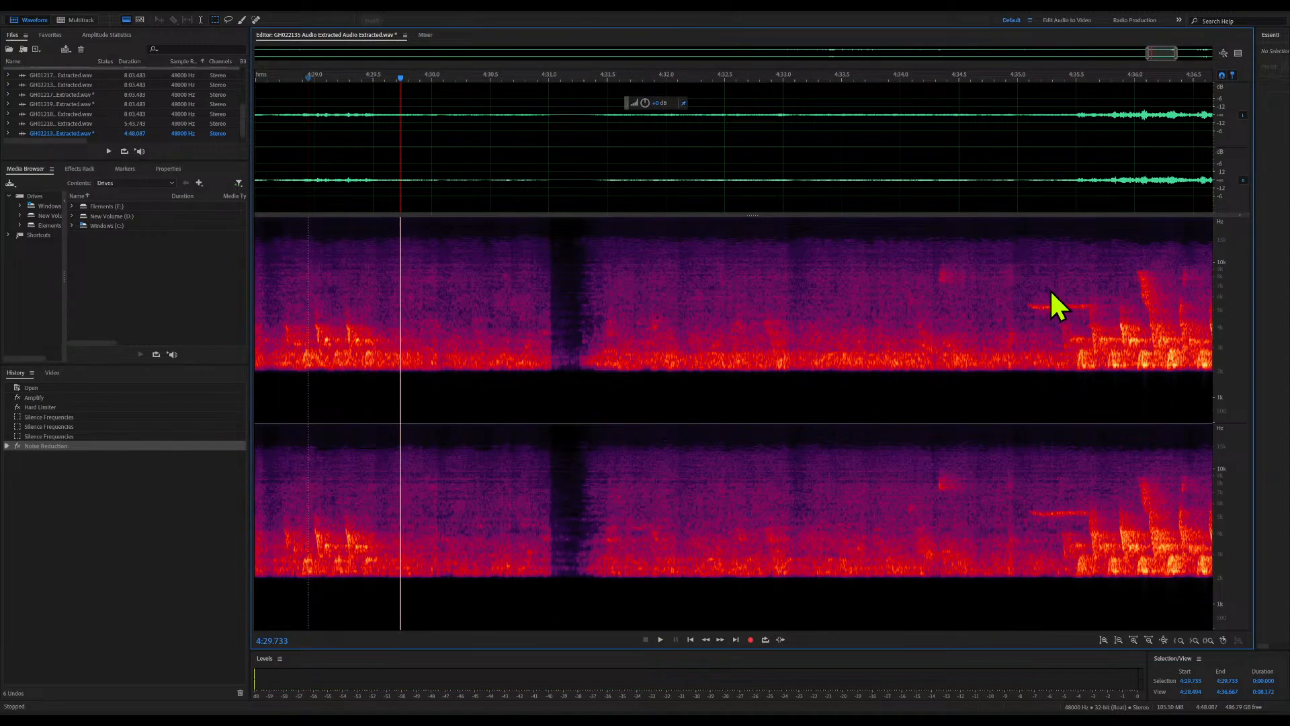
key("space")
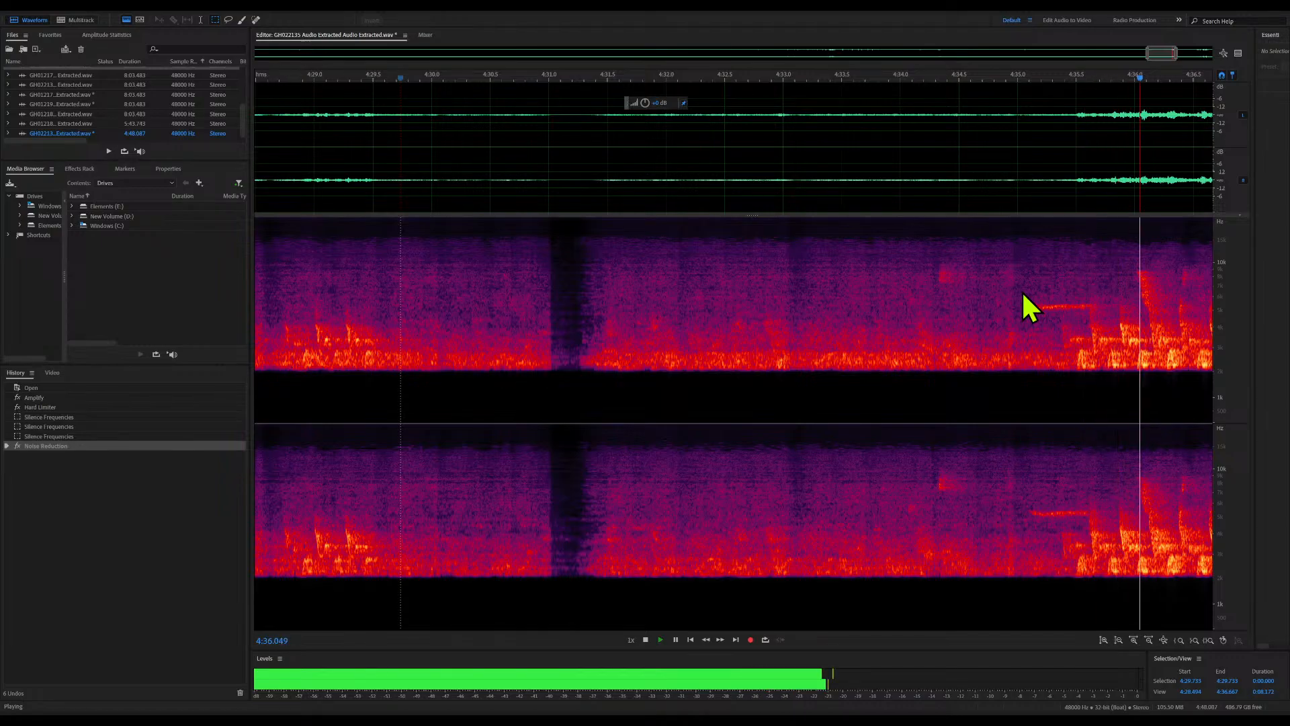
key("space")
Apply Noise Reduction with the new print to the whole file, listen from about 4:32.9, and save the file
key("shift+r")
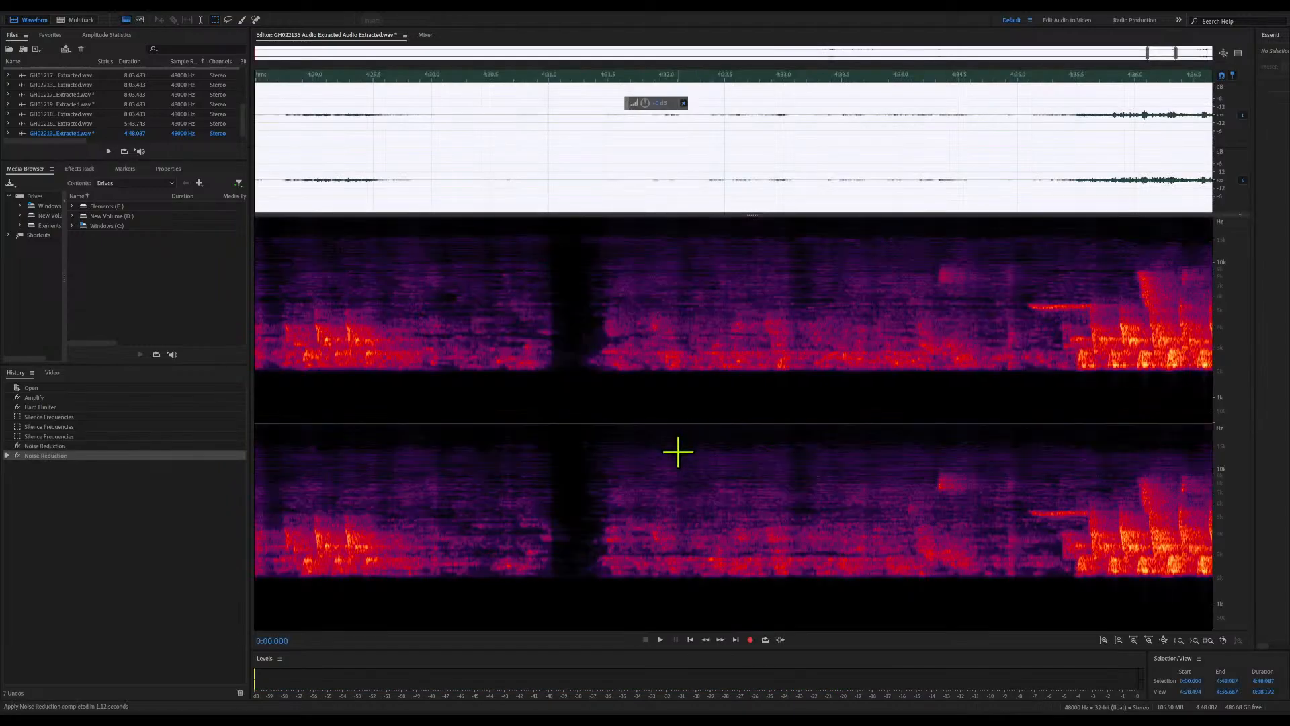
left_click(766, 417)
key("space")
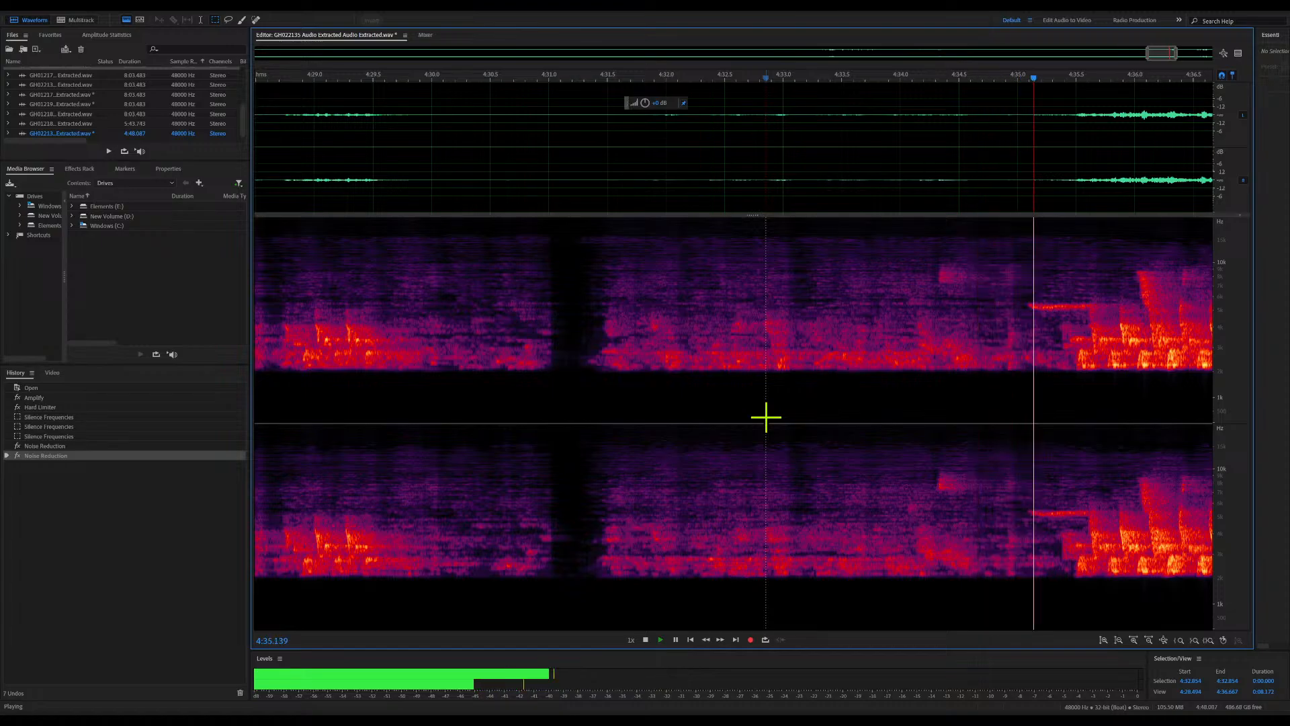
key("space")
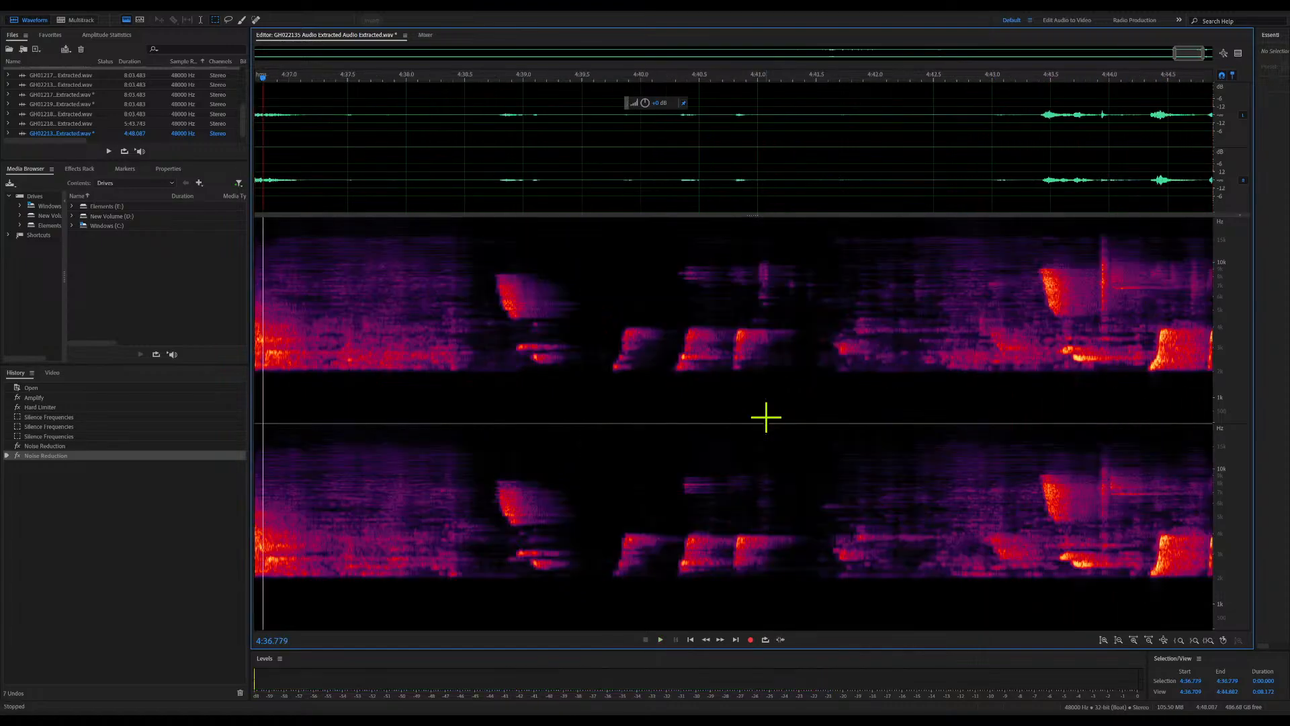
key("ctrl+s")
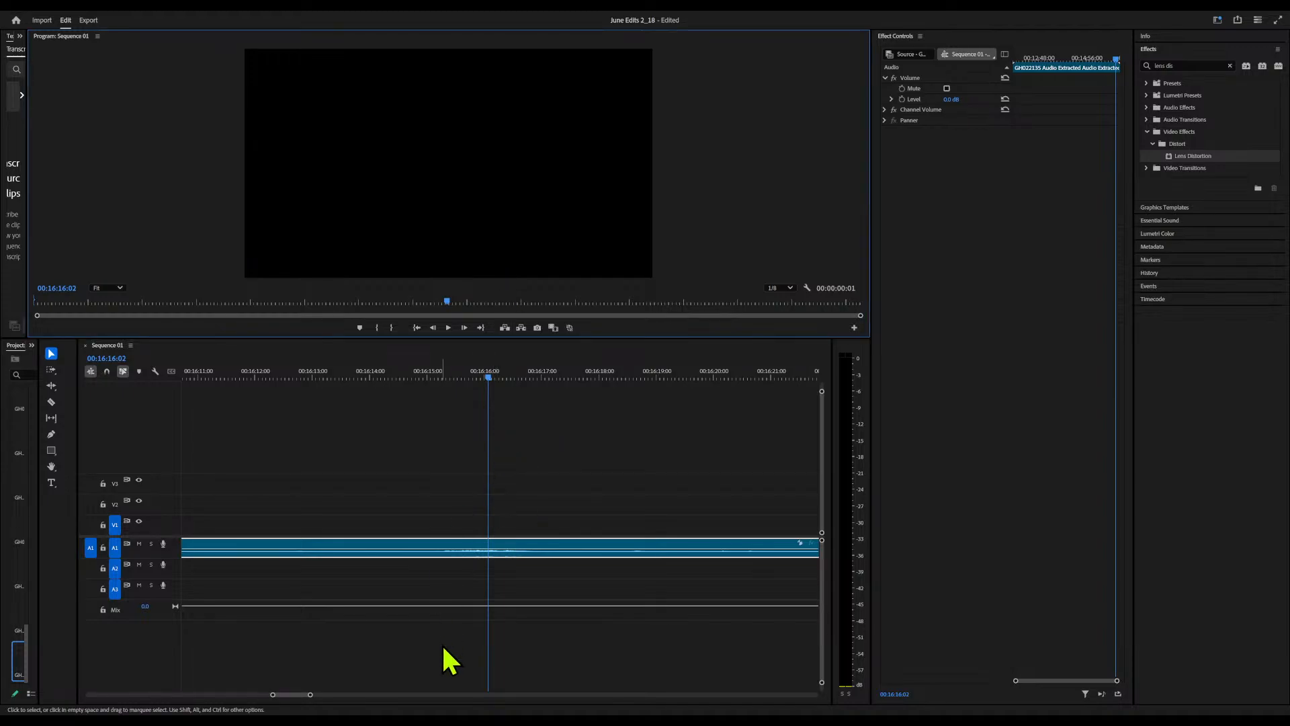
In Premiere Pro, move the cleaned GH022135 audio clip to the start of track A3 and ripple delete the empty gap before GH022137
left_click_drag(310, 696, 591, 694)
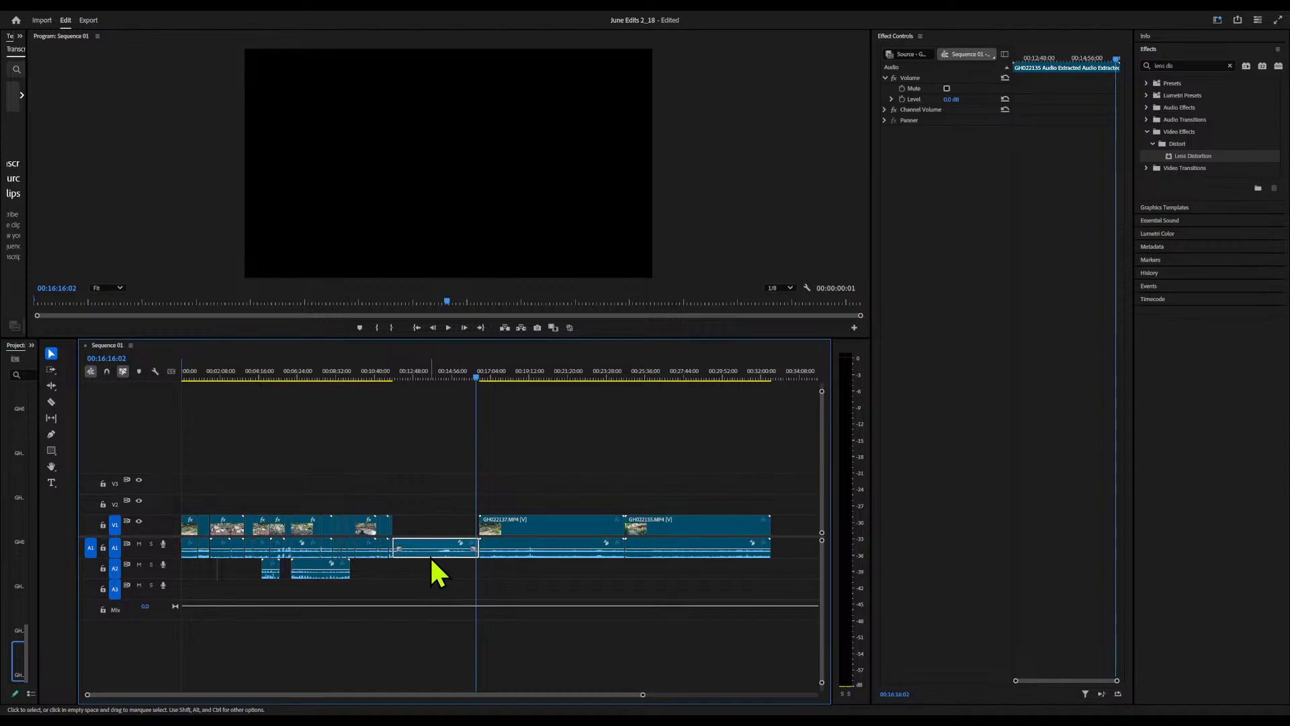
left_click_drag(433, 558, 351, 603)
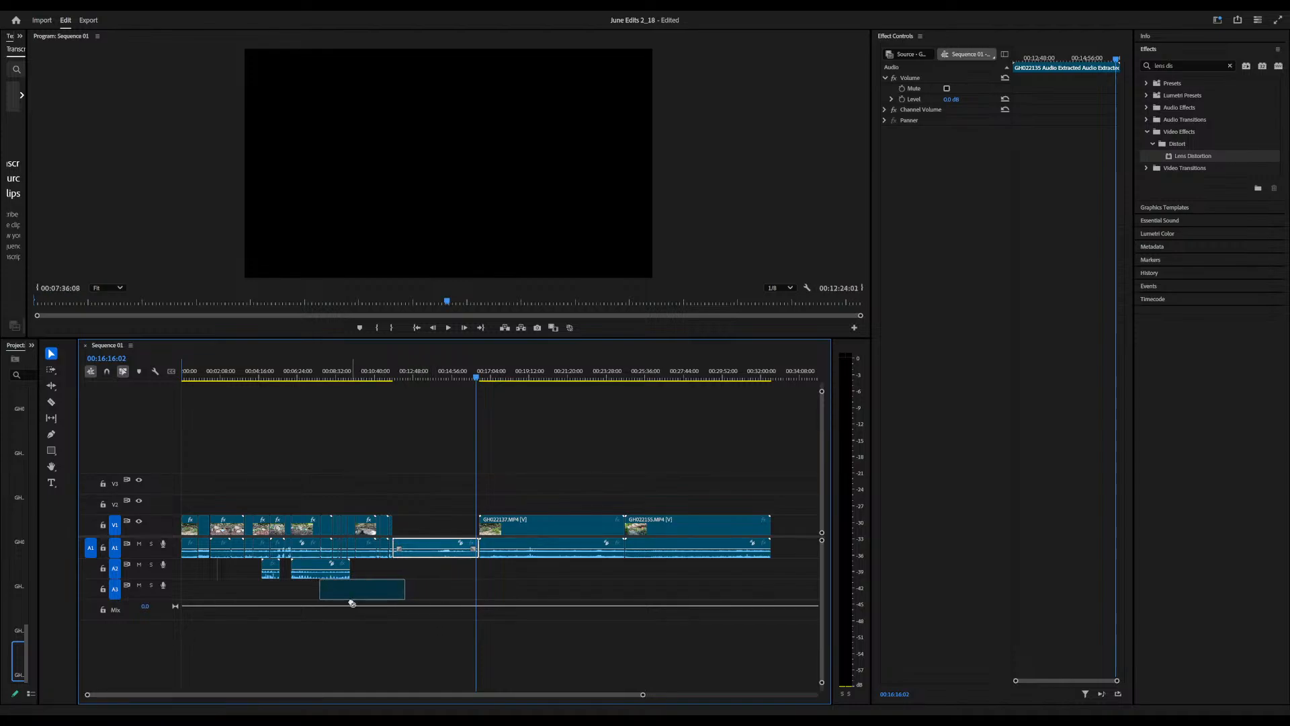
left_click_drag(256, 609, 260, 603)
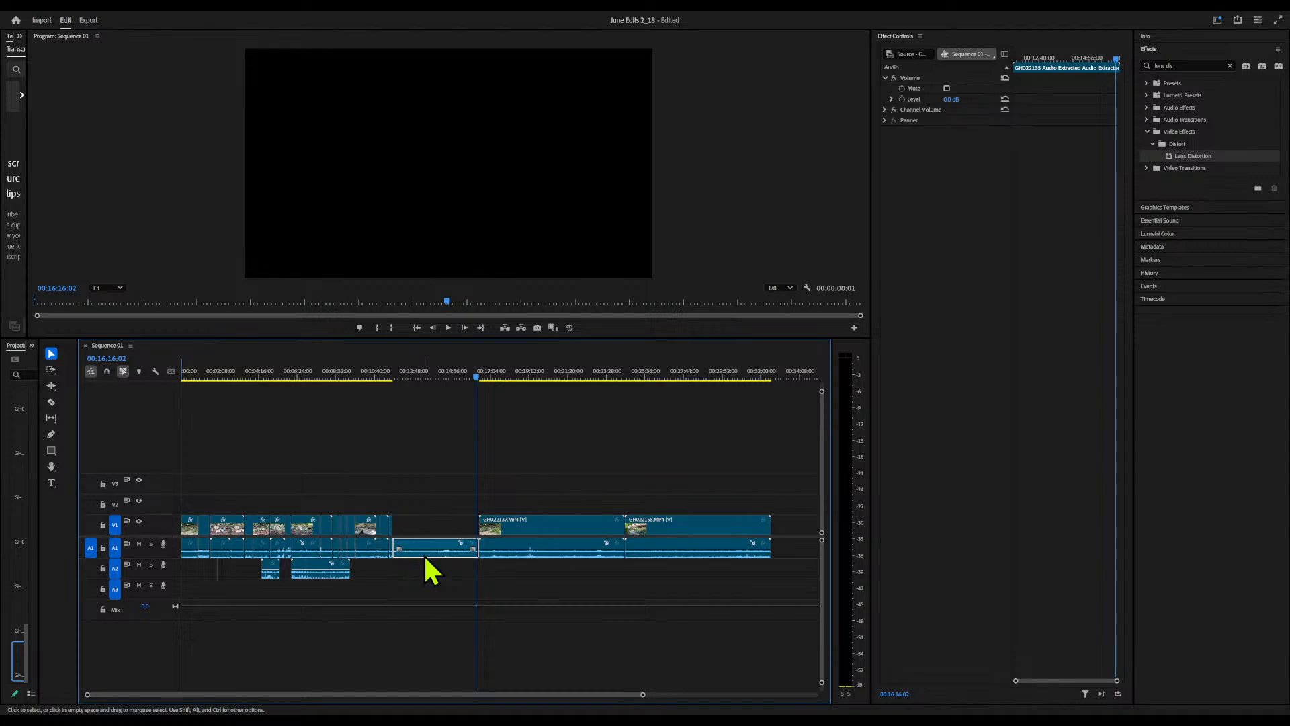
left_click_drag(424, 557, 197, 596)
left_click(441, 523)
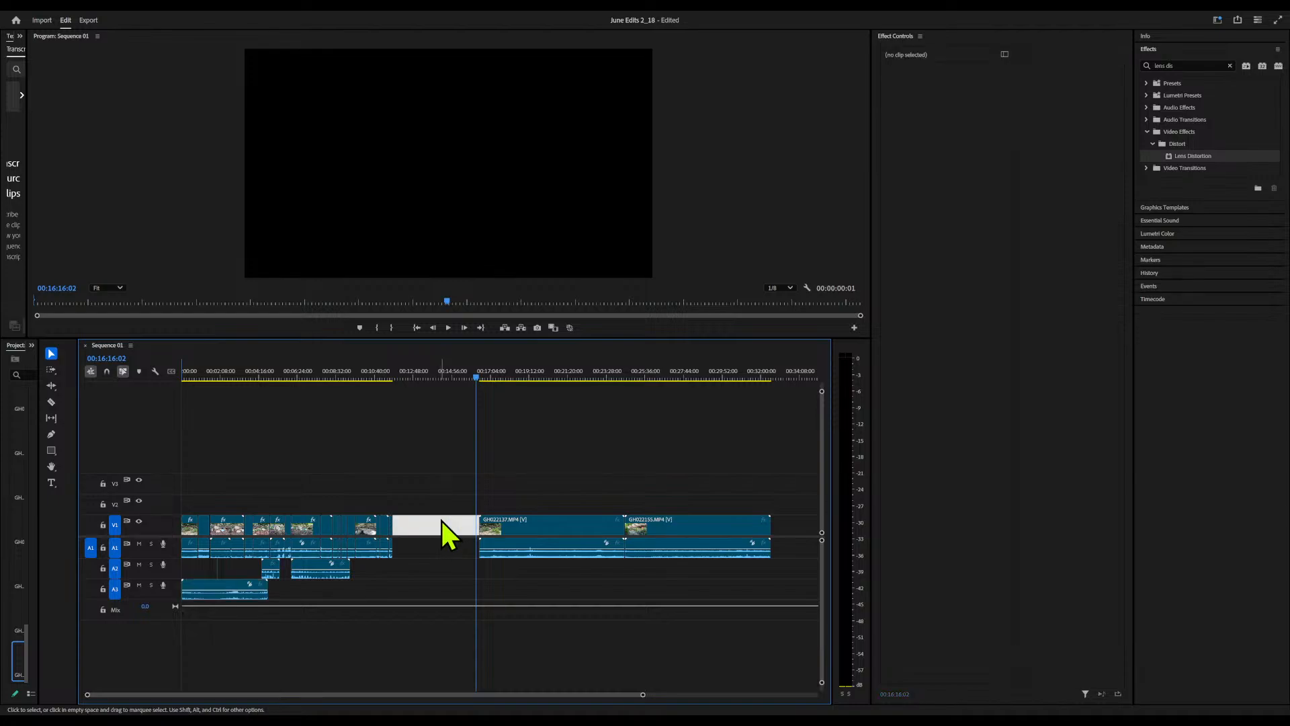
key("Delete")
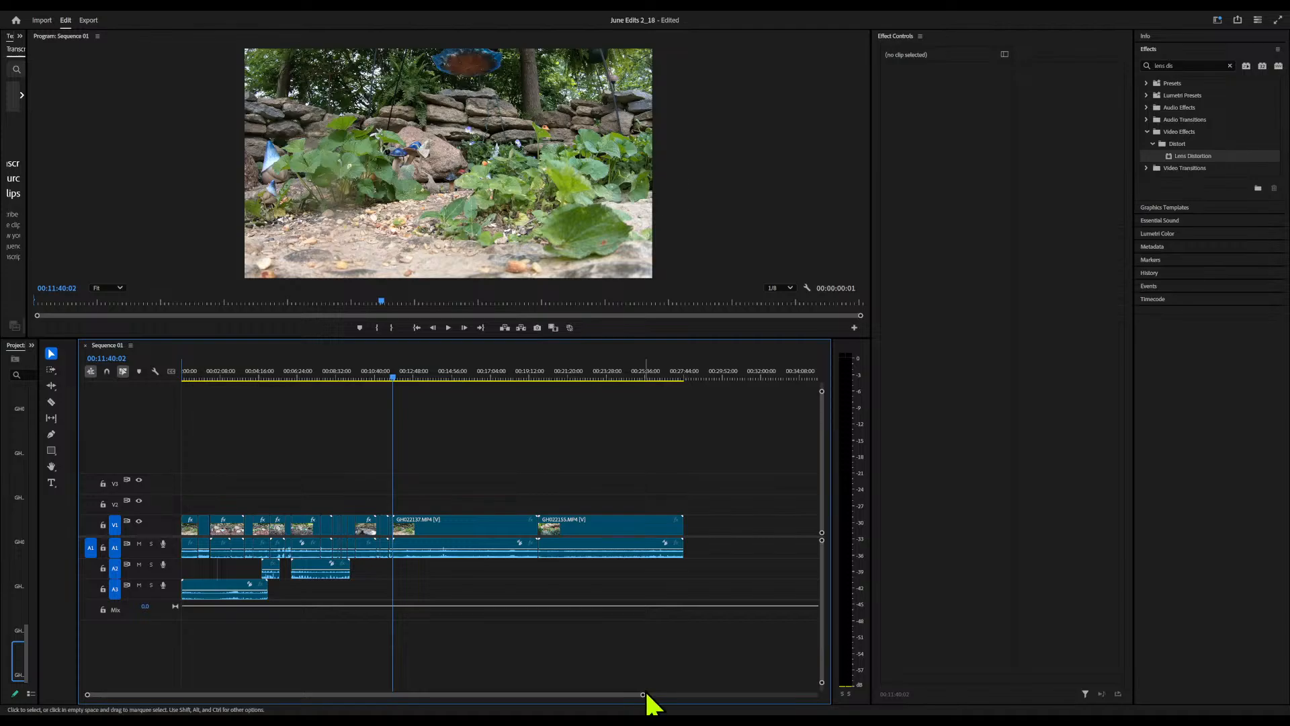
Scrub through the GH022137 clip and cut it at 00:13:44:02
left_click_drag(643, 695, 360, 707)
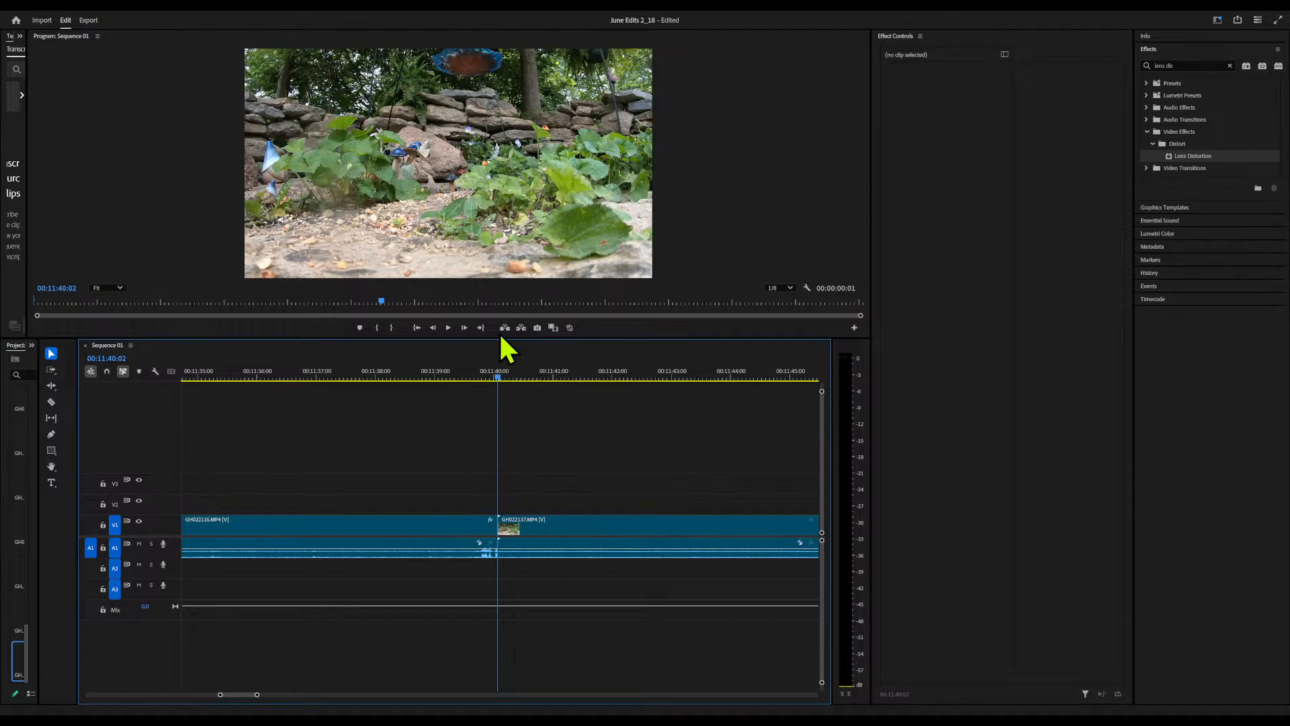
left_click(475, 373)
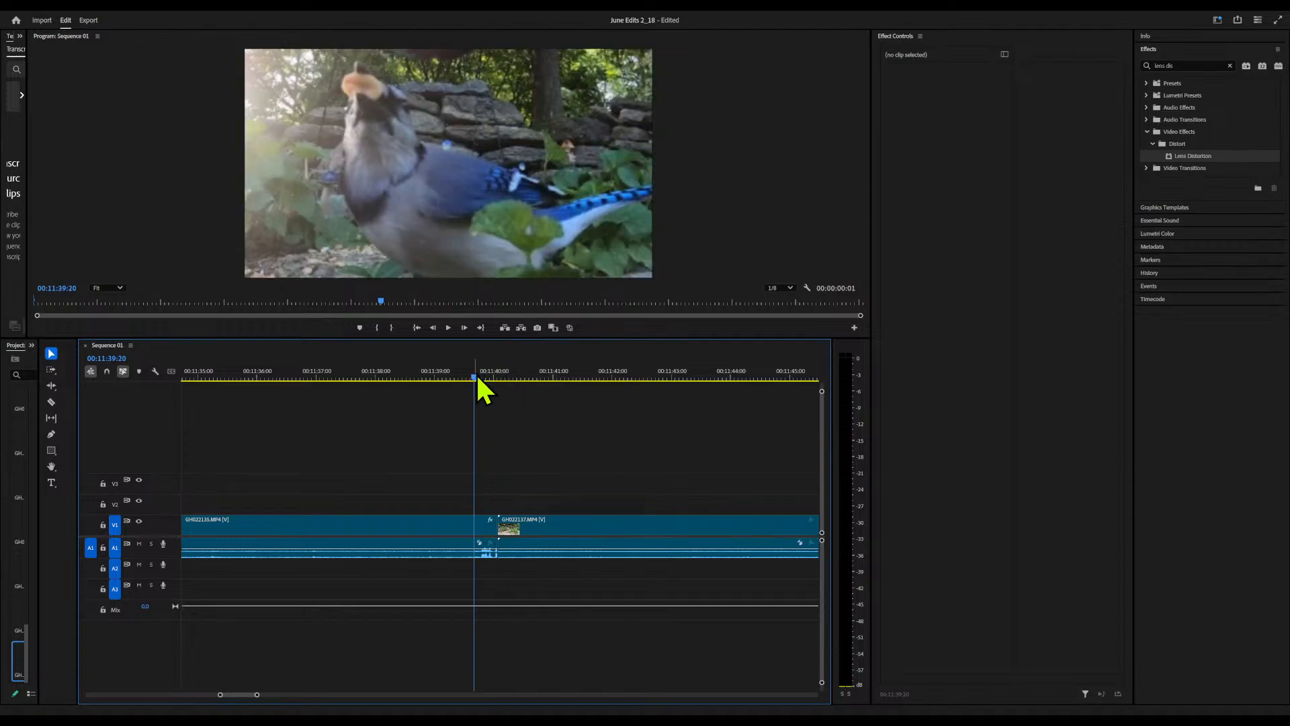
left_click_drag(509, 379, 269, 437)
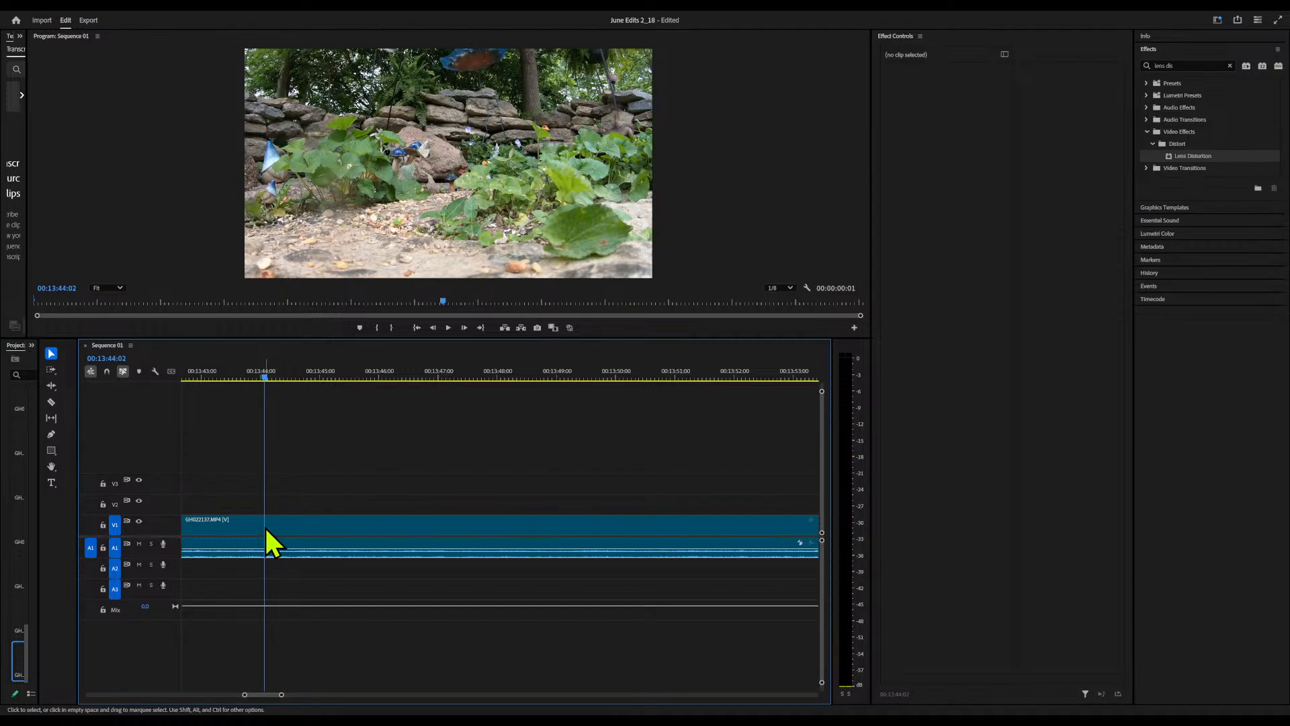
key("c")
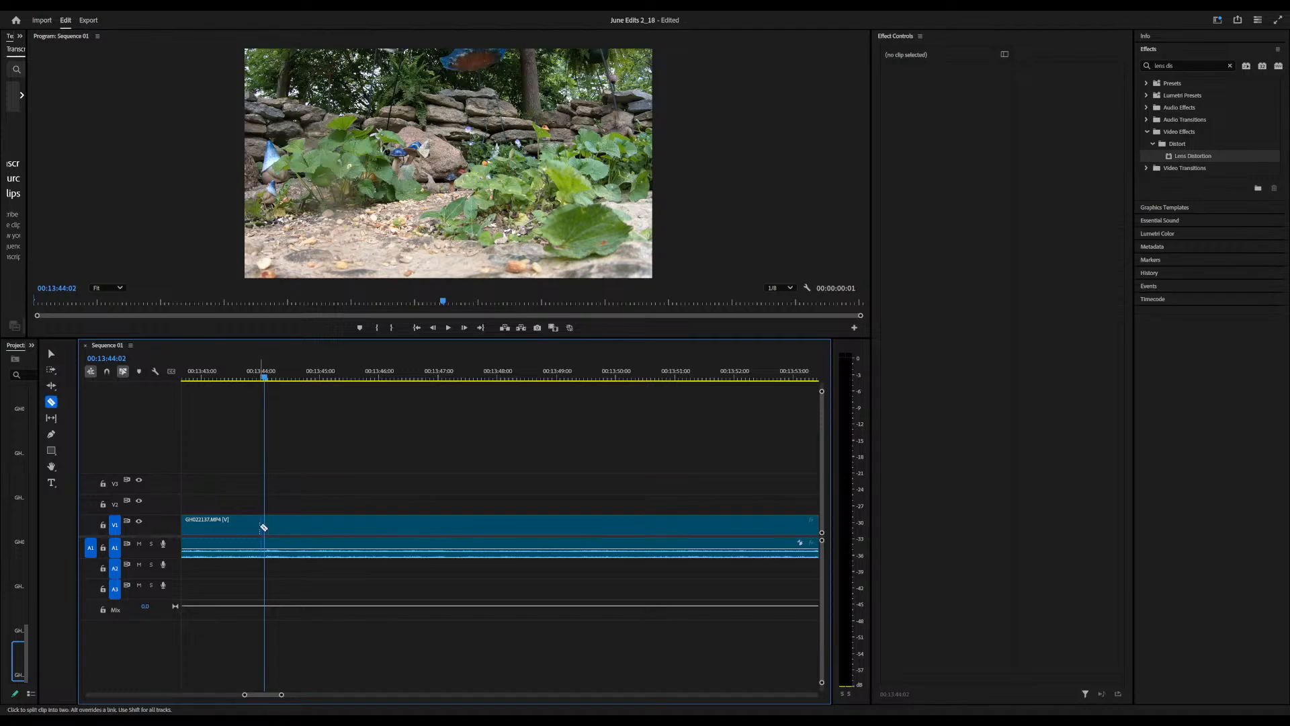
left_click(265, 524)
Play the GH022137 footage across the new cut, and play it again from the clip's start at 00:11:40:02
left_click(186, 377)
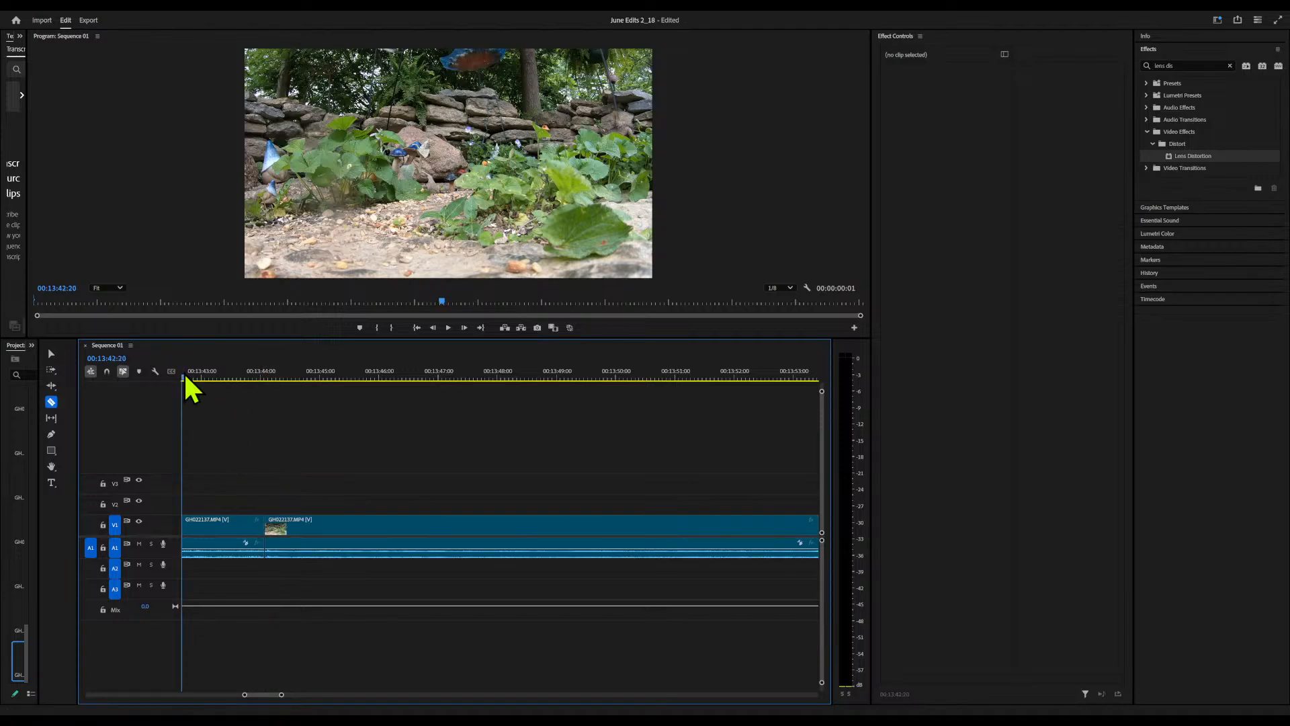
key("space")
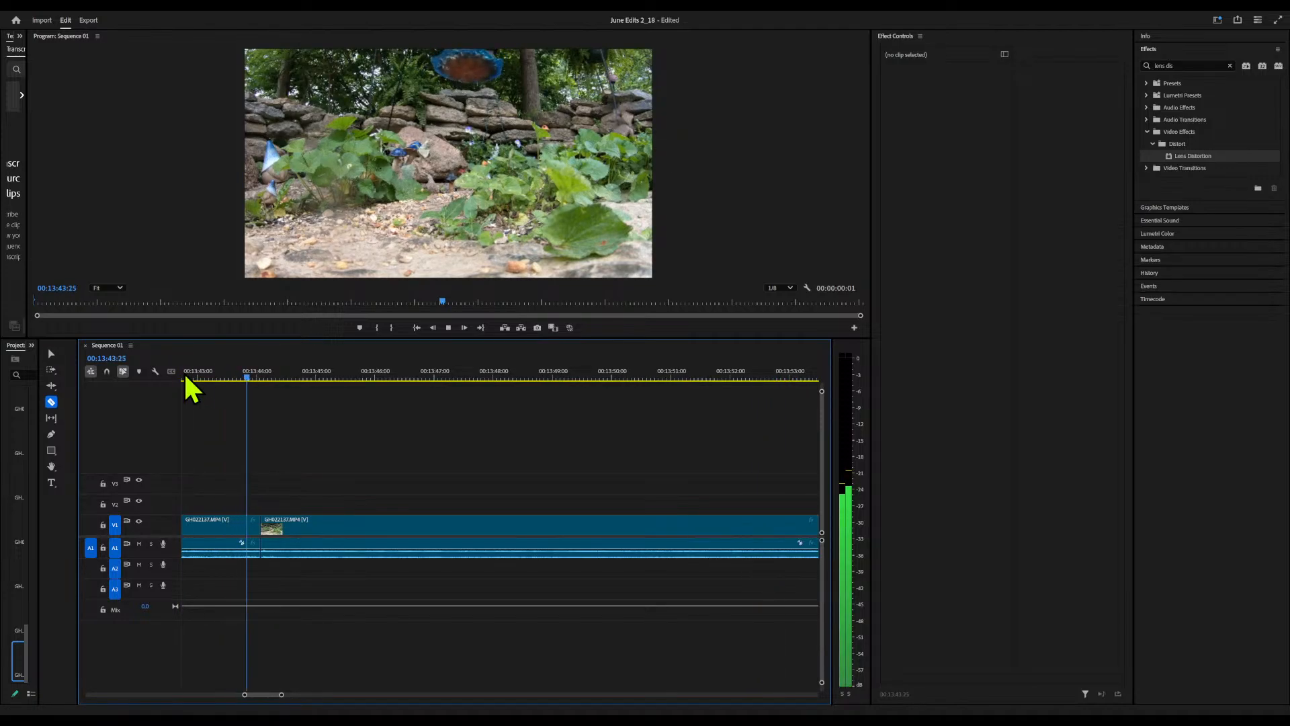
key("space")
key("Up")
key("Up")
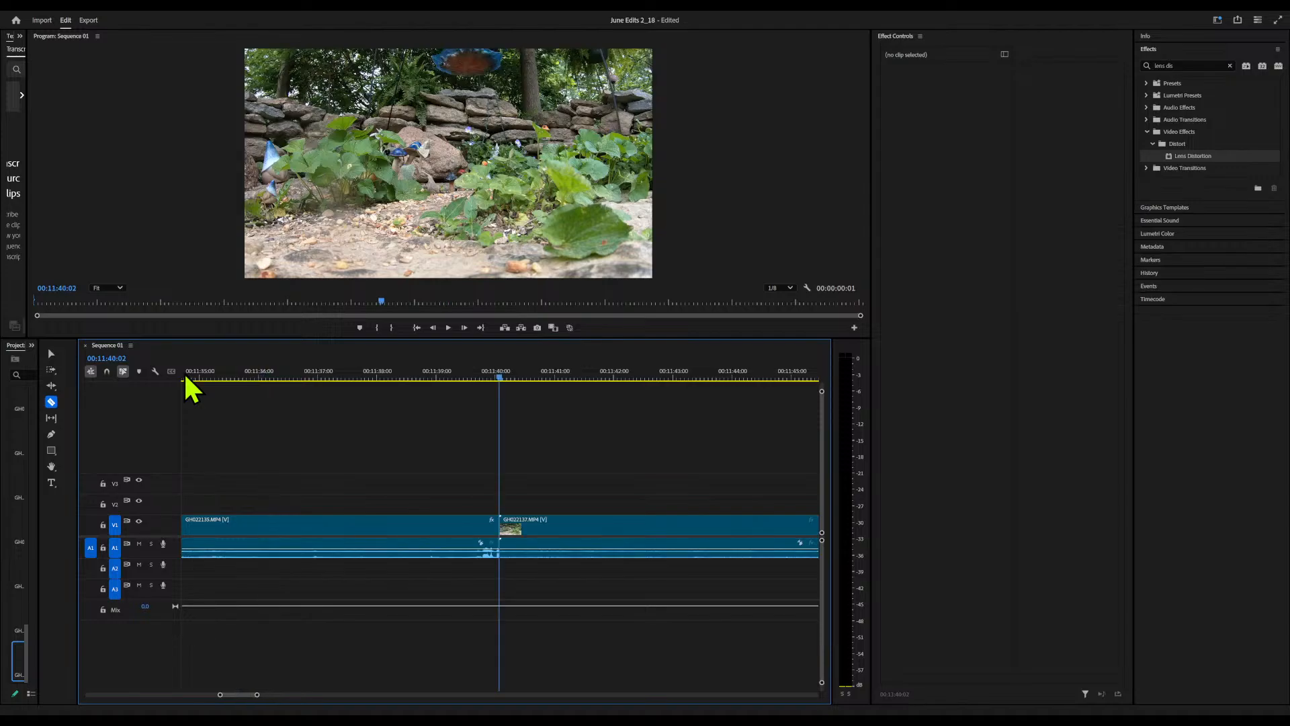
key("space")
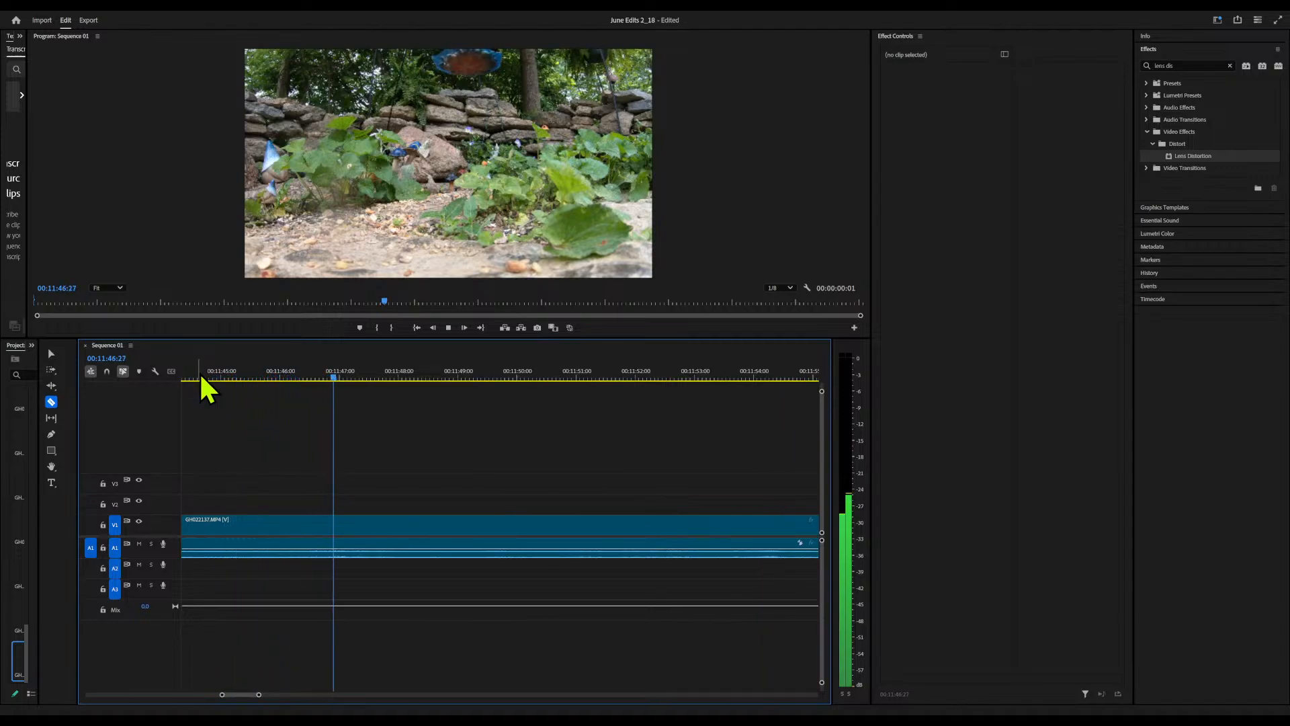
key("space")
Open the first GH022137 segment's audio in Adobe Audition and silence the frequencies below about 1 kHz across the whole file
left_click(423, 541)
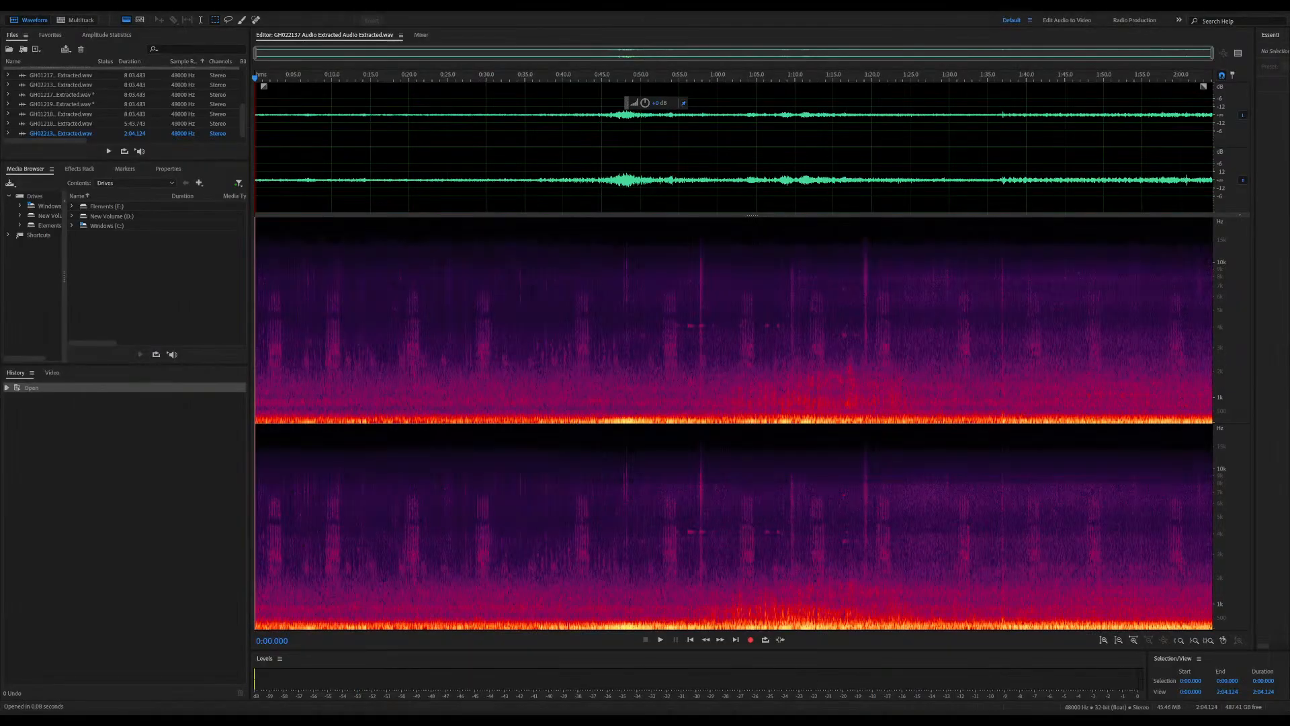
left_click(400, 262)
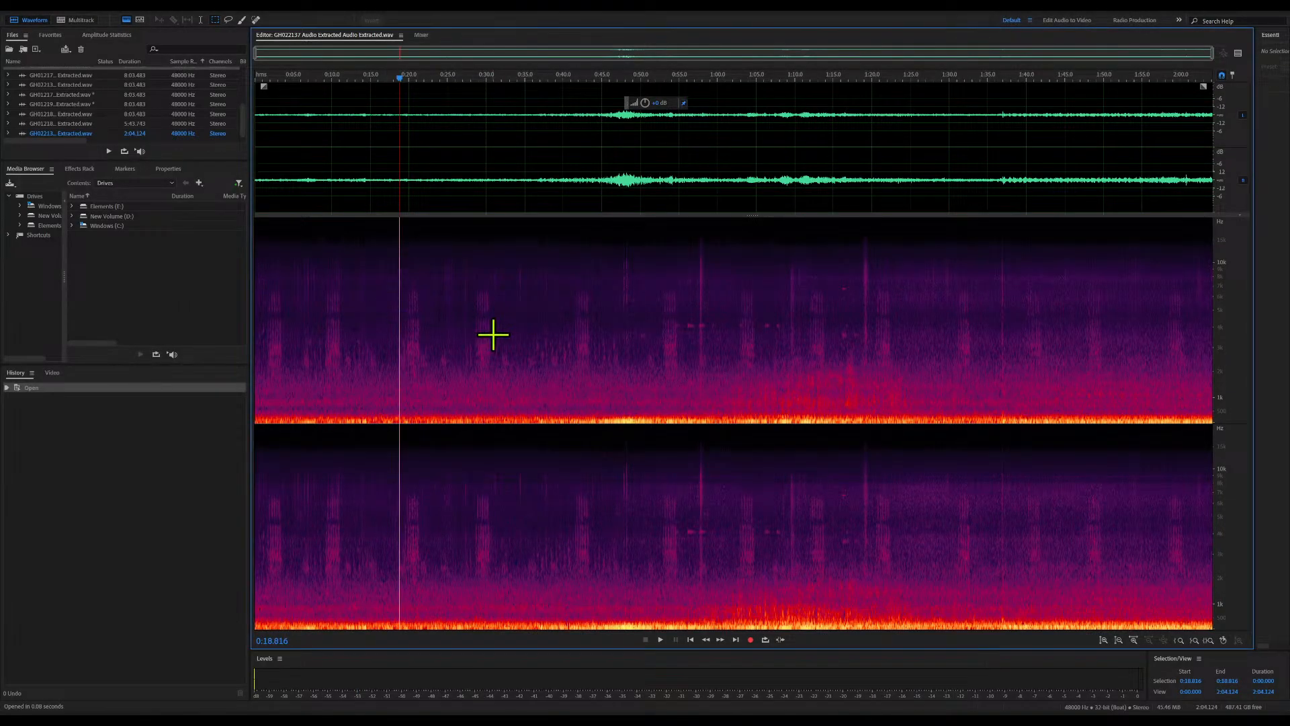
left_click_drag(468, 274, 501, 394)
left_click_drag(680, 314, 736, 330)
left_click(825, 329)
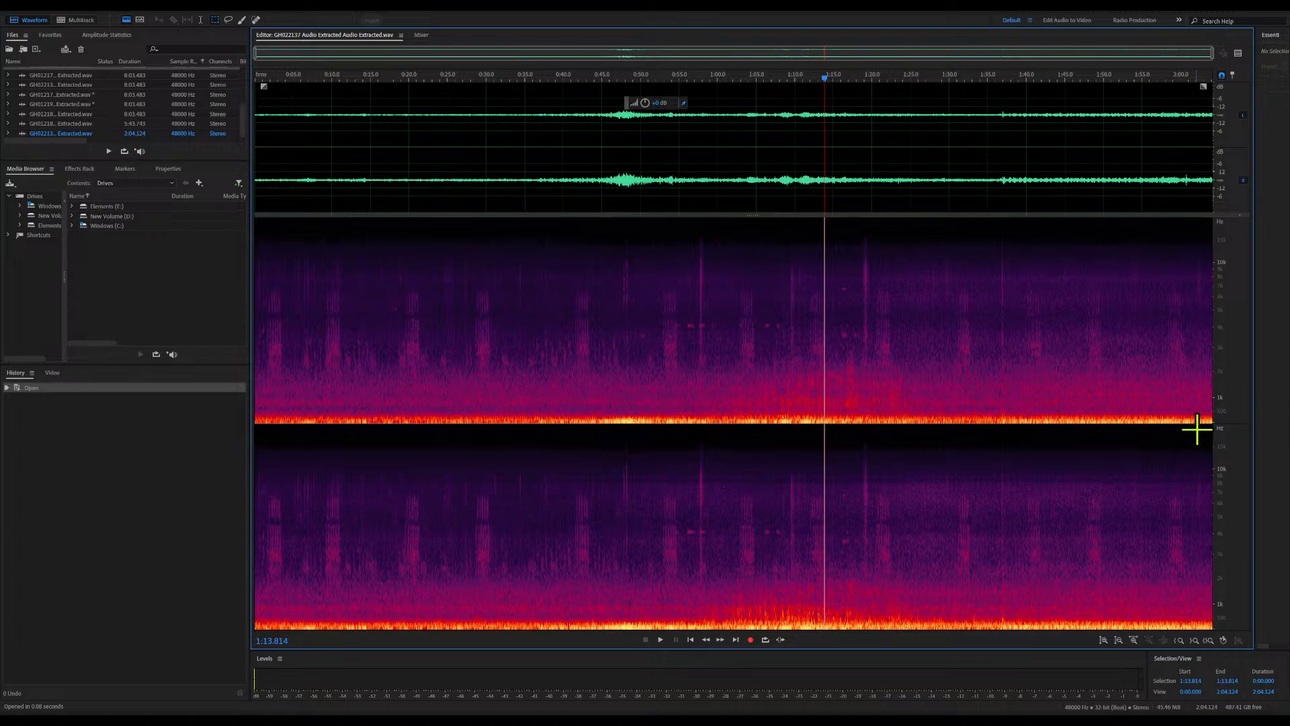
left_click_drag(1212, 395, 2, 702)
key("Delete")
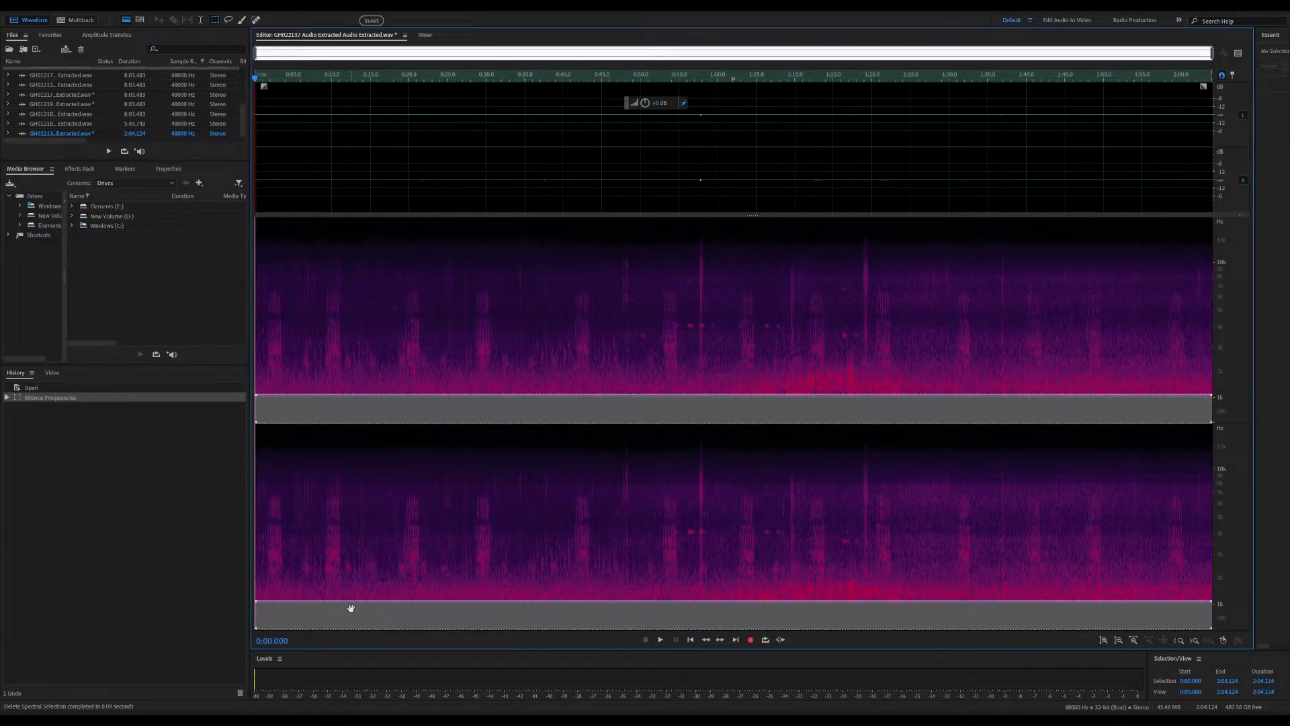
Capture a noise print from the quiet stretch between about 0:51.8 and 0:52.2, just before the group of calls
left_click(654, 380)
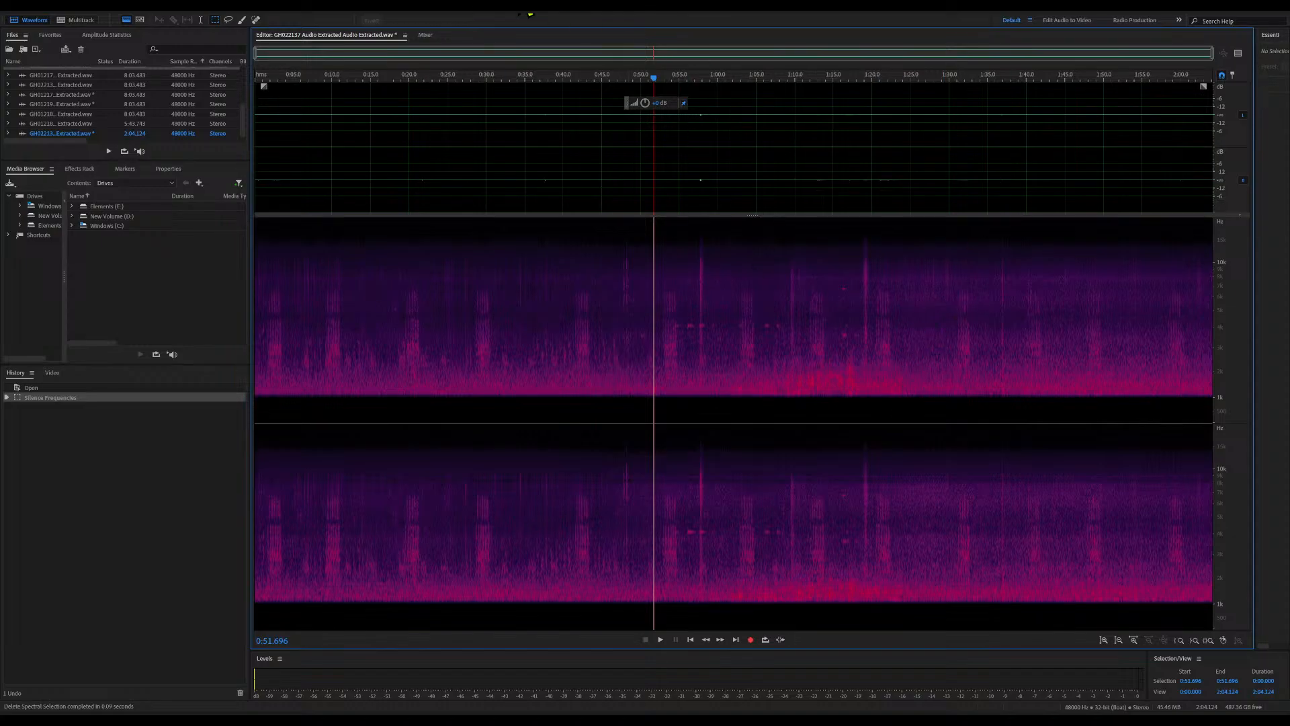
left_click_drag(1173, 46, 684, 81)
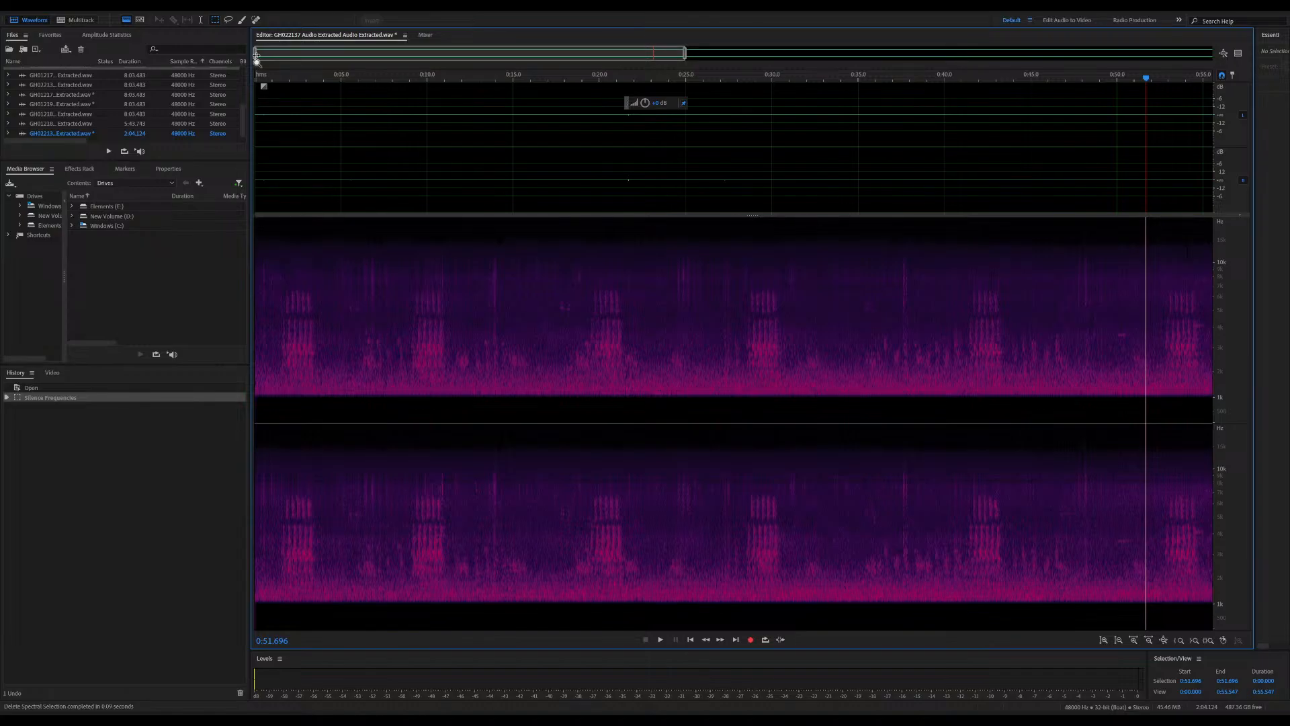
left_click_drag(256, 54, 642, 77)
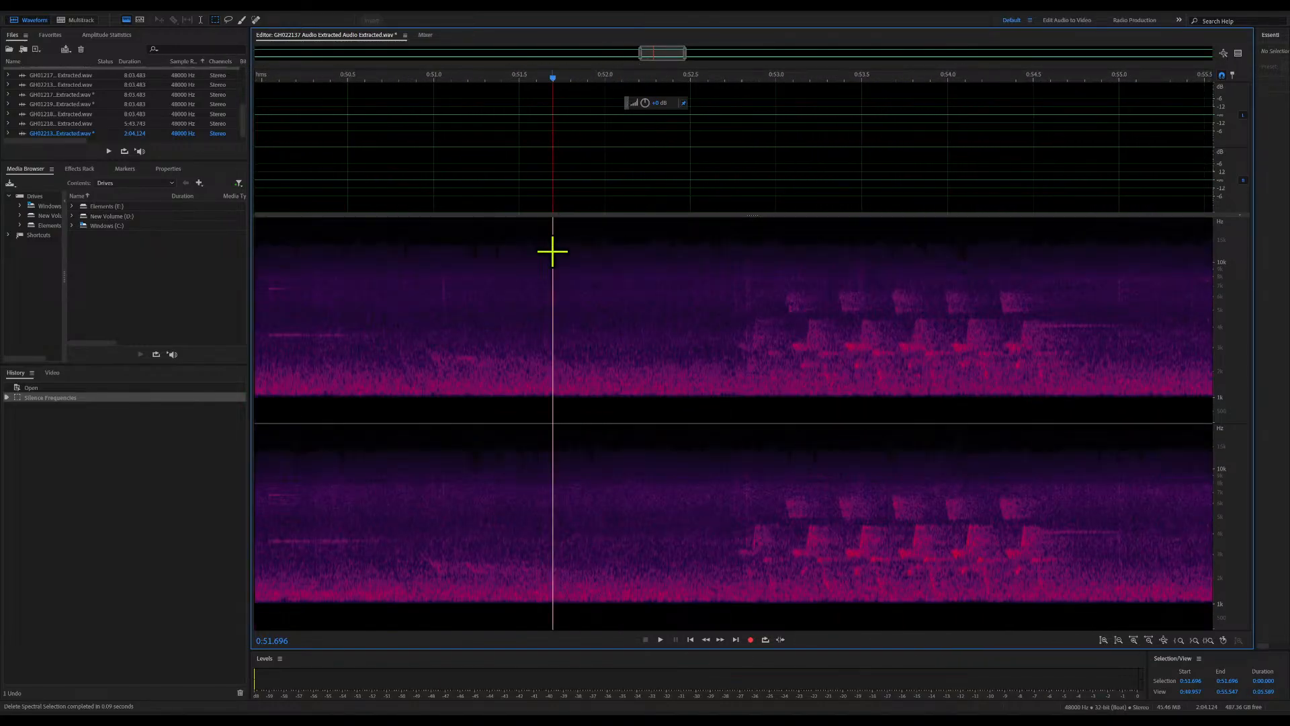
key("space")
key("space")
left_click_drag(572, 223, 639, 475)
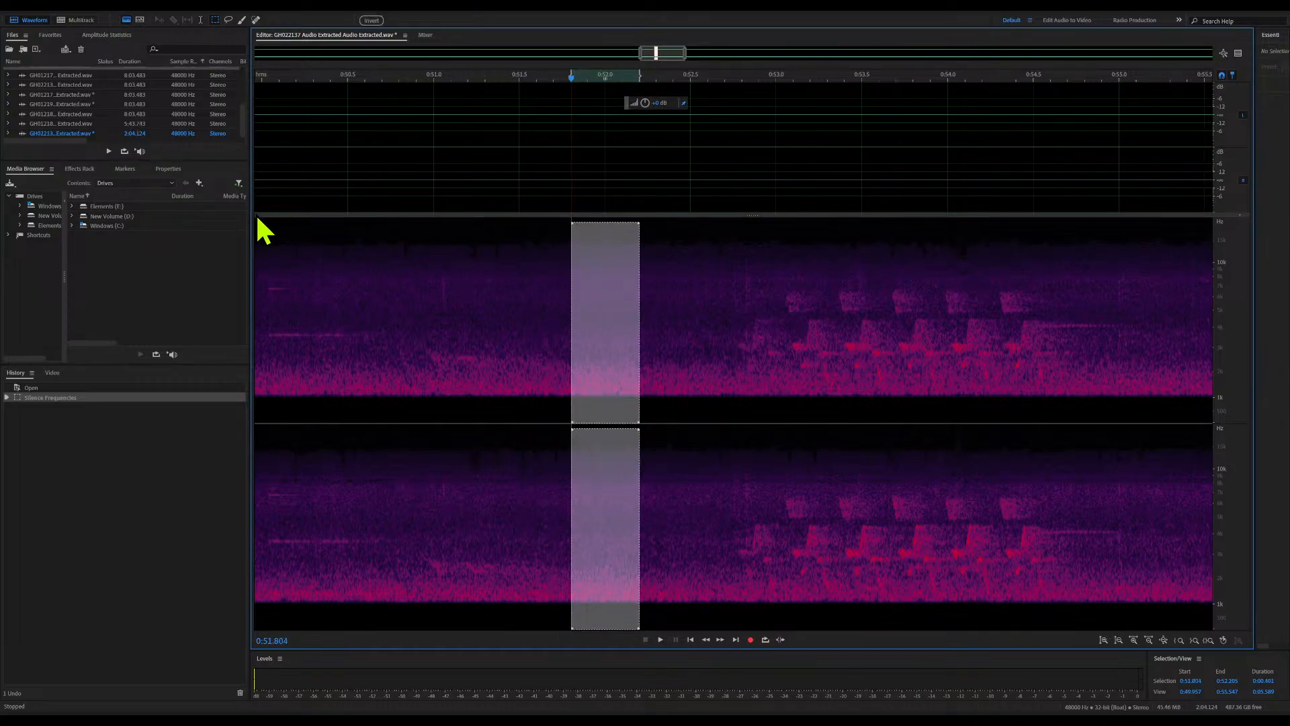
key("shift+p")
Play the calls from about 0:52.5 and apply Noise Reduction to the whole file
left_click(695, 238)
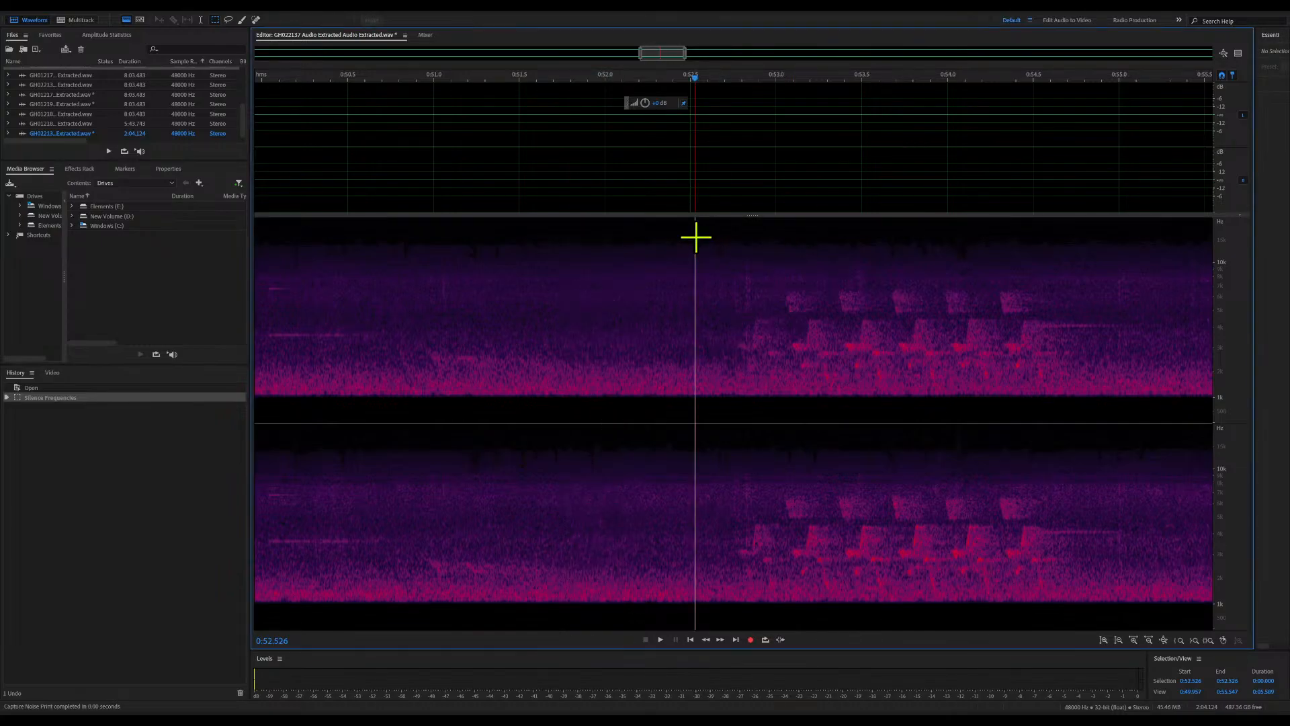
key("space")
key("space")
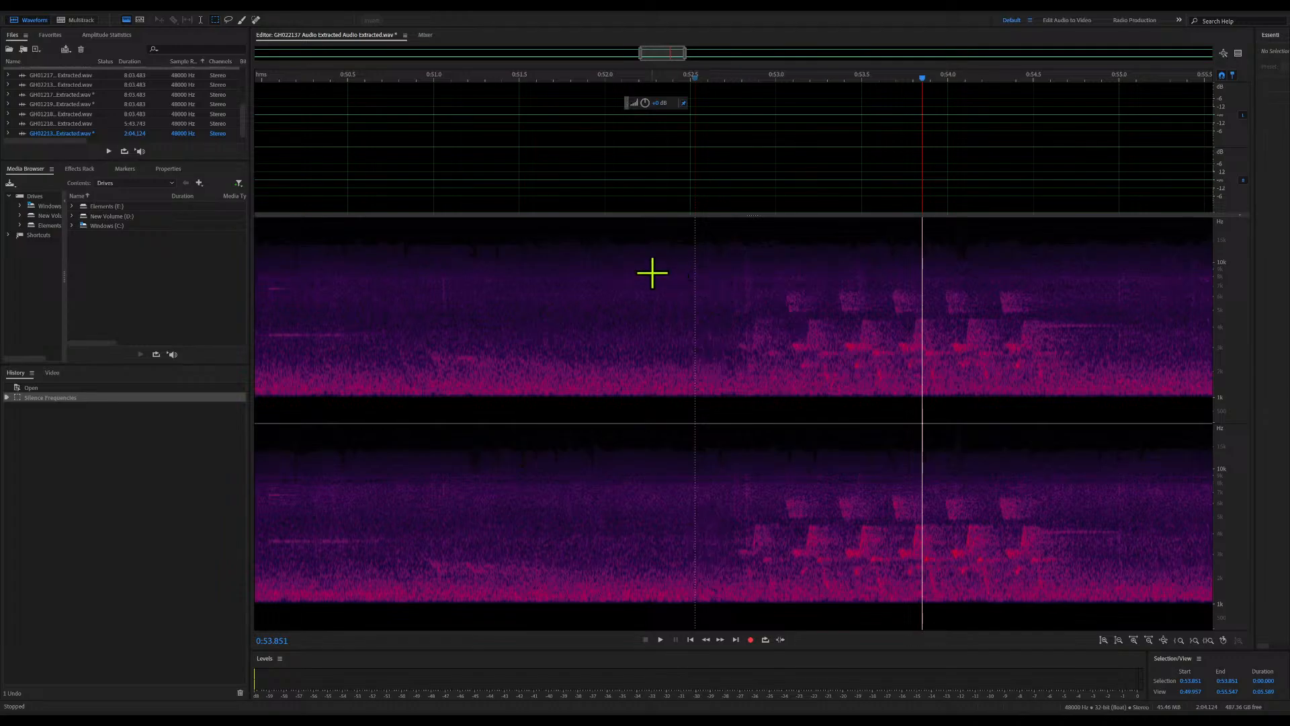
left_click(1083, 373)
left_click(548, 280)
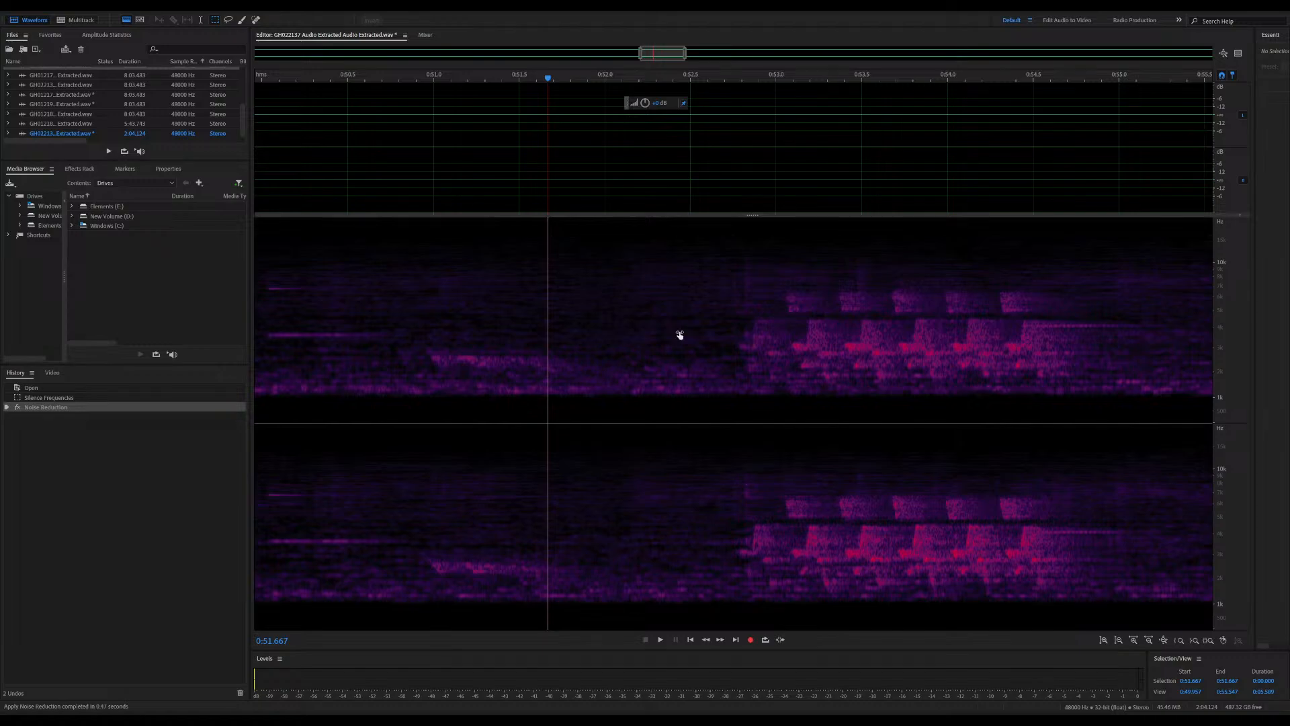
Amplify the whole file and play the result from about 0:51.6
left_click(687, 423)
left_click(530, 406)
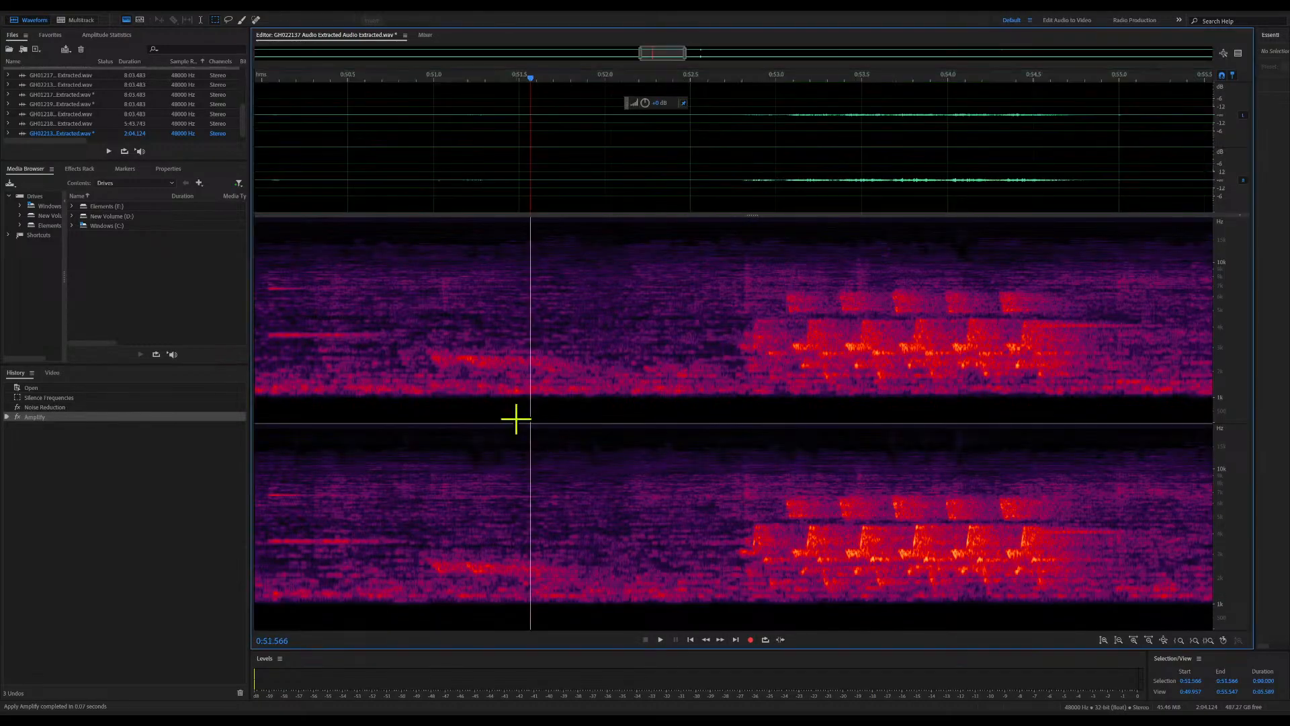
key("space")
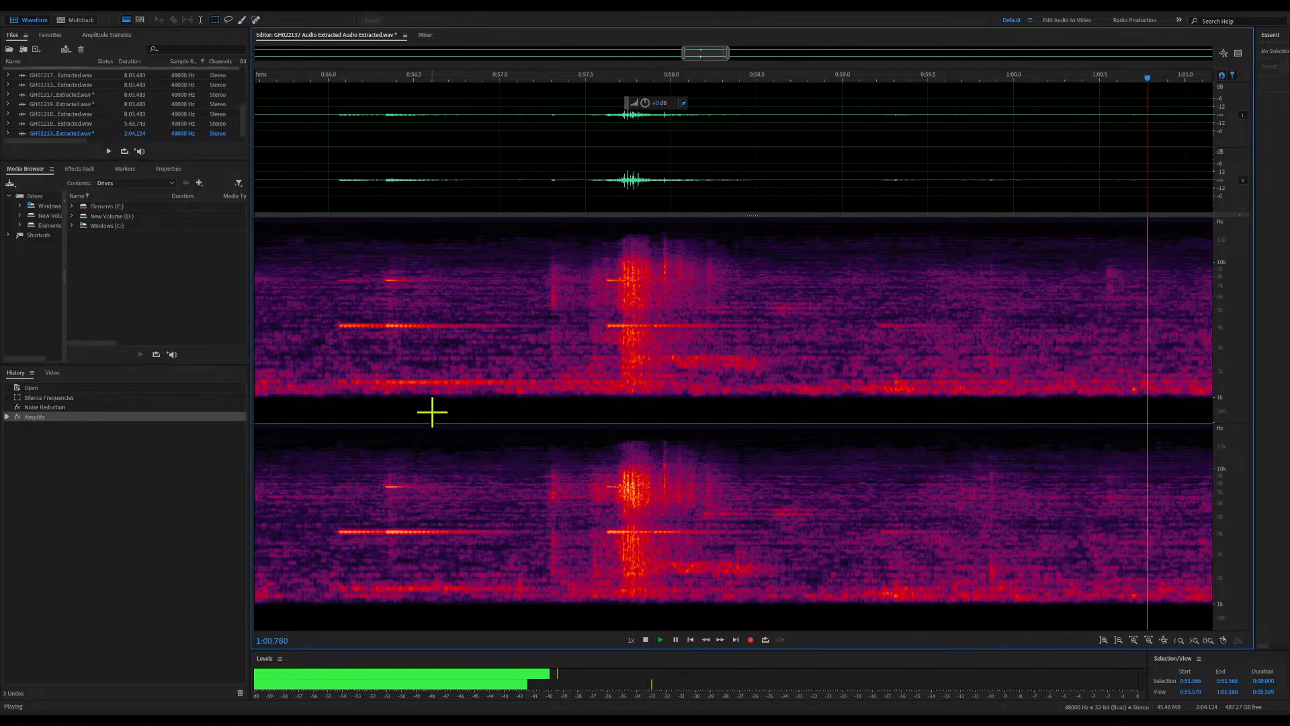
key("space")
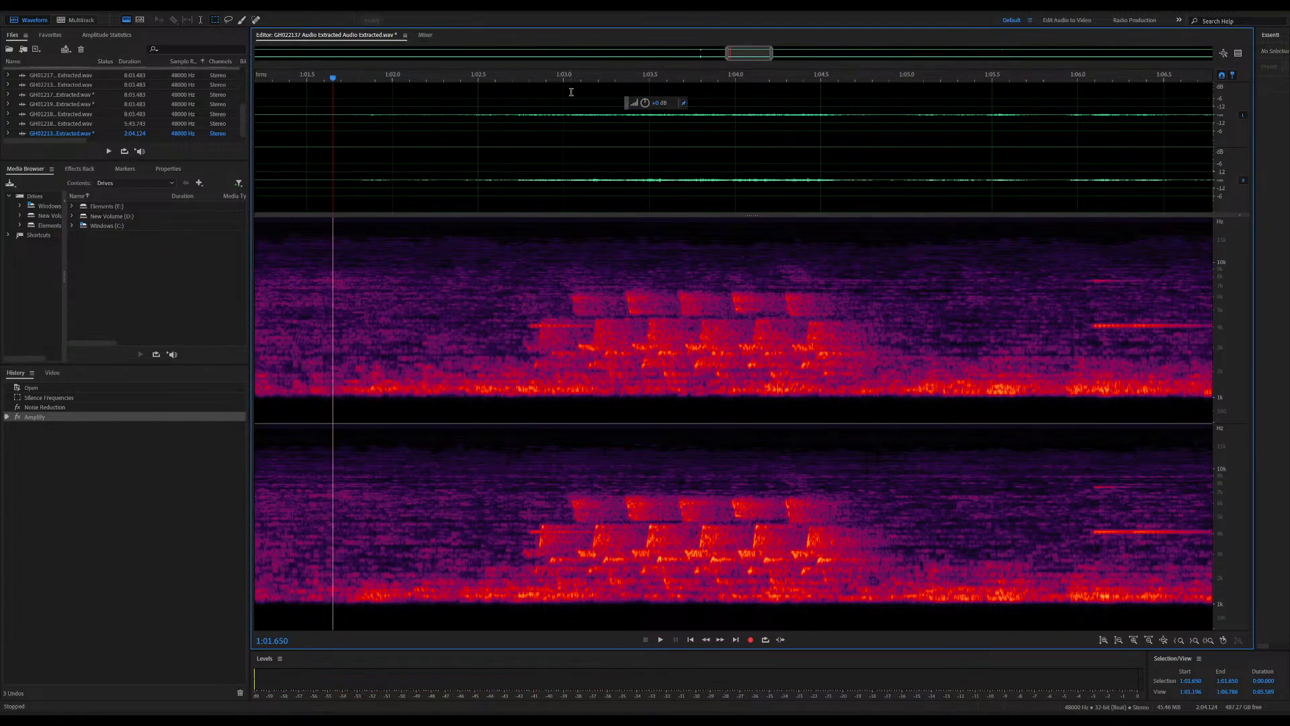
Widen the view to about 1:01 through 1:32 and play the recording from 1:01.65 to about 1:11.5
left_click_drag(773, 56, 961, 55)
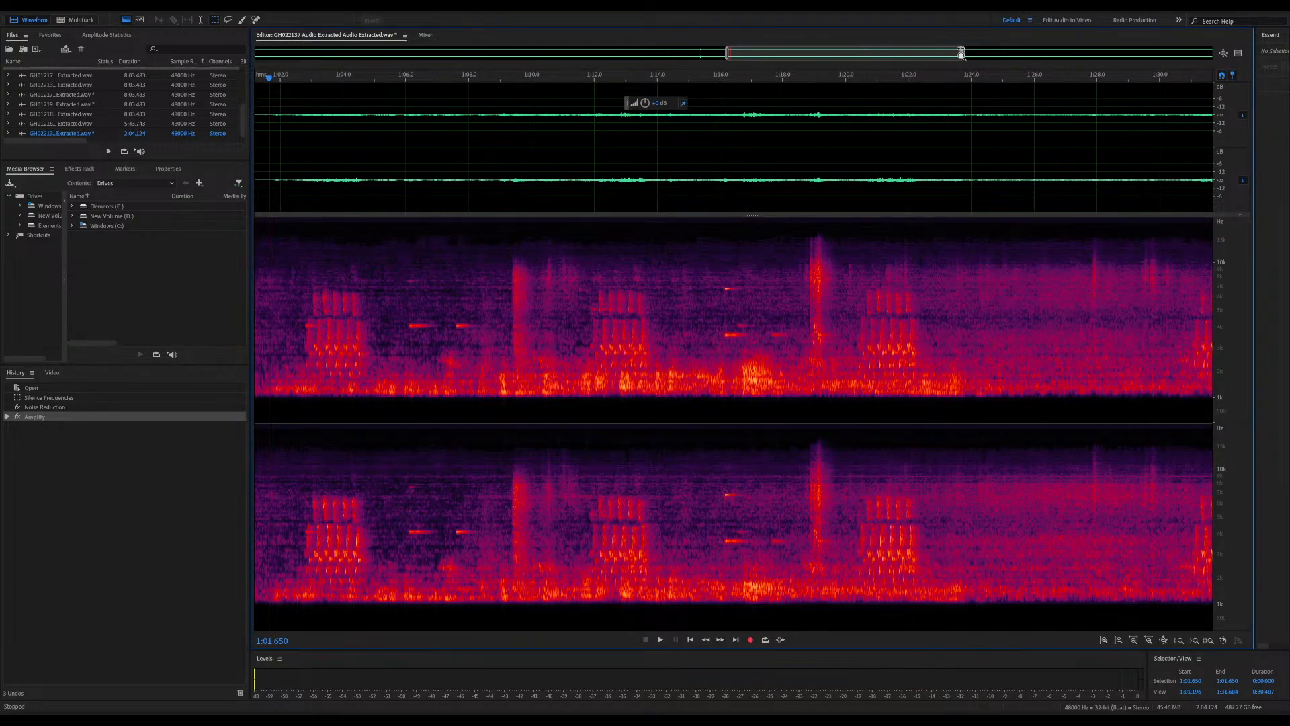
left_click_drag(962, 55, 966, 55)
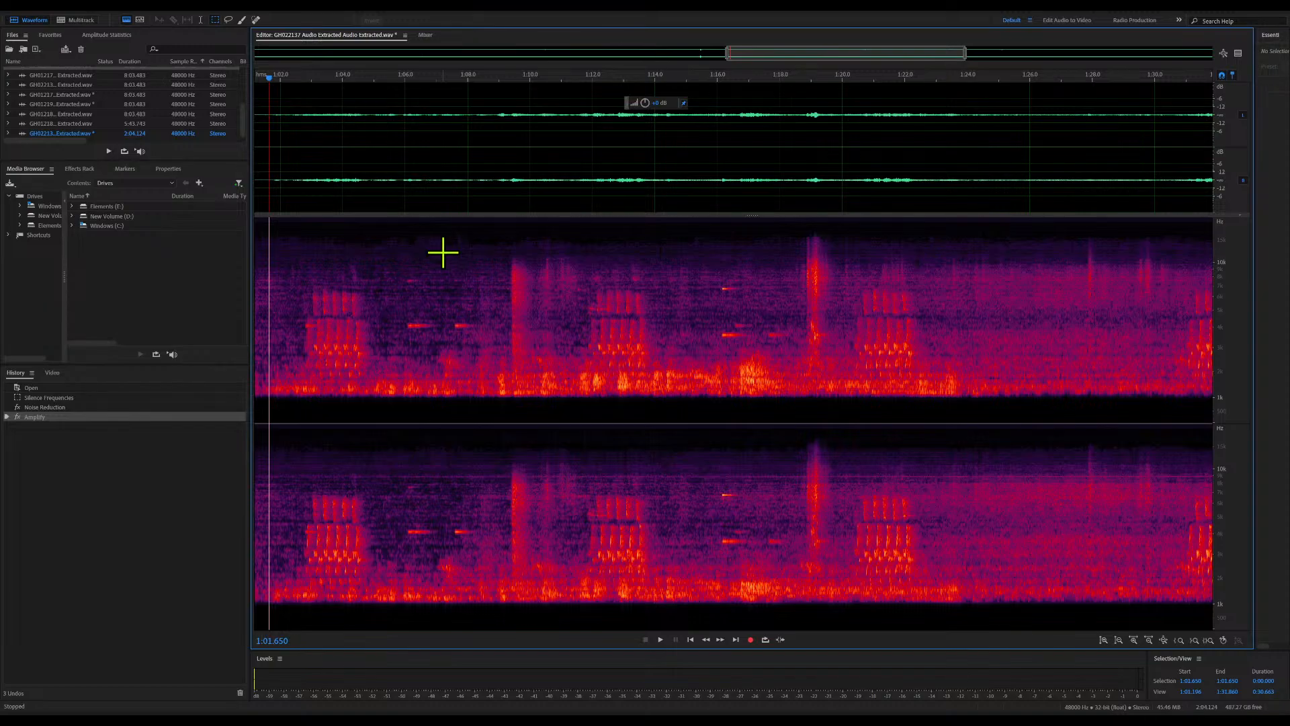
key("space")
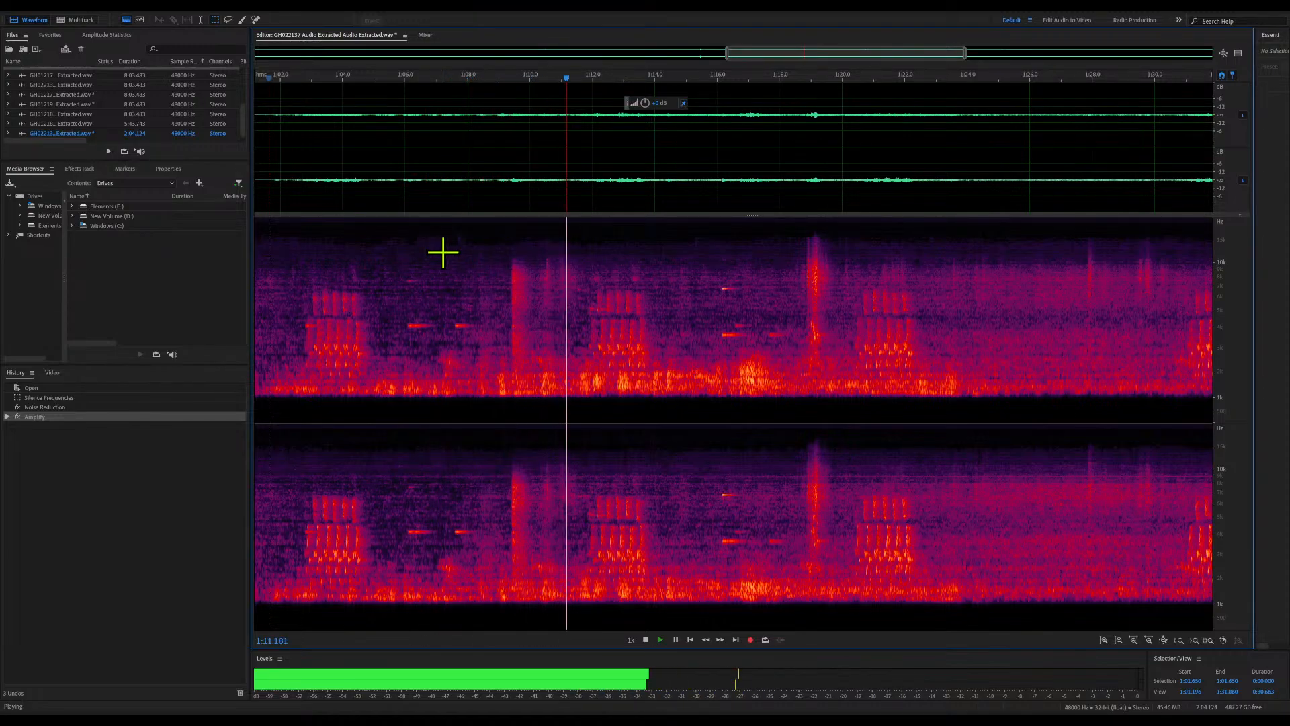
key("space")
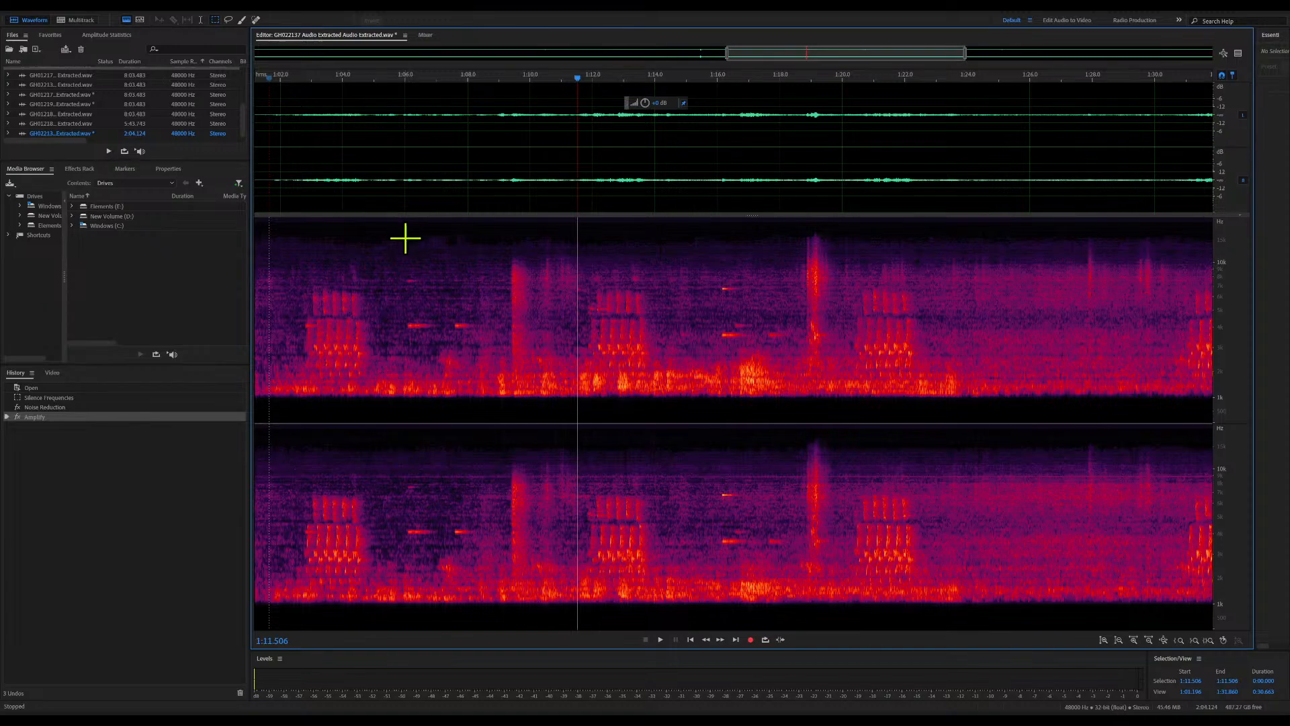
Capture a new noise print from about 1:06.0 to 1:06.9, and play the recording from about 1:02
left_click_drag(406, 237, 434, 430)
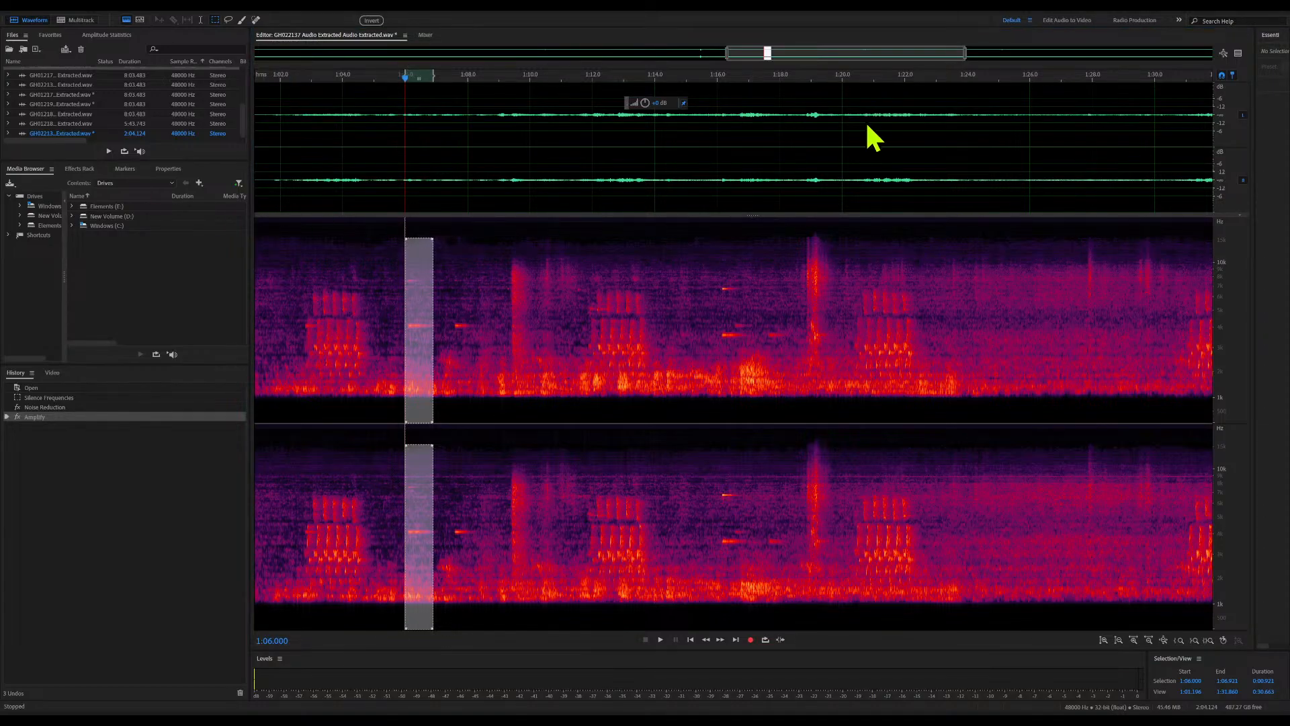
left_click(599, 231)
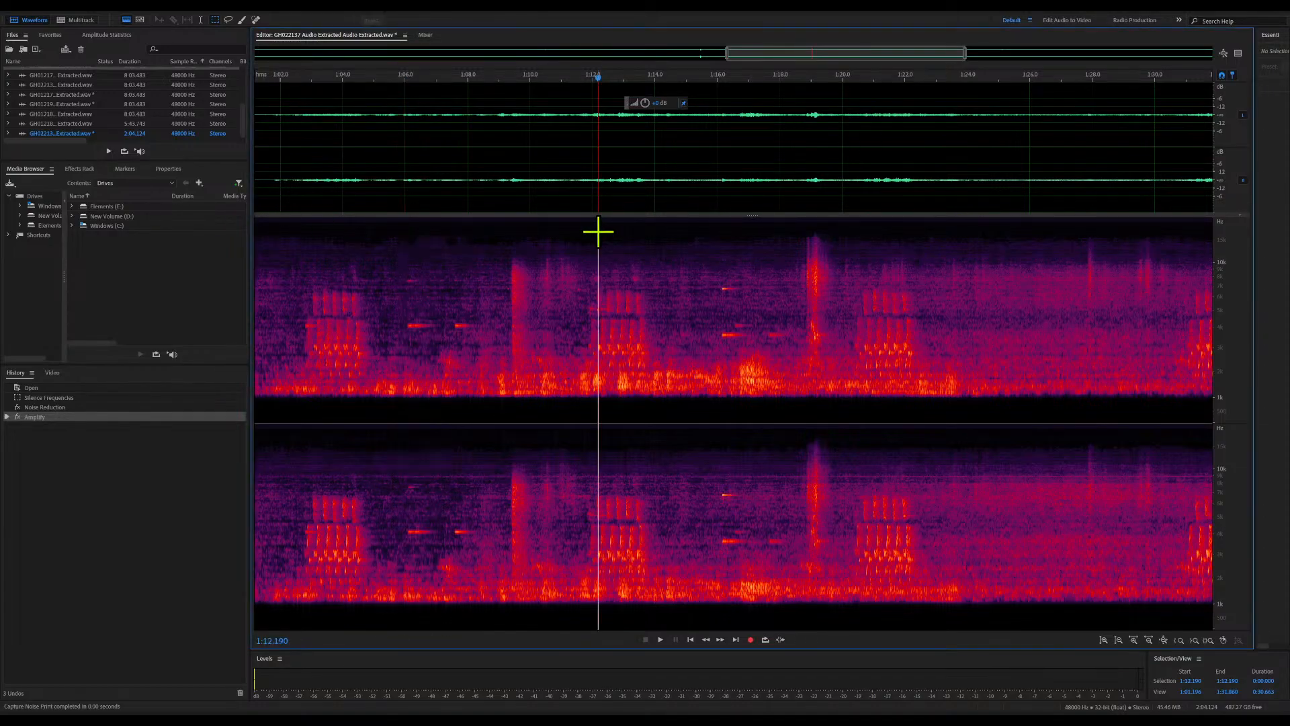
left_click(284, 79)
key("space")
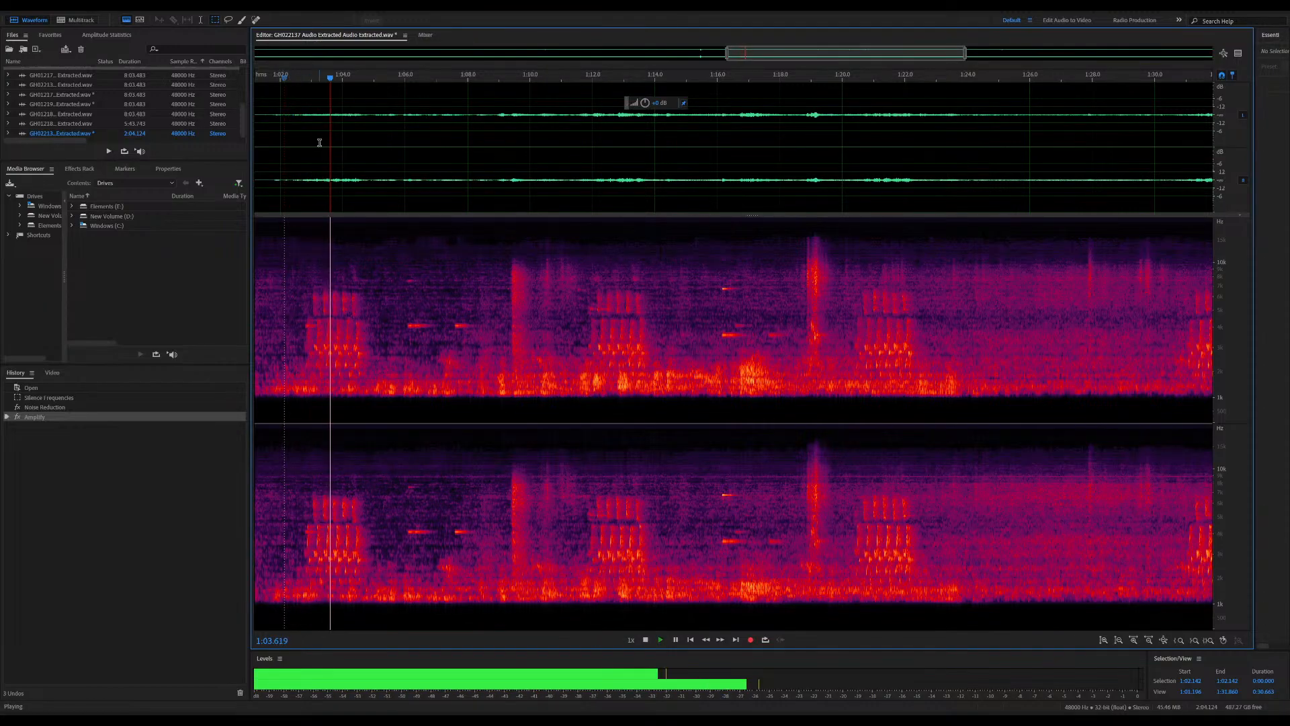
key("space")
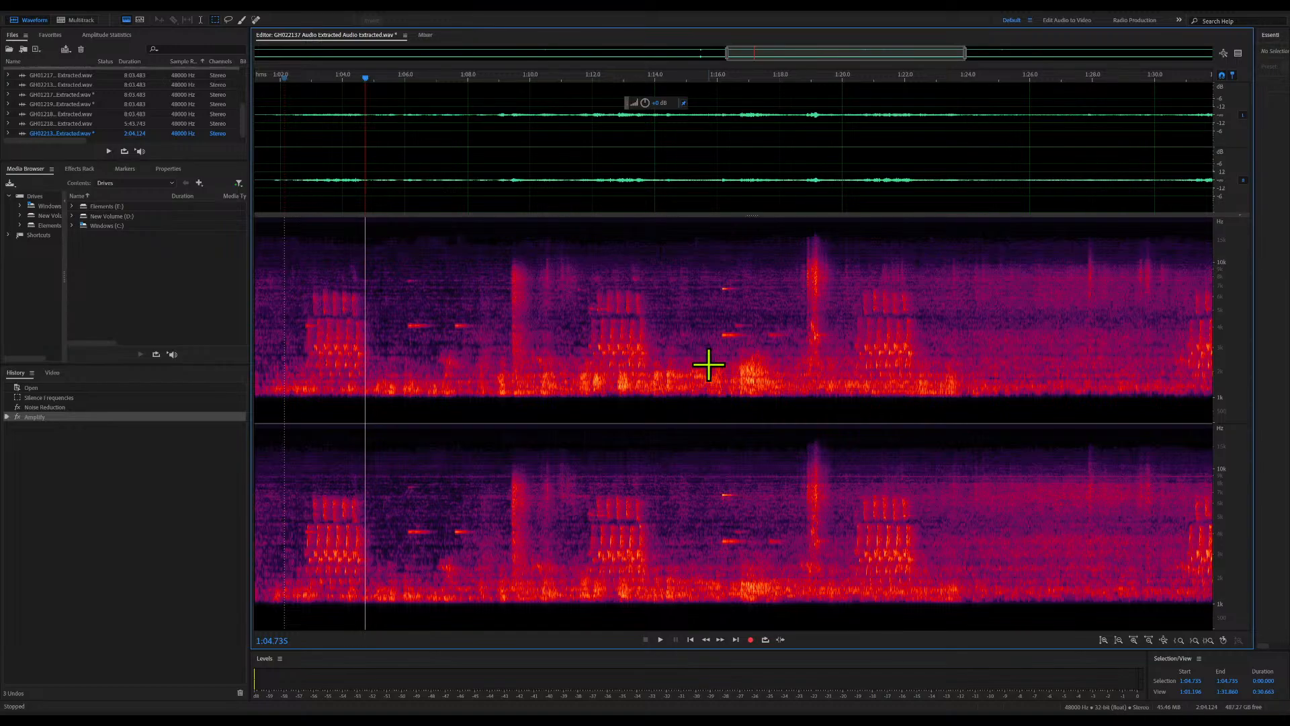
Amplify the whole file a second time and play the result from about 1:05.8
left_click_drag(653, 105, 657, 93)
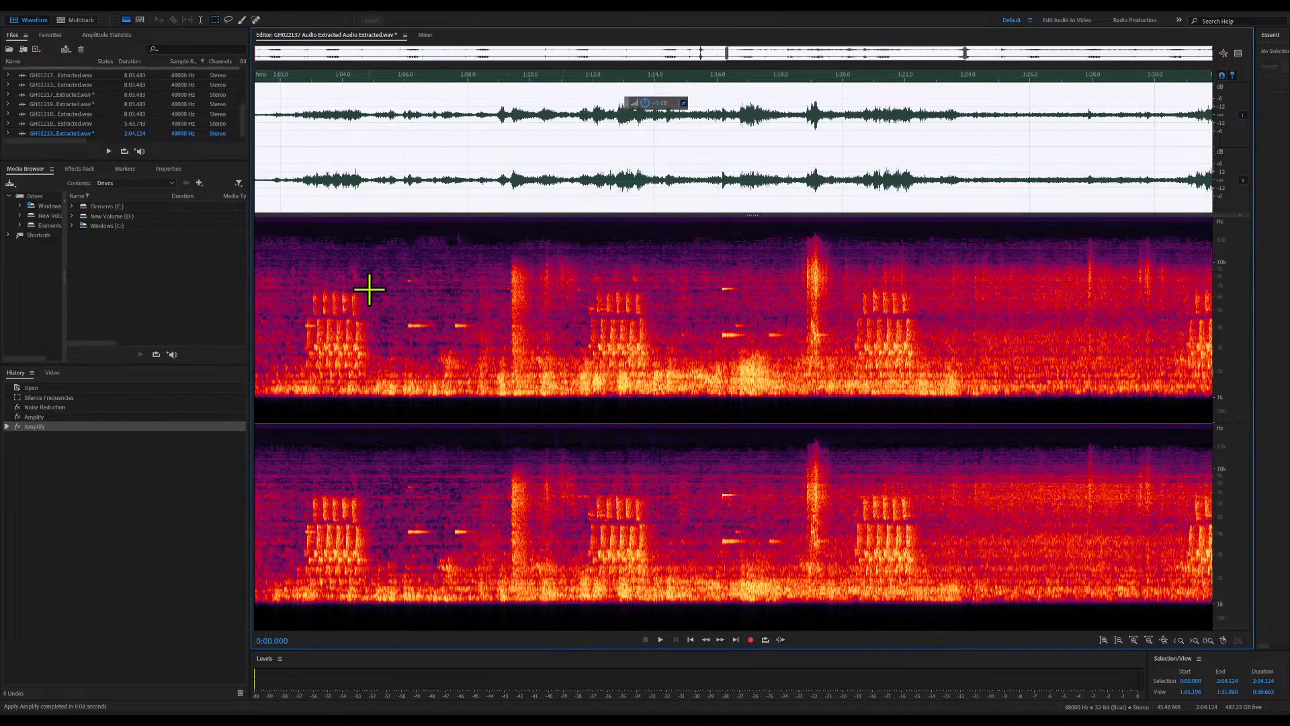
left_click(397, 78)
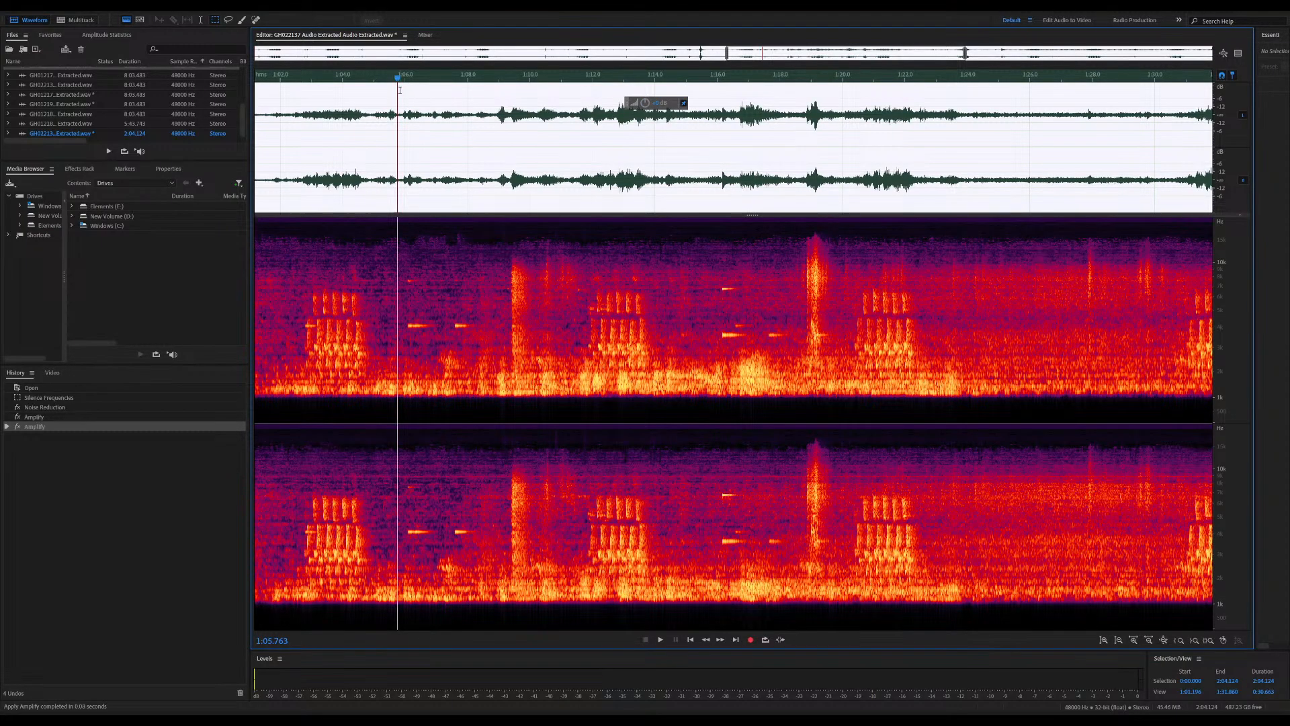
key("space")
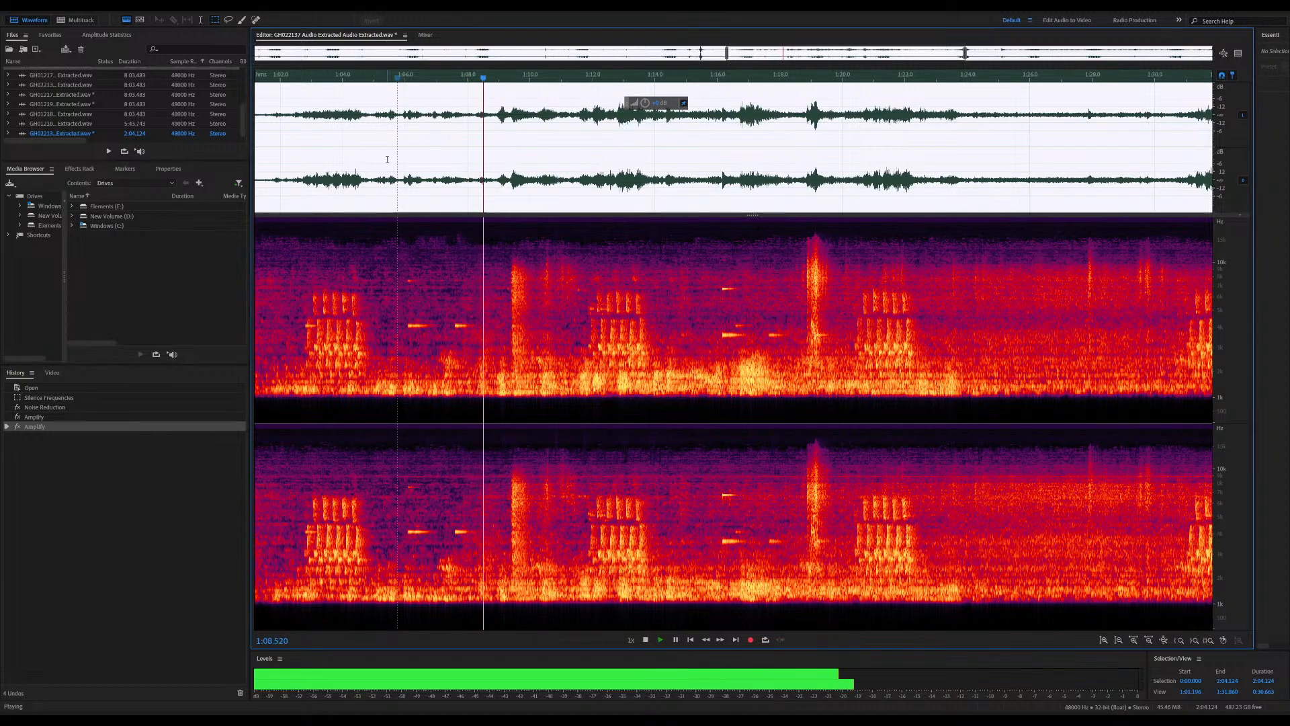
key("space")
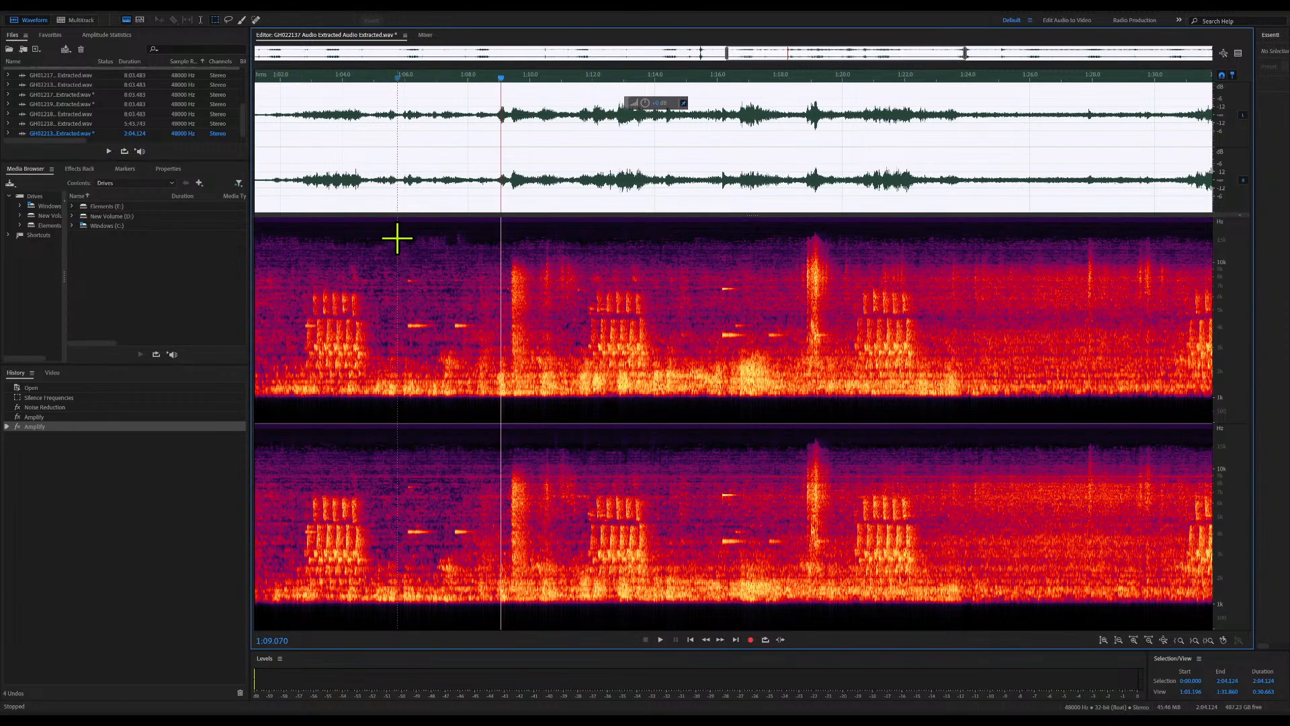
Apply Noise Reduction to the amplified file and play a short stretch between the first two call groups in view
left_click(404, 288)
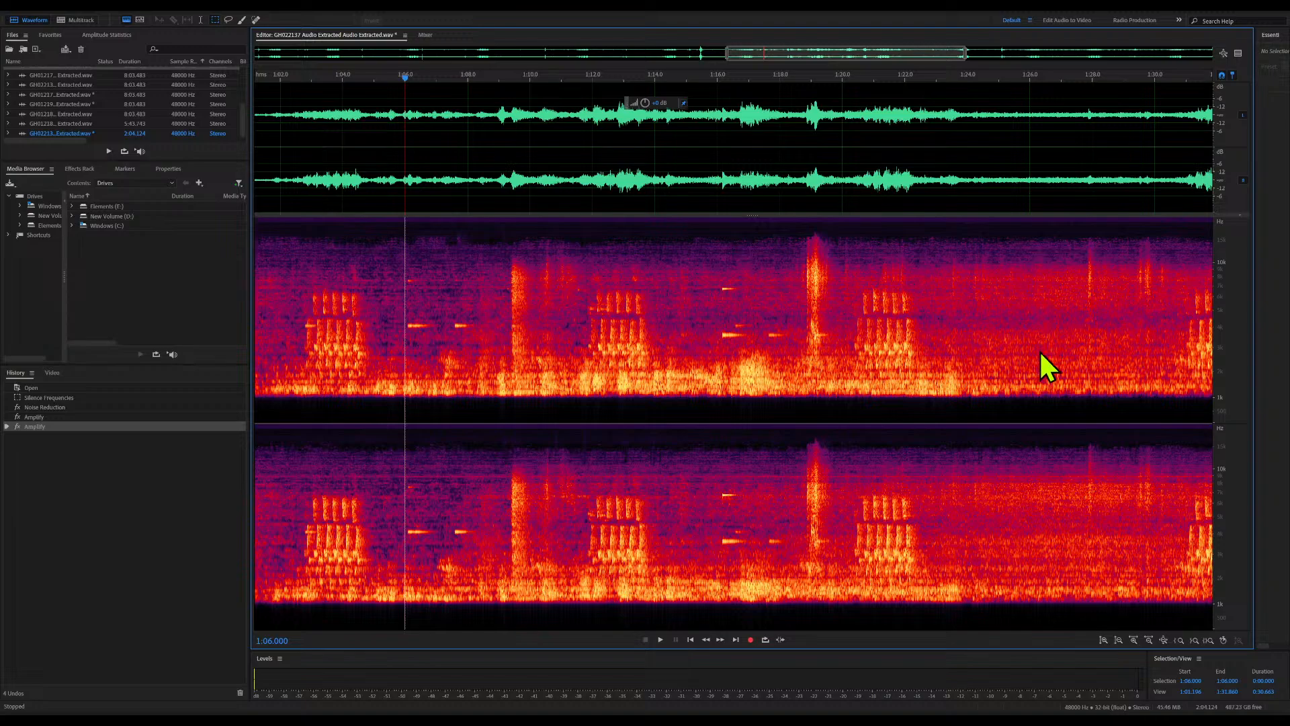
left_click(1093, 368)
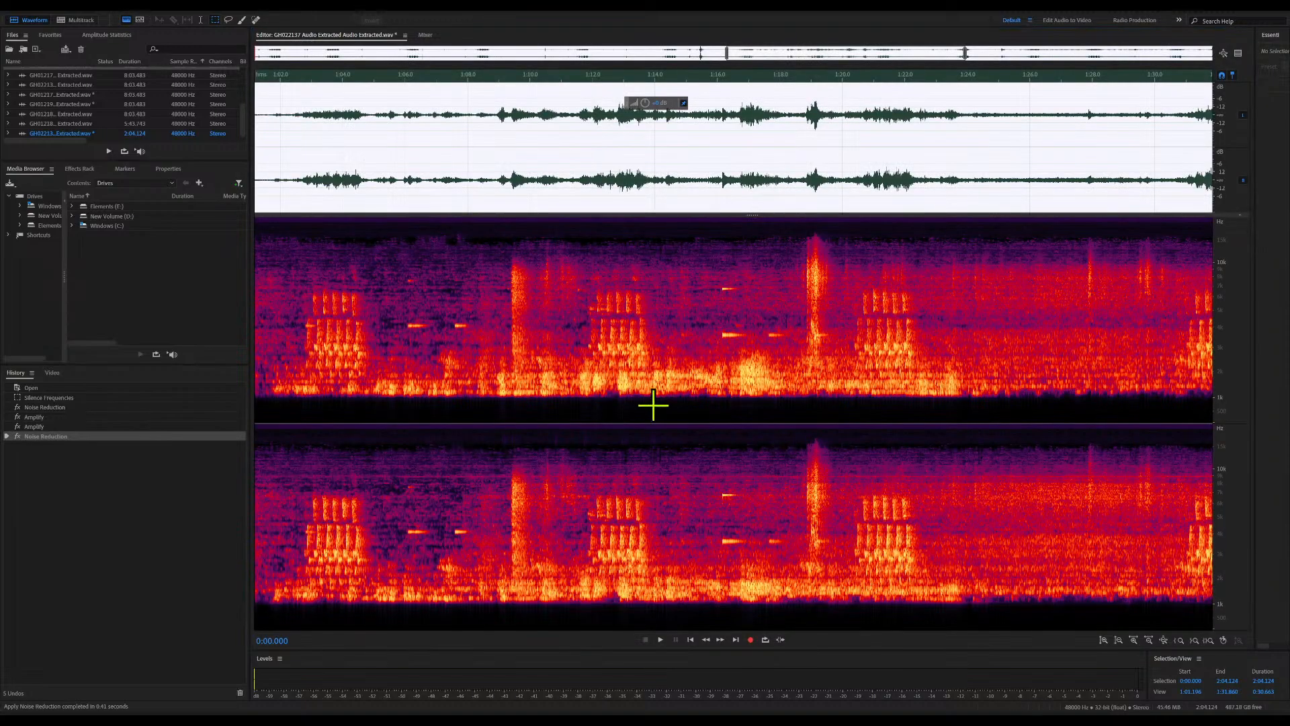
left_click(520, 356)
left_click(373, 77)
key("space")
key("space")
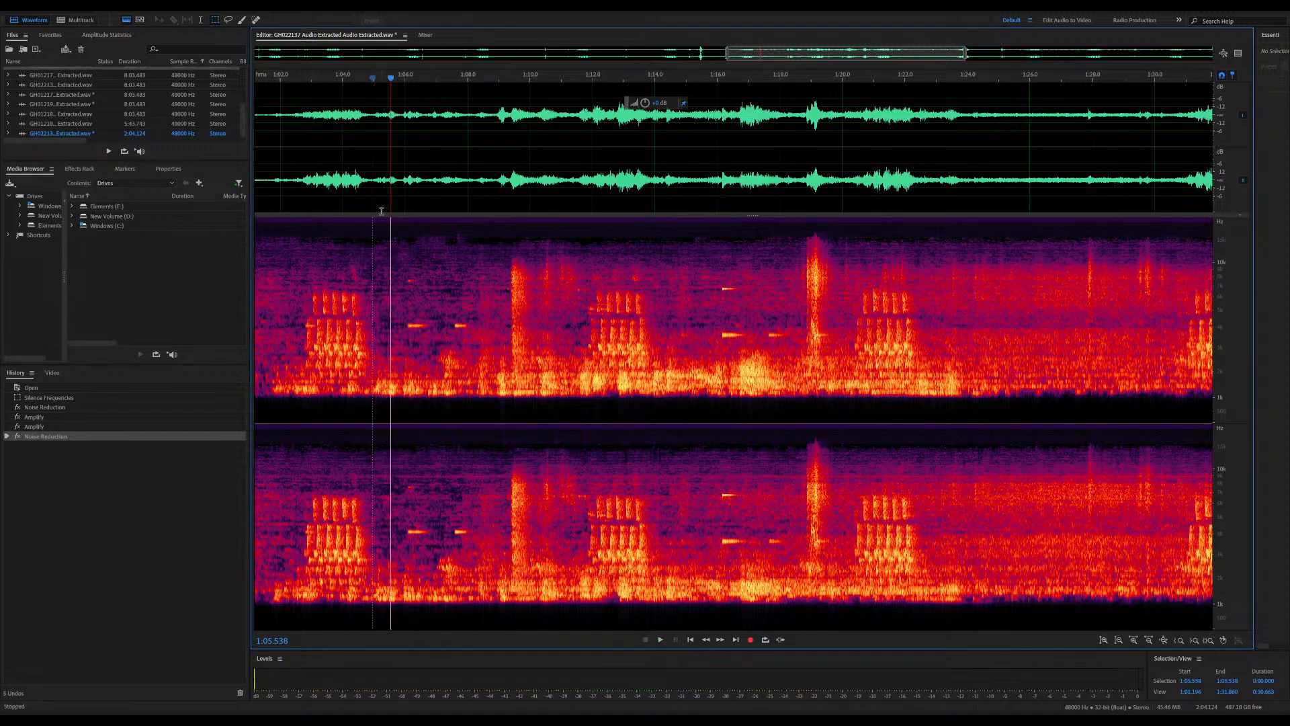
Sample the background noise from about 1:05.8 to 1:08.6, apply Noise Reduction to the whole file, and play from about 1:07
left_click_drag(394, 217, 485, 425)
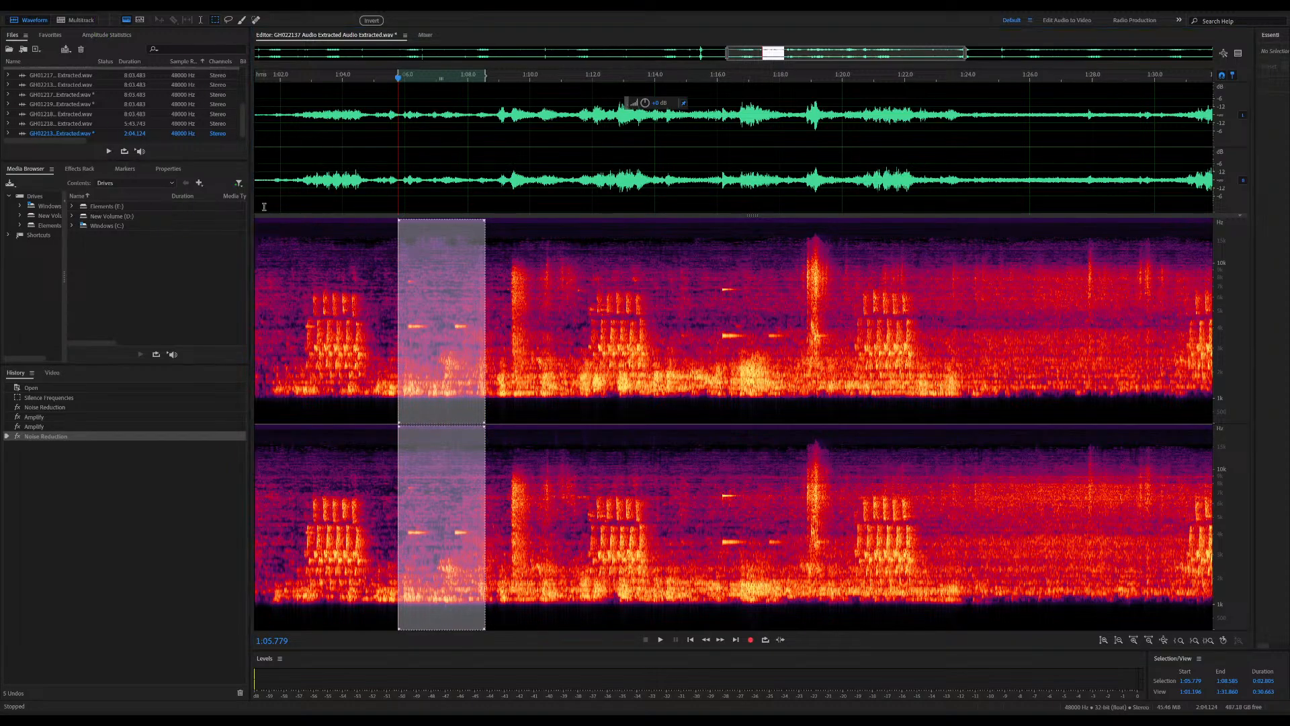
left_click(597, 303)
key("space")
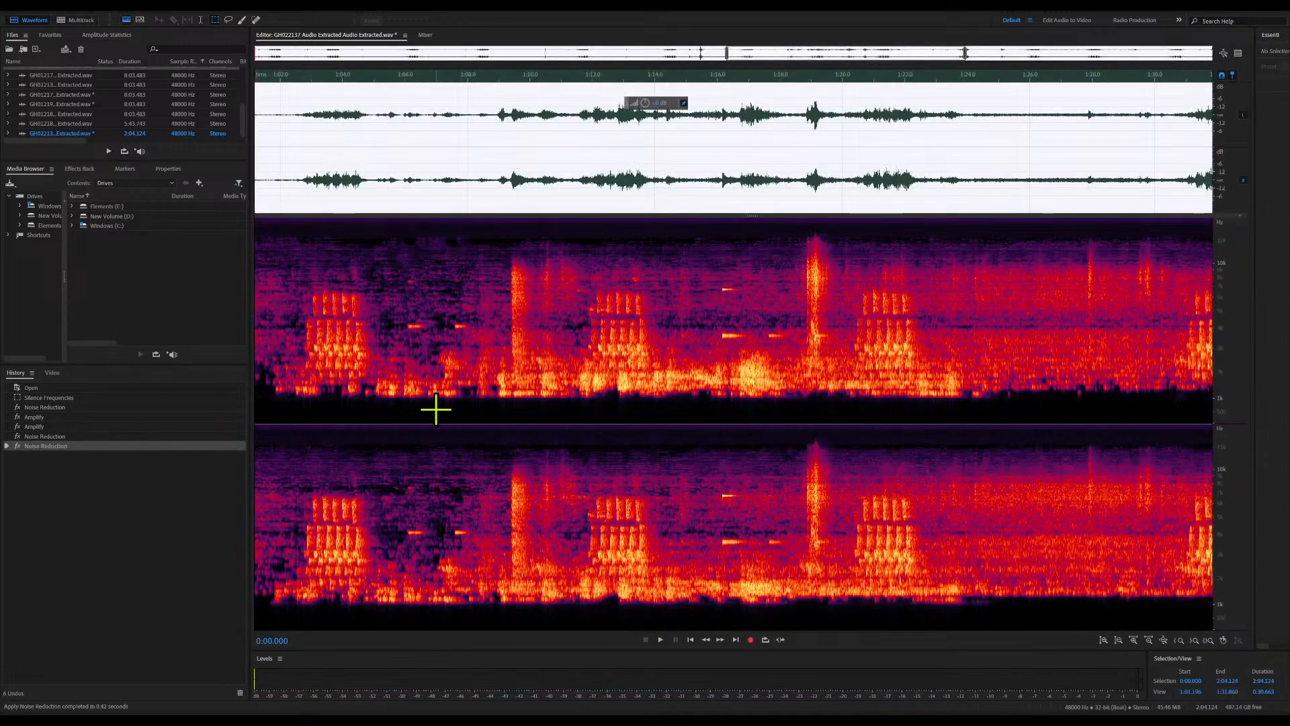
left_click(436, 409)
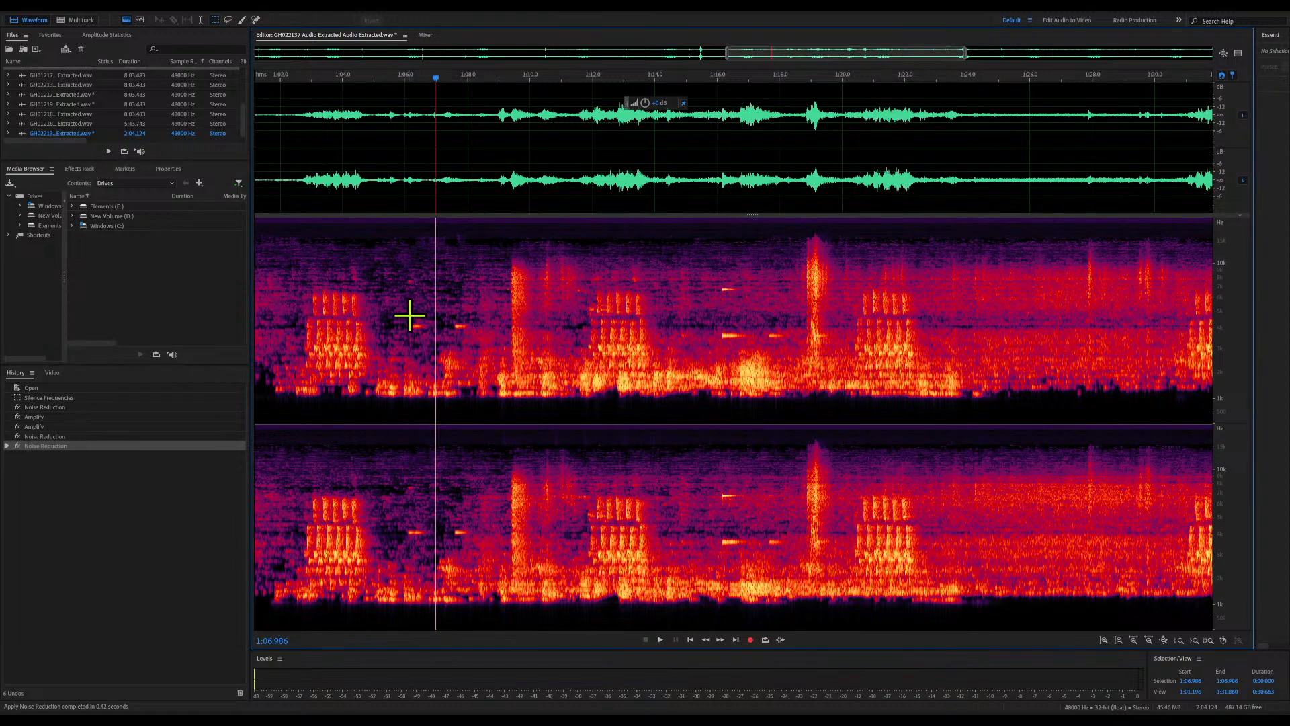
key("space")
key("space")
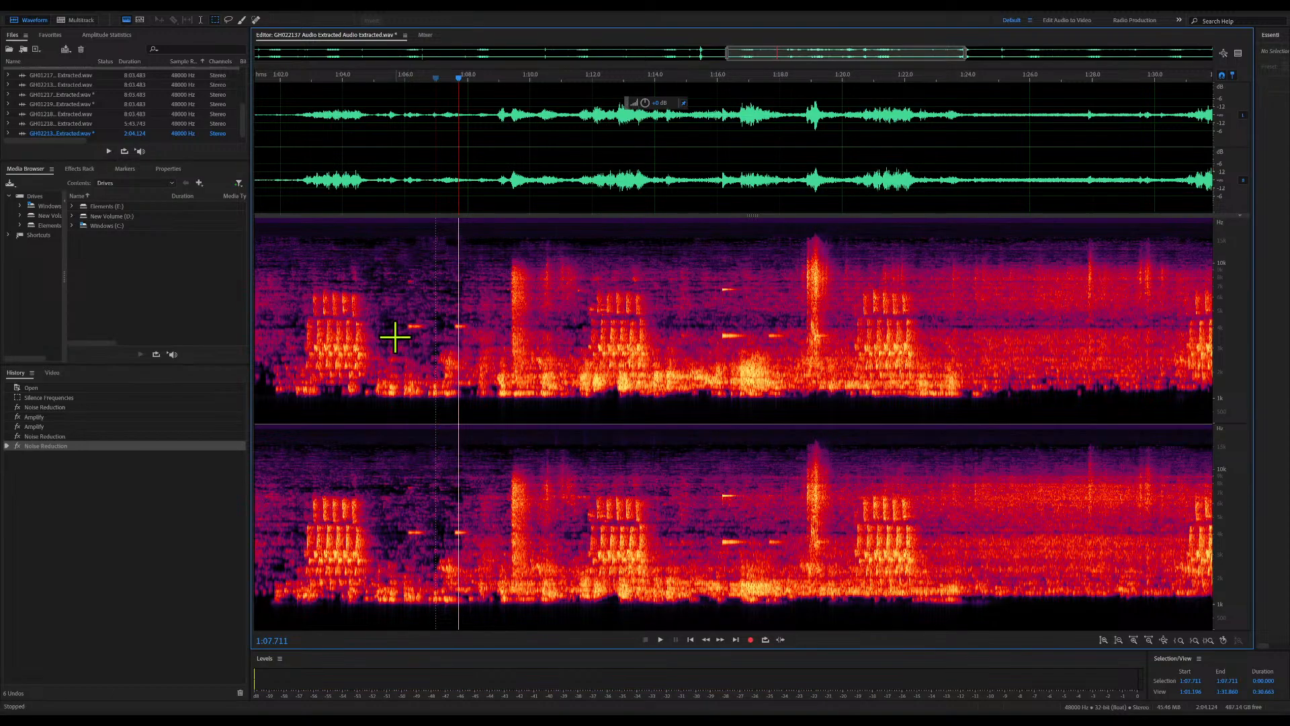
Capture a noise print from about 1:06.9 to 1:08.5, apply Noise Reduction to the whole file, and play from about 1:05.2
left_click_drag(432, 229, 483, 425)
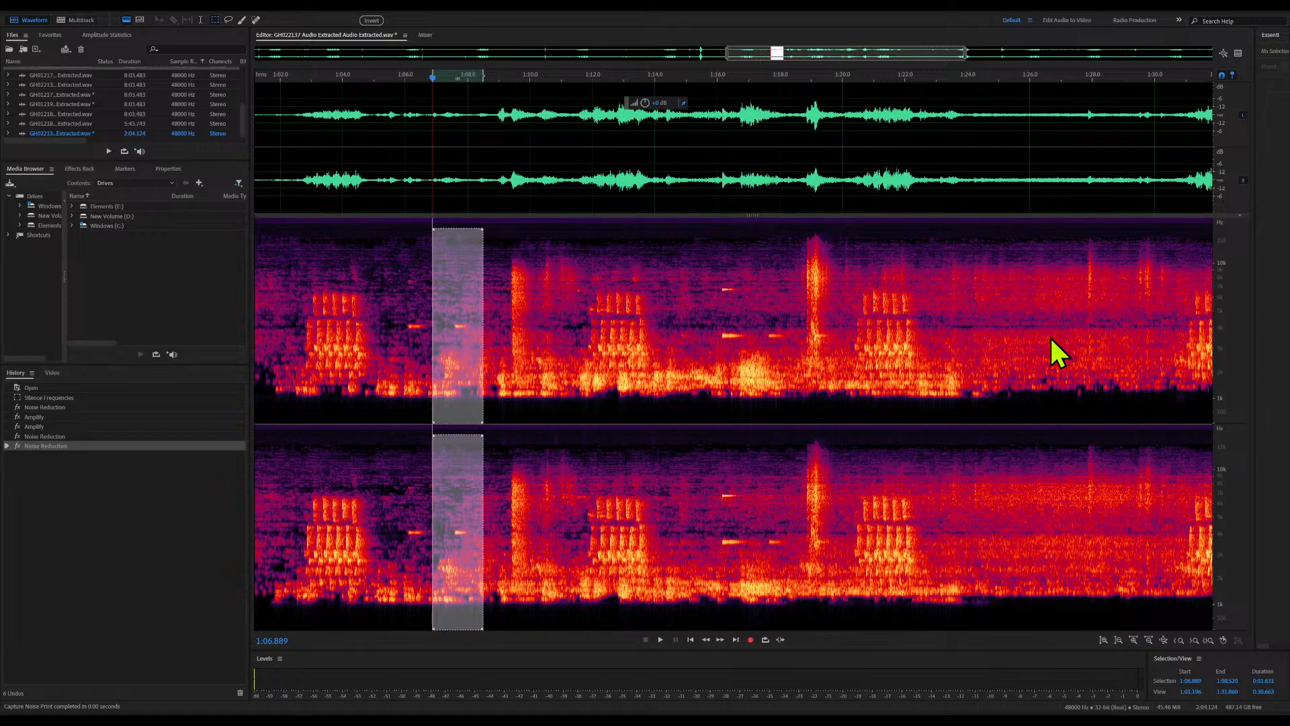
left_click(686, 295)
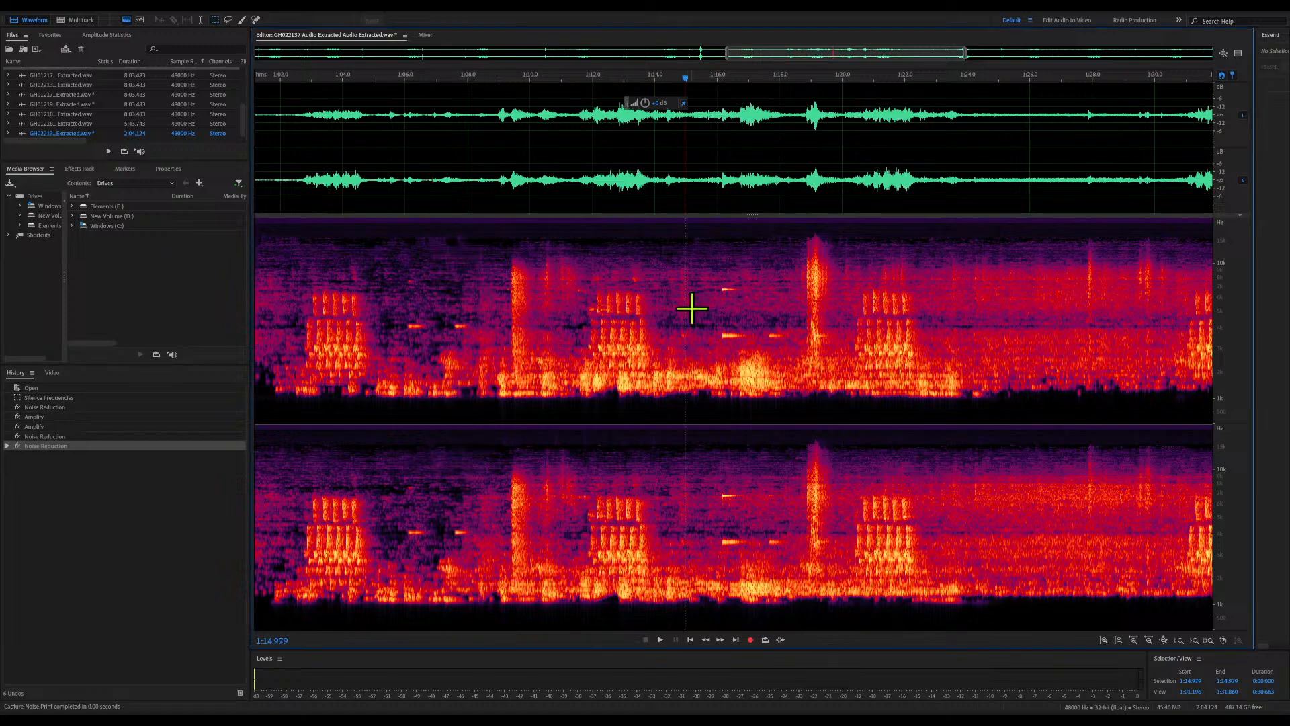
left_click(1095, 370)
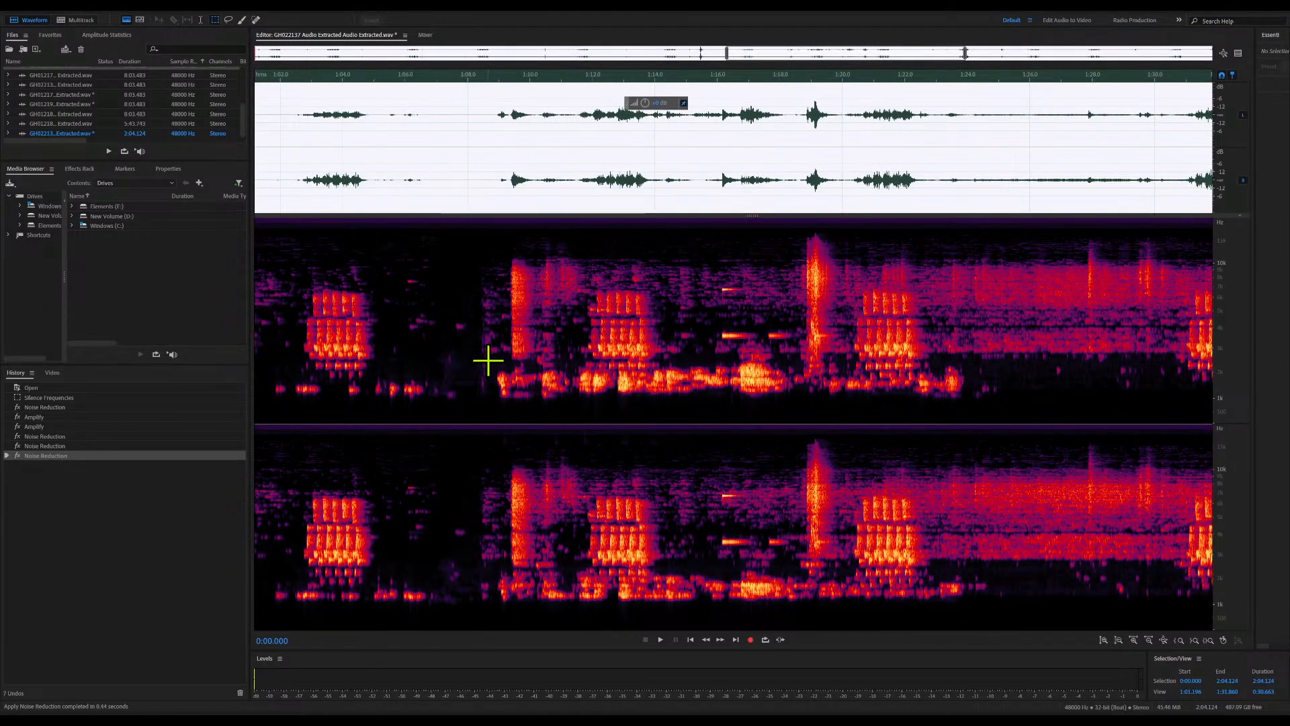
left_click(381, 309)
key("space")
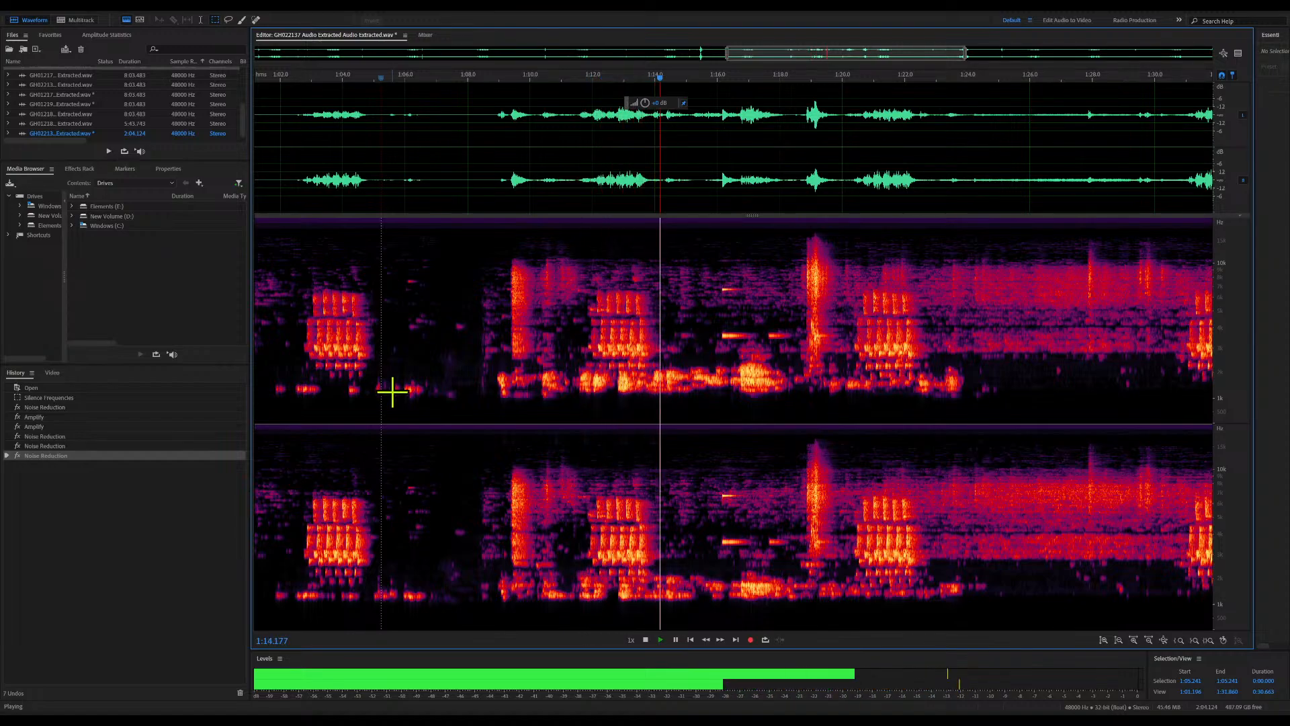
key("space")
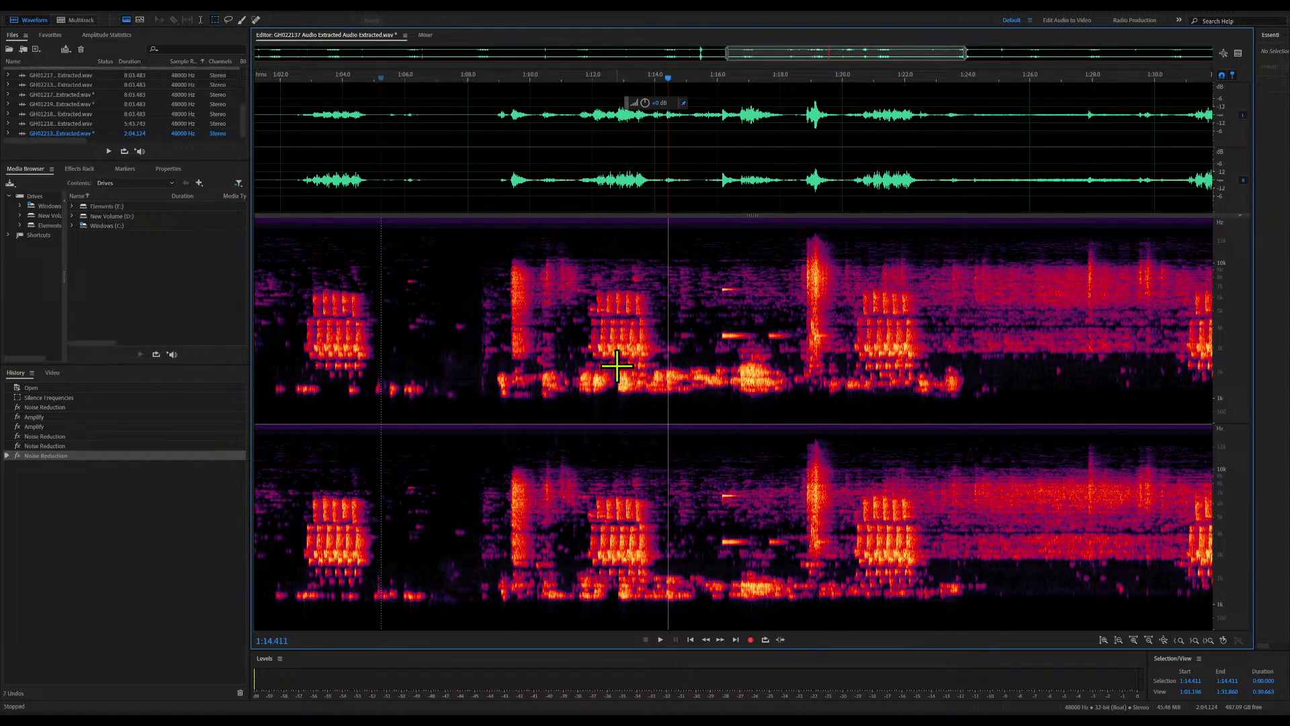
Capture a noise print from the low-frequency rumble between about 1:12.8 and 1:18.3, apply Noise Reduction, and play from about 1:02.8
left_click_drag(617, 367, 791, 409)
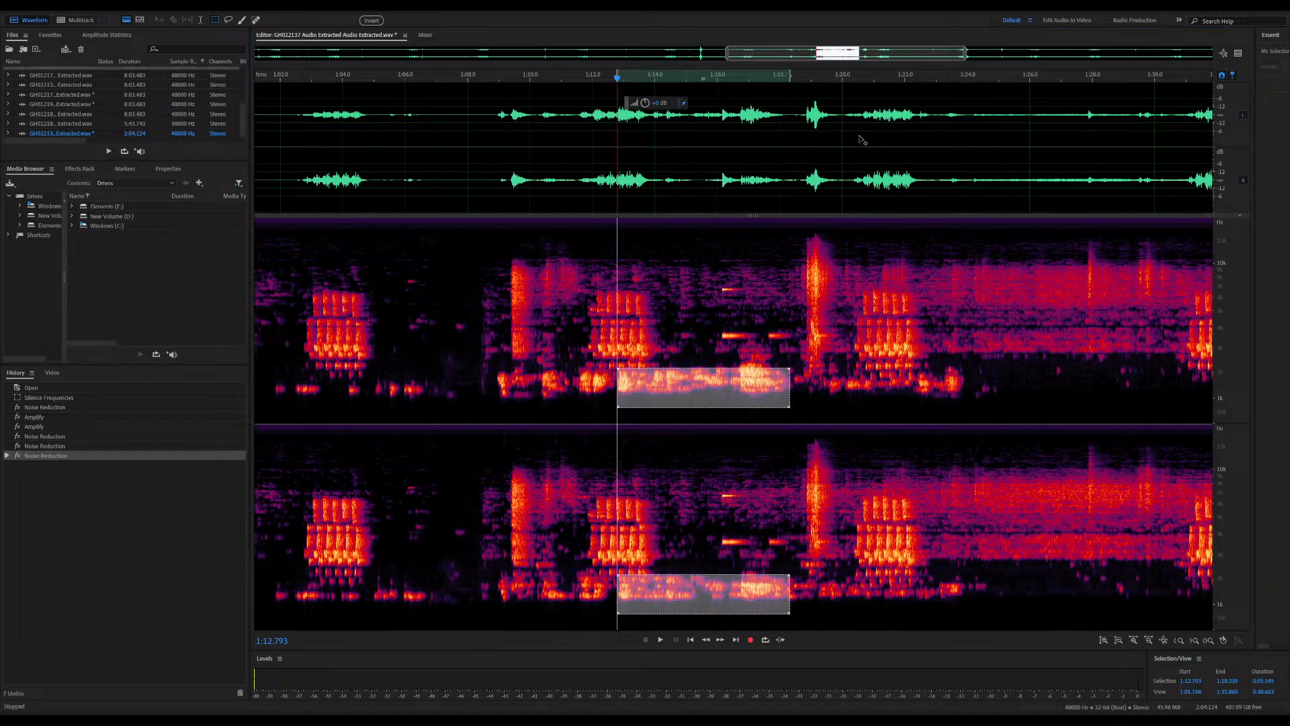
key("shift+p")
left_click(786, 332)
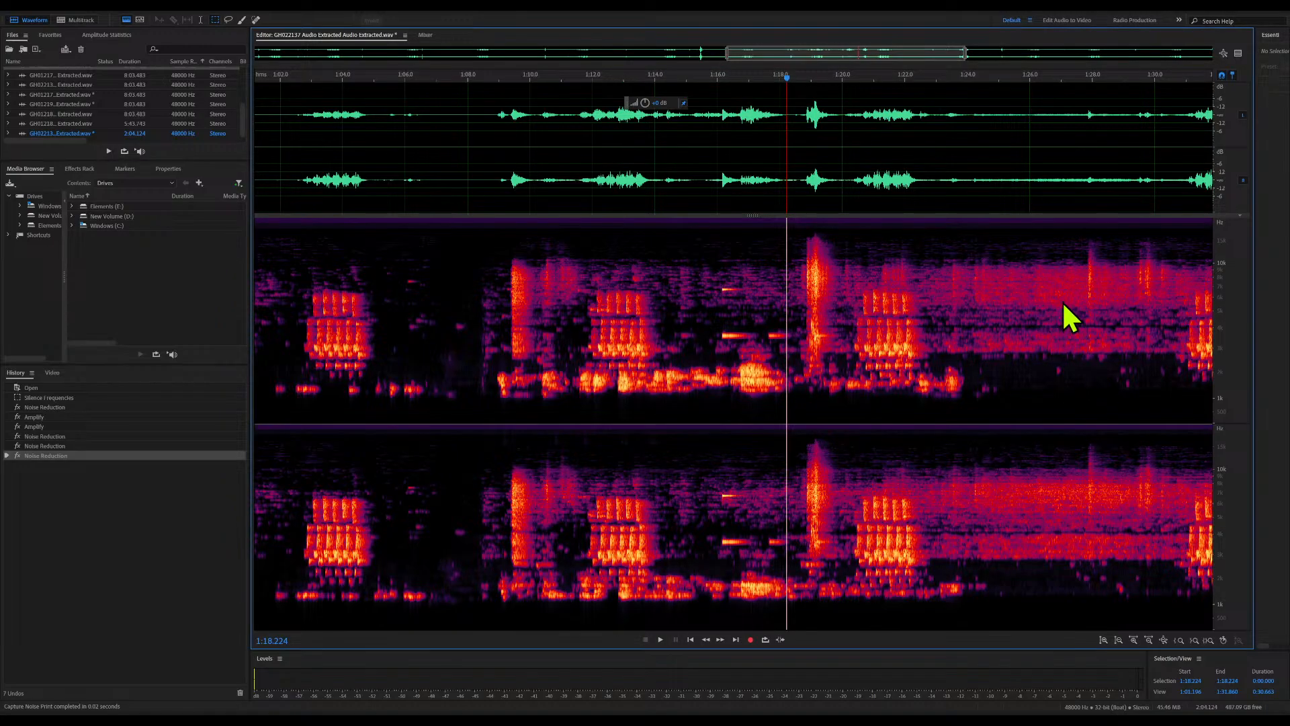
key("shift+r")
left_click(531, 377)
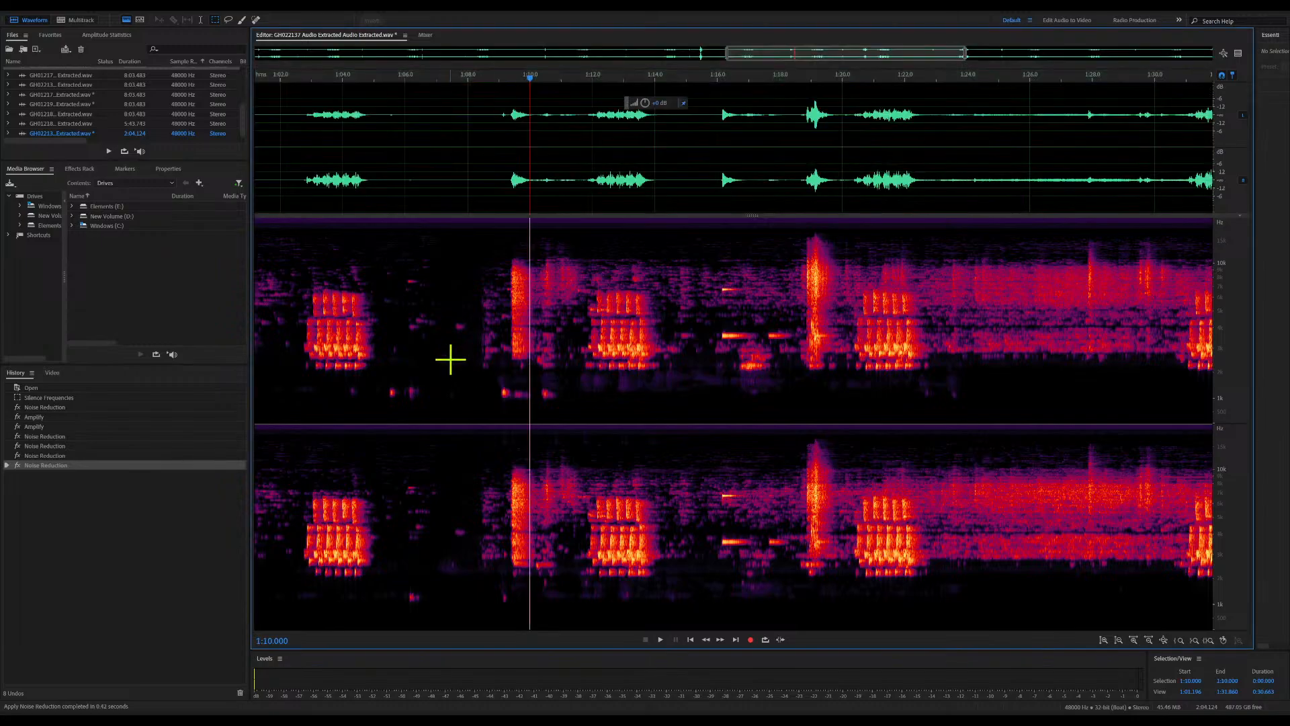
left_click(306, 297)
key("space")
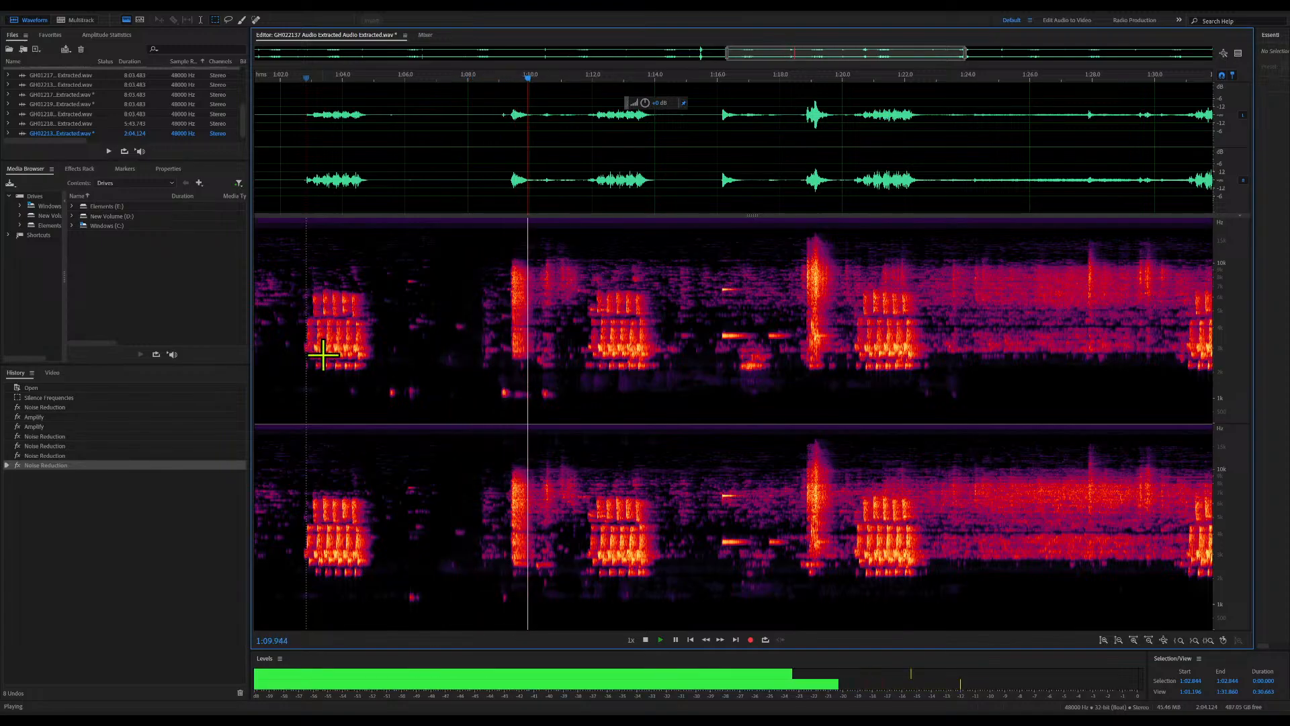
key("space")
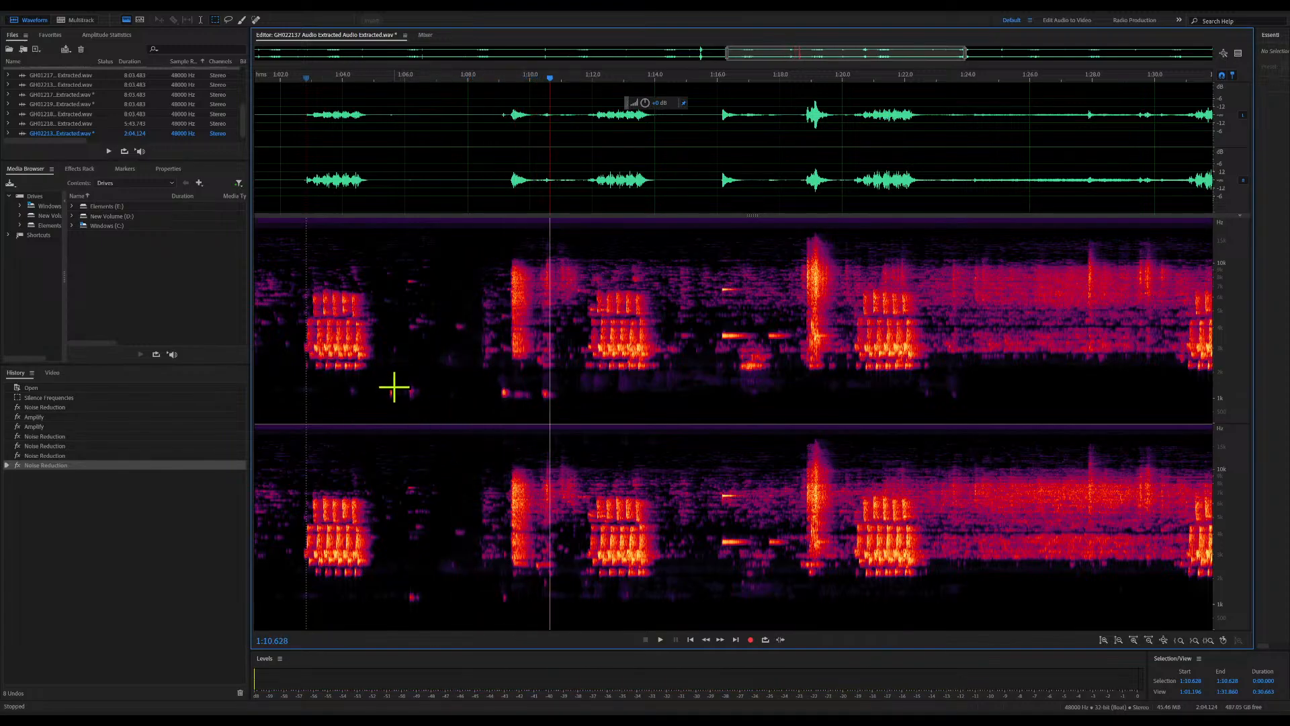
Capture a noise print from the low-frequency spots between about 1:09.0 and 1:11.0, and apply Noise Reduction to the whole file
left_click_drag(498, 384, 561, 405)
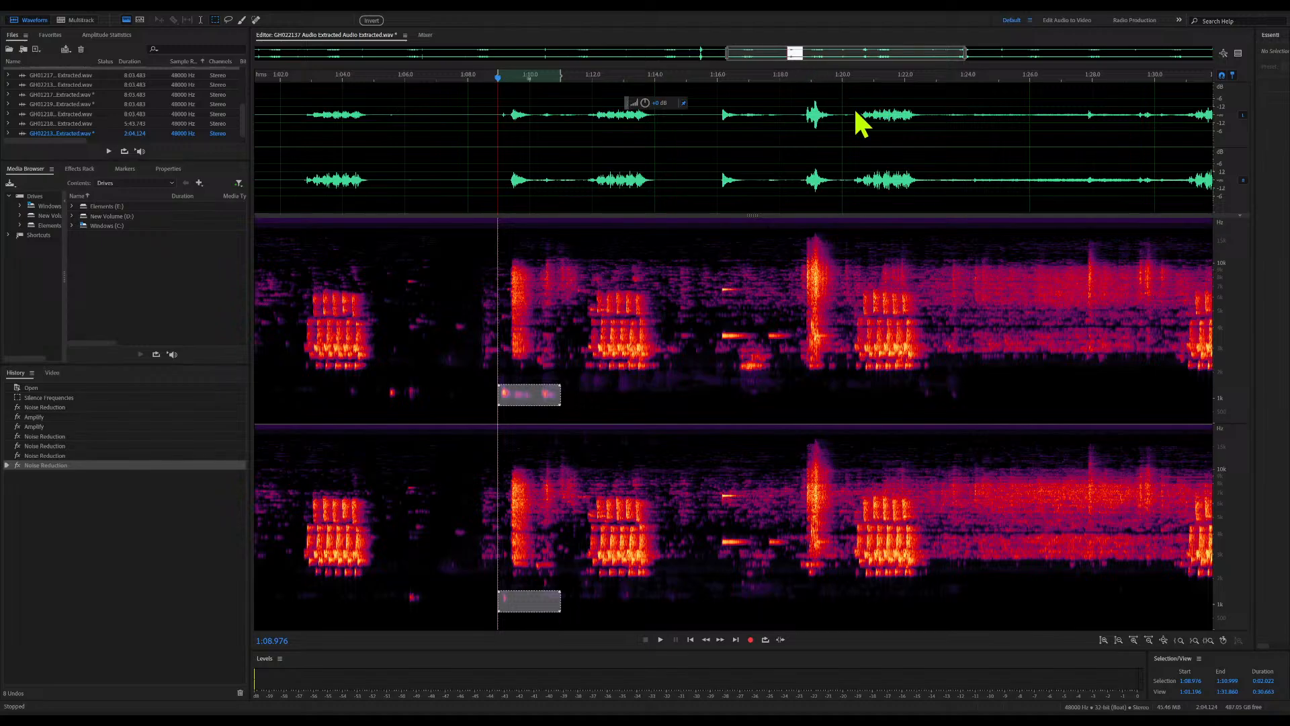
left_click(718, 368)
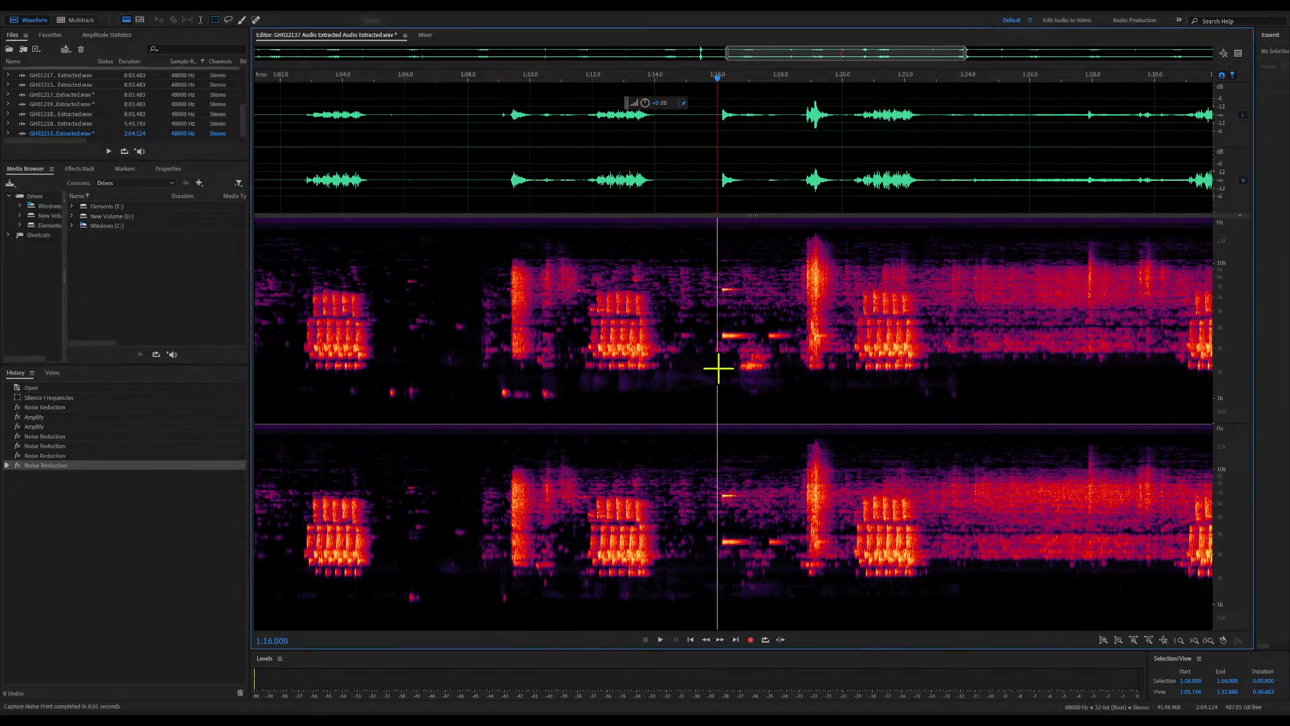
key("ctrl+shift+p")
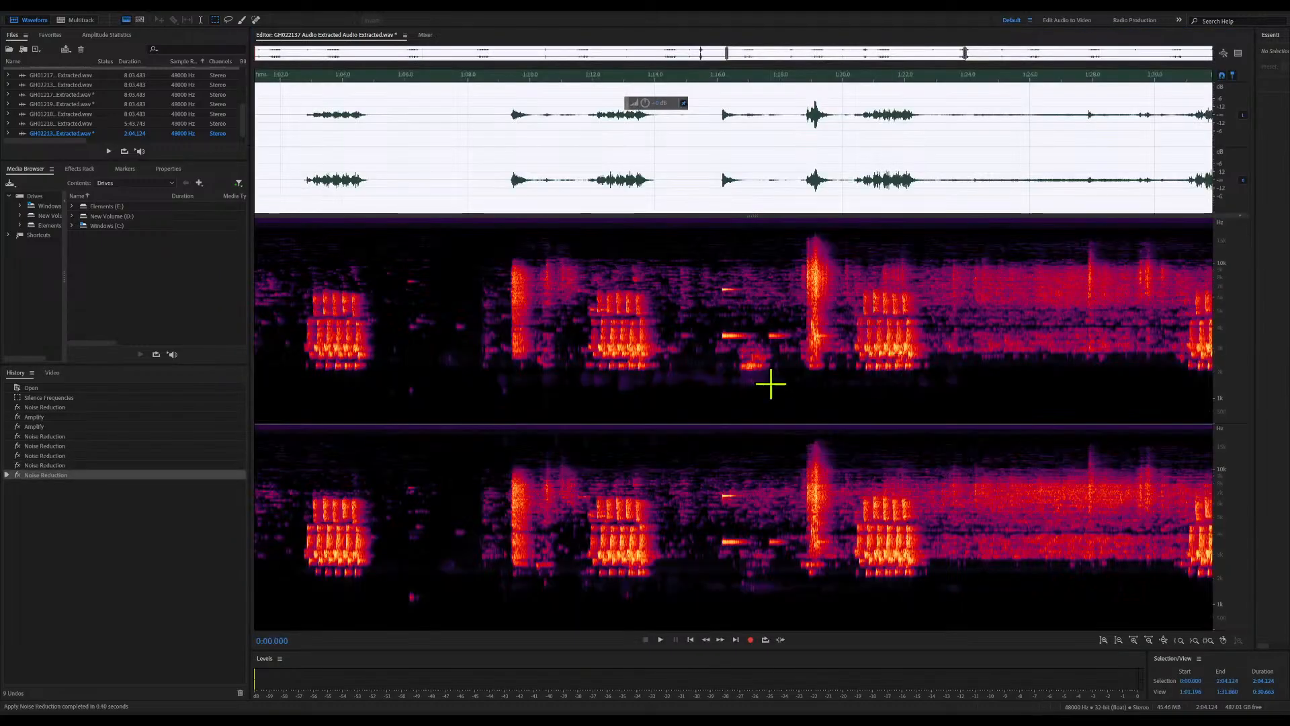
left_click(608, 383)
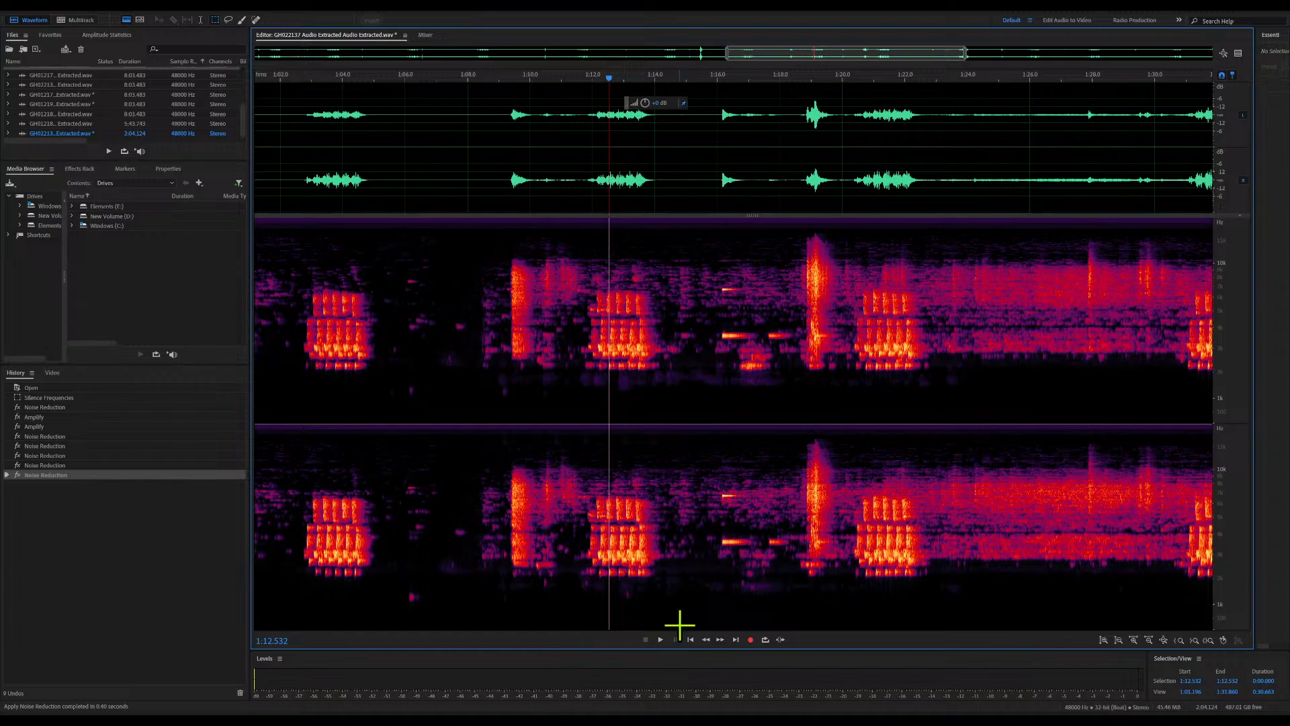
Play the cleaned audio from about 0:05.8 and again from about 0:50
left_click_drag(728, 54, 243, 76)
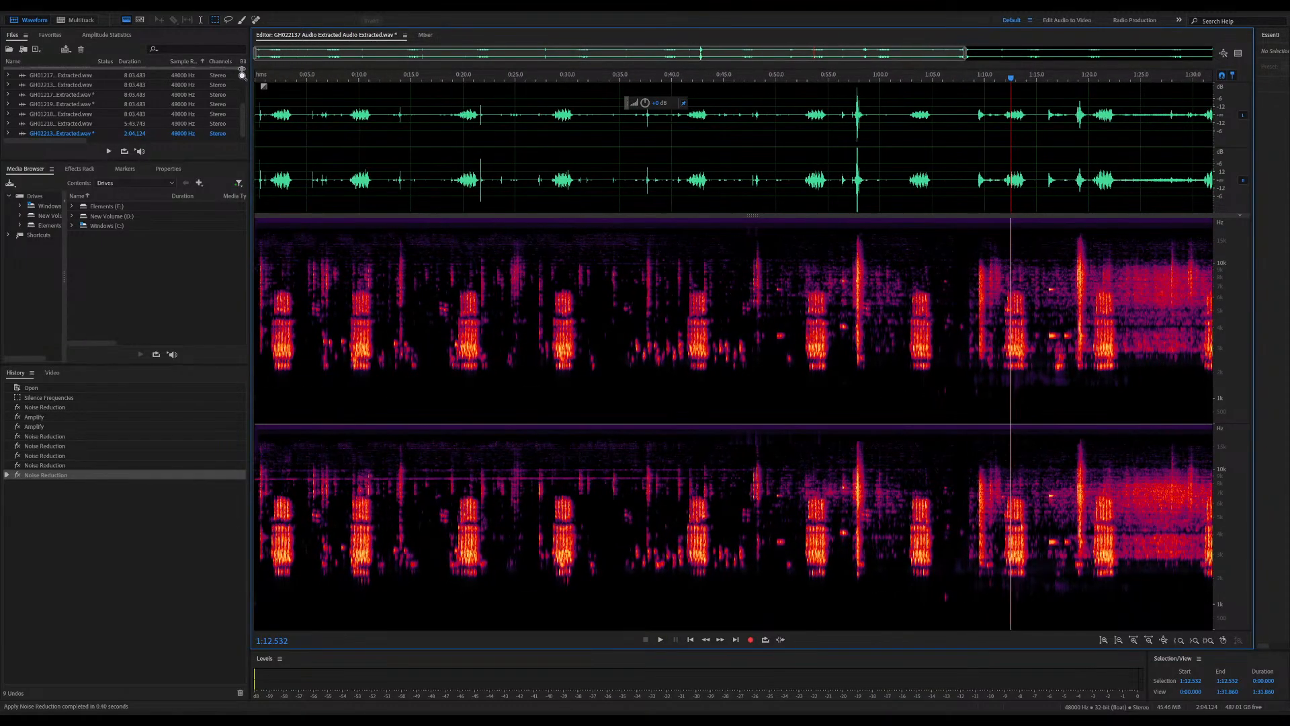
left_click(315, 79)
key("space")
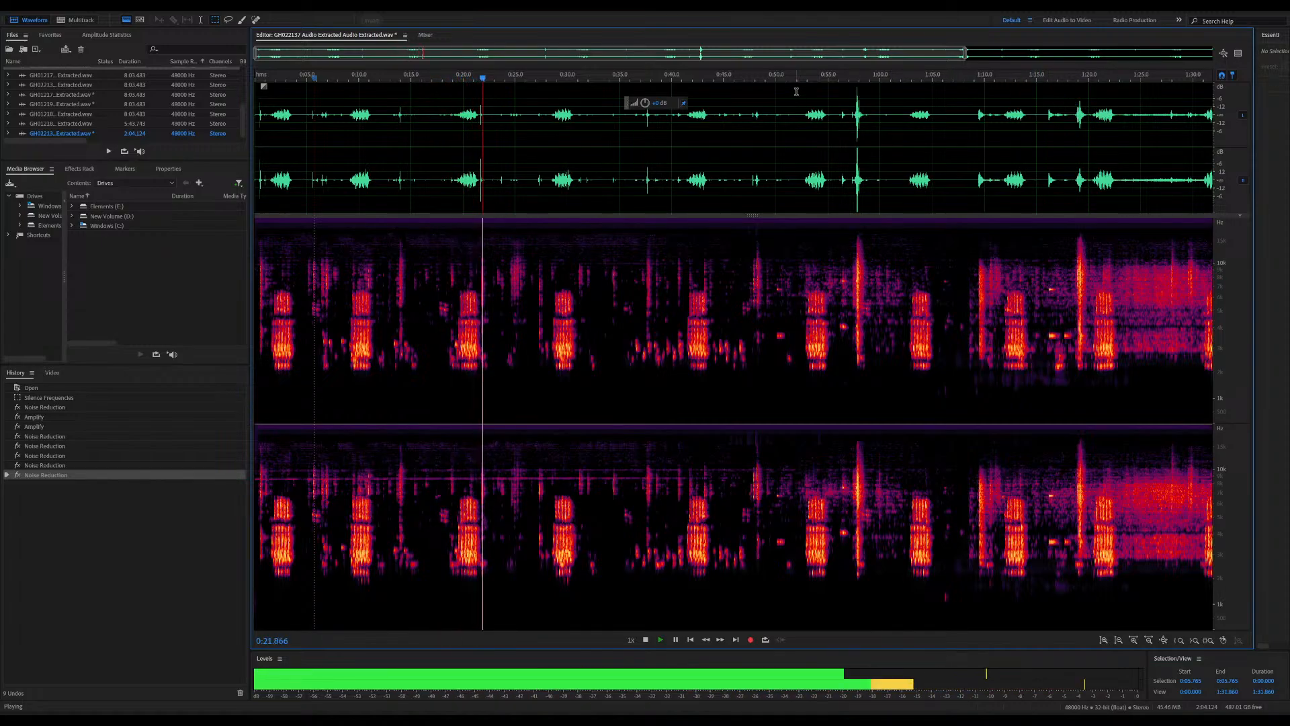
left_click(774, 78)
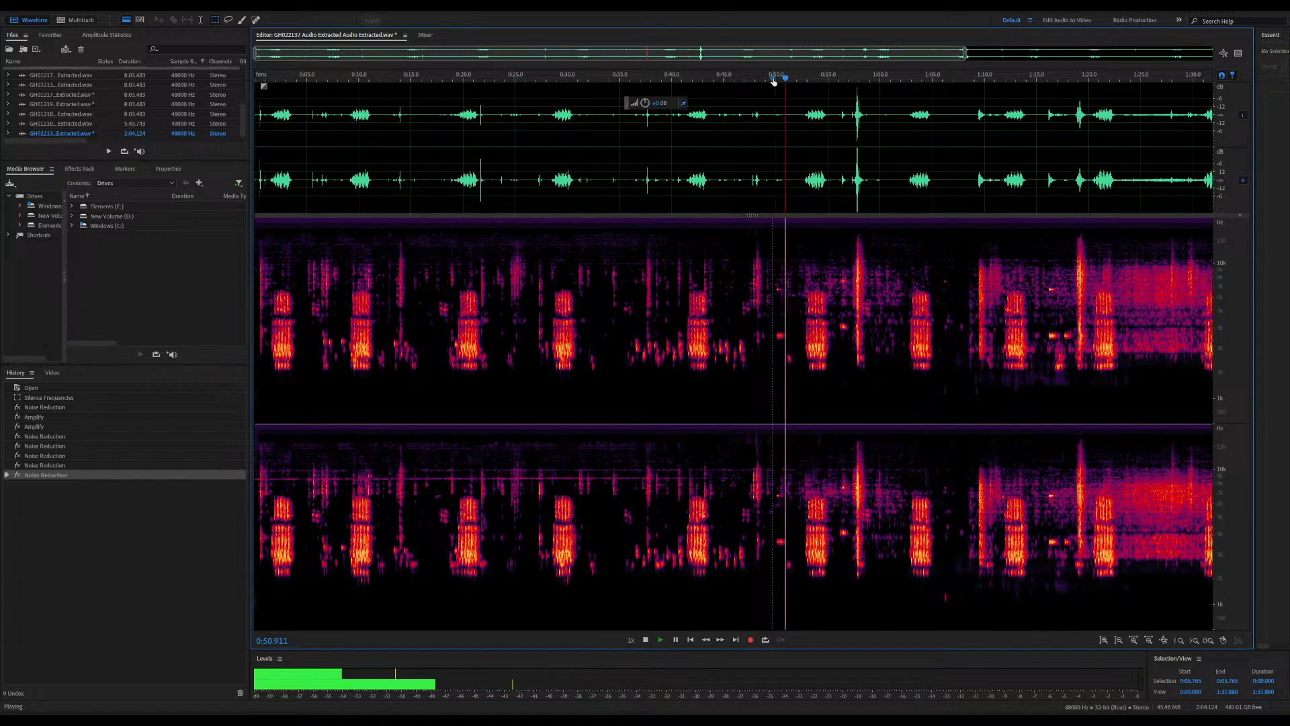
Silence the small mid-frequency spots at about 0:50 and 0:55.7, auditioning from 0:55 between the two edits
key("space")
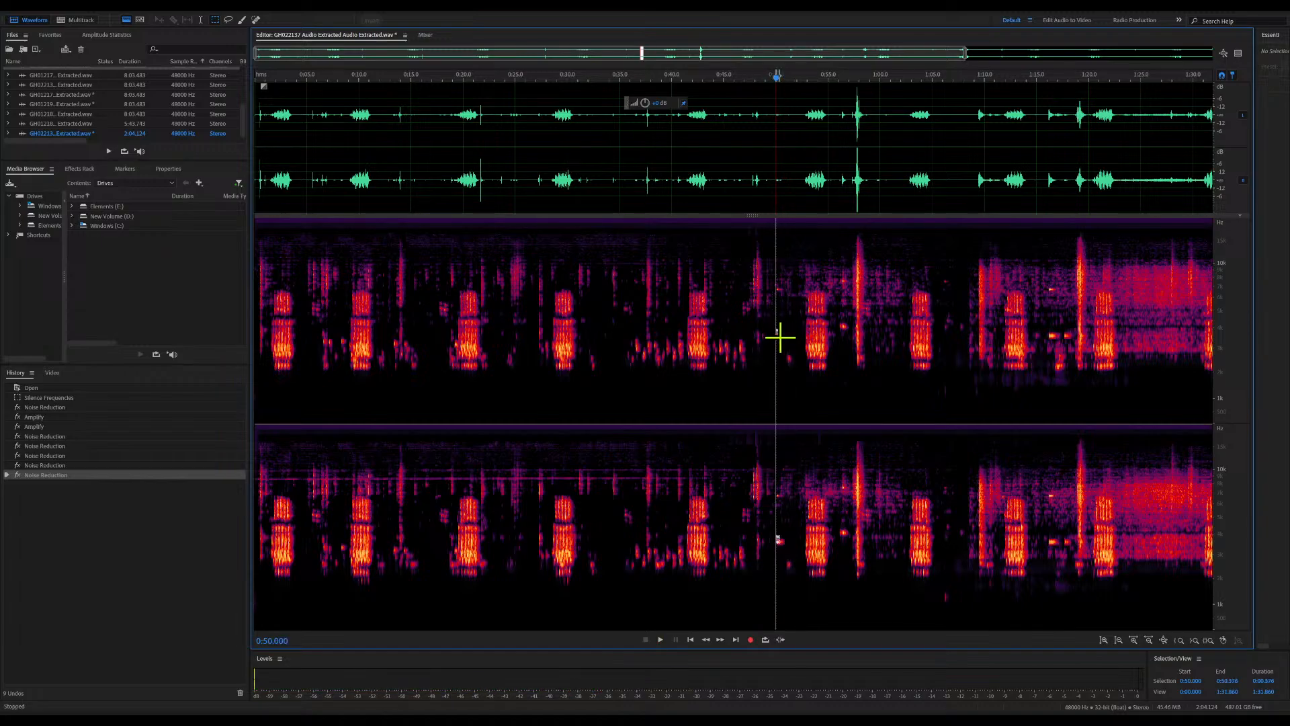
key("Delete")
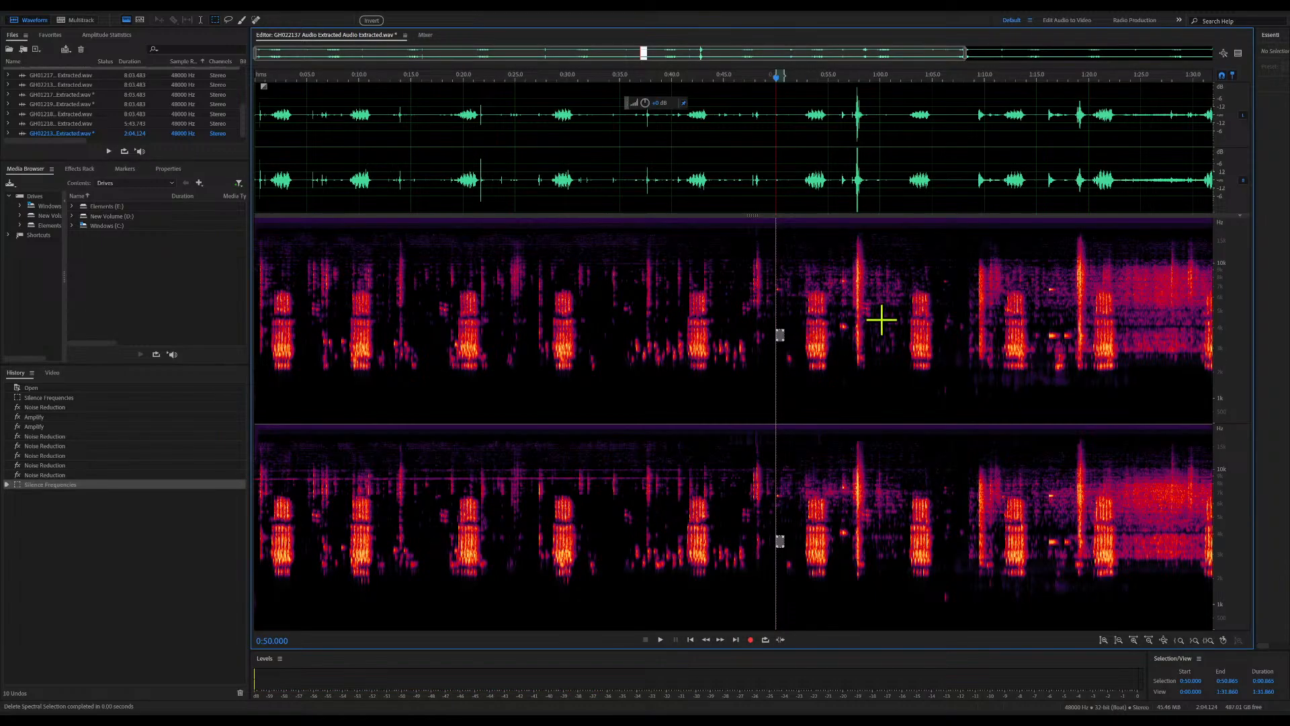
key("space")
left_click(826, 281)
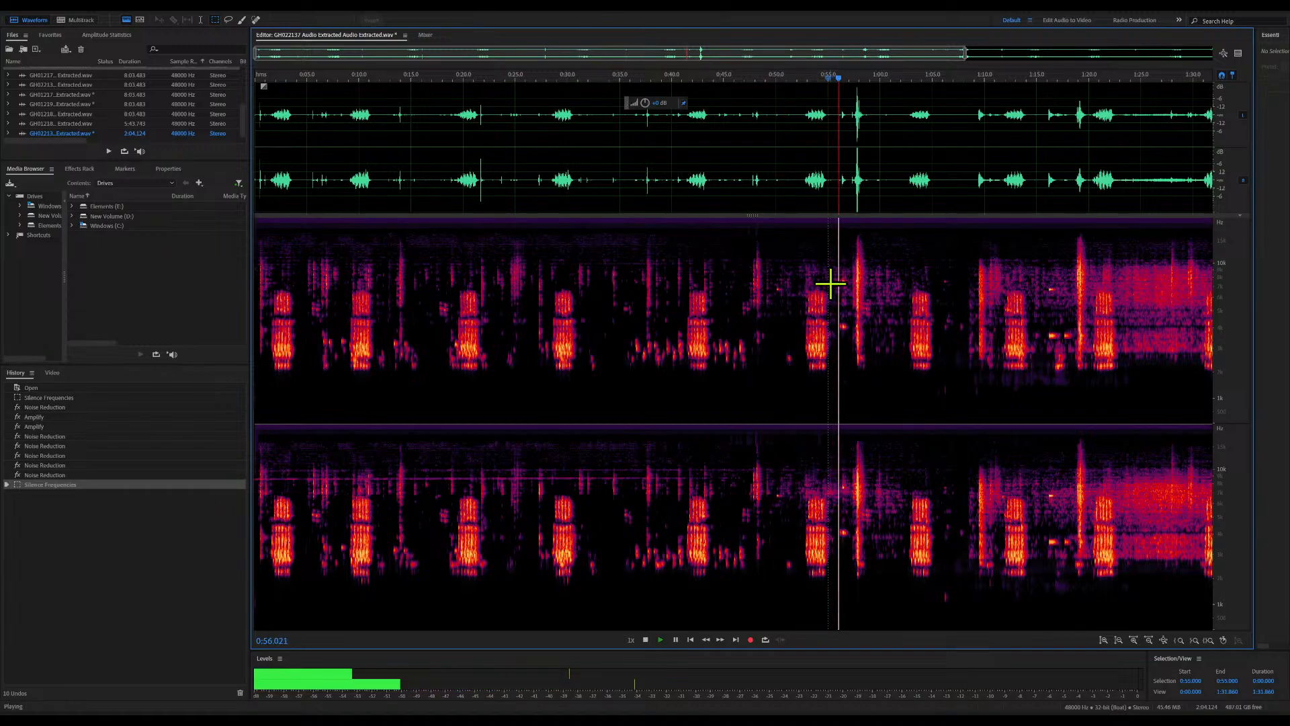
key("space")
left_click(835, 320)
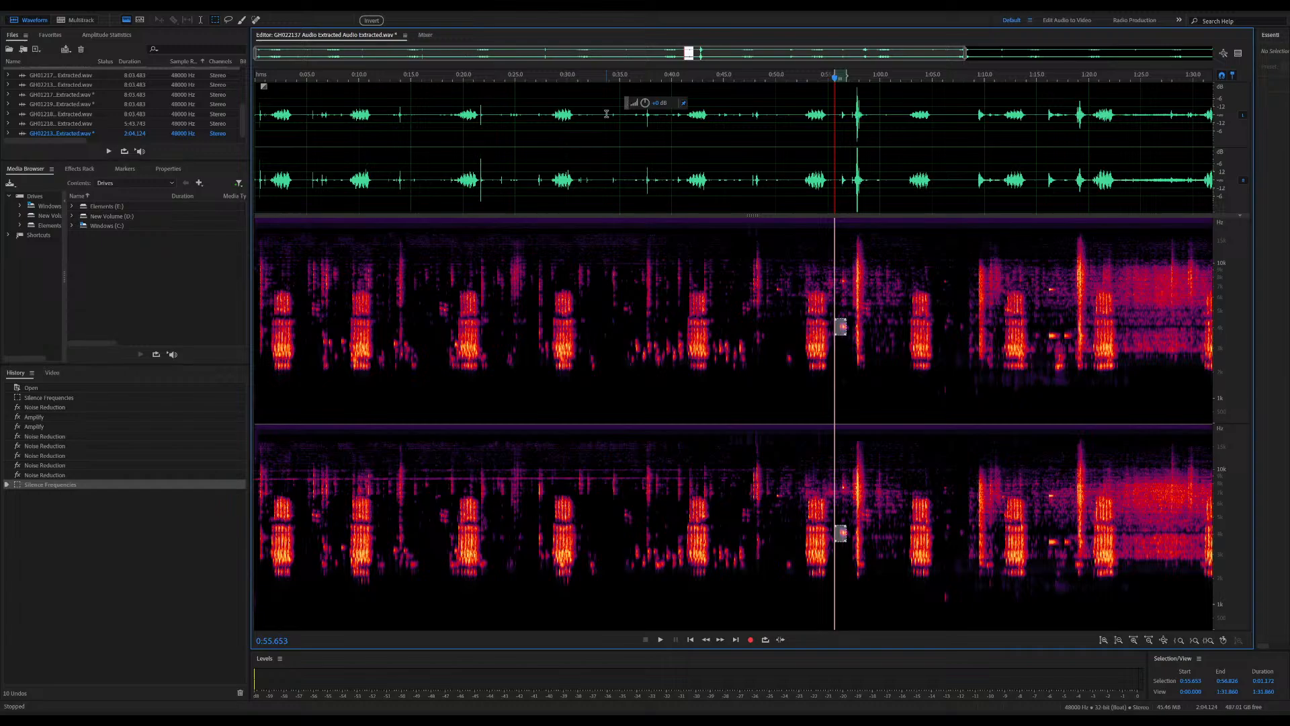
key("Delete")
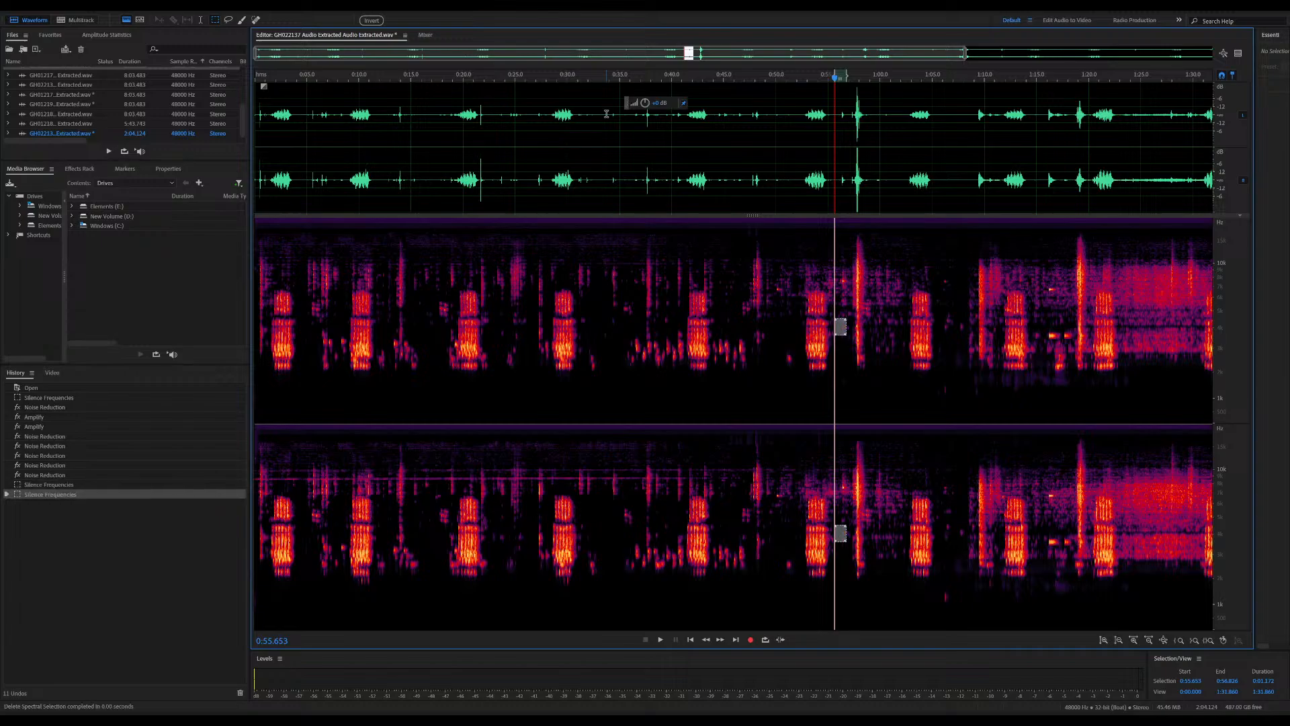
Silence the lower tones near 1:16, audition from 1:15, and silence the upper-frequency block from 1:15 to about 1:17.6
left_click(1048, 331)
key("Delete")
left_click(1038, 273)
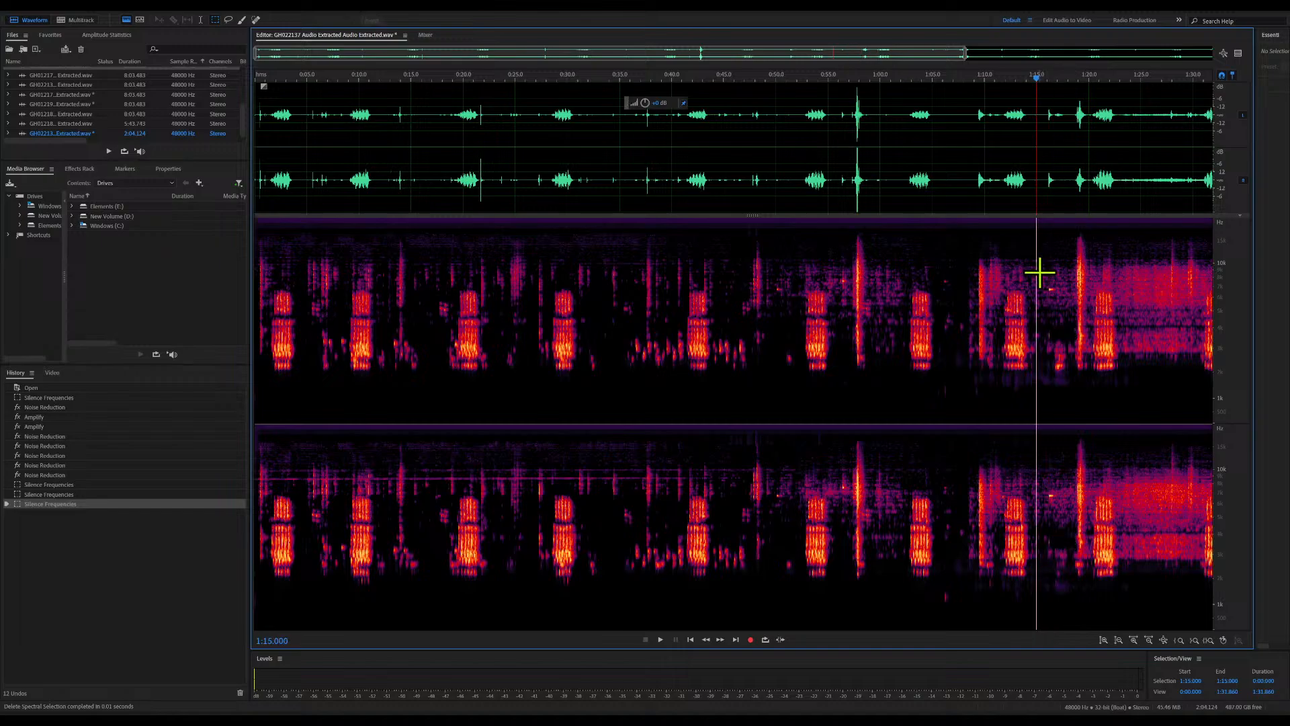
key("space")
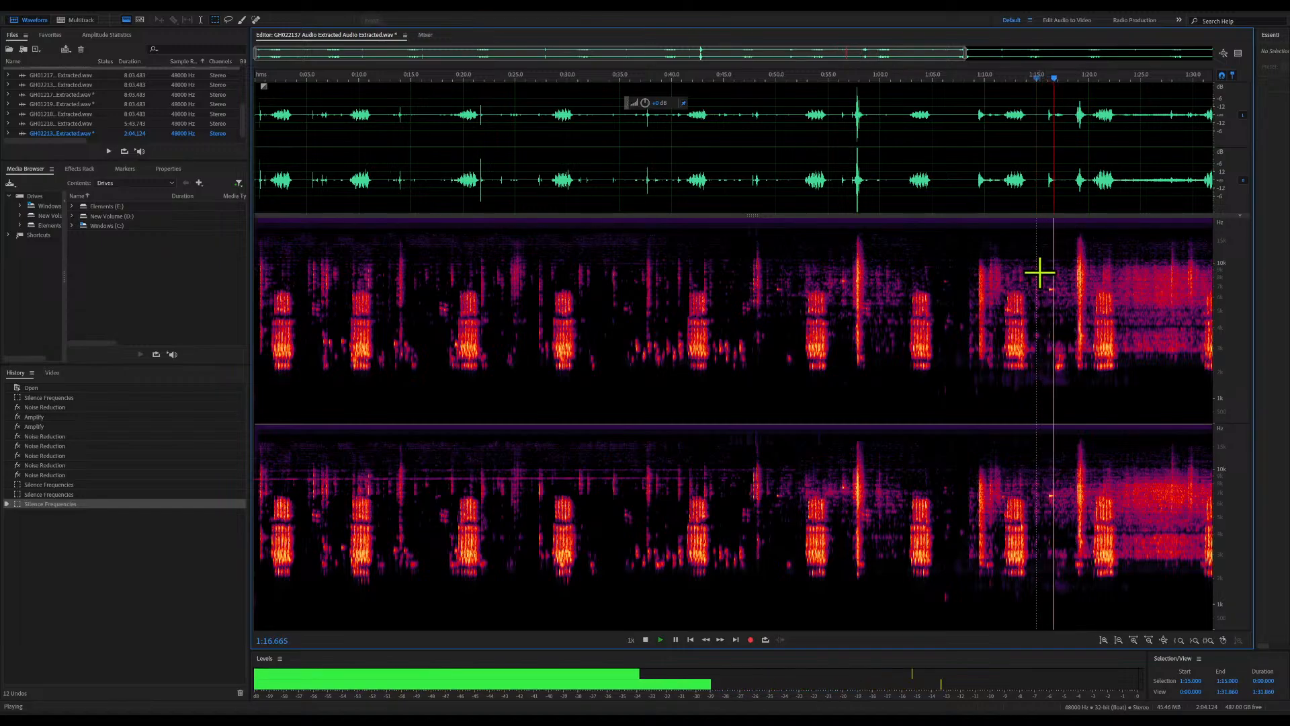
key("space")
left_click_drag(1040, 273, 1047, 283)
key("Delete")
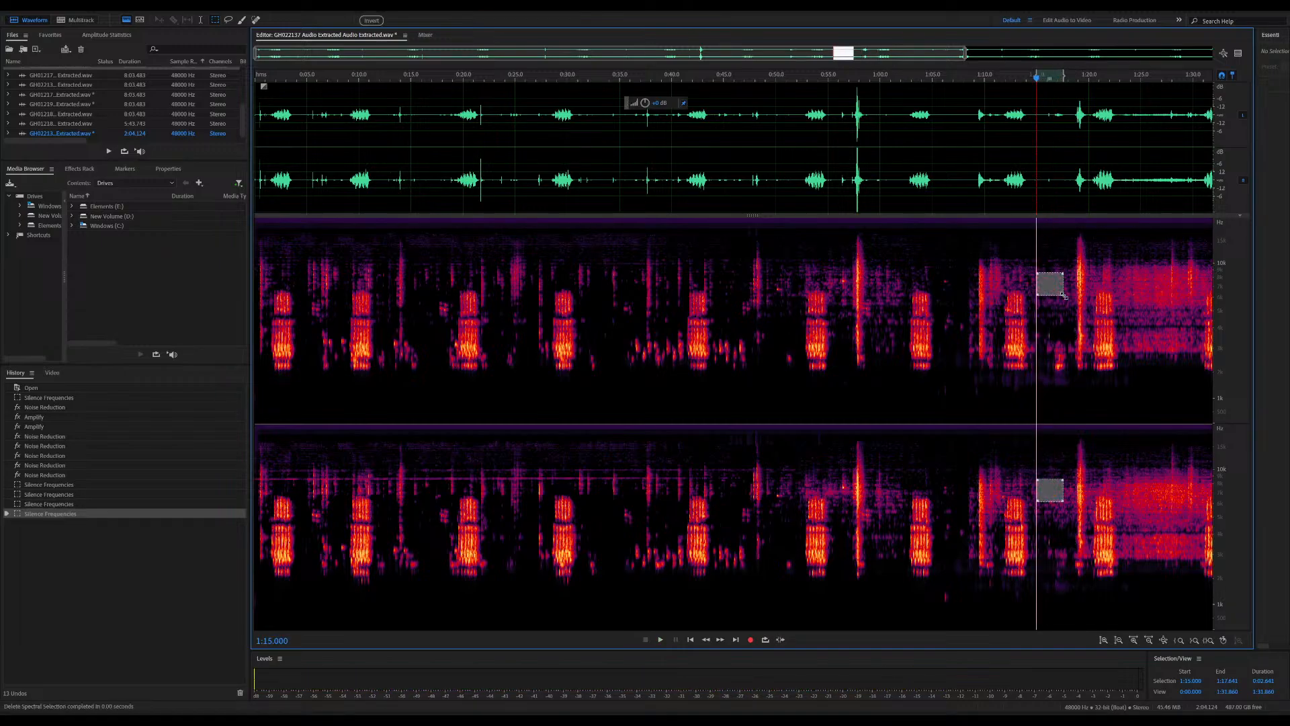
Silence the small high-frequency spots near 1:05 and 0:55.8, and the tall frequency block from 0:50 to about 0:51.8
left_click_drag(936, 270, 943, 273)
key("Delete")
left_click(837, 274)
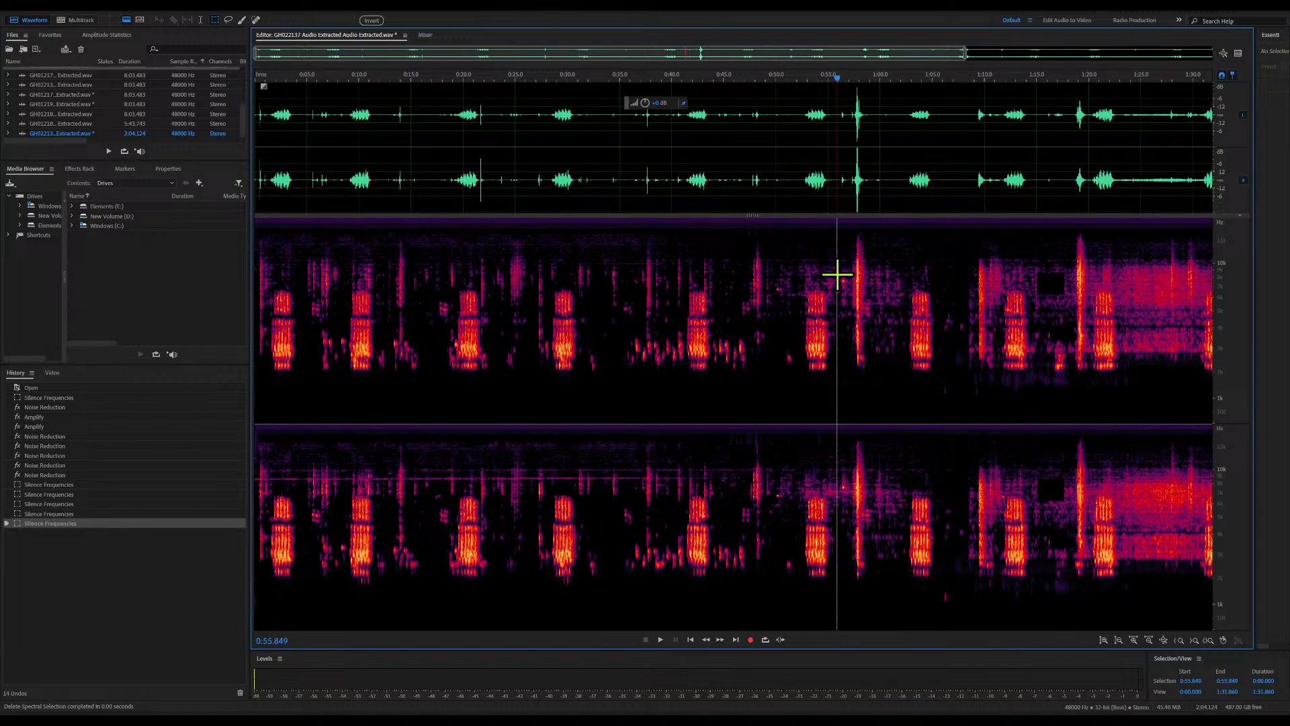
key("Delete")
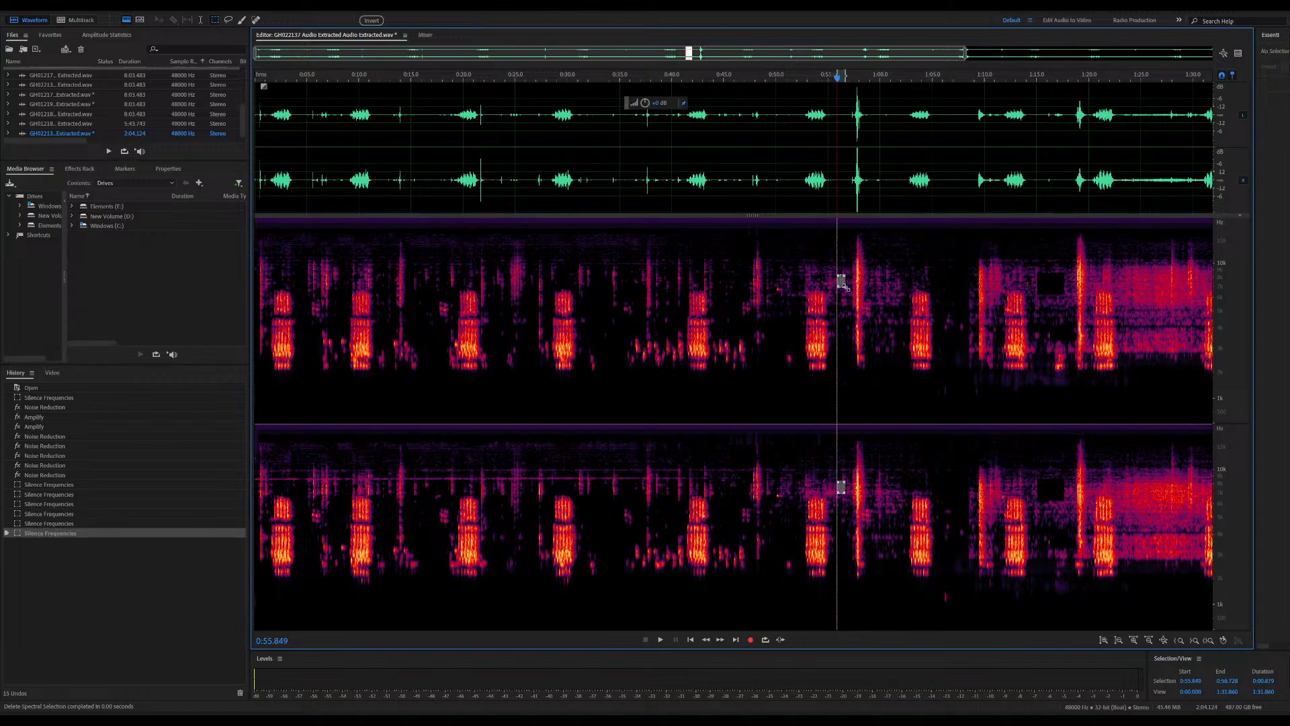
left_click_drag(777, 278, 788, 372)
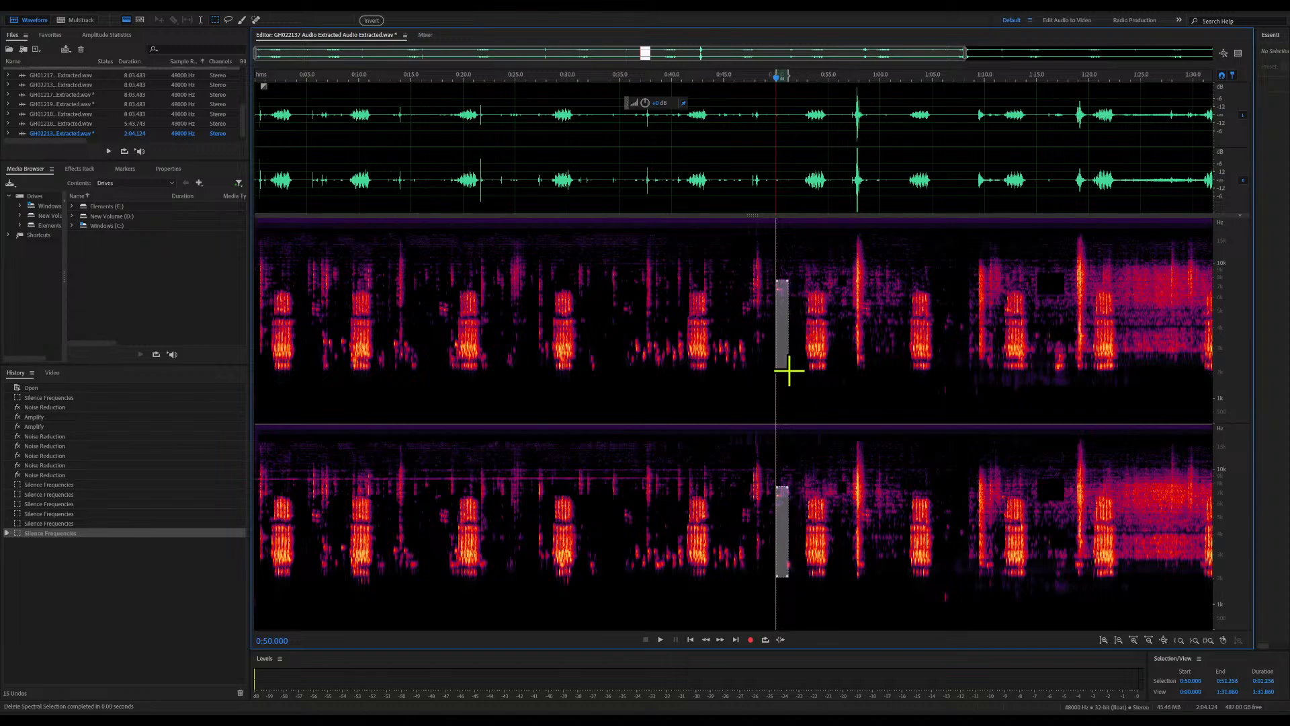
key("Delete")
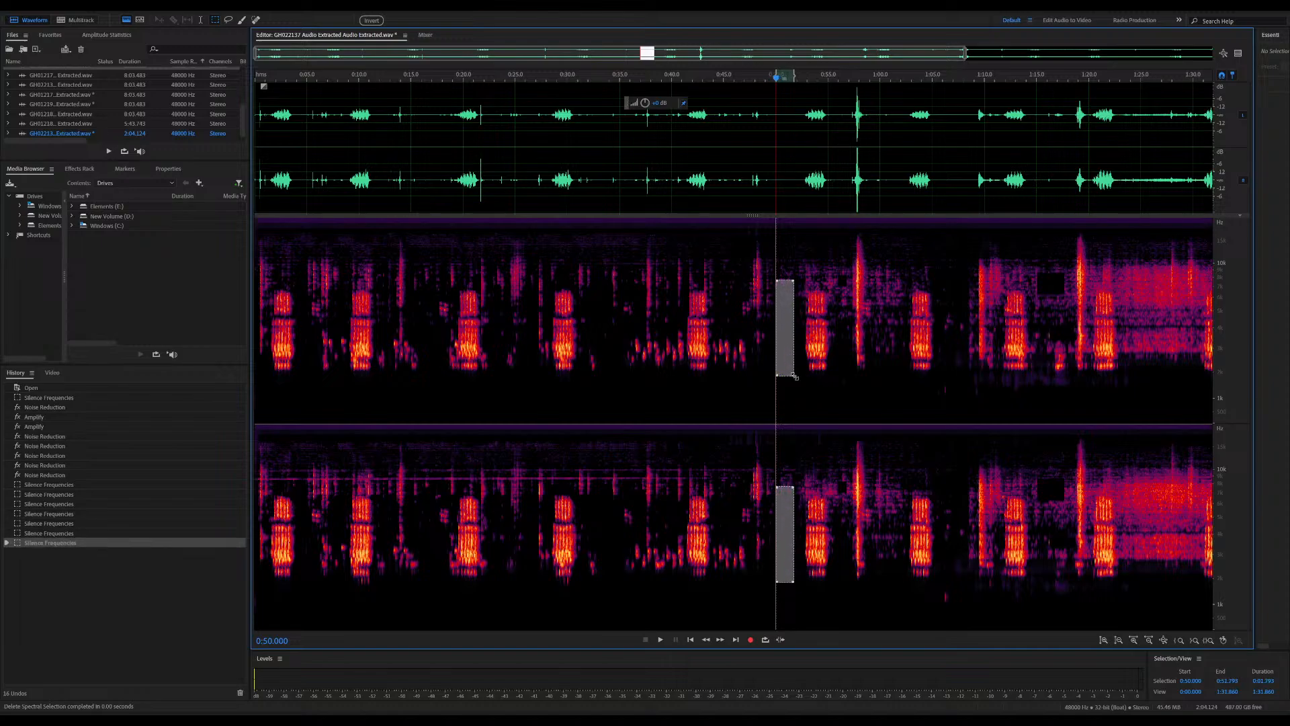
Audition the faint sound at 0:35 and silence its small frequency block from 0:35 to about 0:36
left_click(701, 309)
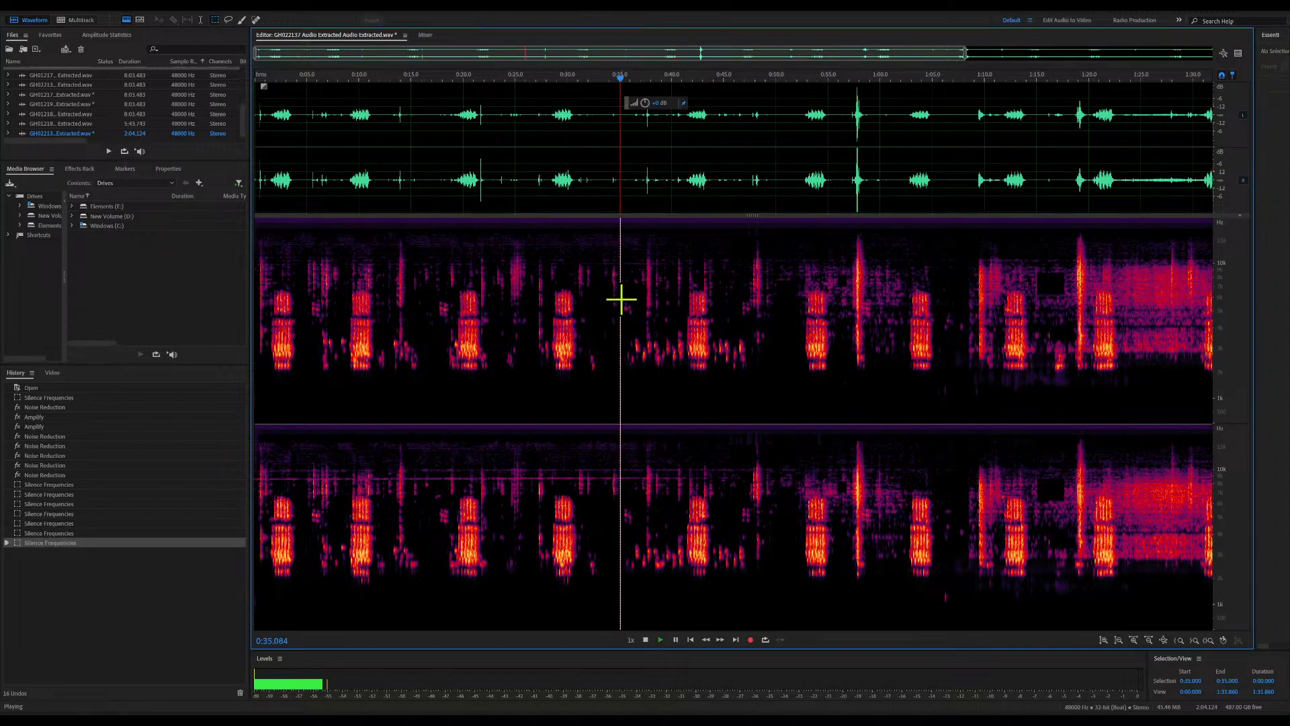
key("space")
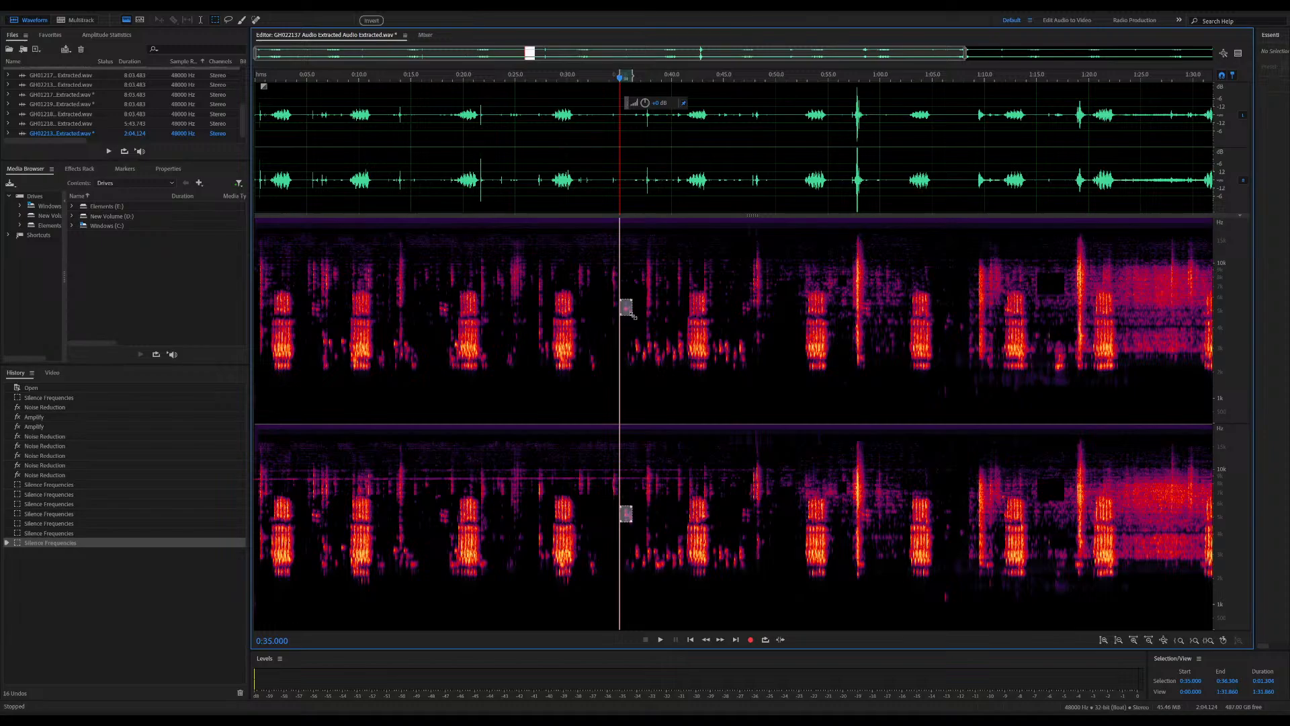
key("space")
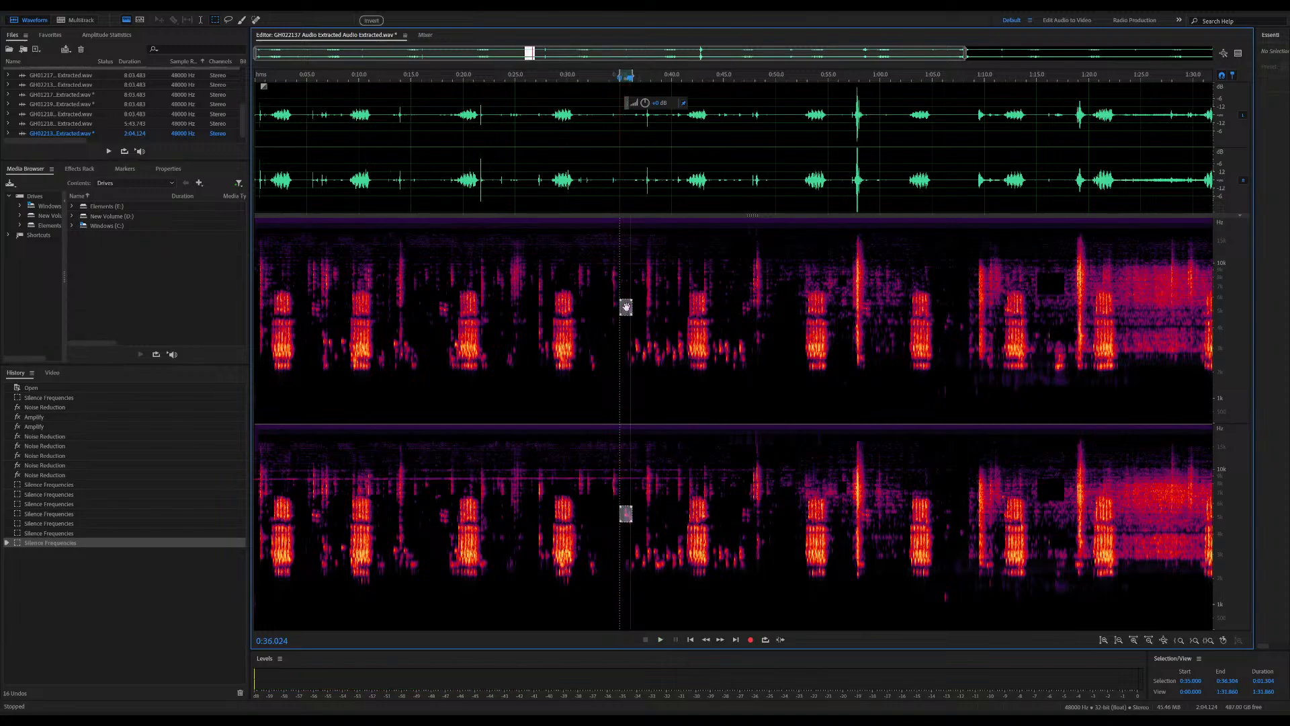
key("Delete")
Audition from about 0:17.3, silence the faint frequency spot between about 0:16.9 and 0:18.3, and play from about 0:04.8
left_click(526, 292)
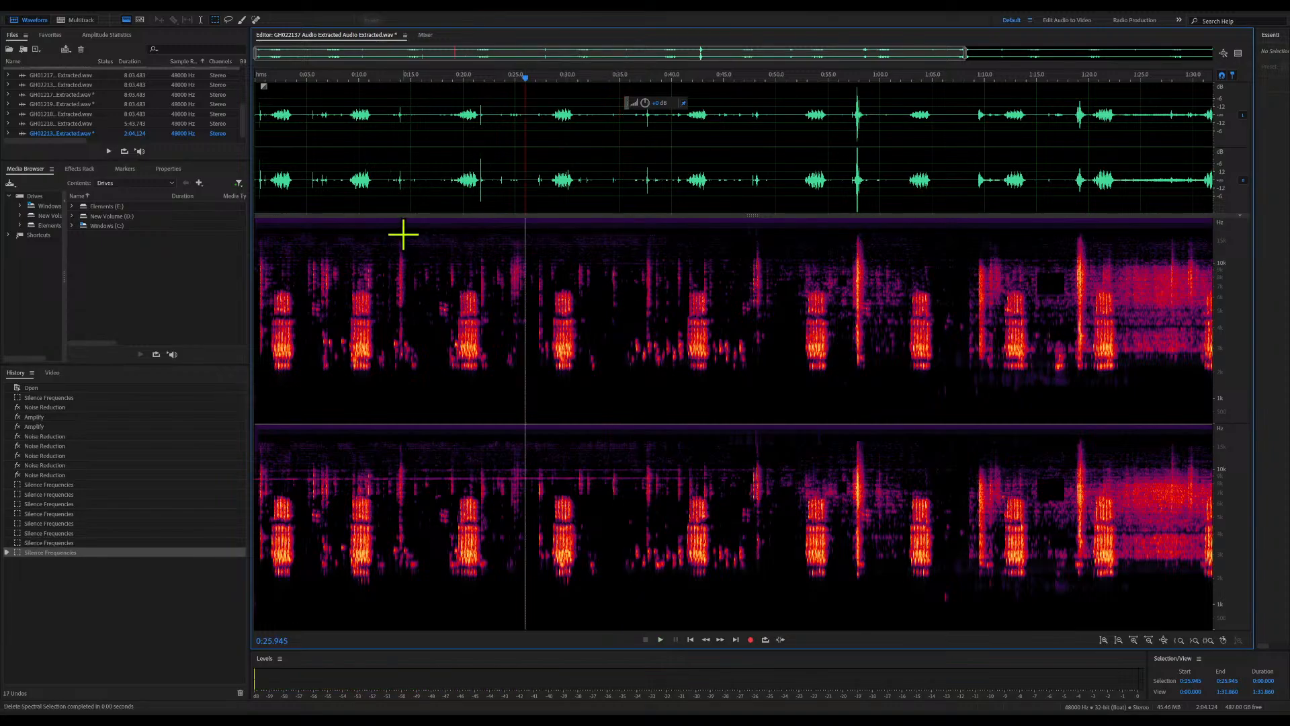
left_click(436, 77)
key("space")
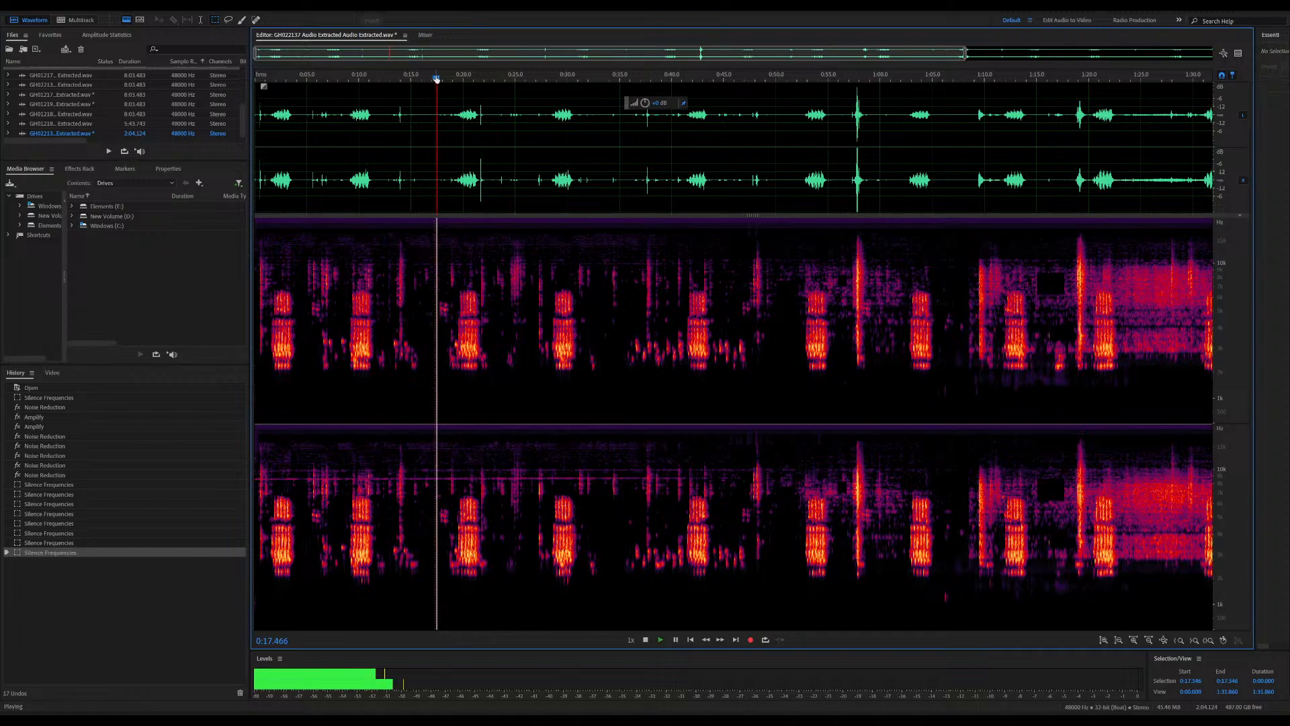
key("space")
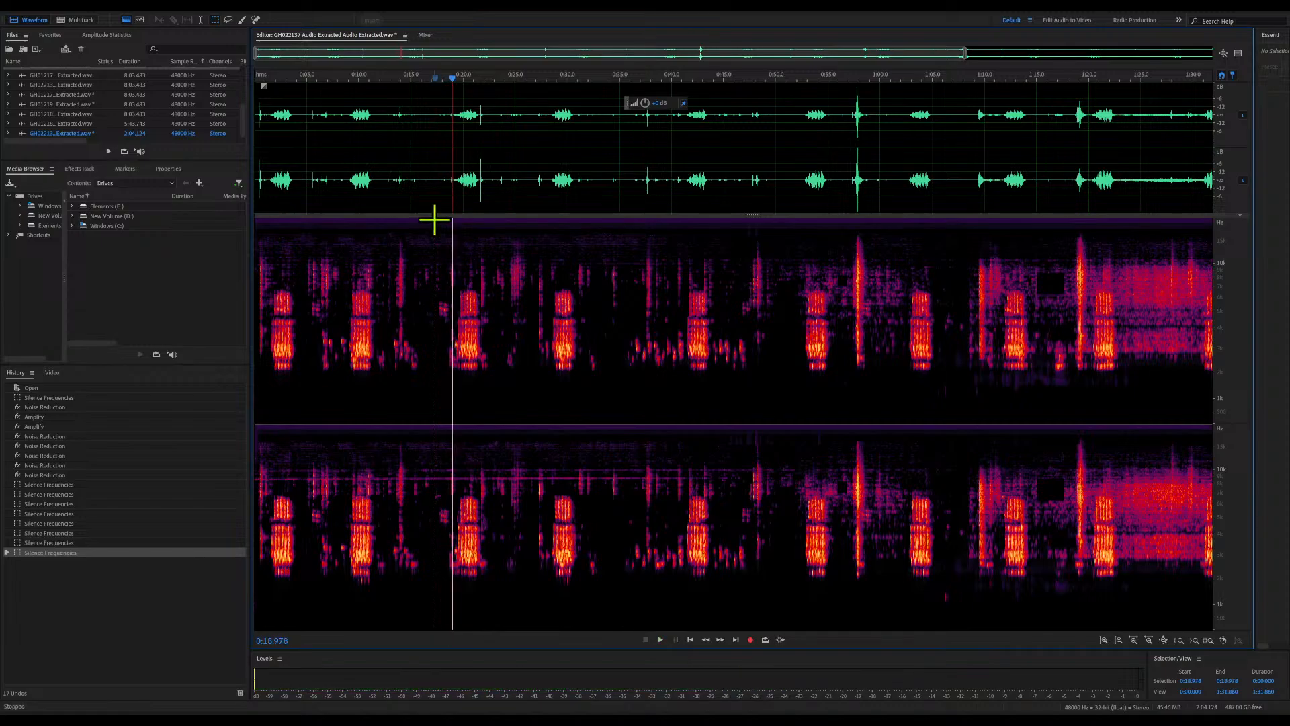
left_click(432, 240)
key("space")
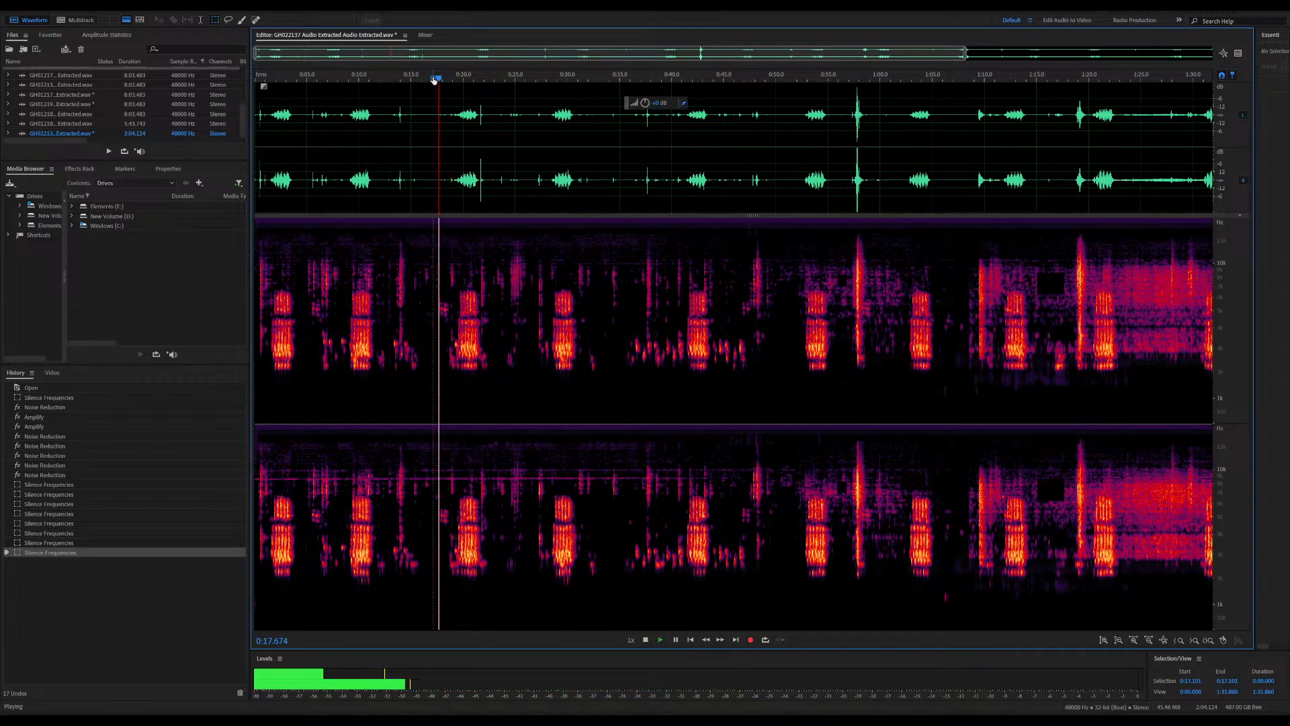
key("space")
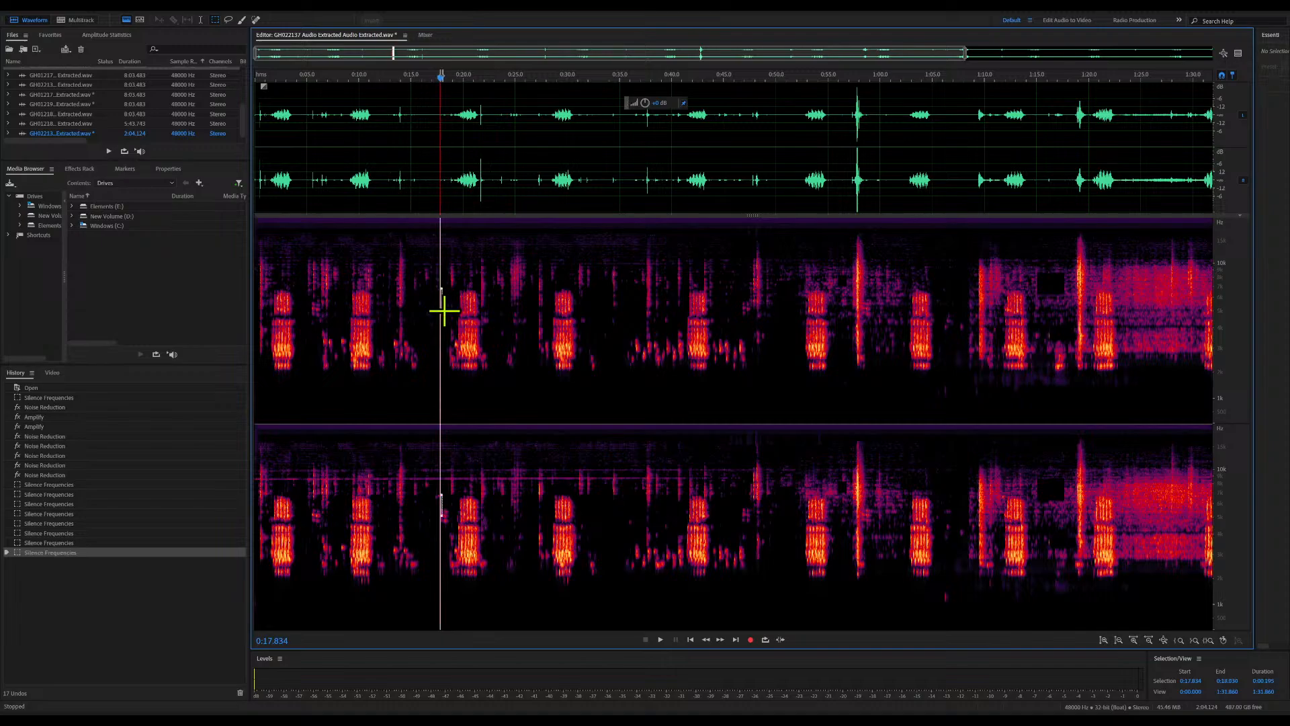
key("Delete")
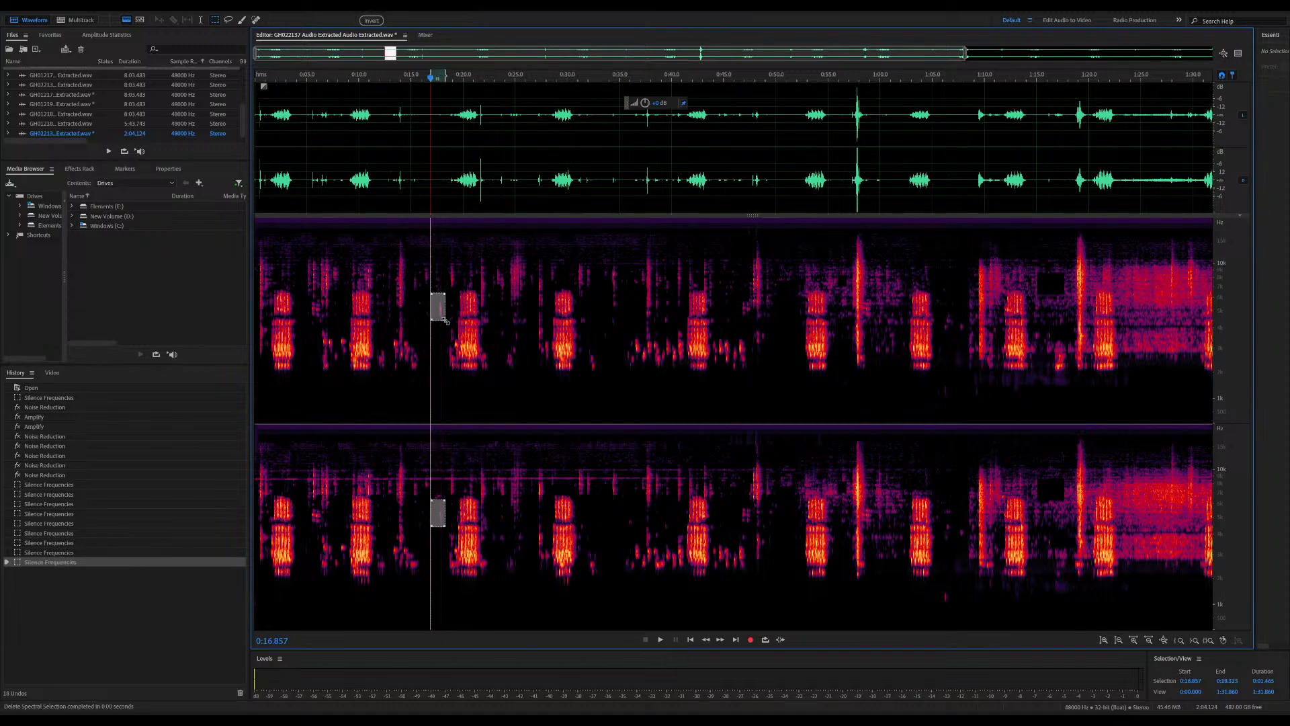
key("Delete")
left_click(406, 324)
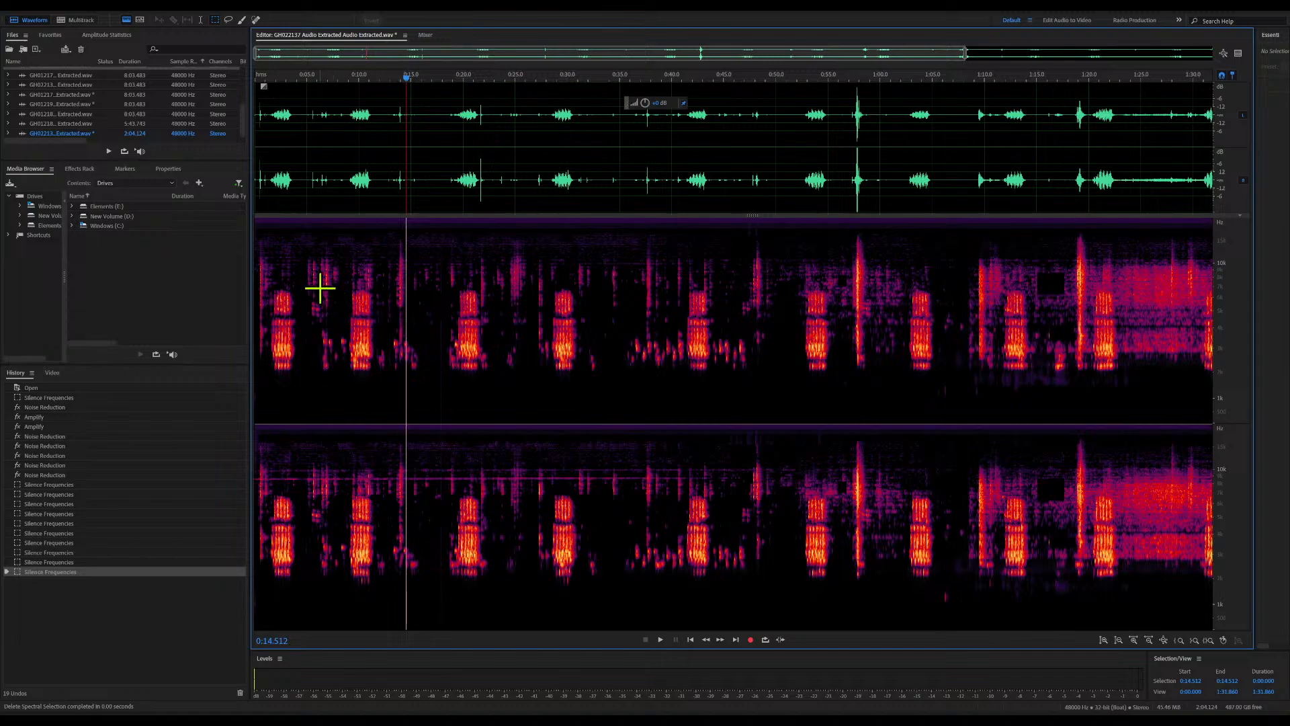
left_click(307, 80)
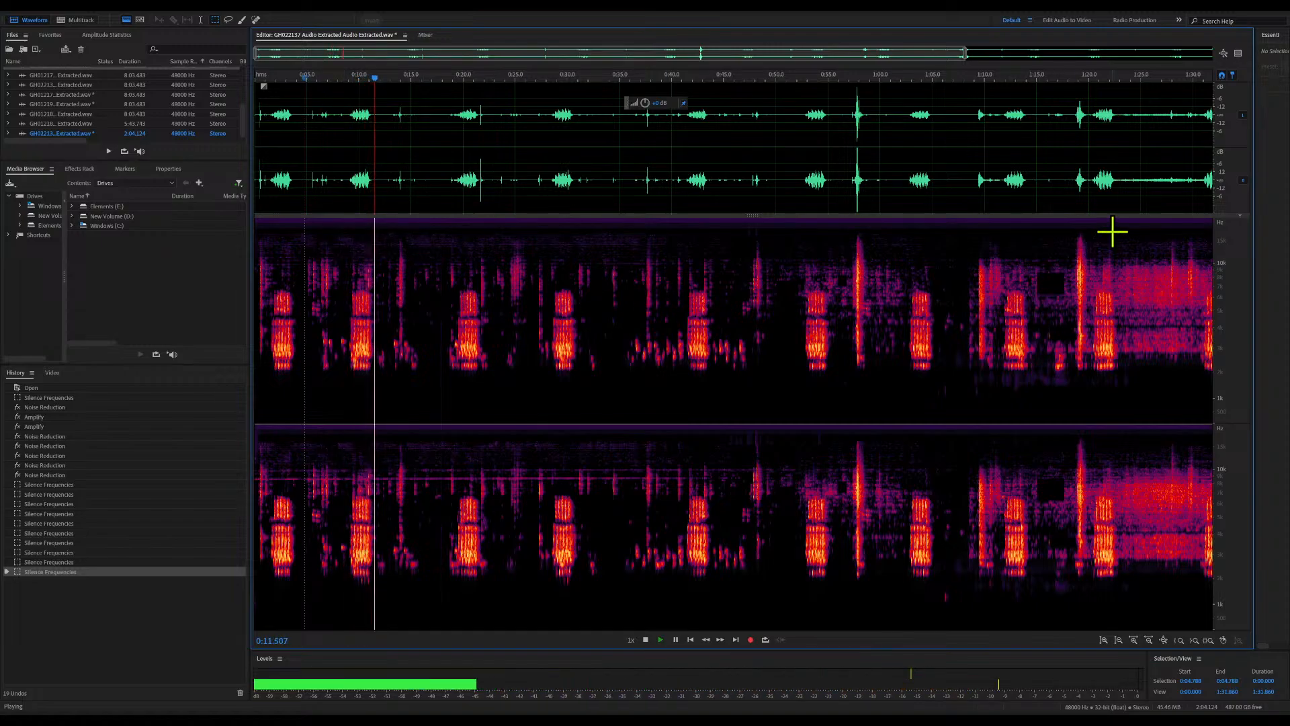
Audition the track from about 1:06.9, then the noise around the calls from about 1:18.6 at closer range
left_click(949, 80)
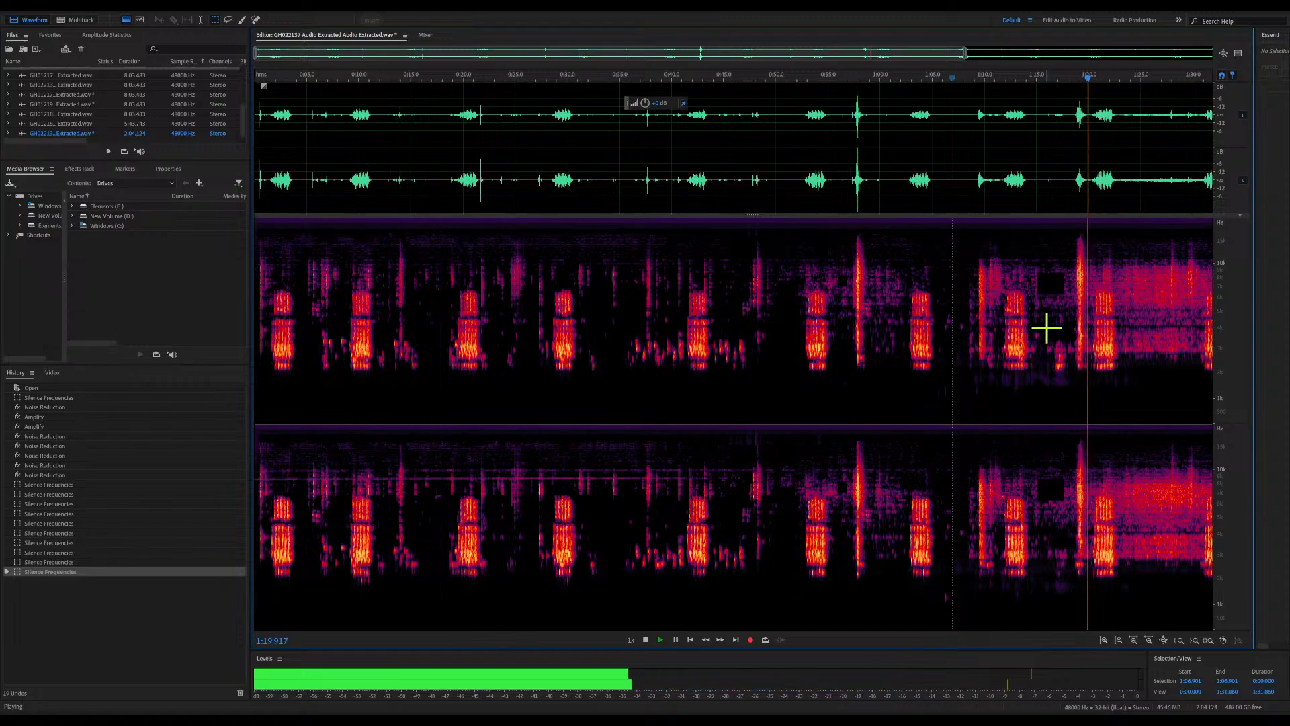
key("space")
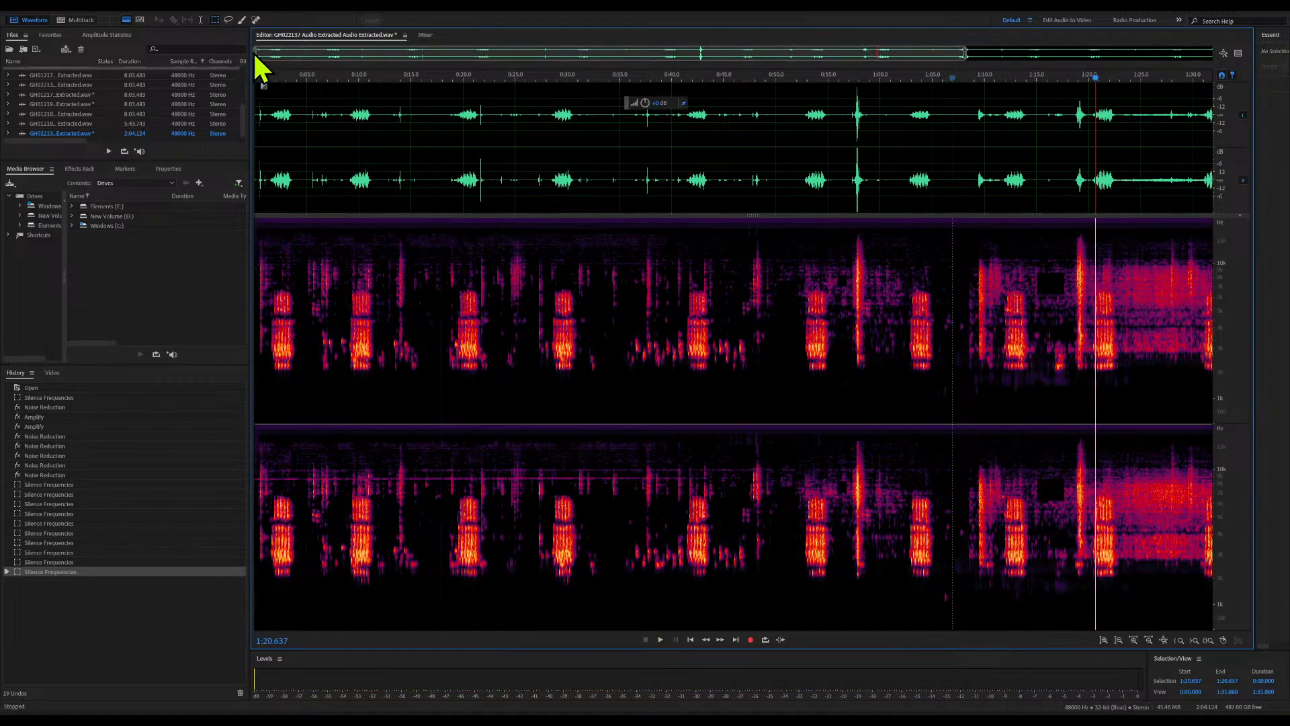
left_click_drag(256, 54, 856, 61)
left_click_drag(966, 58, 897, 54)
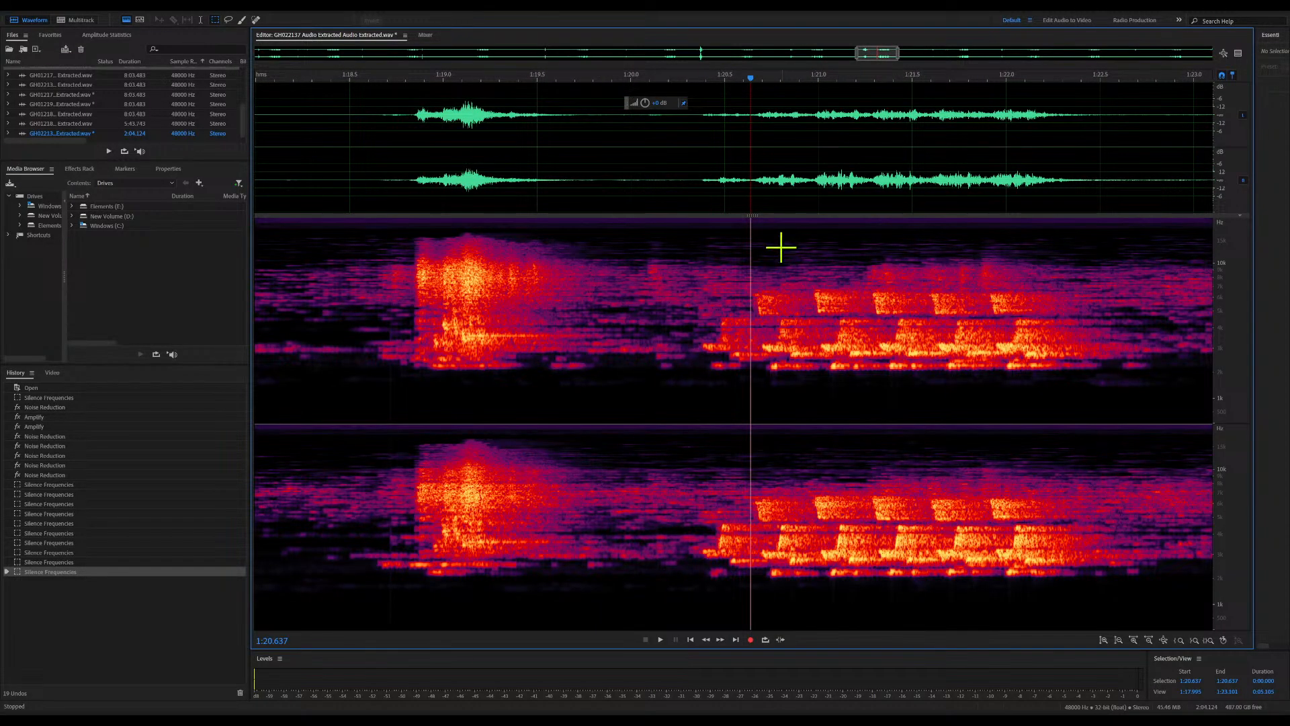
left_click_drag(747, 74, 1083, 100)
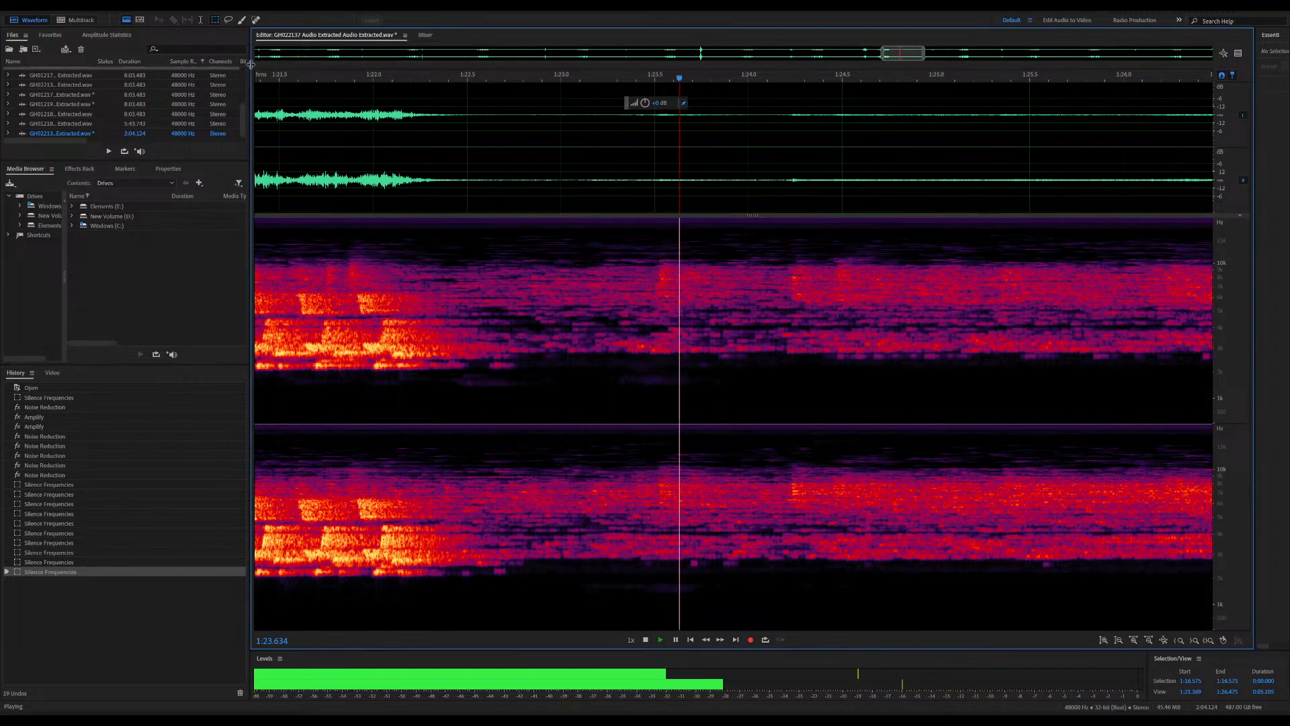
key("space")
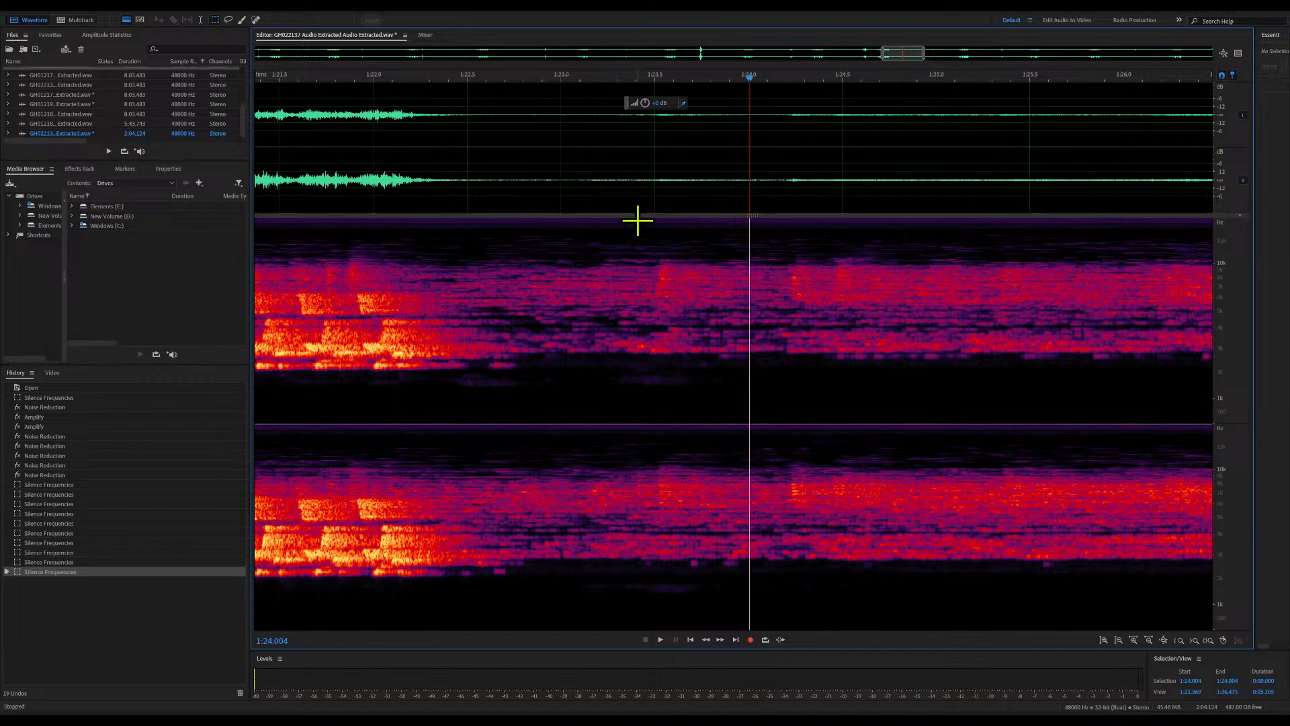
Capture a noise print from the hiss between about 1:23.4 and 1:23.75 and apply noise reduction to the whole file
left_click_drag(638, 218, 701, 437)
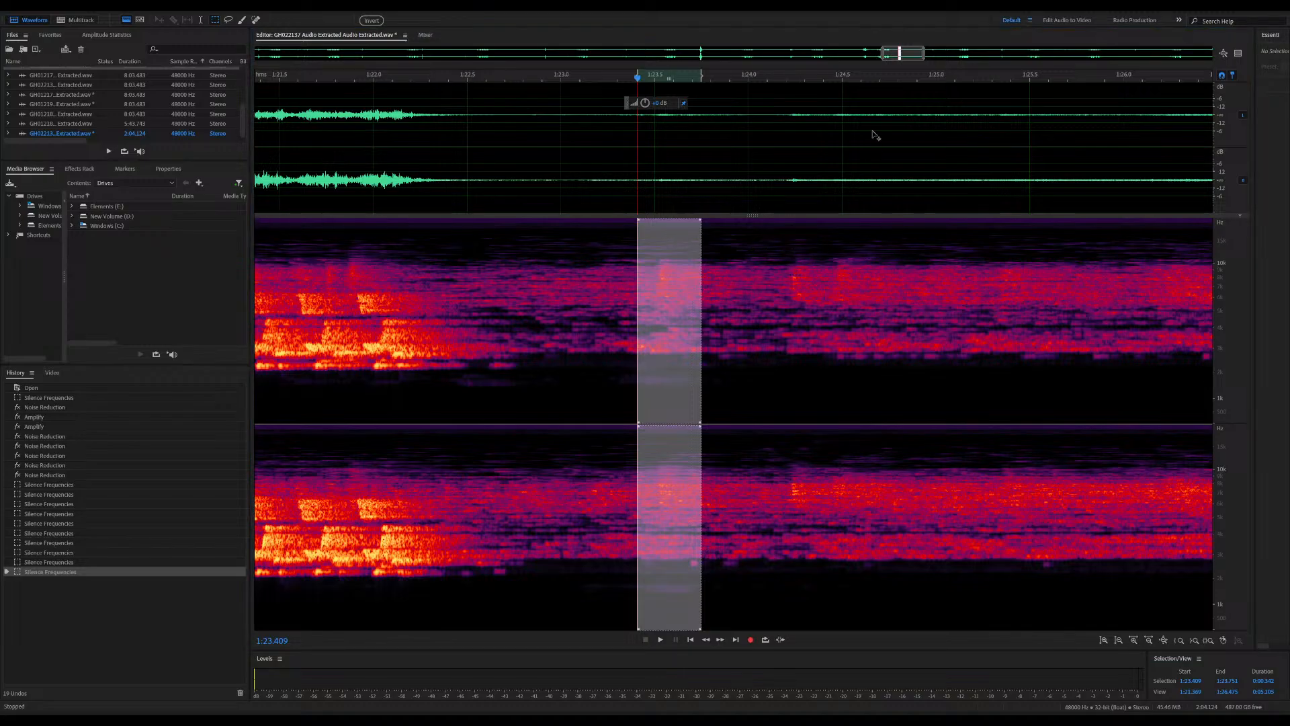
left_click(764, 307)
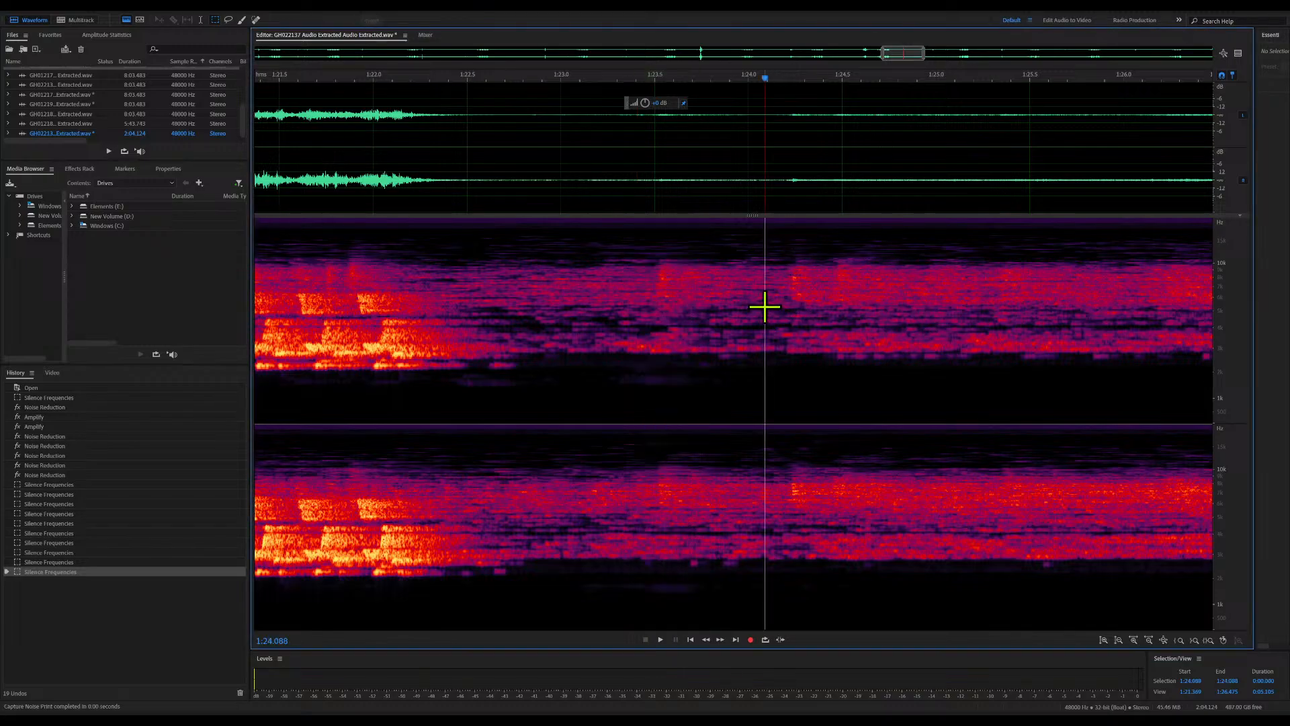
key("space")
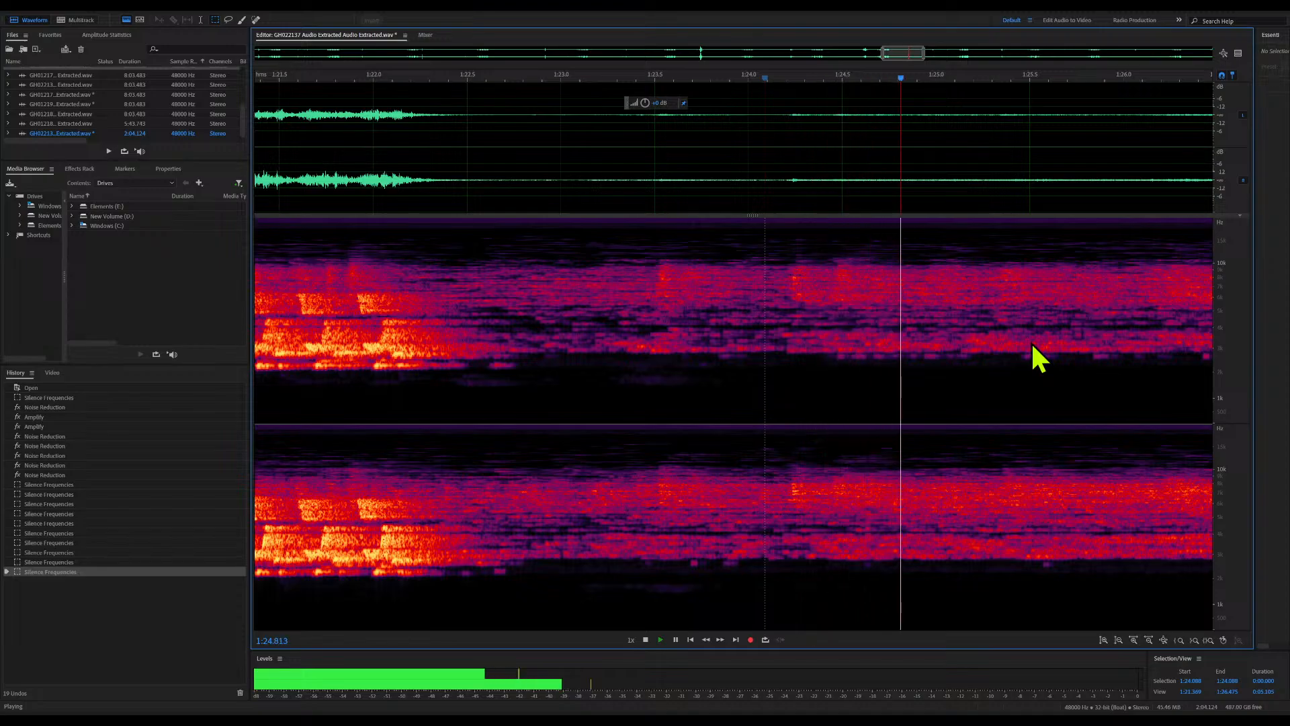
key("space")
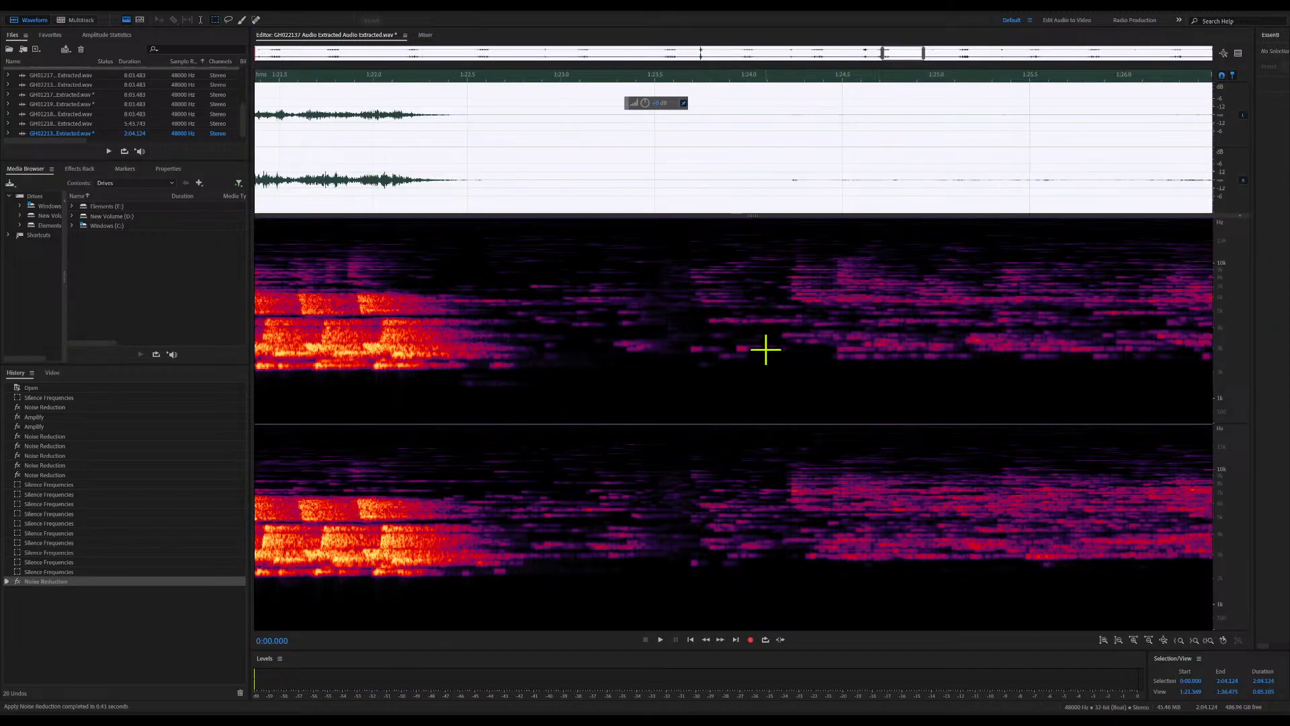
left_click(876, 437)
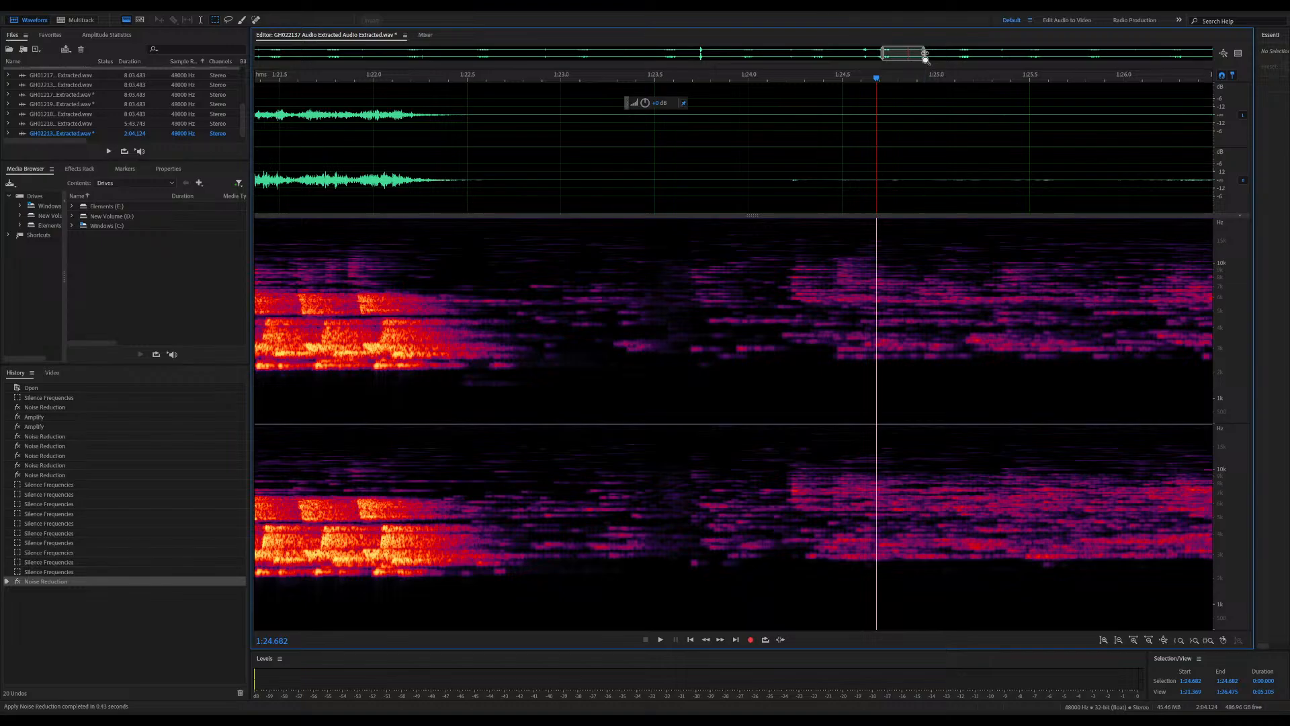
Audition the rest of the track from about 1:24.7 and silence the frequency block from about 1:42.2 to 1:44.9
left_click_drag(926, 54, 1214, 53)
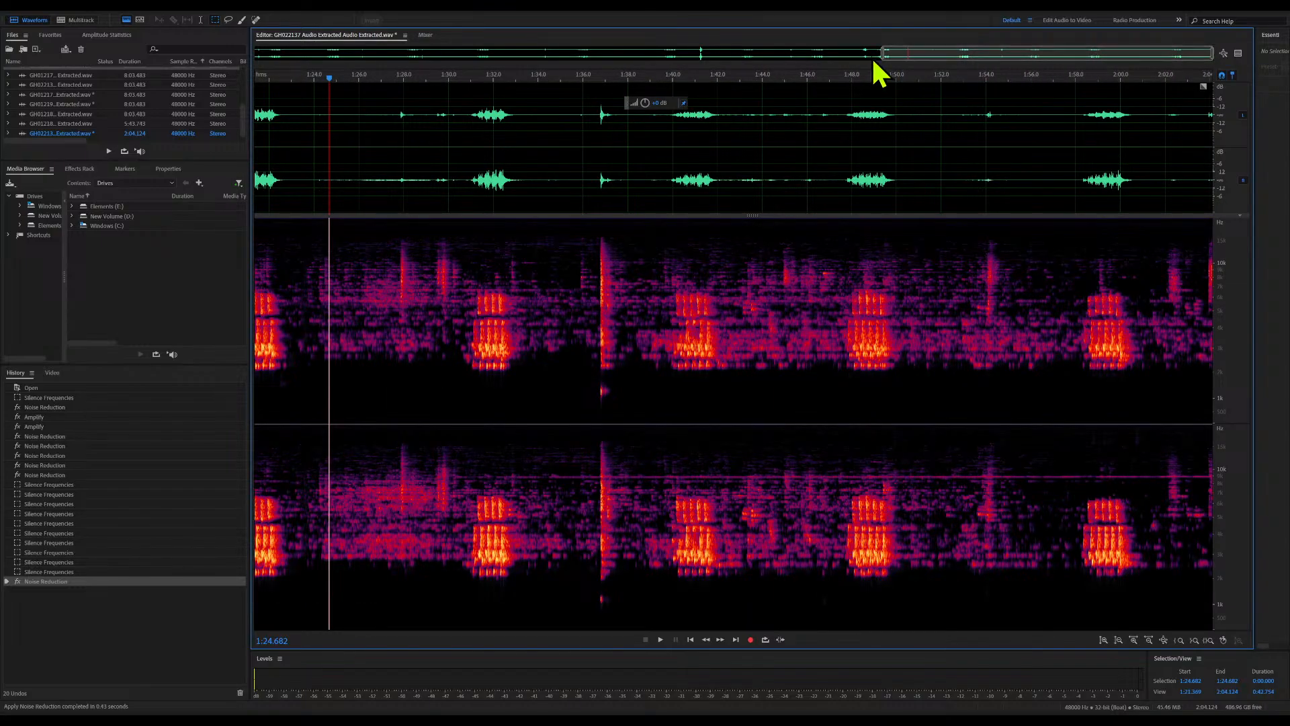
key("space")
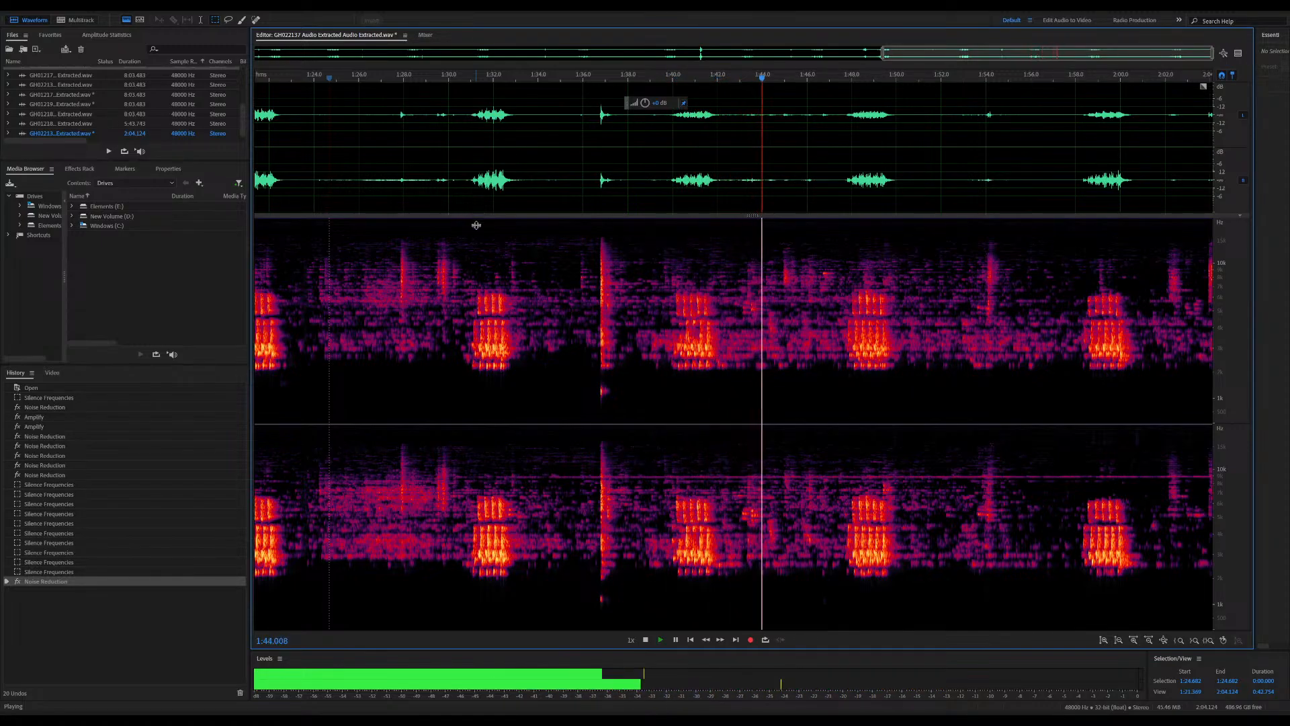
key("space")
left_click_drag(721, 233, 778, 383)
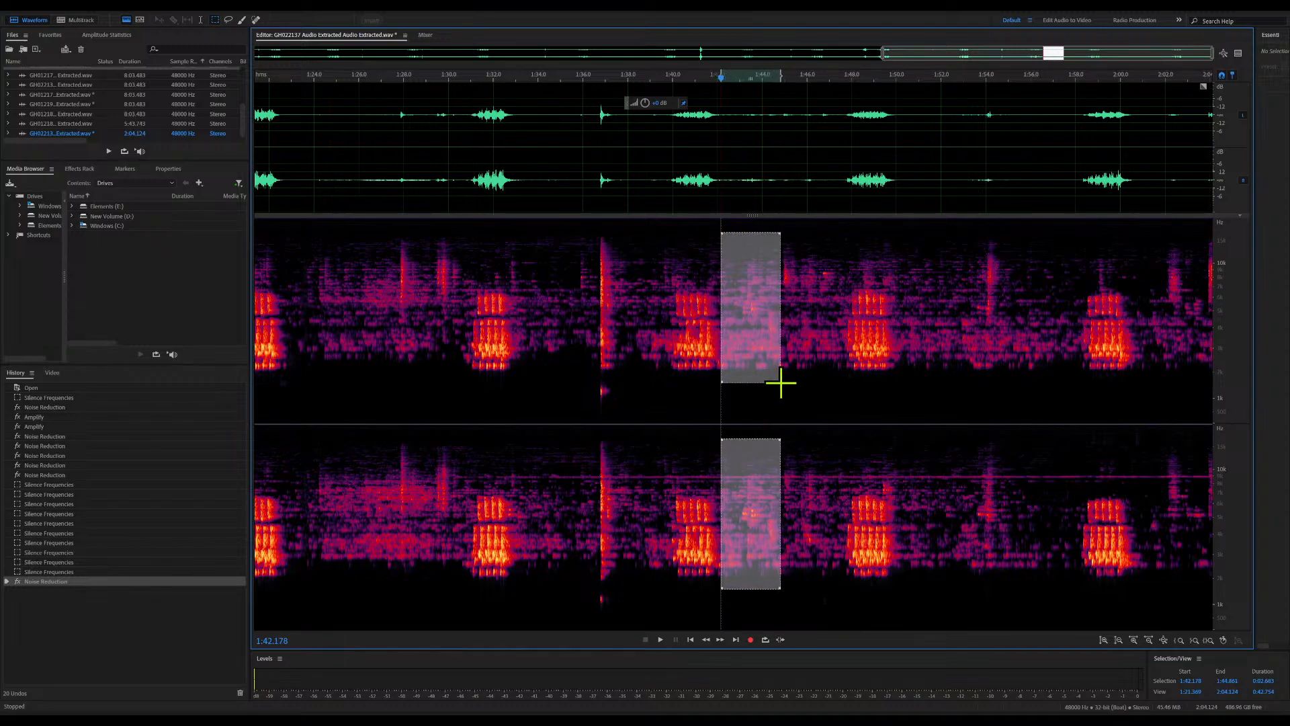
key("Delete")
Audition from about 1:45 and silence the adjoining noise block from about 1:44.7 to 1:47.5
left_click(794, 326)
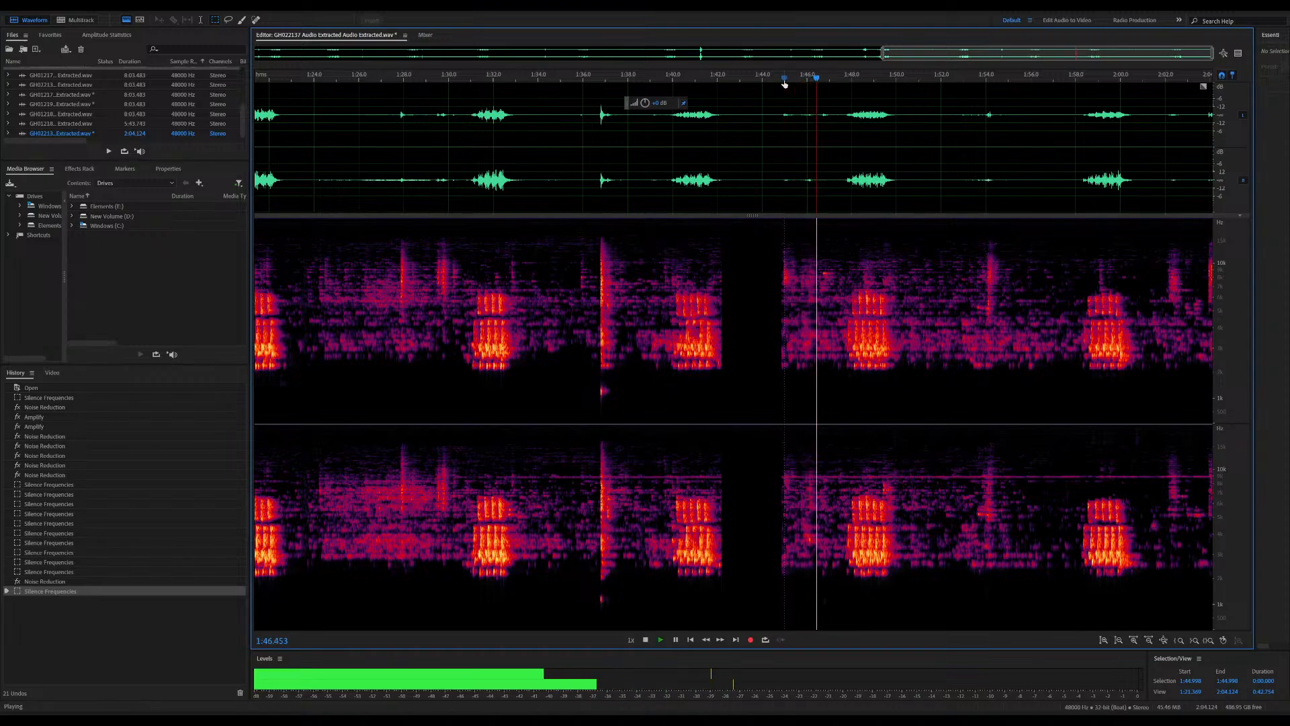
key("space")
left_click_drag(778, 239, 840, 387)
key("Delete")
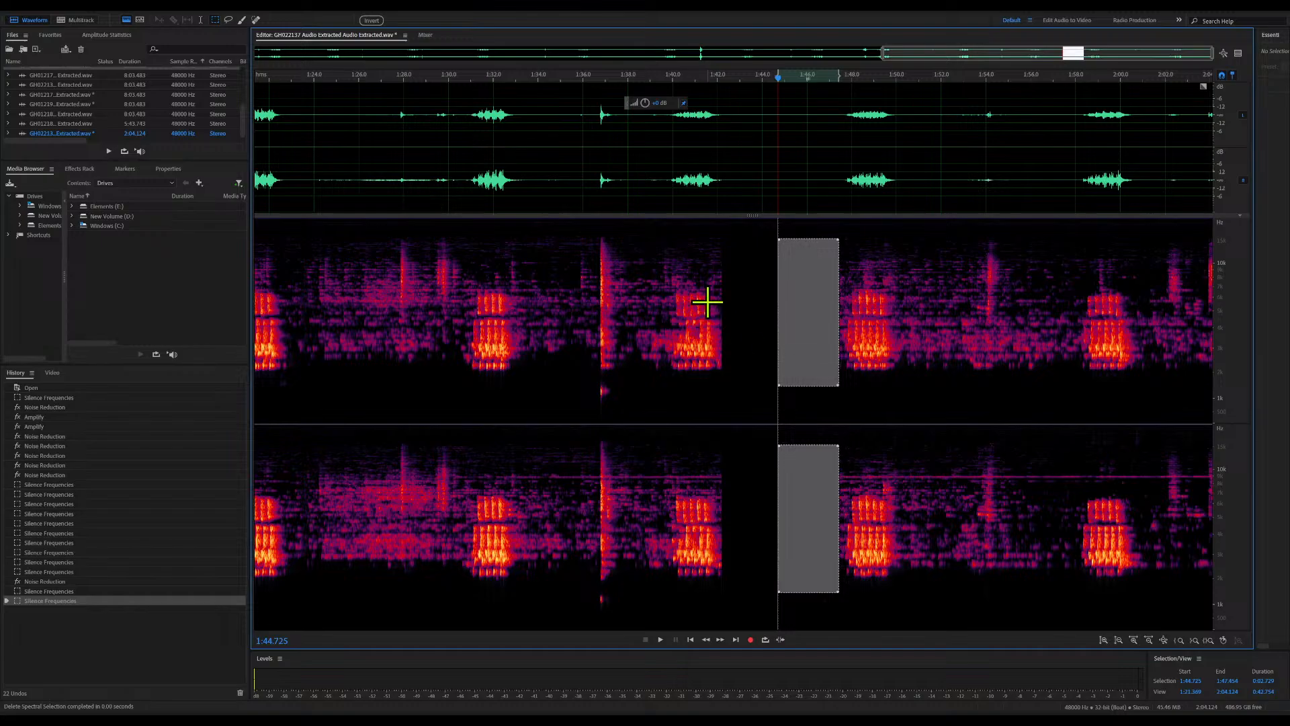
Audition from about 1:27 and silence the wide noise block between the calls from about 1:23.8 to 1:31
left_click(387, 231)
key("space")
key("space")
left_click_drag(309, 226, 469, 378)
left_click_drag(470, 380, 471, 381)
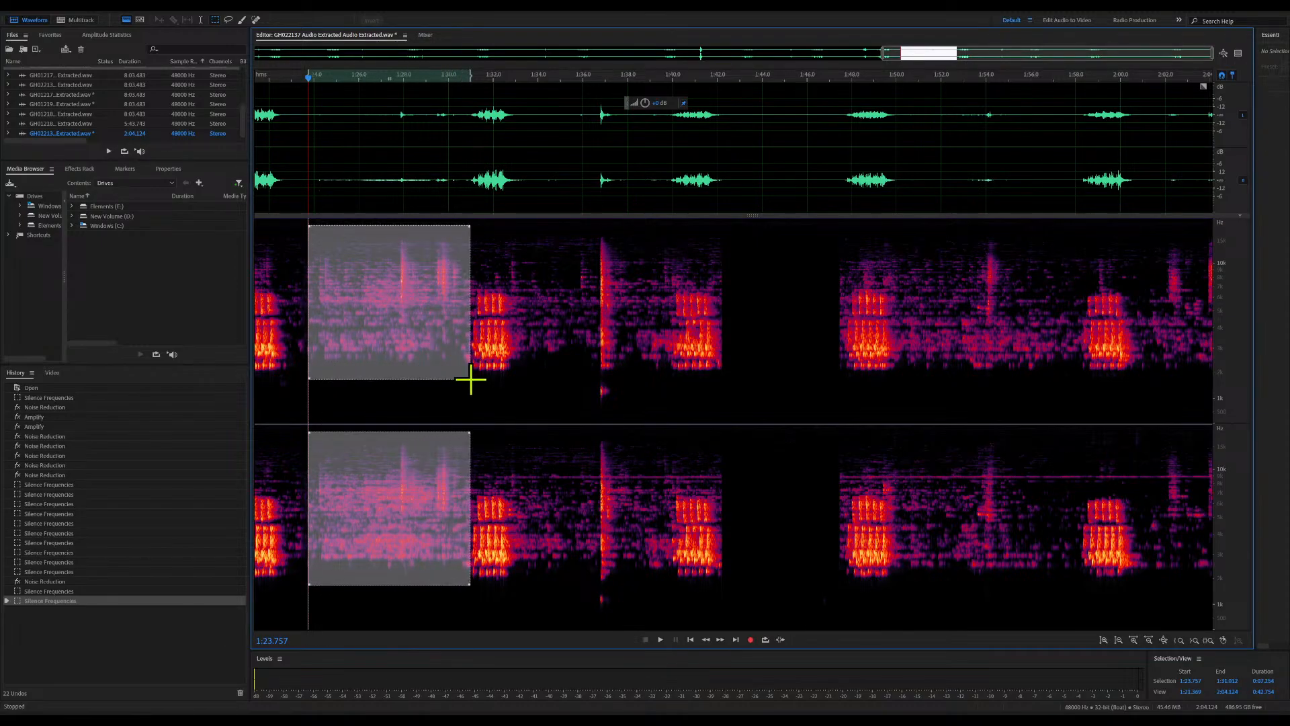
key("Delete")
left_click(497, 339)
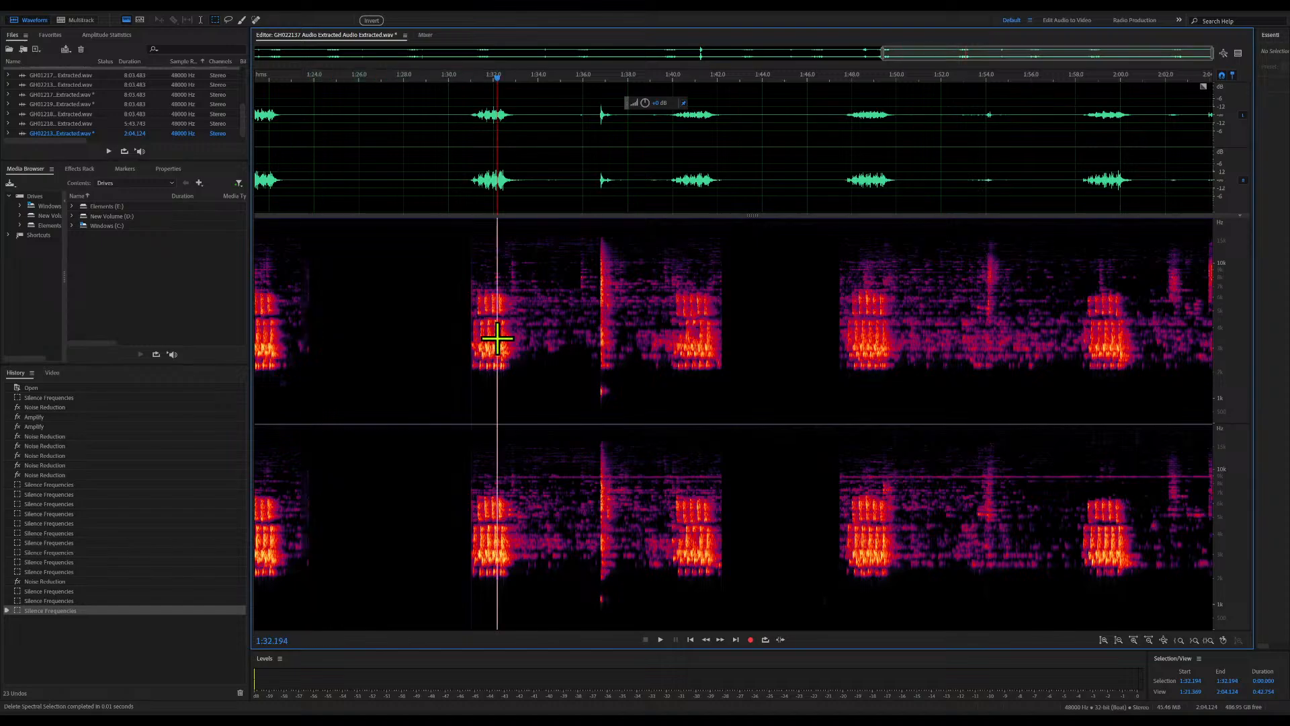
Silence the frequency block with the sharp spike between the calls, from about 1:33.3 to 1:39.9
left_click_drag(521, 231, 668, 414)
key("Delete")
left_click(812, 368)
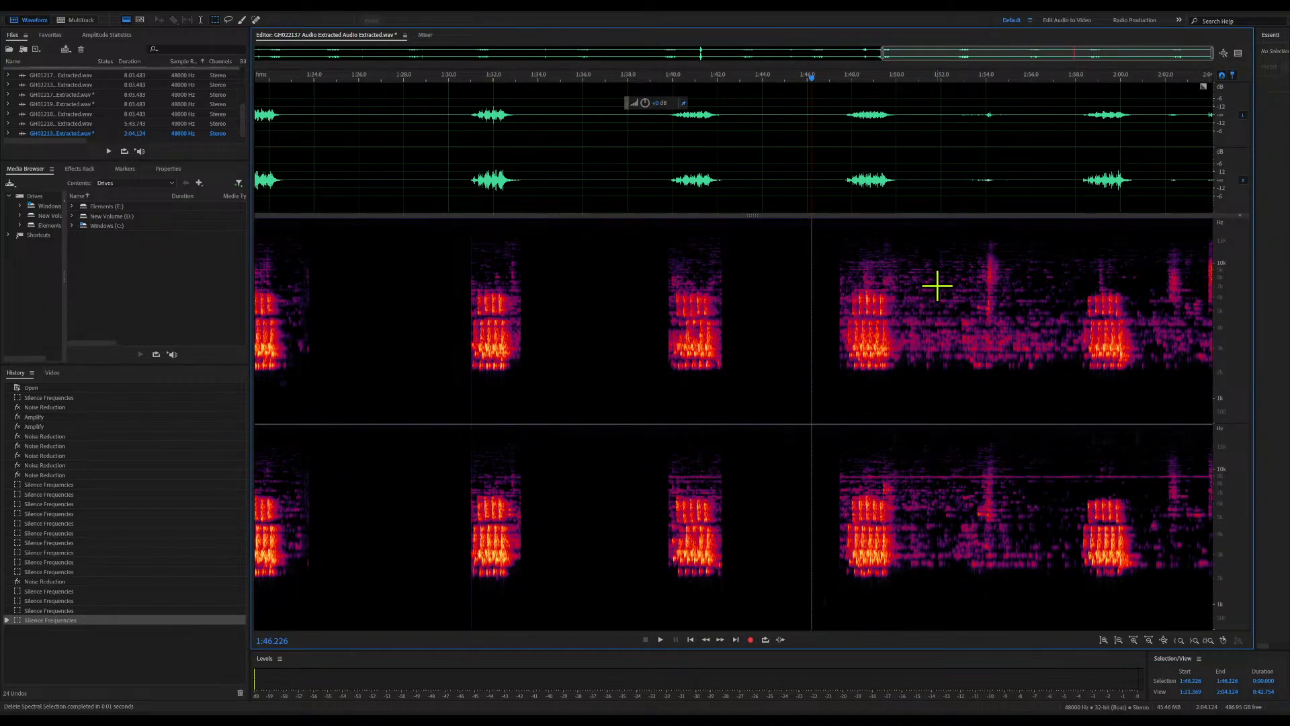
Audition from about 1:51 and silence the noise block between the calls from about 1:50.4 to 1:58.2
left_click(919, 230)
key("space")
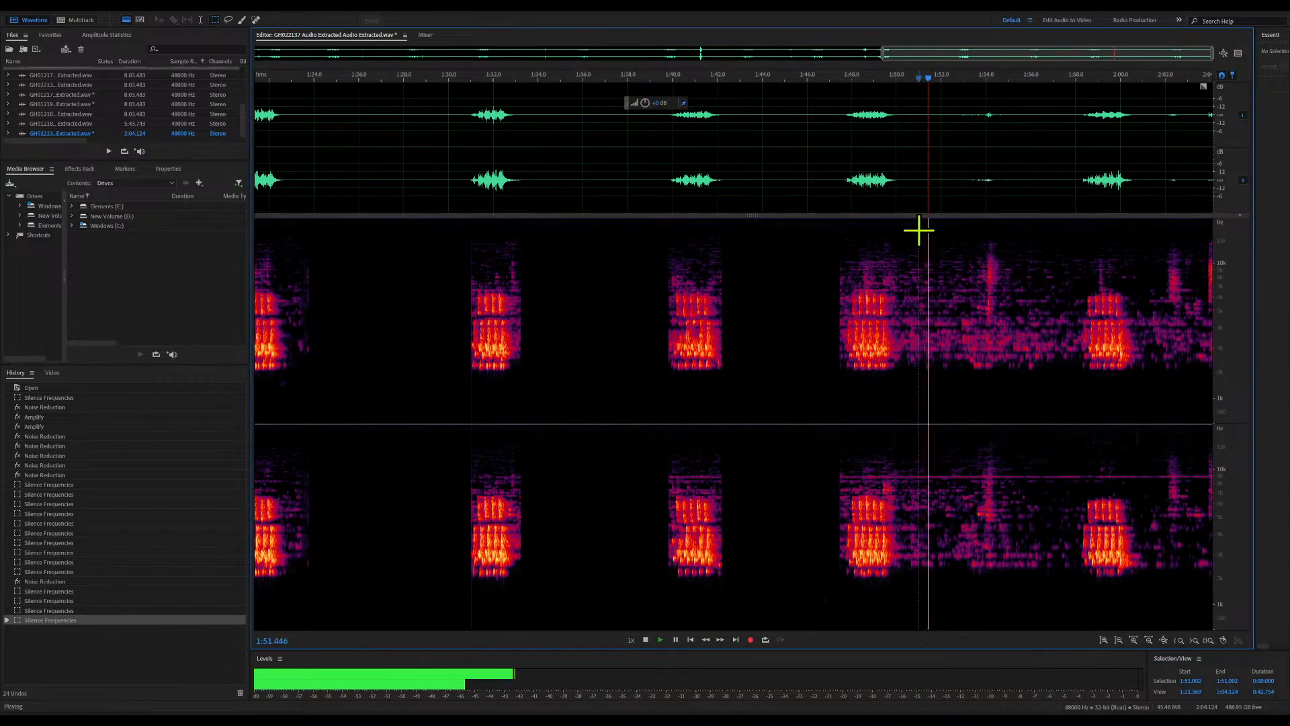
left_click_drag(905, 225, 1079, 417)
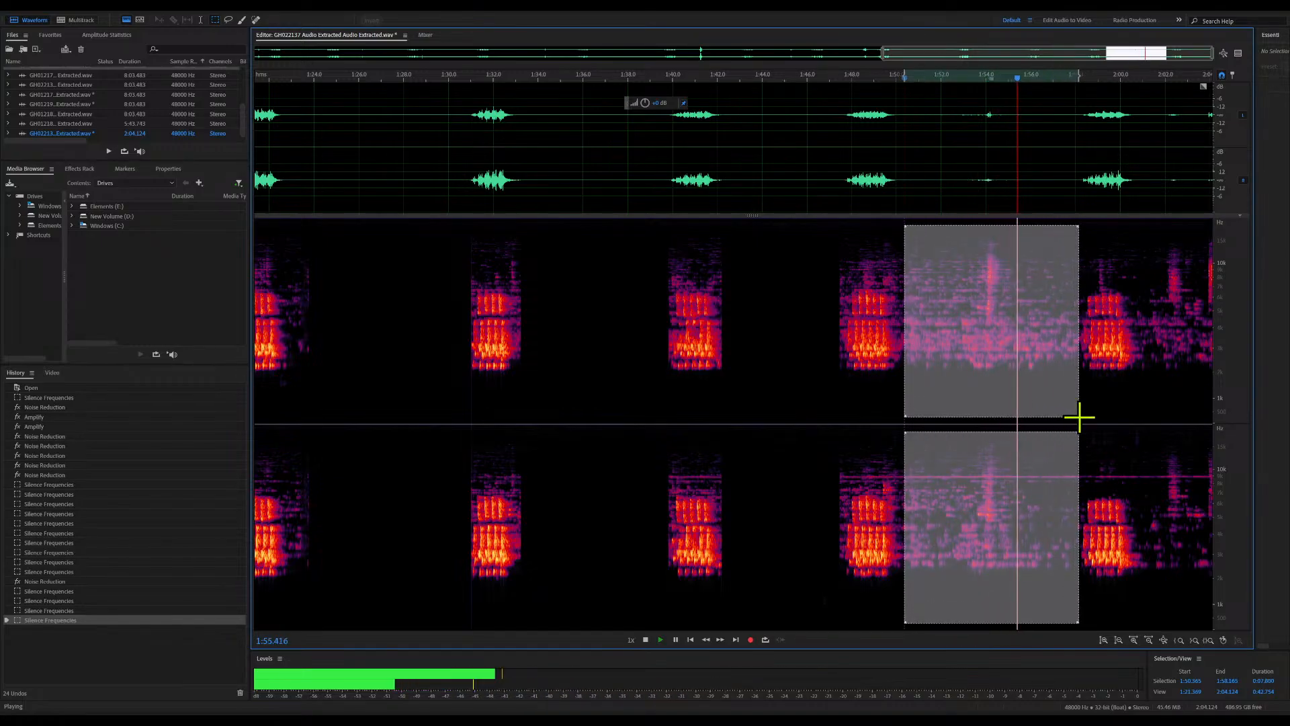
key("Delete")
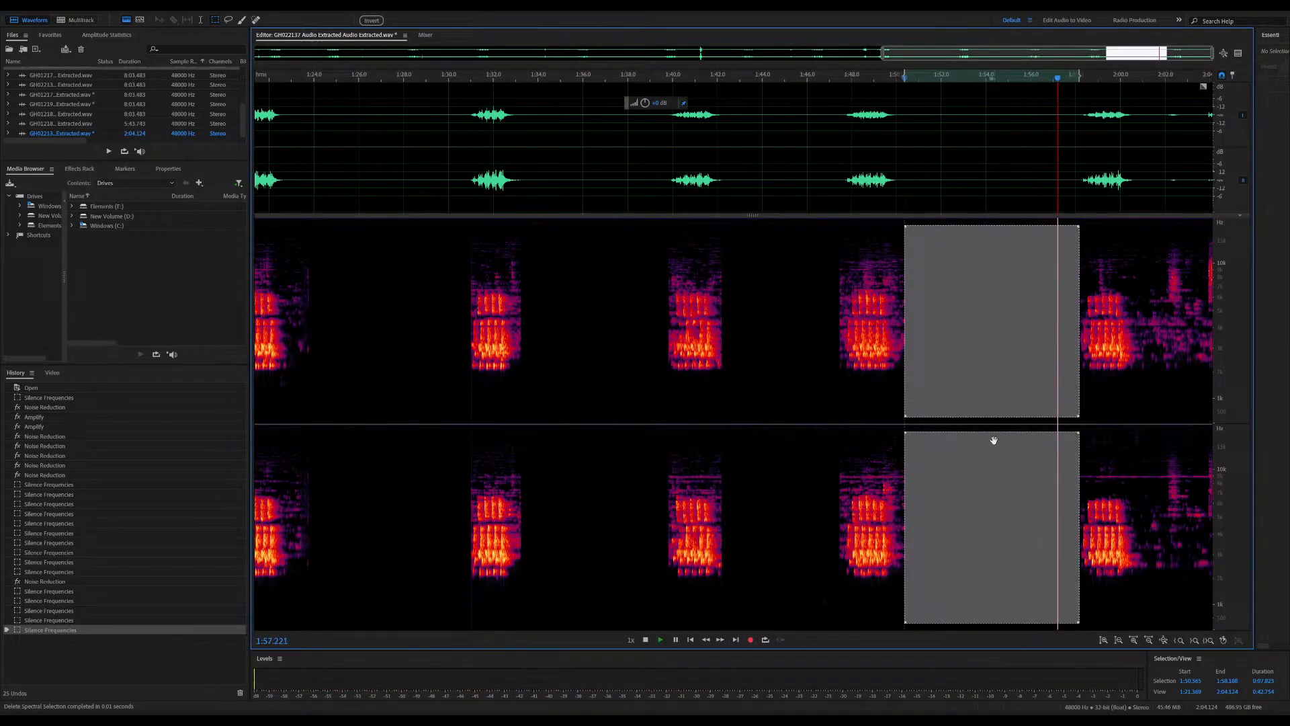
left_click(744, 583)
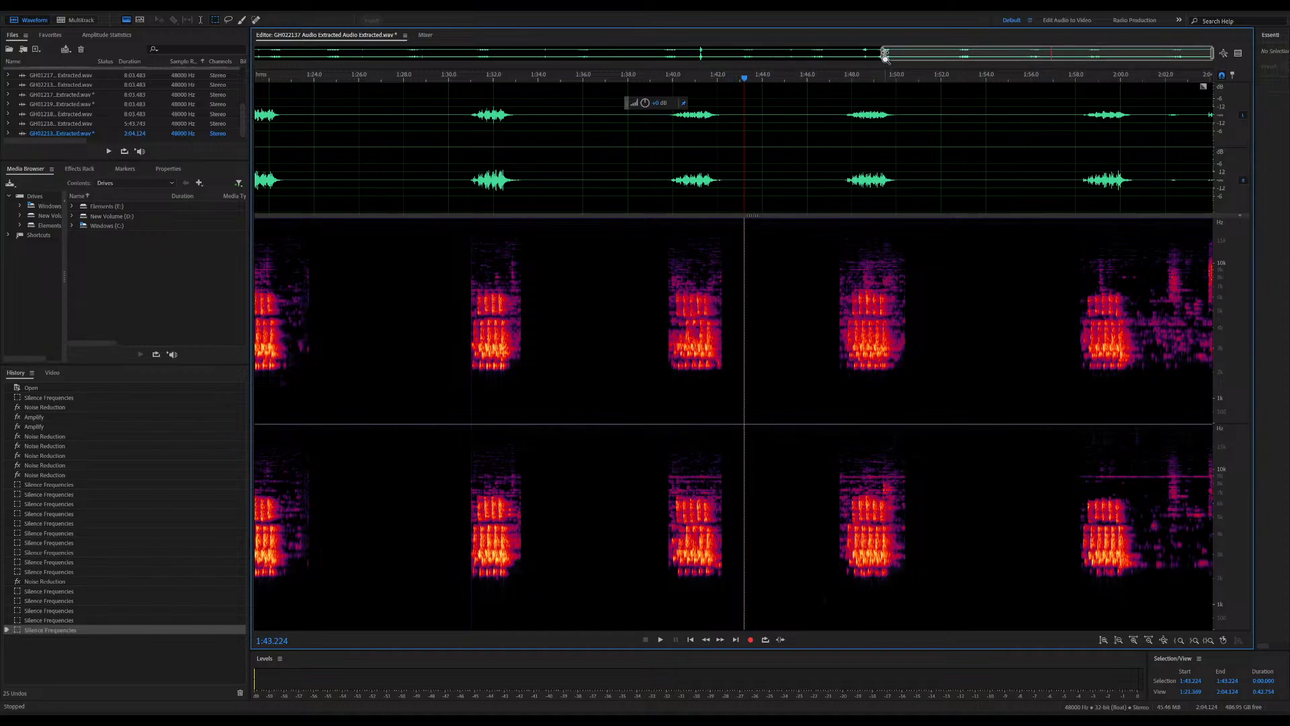
Audition from about 2:01.6 and silence the noise after the last call, from about 2:00.8 to the end of the file
left_click_drag(884, 57, 669, 46)
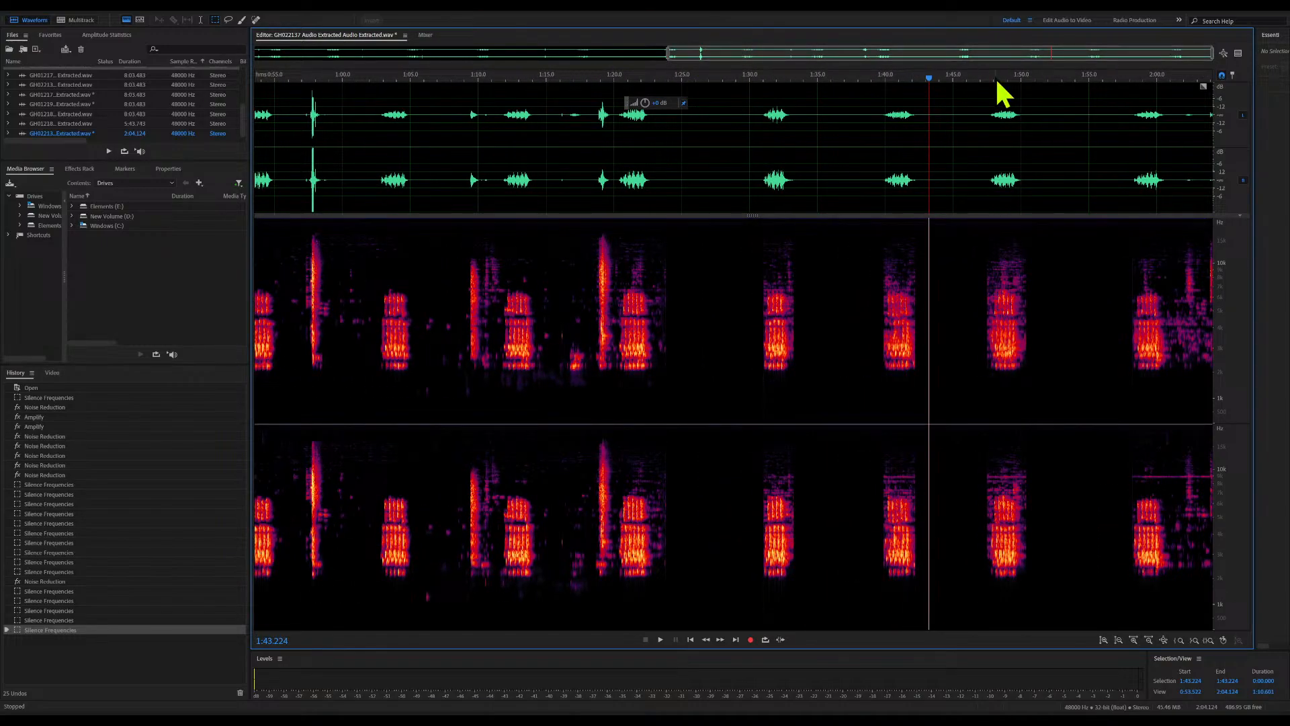
left_click_drag(930, 78, 1180, 80)
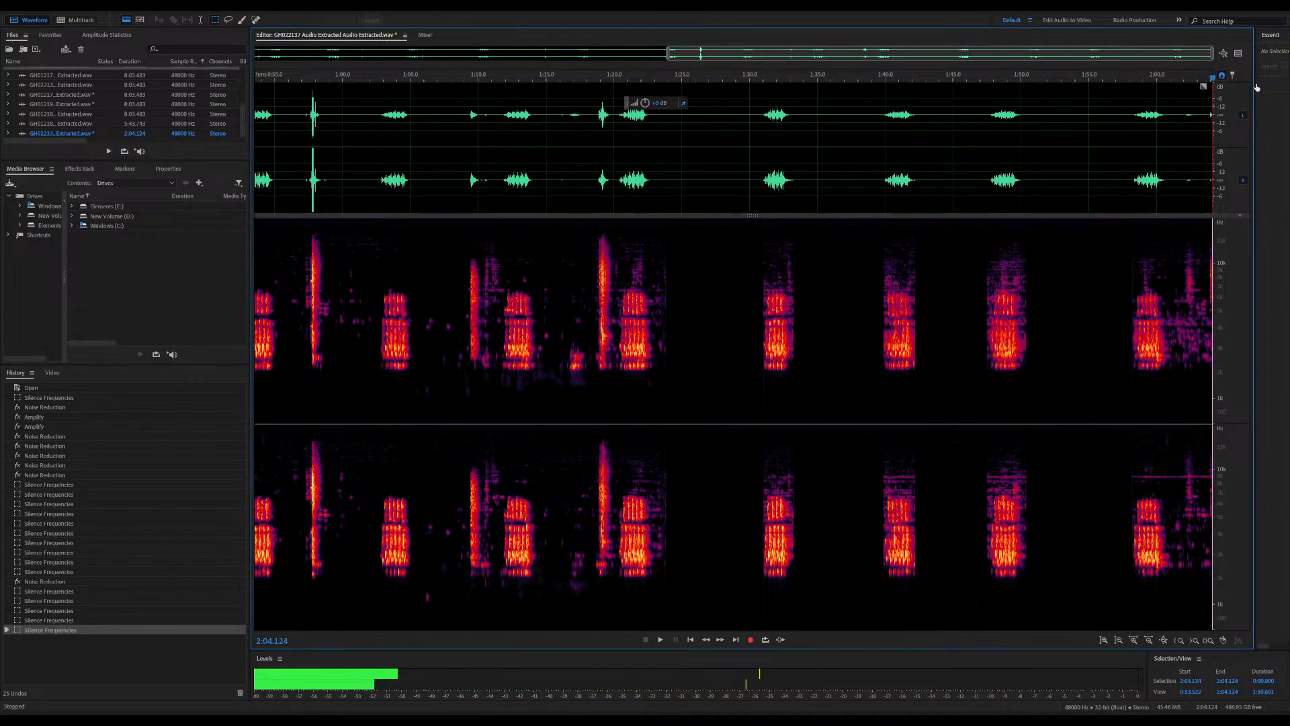
key("space")
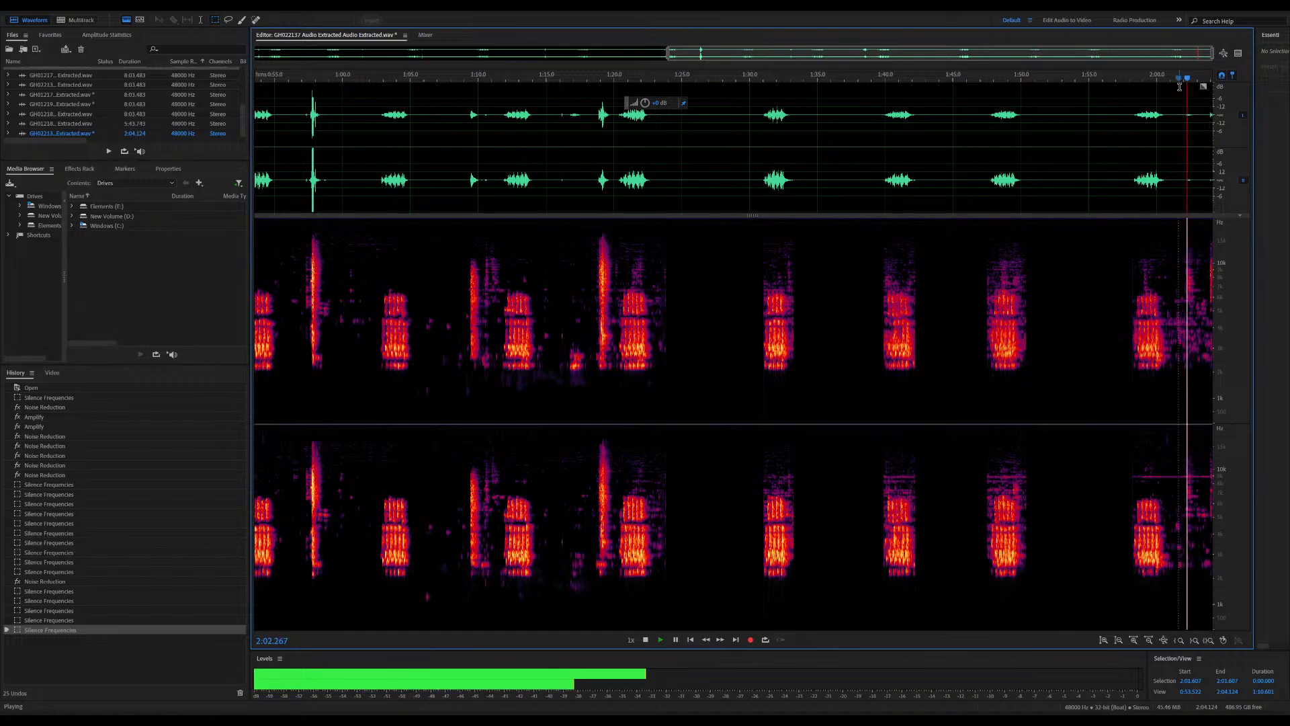
key("space")
left_click_drag(1168, 247, 1219, 459)
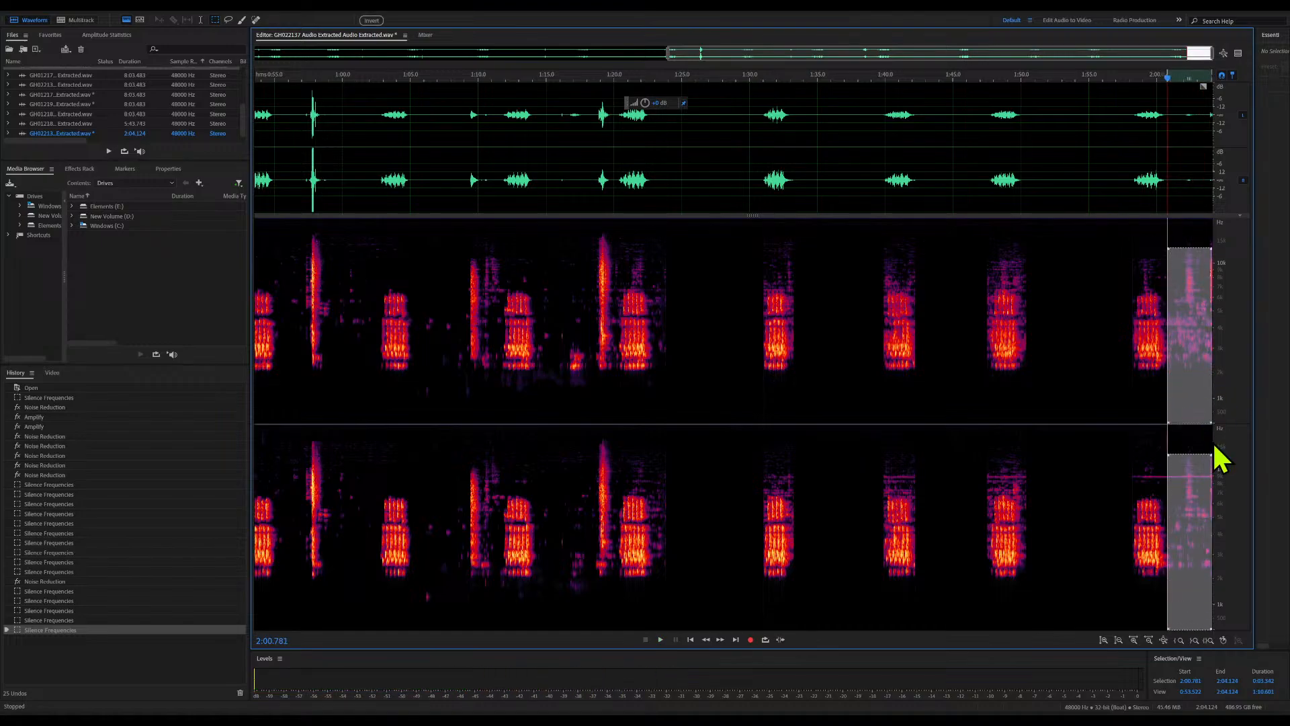
key("Delete")
left_click(857, 404)
Audition the small low-frequency sound from about 1:16.5
left_click(567, 333)
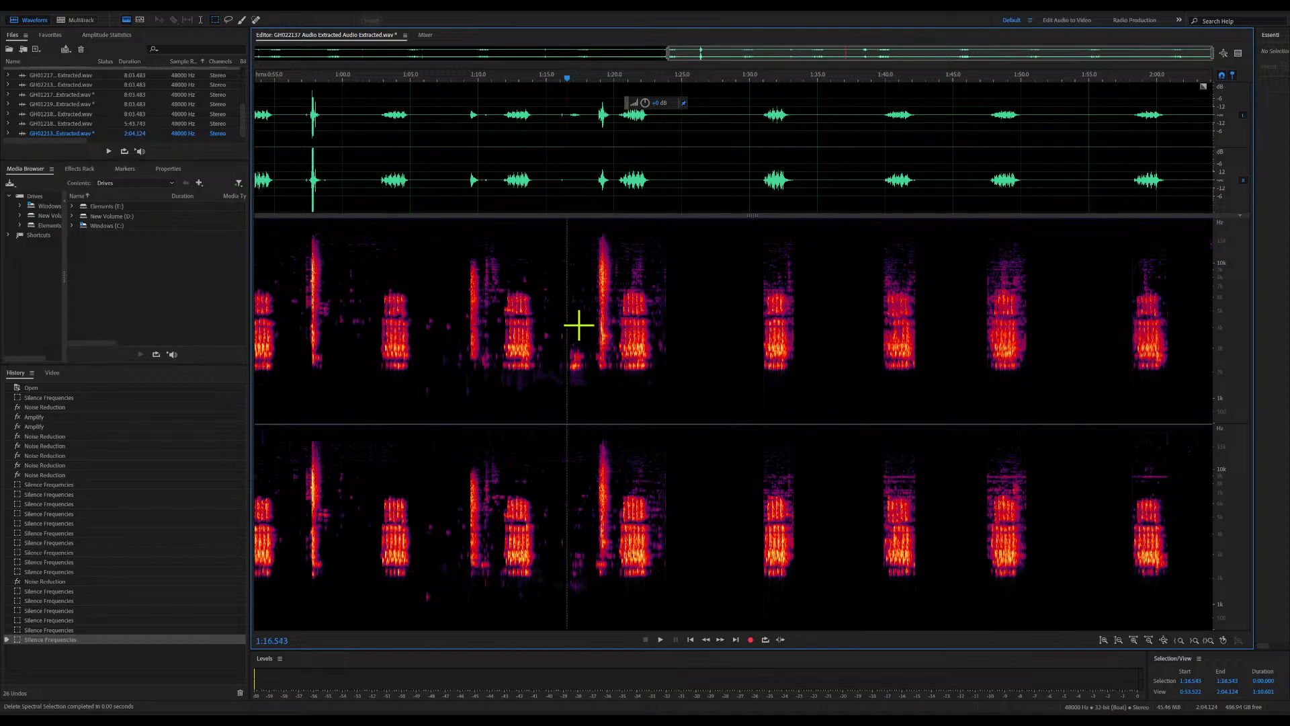
key("space")
Audition the loud spike from about 0:56.9 and silence the frequency block from about 0:56.3 to 1:02.3
key("space")
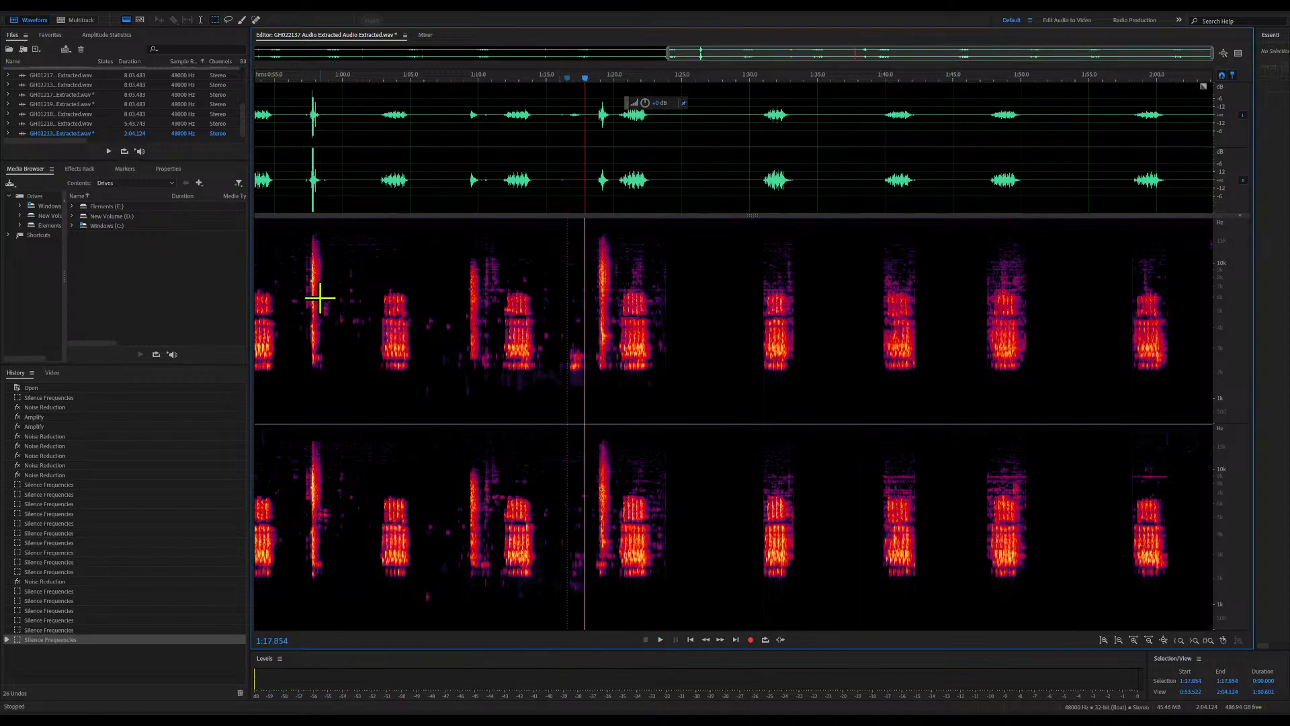
left_click(300, 74)
key("space")
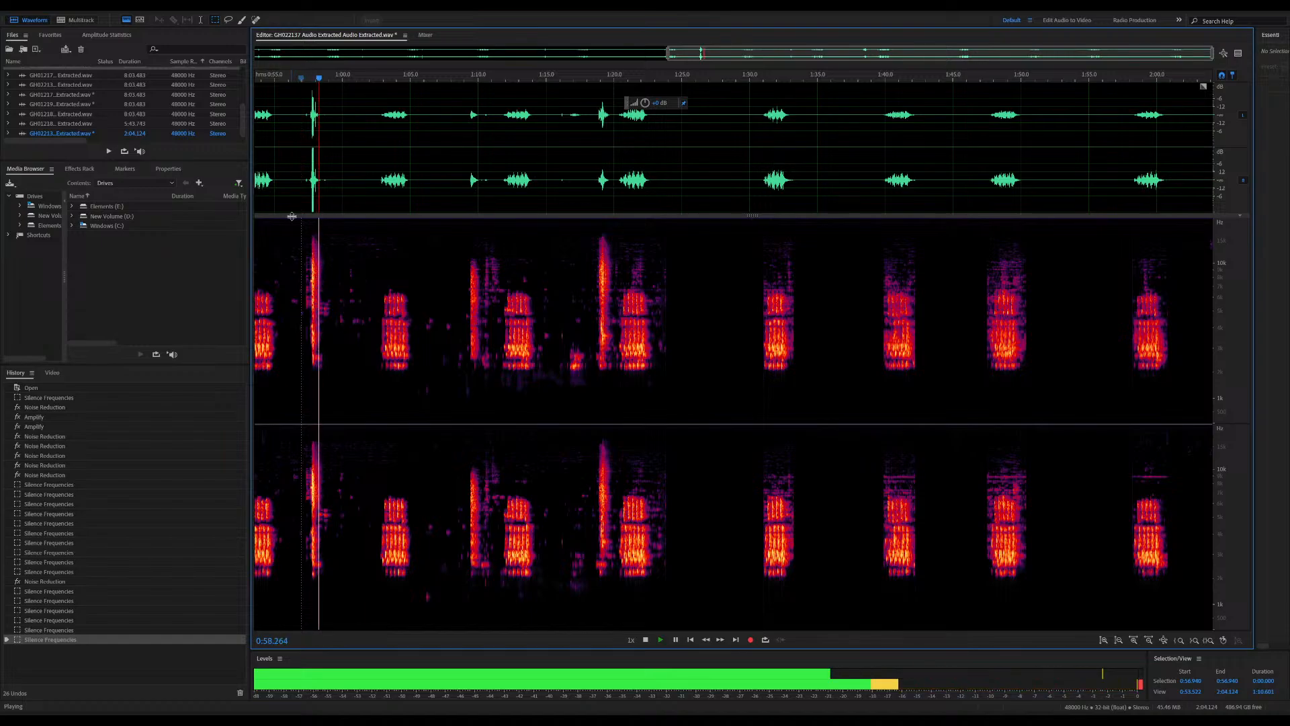
key("space")
left_click_drag(293, 220, 374, 422)
key("Delete")
Audition from about 1:08.3 and silence the spike and surrounding noise from about 1:08 to 1:11.8
left_click(456, 403)
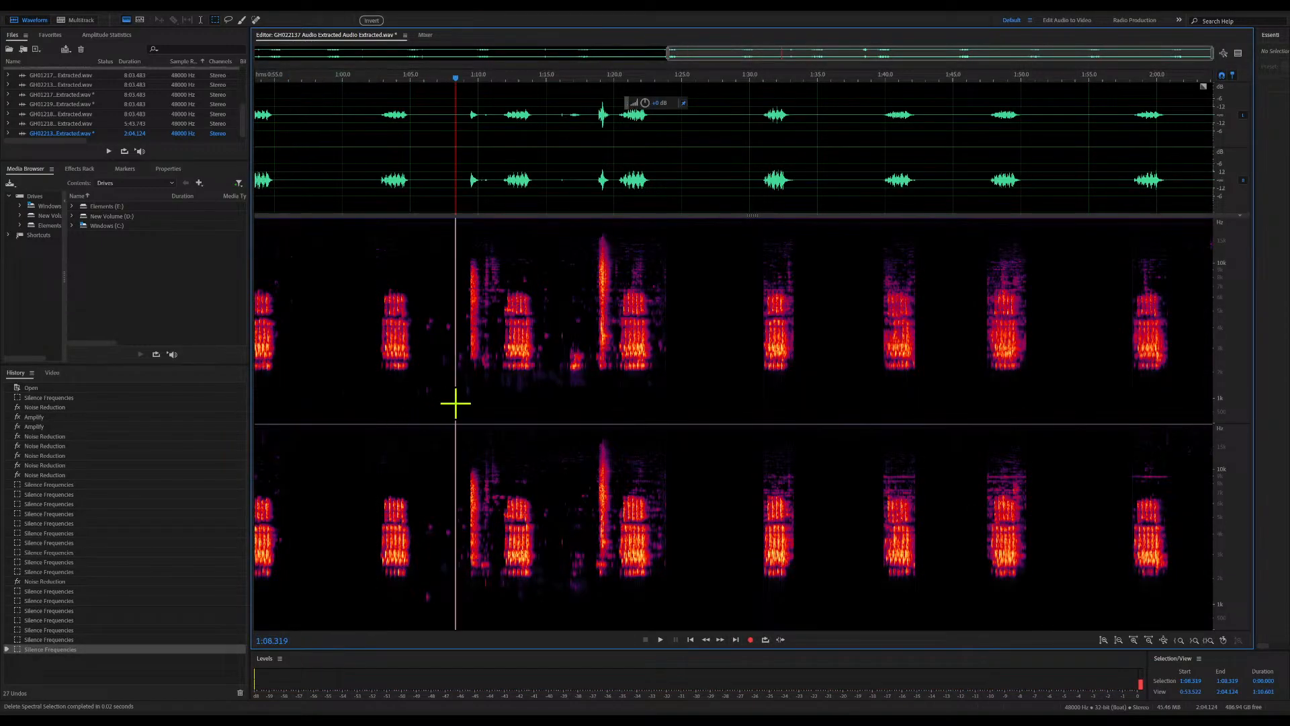
key("space")
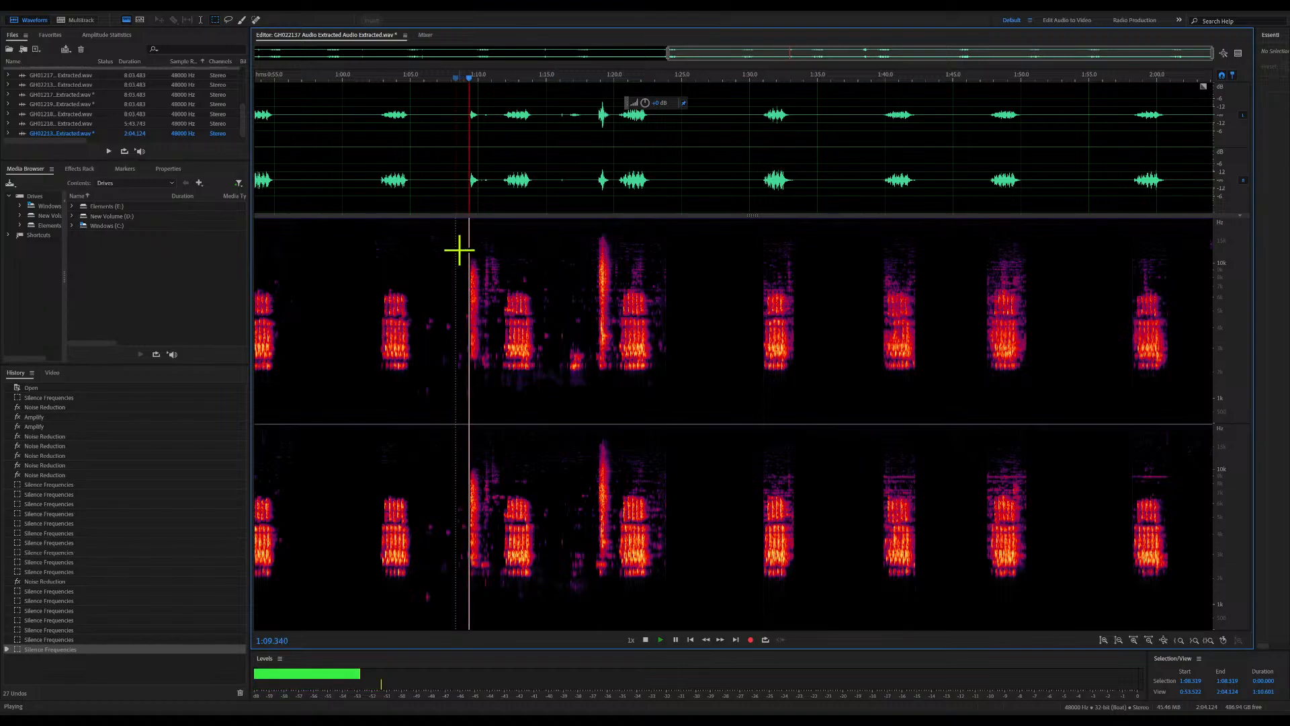
left_click_drag(451, 235, 504, 402)
key("Delete")
Audition from about 1:06.5, silence the faint leftover spots from about 1:05.9 to 1:08.6, and play the result
left_click(418, 291)
key("space")
left_click(430, 79)
key("space")
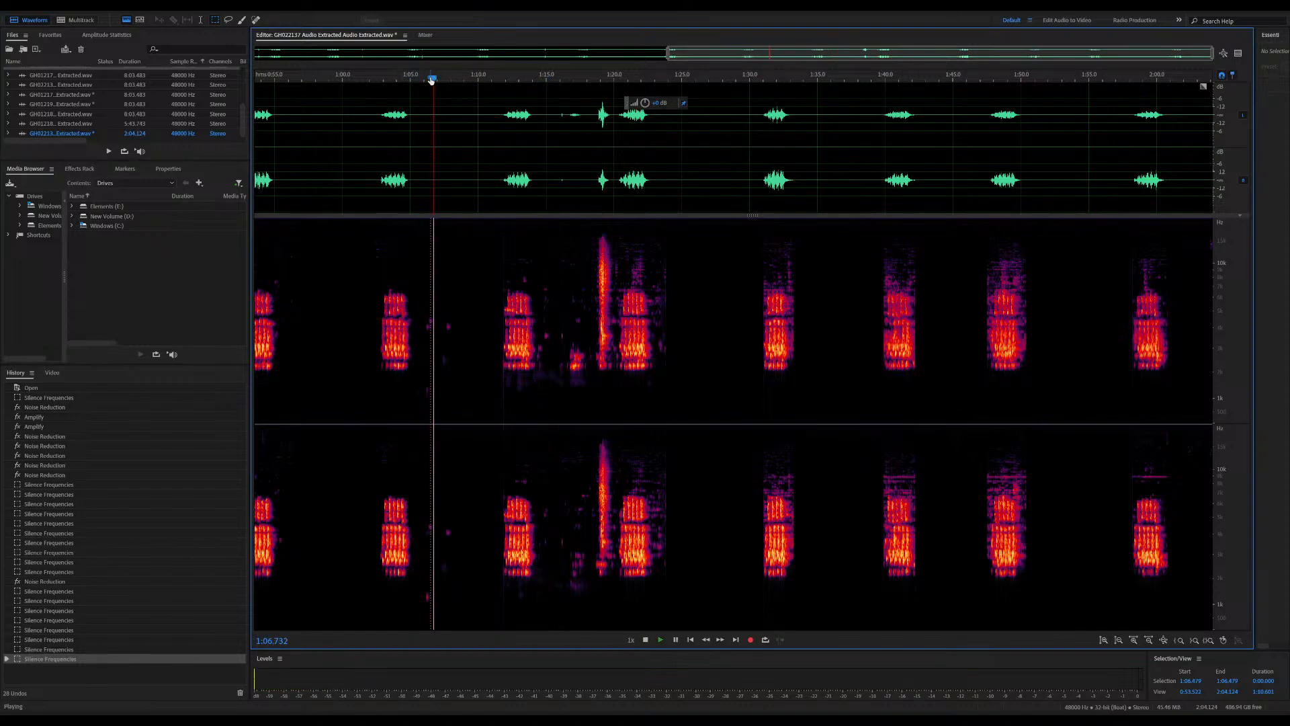
key("space")
left_click_drag(422, 283, 459, 401)
key("Delete")
key("space")
Audition from about 1:18.8 and silence the frequency block with the tall spike from about 1:14.5 to 1:20
key("space")
left_click(597, 77)
key("space")
key("space")
left_click_drag(540, 223, 613, 402)
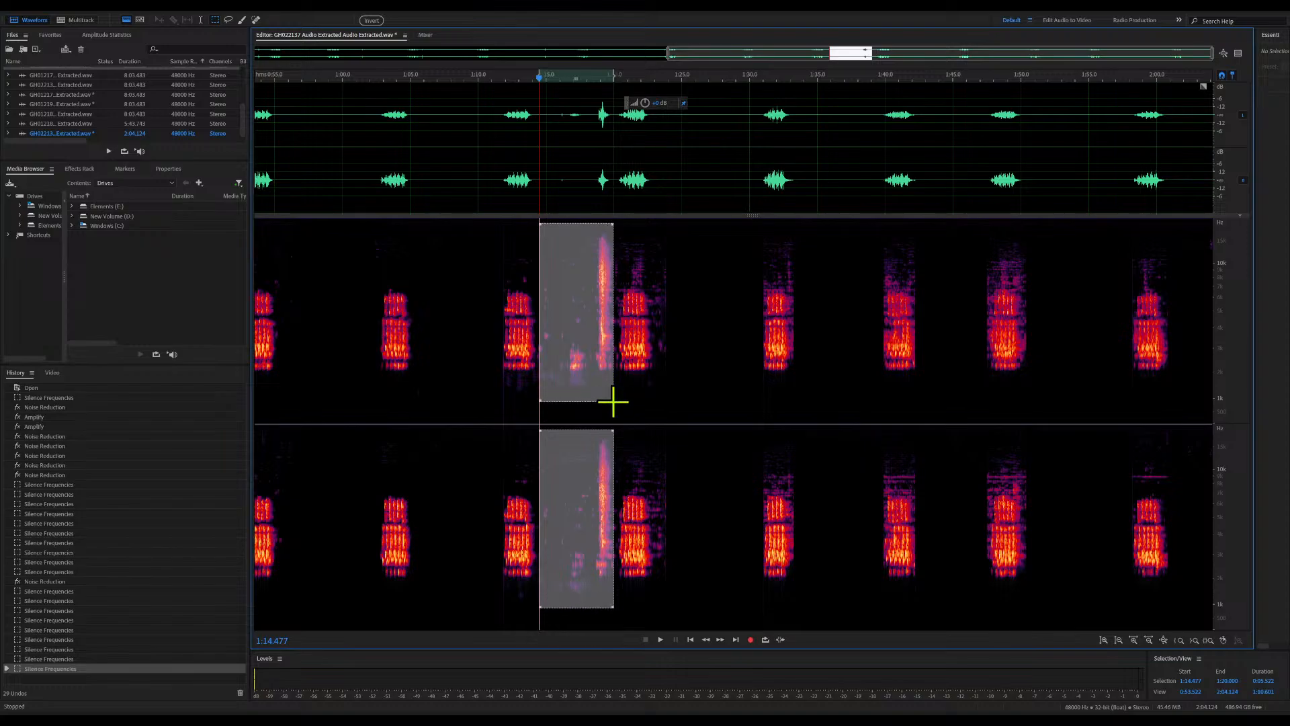
key("Delete")
left_click(610, 403)
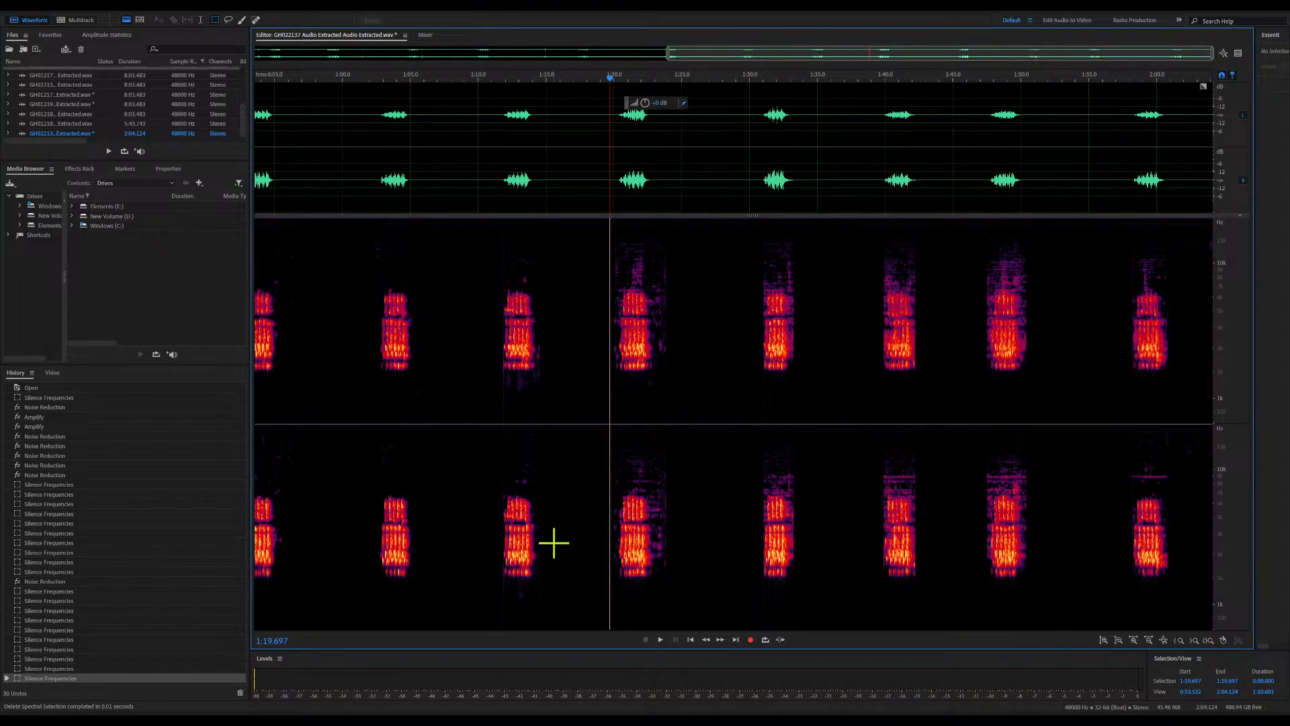
left_click_drag(668, 52, 247, 50)
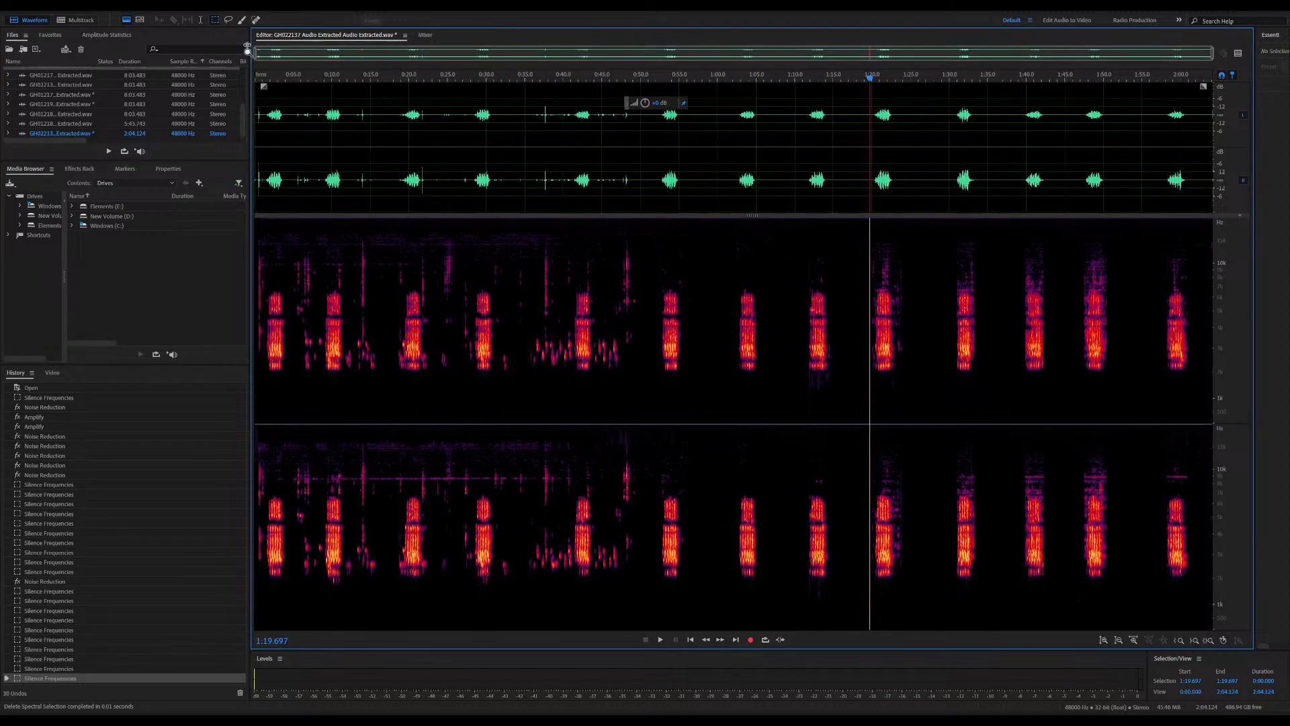
Silence the frequency blocks between calls from about 0:05 to 0:08.8 and from about 0:12 to 0:19.1
left_click_drag(293, 229, 322, 392)
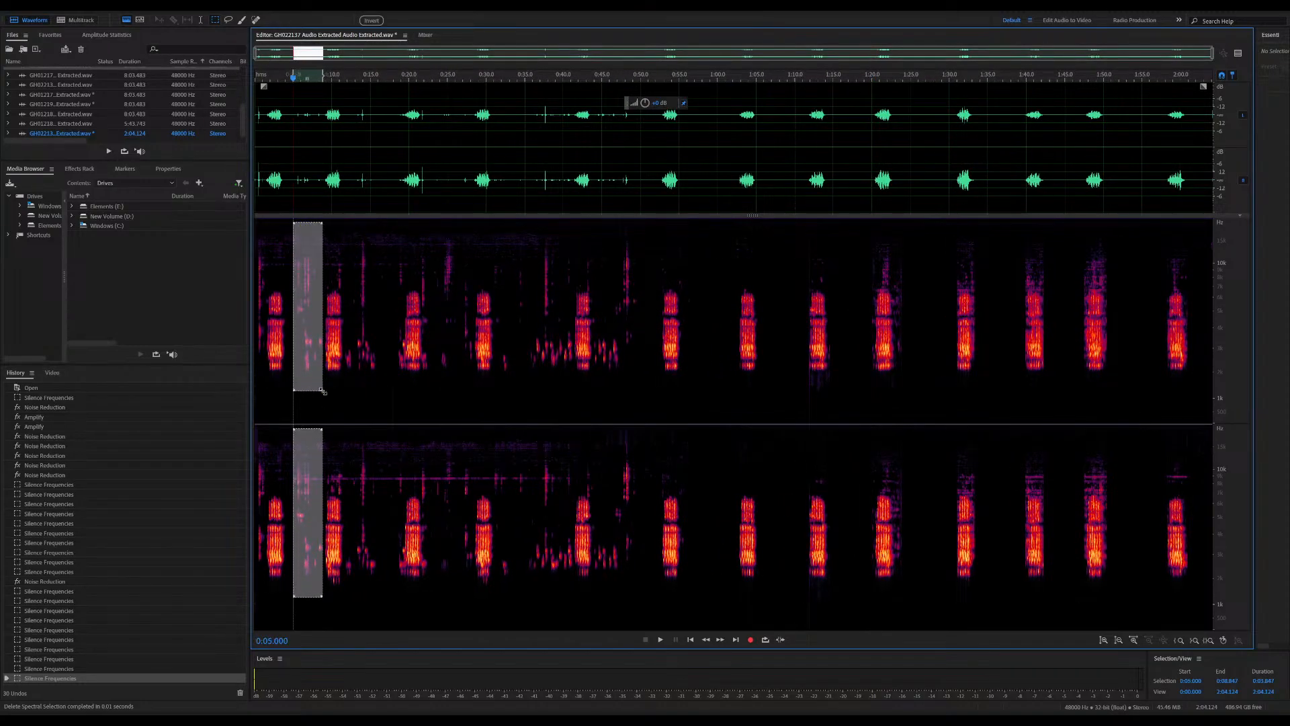
key("Delete")
left_click_drag(346, 222, 404, 410)
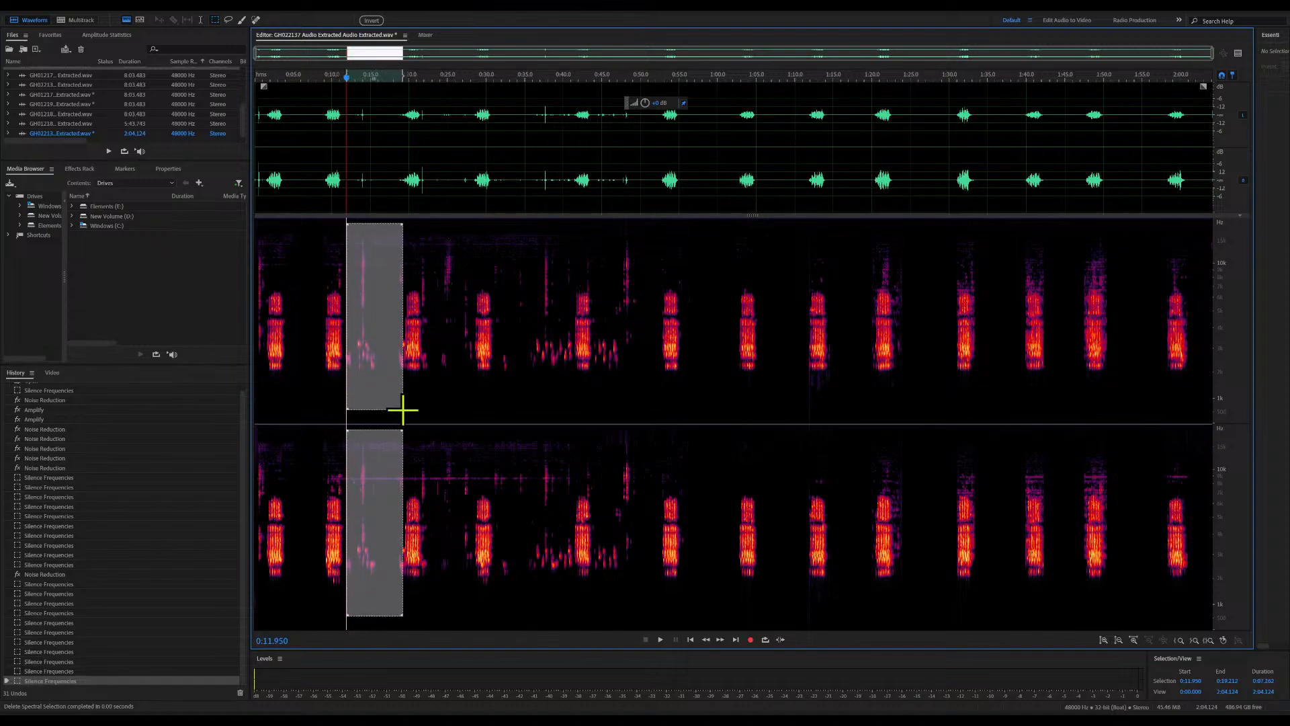
key("Delete")
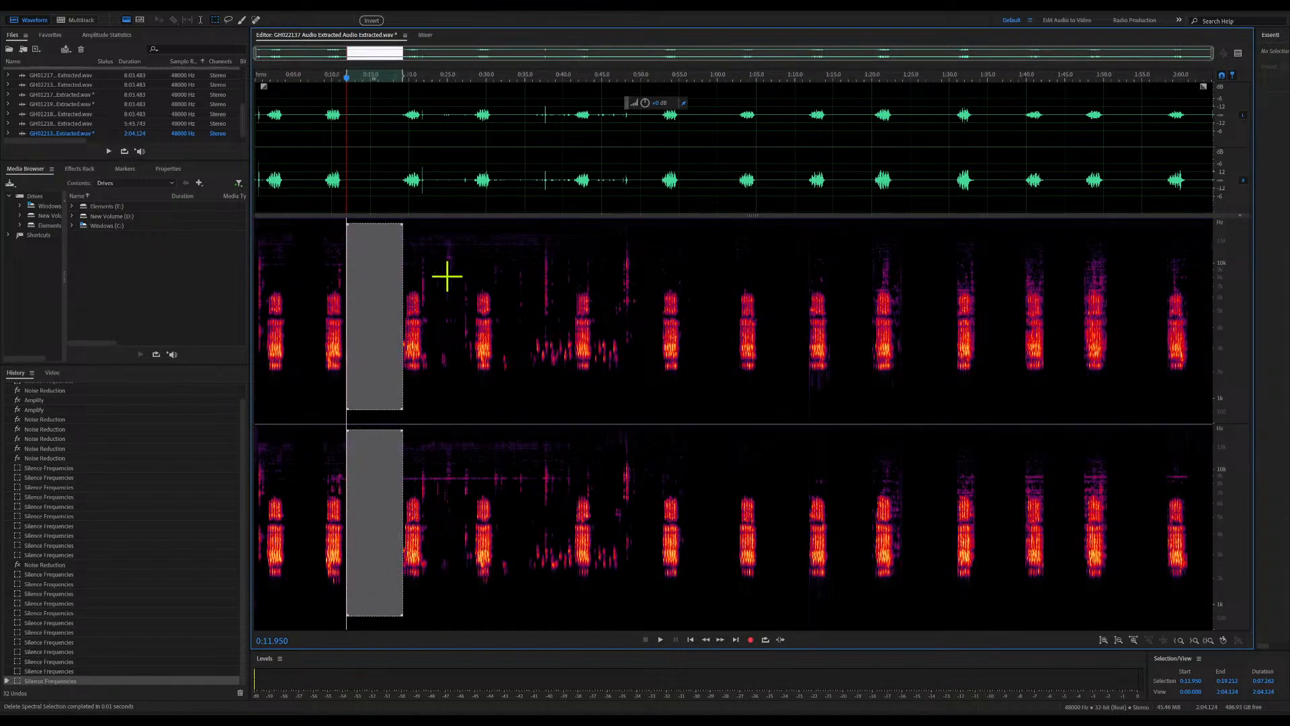
Audition from about 0:24 and silence the frequency block between calls from about 0:23.8 to 0:28.5
left_click(440, 230)
key("space")
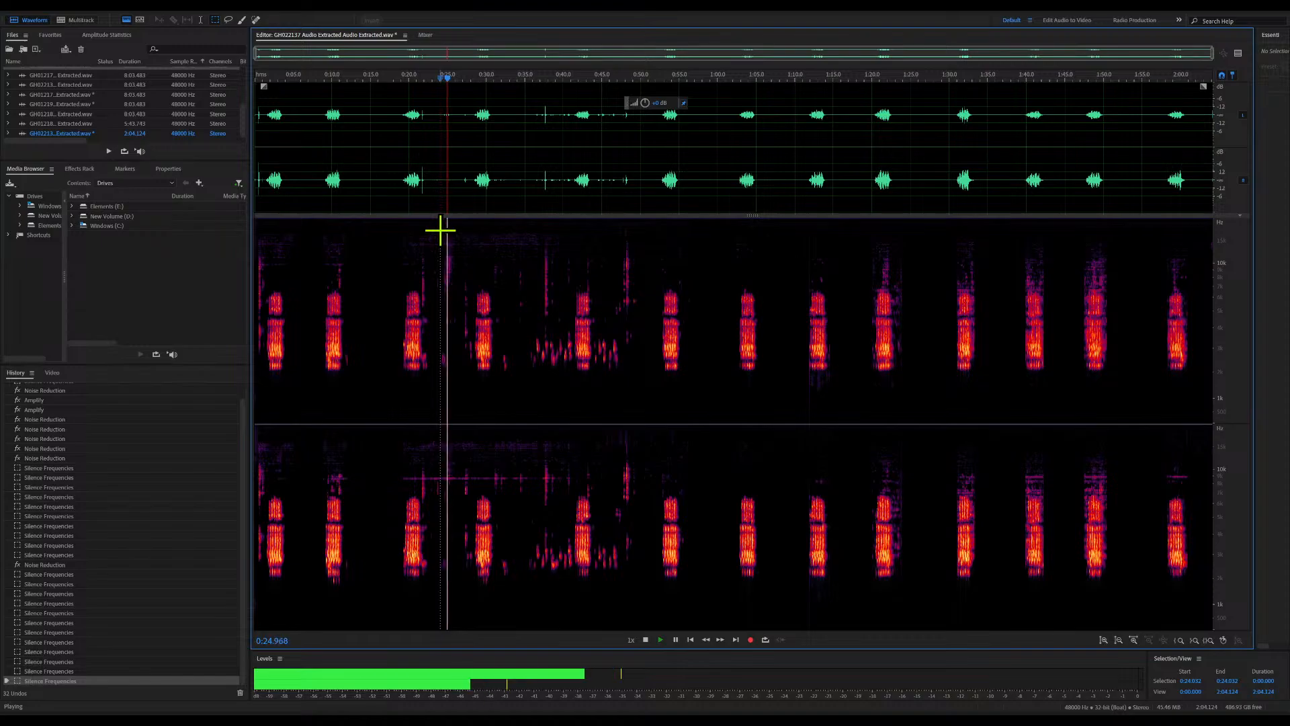
key("space")
left_click_drag(439, 221, 474, 401)
key("Delete")
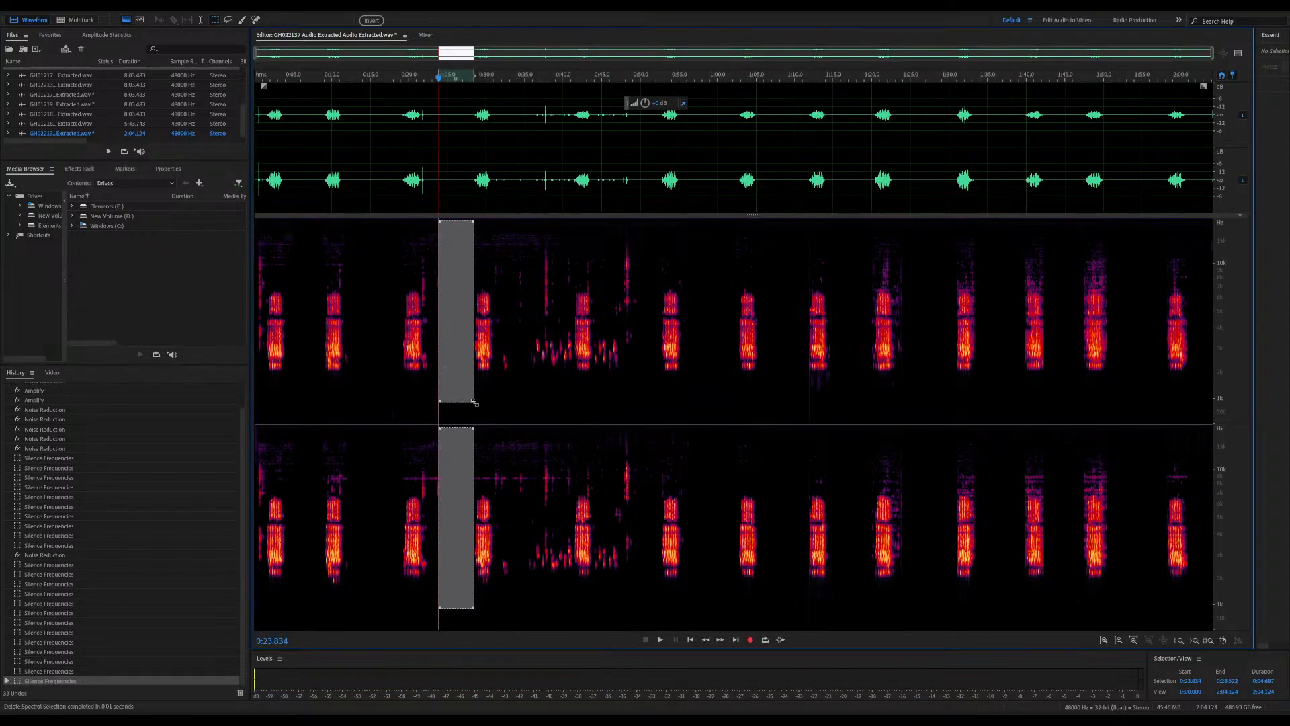
Silence the frequency blocks between calls from about 0:31.8 to 0:41.3 and from about 0:44 to 0:52.7
left_click_drag(500, 227, 573, 415)
key("Delete")
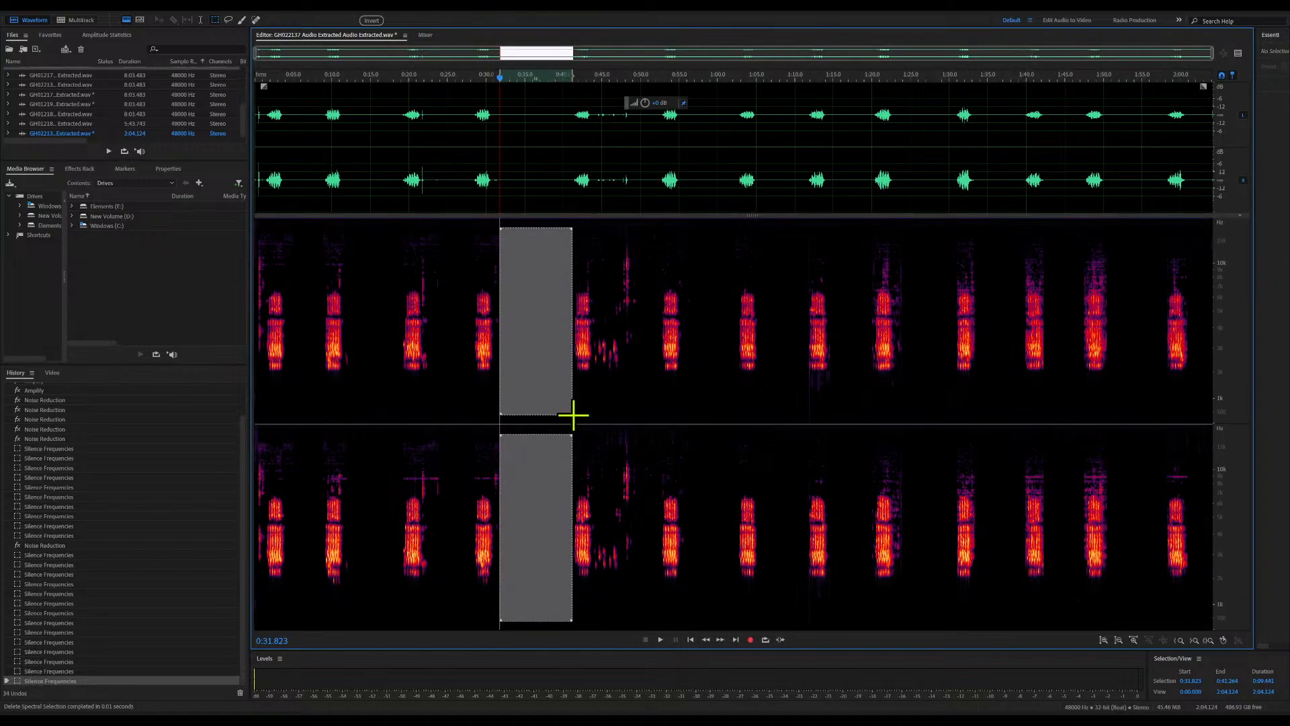
left_click_drag(594, 225, 661, 426)
key("Delete")
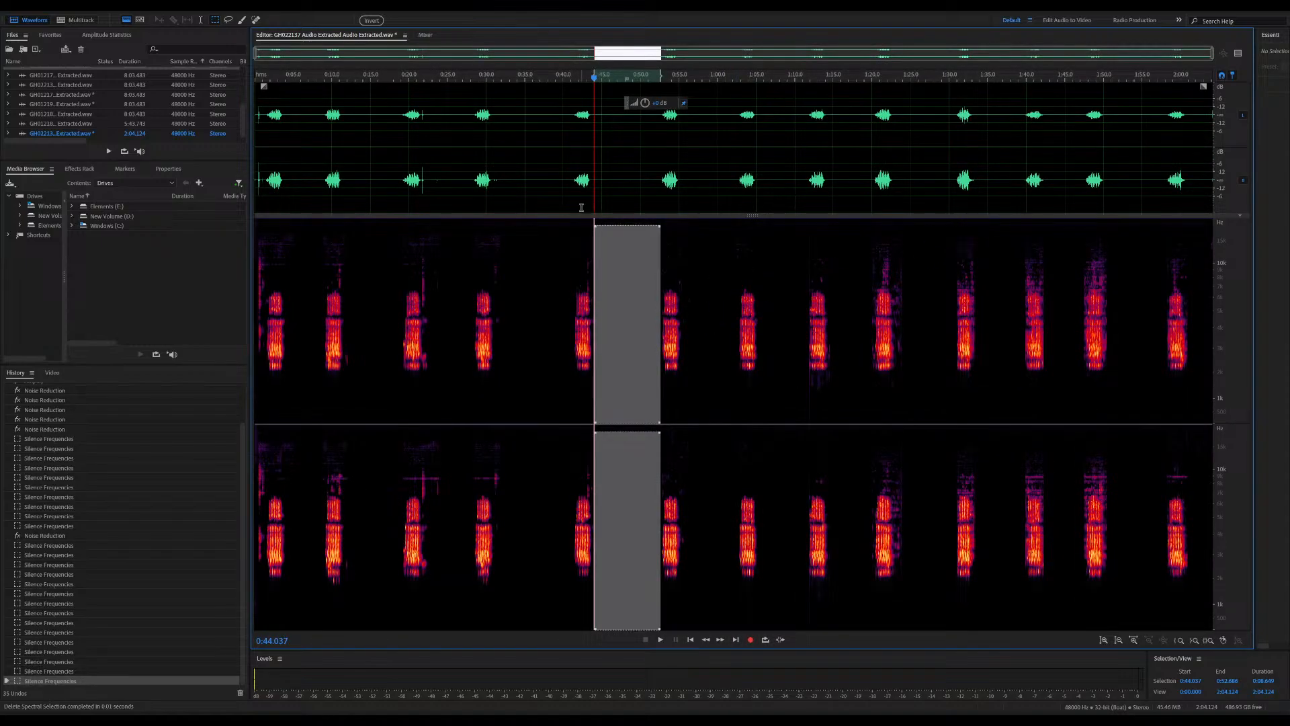
Try selecting the highest frequency band across the whole clip, clear it, and audition the call from about 1:19
left_click_drag(256, 227, 1208, 256)
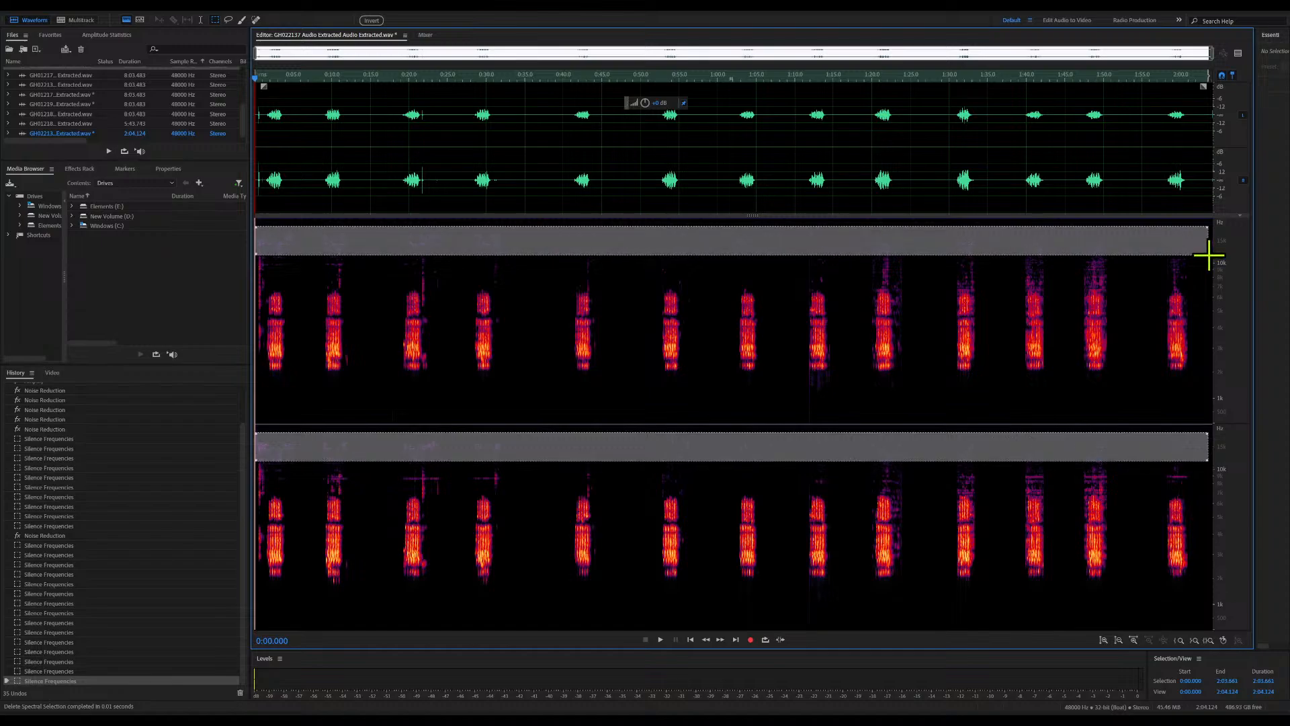
left_click(1208, 255)
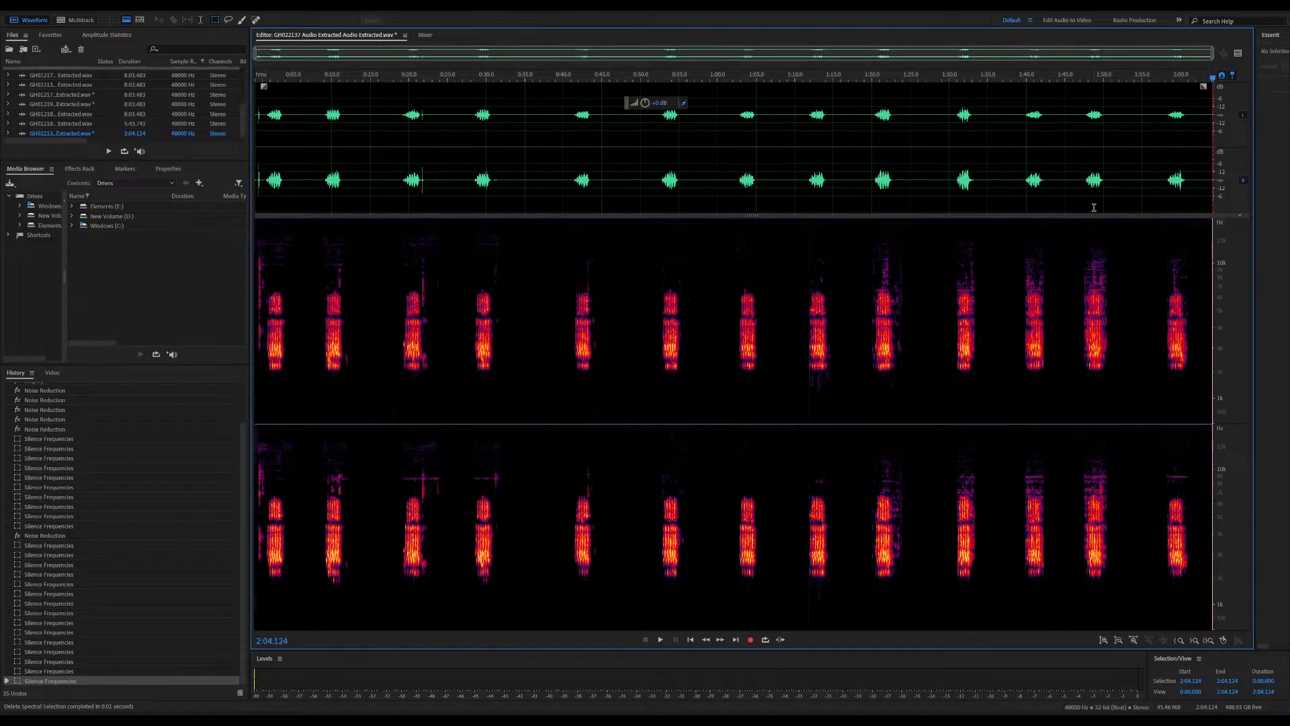
left_click(865, 277)
key("space")
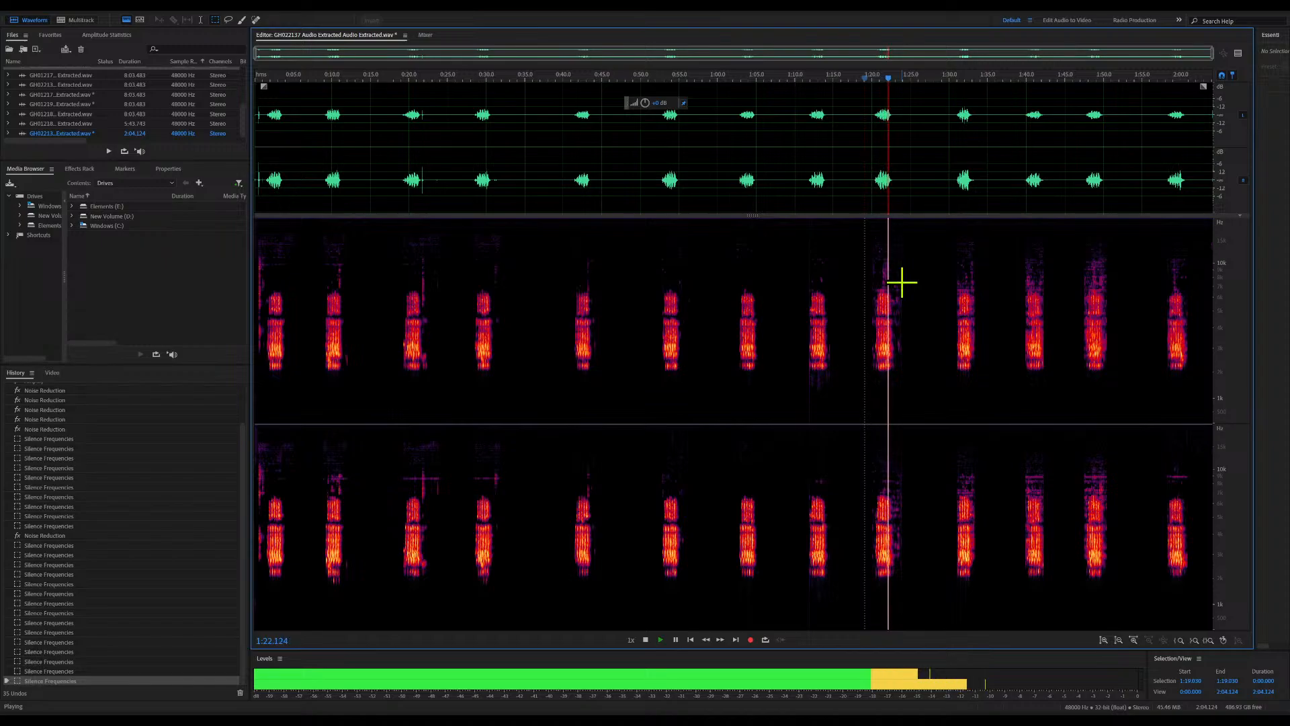
key("space")
Audition from about 0:19.6 and silence the thin horizontal noise line near 10 kHz from about 0:17.4 to 0:35.5
left_click(361, 463)
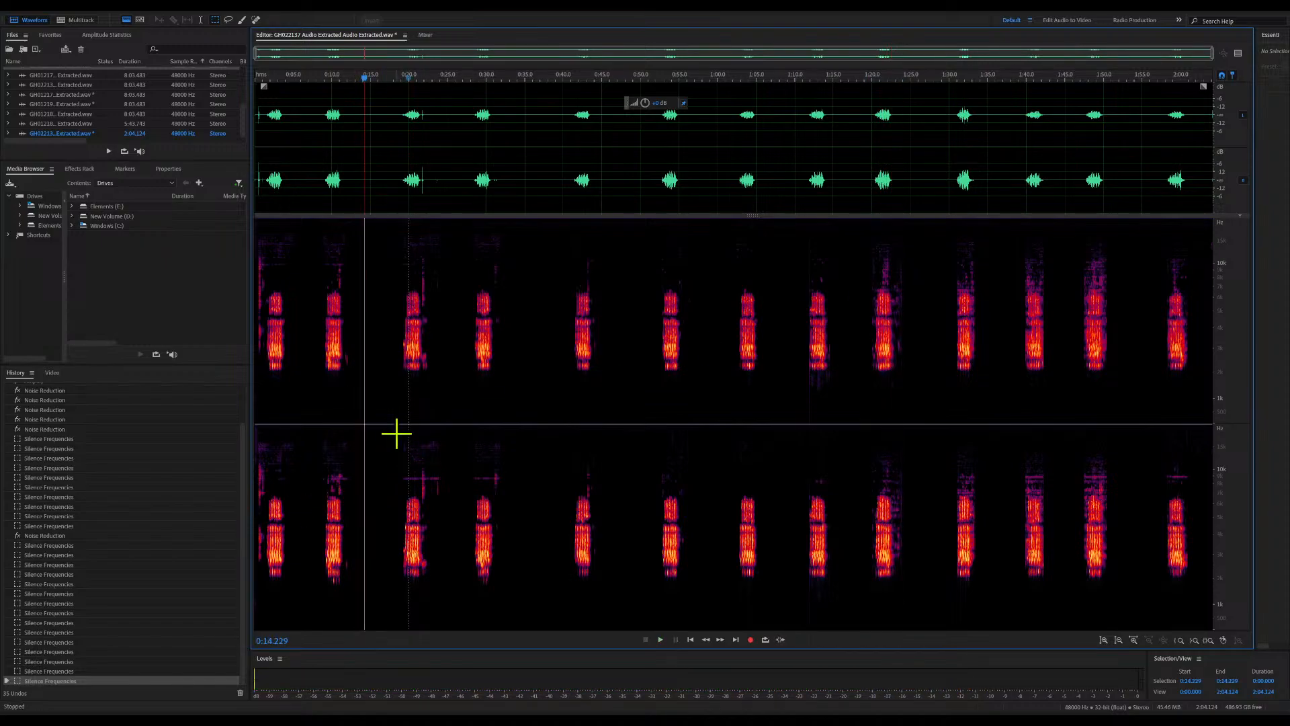
left_click(406, 88)
key("space")
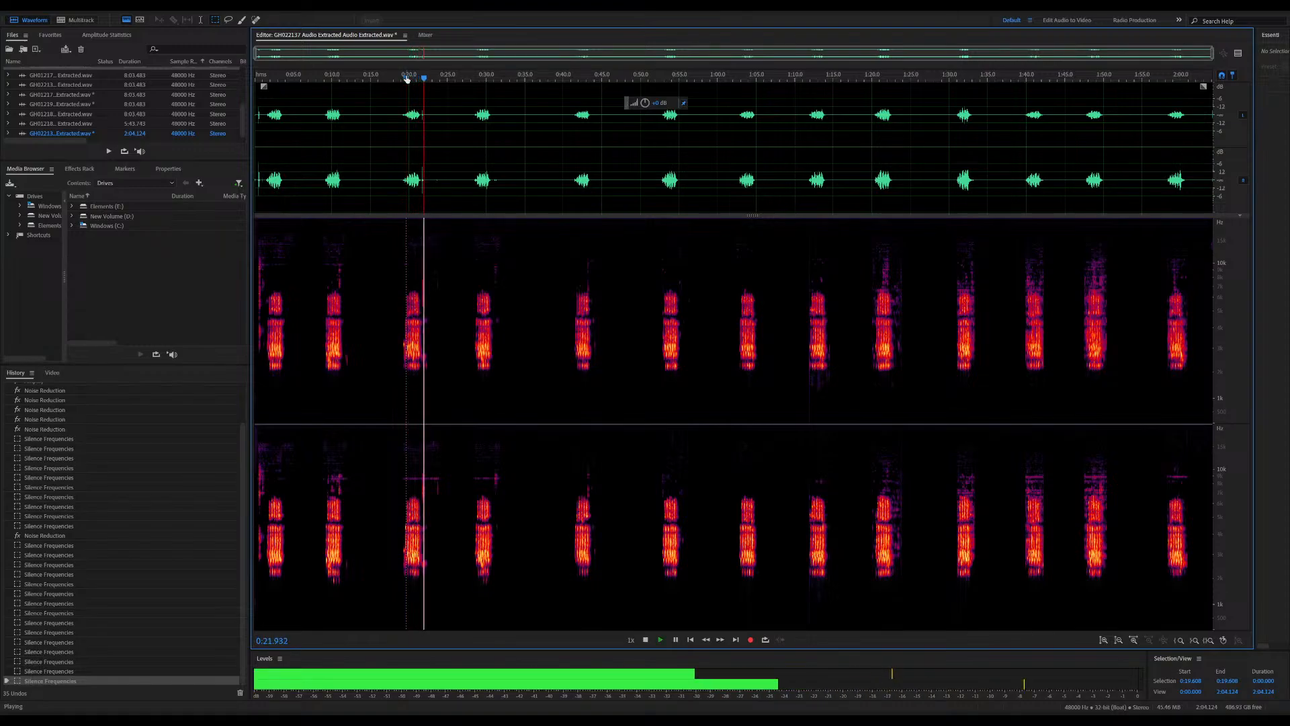
key("space")
left_click_drag(389, 462, 529, 485)
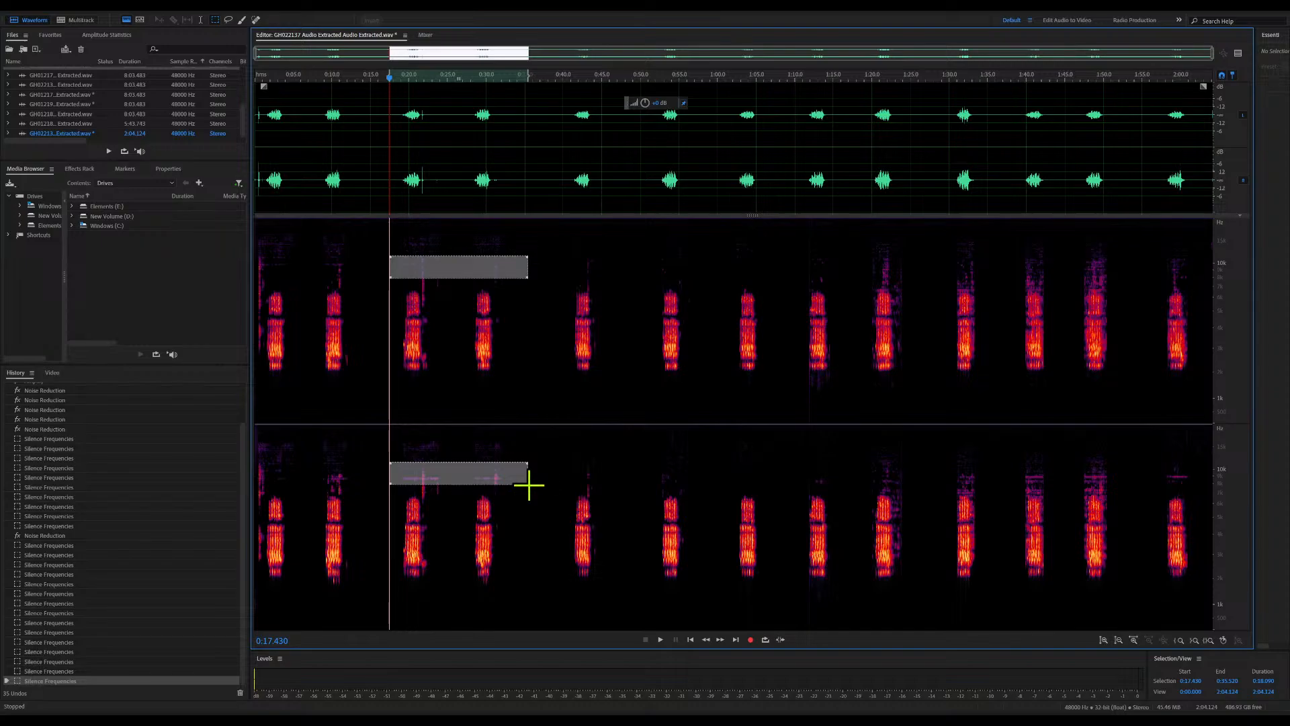
key("Delete")
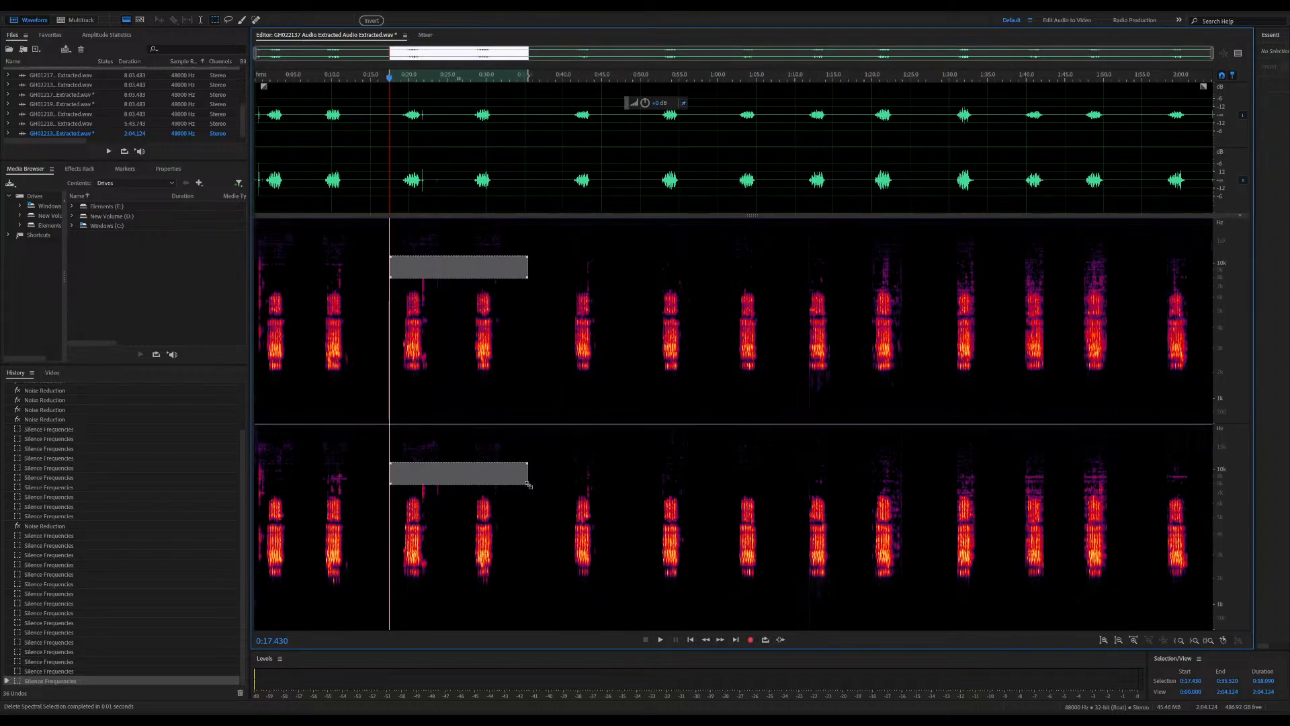
Silence the high-frequency noise above the first two calls from 0:00 to about 0:13.7, plus the thin spike at the clip's start
left_click_drag(360, 484, 251, 435)
key("Delete")
left_click(303, 497)
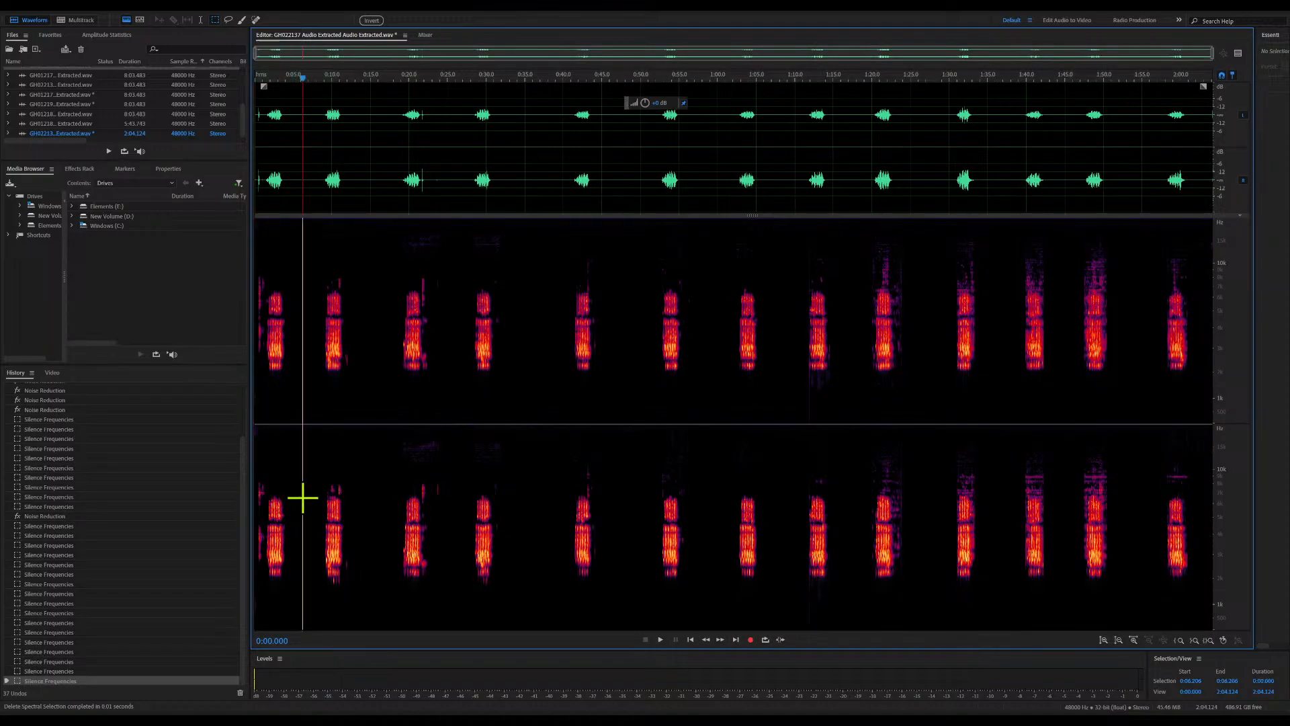
left_click_drag(259, 469, 265, 575)
key("Delete")
left_click(280, 557)
Silence the high-frequency noise above the third call from about 0:18.6 to 0:27.3 and check playback from about 0:34.5
left_click_drag(399, 437, 464, 493)
key("Delete")
left_click(520, 438)
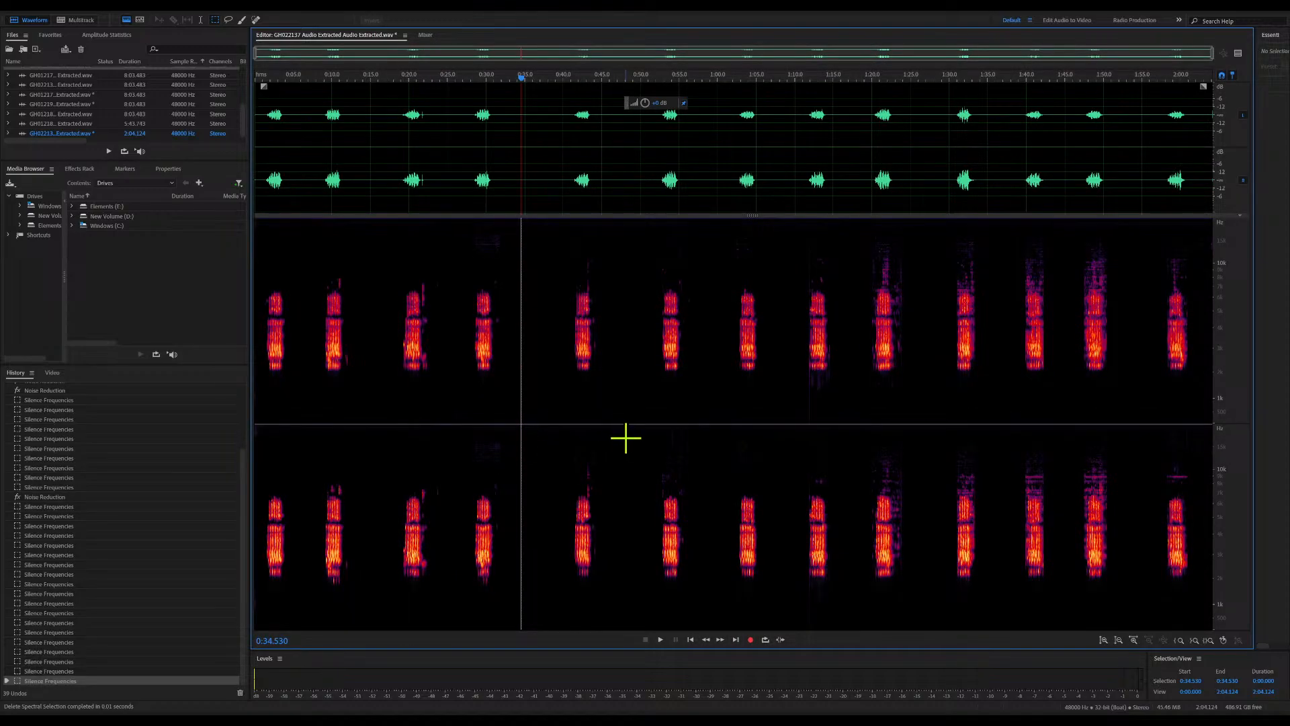
key("space")
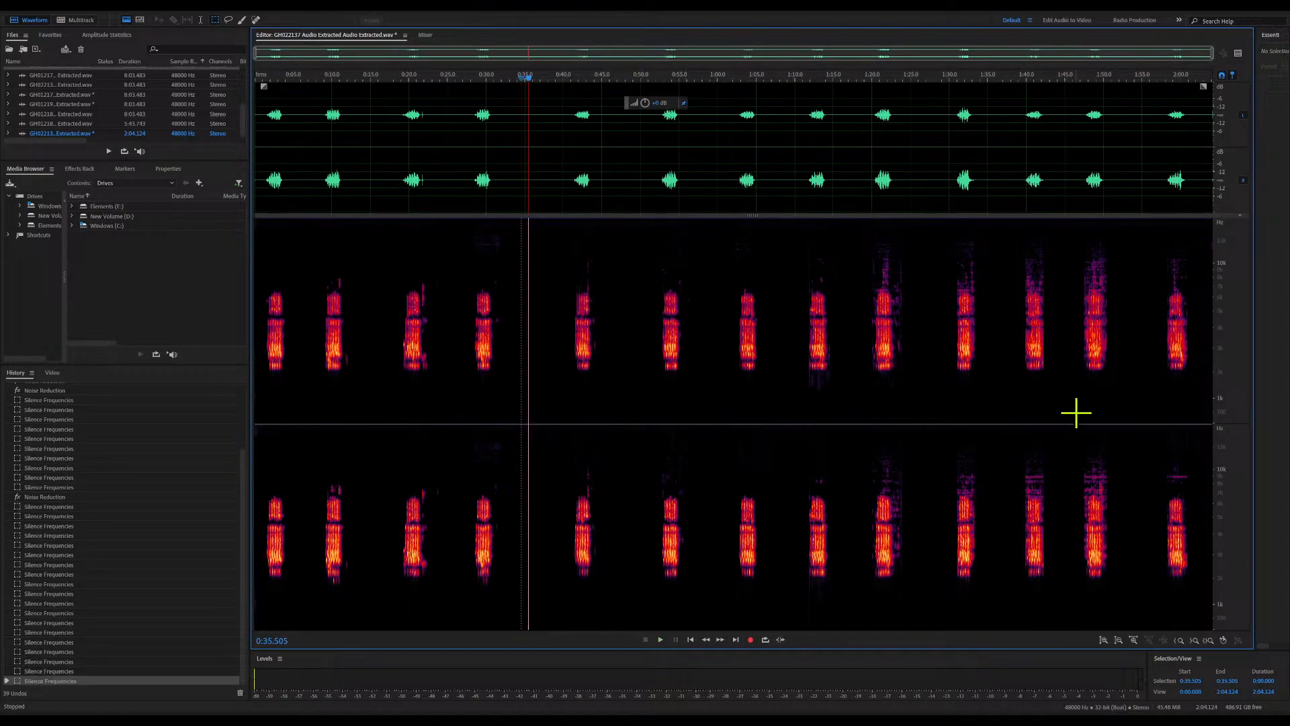
Audition the call from about 1:48
left_click(1089, 83)
key("space")
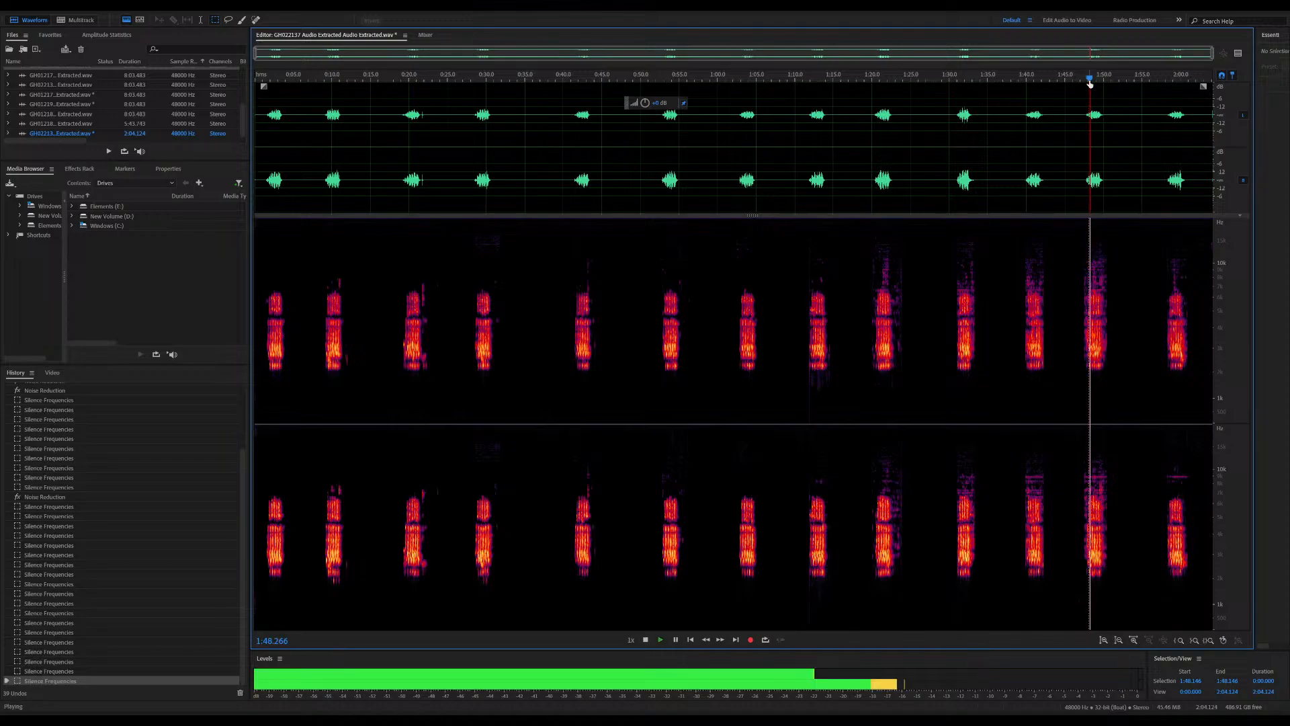
key("space")
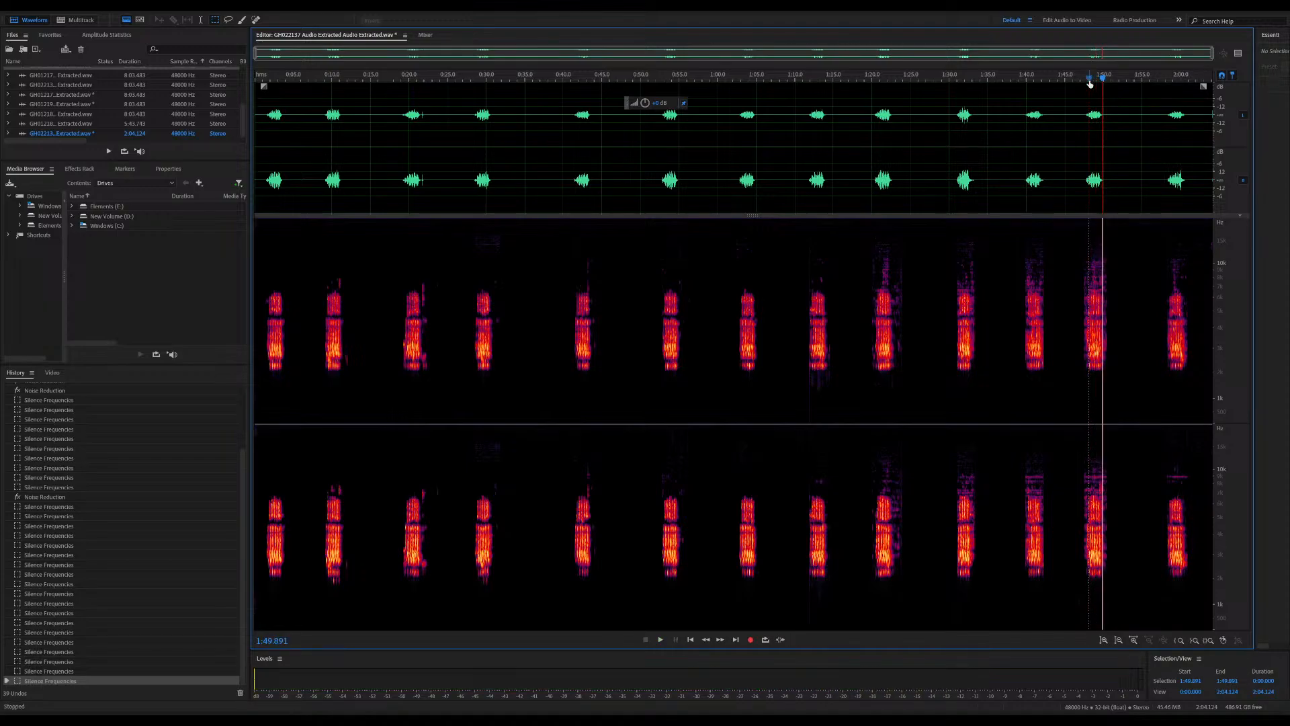
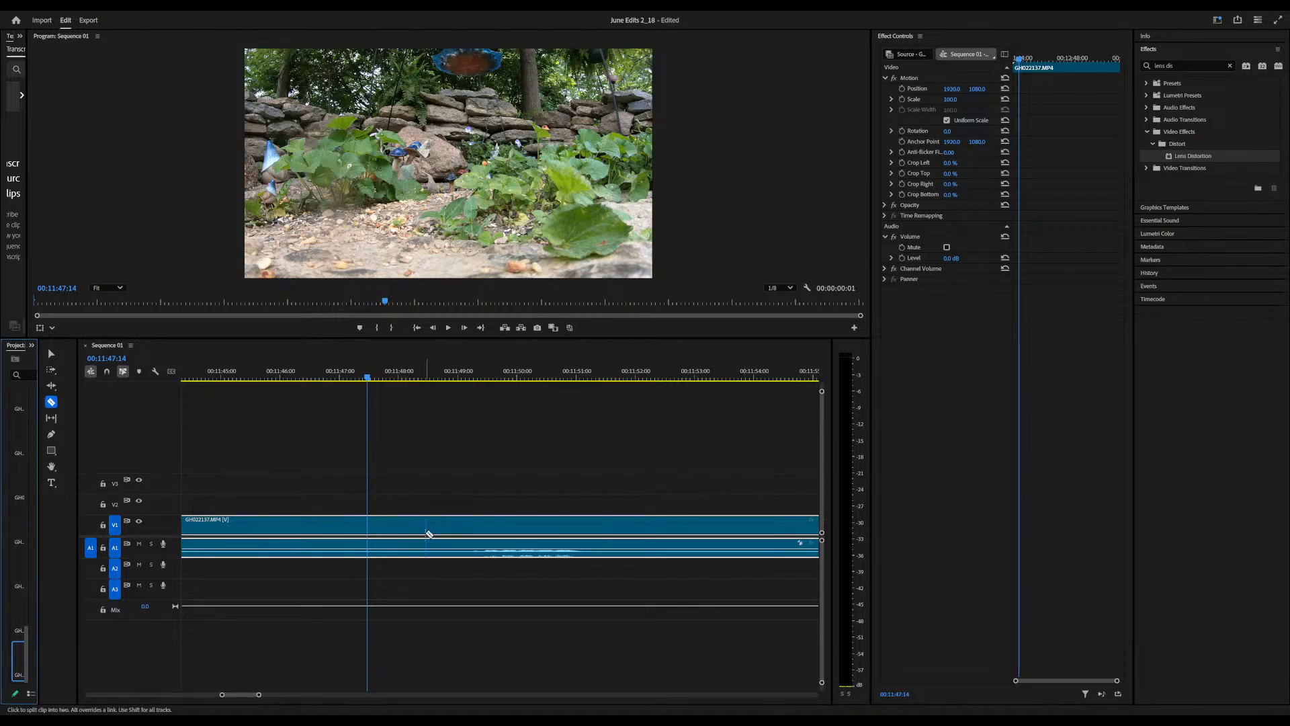
Unlink the first GH022137.MP4 clip after 00:11:40 and delete its video, keeping its extracted audio on the timeline
key("space")
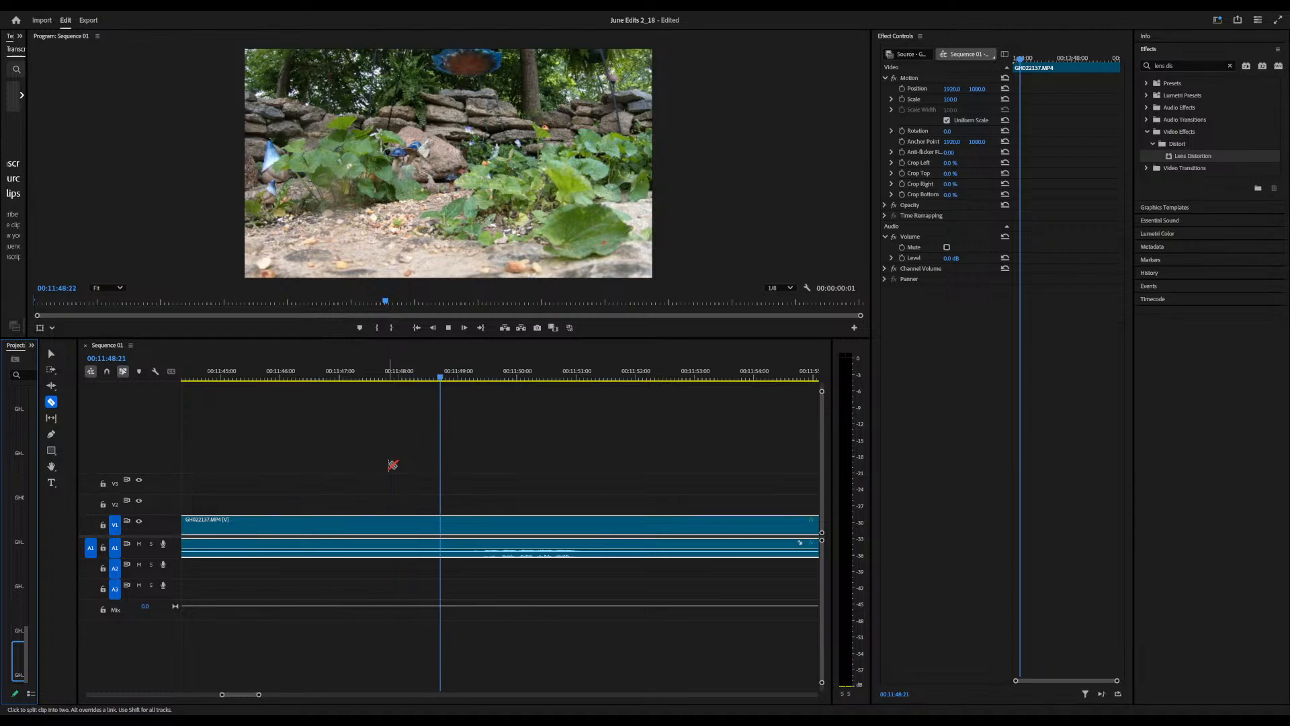
key("space")
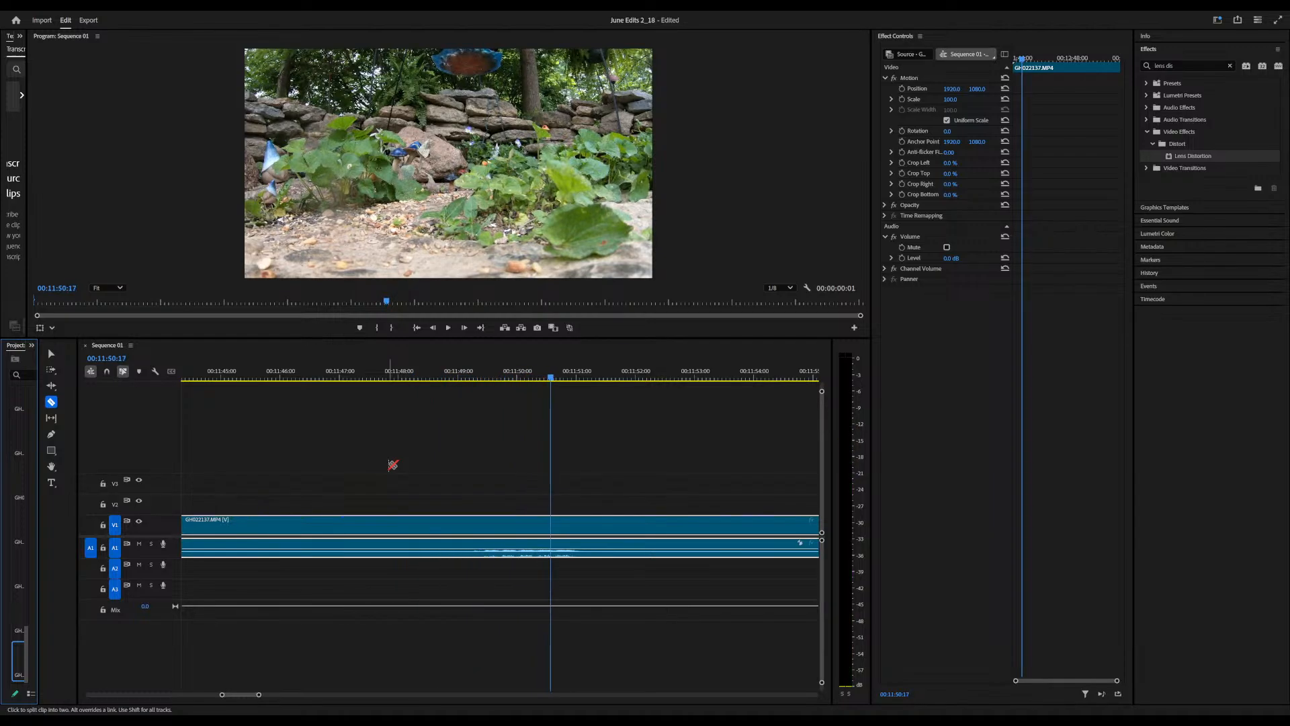
left_click(441, 530)
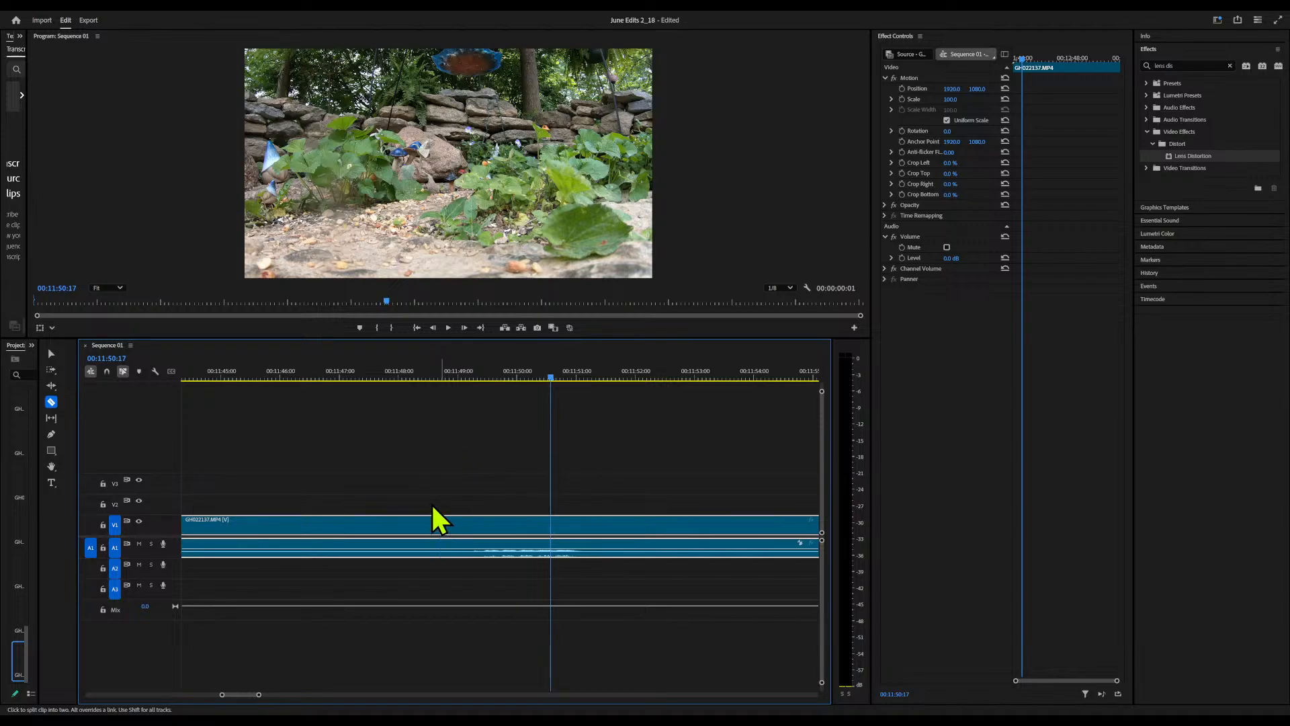
left_click_drag(259, 694, 337, 704)
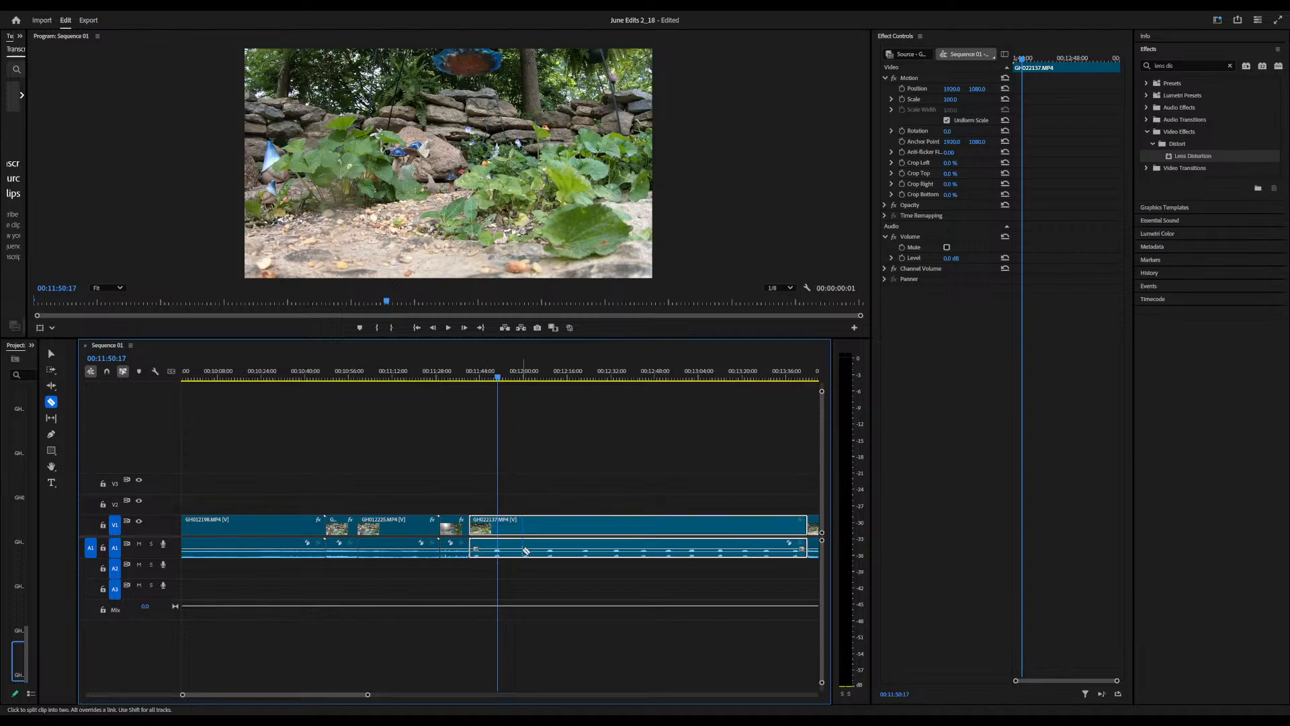
left_click_drag(505, 381, 667, 386)
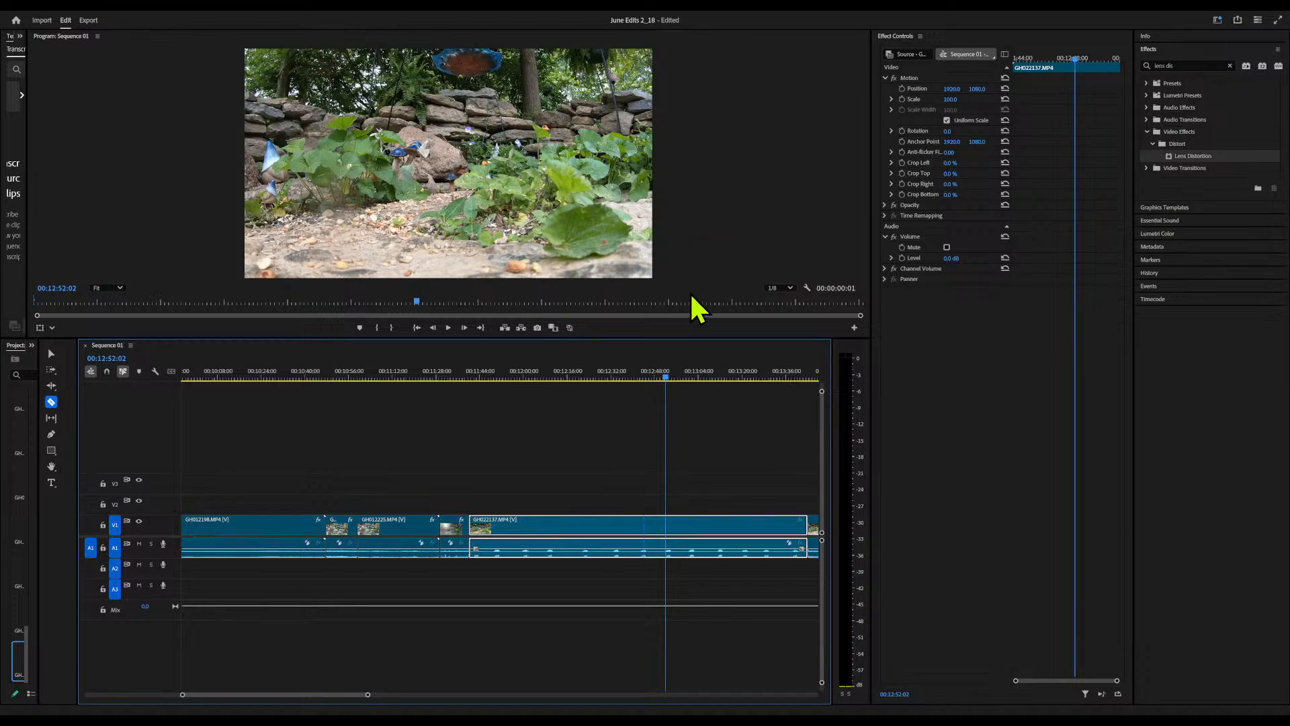
key("ctrl+l")
key("Delete")
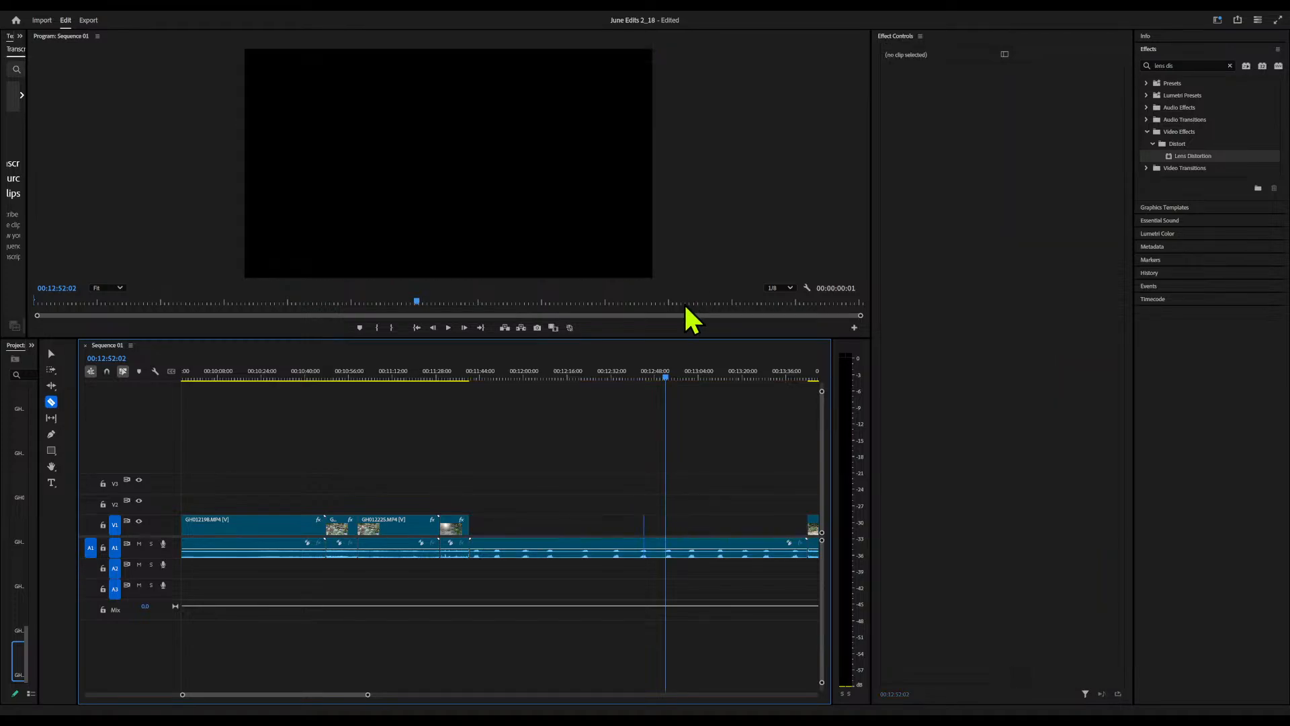
Move the extracted GH022137 audio to track A3 beneath the earlier clips, ending at about 00:11:40, and lower its level to -14 dB
key("v")
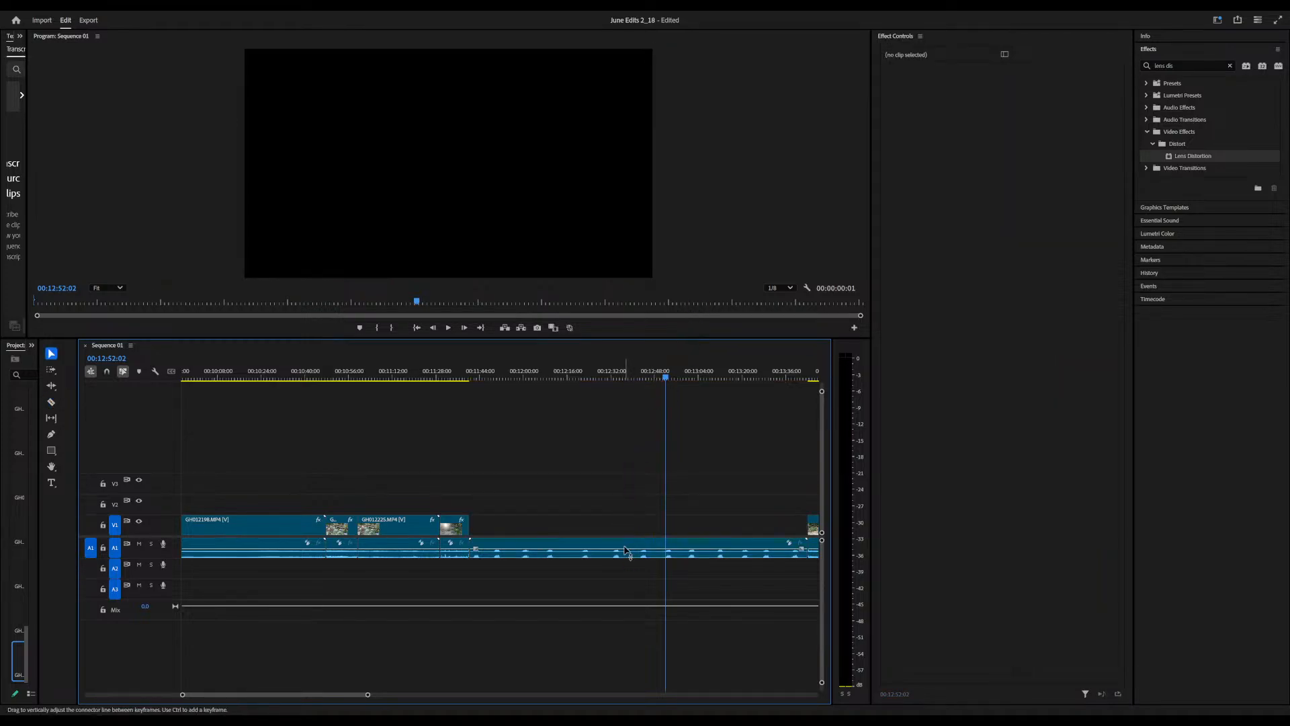
left_click_drag(626, 554, 488, 613)
mouse_move(287, 612)
left_mouse_down()
mouse_move(309, 603)
mouse_move(293, 598)
left_mouse_up()
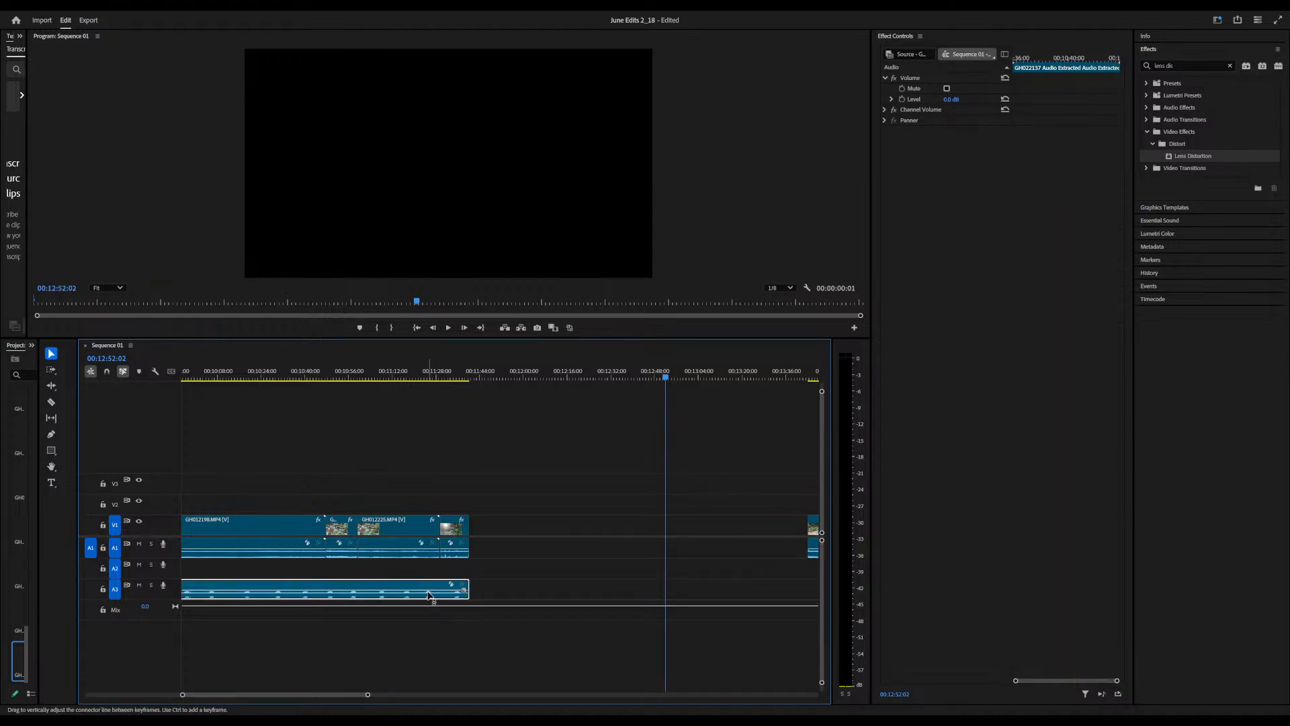
left_click_drag(428, 592, 428, 597)
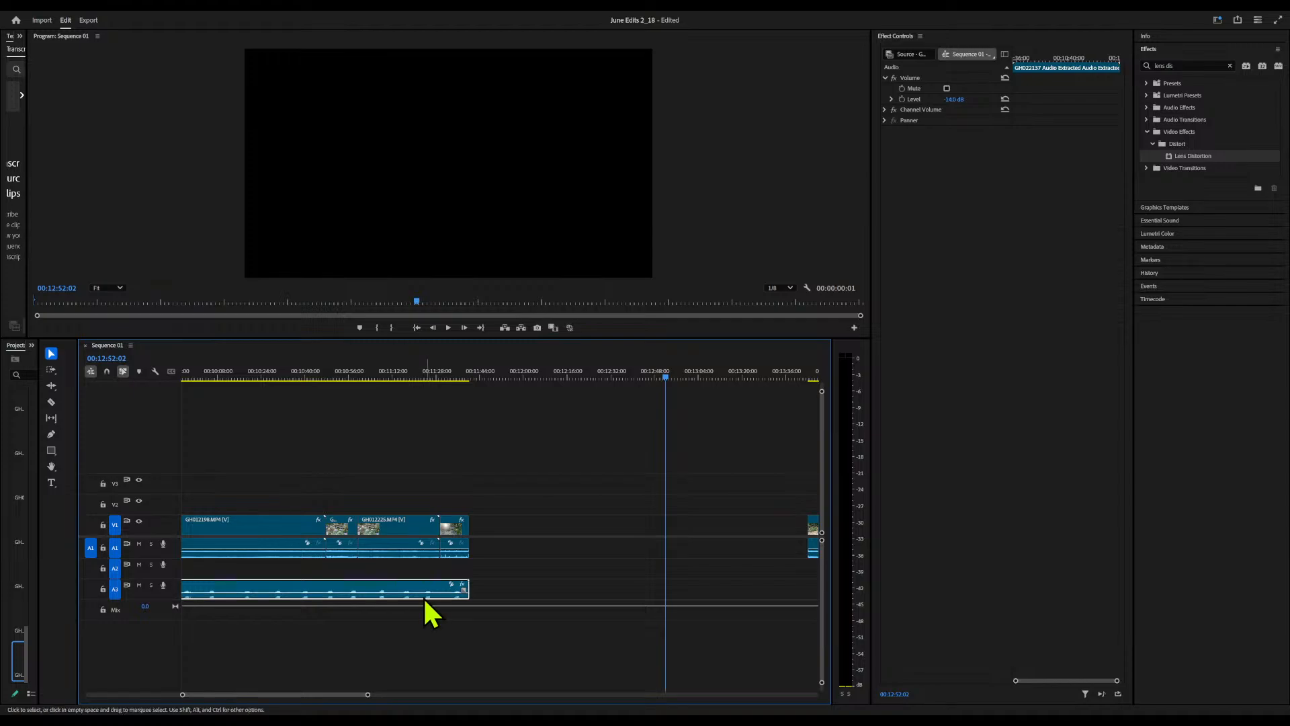
left_click(375, 369)
key("space")
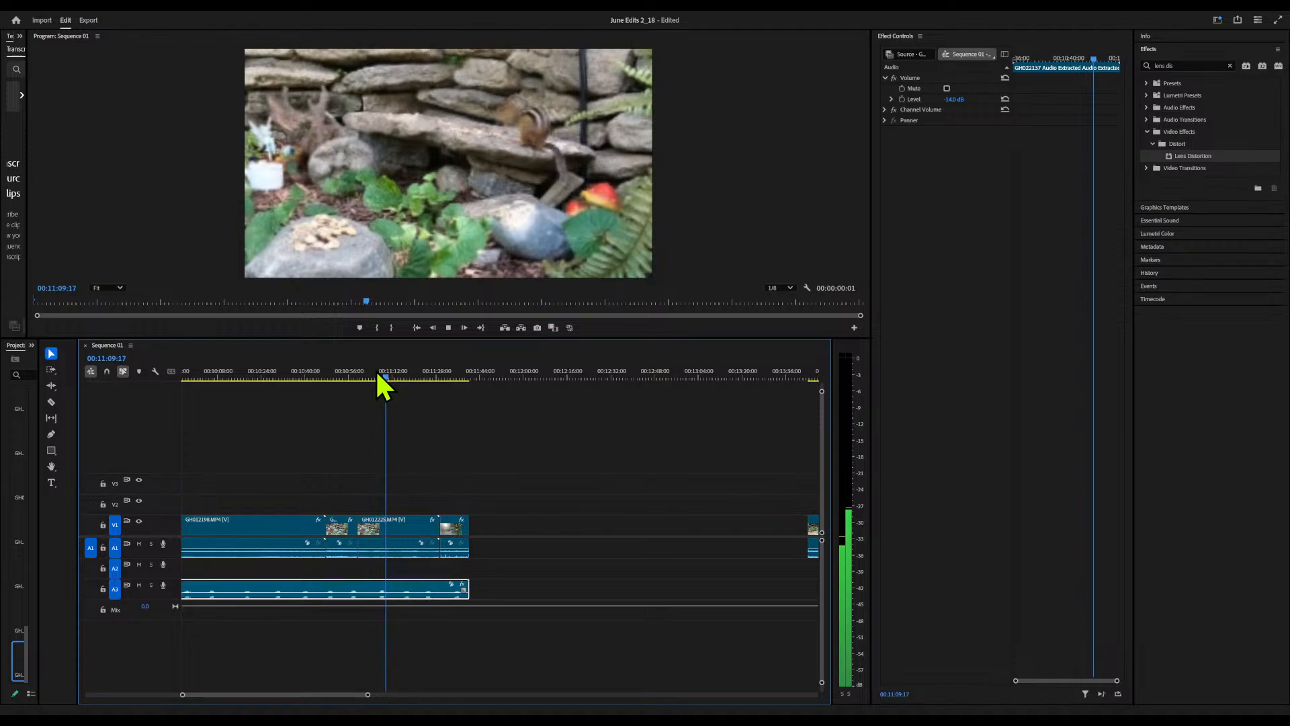
key("space")
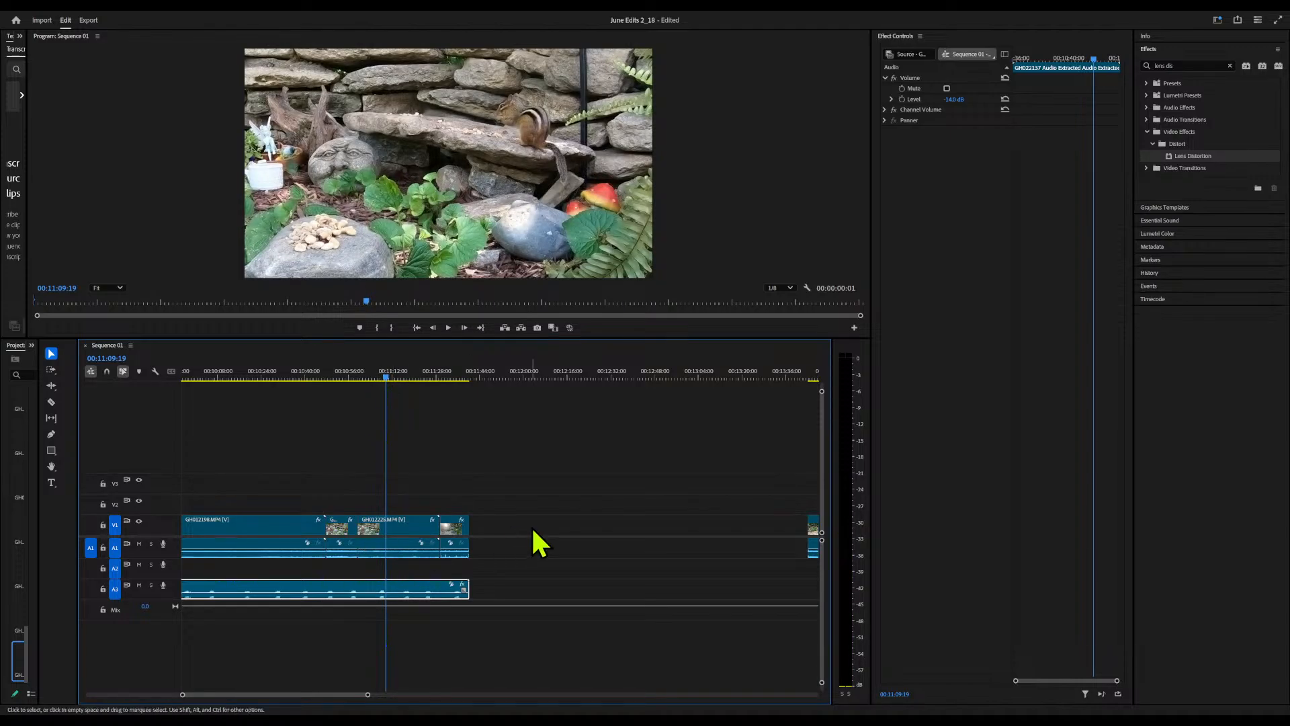
Ripple delete the empty gap after 00:11:40 between the earlier clips and the remaining GH022137.MP4 clip
left_click(595, 524)
key("Delete")
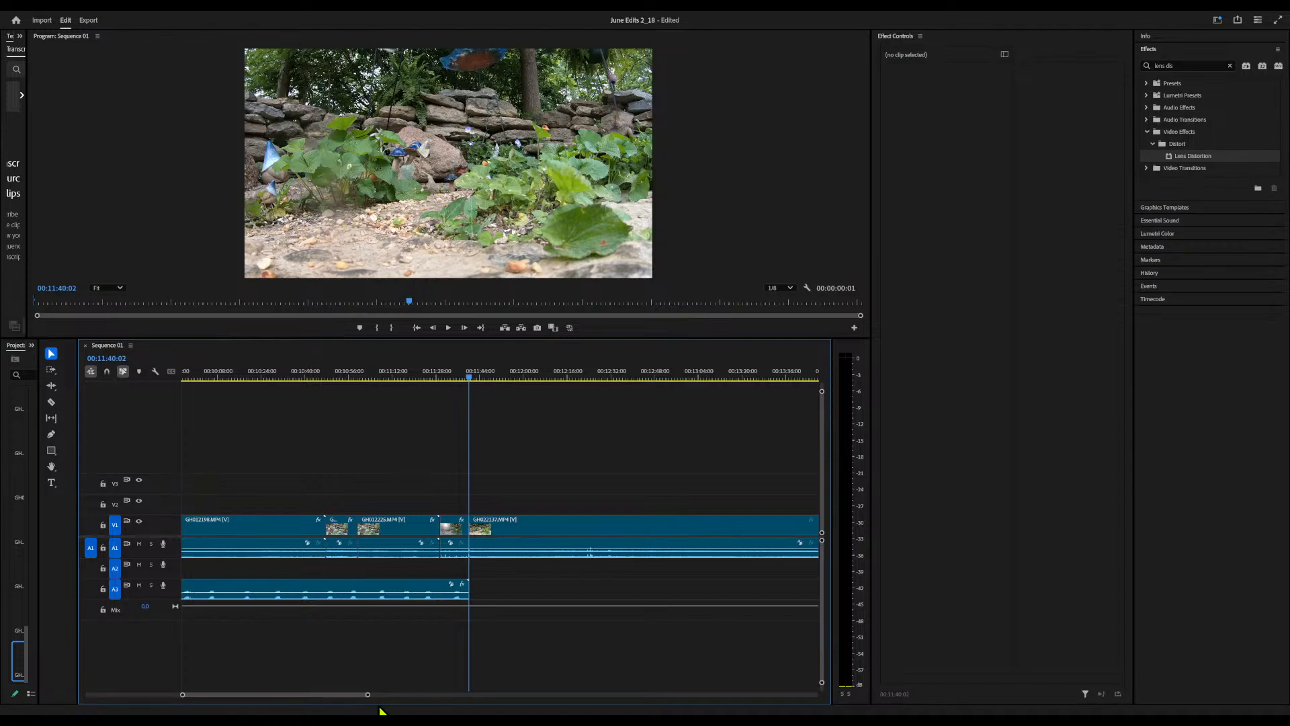
left_click_drag(366, 694, 409, 697)
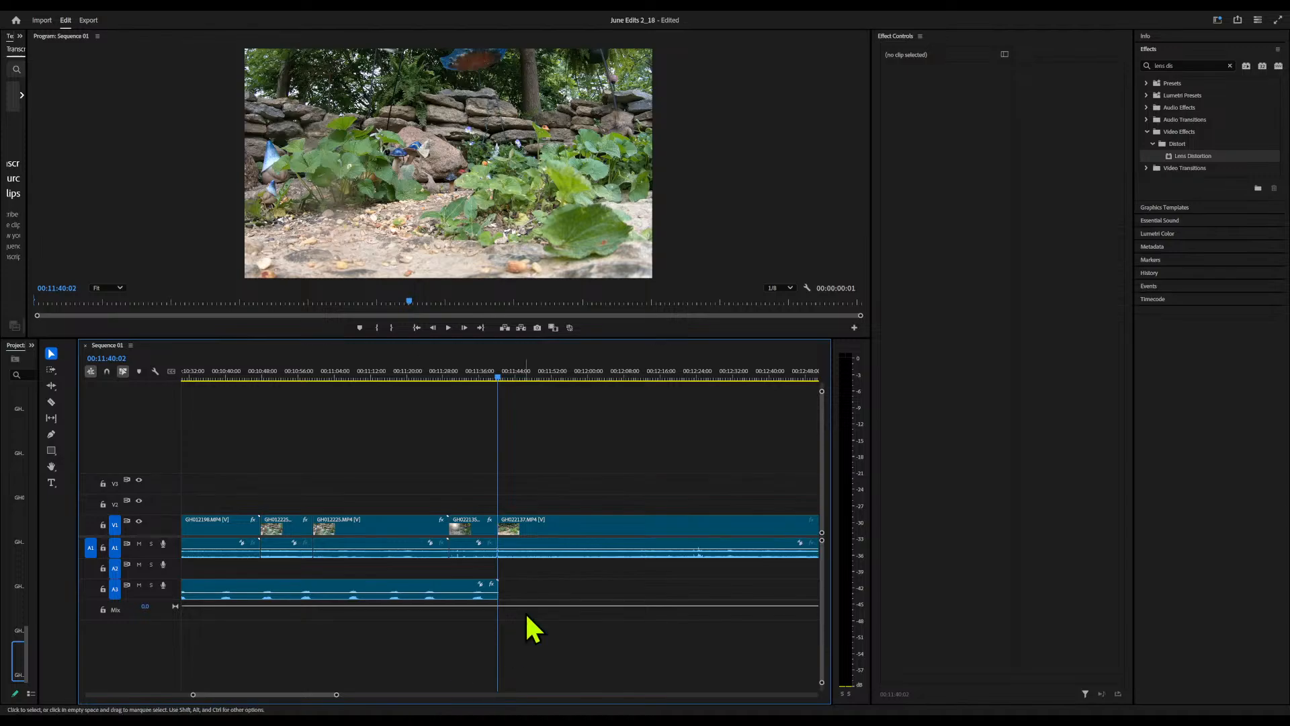
Set the remaining GH022137.MP4 clip's scale to 179, position to about 826, 1456 and rotation to 4°
left_click(362, 526)
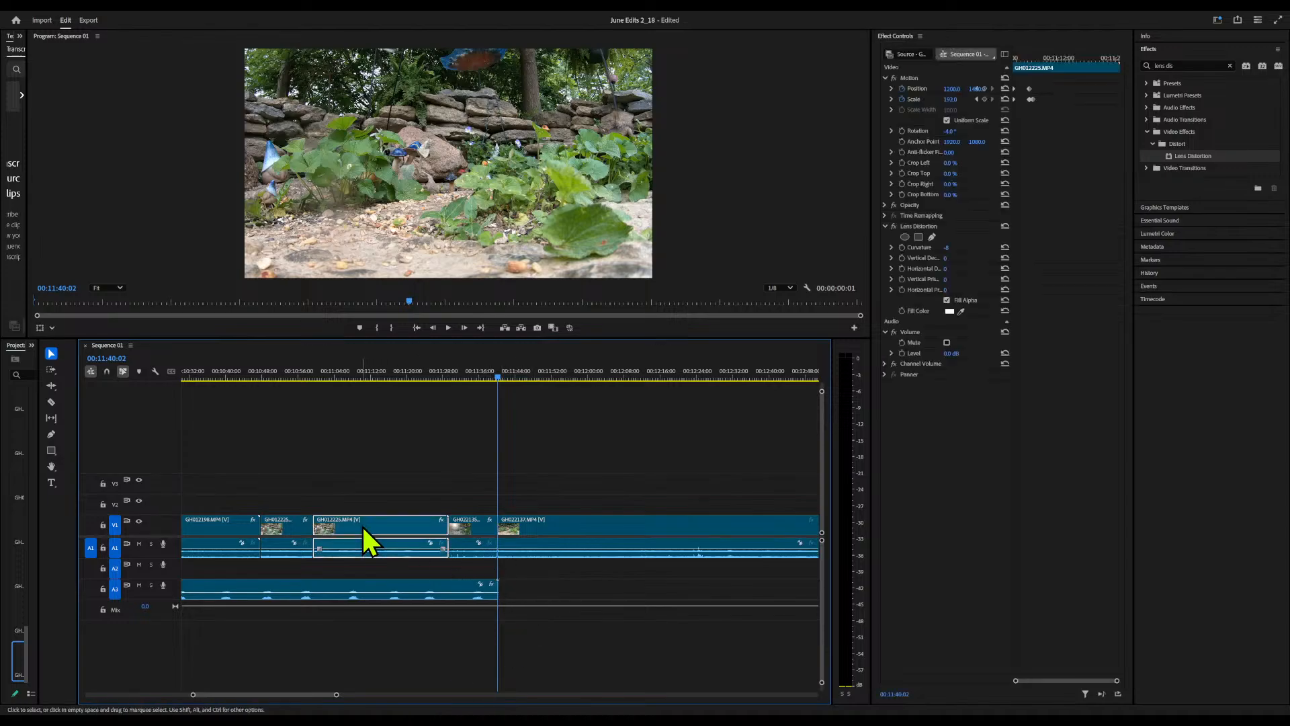
left_click(553, 516)
left_click(553, 519)
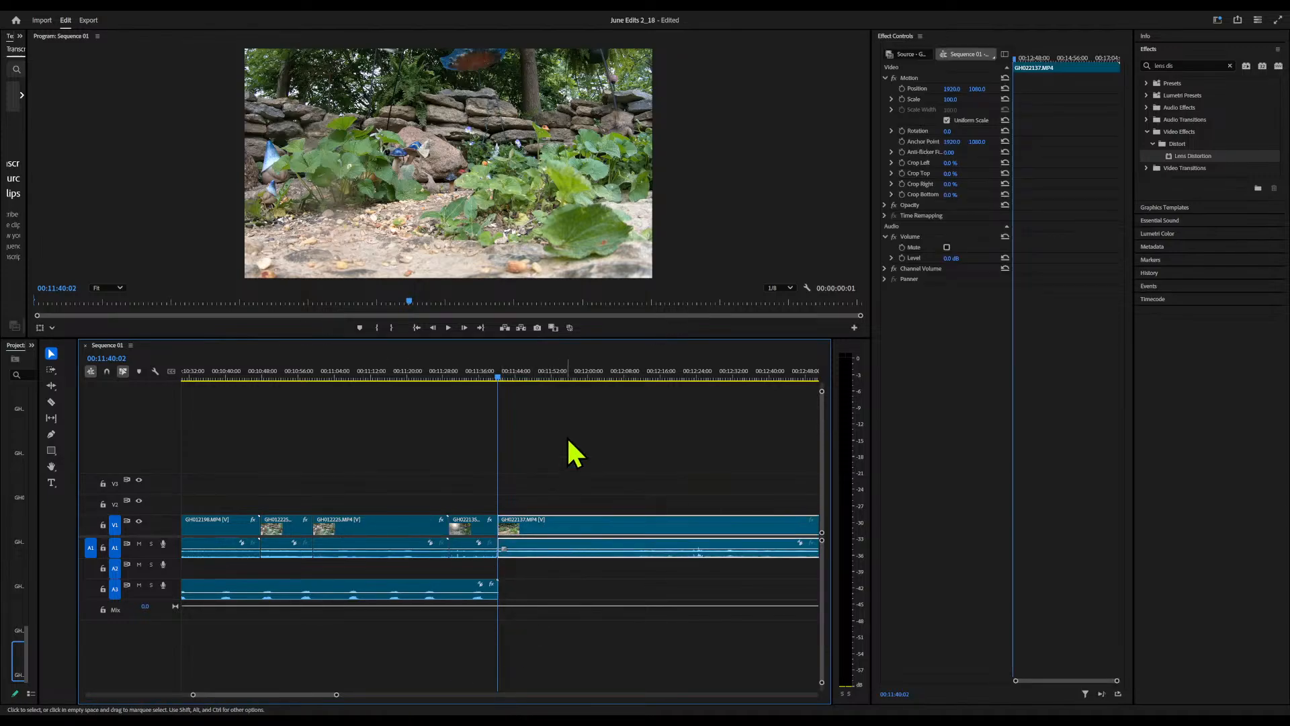
left_click(530, 374)
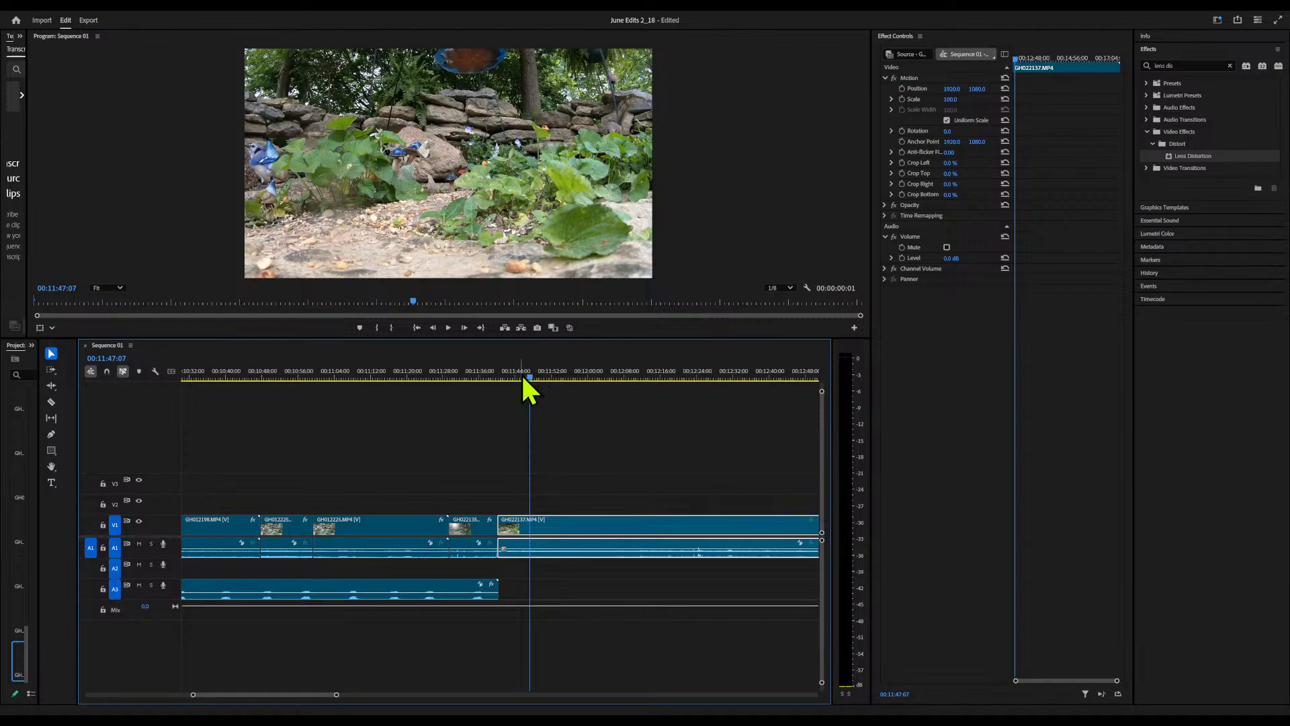
left_click_drag(529, 377, 450, 443)
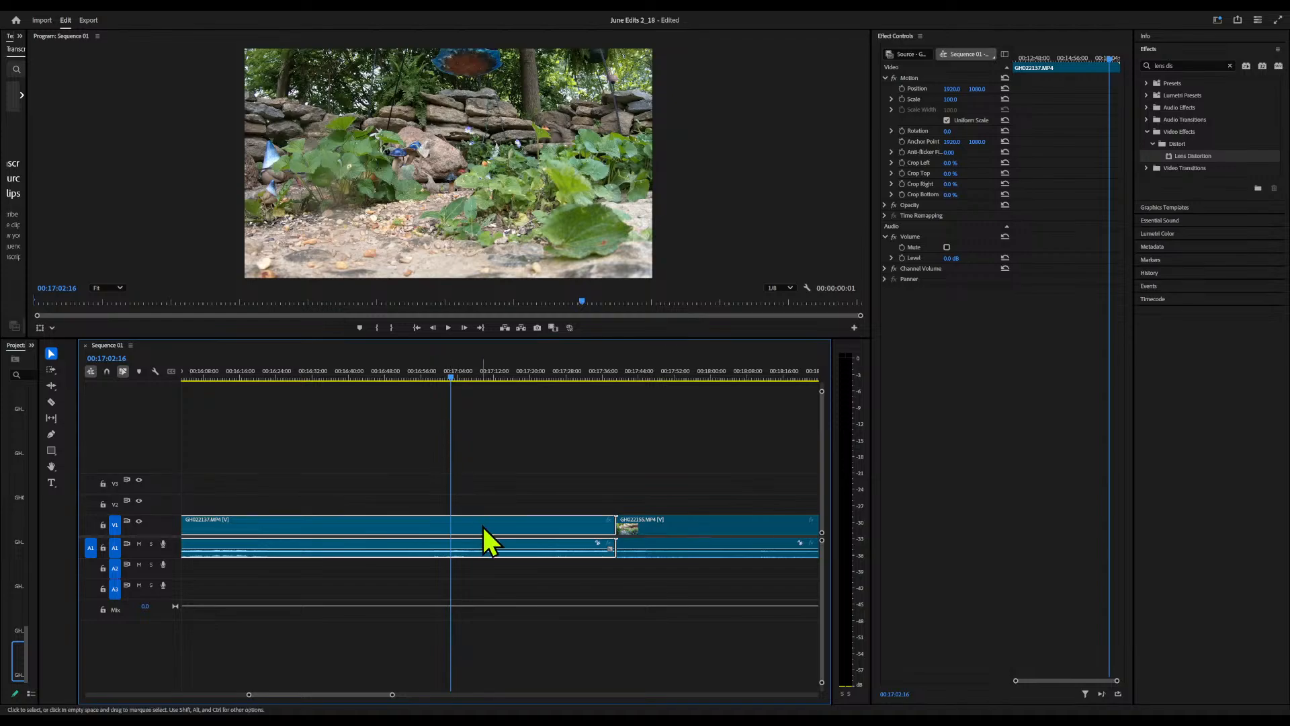
left_click_drag(951, 99, 217, 89)
left_click_drag(976, 91, 1228, 91)
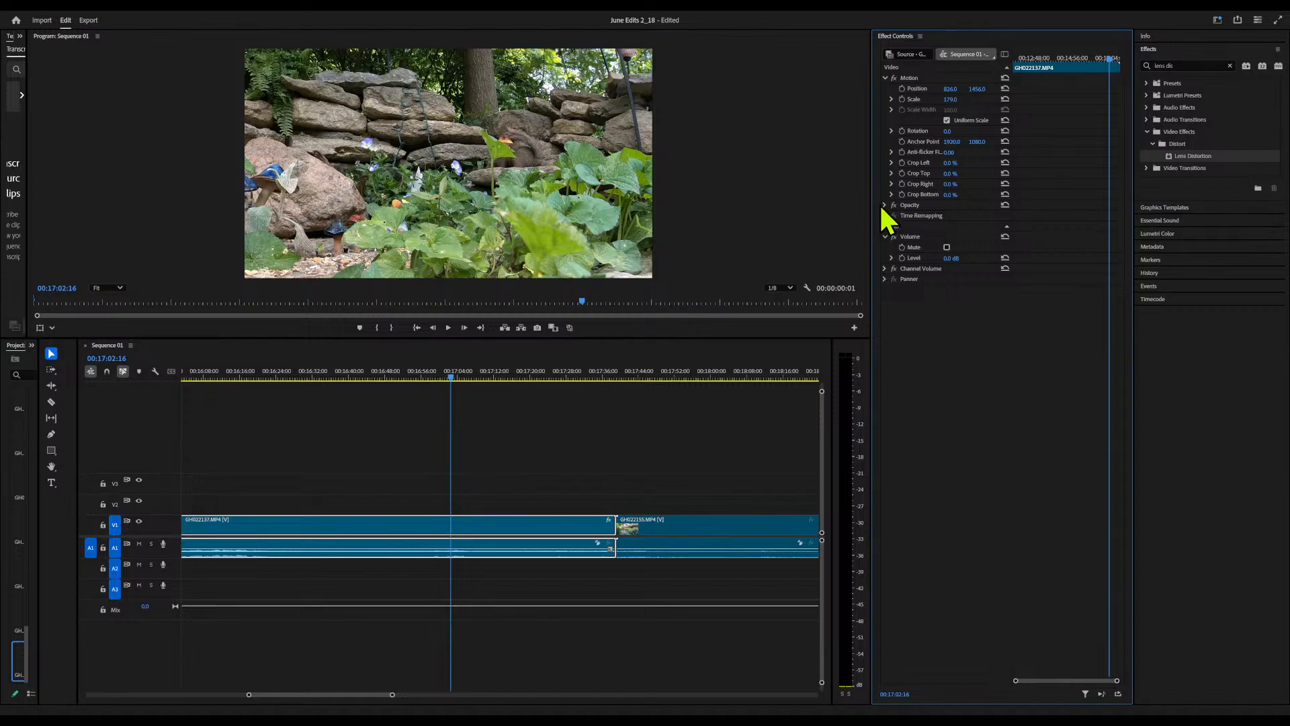
left_click_drag(947, 131, 950, 132)
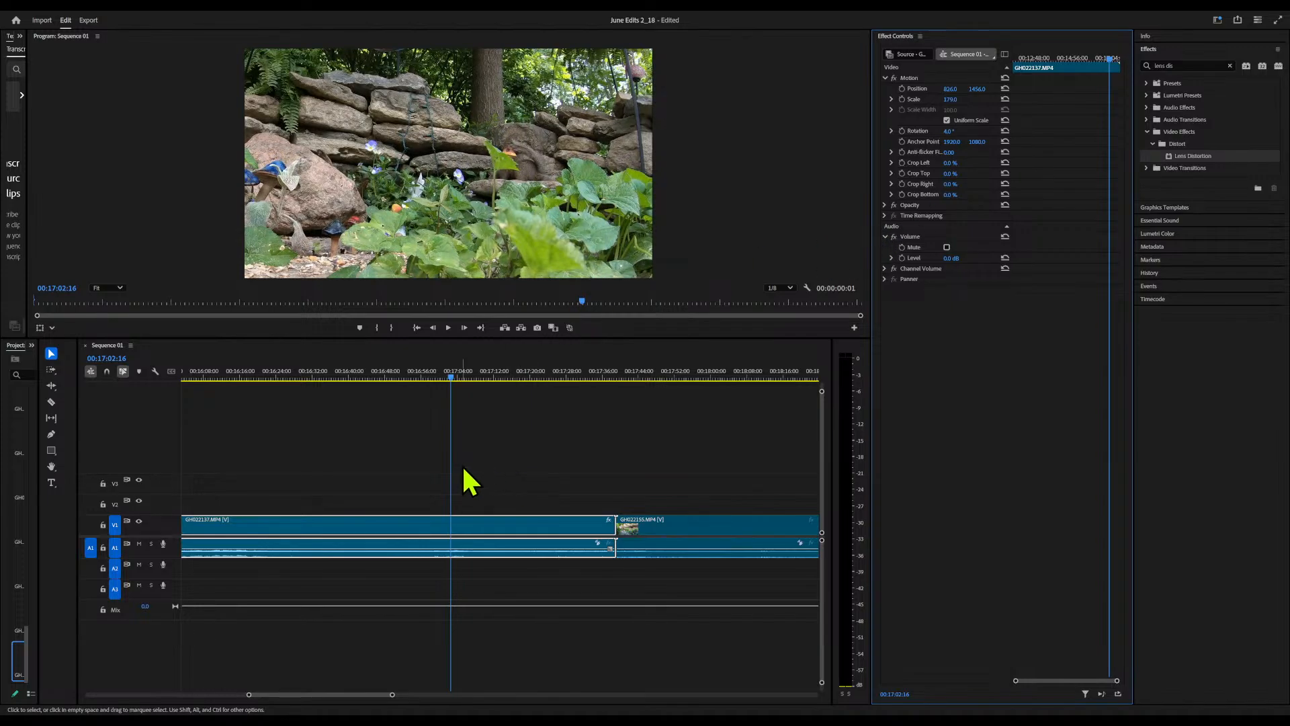
Reframe GH022137.MP4 around the bird at 00:12:24:05 with scale 141 and position 1478, 1346
key("Up")
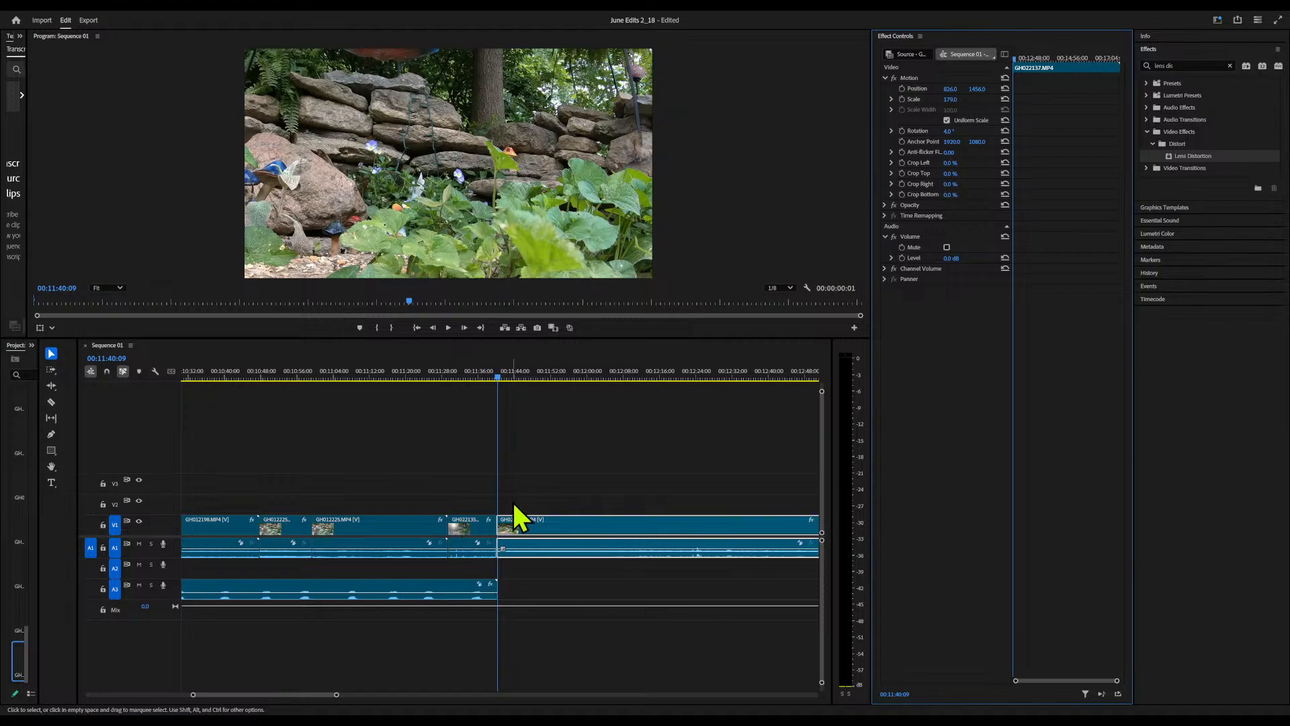
left_click(497, 376)
left_click_drag(497, 376, 701, 395)
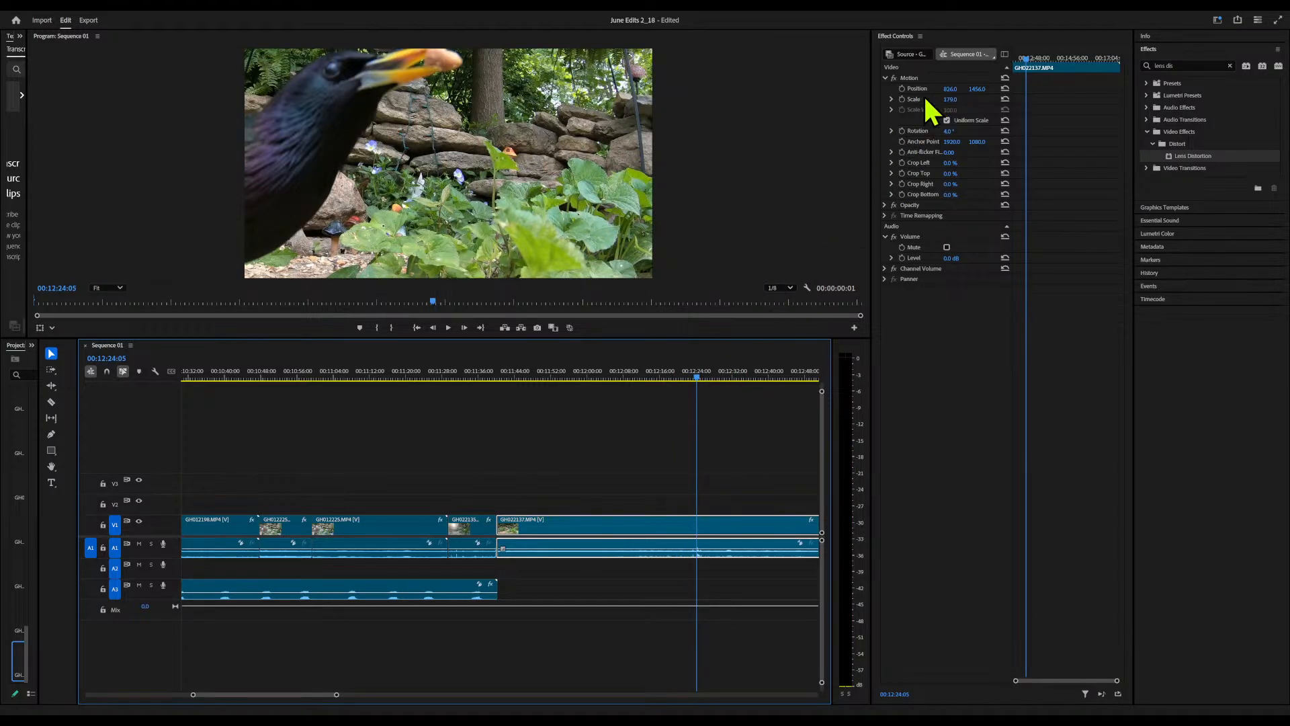
left_click_drag(948, 101, 975, 92)
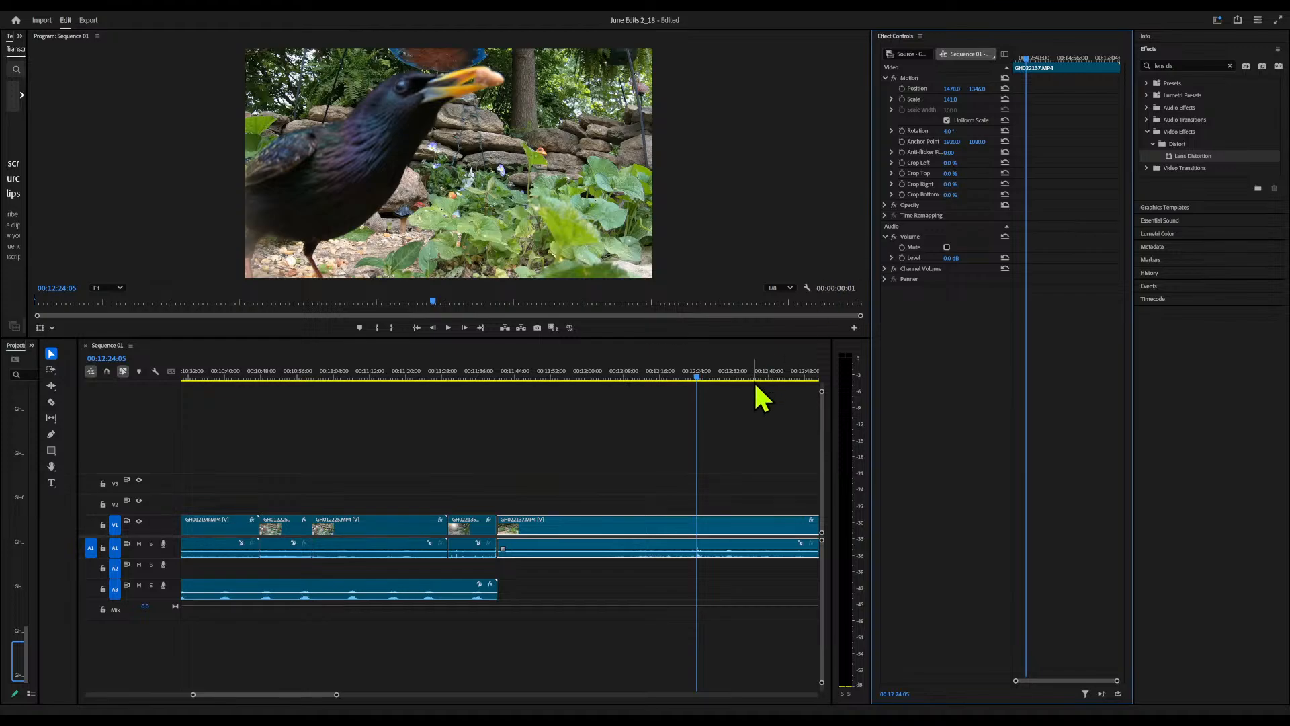
Split GH022137.MP4 at 00:12:17:18 and ripple delete the part before the cut
left_click_drag(694, 377, 671, 438)
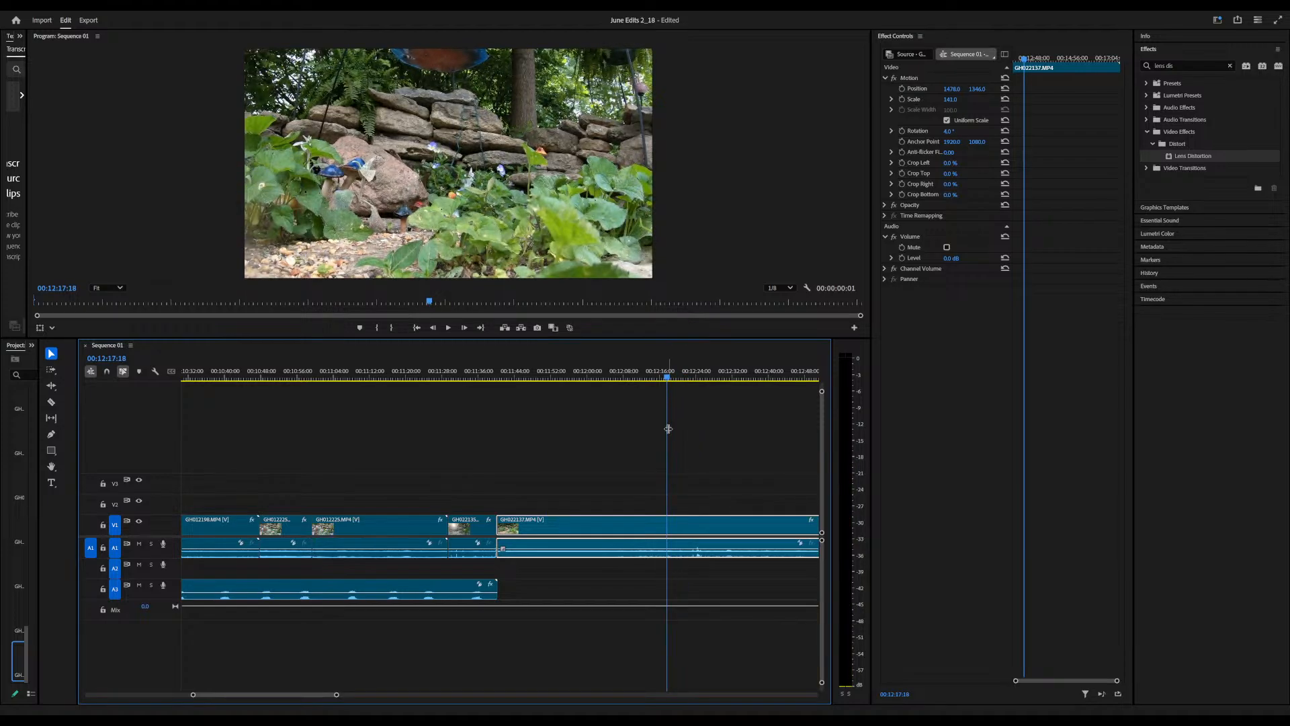
key("c")
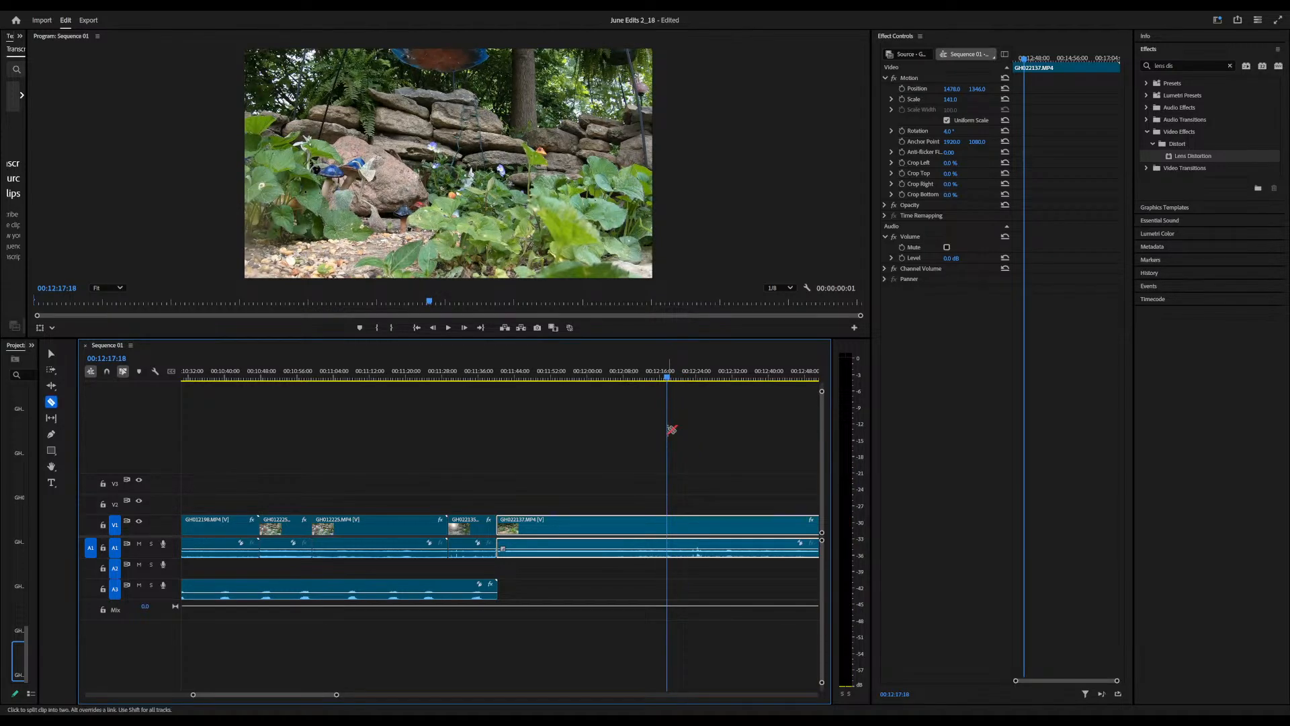
left_click(668, 528)
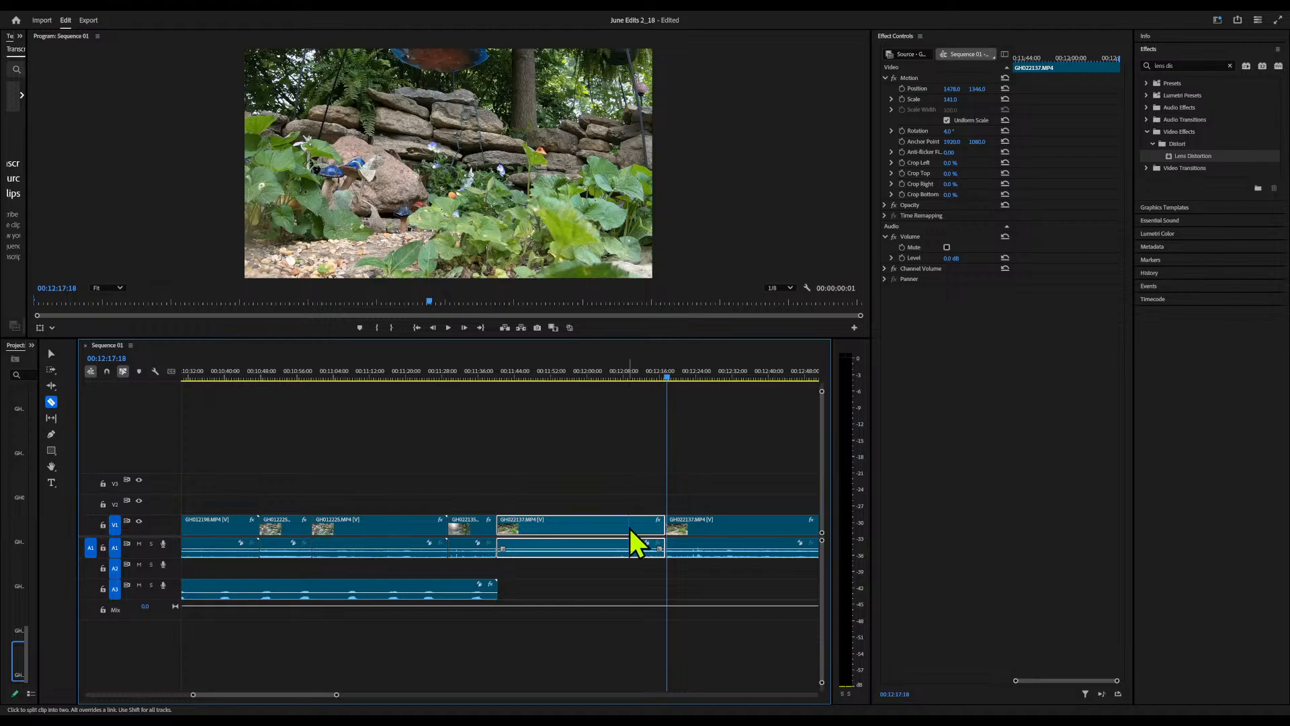
key("q")
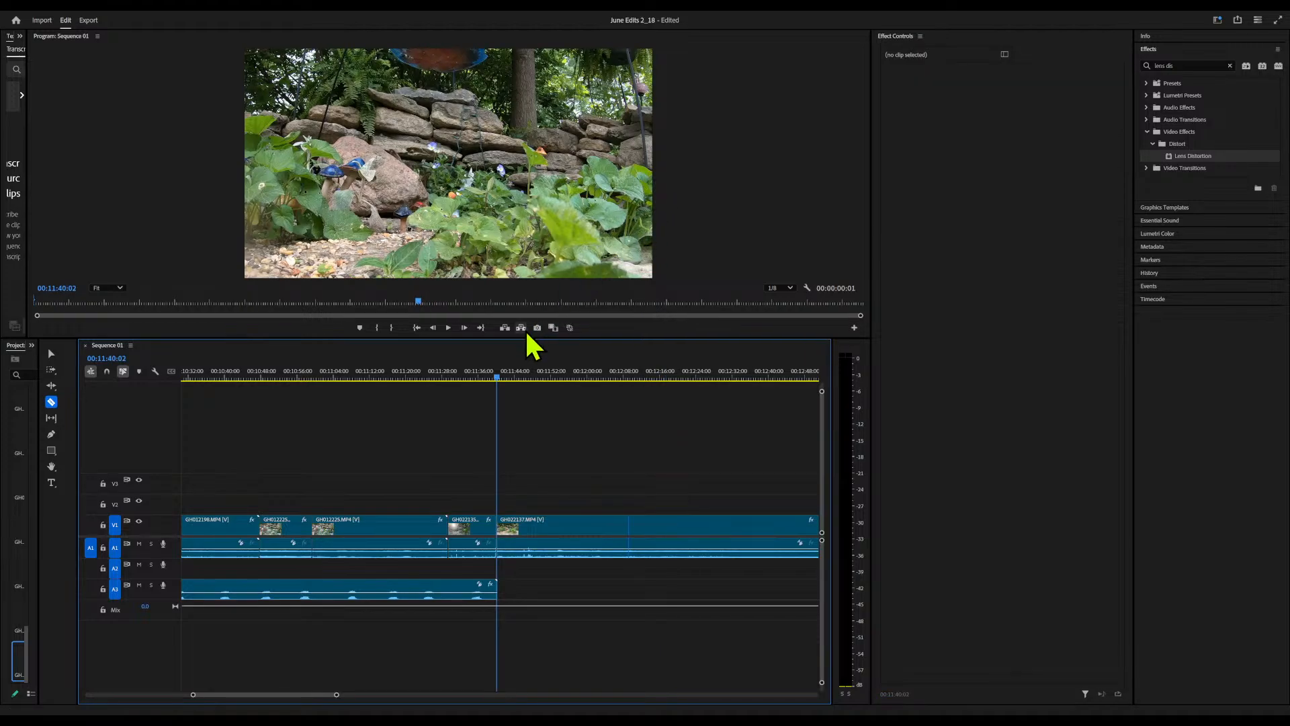
Split the shortened GH022137.MP4 clip at 00:11:47:11
left_click(513, 379)
mouse_move(513, 388)
left_mouse_down()
mouse_move(551, 395)
mouse_move(528, 395)
mouse_move(530, 406)
left_mouse_up()
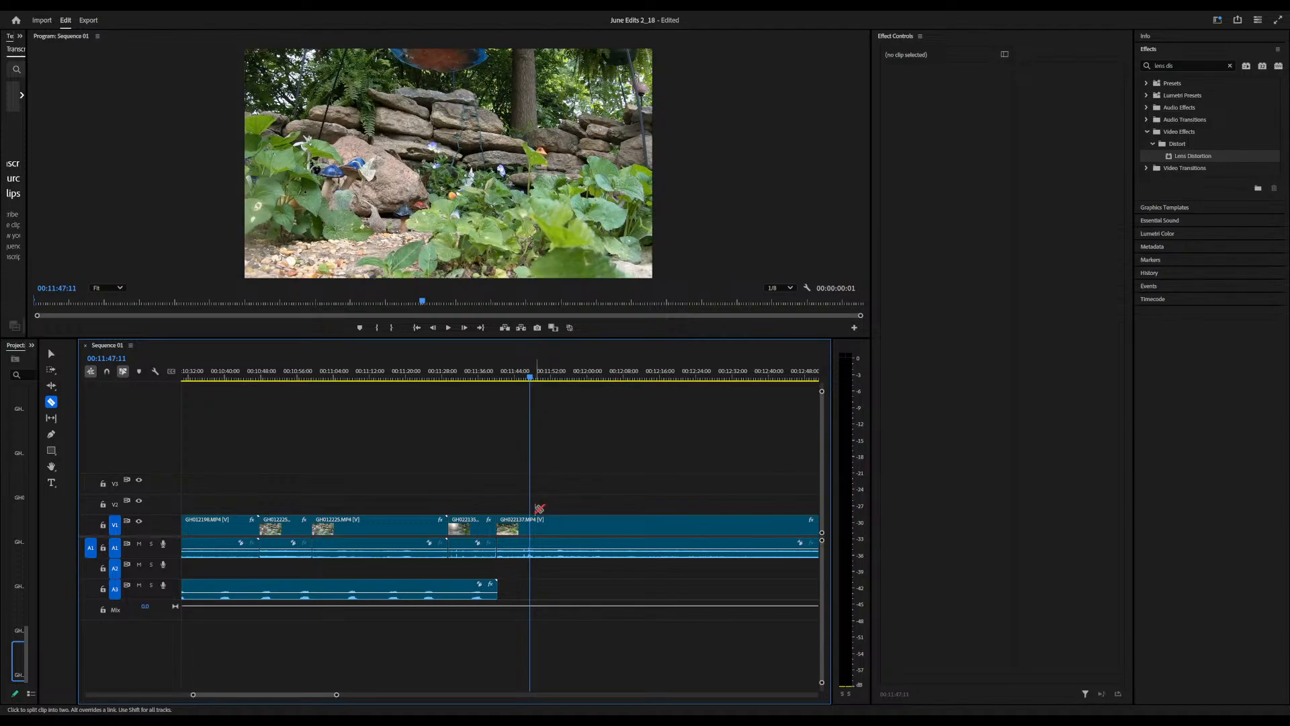
left_click(531, 524)
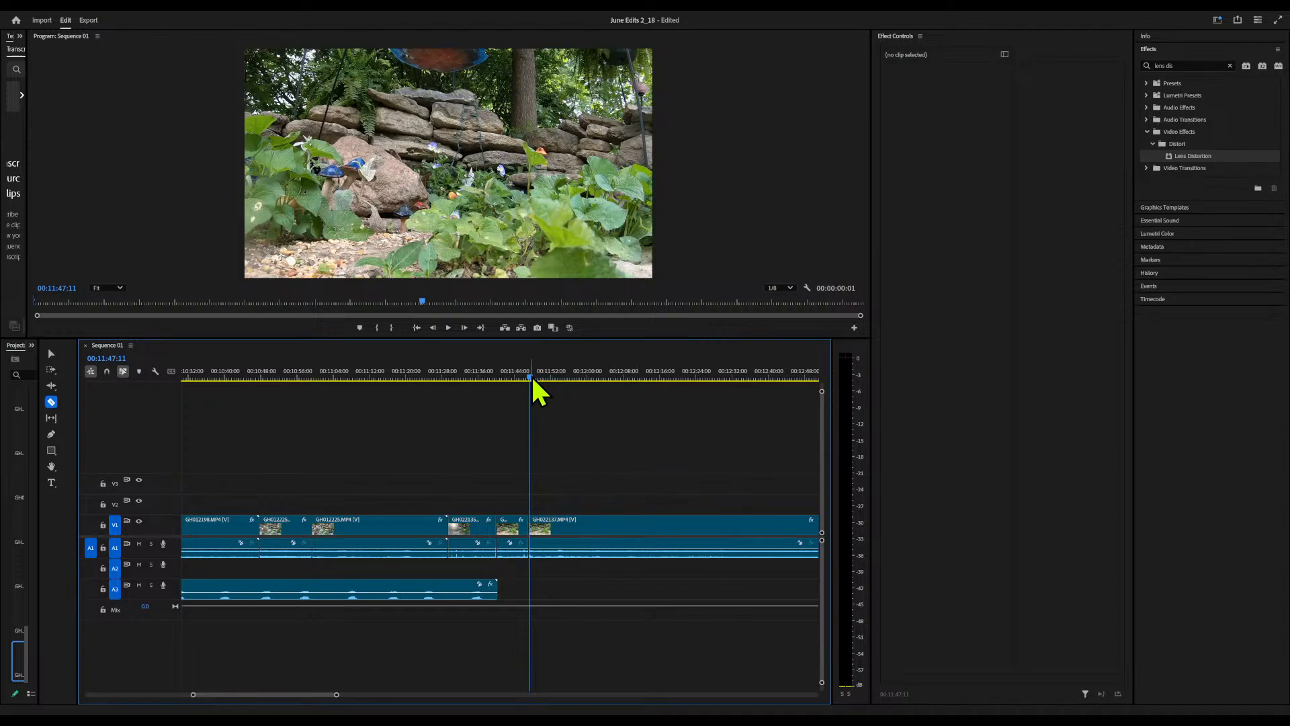
Set the position of the GH022137.MP4 segment after the 00:11:47:11 cut to 1222, 1308
left_click_drag(532, 381, 552, 381)
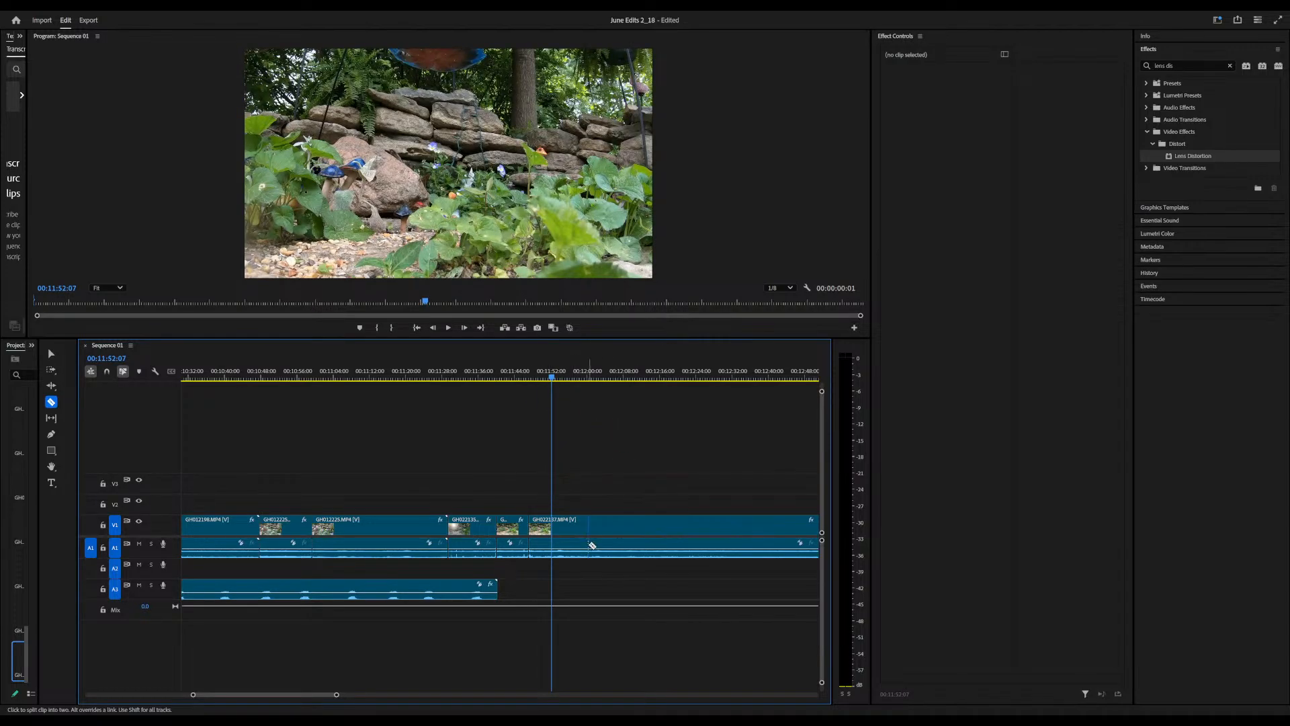
left_click(595, 533)
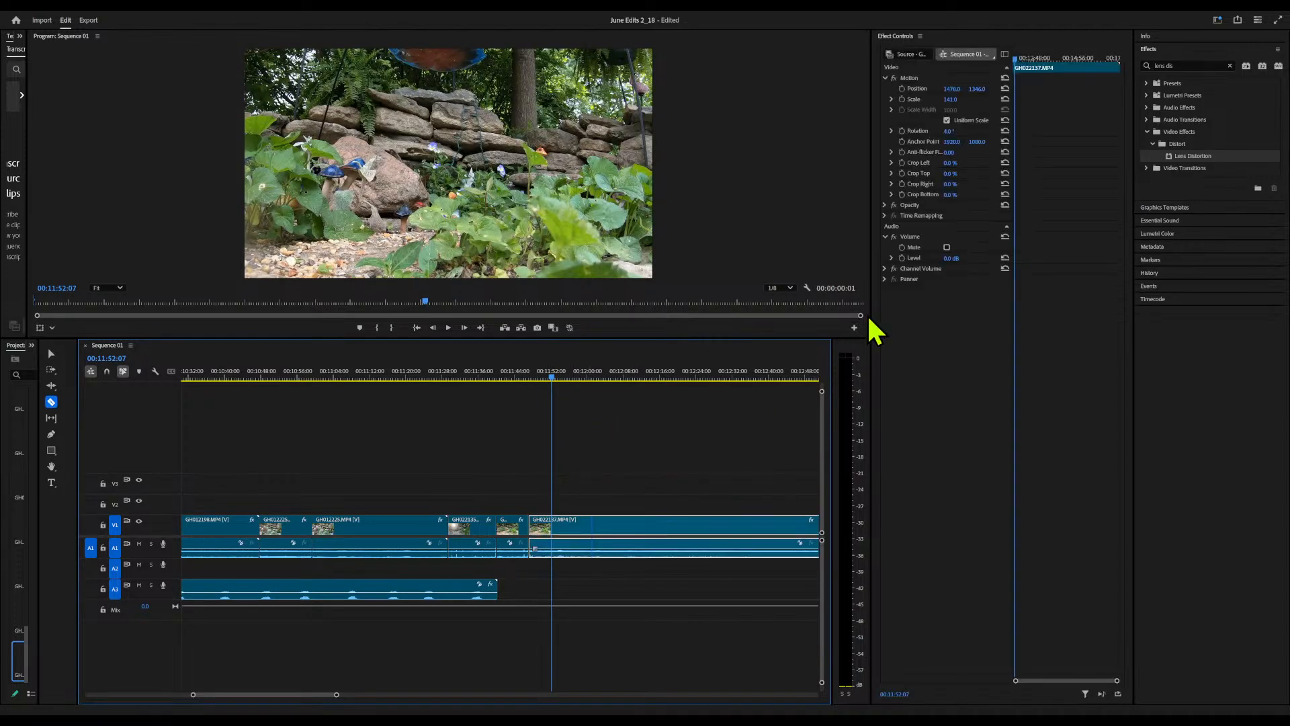
left_click(955, 88)
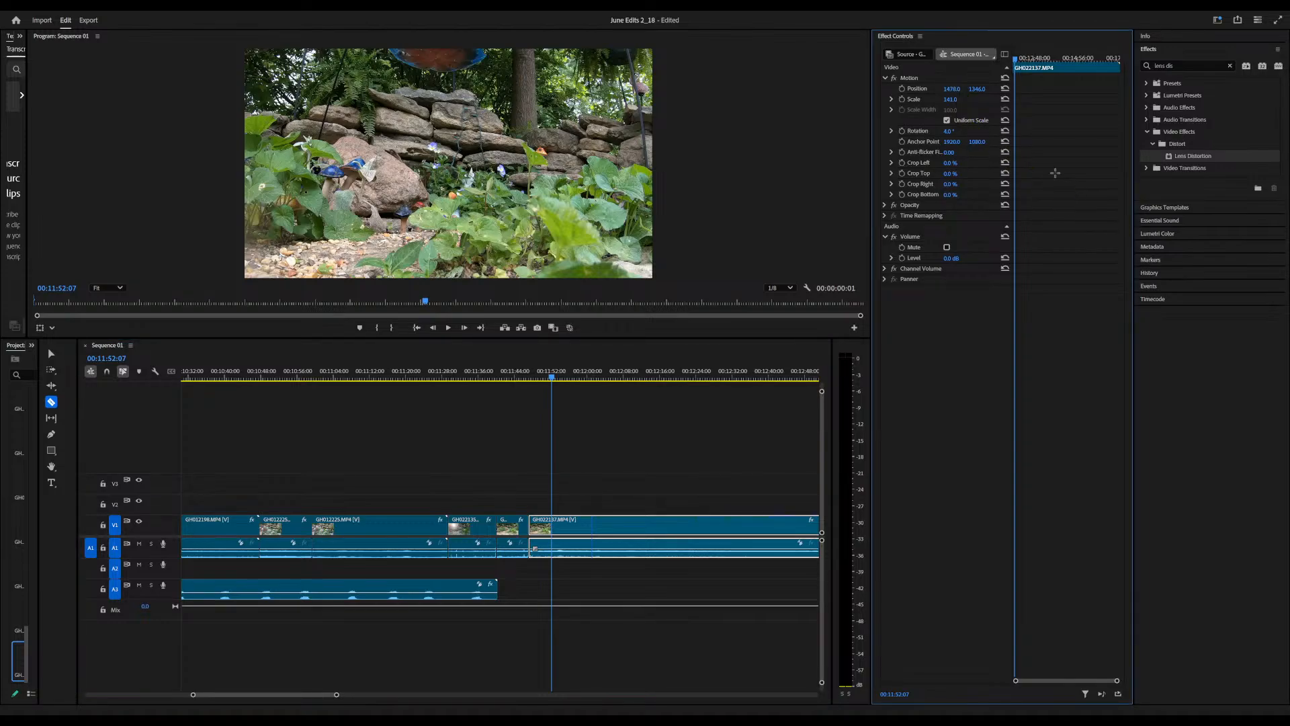
left_click_drag(951, 89, 798, 89)
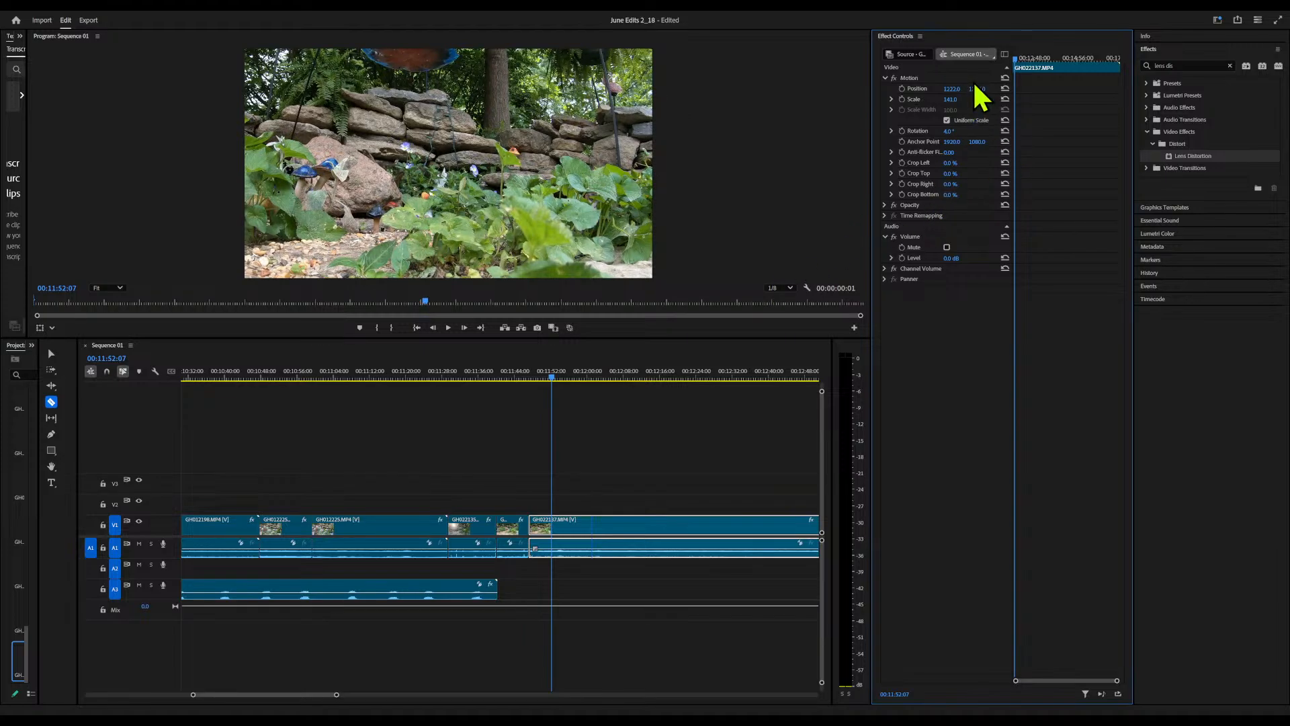
left_click_drag(981, 89, 953, 90)
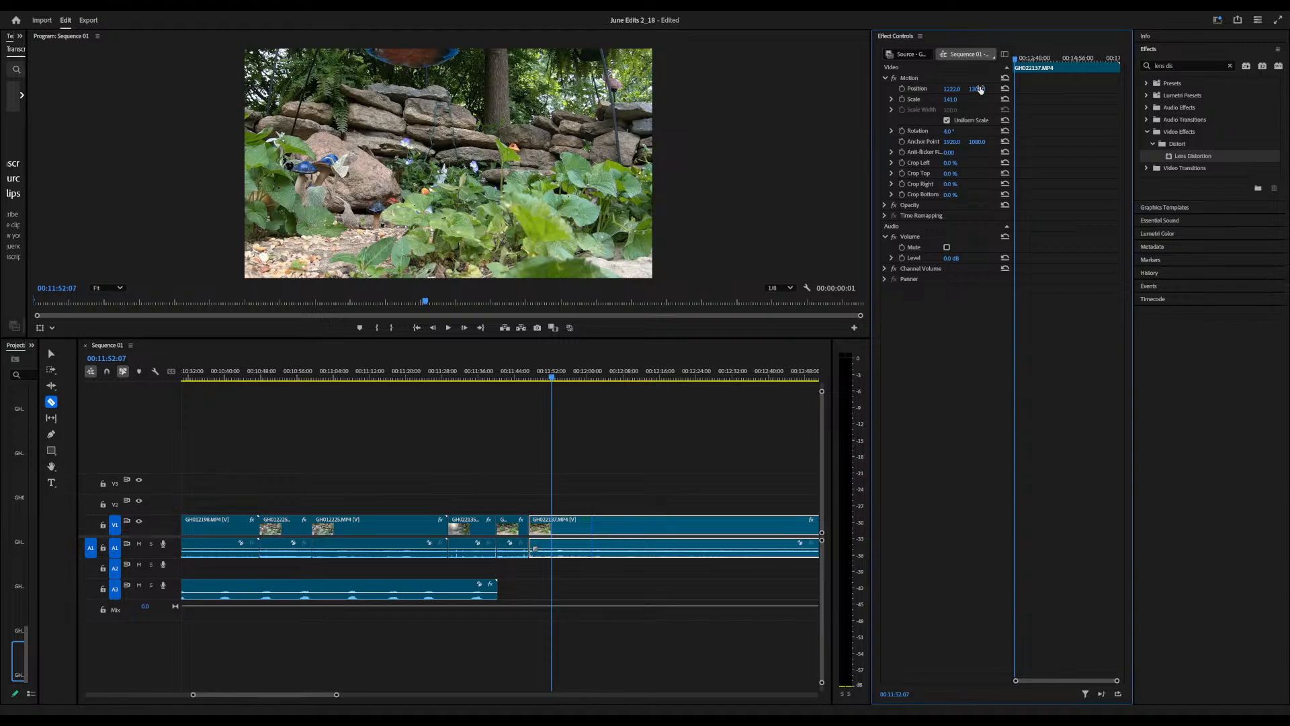
Scrub through the rest of GH022137.MP4 and split the following GH022155.MP4 clip at about 00:19:35
left_click_drag(554, 381, 584, 437)
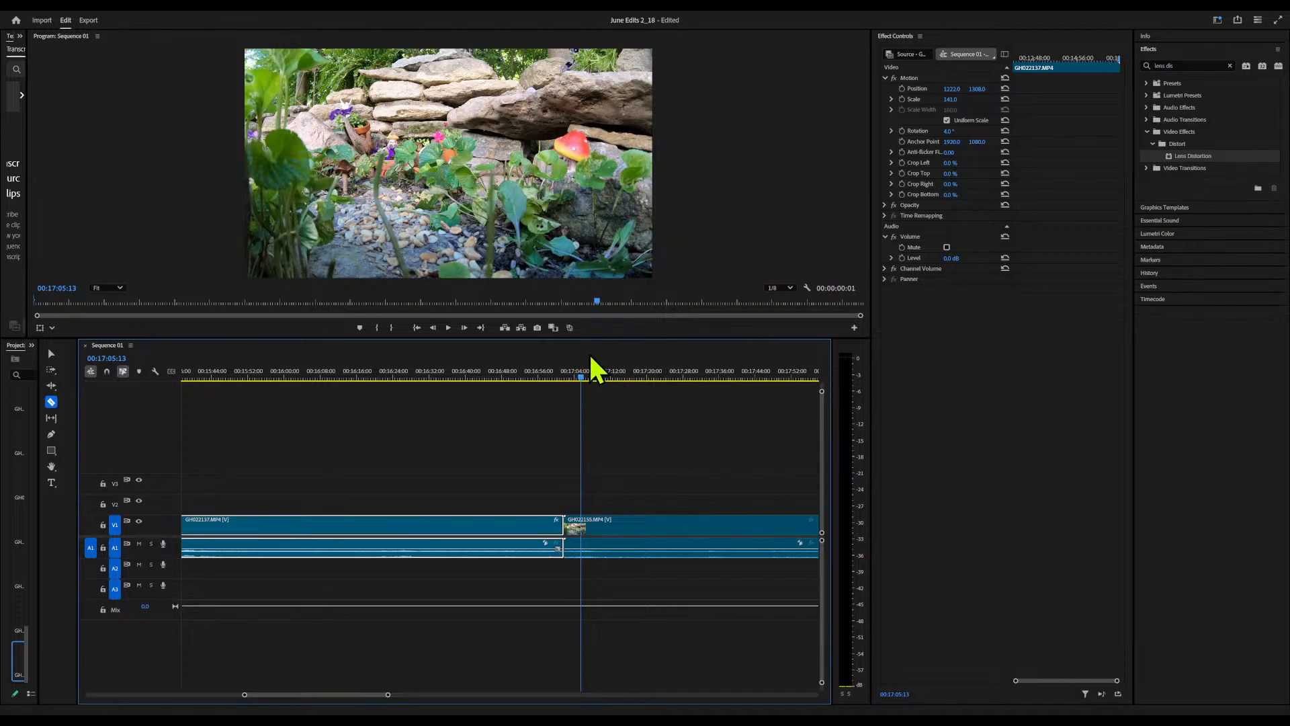
left_click_drag(582, 383, 612, 452)
left_click(610, 535)
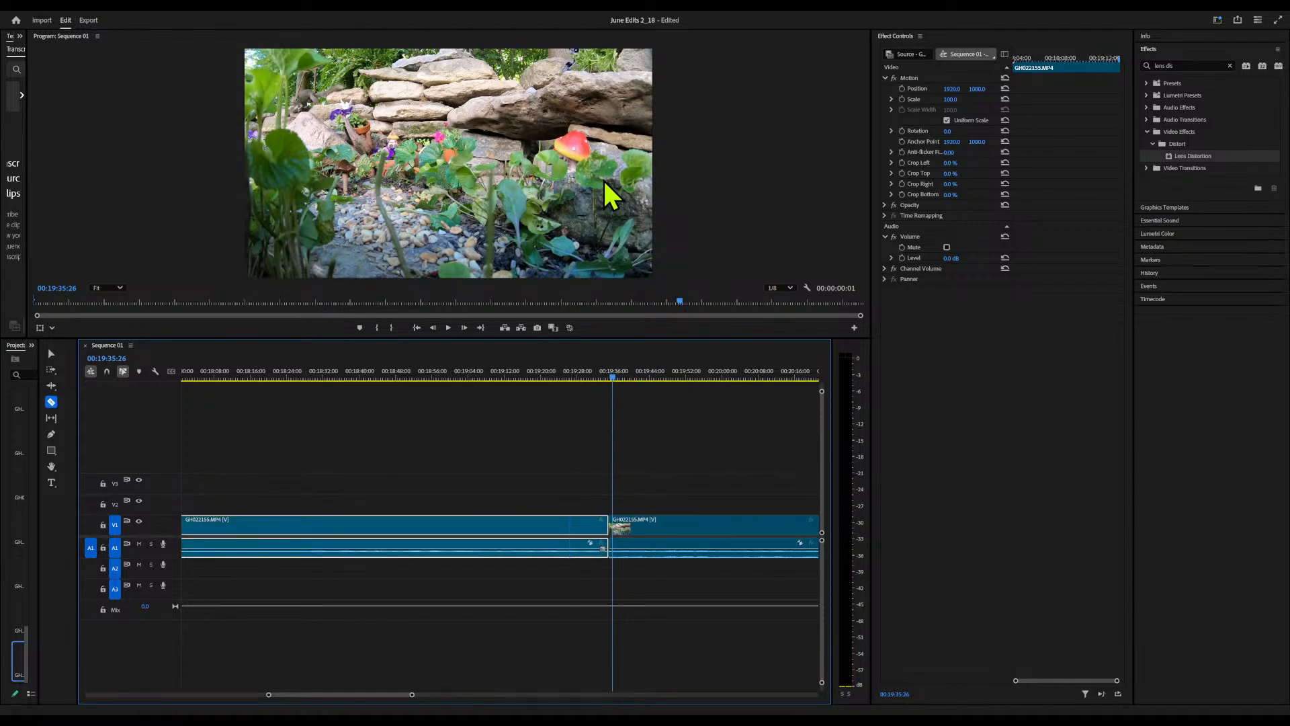
Review the last GH022155.MP4 segment through to the end of the sequence at 00:22:31:04
key("Up")
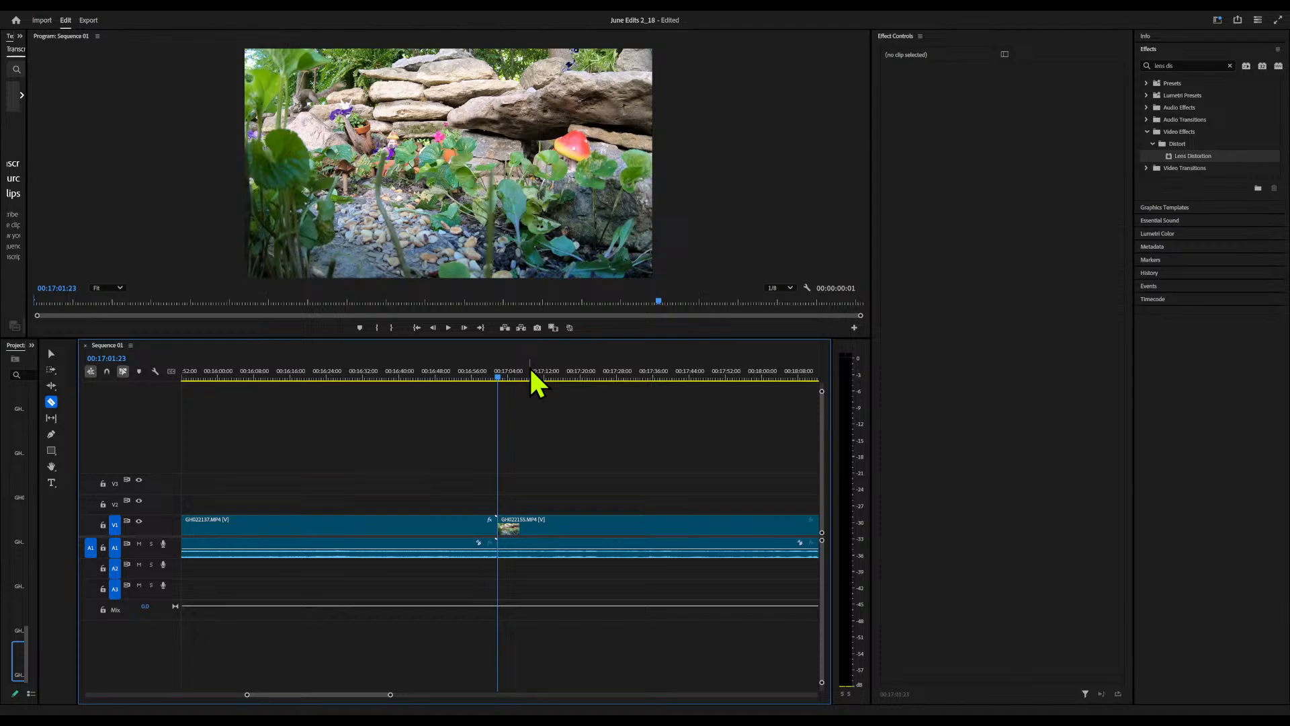
left_click_drag(512, 384, 627, 459)
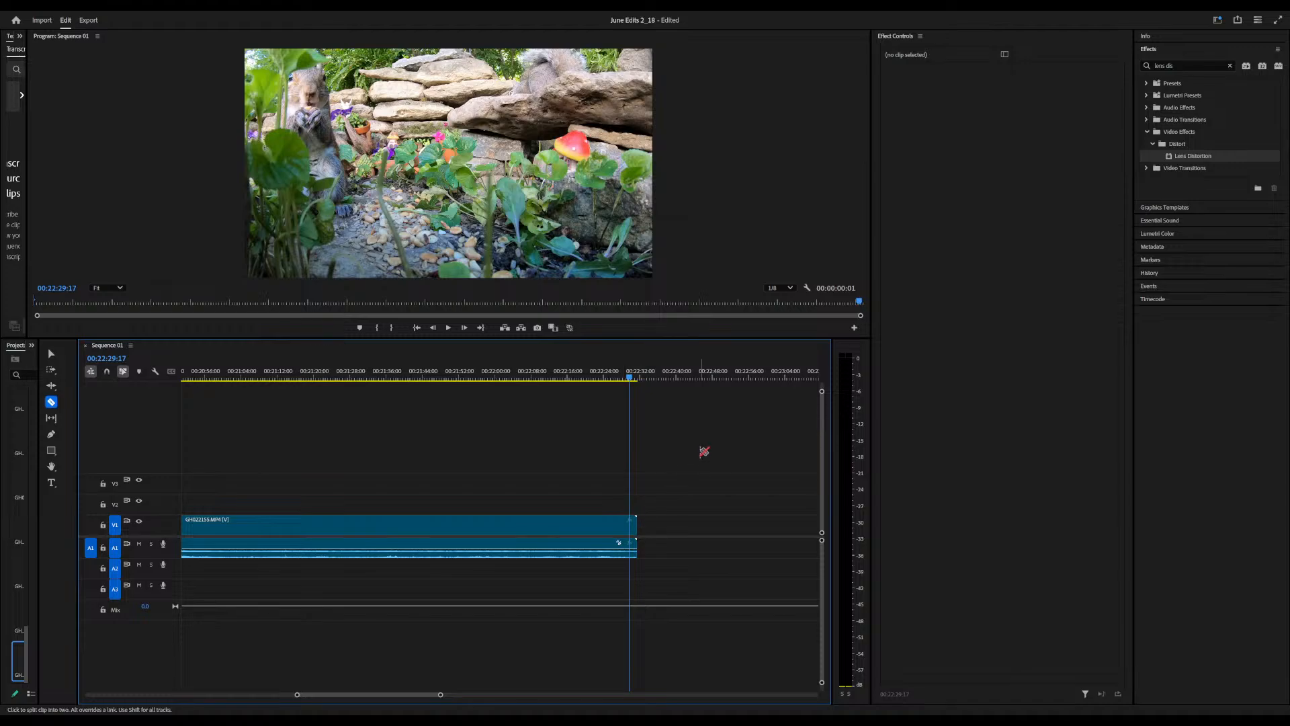
left_click(635, 383)
left_click_drag(635, 383, 636, 384)
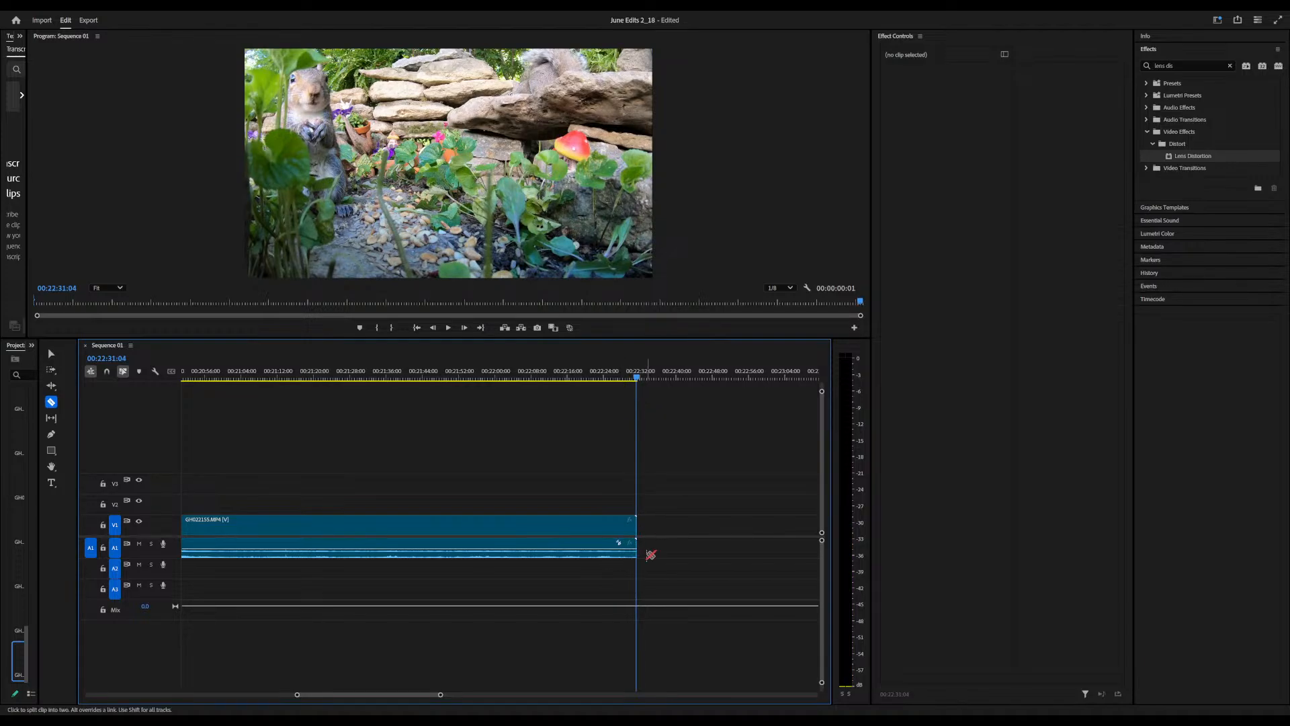
left_click(535, 545)
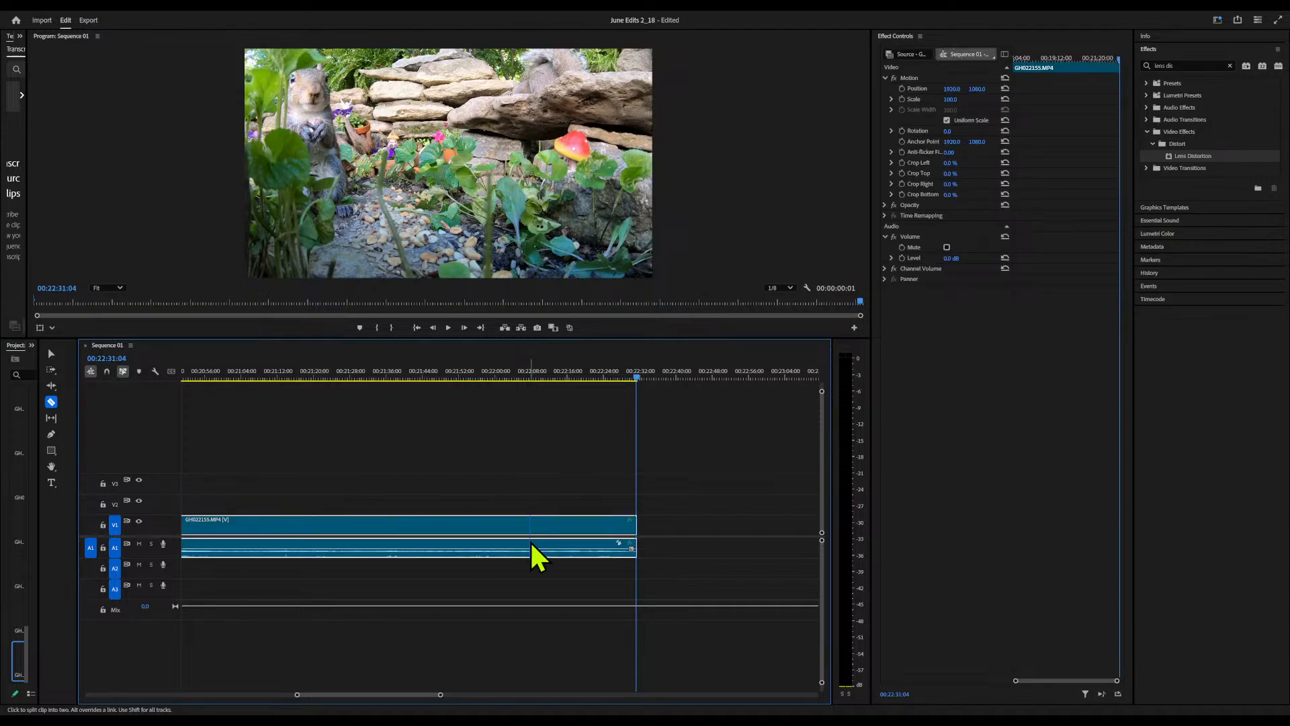
left_click(141, 179)
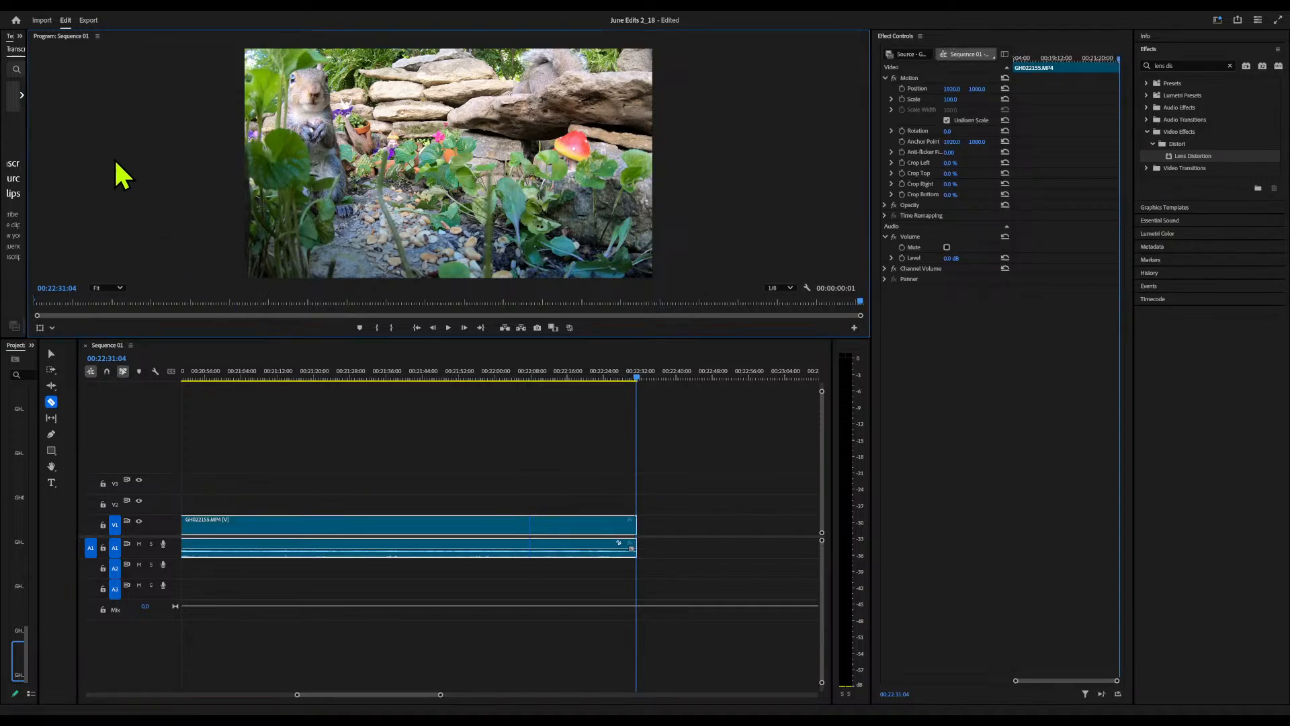
Set up an H.264 media export of Sequence 01 as Sequence 01_1.mp4 with a target bitrate of 55 Mbps
left_click(90, 19)
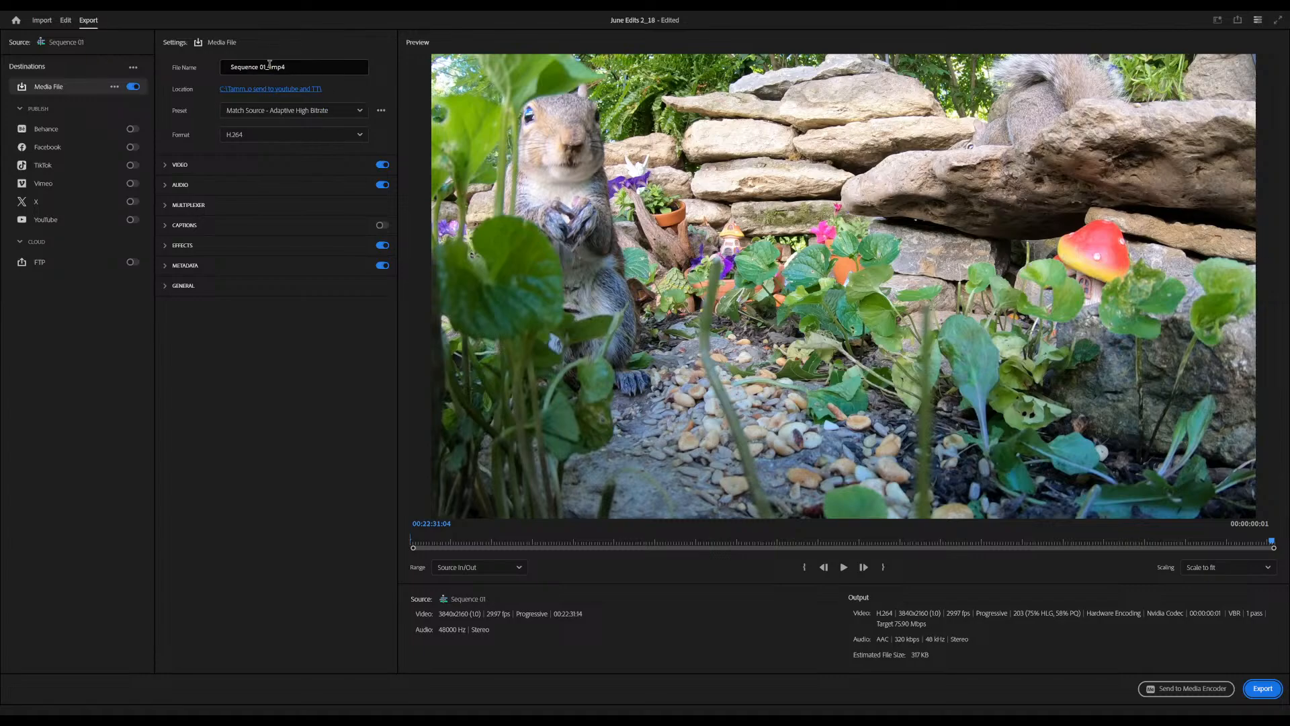
type("1")
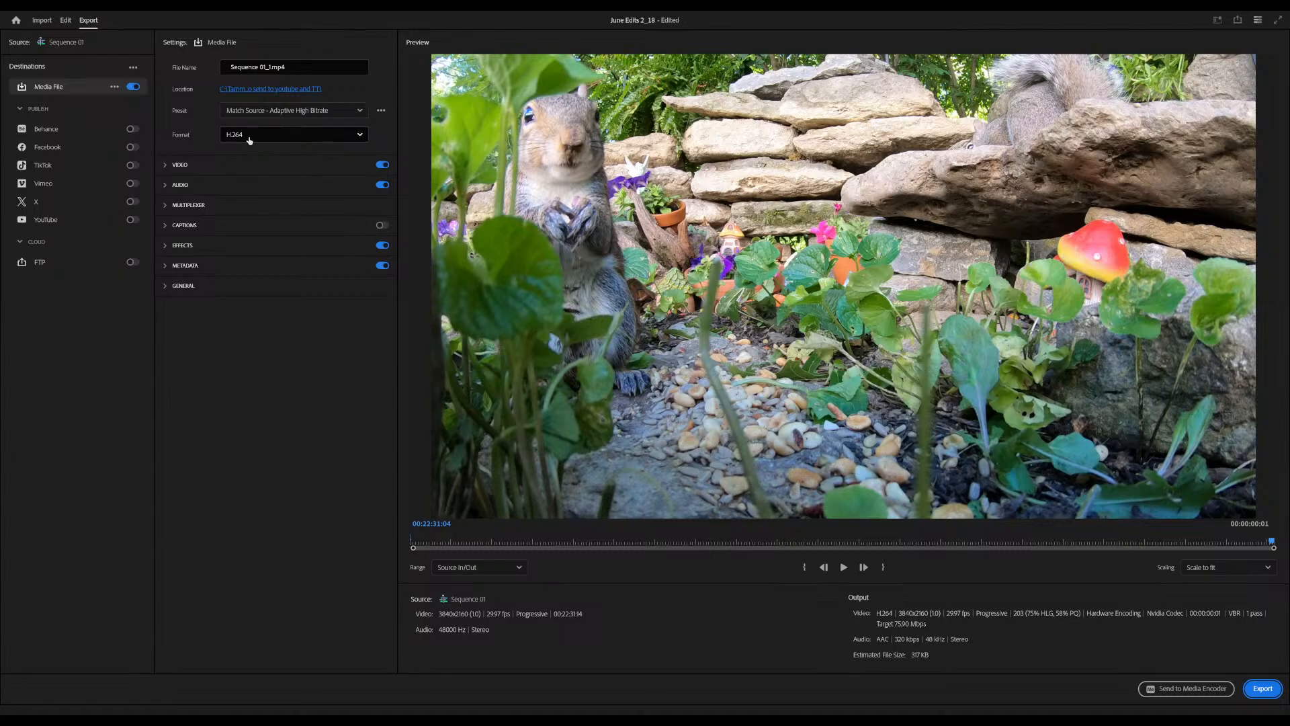
left_click(166, 172)
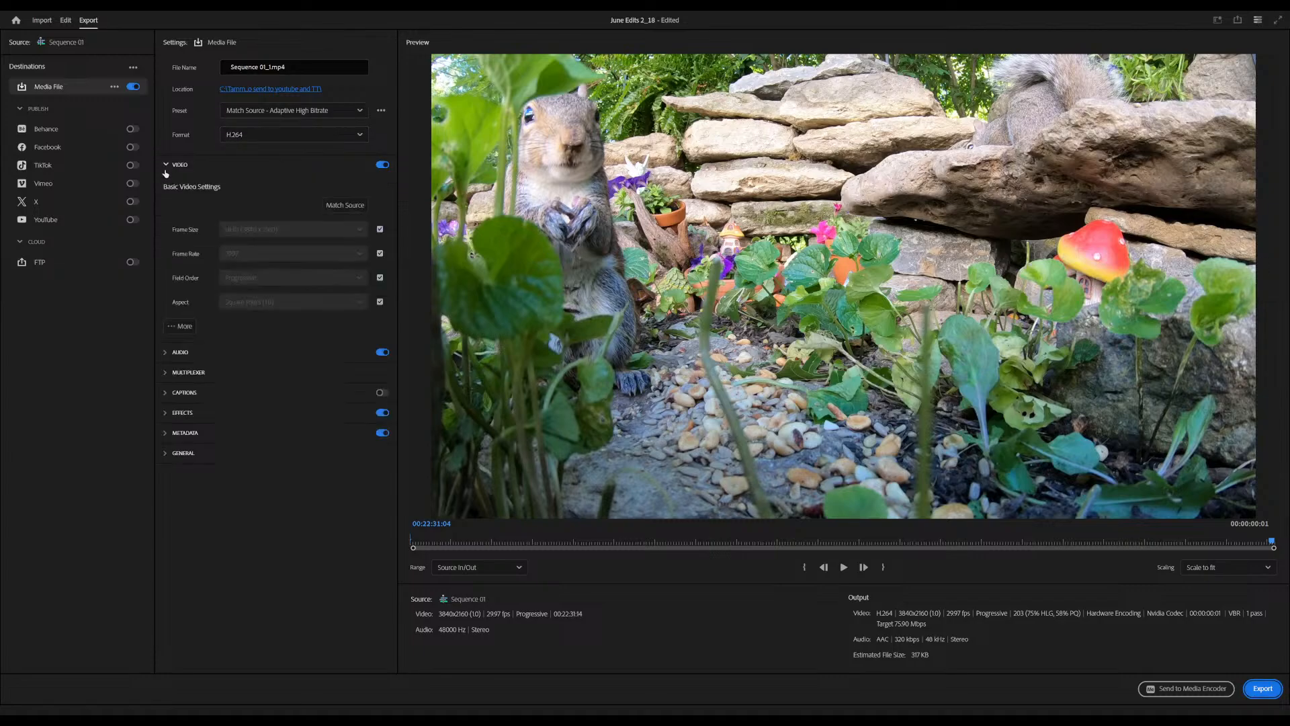
left_click(179, 326)
scroll(267, 336, "down", 4)
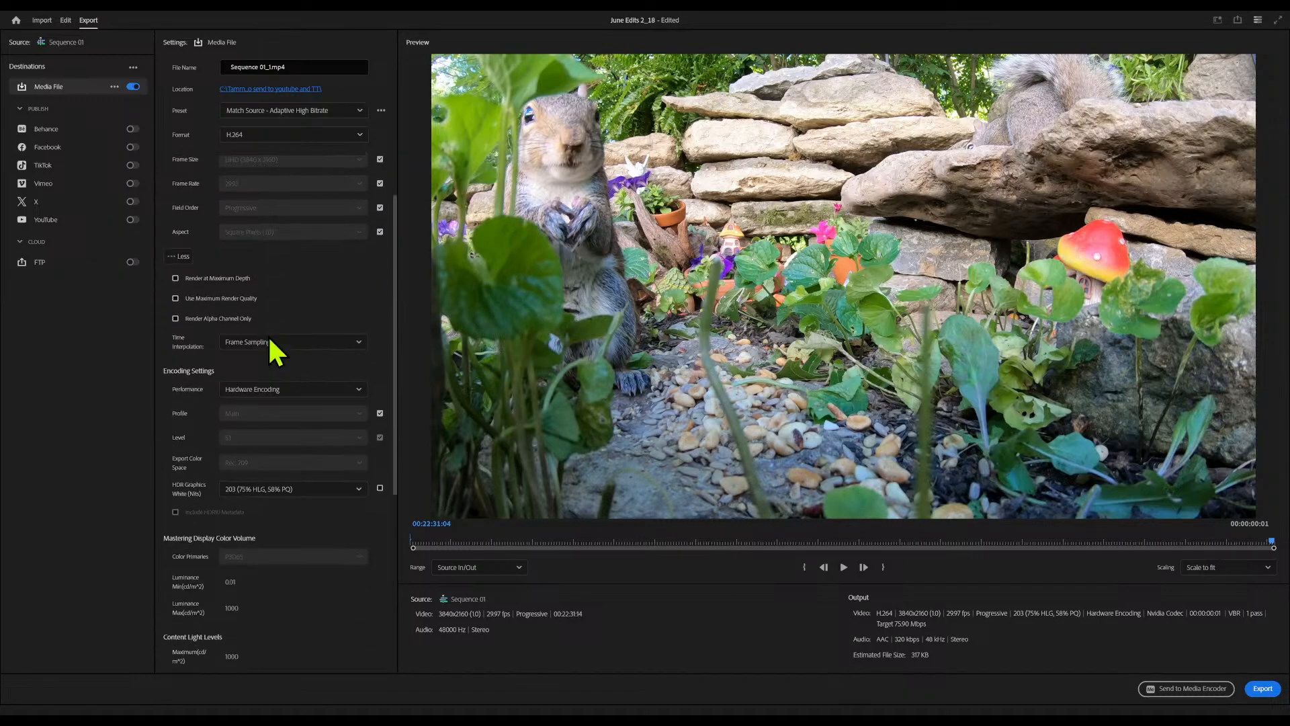
scroll(269, 340, "down", 3)
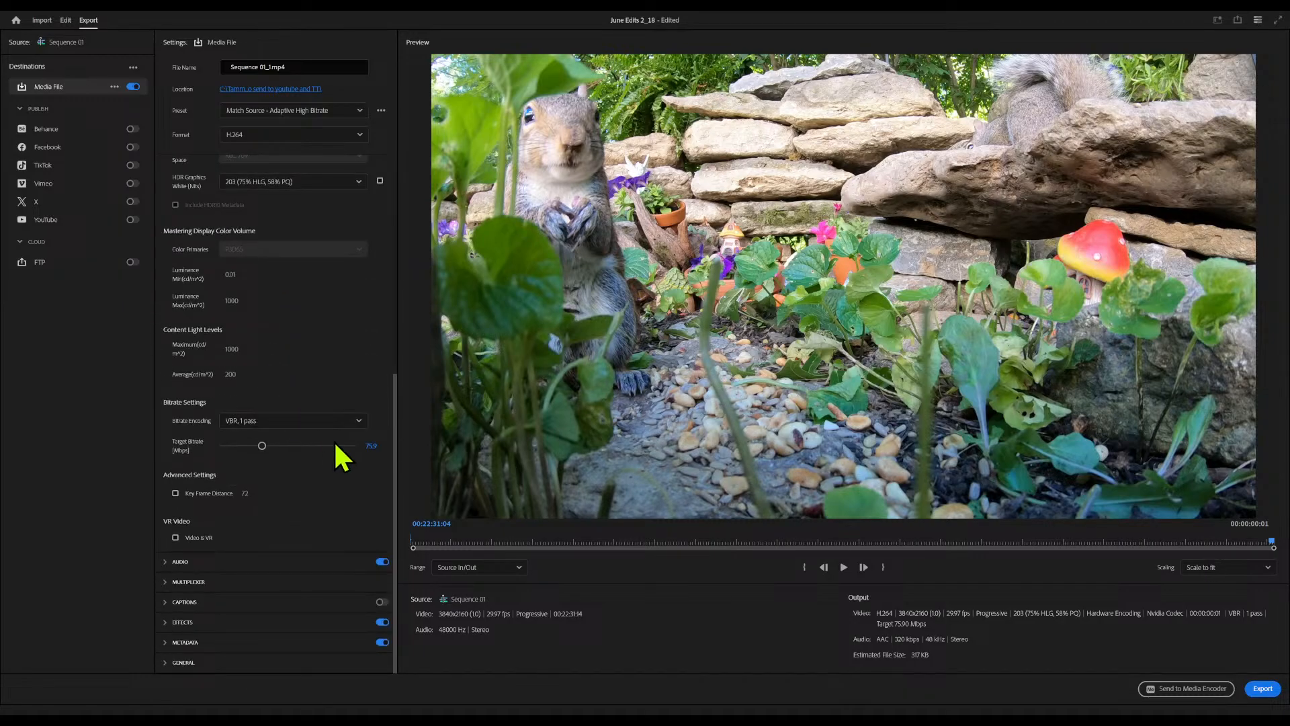
left_click(371, 446)
type("55")
left_click(317, 364)
Return to the sequence and mark an in point at 00:22:05:10 and an out point at 00:22:20:17
left_click(65, 20)
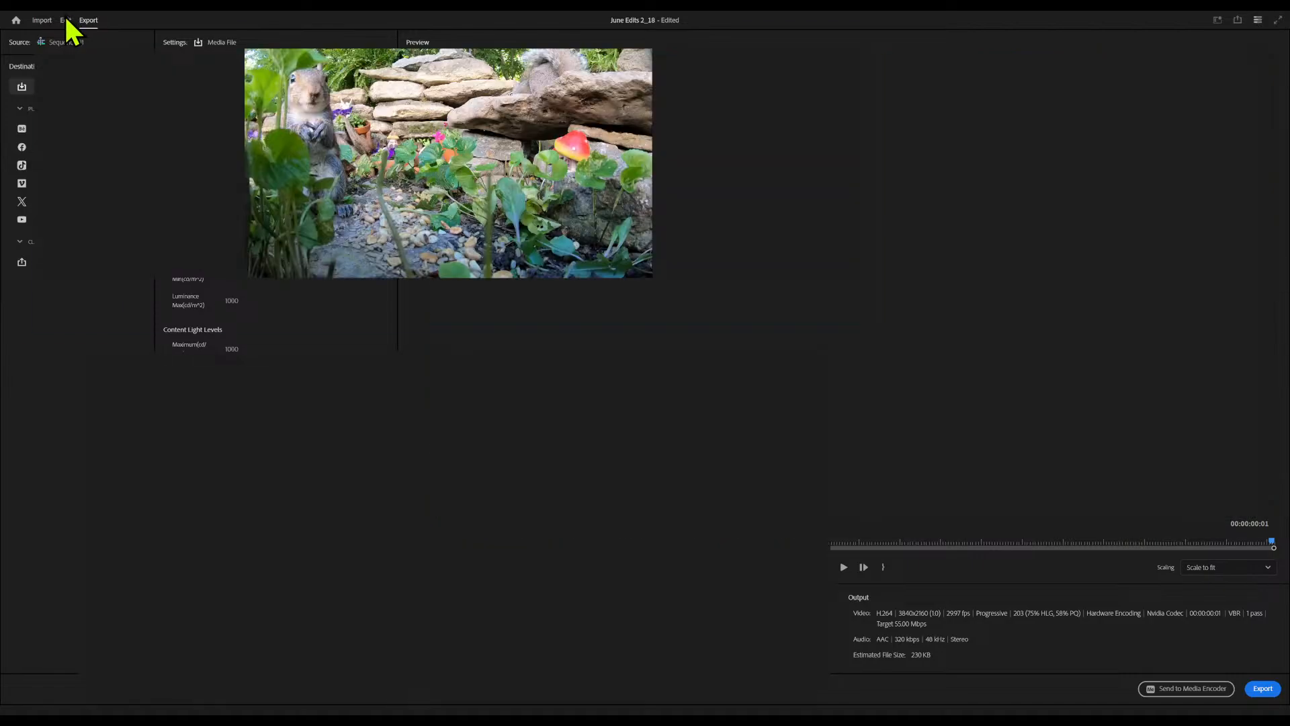
left_click(520, 376)
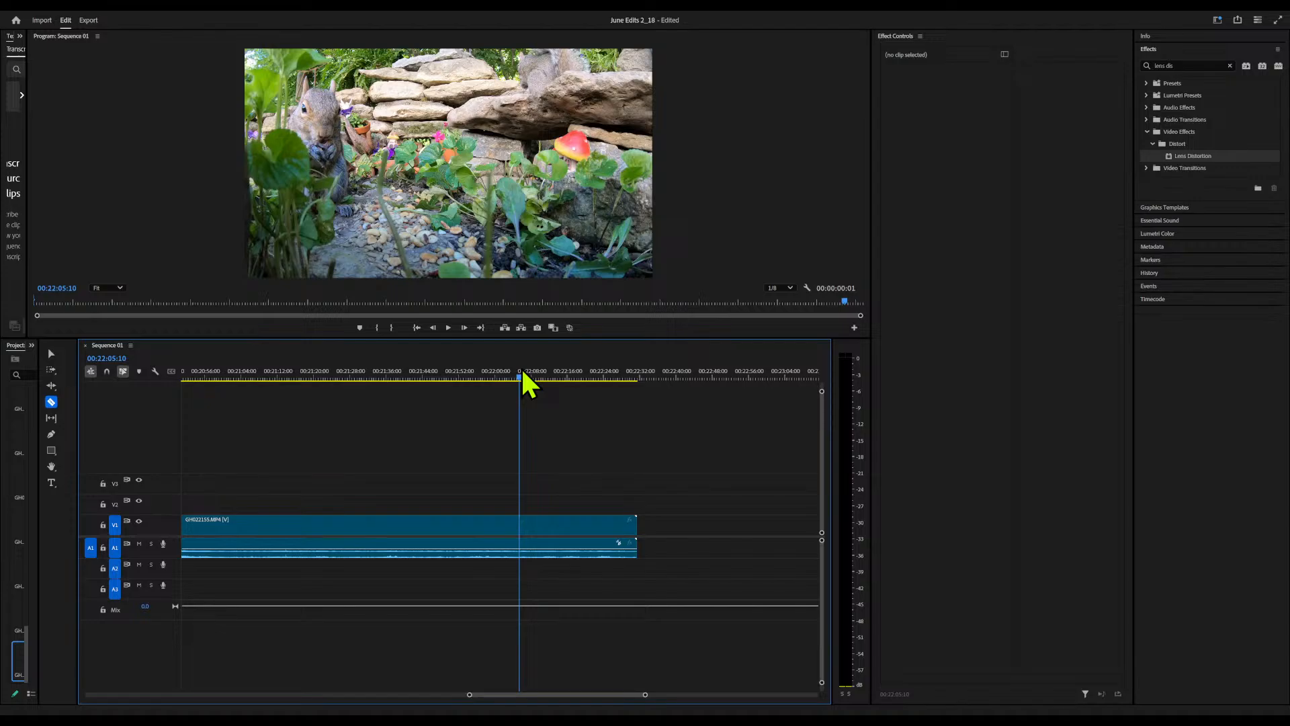
key("i")
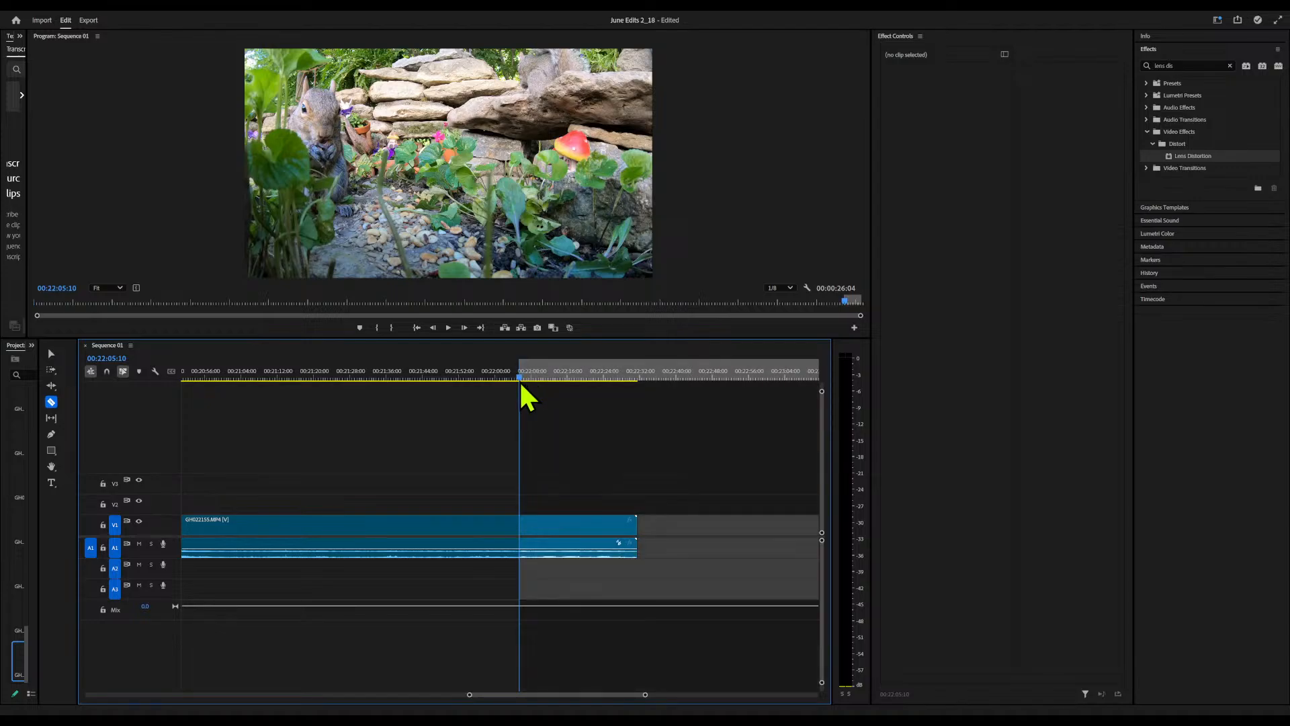
left_click(588, 374)
key("o")
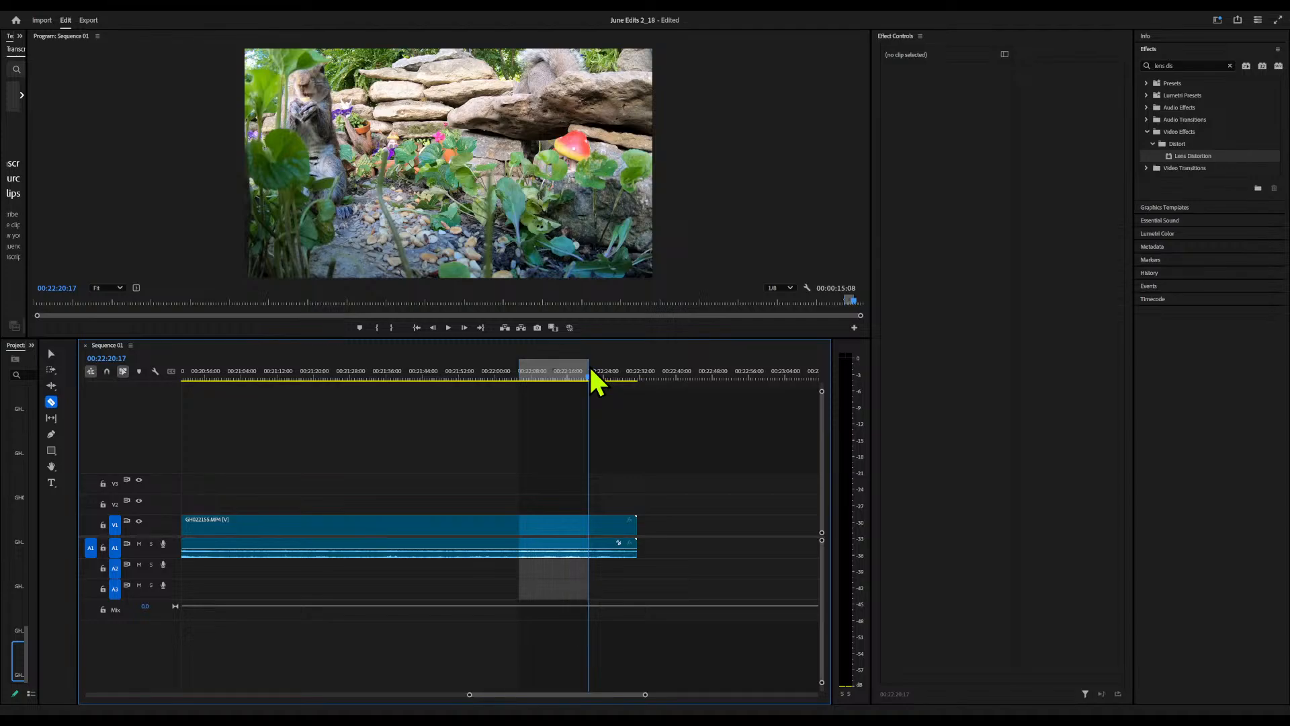
Reopen the export settings and set the export range to Entire Source
left_click(93, 21)
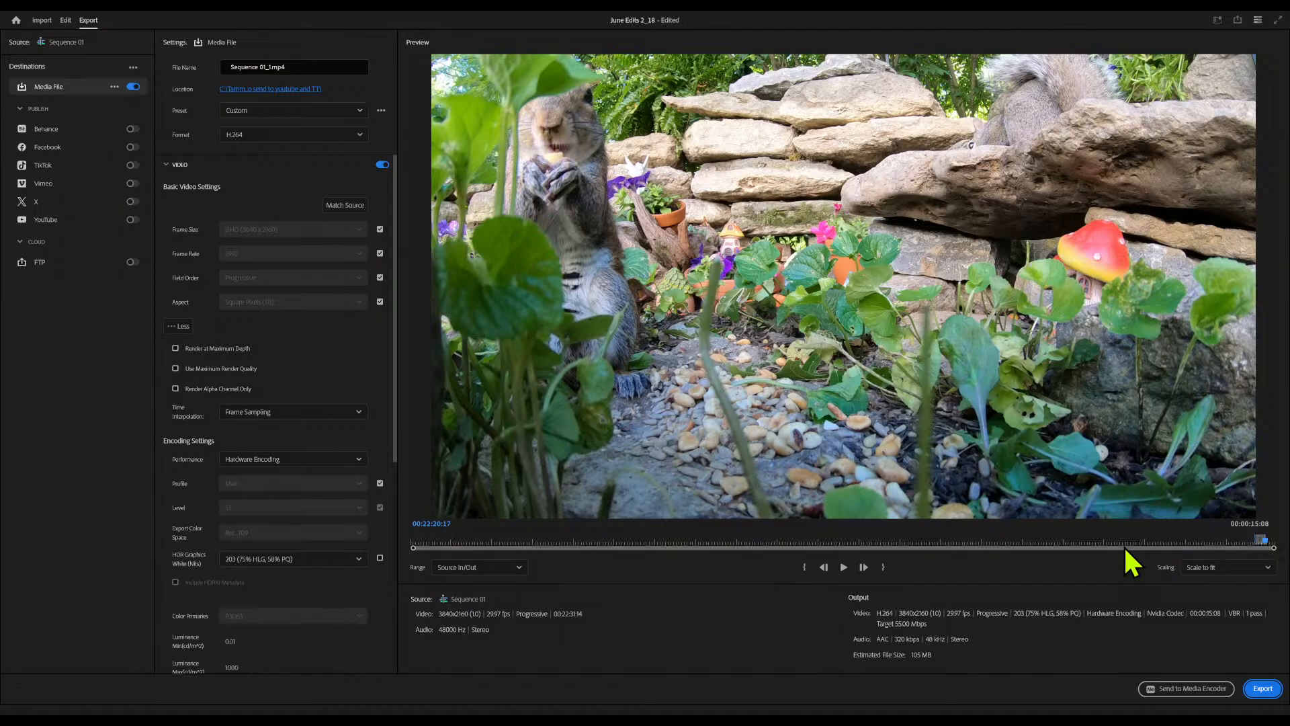
left_click(520, 568)
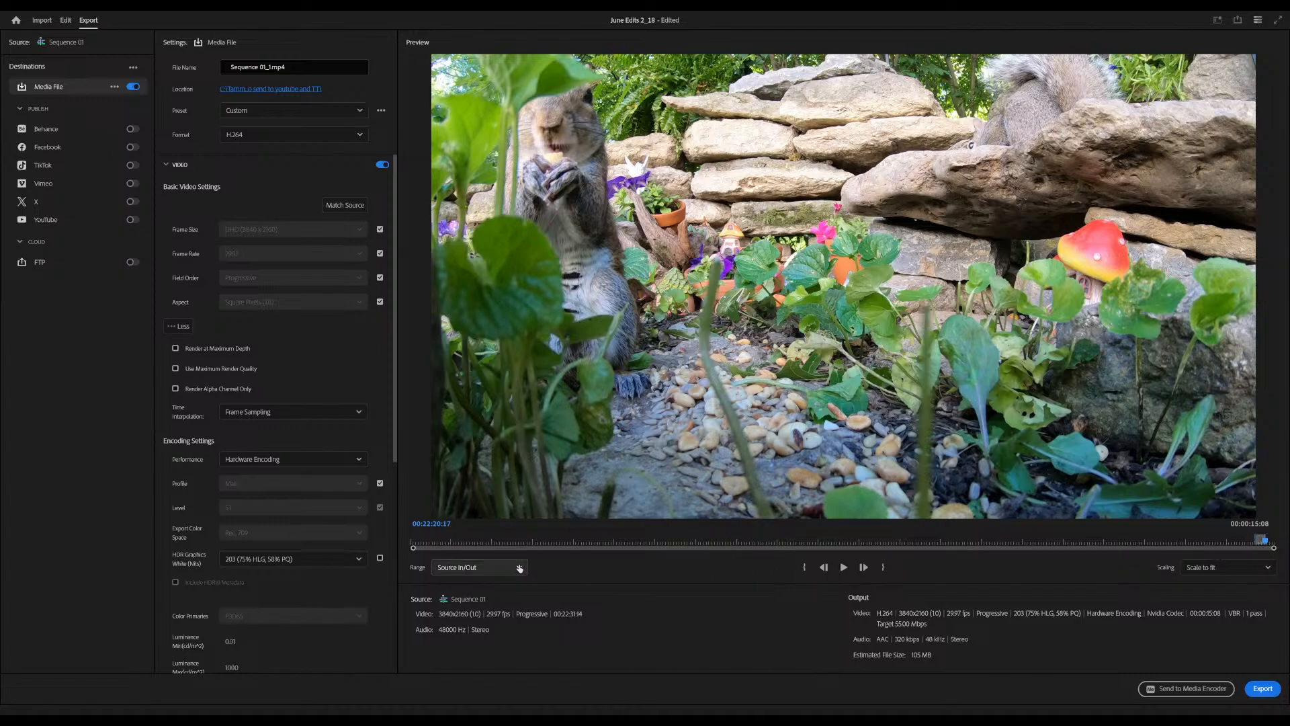
left_click(490, 589)
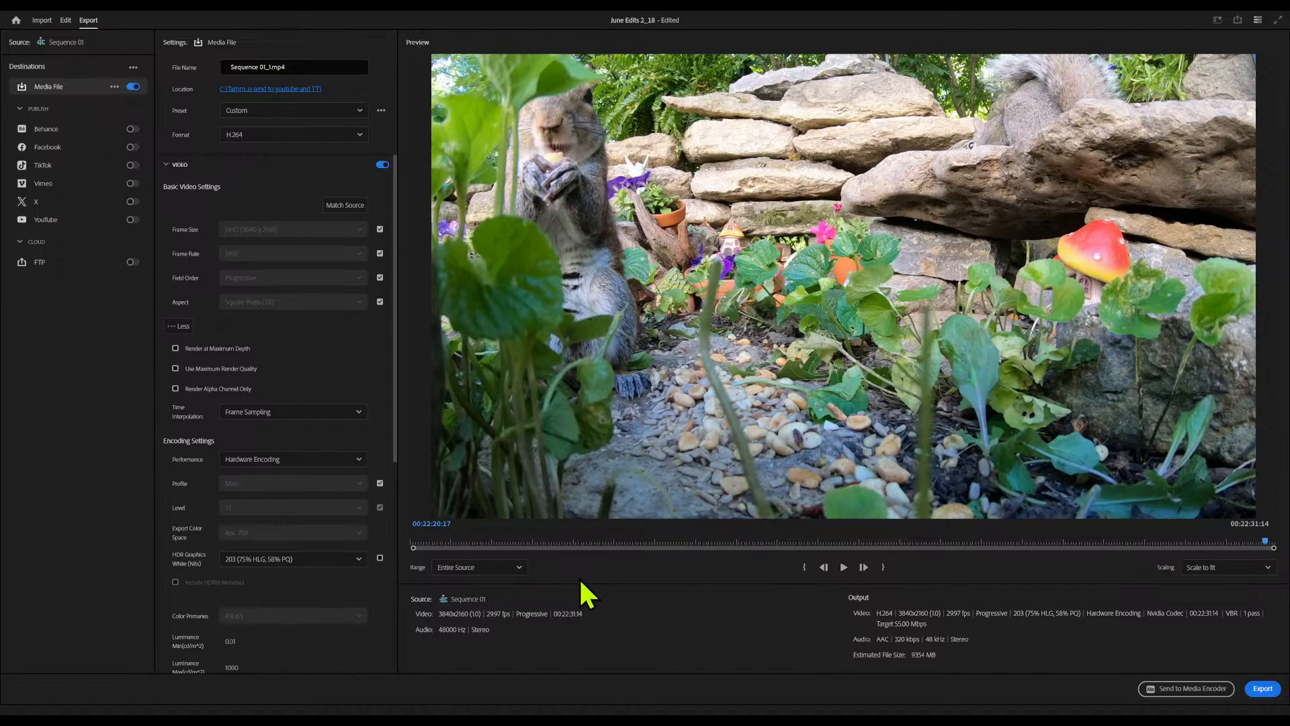